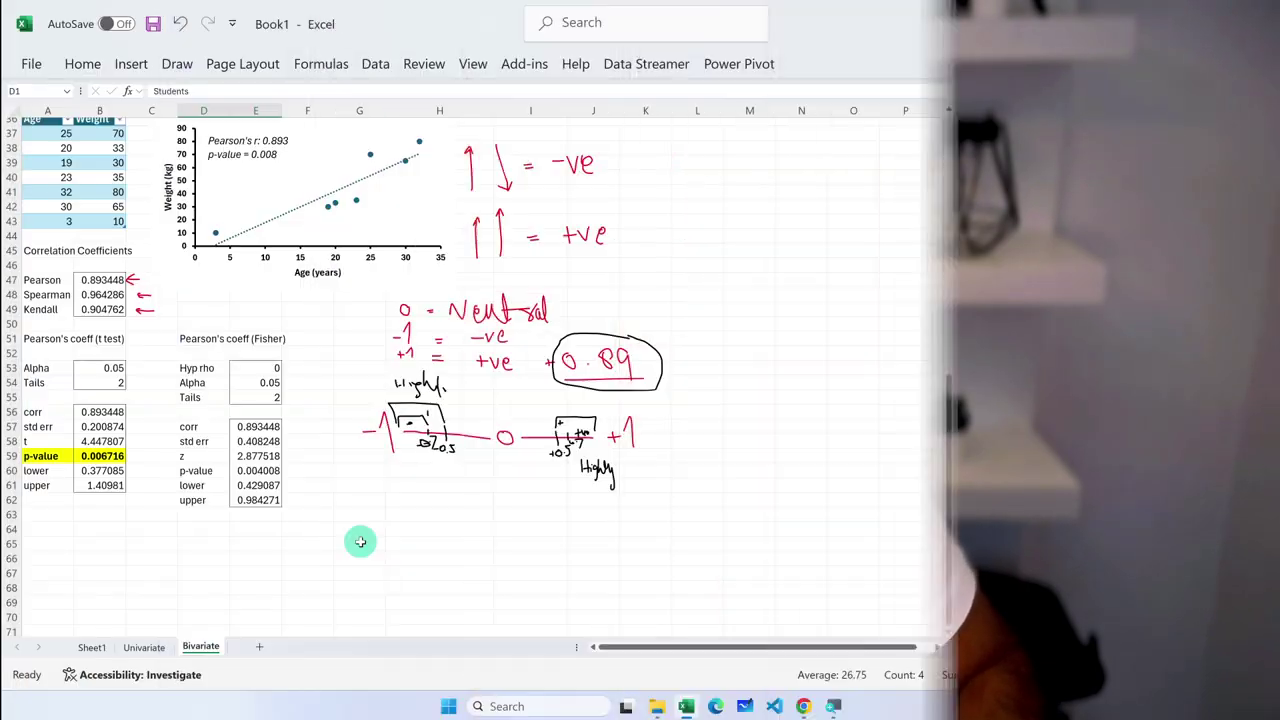
Enable the Analysis ToolPak add-in through Excel's Options > Add-ins manager
left_click(30, 63)
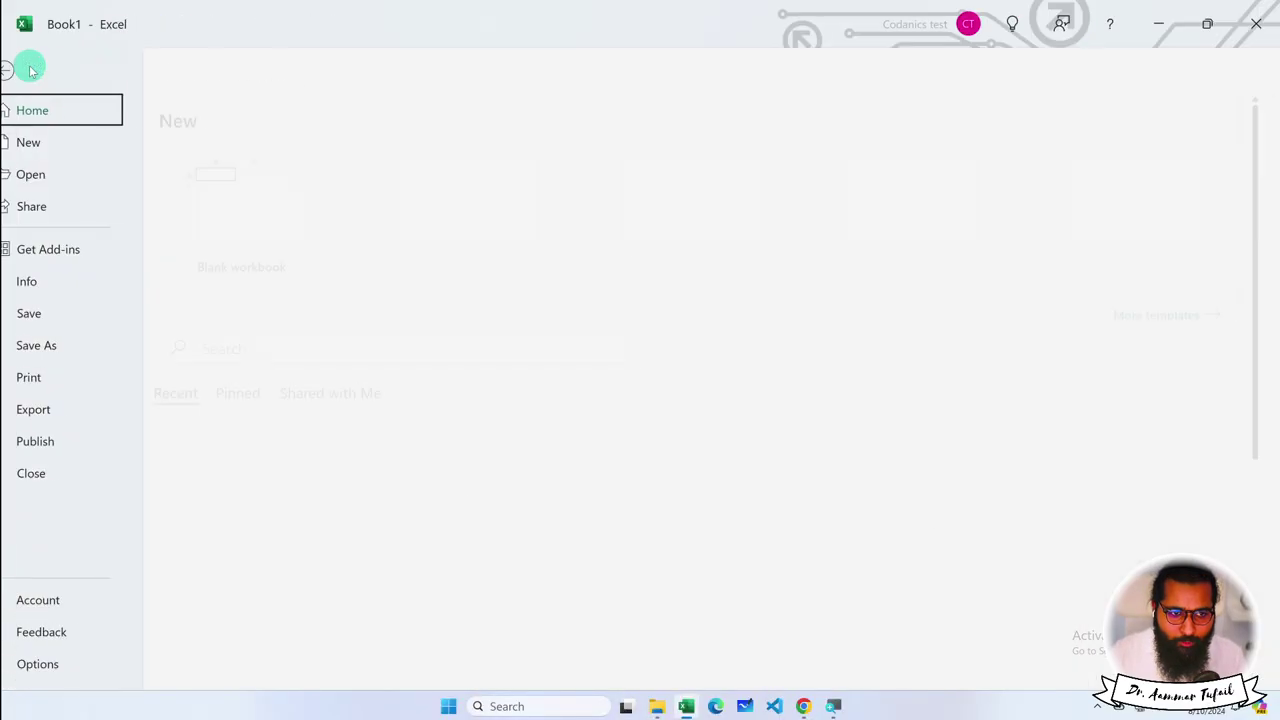
left_click(57, 664)
left_click(411, 450)
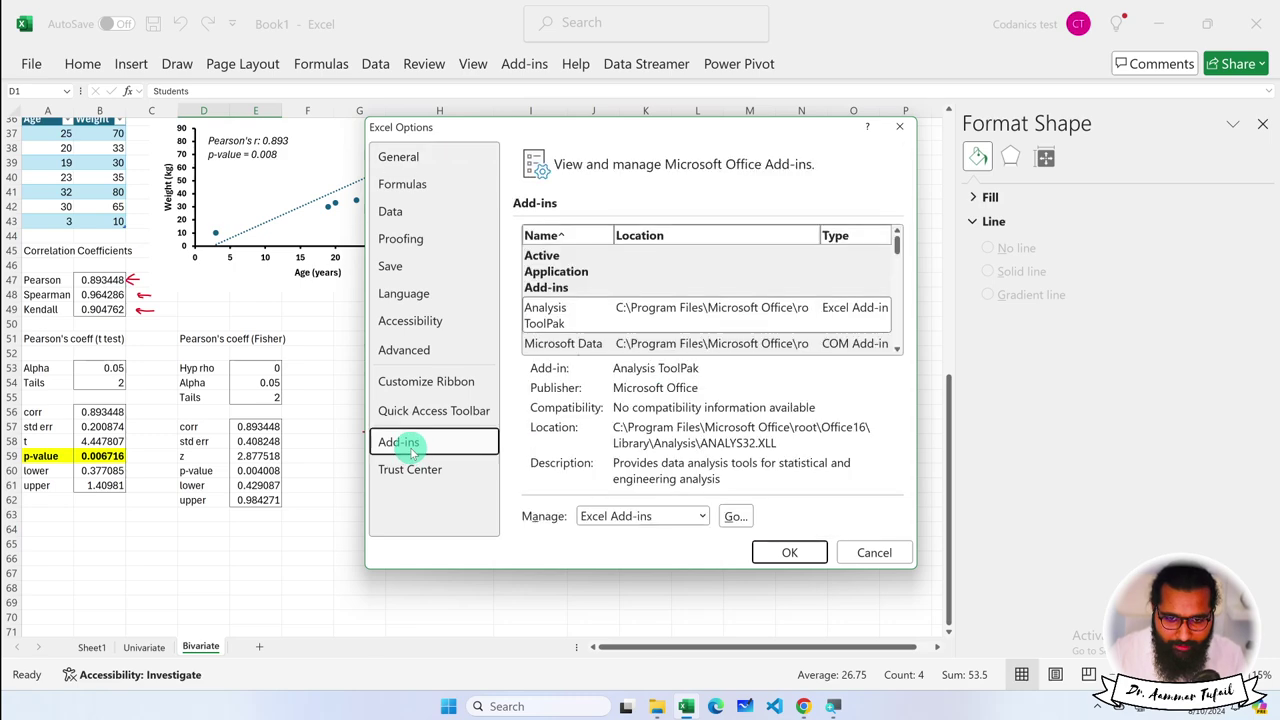
left_click(735, 516)
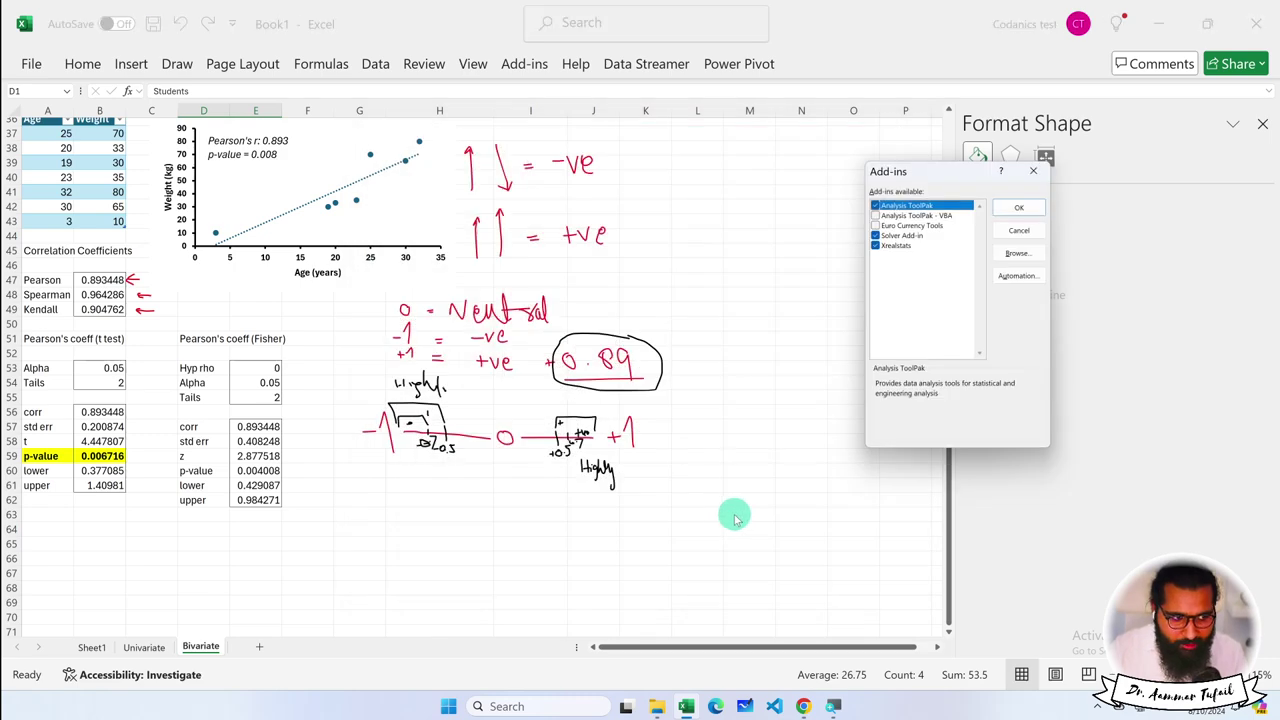
left_click_drag(937, 171, 760, 186)
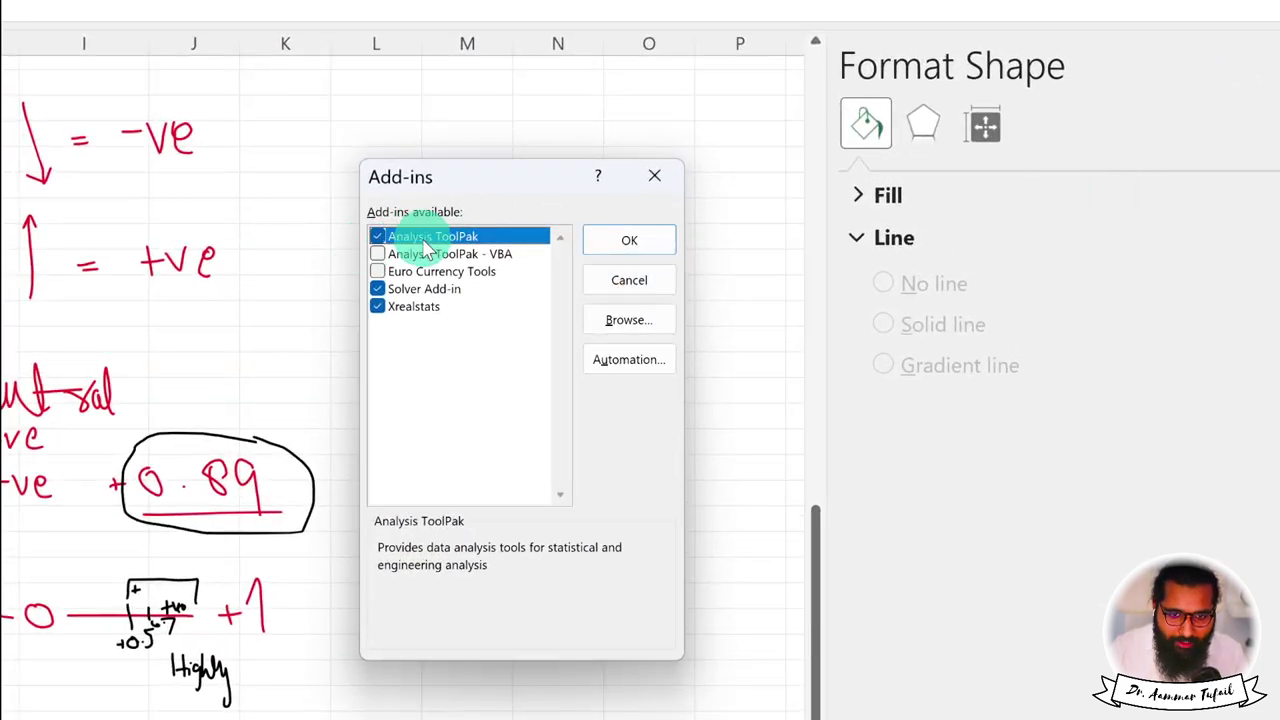
left_click(664, 245)
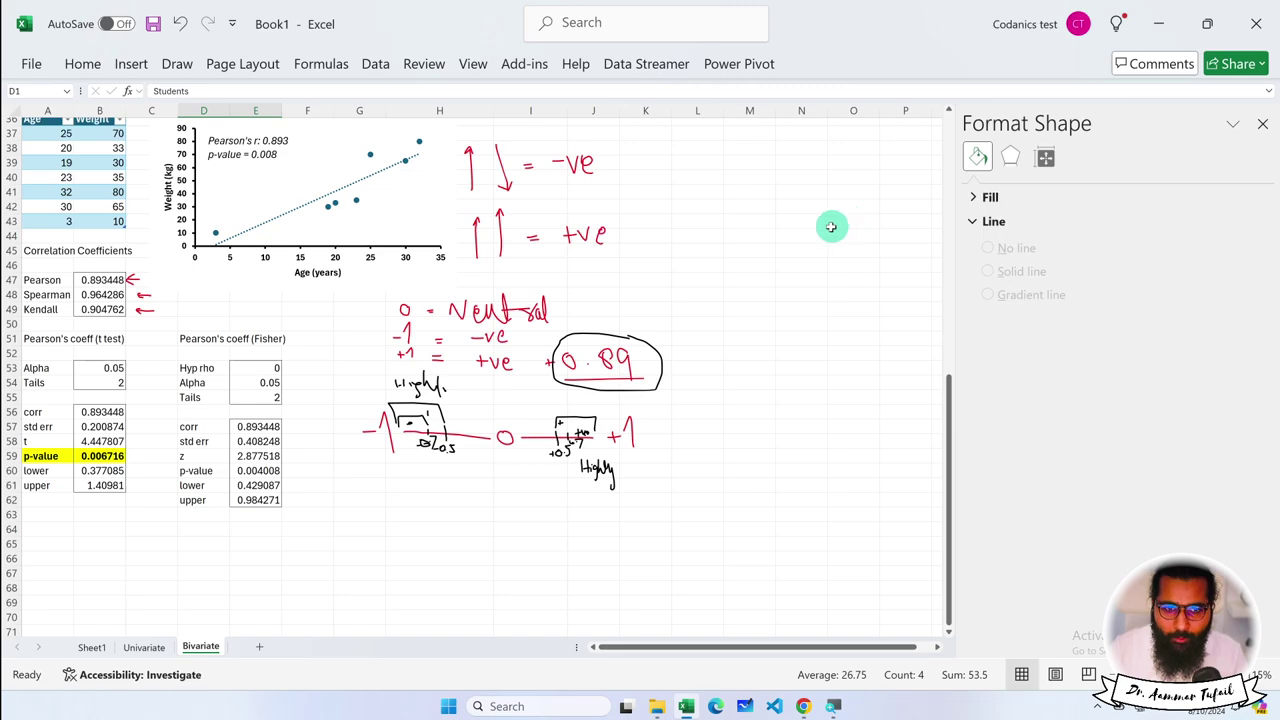
Look over the Data Analysis tools list and close it without running a tool
left_click(375, 63)
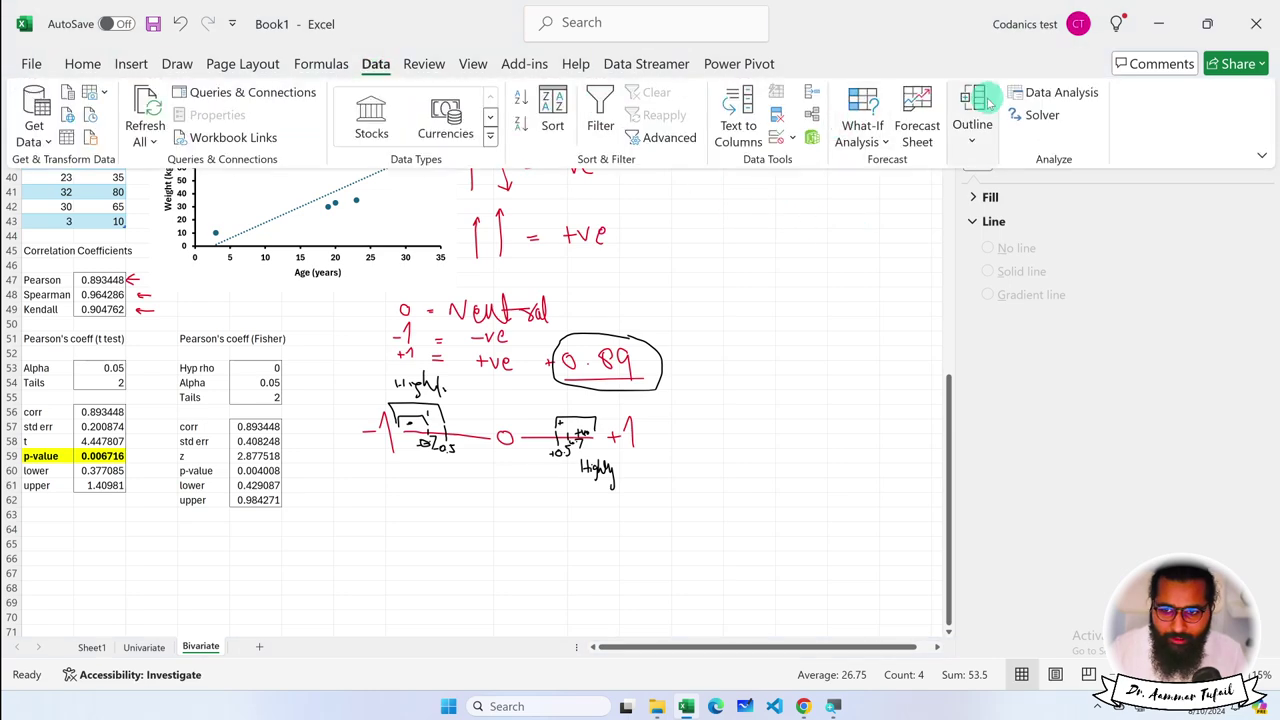
left_click(1032, 94)
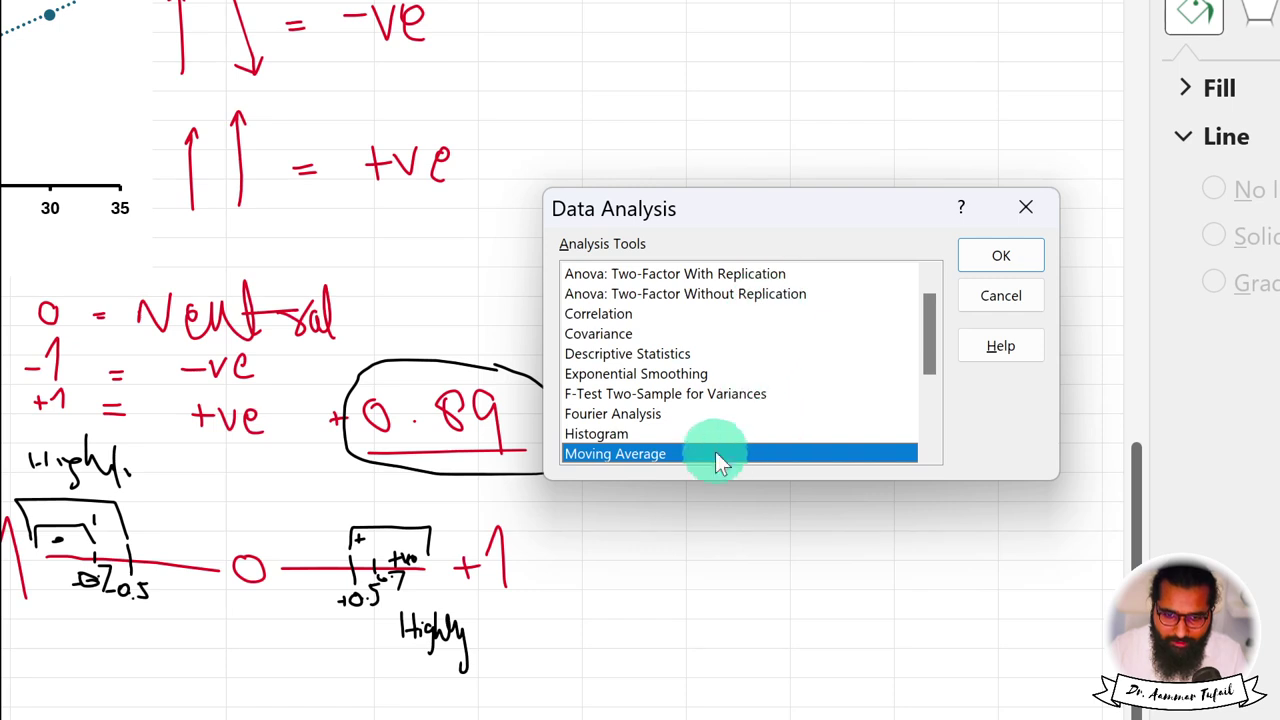
mouse_move(932, 334)
left_mouse_down()
mouse_move(938, 354)
mouse_move(938, 243)
left_mouse_up()
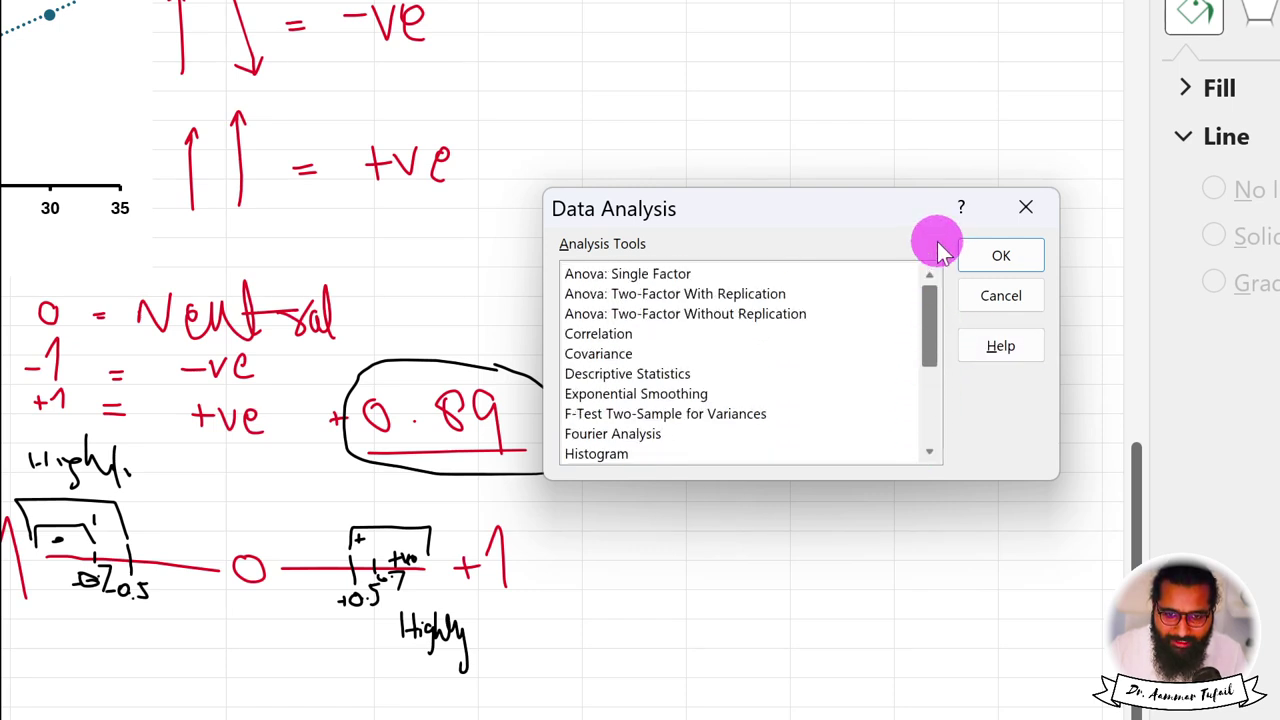
left_click(1011, 302)
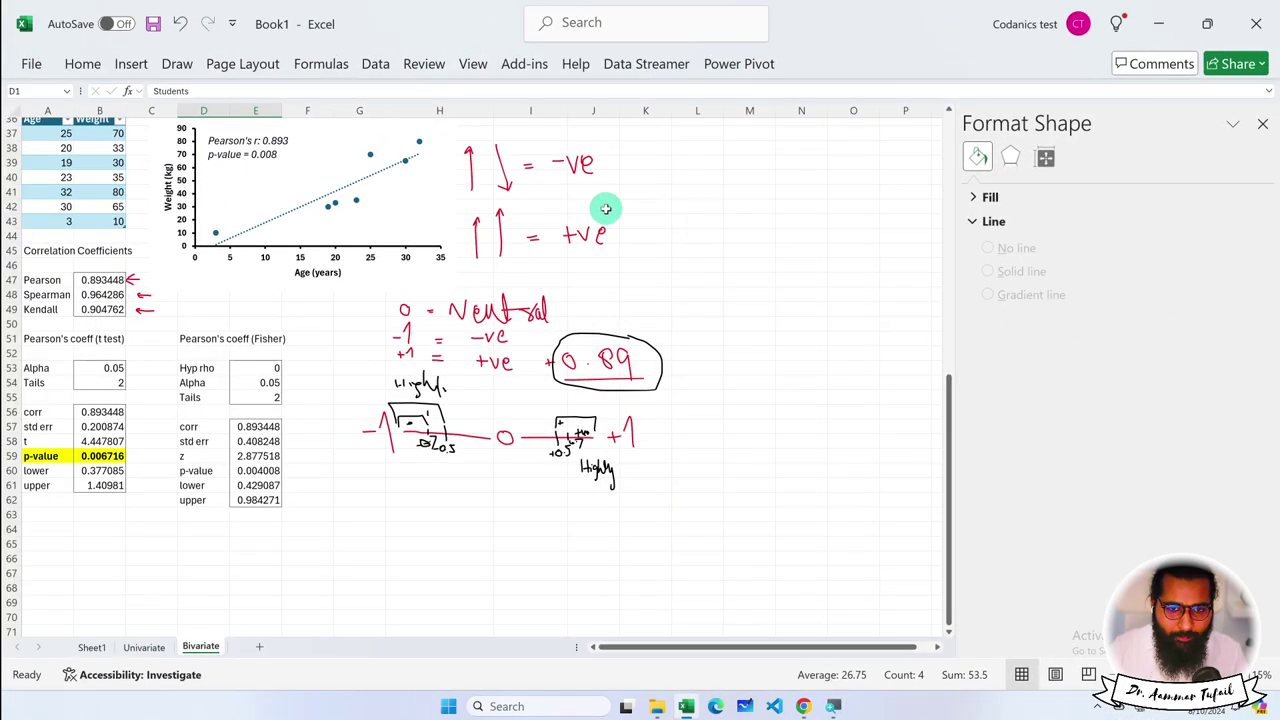
Check the Real Statistics Resource Pack page in the browser, then return to Excel
mouse_move(797, 699)
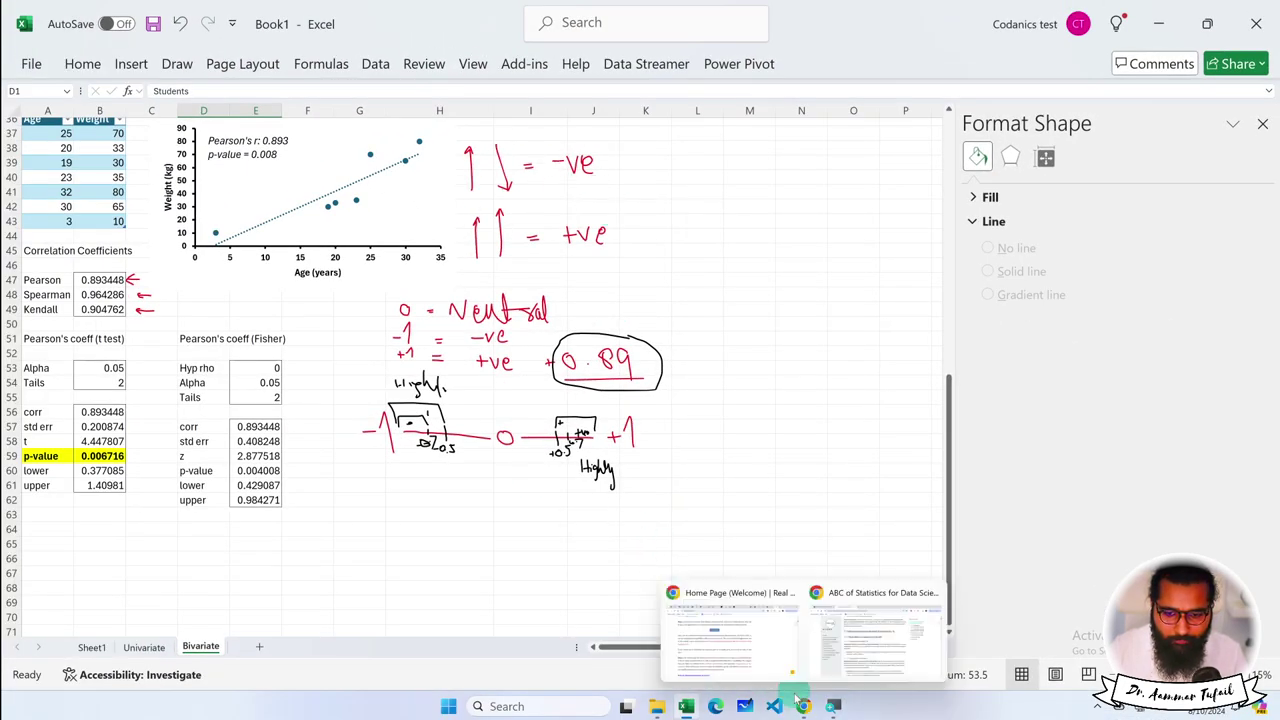
left_click(869, 669)
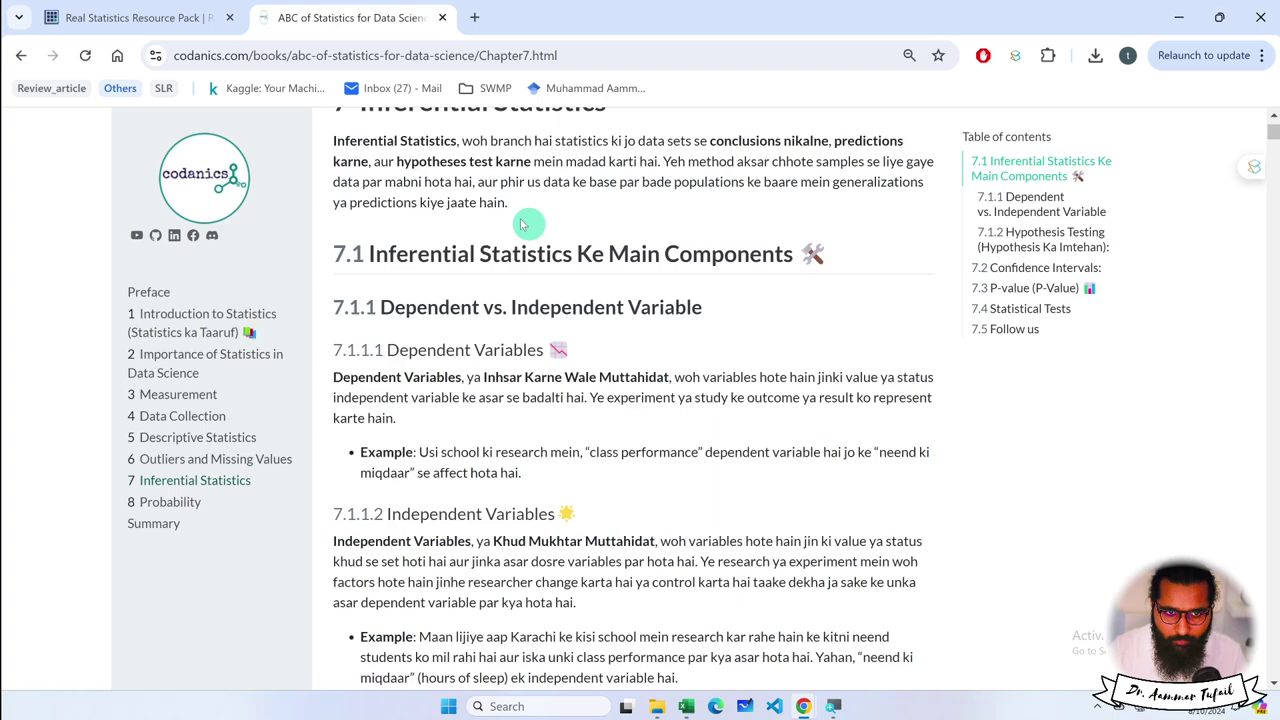
left_click(160, 22)
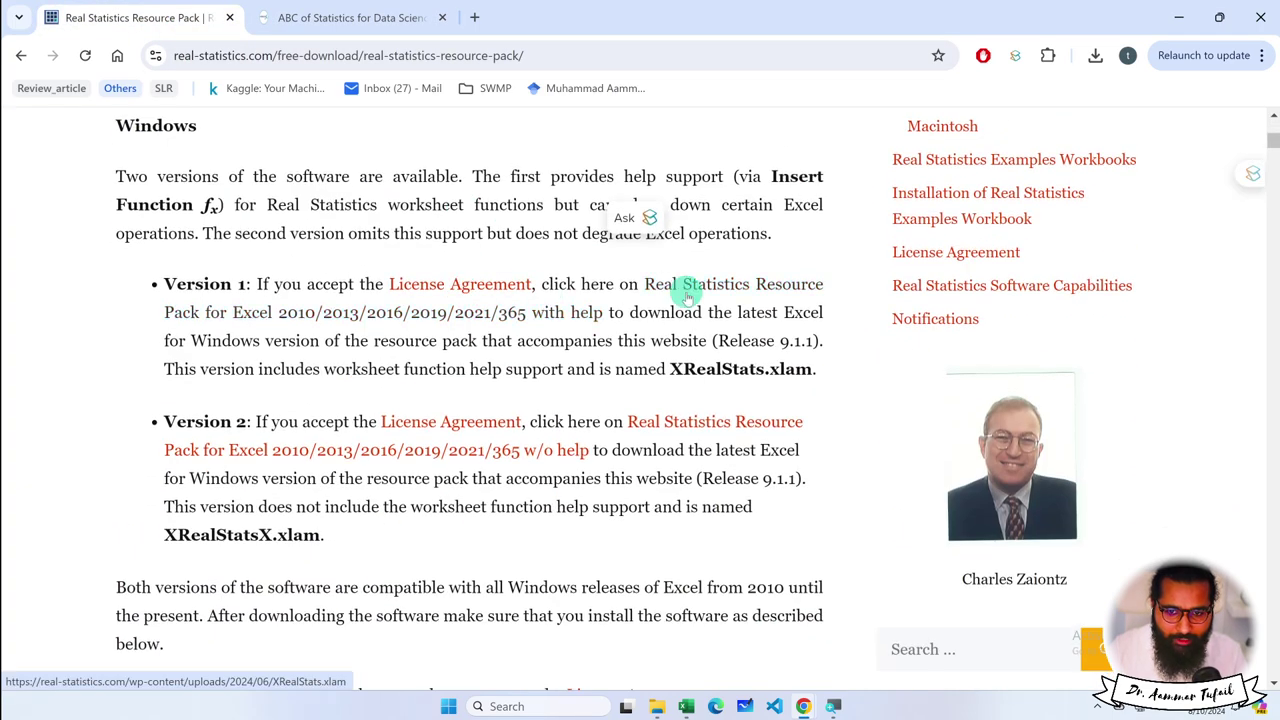
scroll(629, 300, "up", 5)
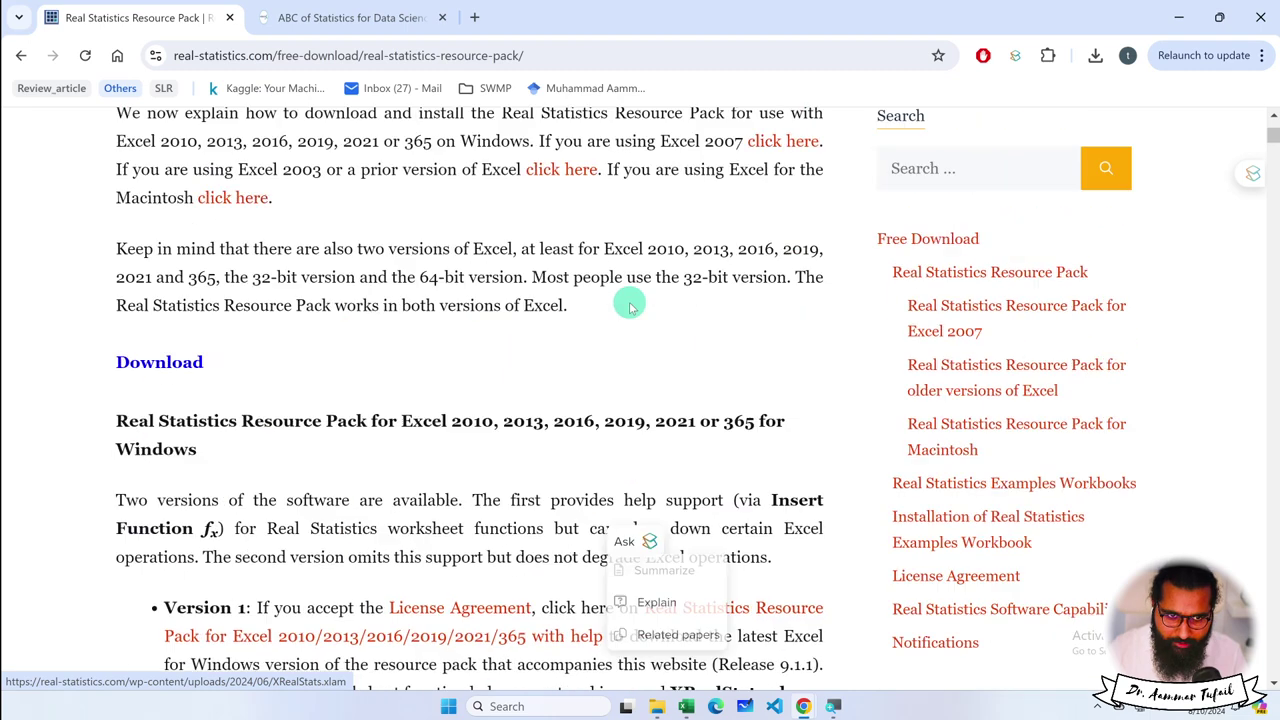
left_click(686, 706)
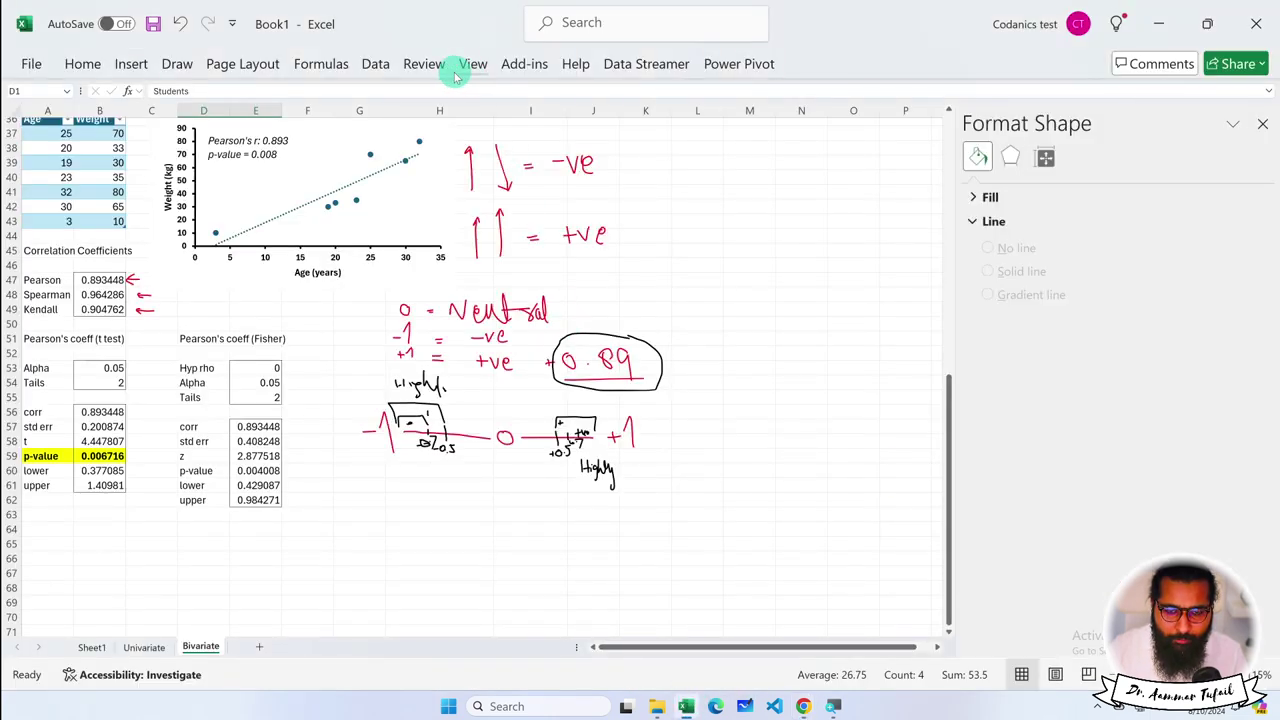
Add a new blank worksheet and name it 'Multivariate Analysis'
left_click(536, 64)
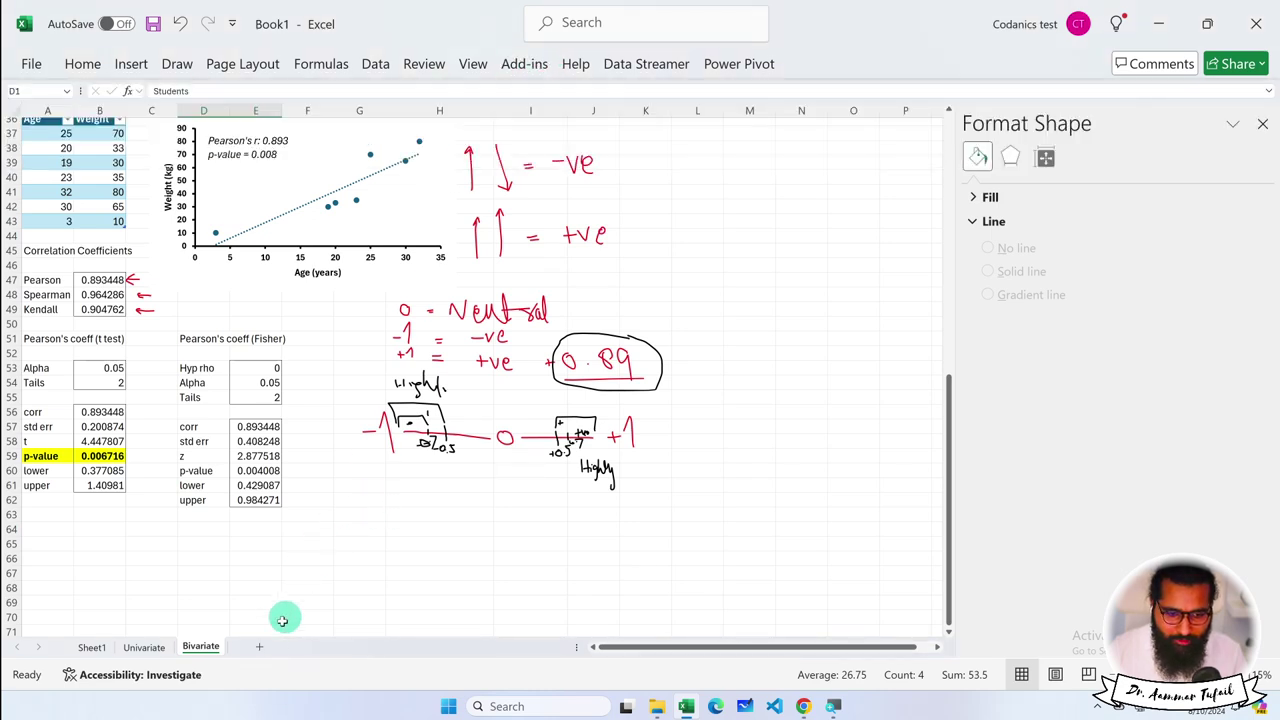
left_click(259, 646)
double_click(250, 647)
type("Multivariate Analysis")
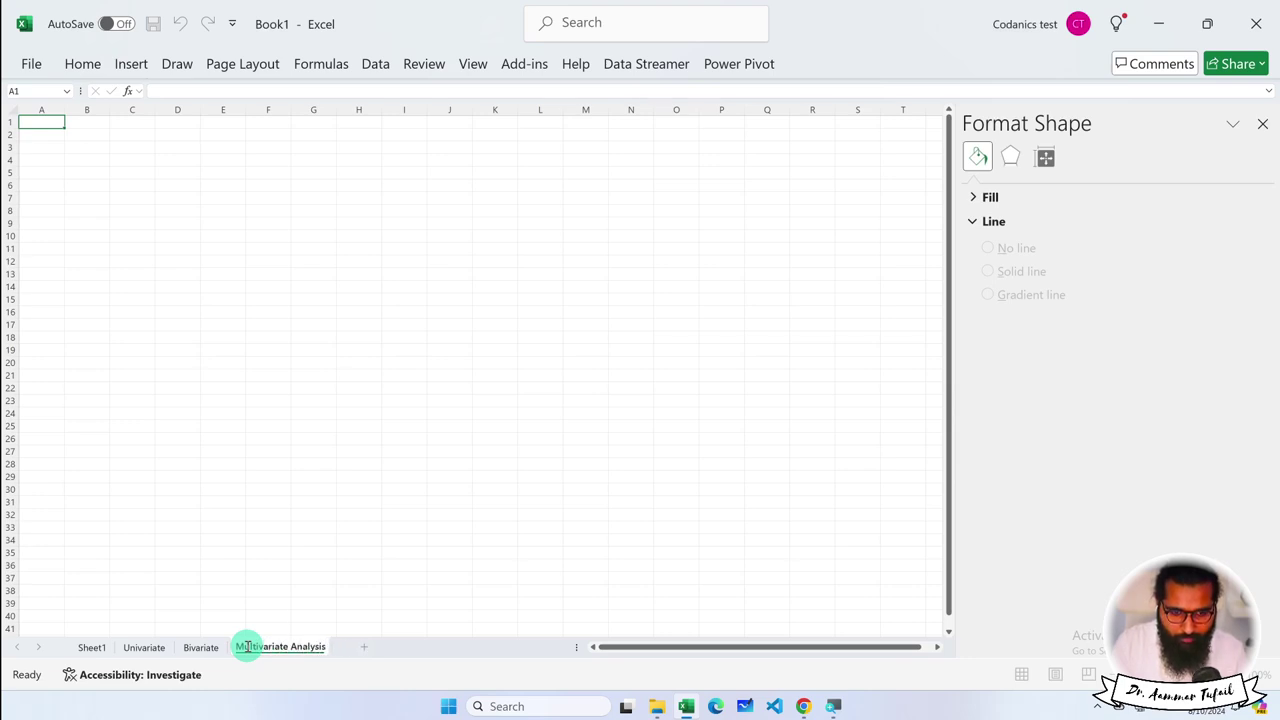
key("Return")
Select the Students and Teachers values A2:B7 on the Bivariate sheet
scroll(56, 145, "up", 3, "ctrl")
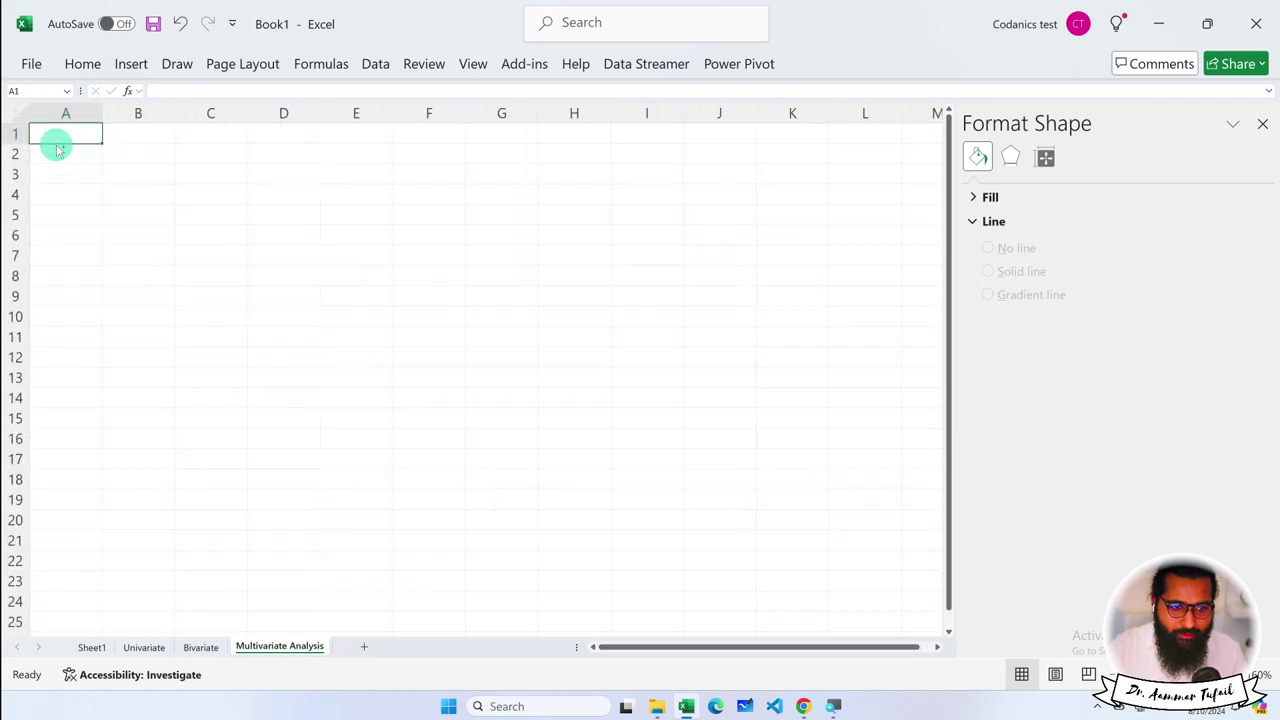
left_click(200, 647)
scroll(157, 357, "up", 4)
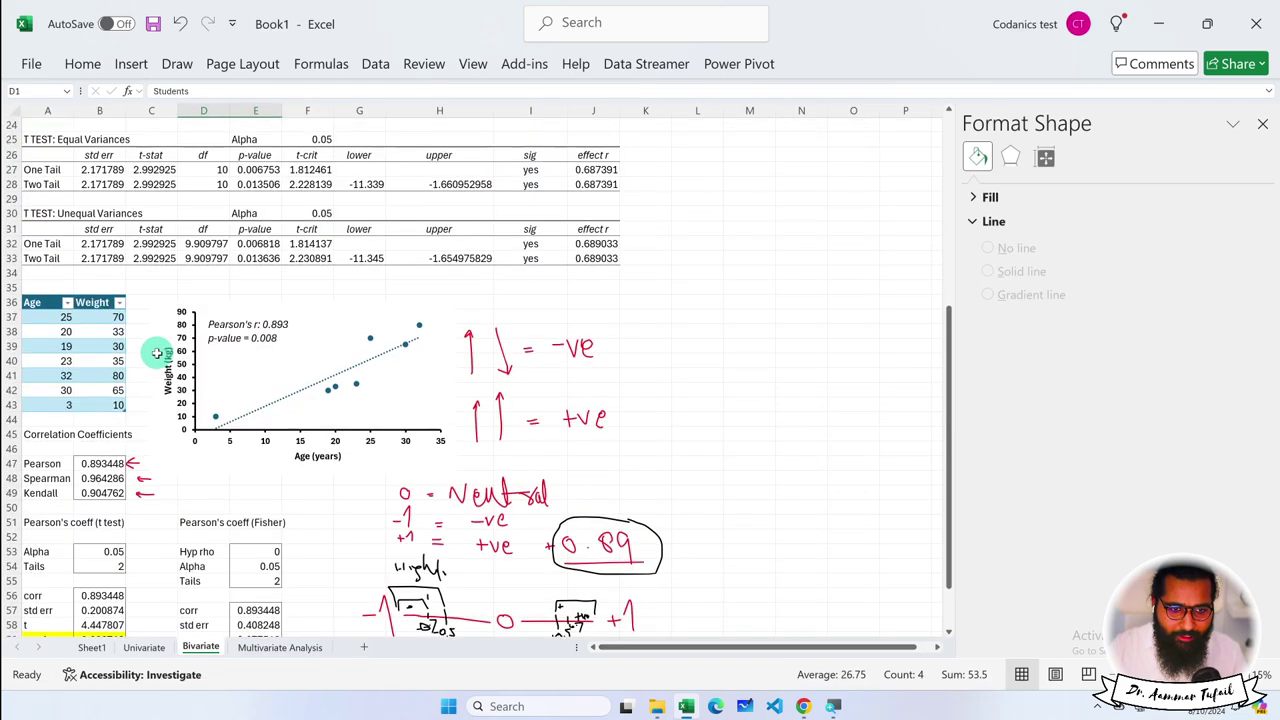
scroll(177, 351, "up", 8)
left_click_drag(57, 140, 99, 207)
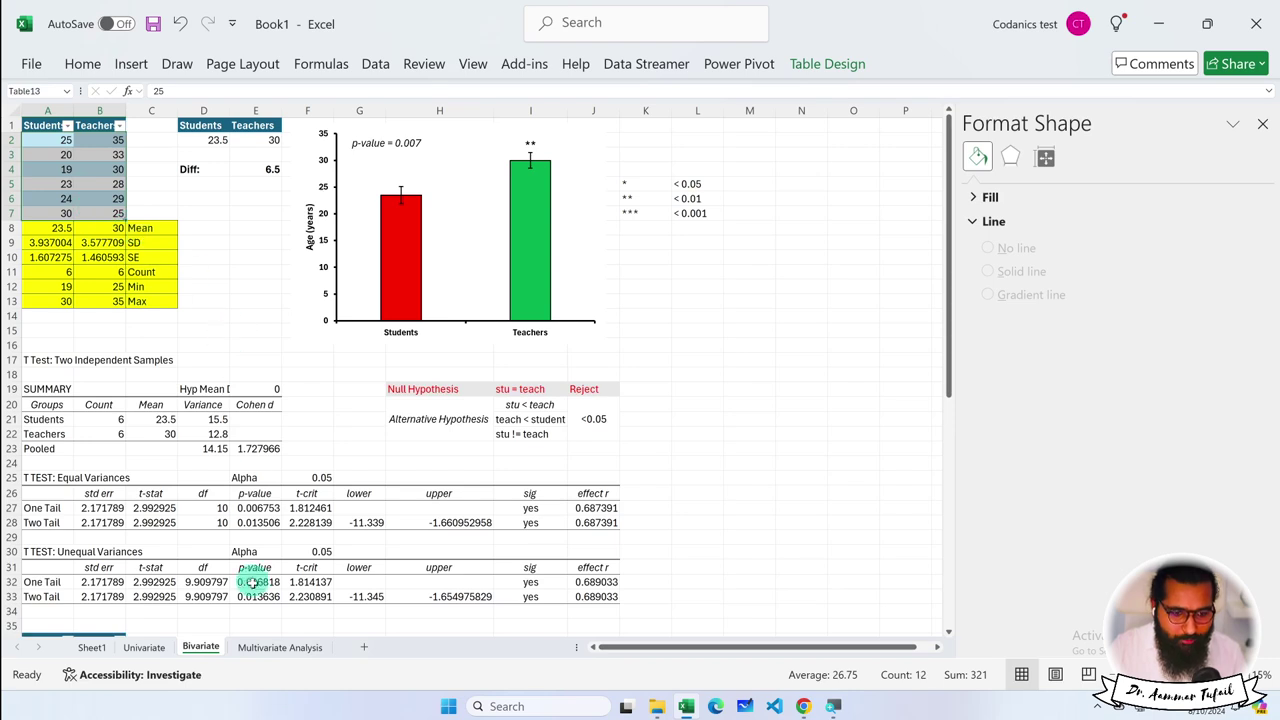
Go back to the Multivariate Analysis sheet and close the Format Shape pane
left_click(262, 647)
scroll(49, 164, "up", 1, "ctrl")
scroll(49, 166, "up", 2, "ctrl")
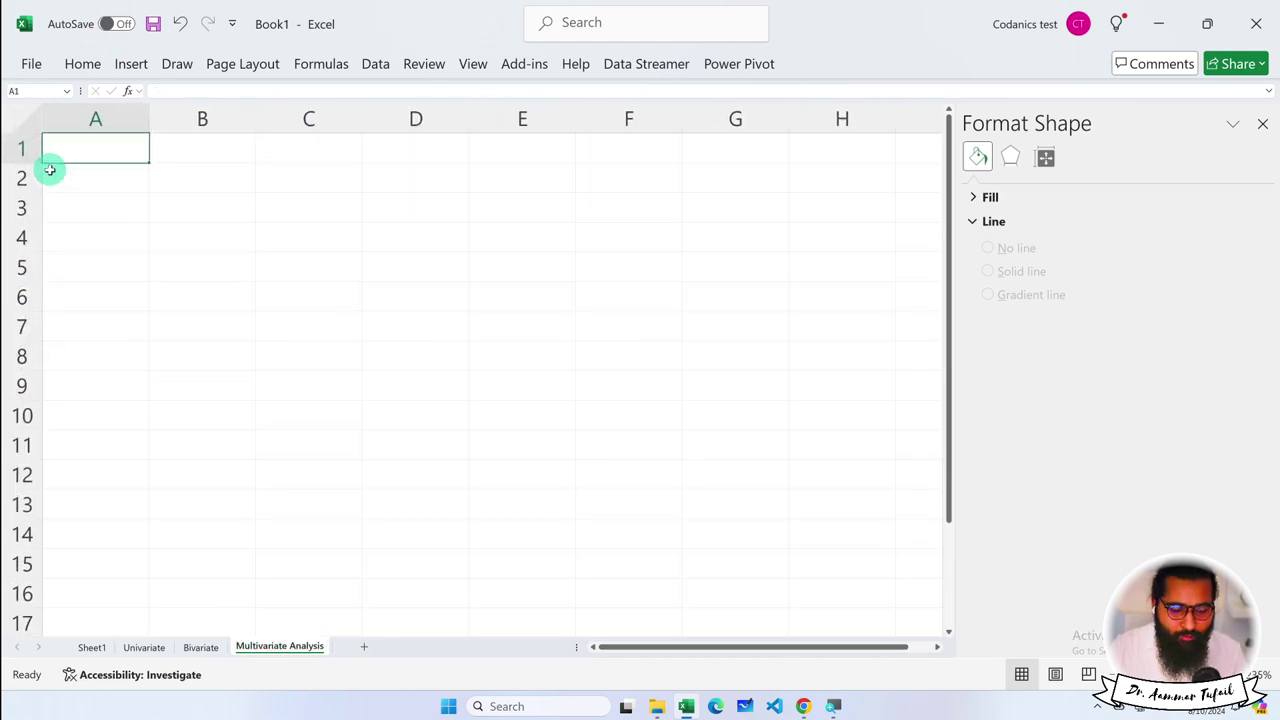
left_click(1261, 124)
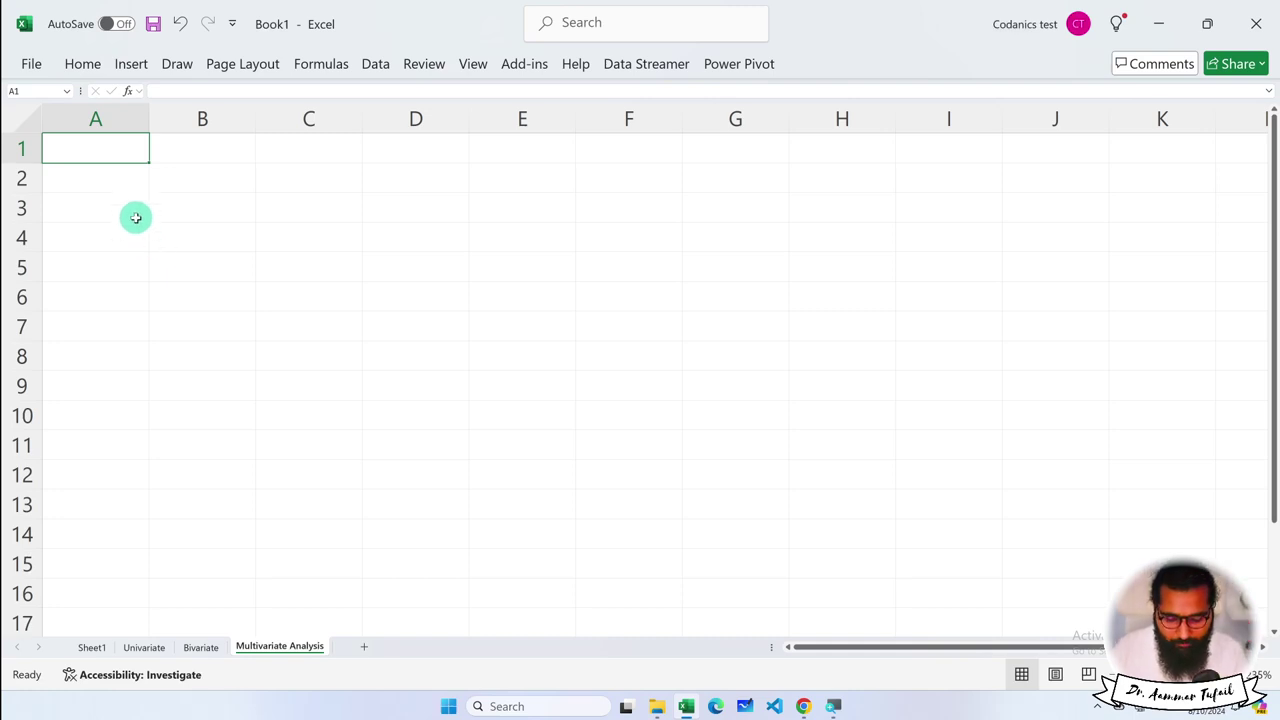
Enter the headers Students, Teachers and Parents in cells A1:C1
type("Stude")
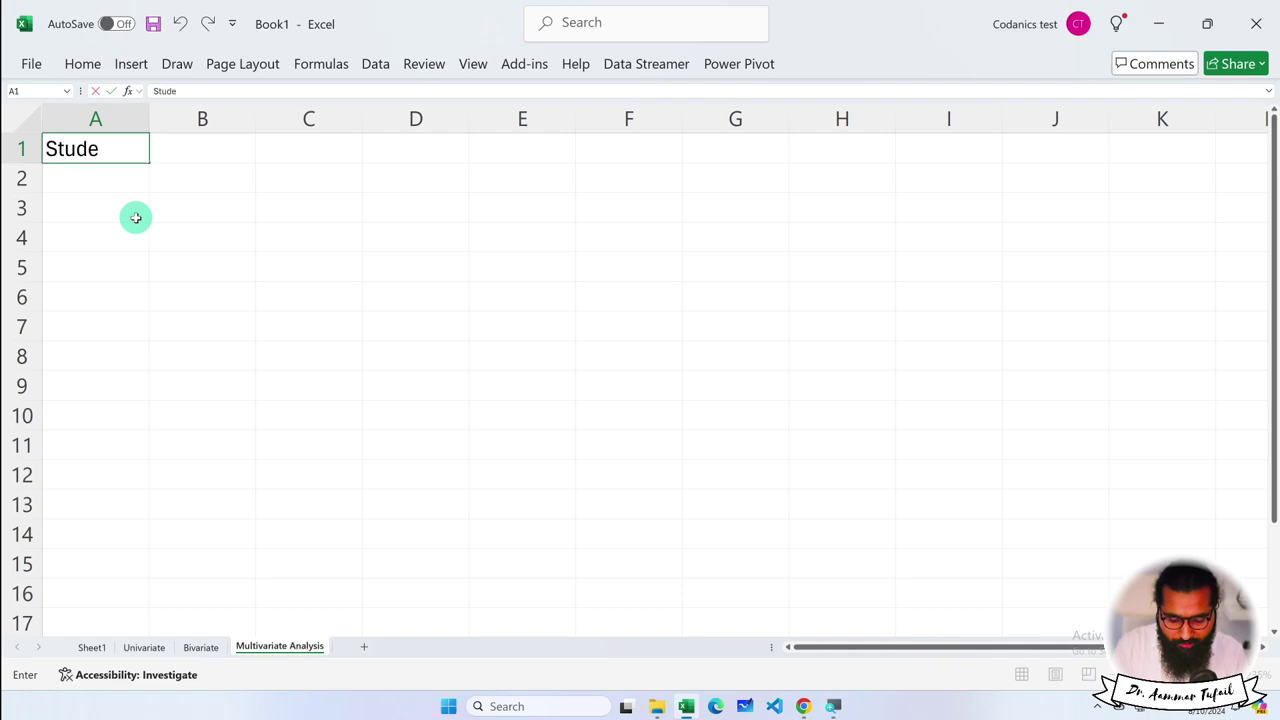
type("nts")
key("Return")
key("Up")
key("Right")
type("Tea")
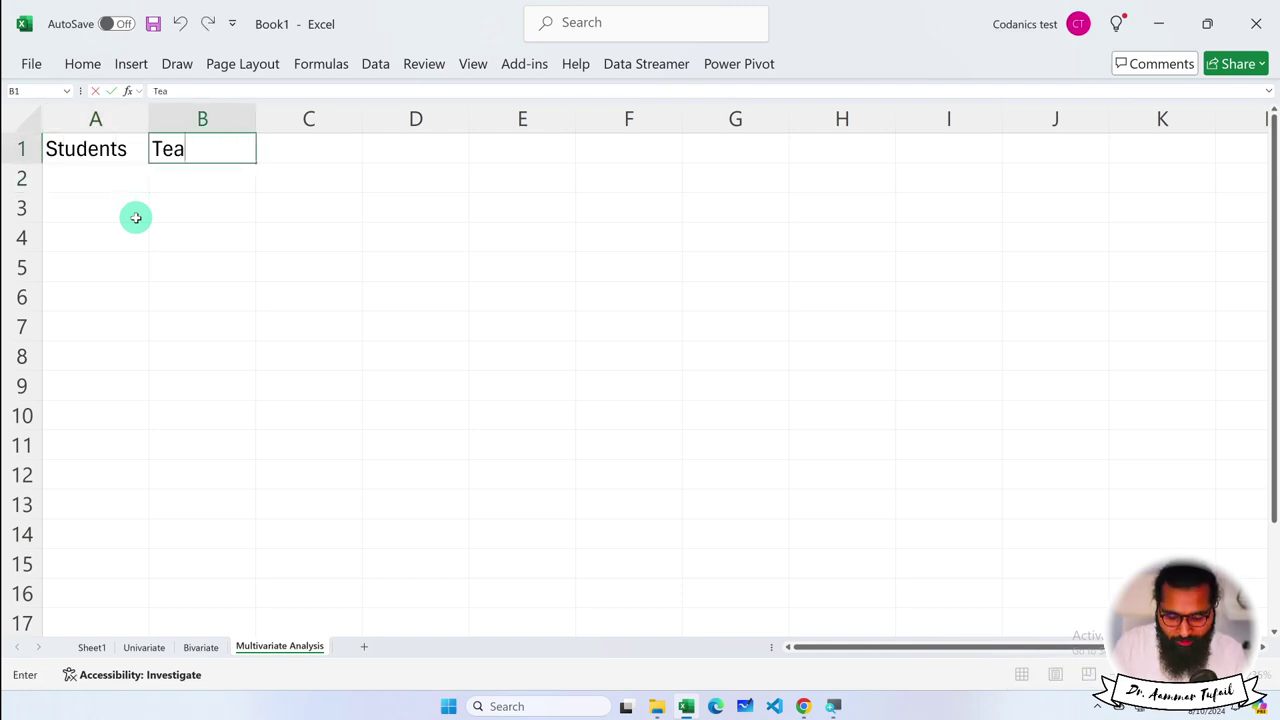
key("ctrl+Return")
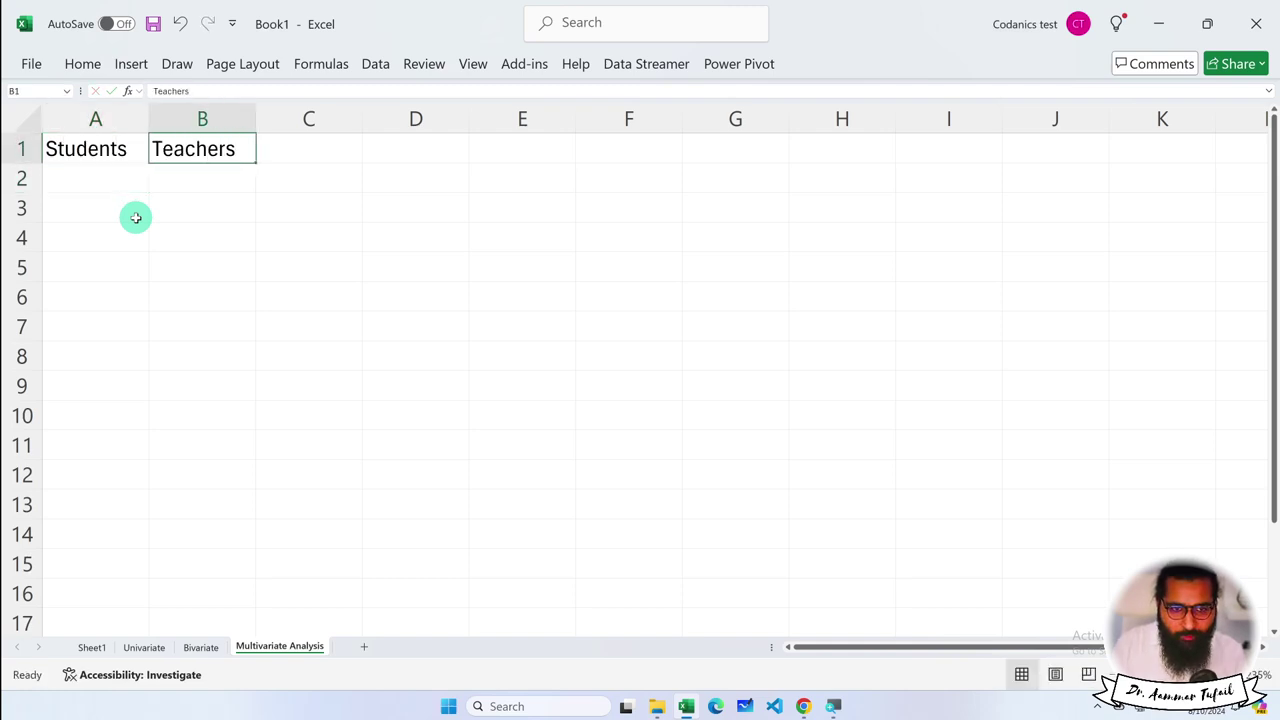
key("Right")
type("Paren")
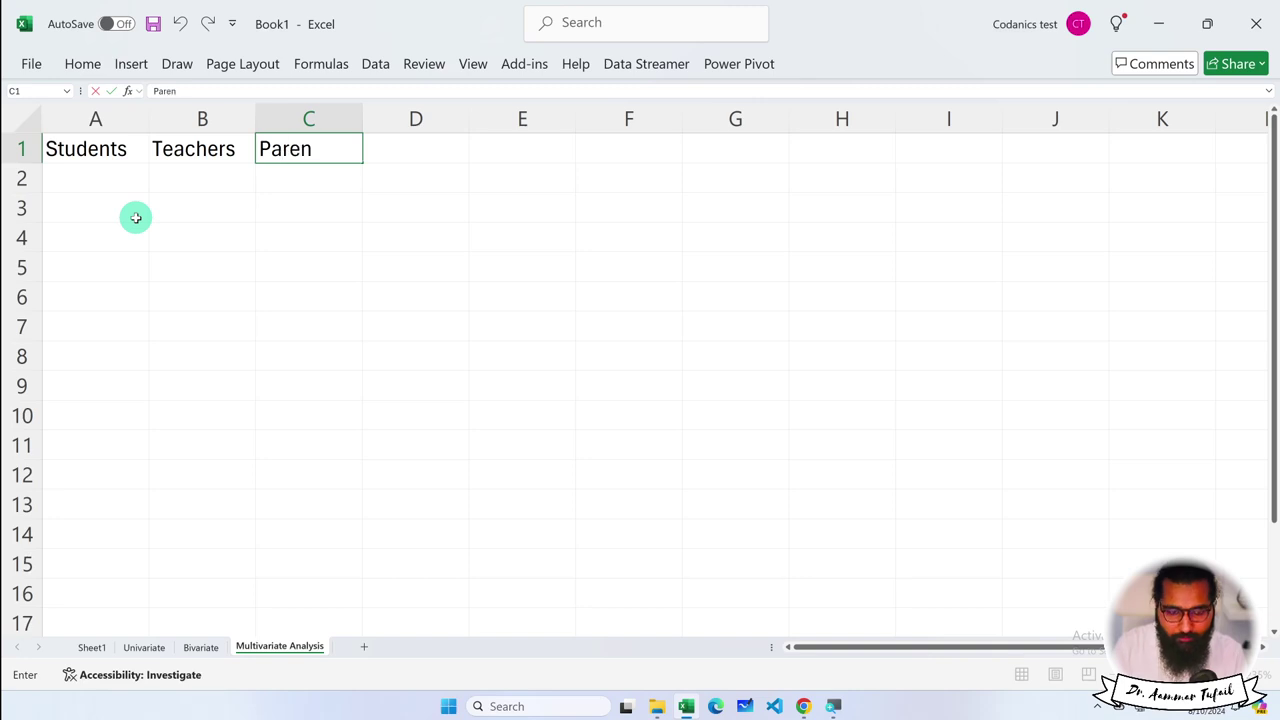
type("t")
key("Return")
double_click(346, 148)
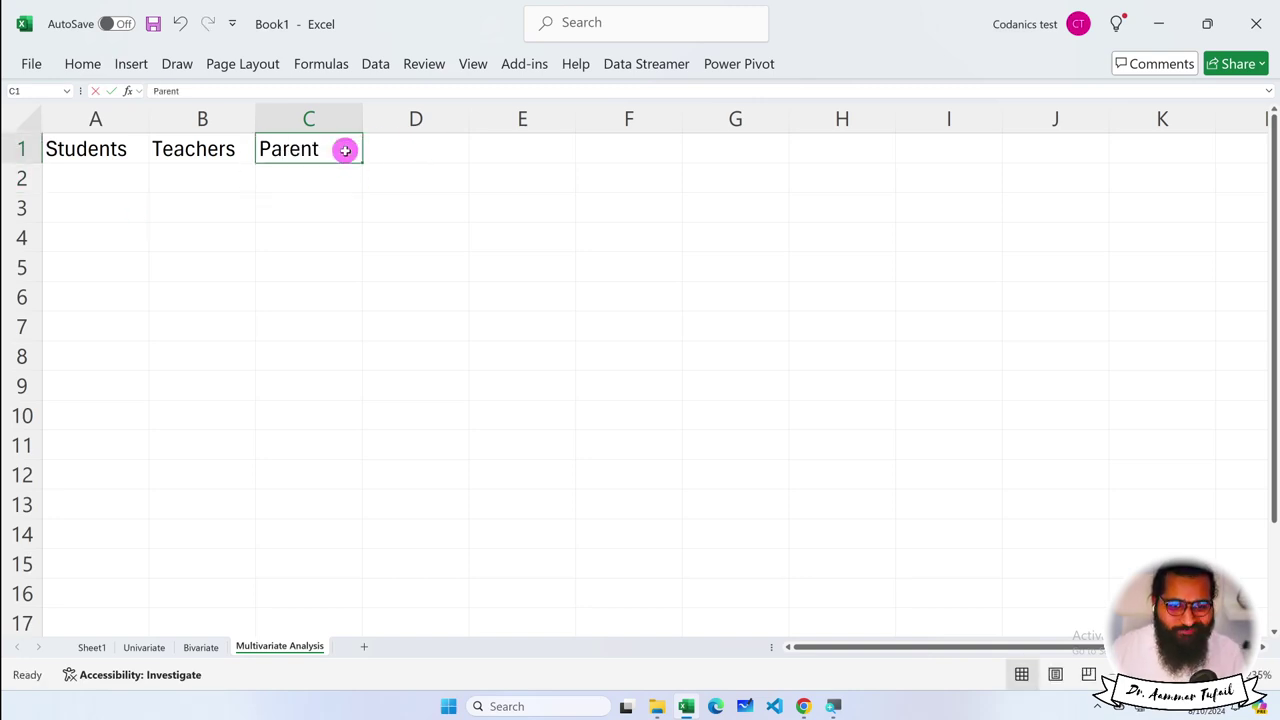
type("s")
key("Return")
Copy the Students and Teachers values A2:B7 from Bivariate into A2 of Multivariate Analysis
left_click(200, 647)
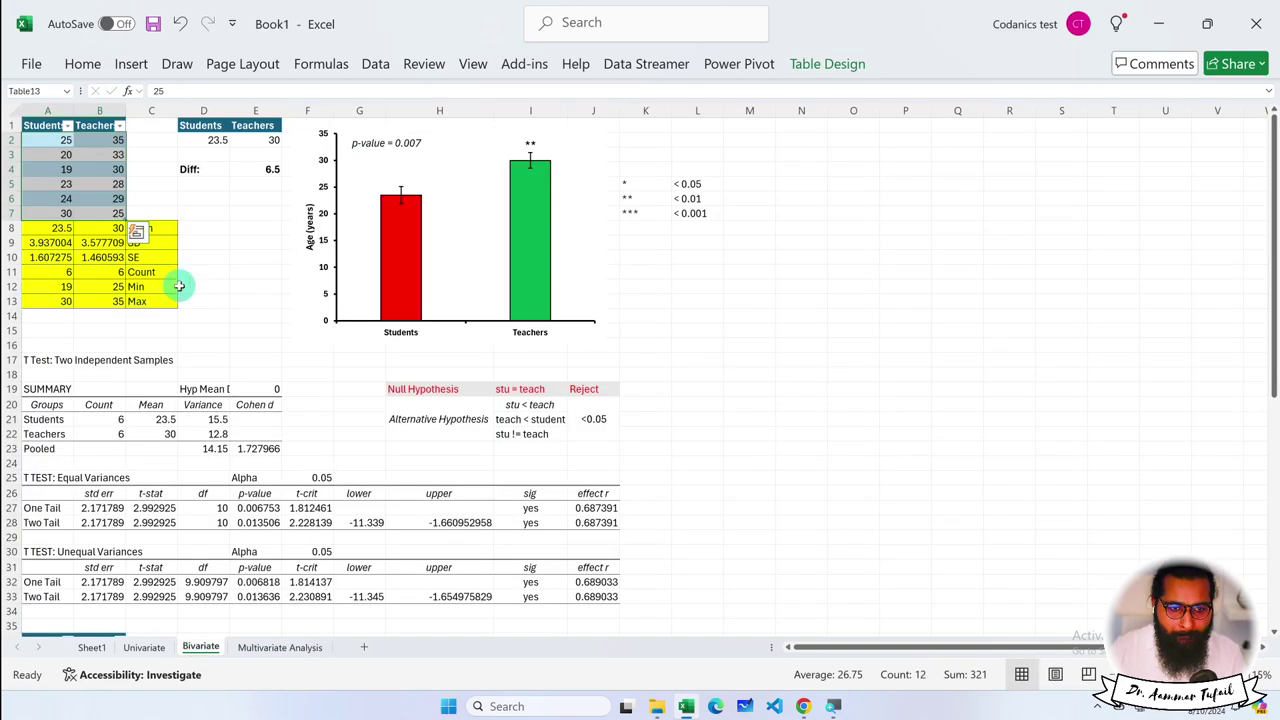
left_click_drag(45, 142, 110, 212)
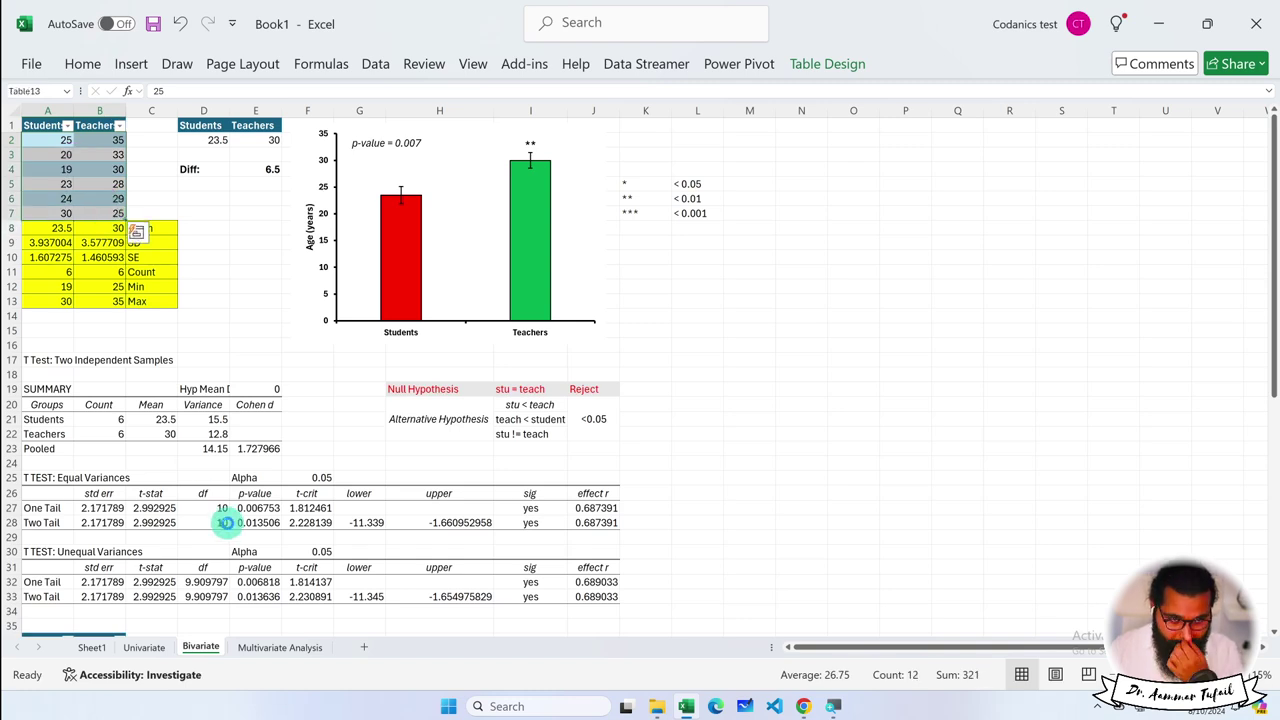
key("ctrl+c")
left_click(278, 647)
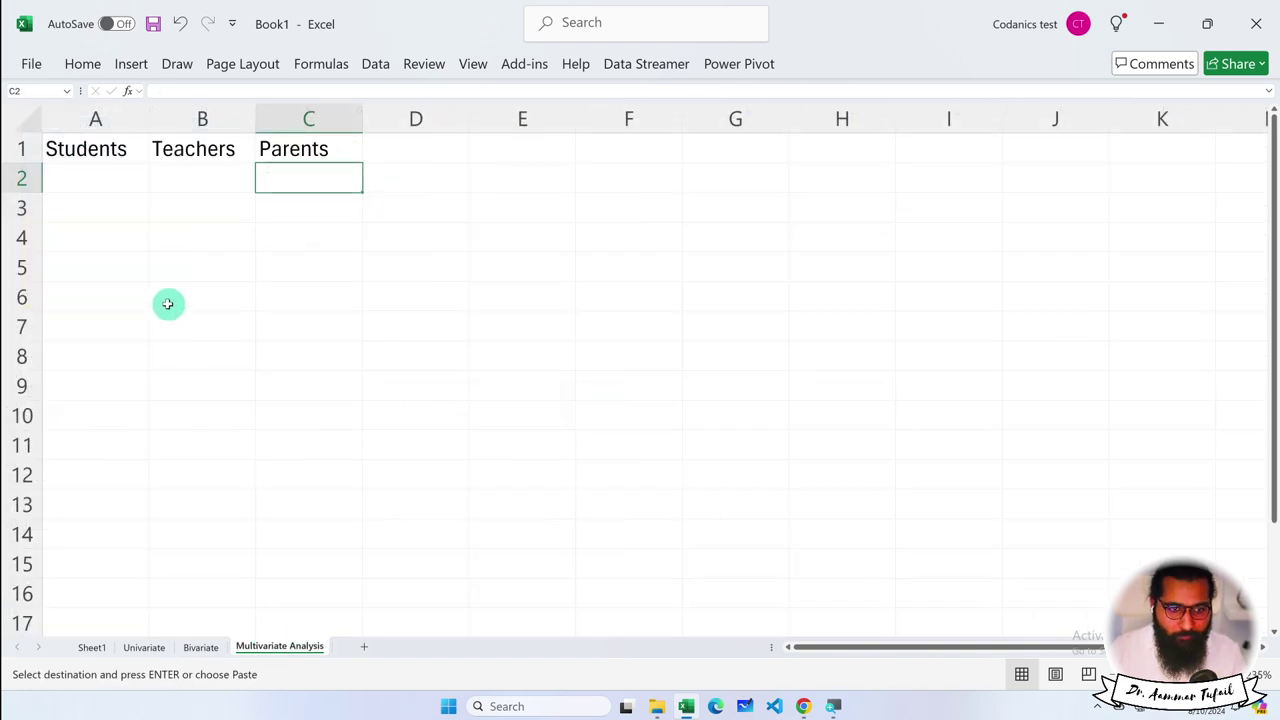
left_click(92, 184)
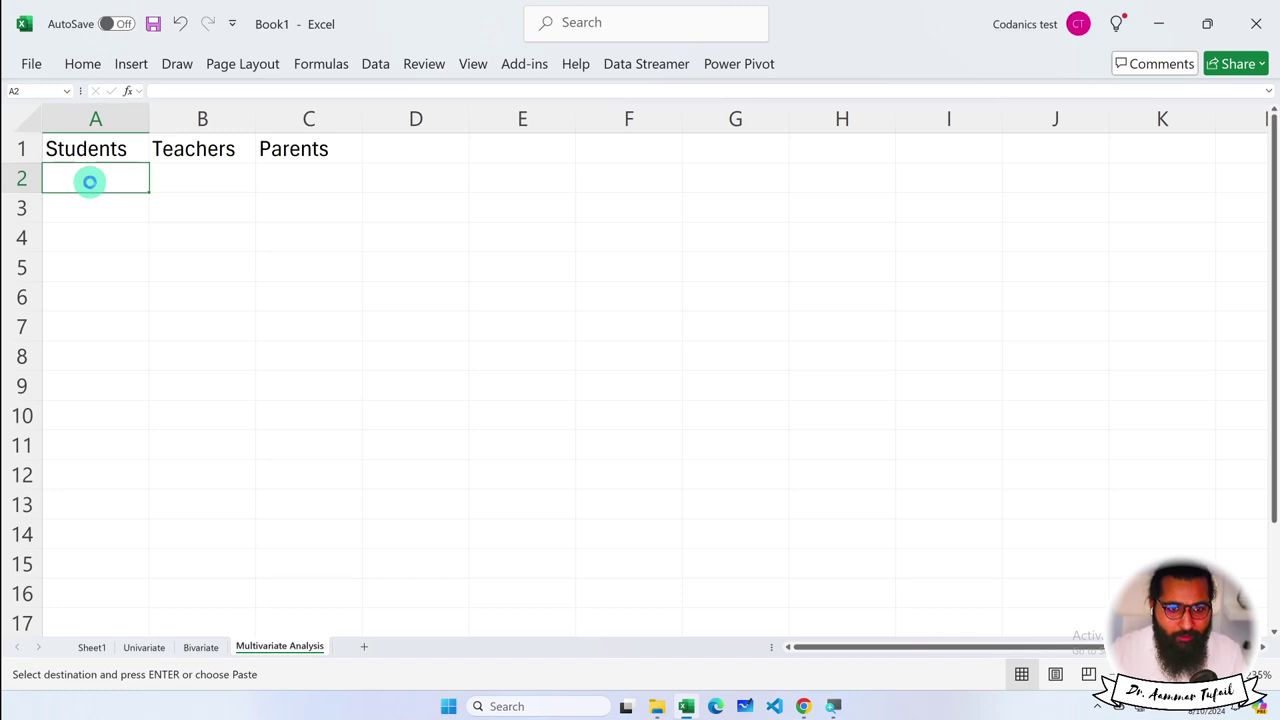
key("ctrl+v")
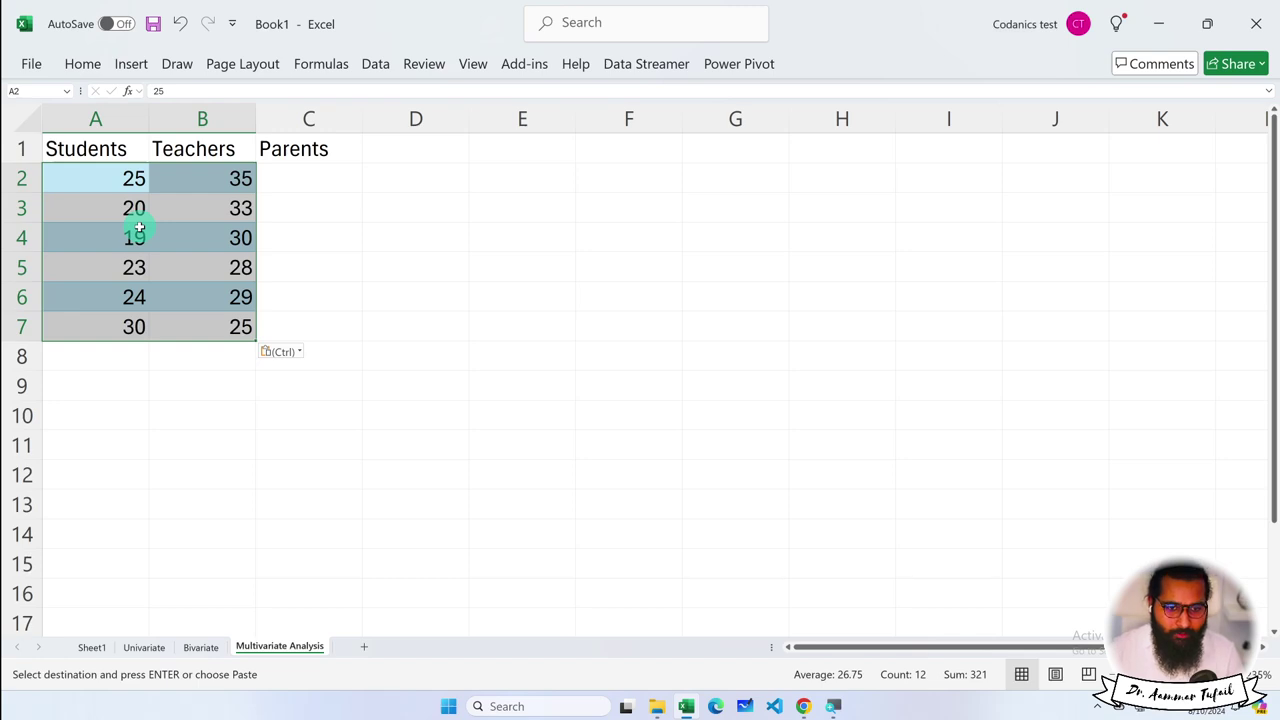
Enter the Parents values 50, 56, 49, 48, 42 and 40 in C2:C7
left_click(312, 183)
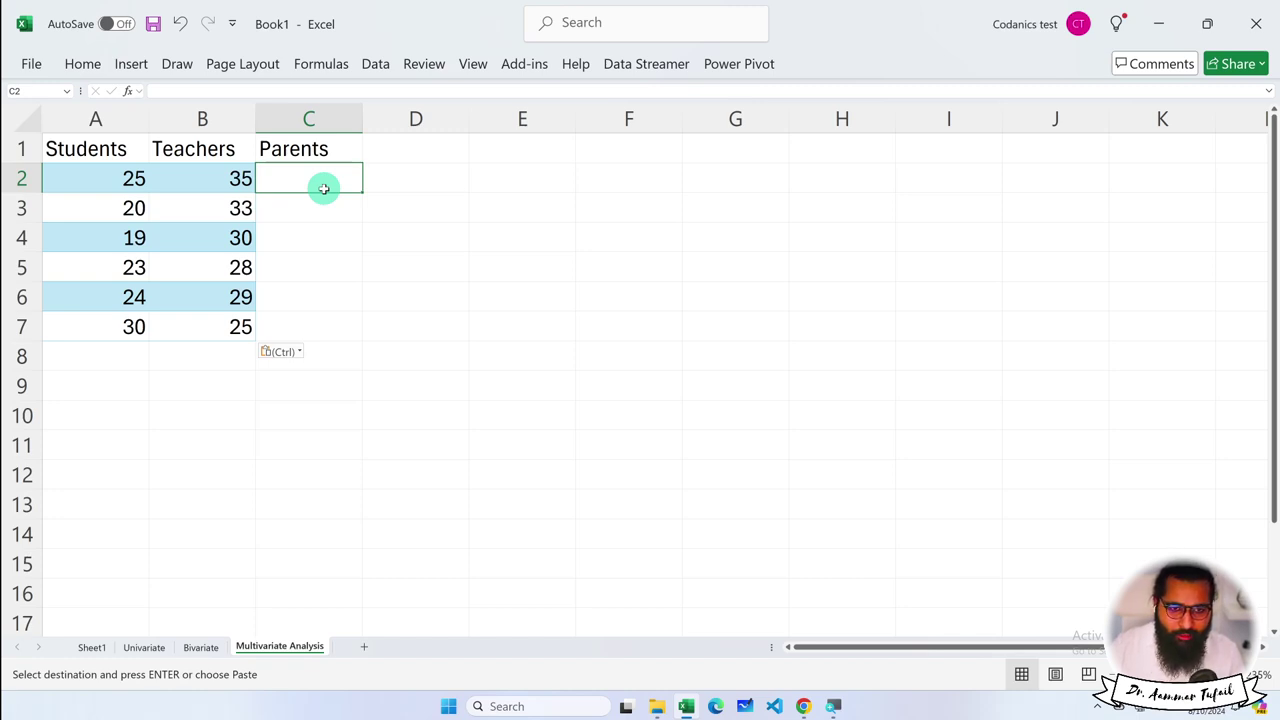
type("50")
key("Return")
type("56")
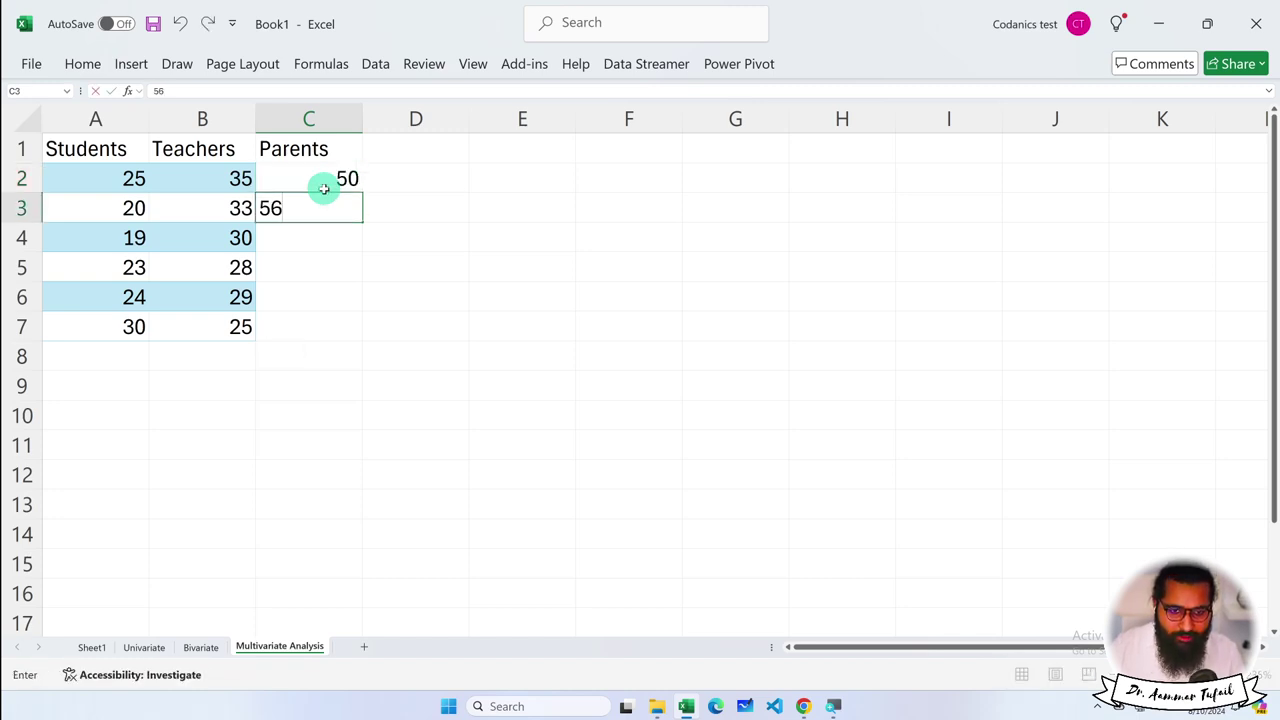
key("Return")
type("4")
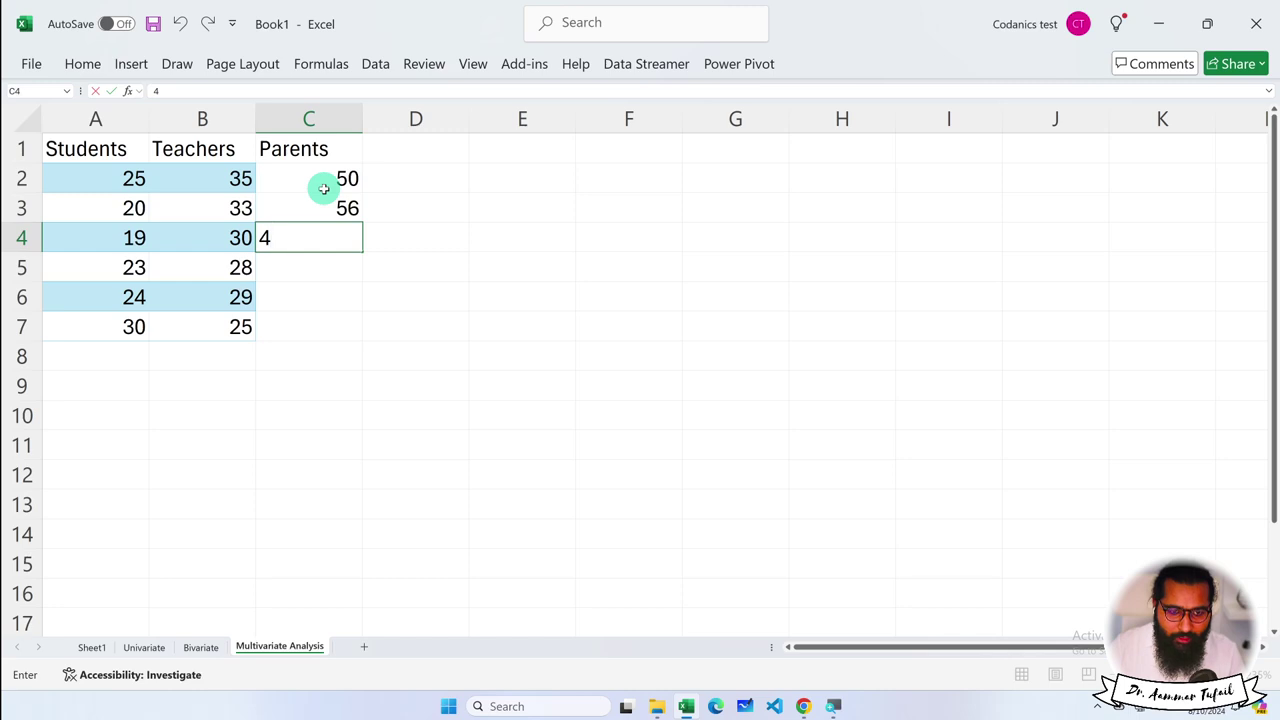
type("9")
key("Return")
type("48")
key("Return")
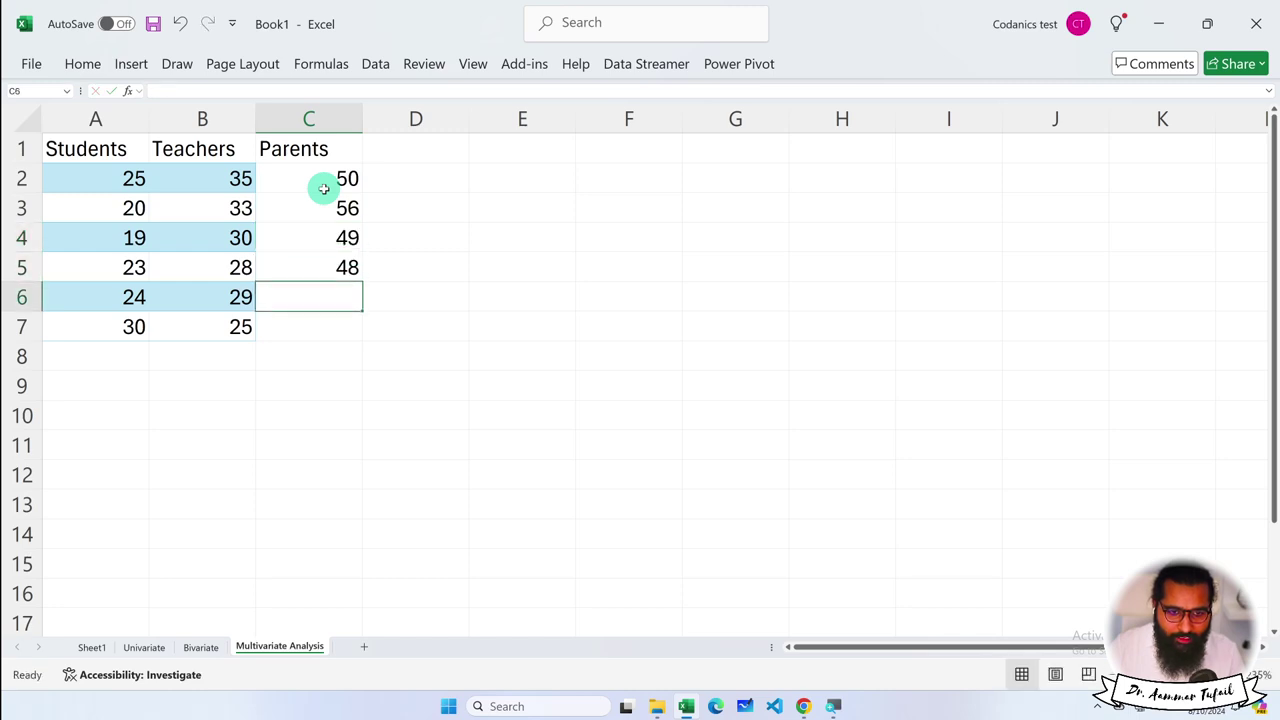
type("42")
key("Return")
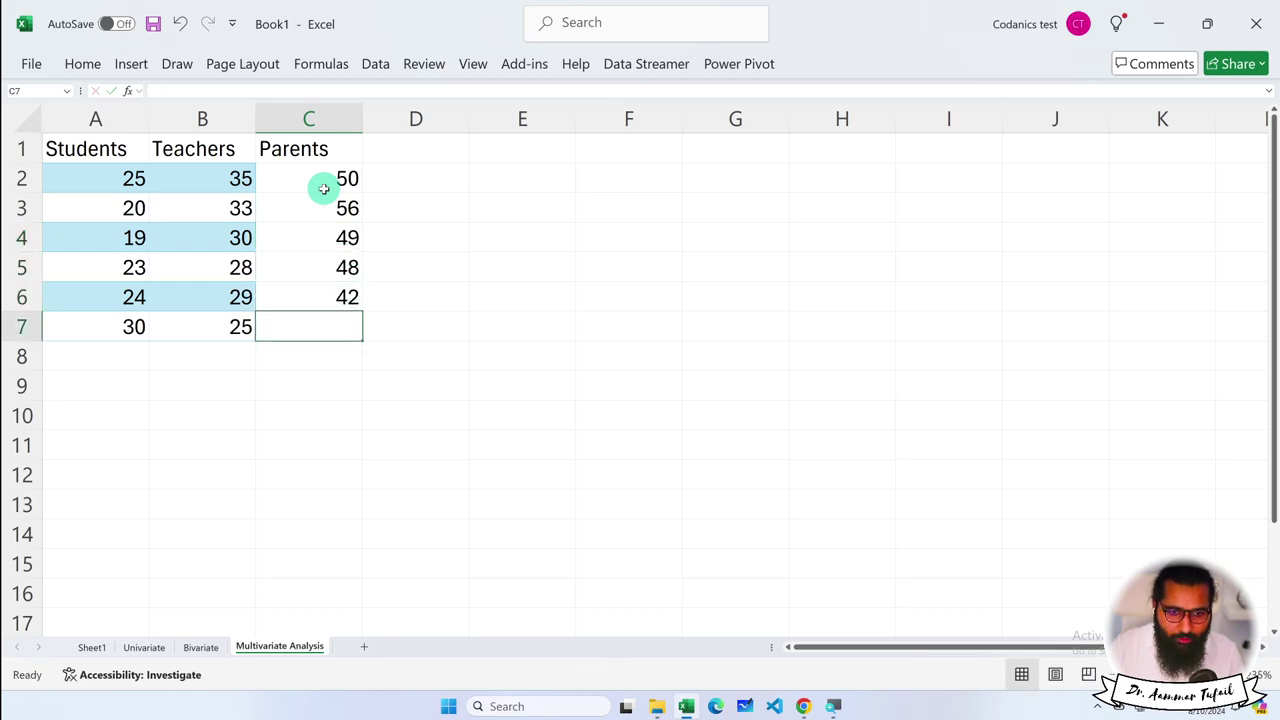
type("40")
key("Return")
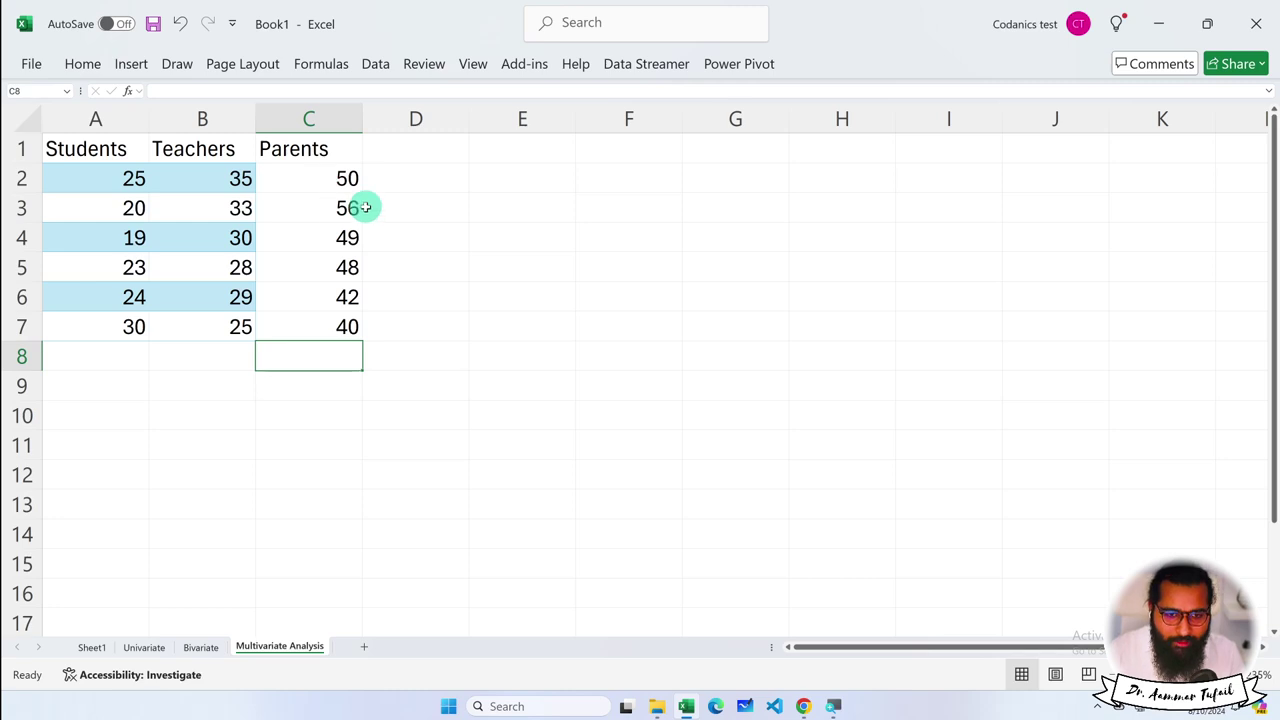
Convert A1:C7 into a table with headers using Ctrl+T
left_click_drag(105, 154, 317, 320)
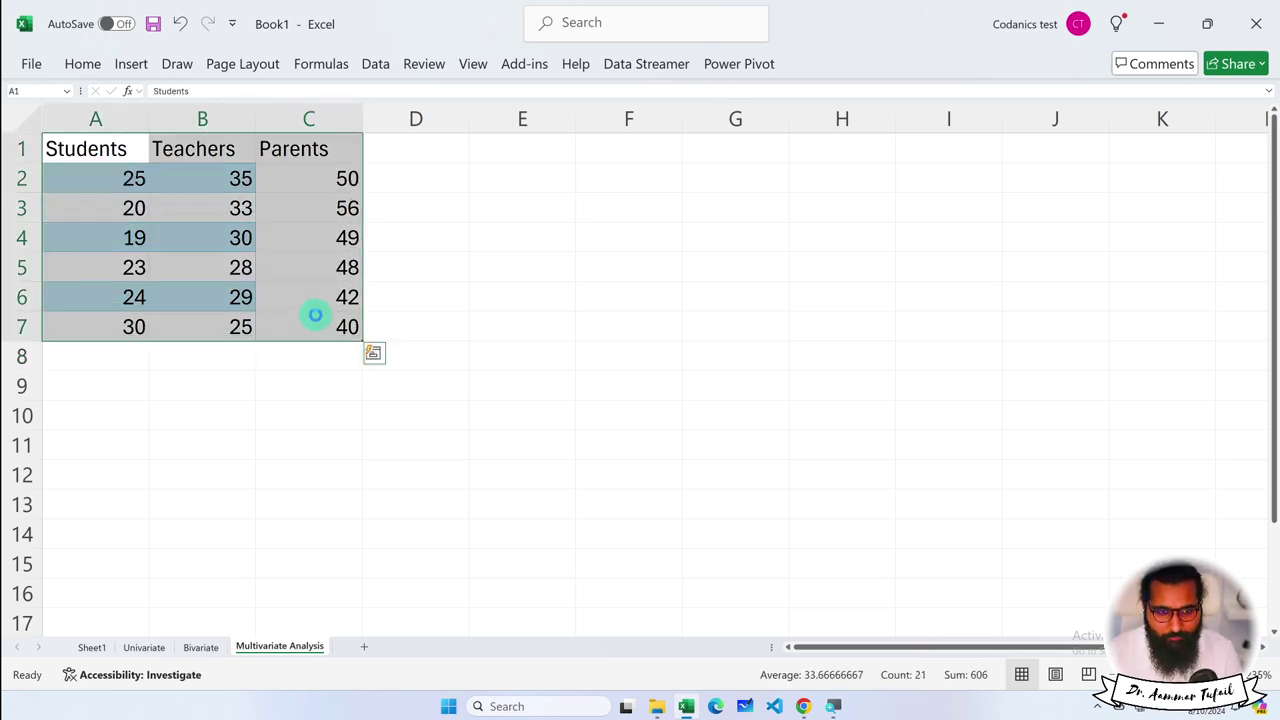
key("ctrl+t")
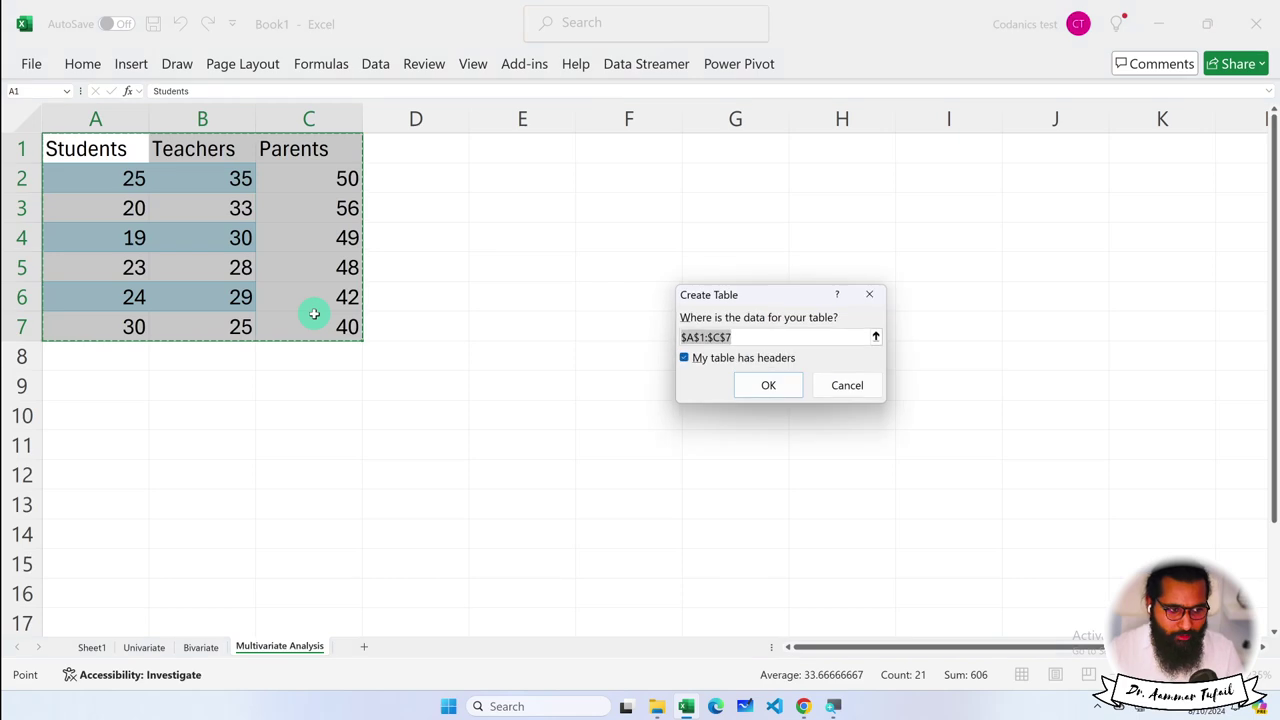
left_click(768, 390)
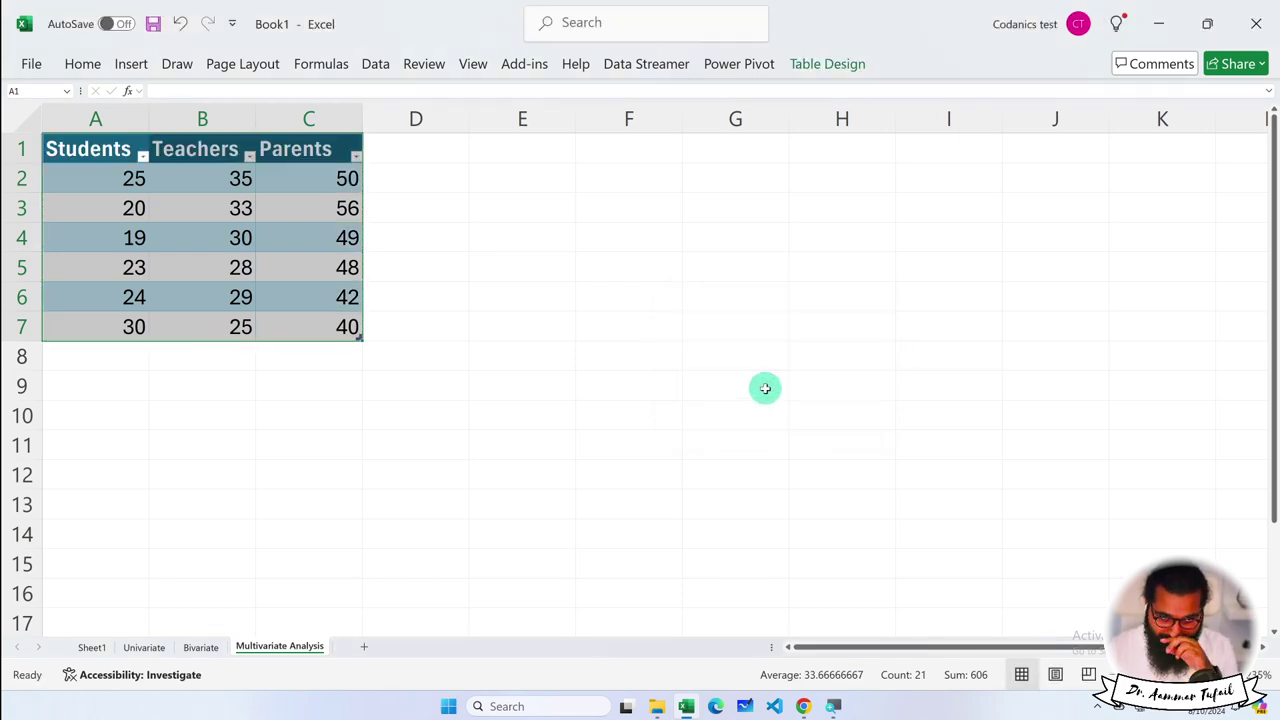
left_click(540, 445)
left_click_drag(105, 150, 287, 318)
left_click(284, 385)
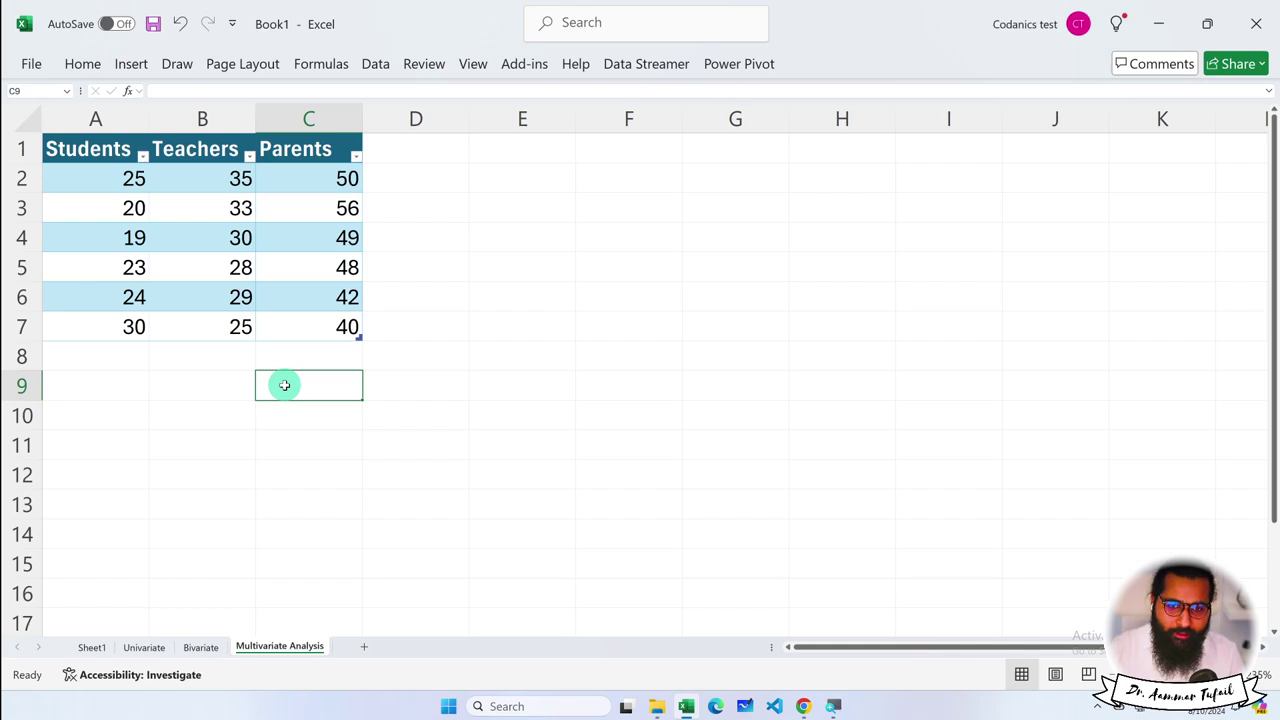
Open Real Statistics Data Analysis Tools and browse its Anova, Time Series, Multivar and Descriptive tabs
left_click(538, 68)
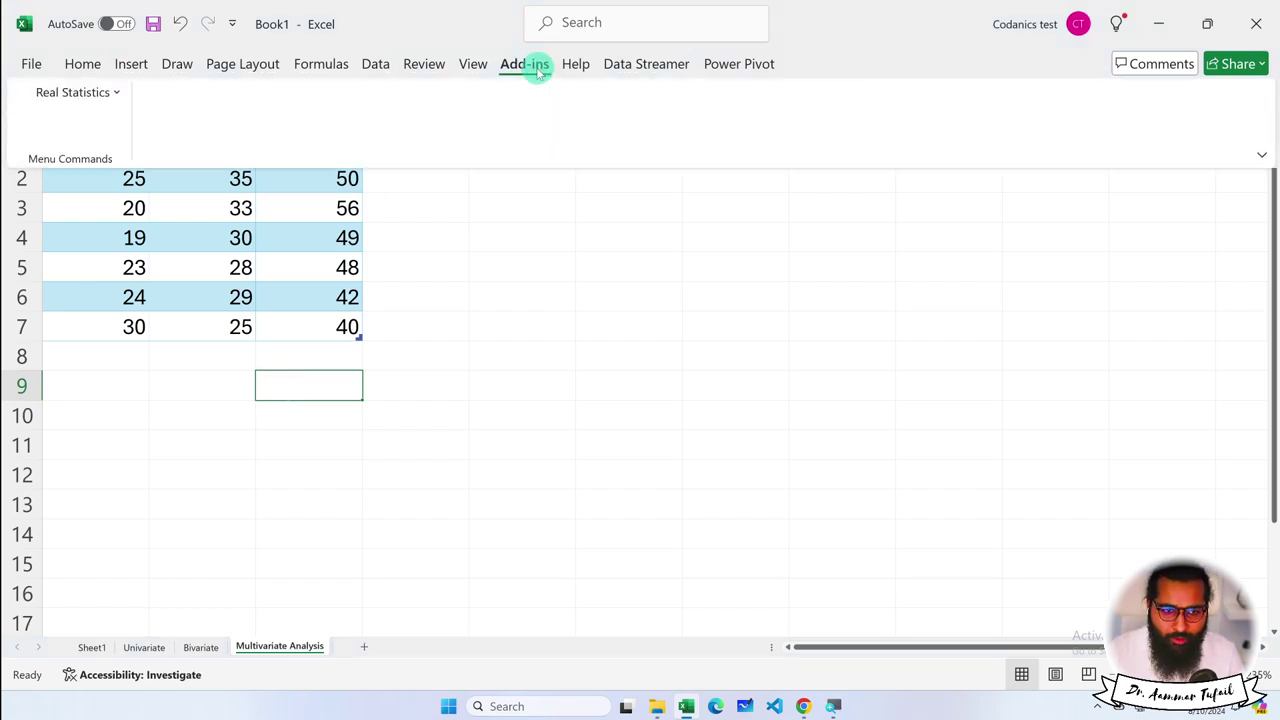
left_click(110, 91)
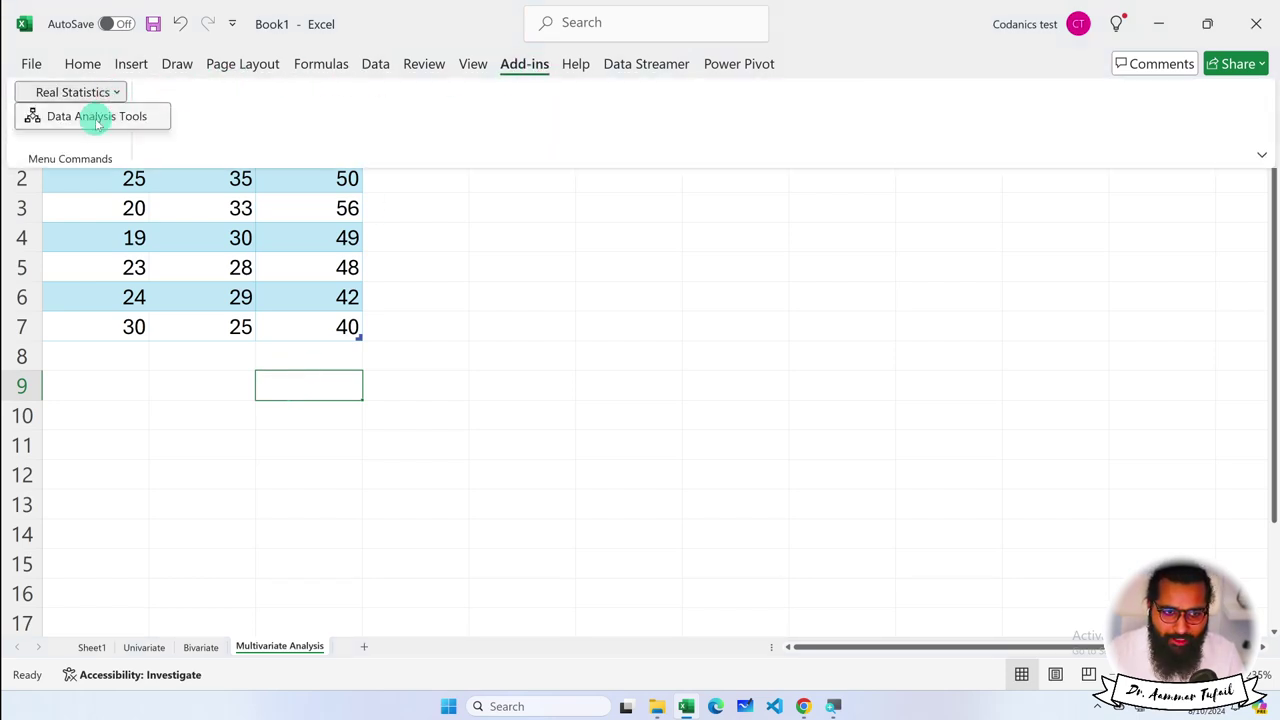
left_click(97, 118)
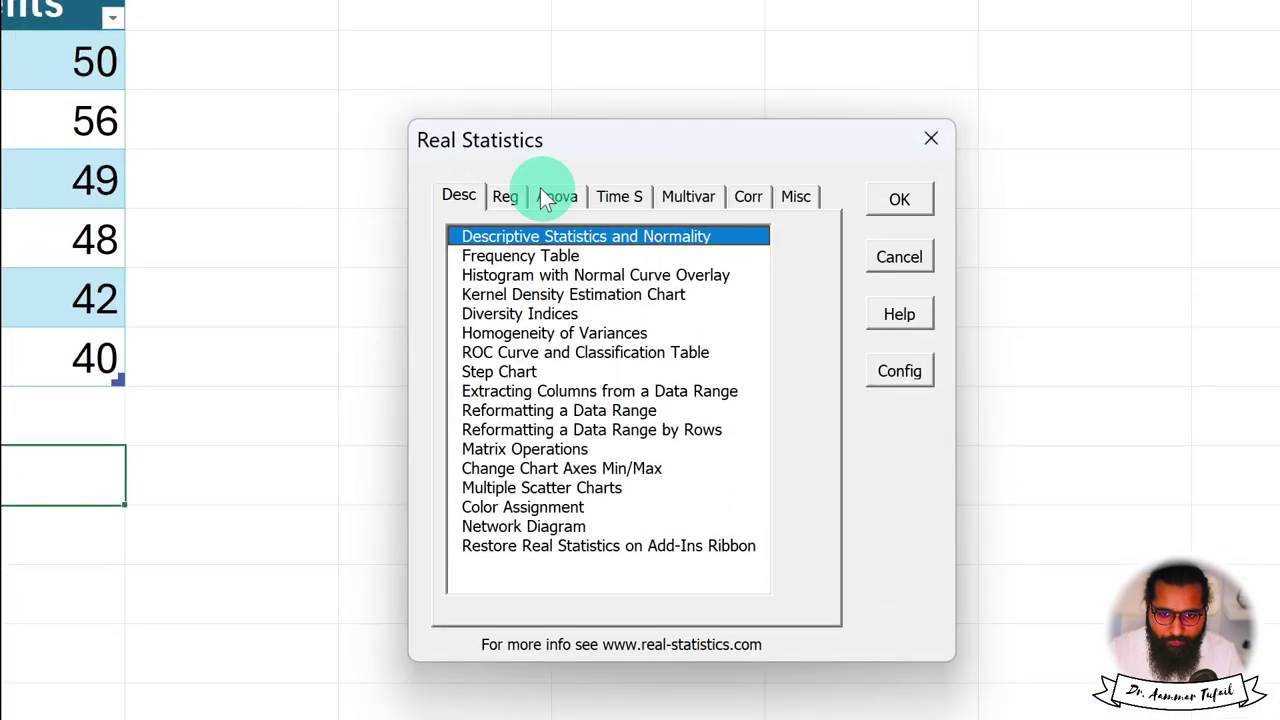
left_click(543, 198)
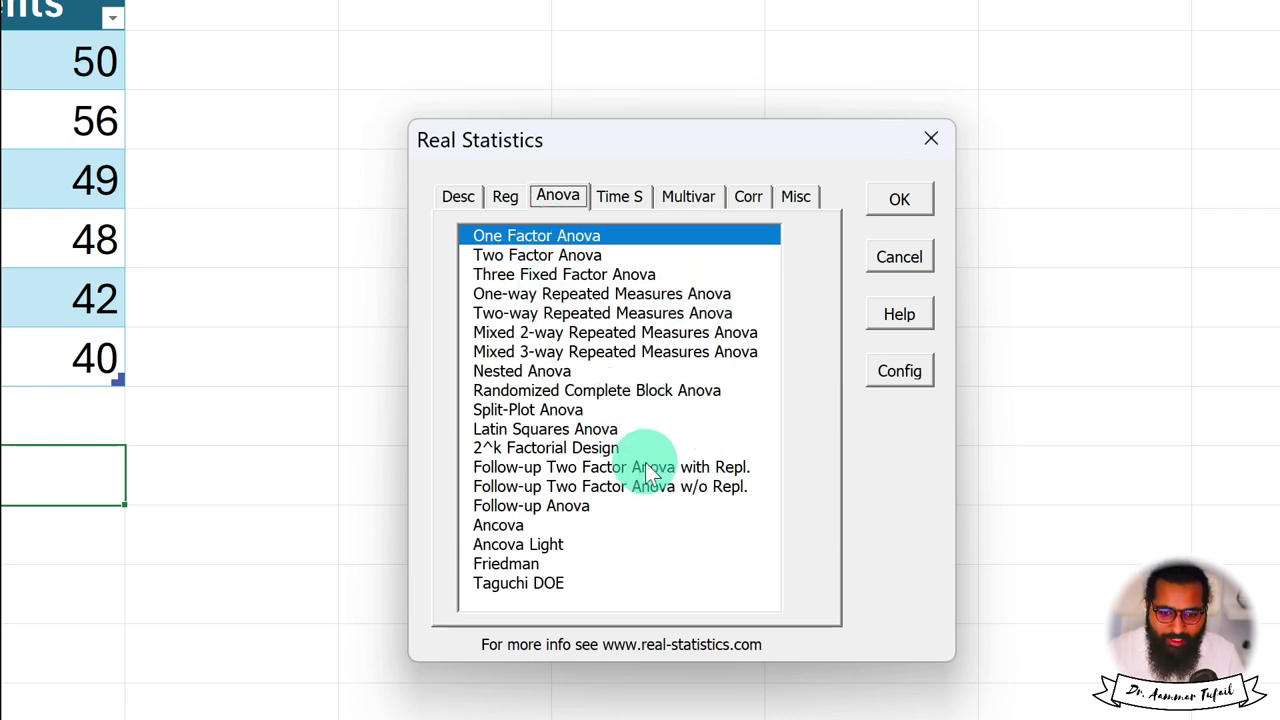
left_click(620, 190)
left_click(707, 197)
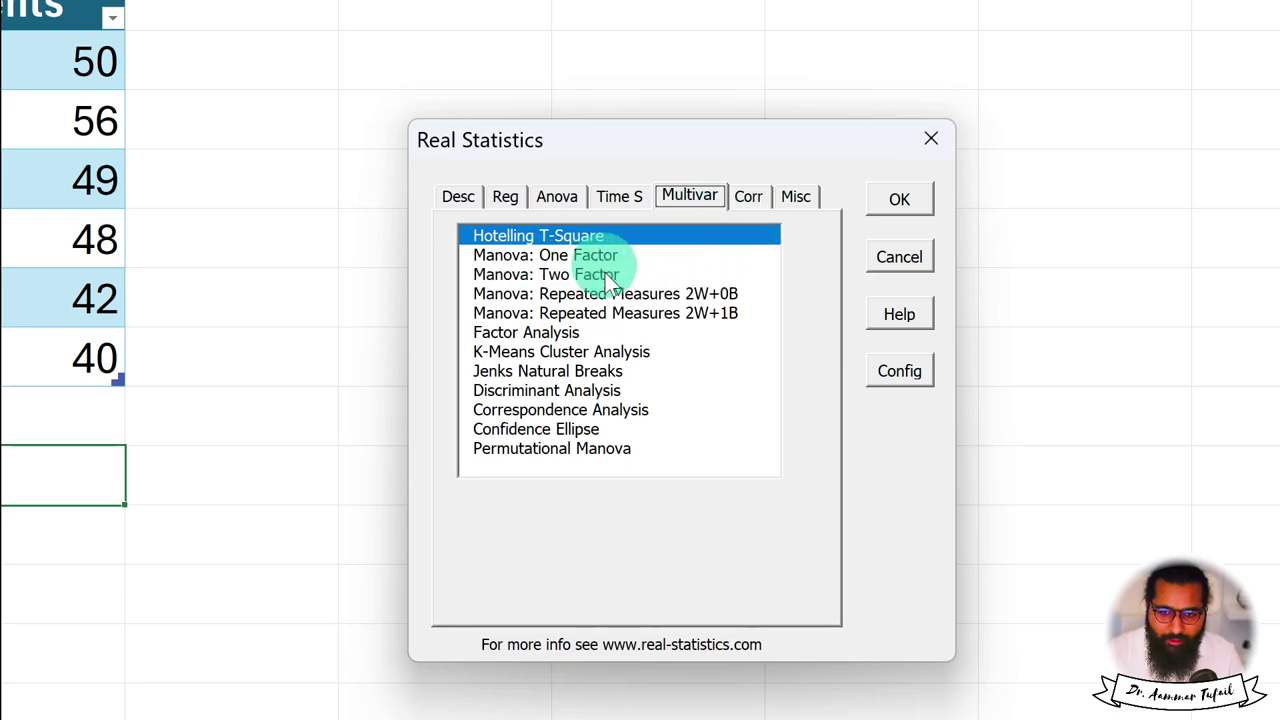
left_click(554, 195)
left_click(460, 196)
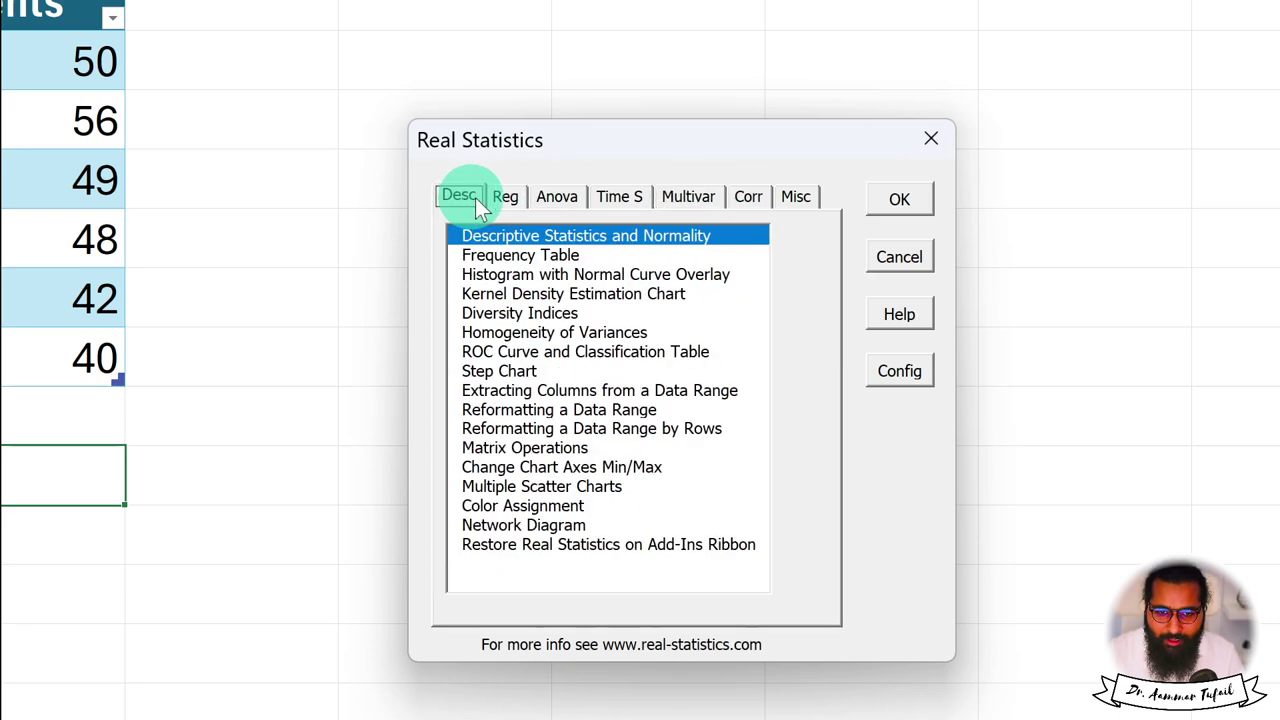
left_click(555, 199)
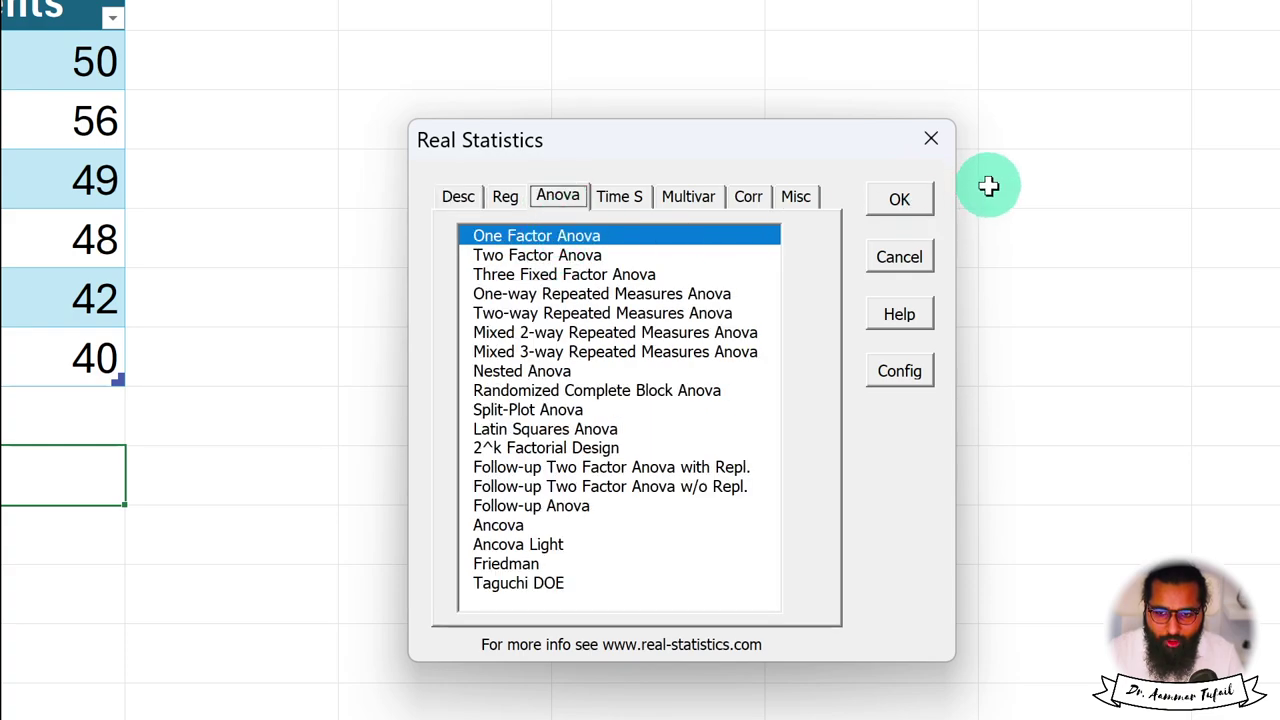
Open and cancel the One Factor Anova setup, close Real Statistics, and show the Data tab
left_click(897, 199)
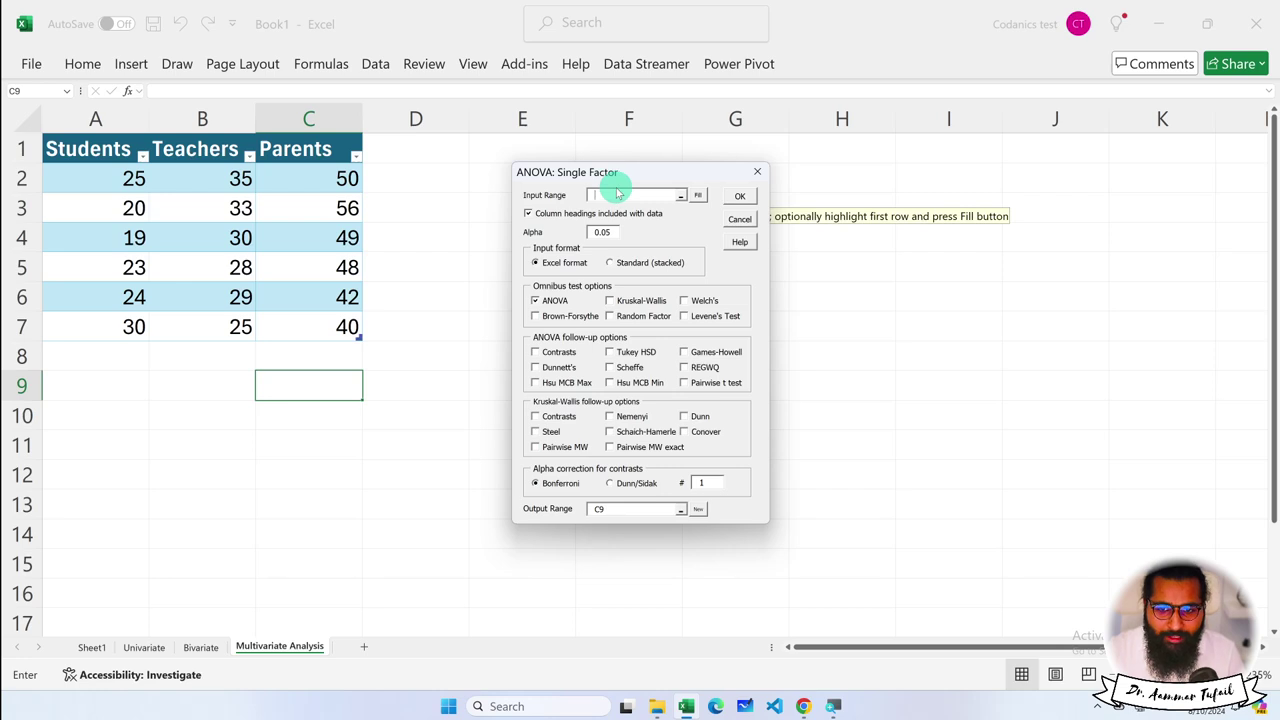
left_click(739, 219)
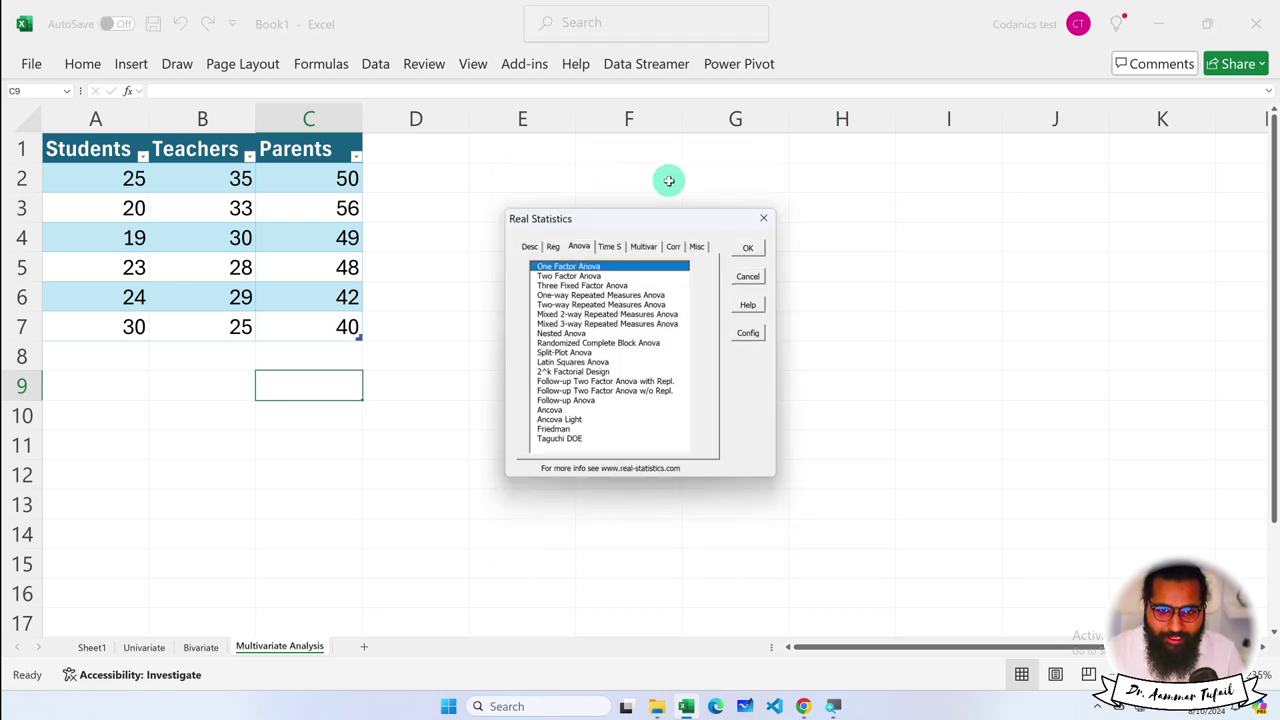
left_click(760, 288)
left_click(378, 64)
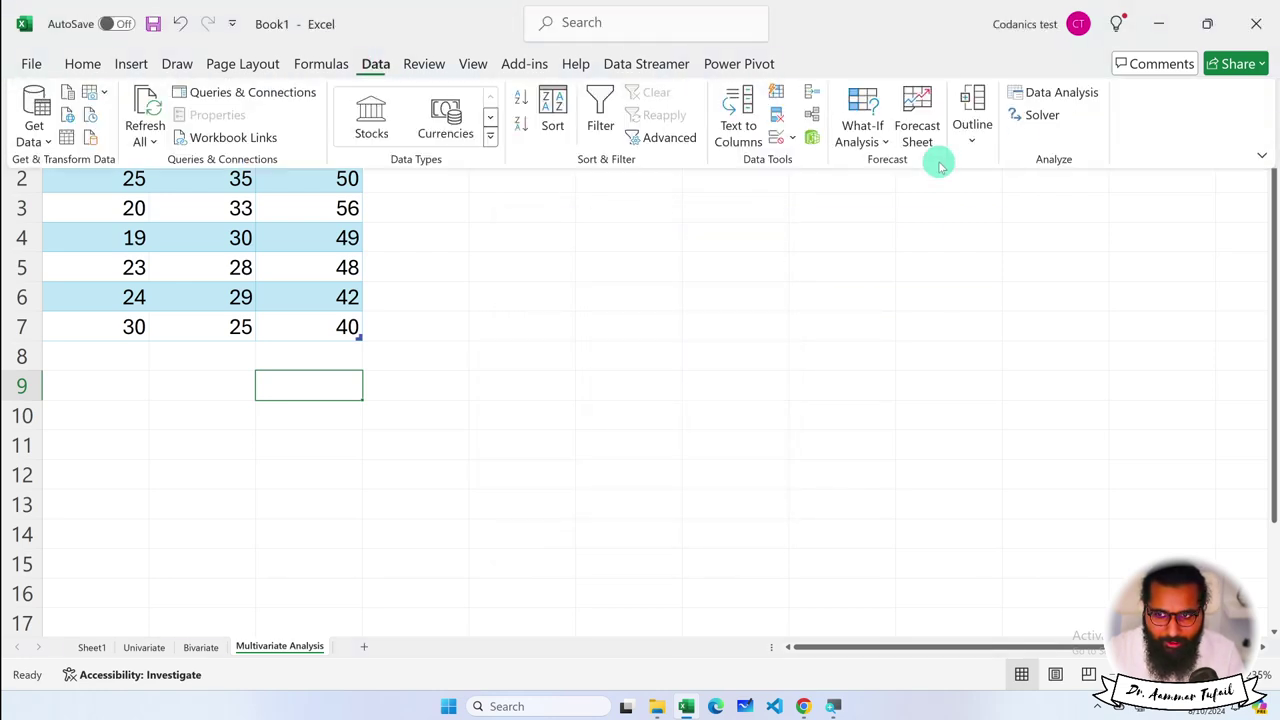
Run Anova: Single Factor on $A$1:$C$7 with Labels in First Row, output at $A$9
left_click(1034, 104)
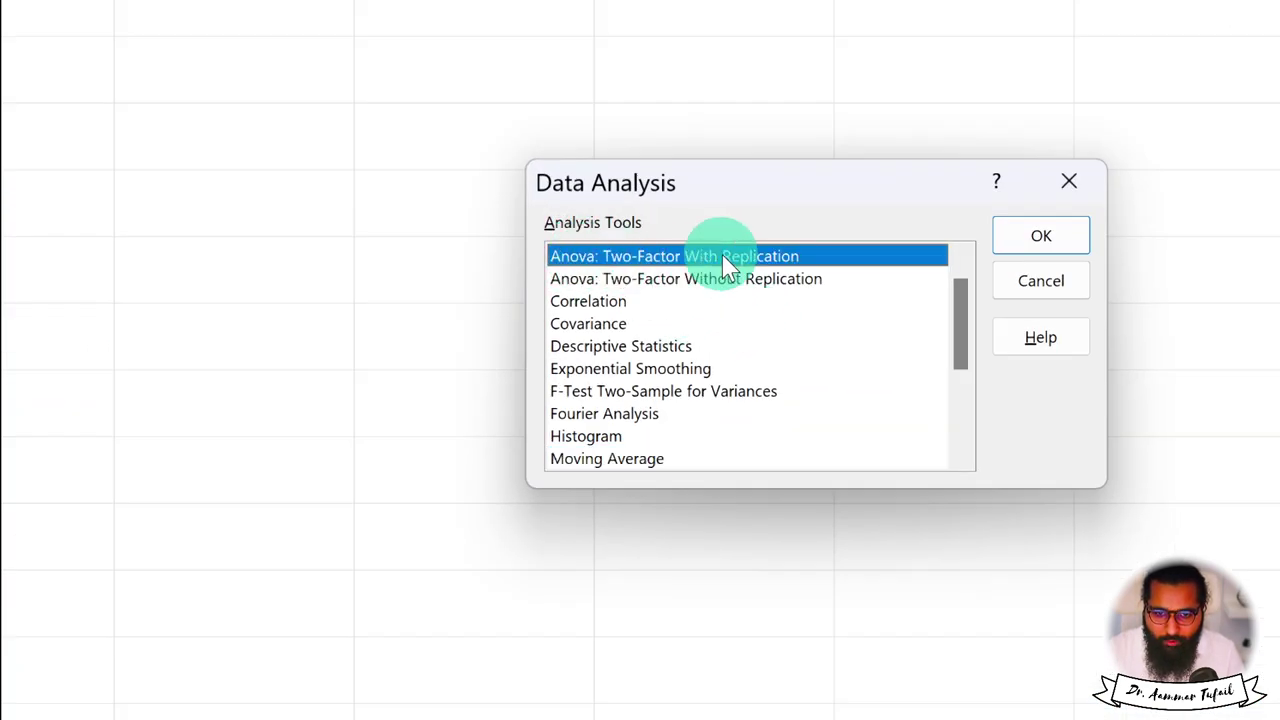
left_click(697, 287)
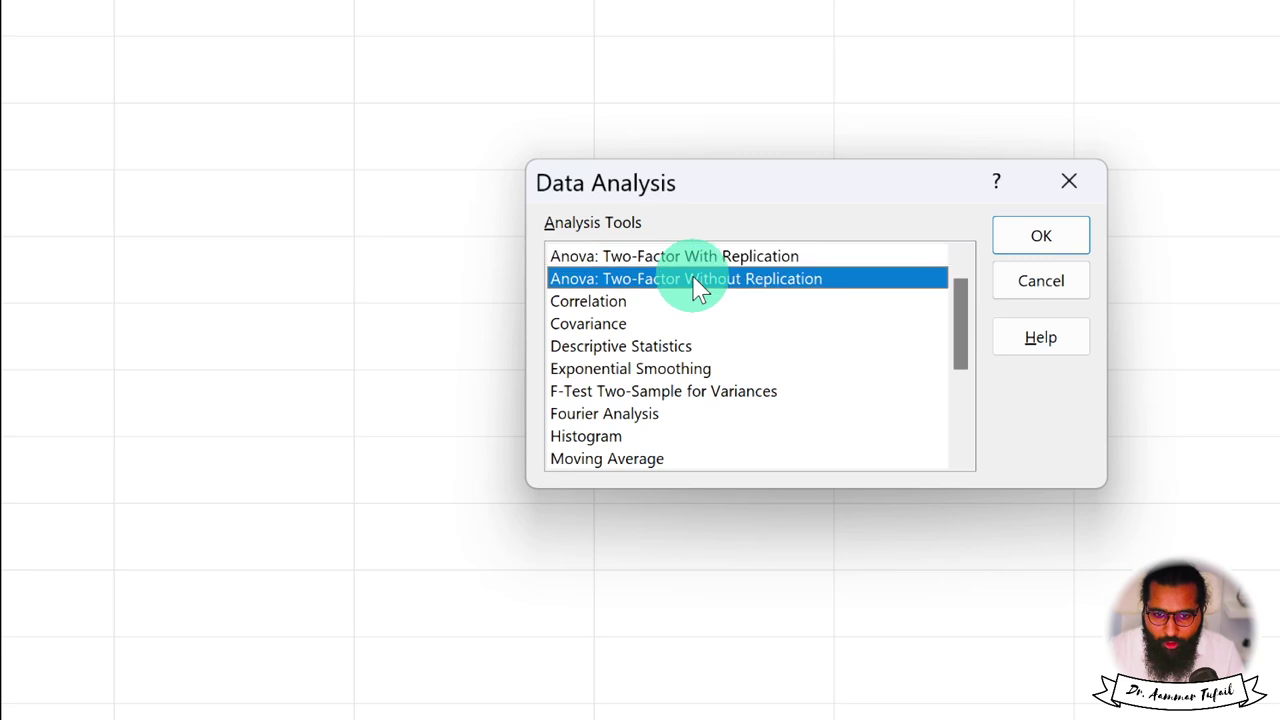
scroll(740, 312, "up", 1)
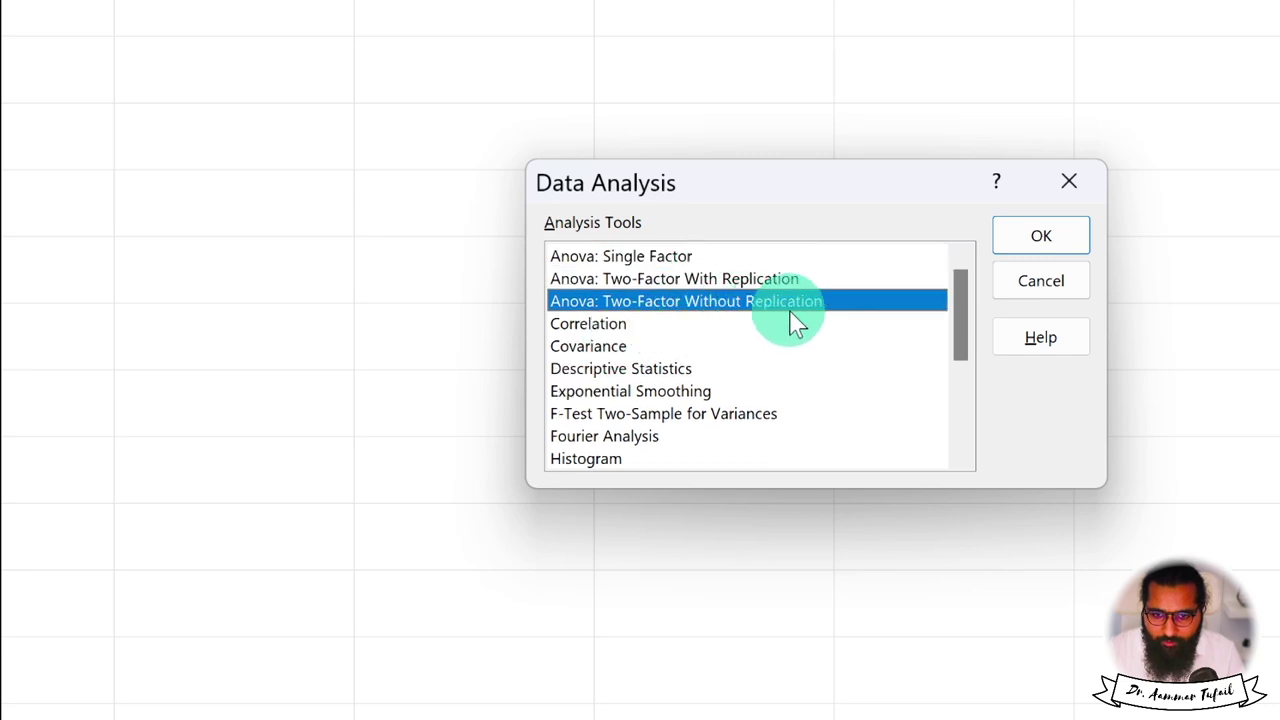
left_click(648, 256)
left_click(1053, 237)
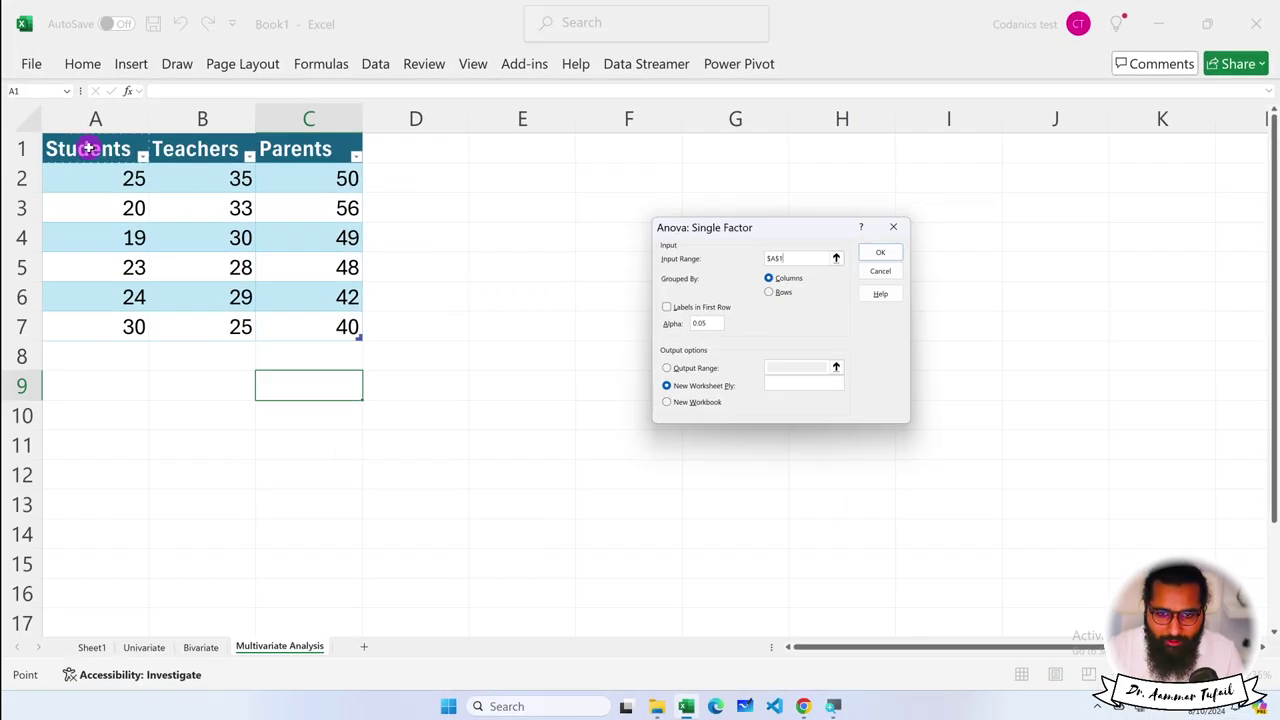
left_click_drag(98, 150, 294, 321)
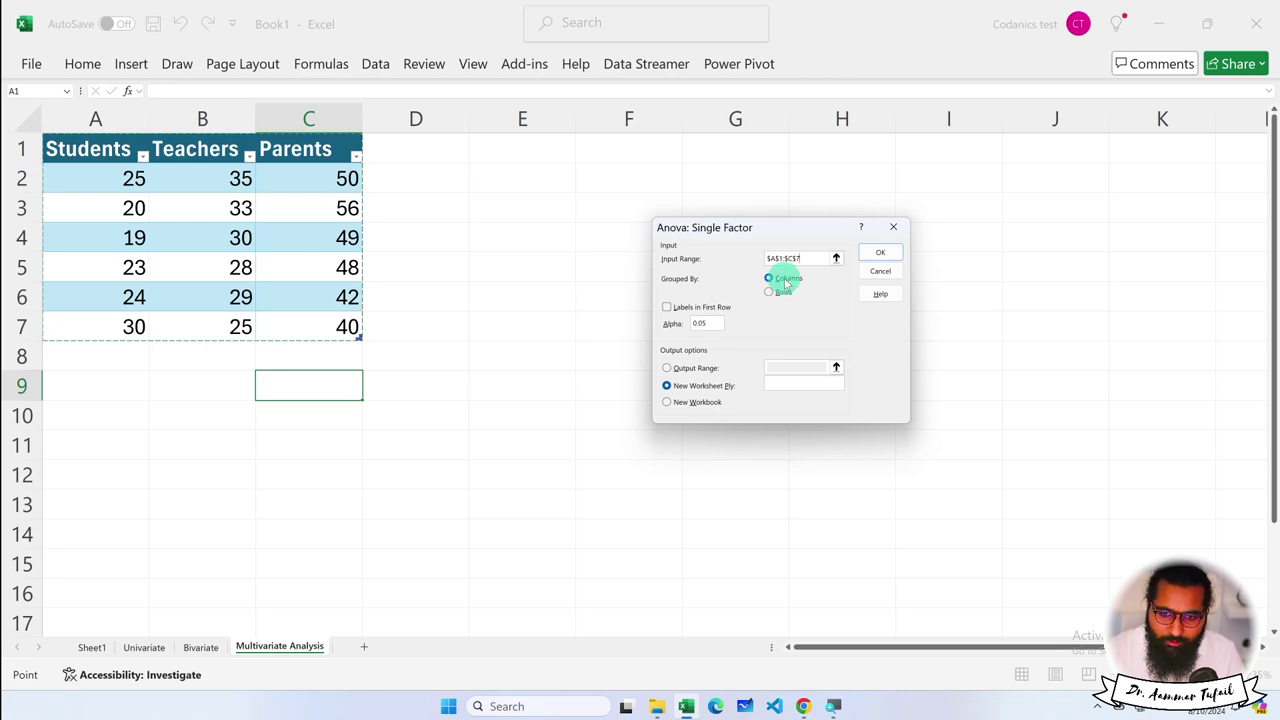
left_click(666, 307)
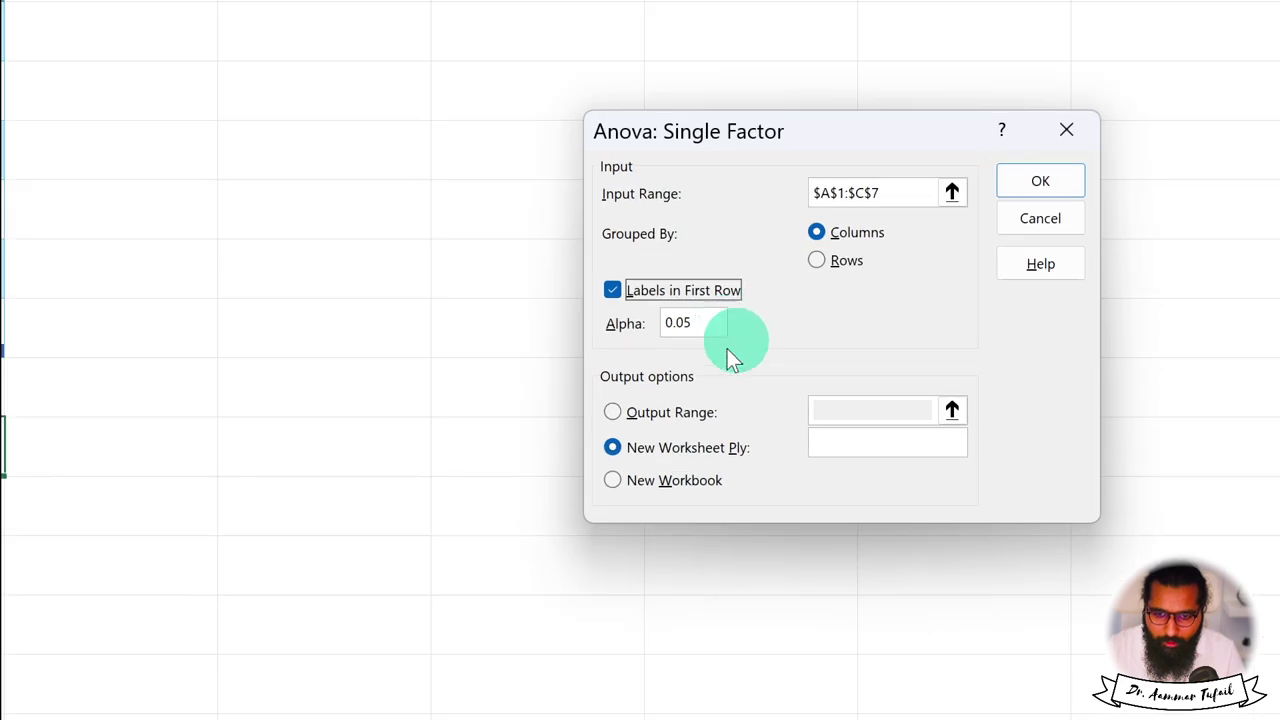
left_click(617, 408)
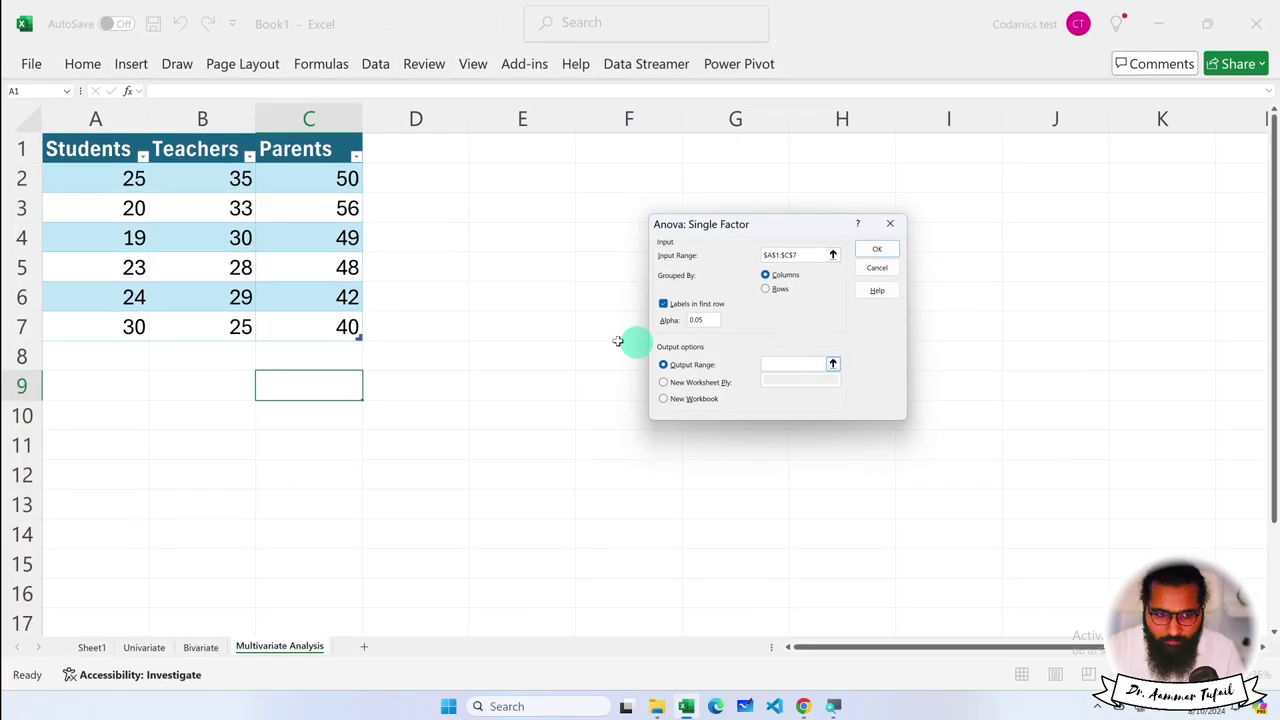
left_click(86, 383)
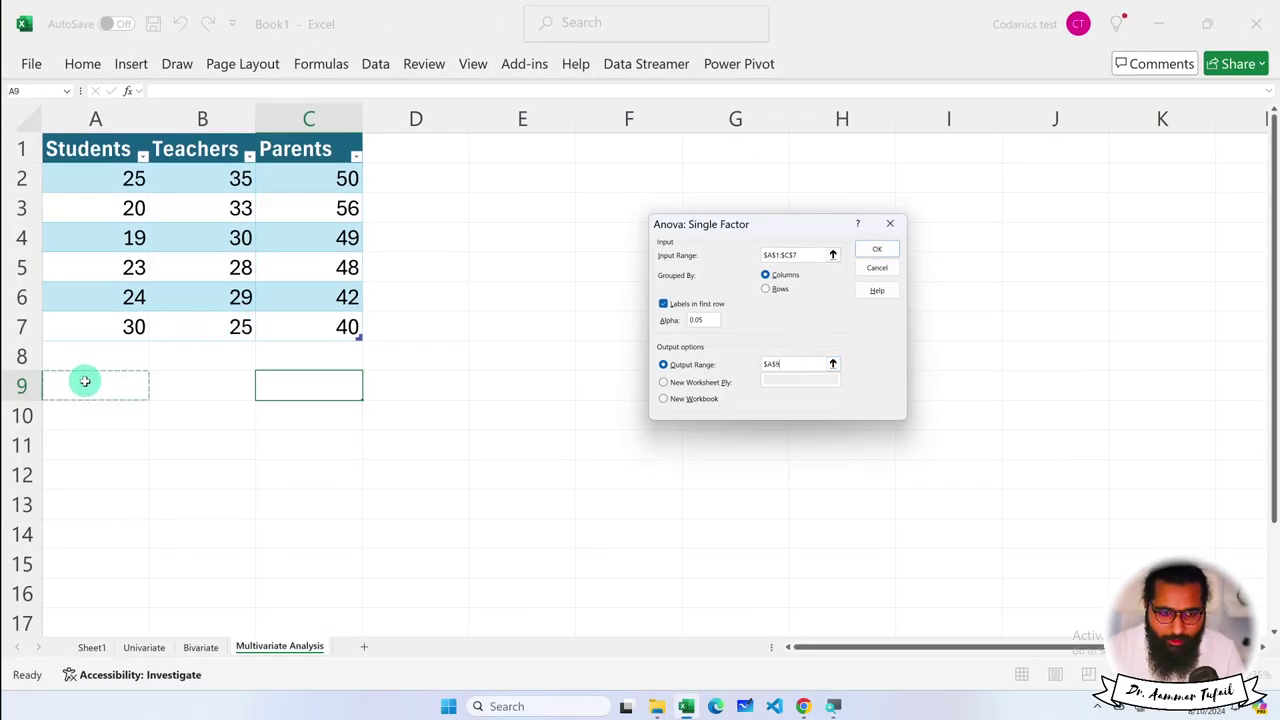
left_click(876, 249)
scroll(514, 334, "down", 3)
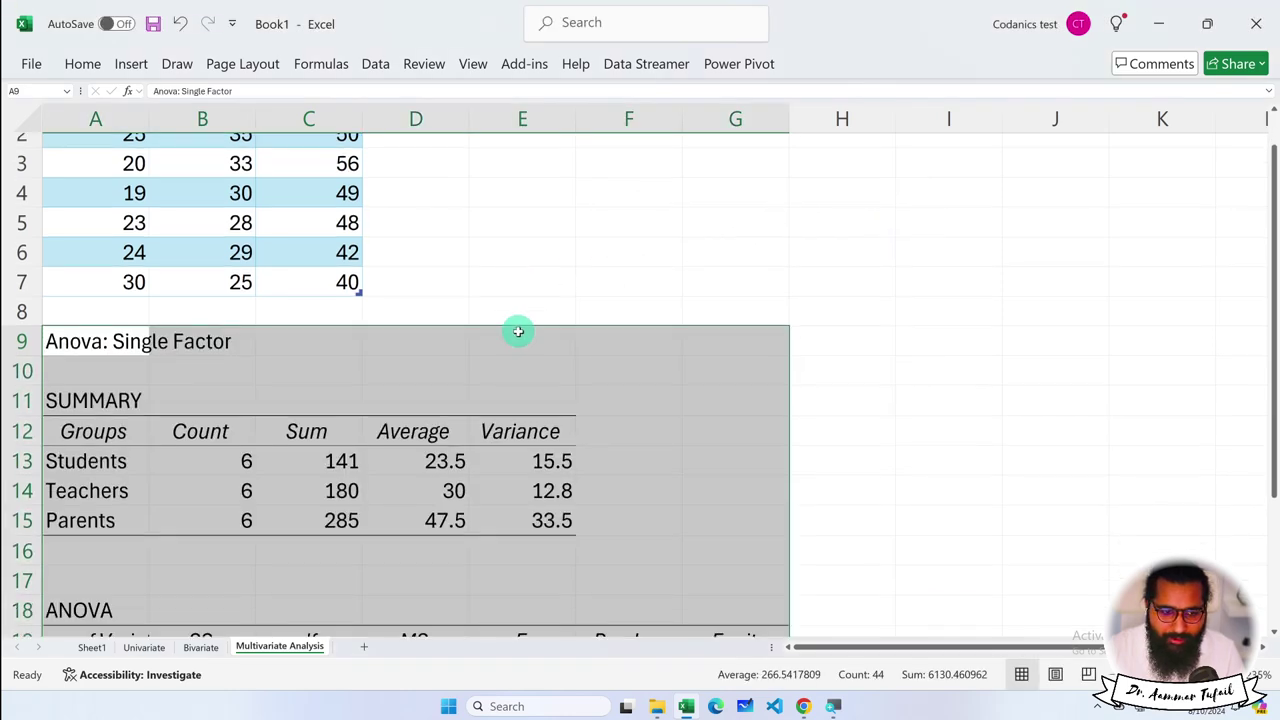
left_click(143, 350)
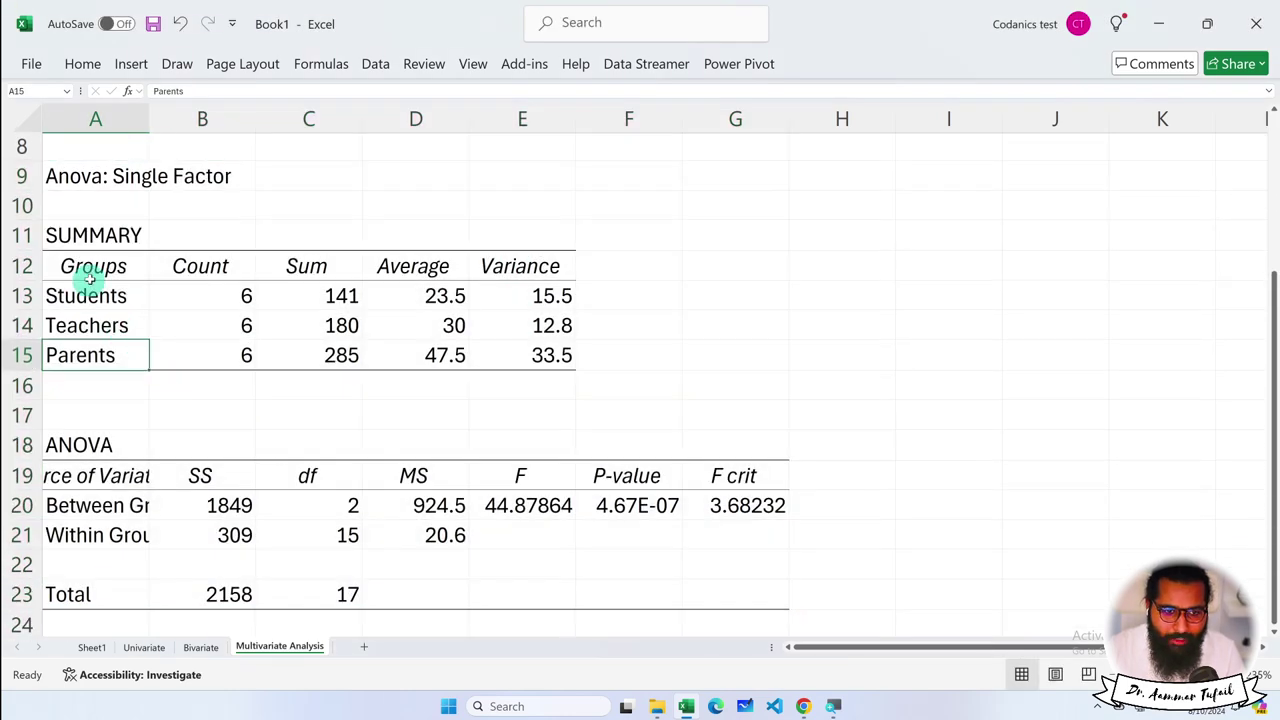
left_click(96, 176)
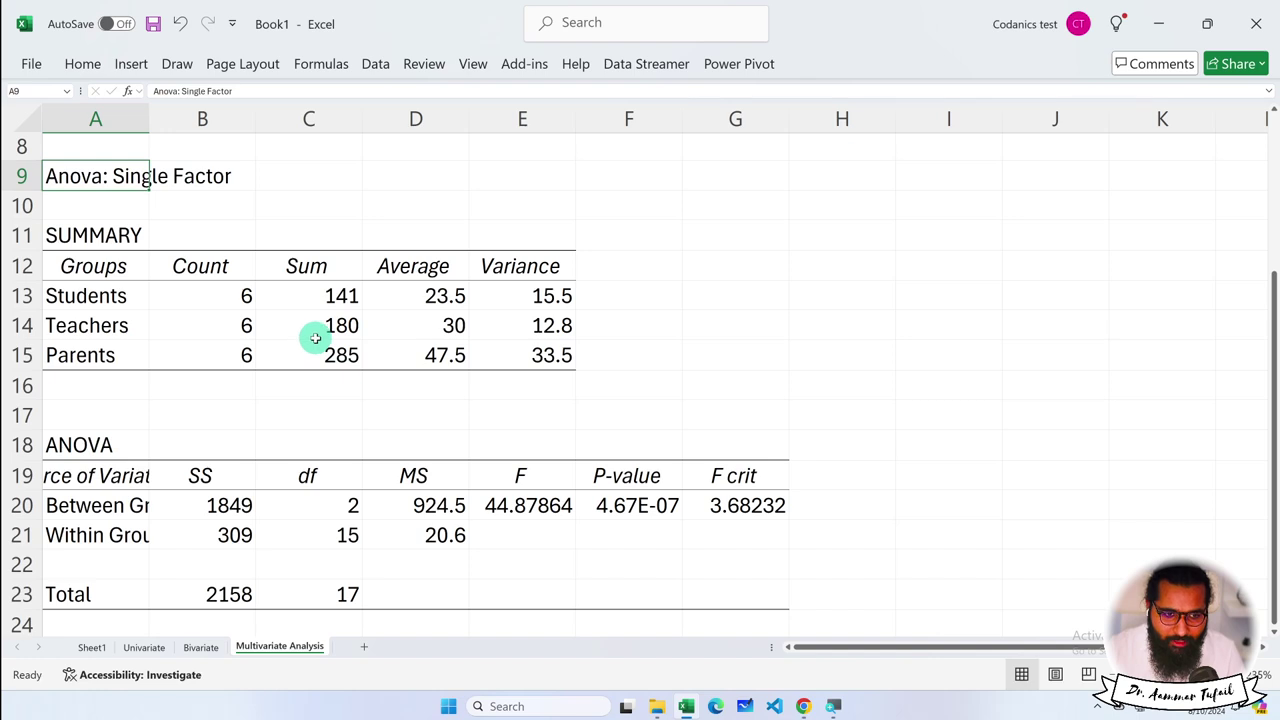
scroll(317, 335, "up", 3)
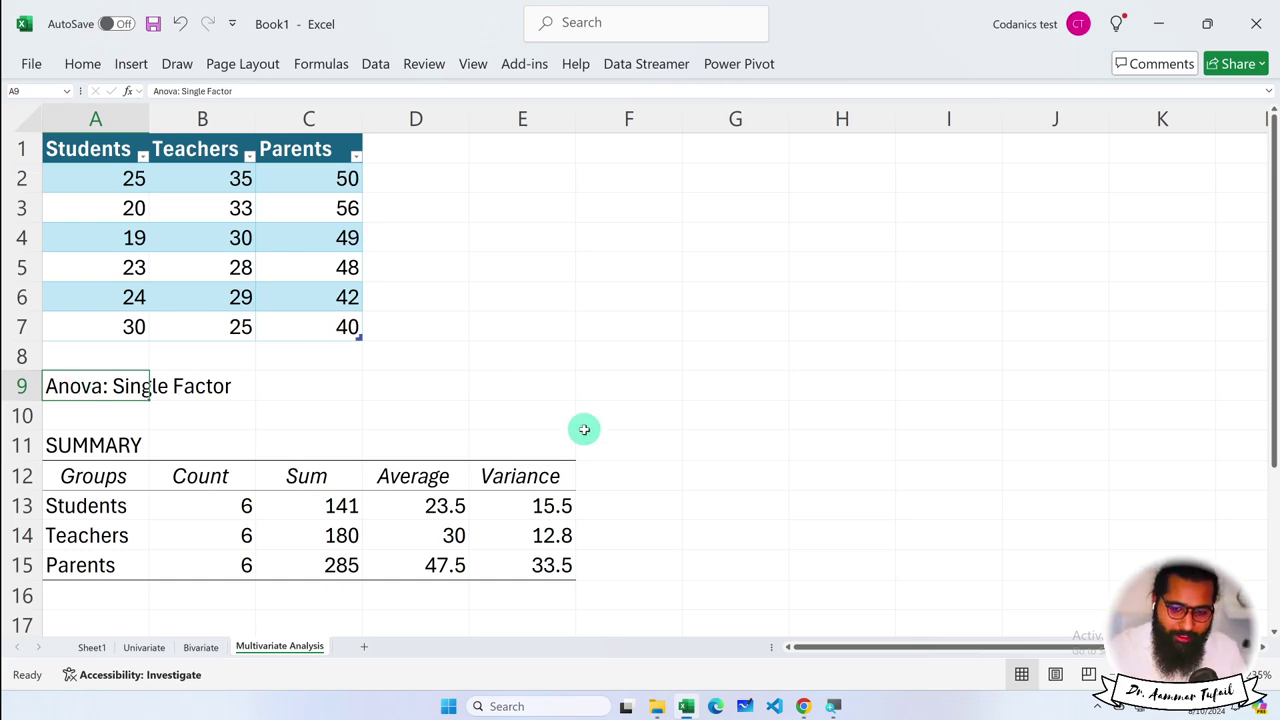
left_click(803, 708)
On the ABC of Statistics book site, search for 'anova' and scroll through the result page
left_click(846, 648)
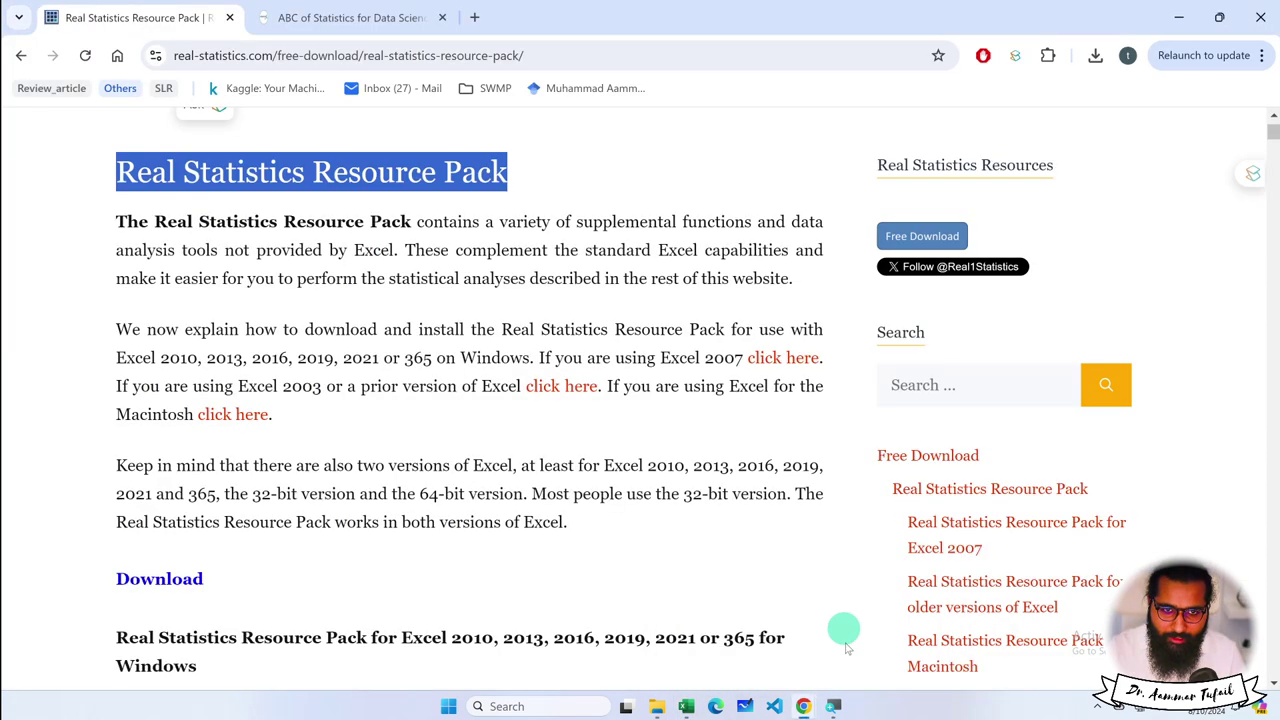
left_click(359, 17)
scroll(395, 200, "up", 1)
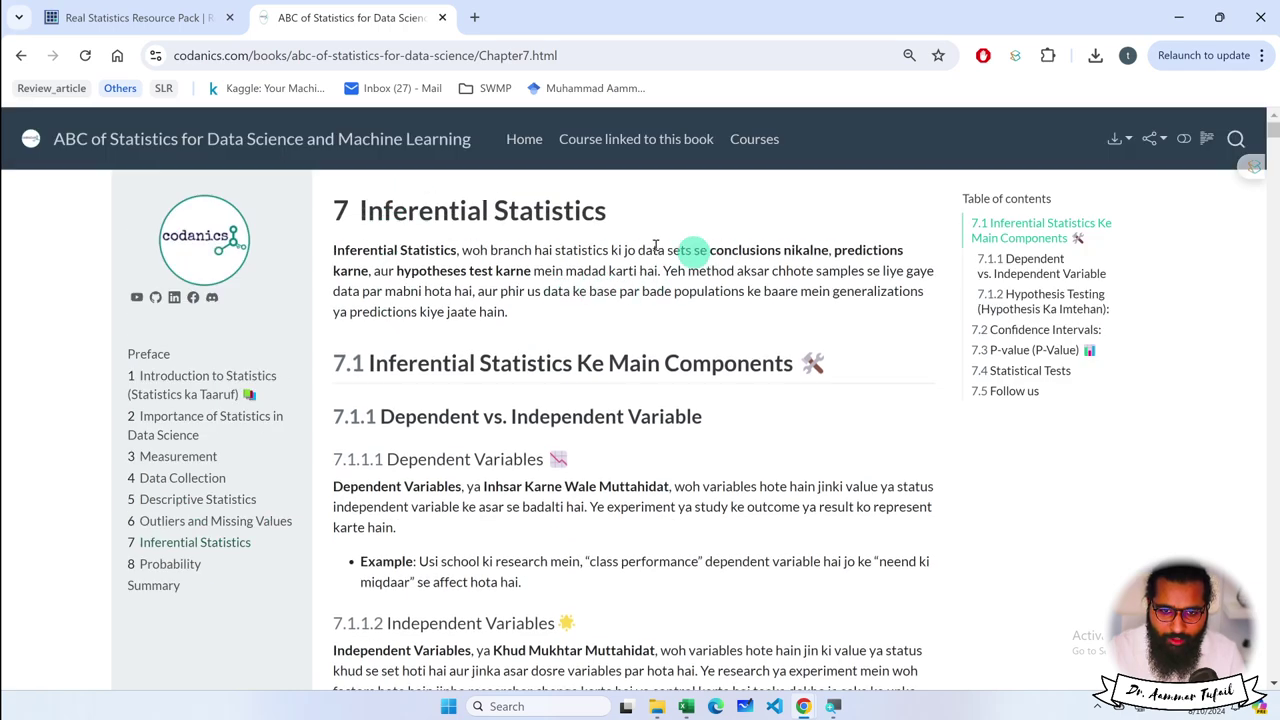
left_click(1232, 138)
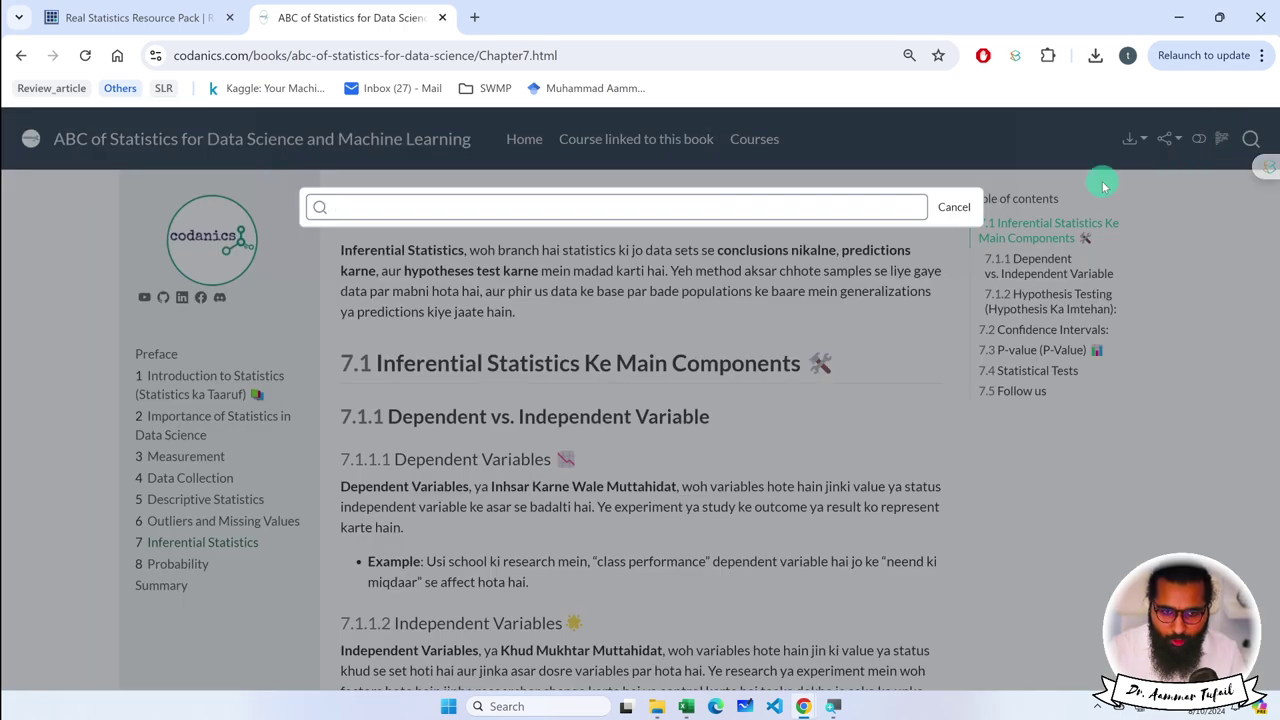
type("anova")
key("Return")
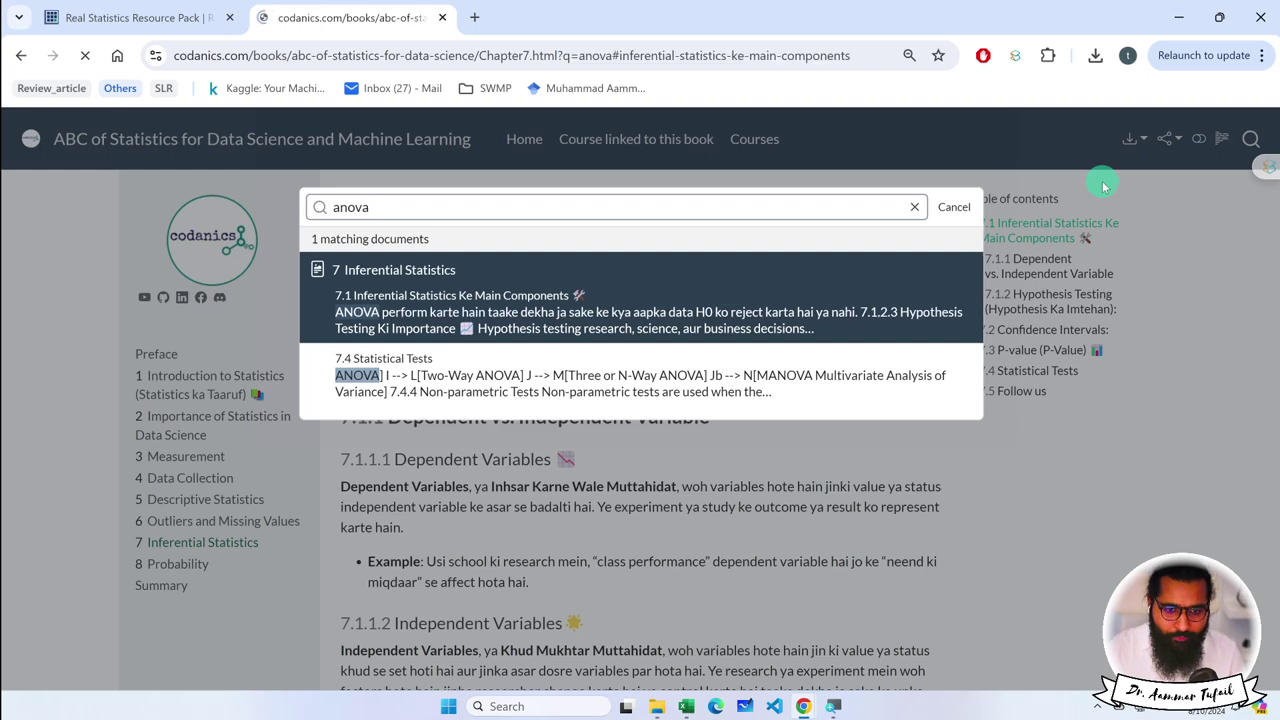
scroll(628, 352, "down", 2)
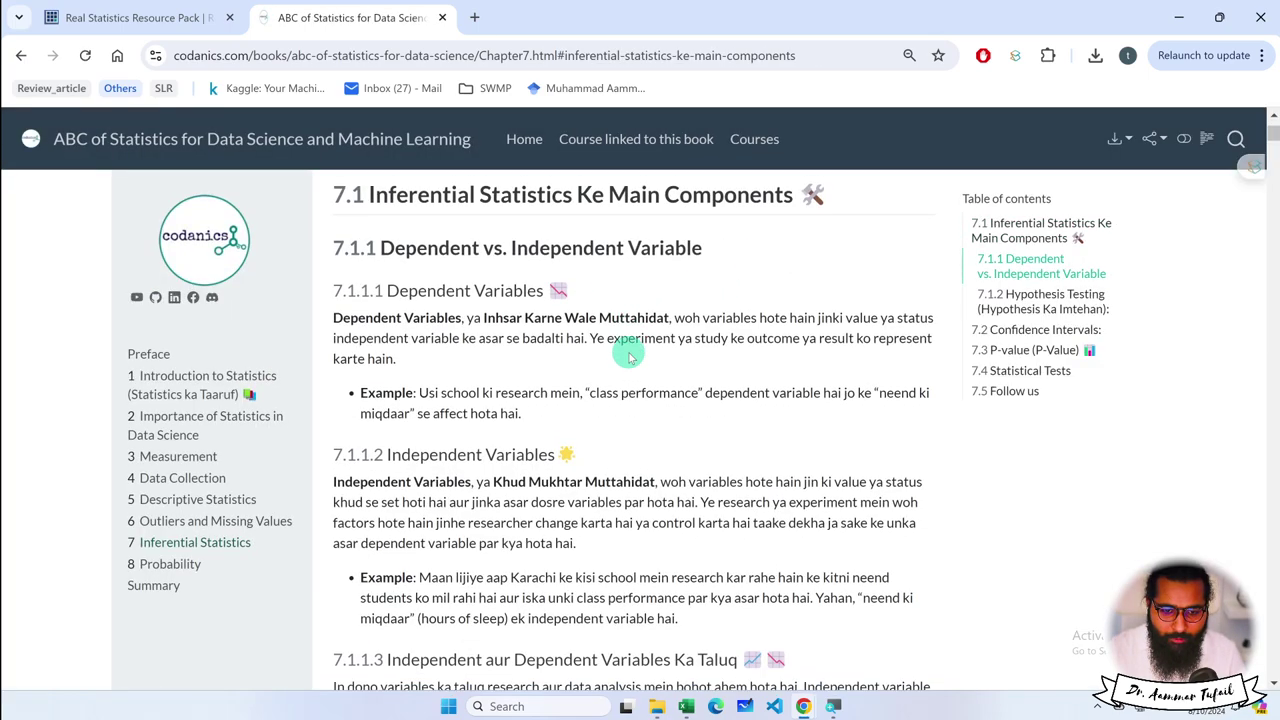
scroll(630, 356, "down", 3)
scroll(632, 360, "down", 3)
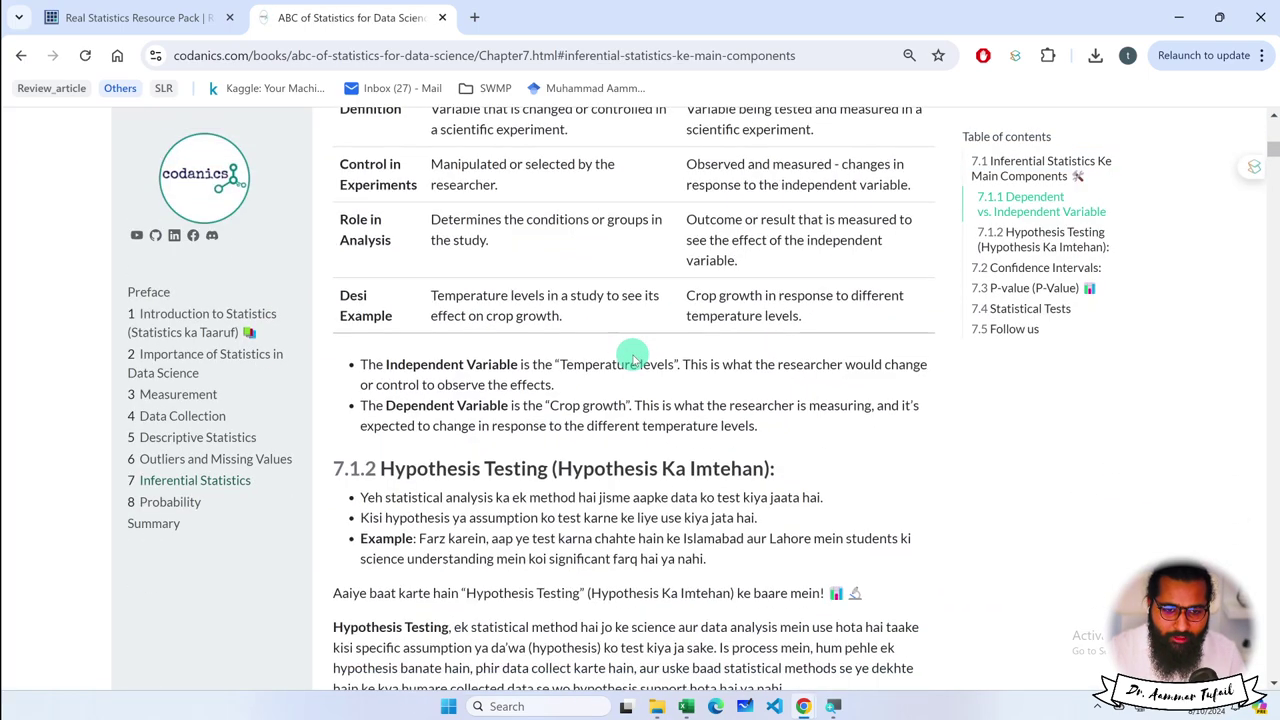
scroll(632, 356, "down", 4)
scroll(634, 350, "down", 4)
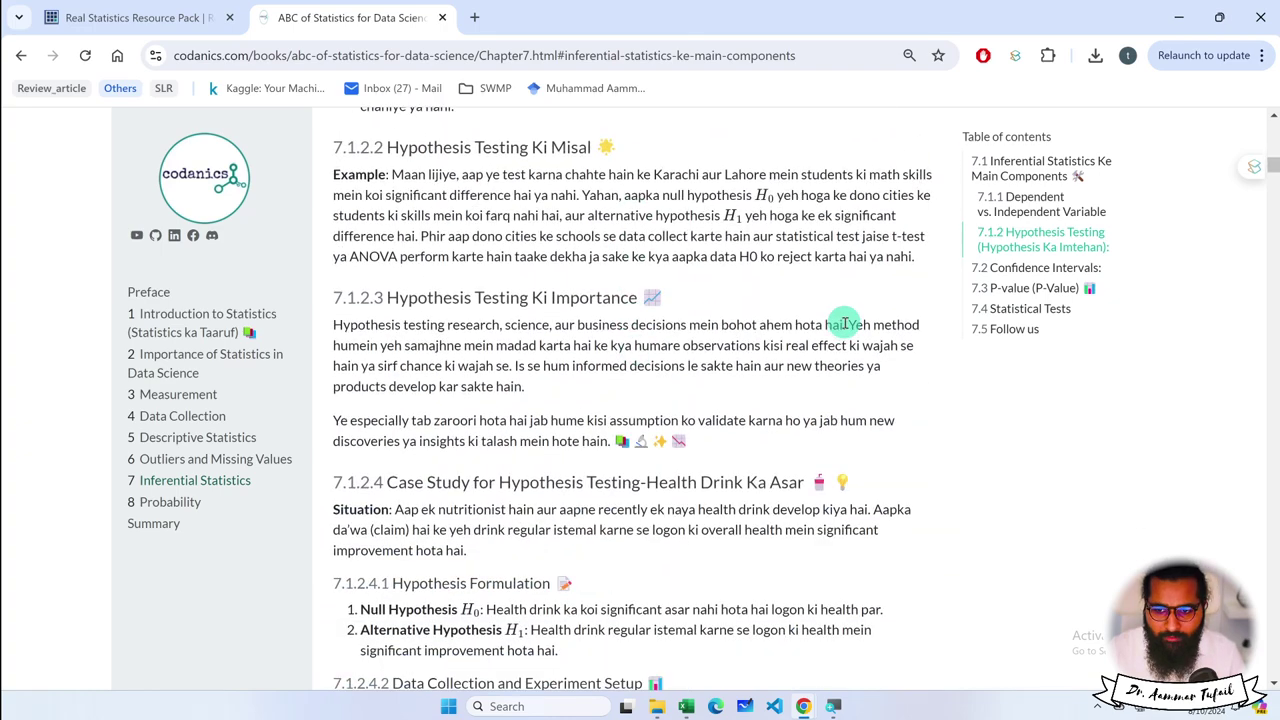
Jump to section 7.4 Statistical Tests and scroll down to the 7.4.3 Parametric Tests flowchart
left_click(1030, 308)
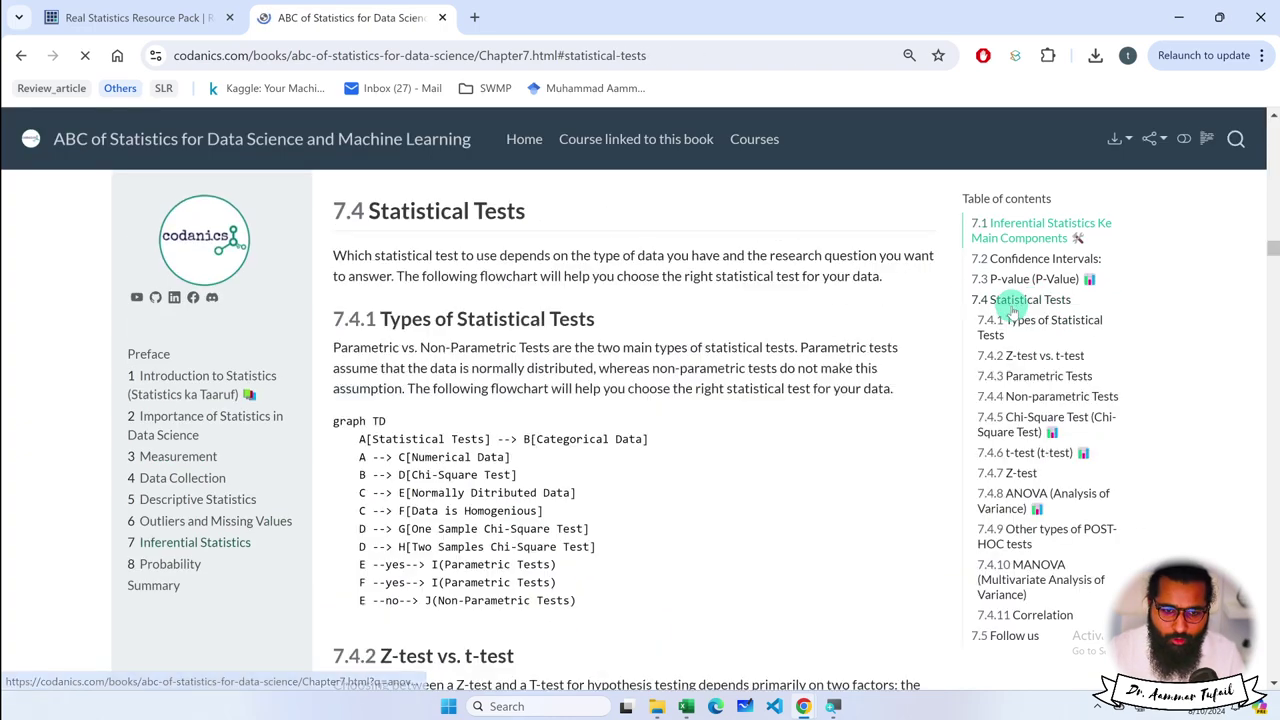
scroll(645, 388, "down", 1)
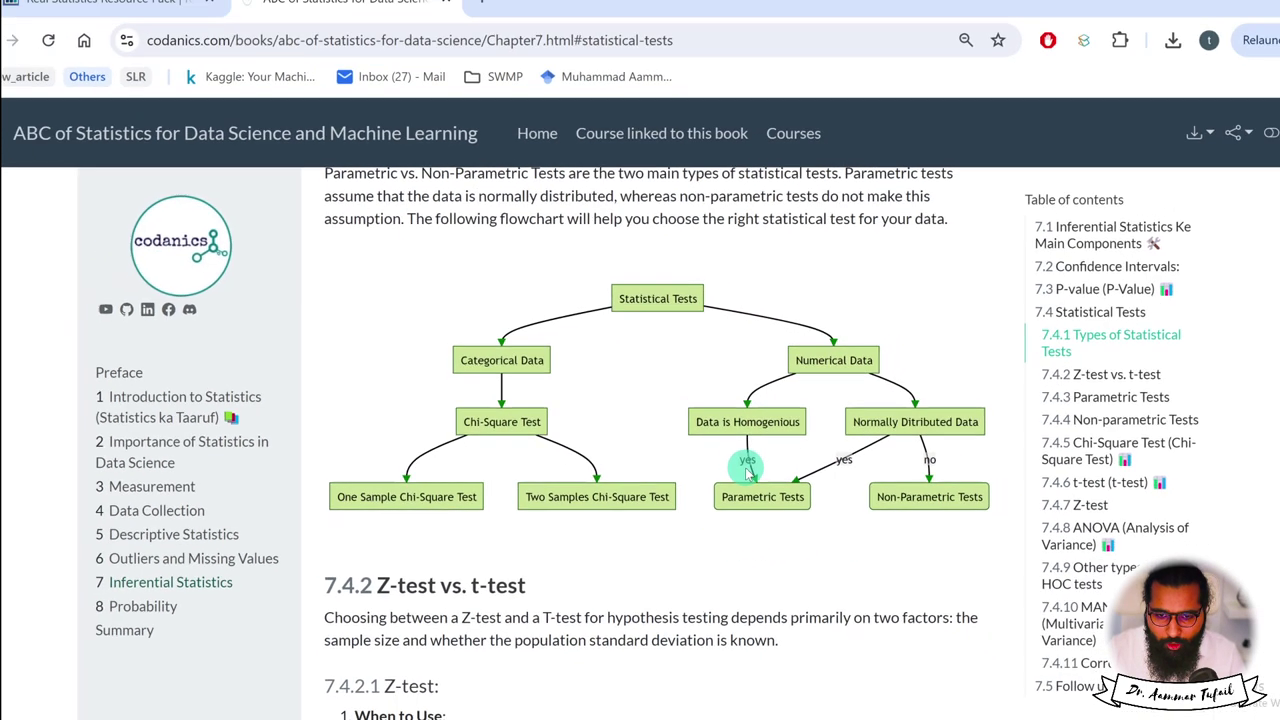
scroll(711, 422, "down", 2)
scroll(711, 422, "down", 2)
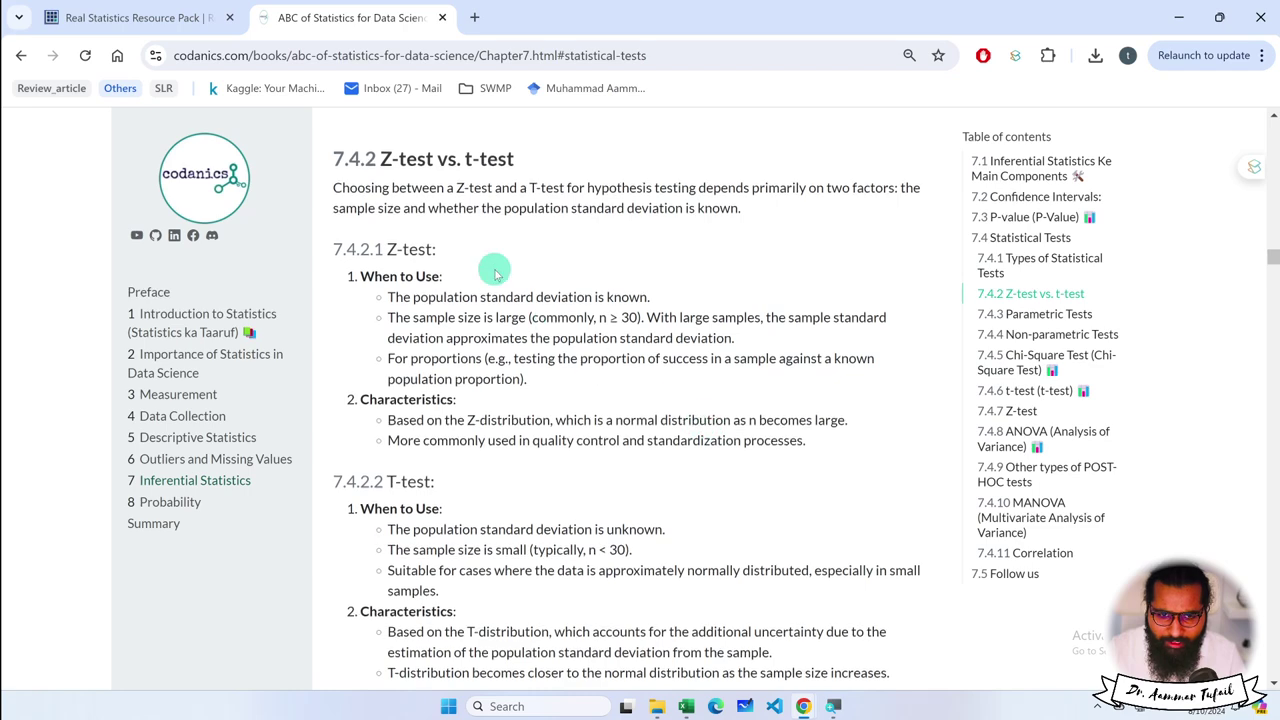
scroll(506, 271, "down", 5)
scroll(491, 271, "down", 3)
scroll(480, 306, "down", 1)
scroll(480, 306, "down", 3)
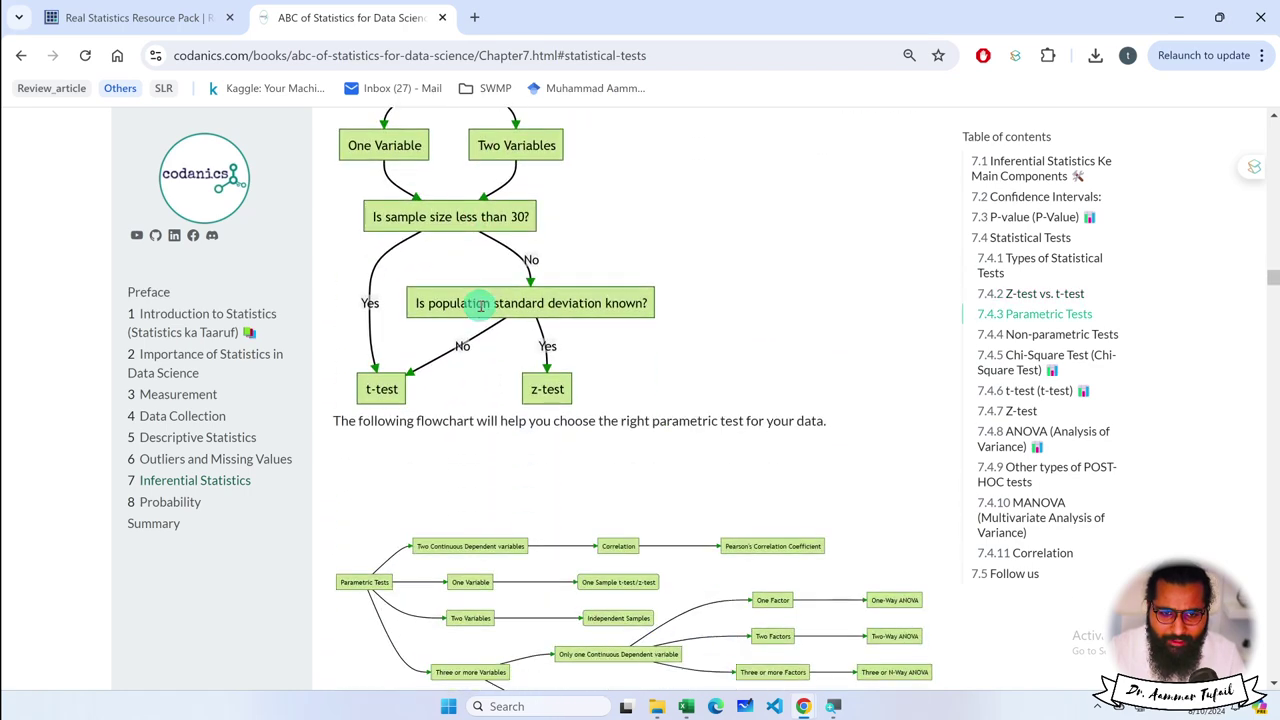
scroll(486, 297, "up", 1)
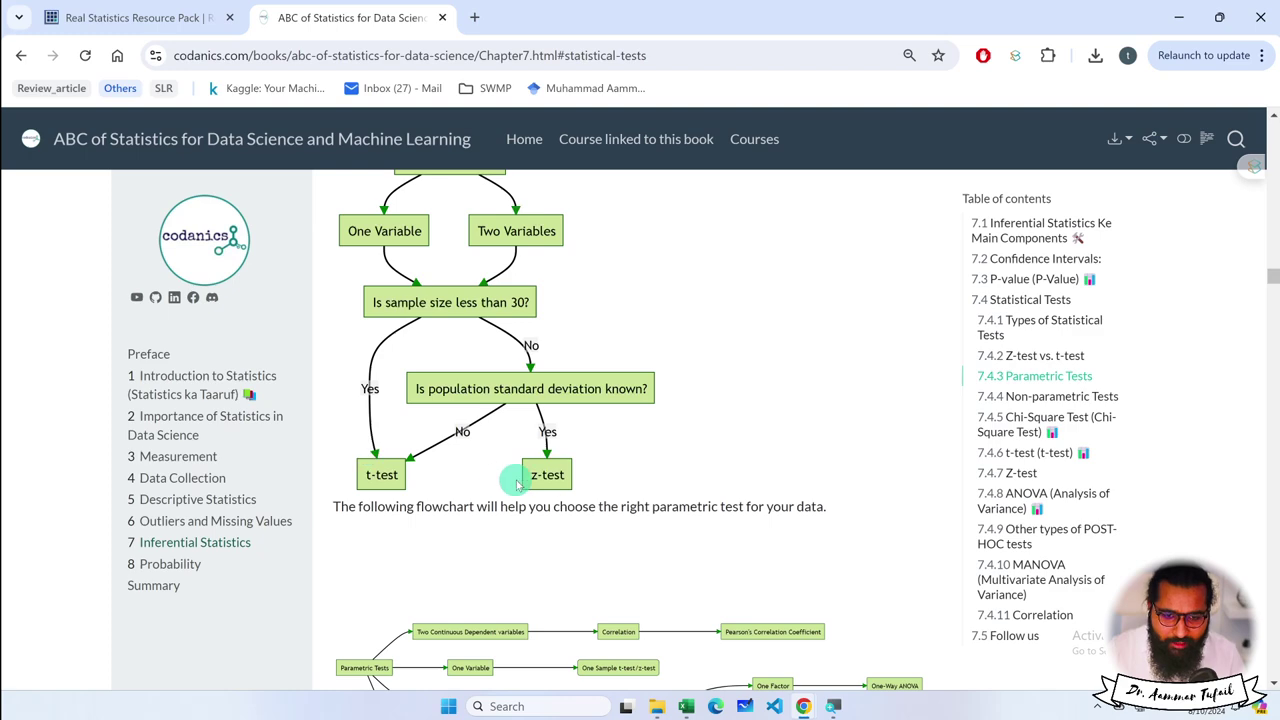
scroll(490, 385, "up", 1)
scroll(512, 375, "down", 3)
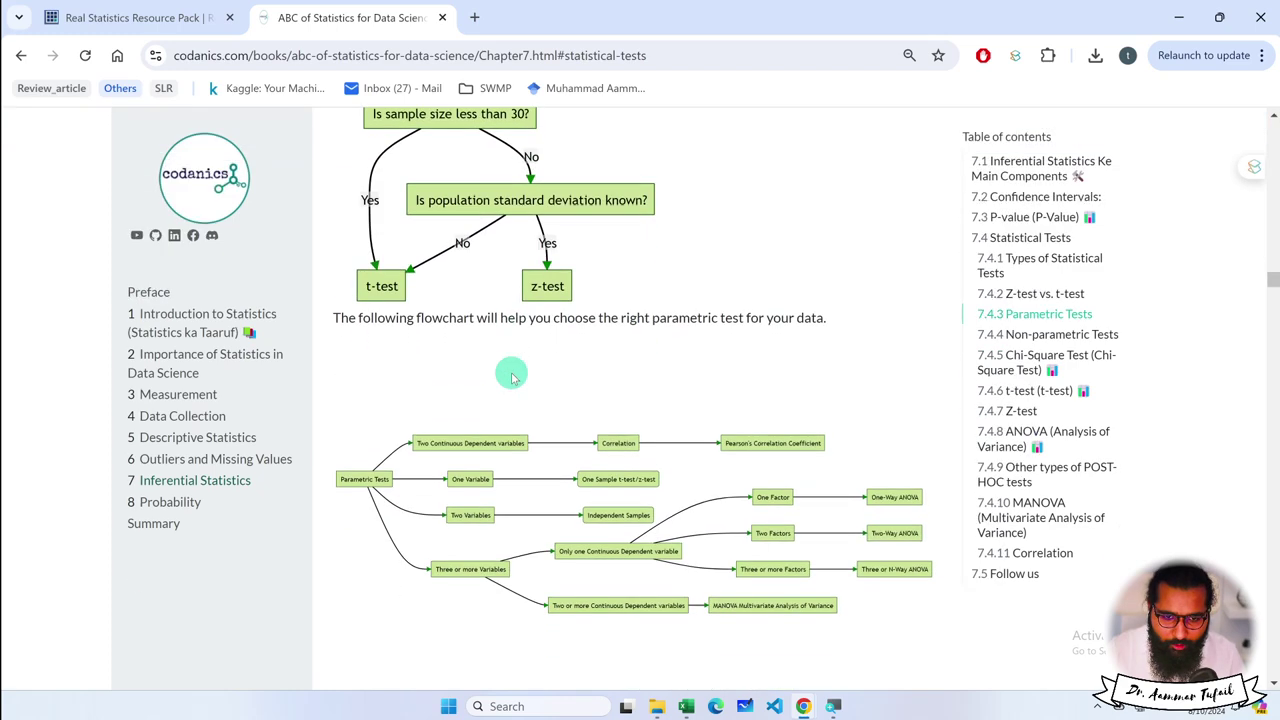
scroll(512, 375, "down", 1)
scroll(512, 373, "down", 2)
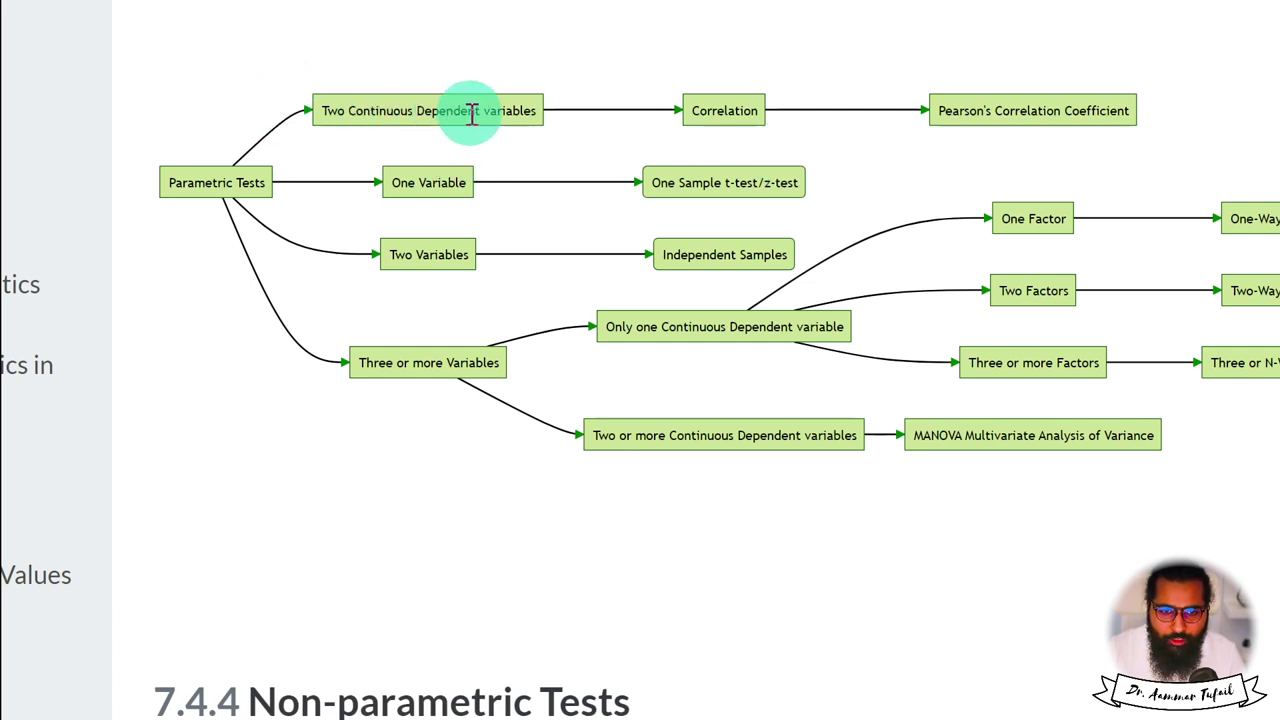
left_click_drag(700, 111, 752, 111)
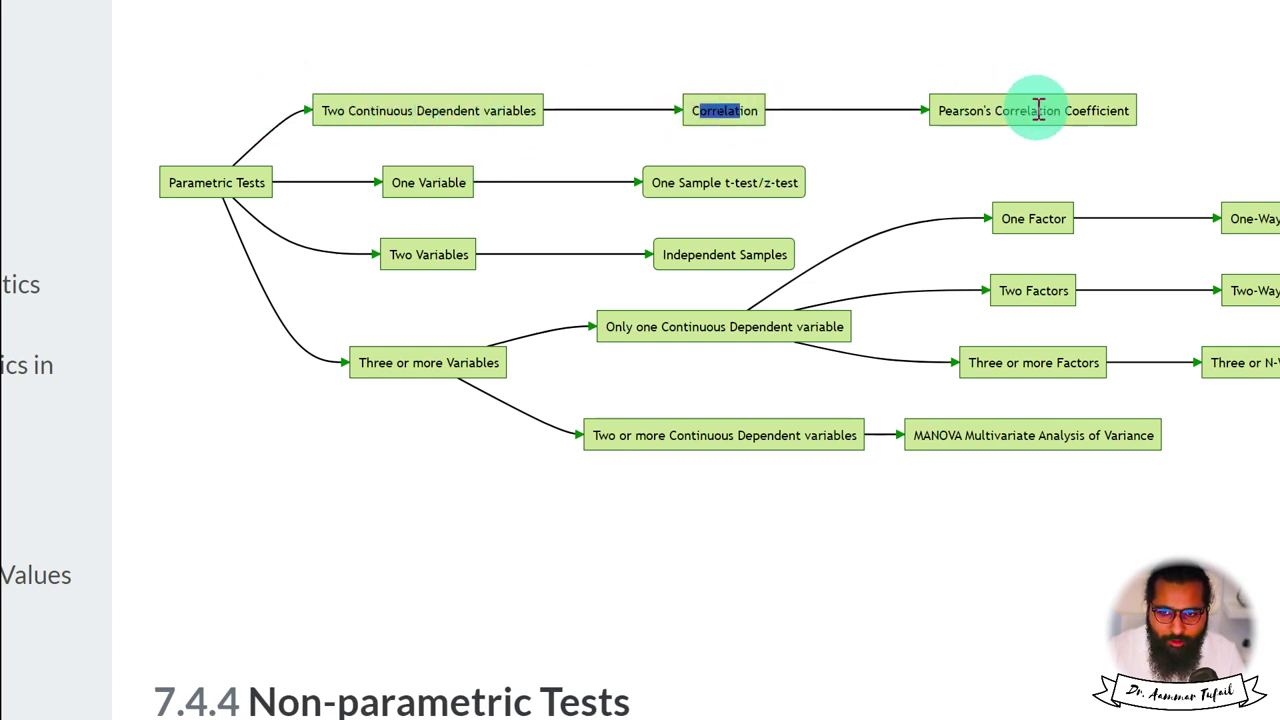
left_click_drag(1037, 110, 1148, 117)
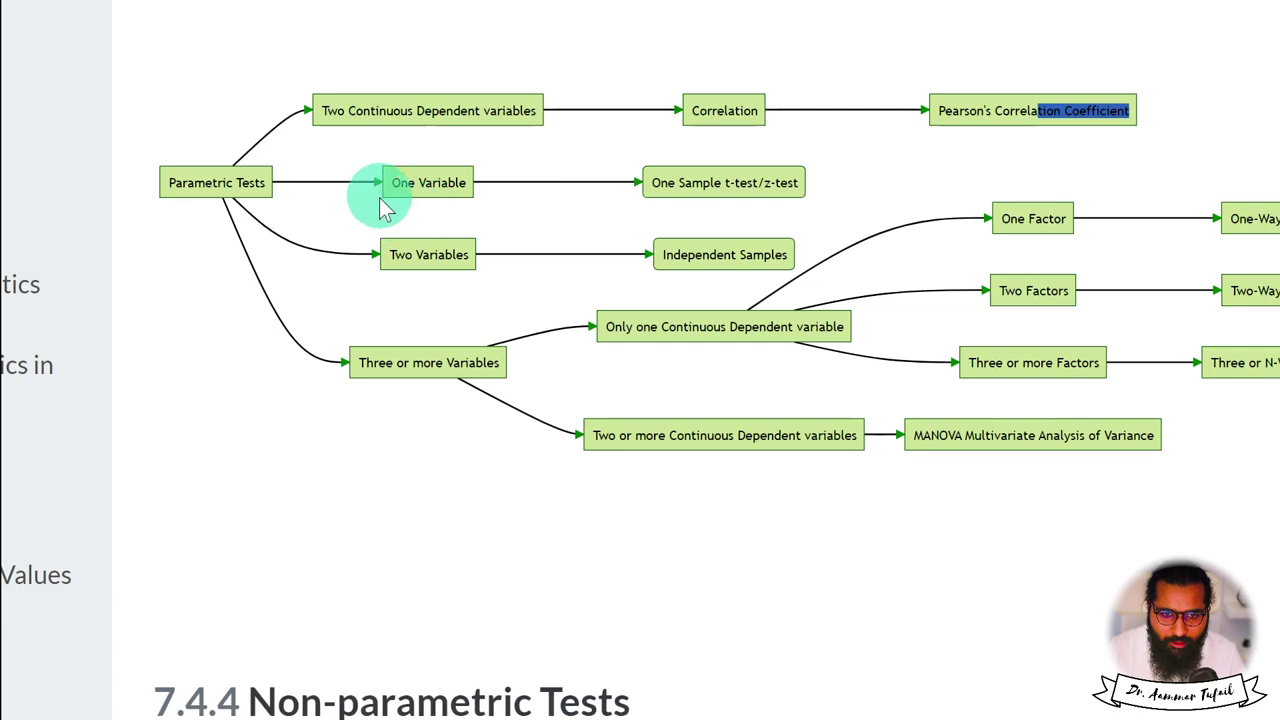
mouse_move(392, 255)
left_mouse_down()
mouse_move(786, 252)
mouse_move(638, 256)
left_mouse_up()
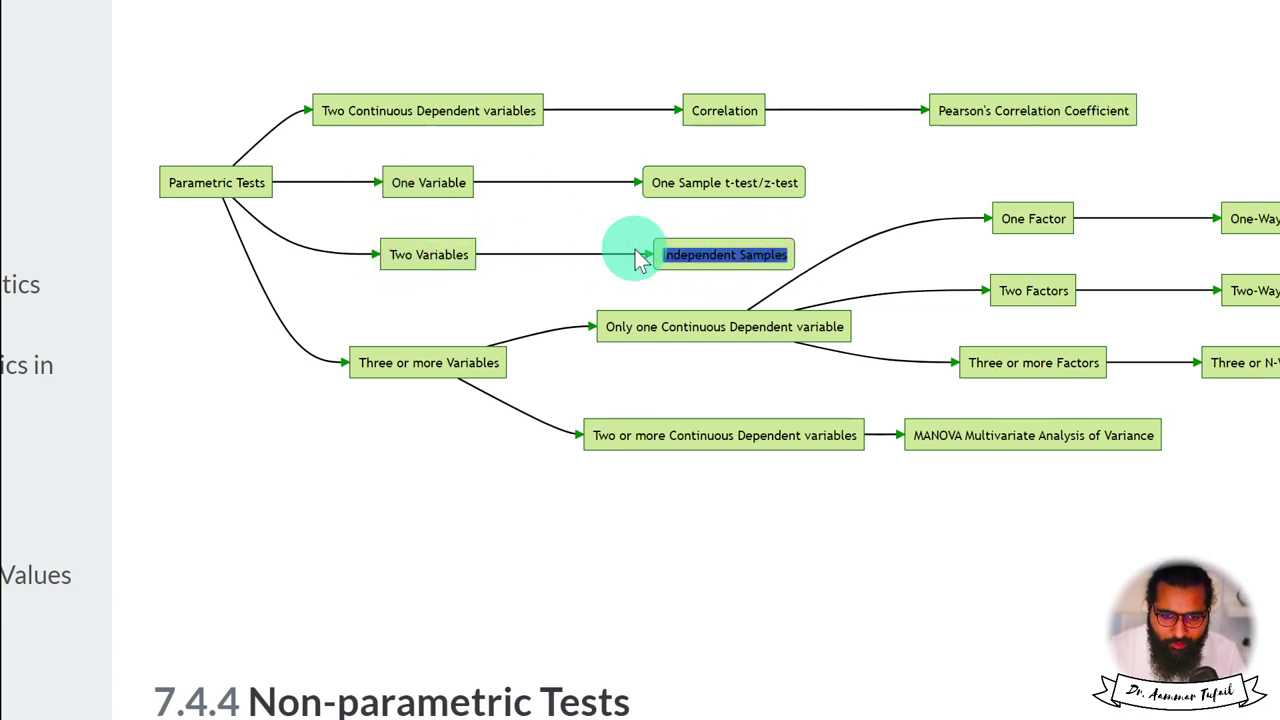
left_click_drag(372, 363, 485, 363)
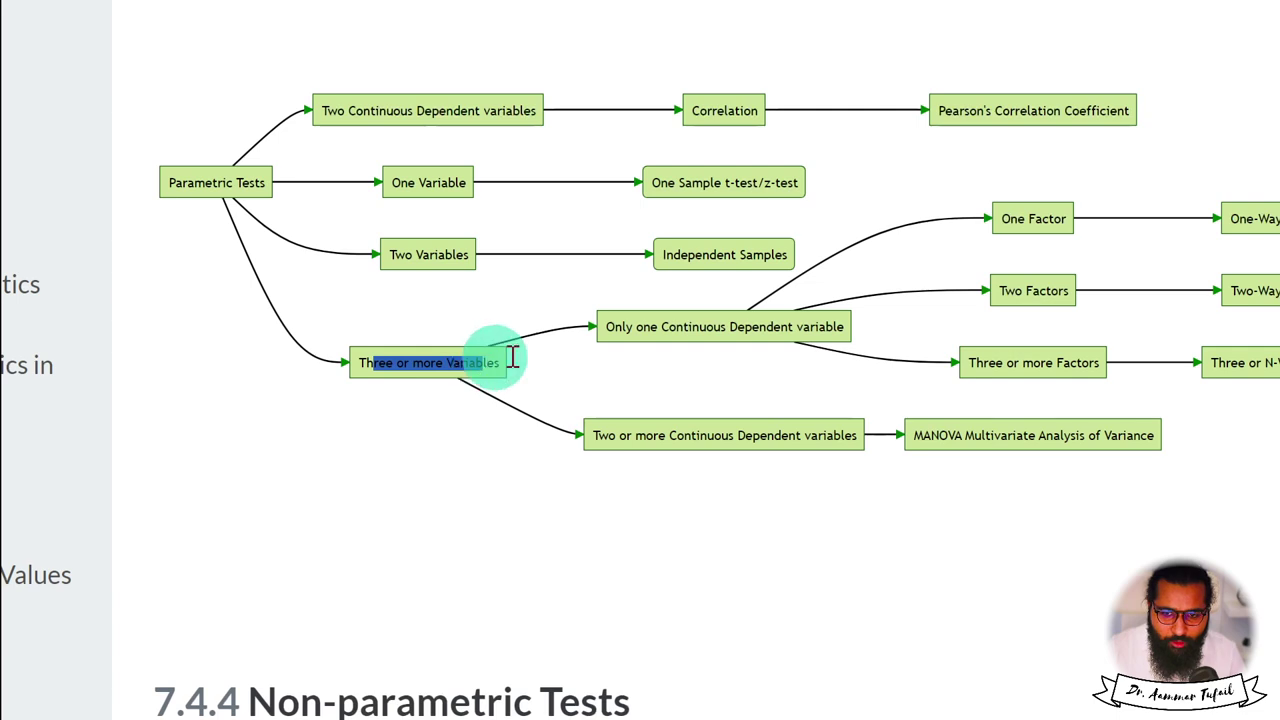
left_click_drag(610, 333, 848, 326)
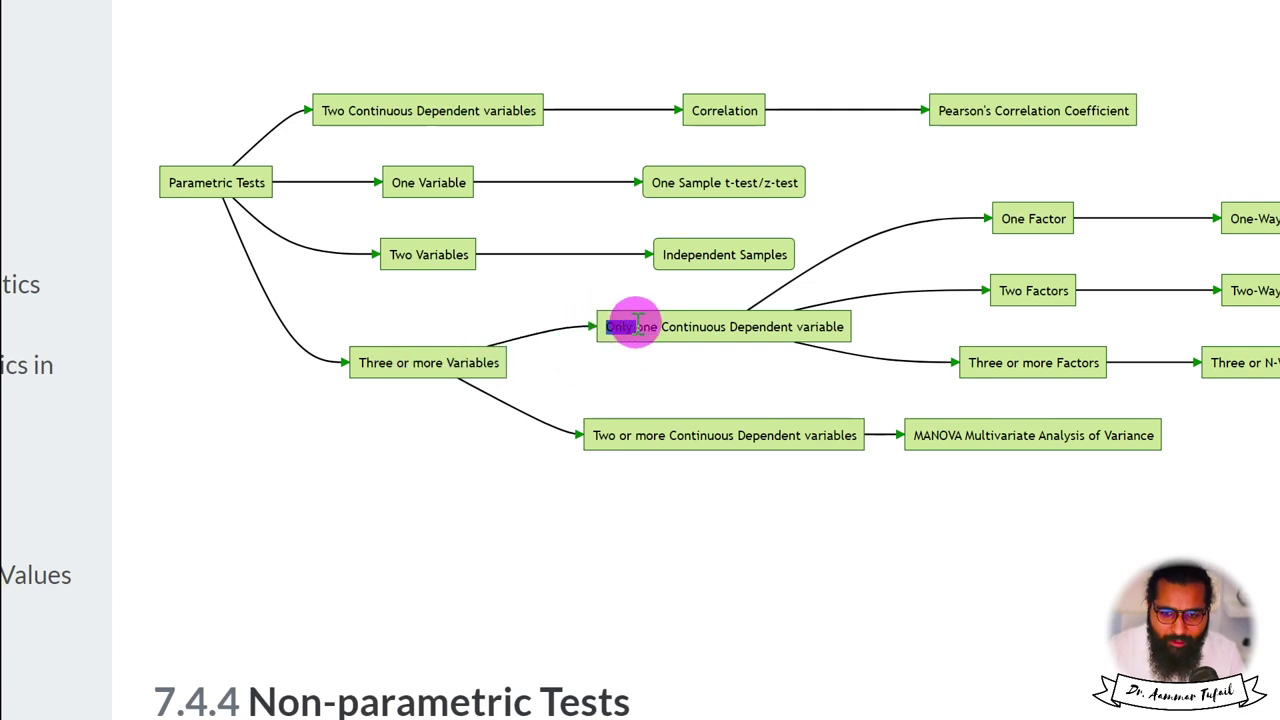
triple_click(847, 321)
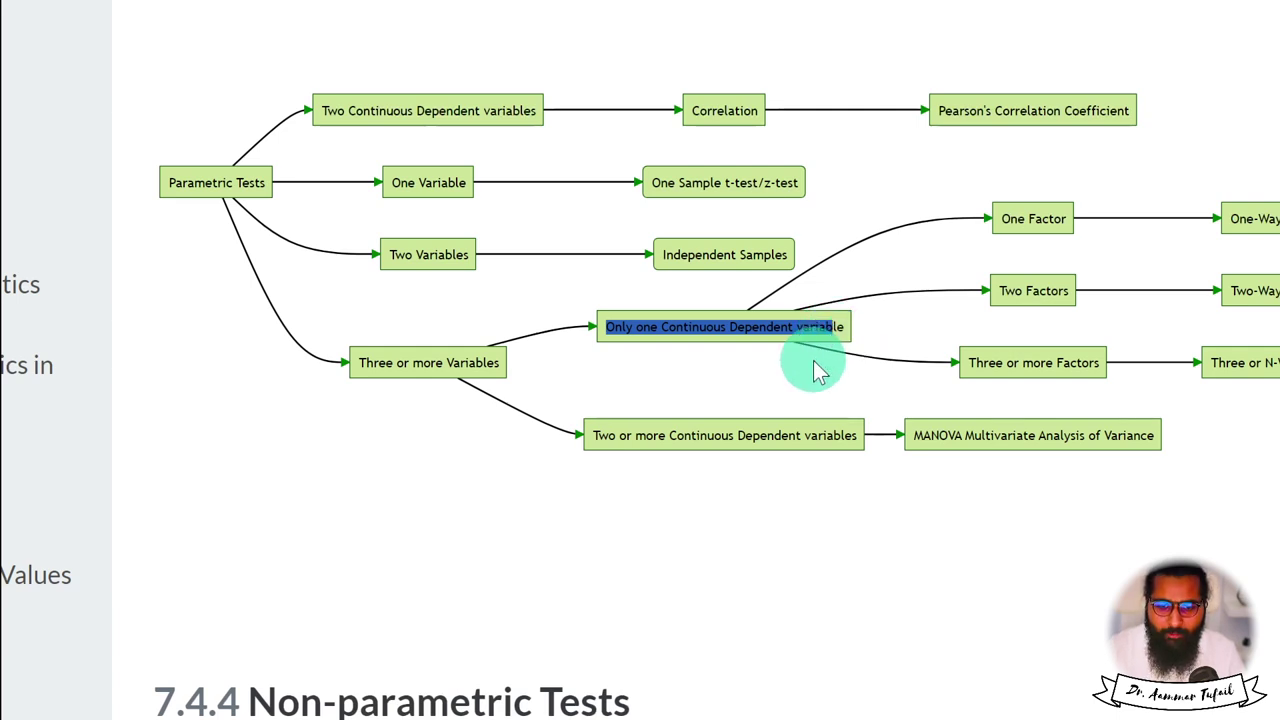
left_click_drag(605, 437, 845, 434)
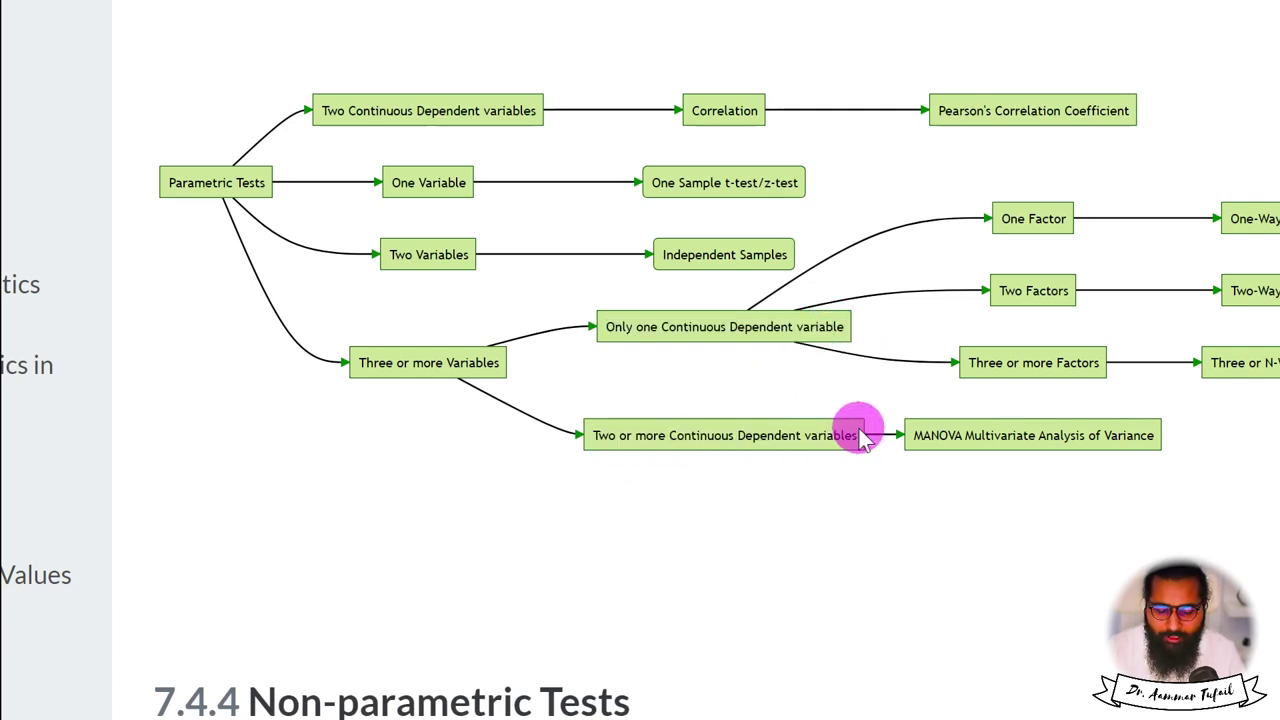
mouse_move(940, 430)
left_mouse_down()
mouse_move(1100, 225)
mouse_move(1120, 287)
left_mouse_up()
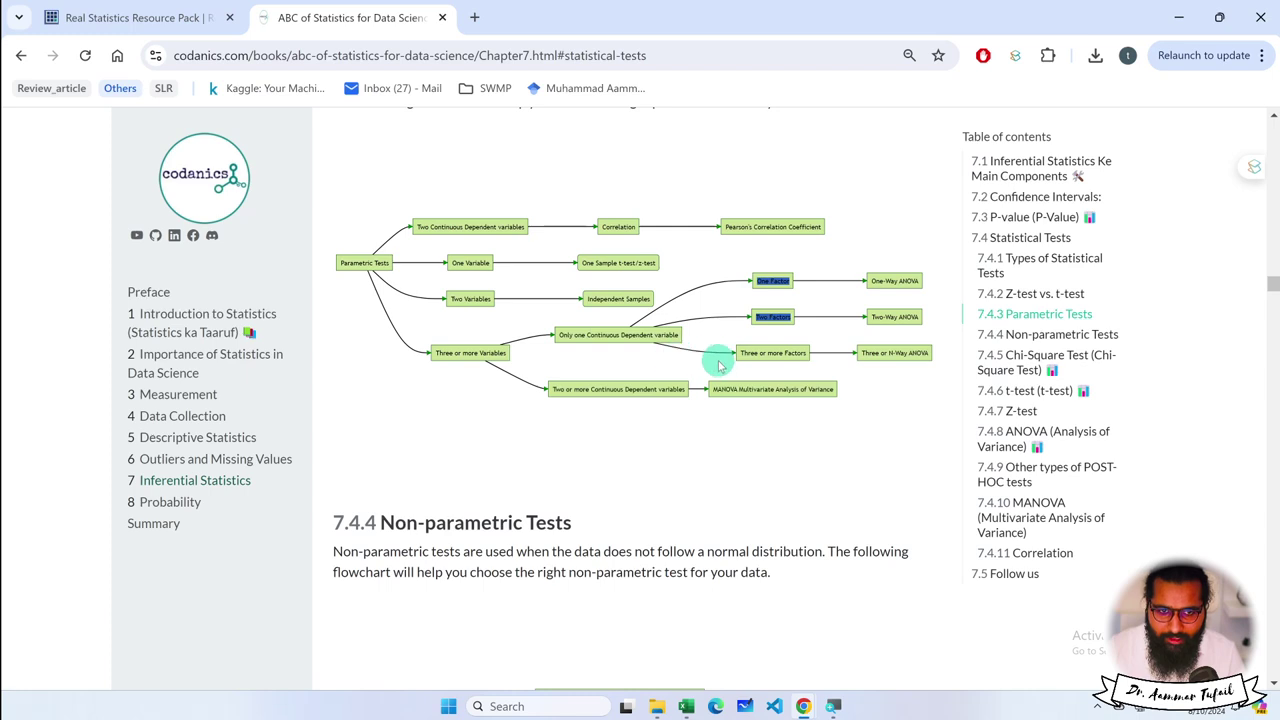
Back in Excel, try moving the Anova: Single Factor title to B9, then undo it
left_click(686, 706)
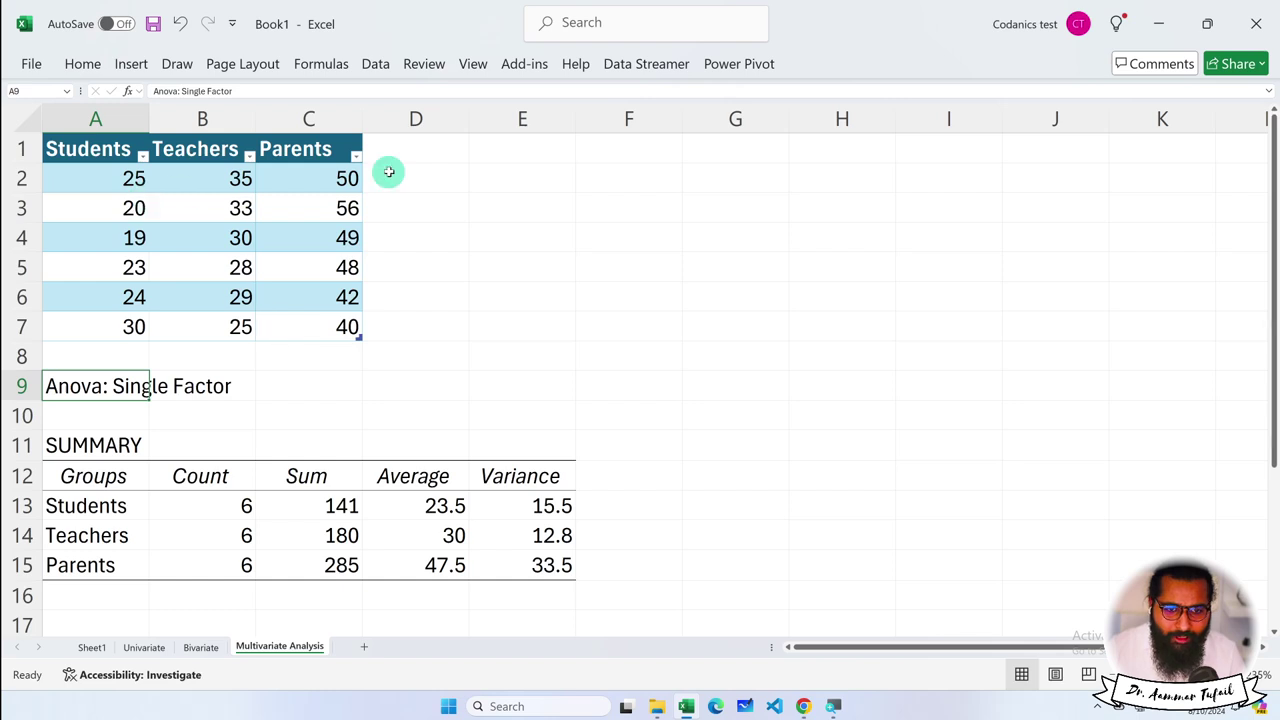
left_click(551, 147)
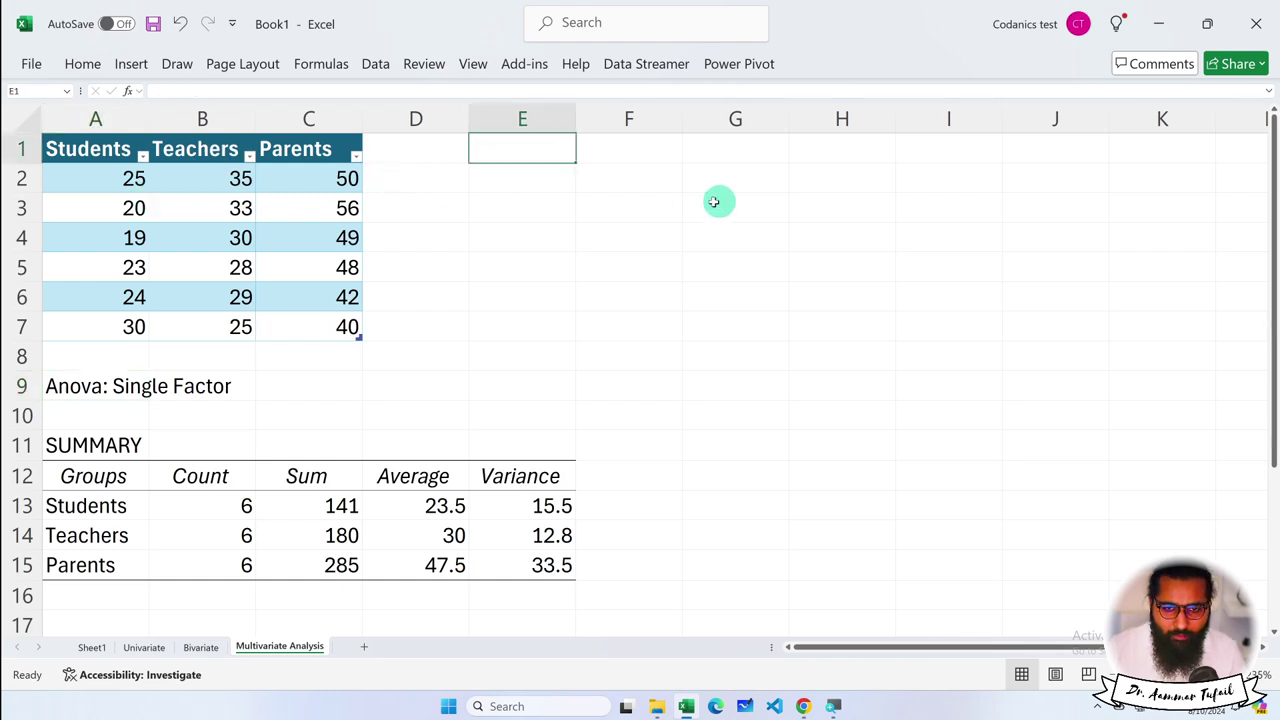
scroll(595, 198, "up", 1)
scroll(619, 200, "down", 1)
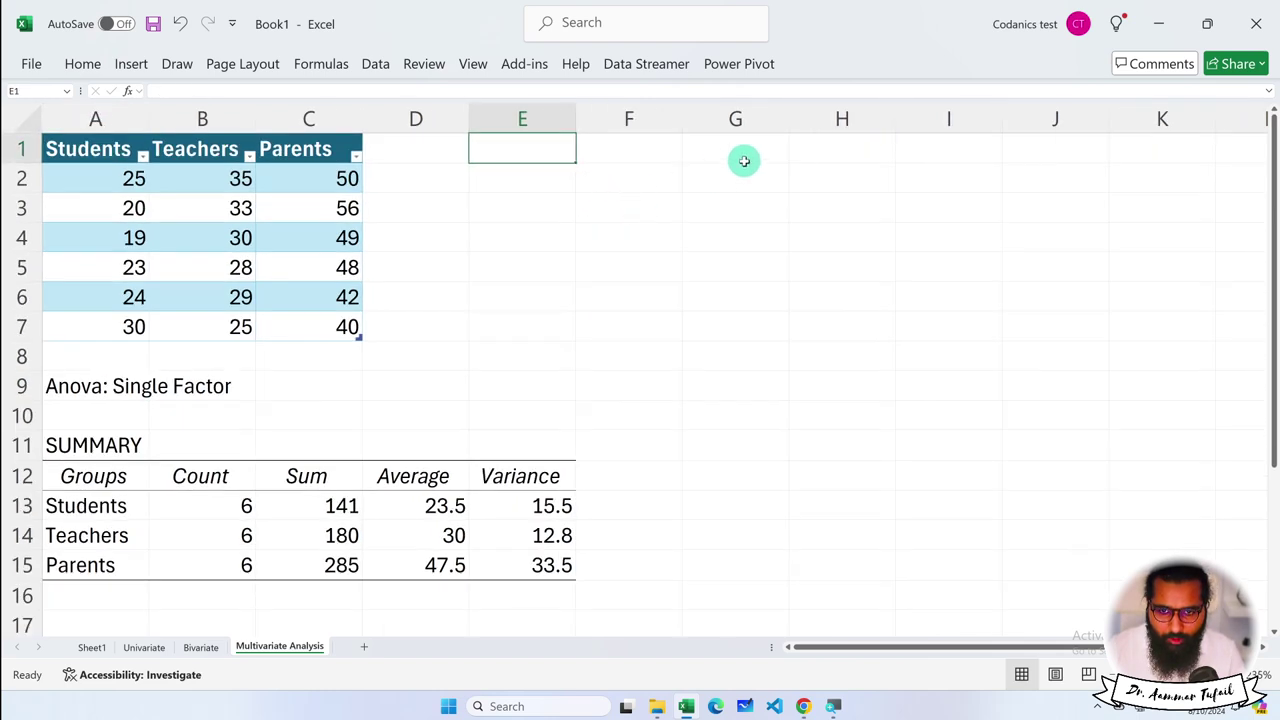
left_click(743, 158)
left_click(187, 449)
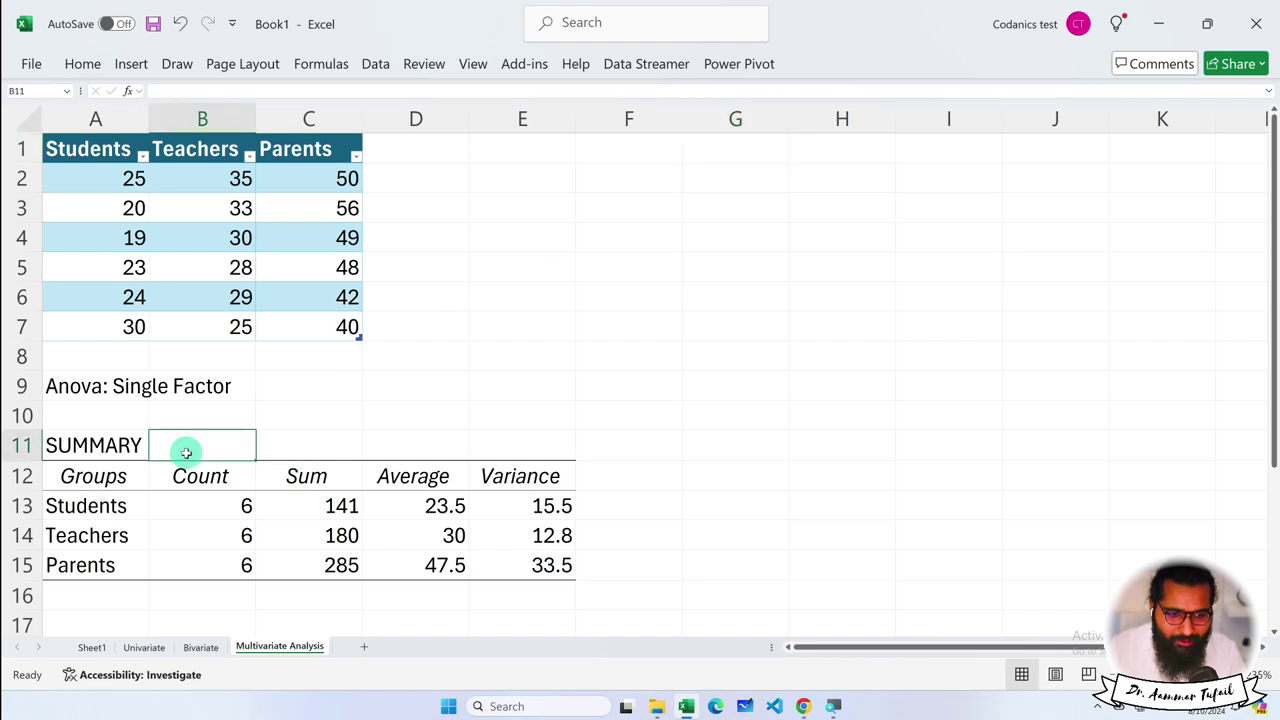
scroll(143, 443, "down", 1)
scroll(126, 423, "down", 1)
left_click(61, 282)
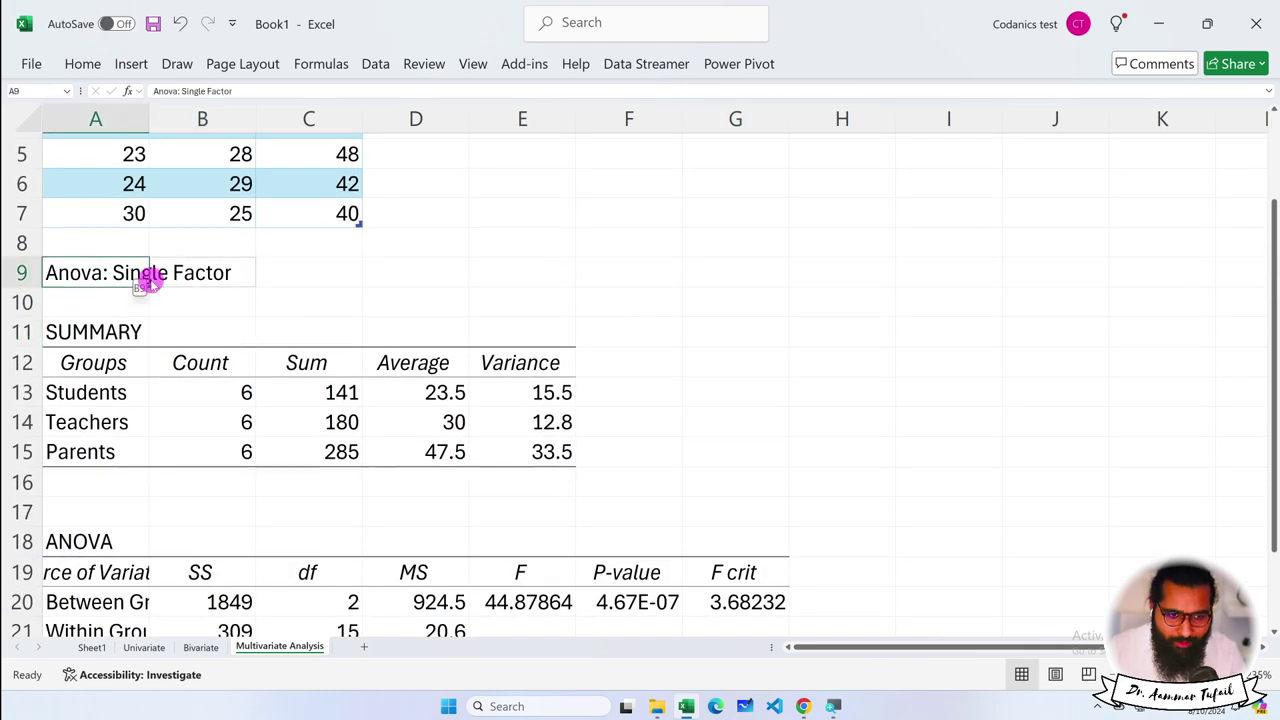
left_click_drag(93, 286, 152, 280)
left_click(90, 273)
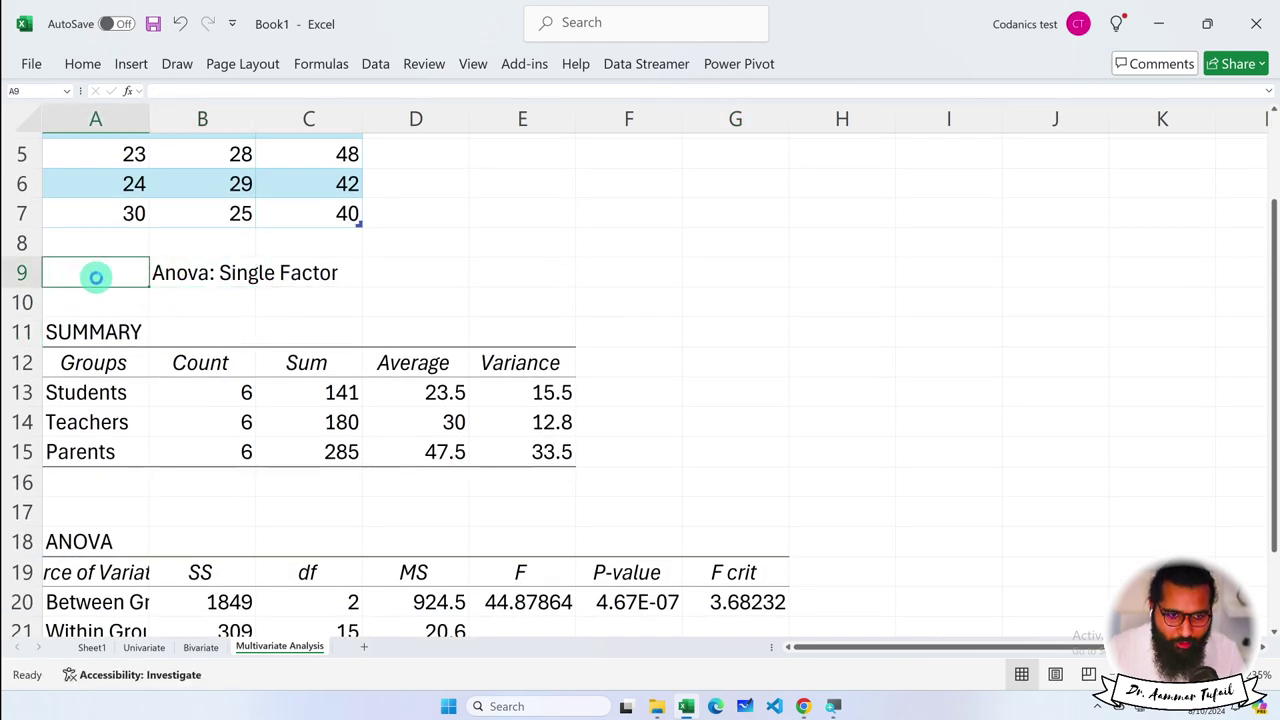
key("ctrl+z")
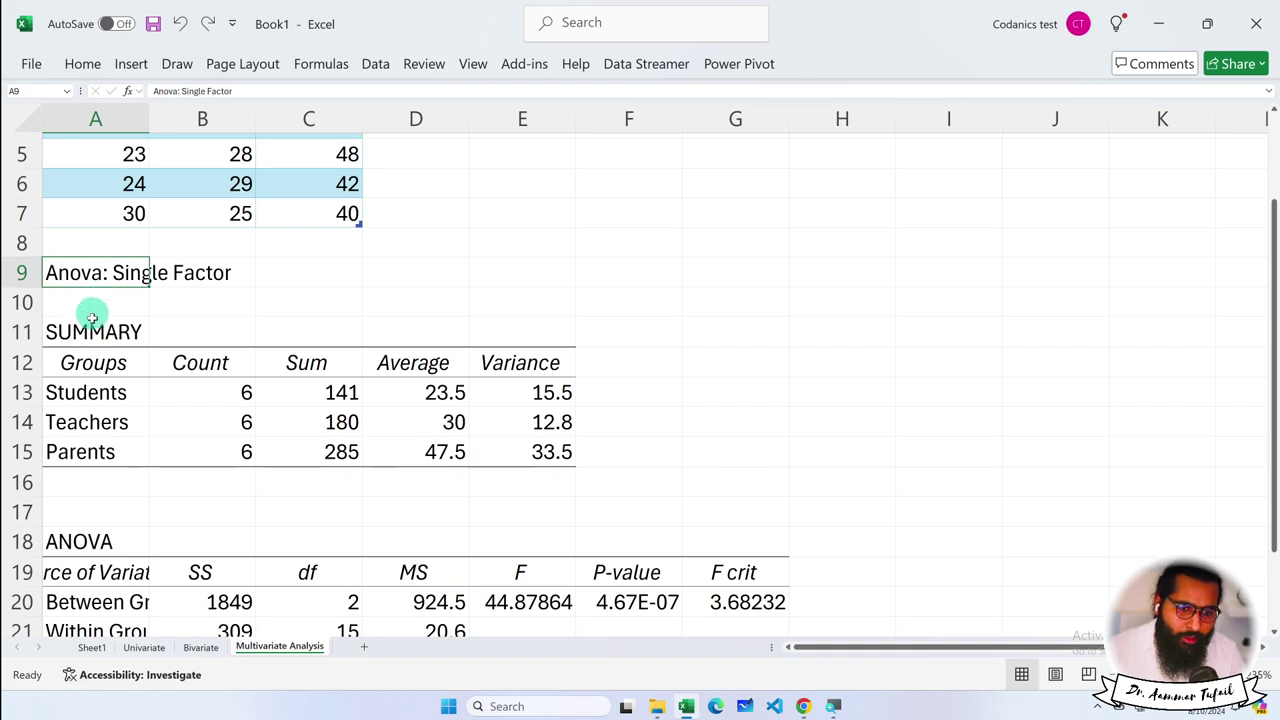
Review the SUMMARY table's group names, counts, sums, averages and variances
left_click(91, 331)
left_click_drag(94, 392, 104, 452)
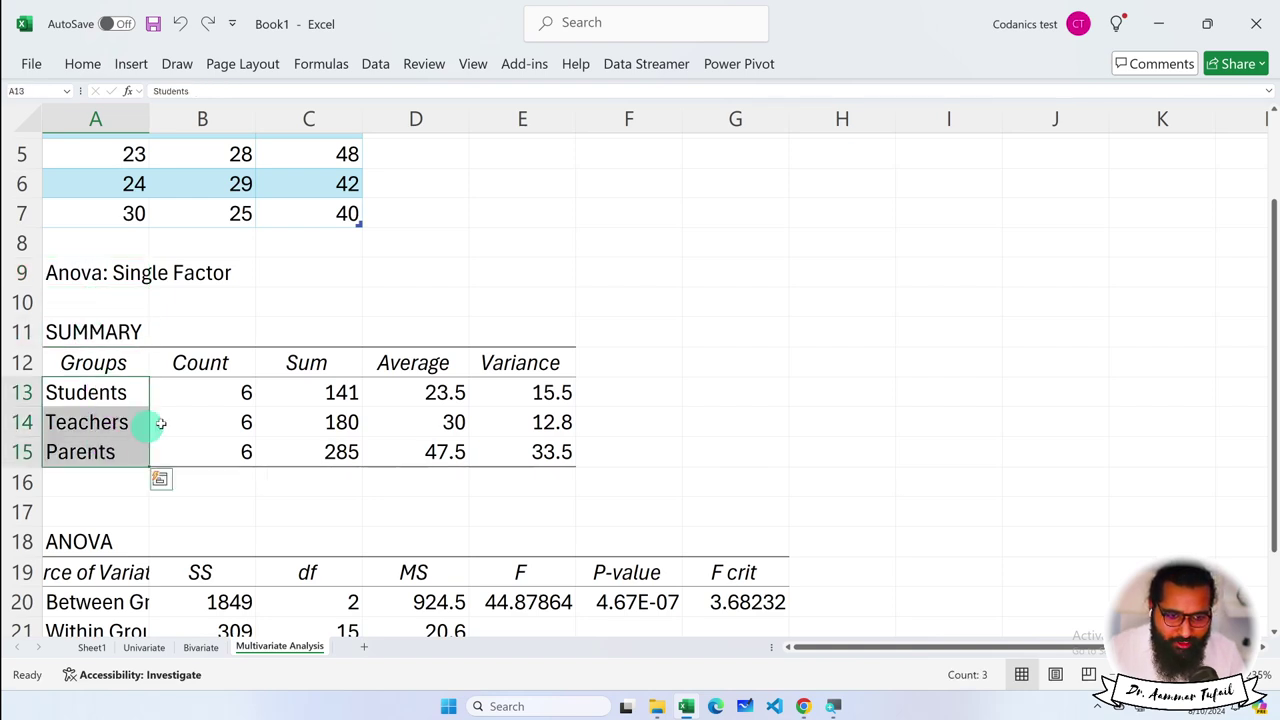
left_click_drag(209, 394, 201, 451)
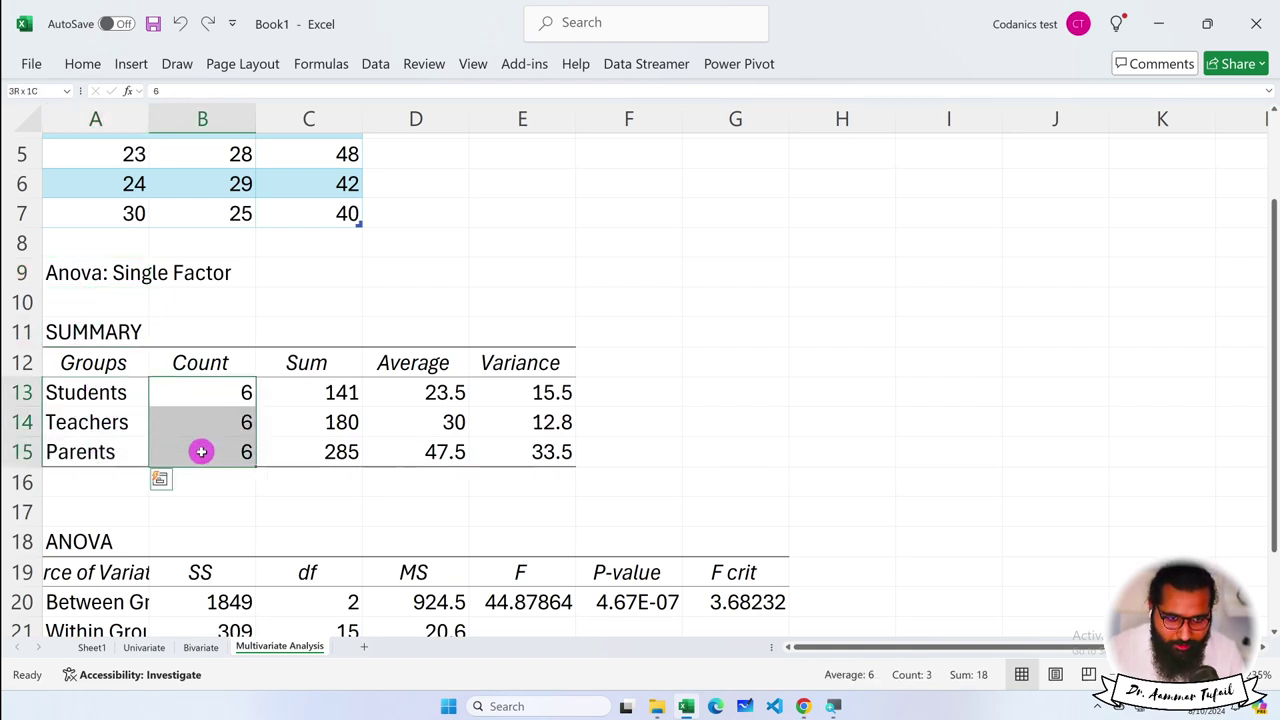
left_click_drag(334, 389, 324, 449)
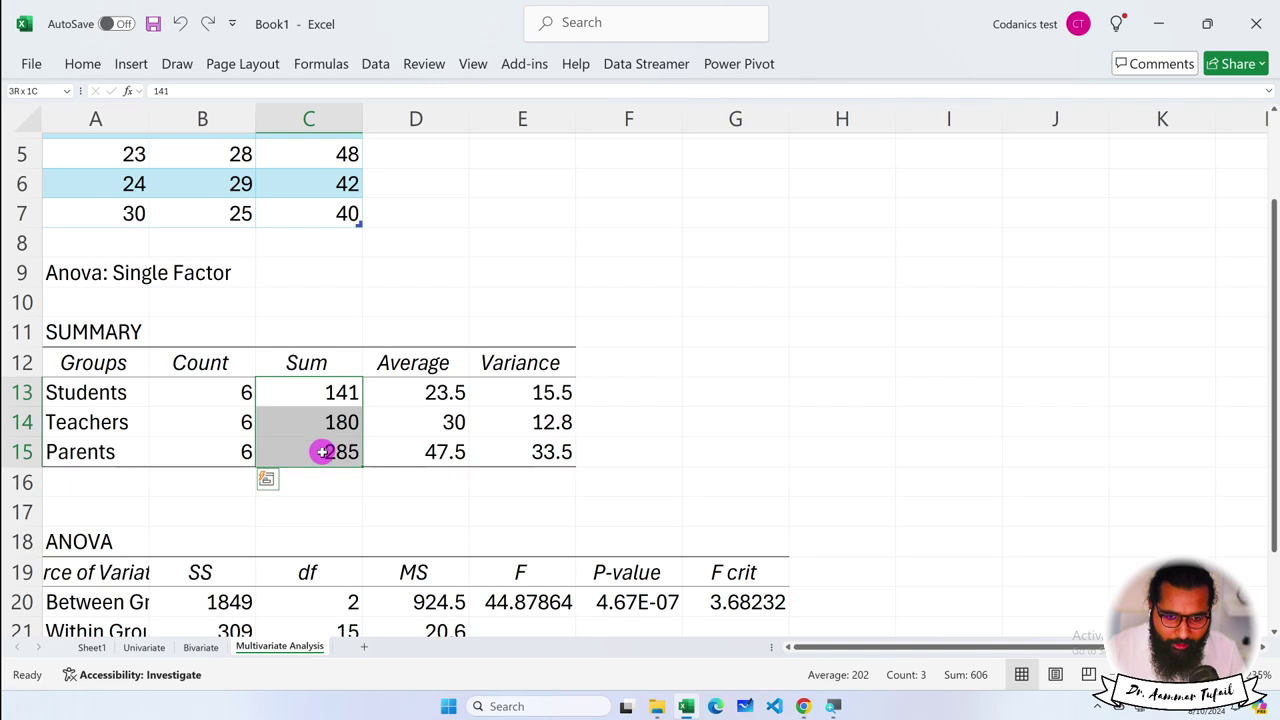
left_click_drag(415, 393, 415, 452)
left_click(528, 395)
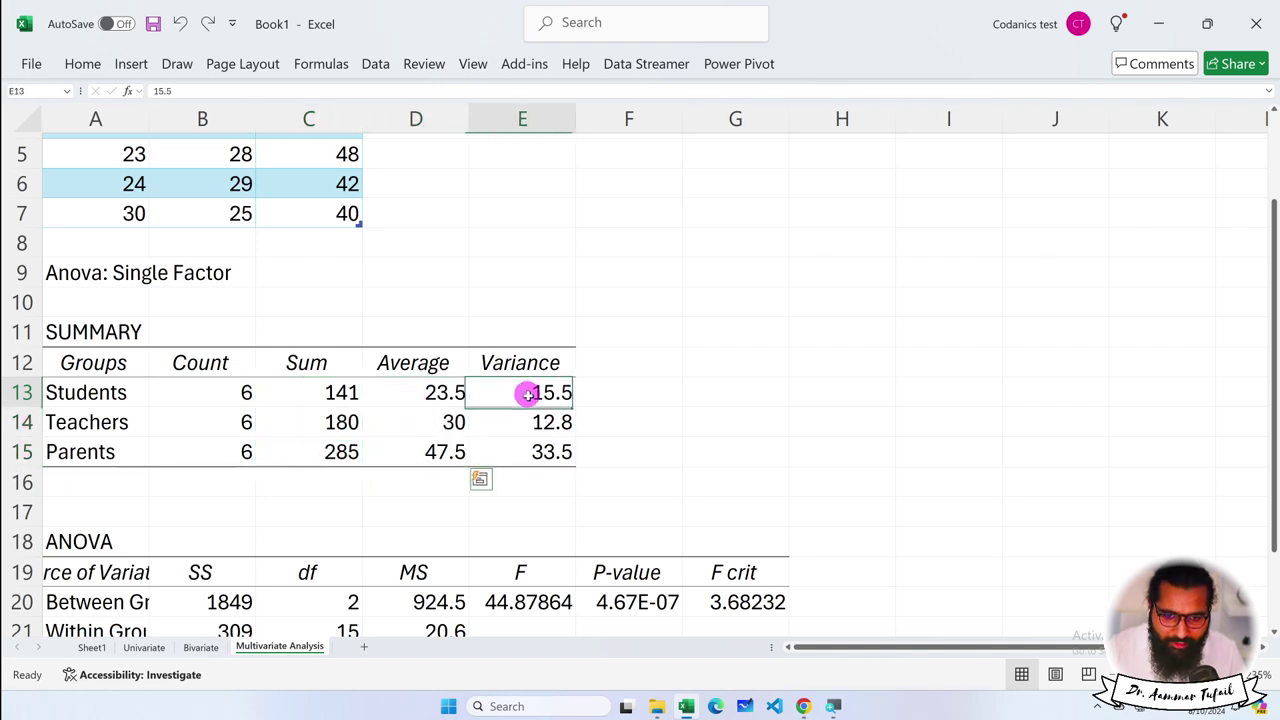
mouse_move(528, 395)
left_mouse_down()
mouse_move(530, 450)
mouse_move(79, 330)
left_mouse_up()
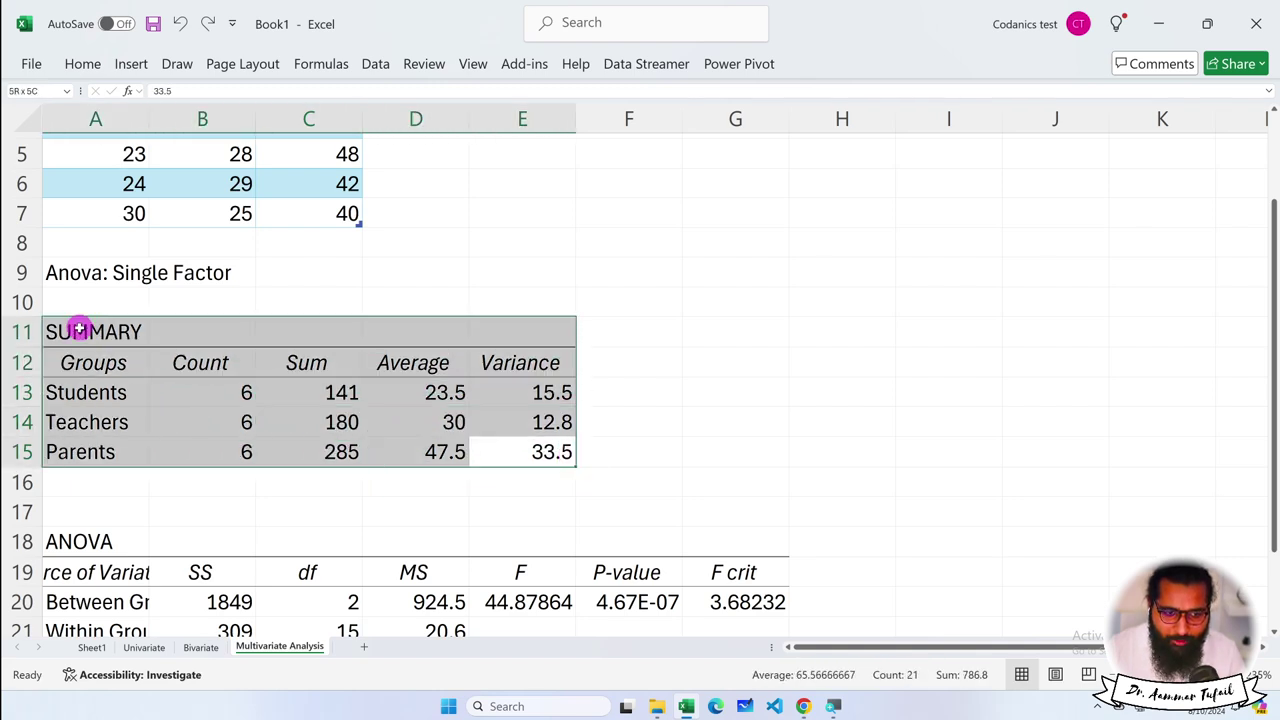
Widen column A so the Source of Variation heading shows in full
scroll(214, 352, "down", 3)
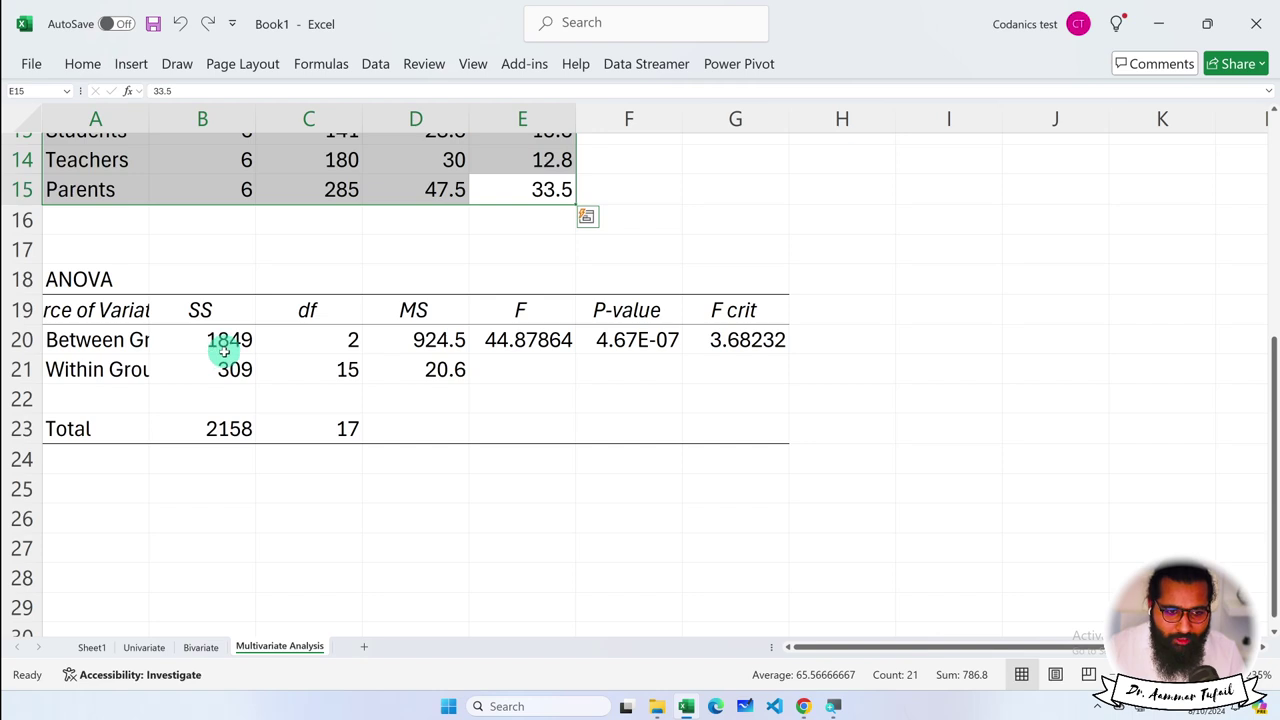
left_click(128, 313)
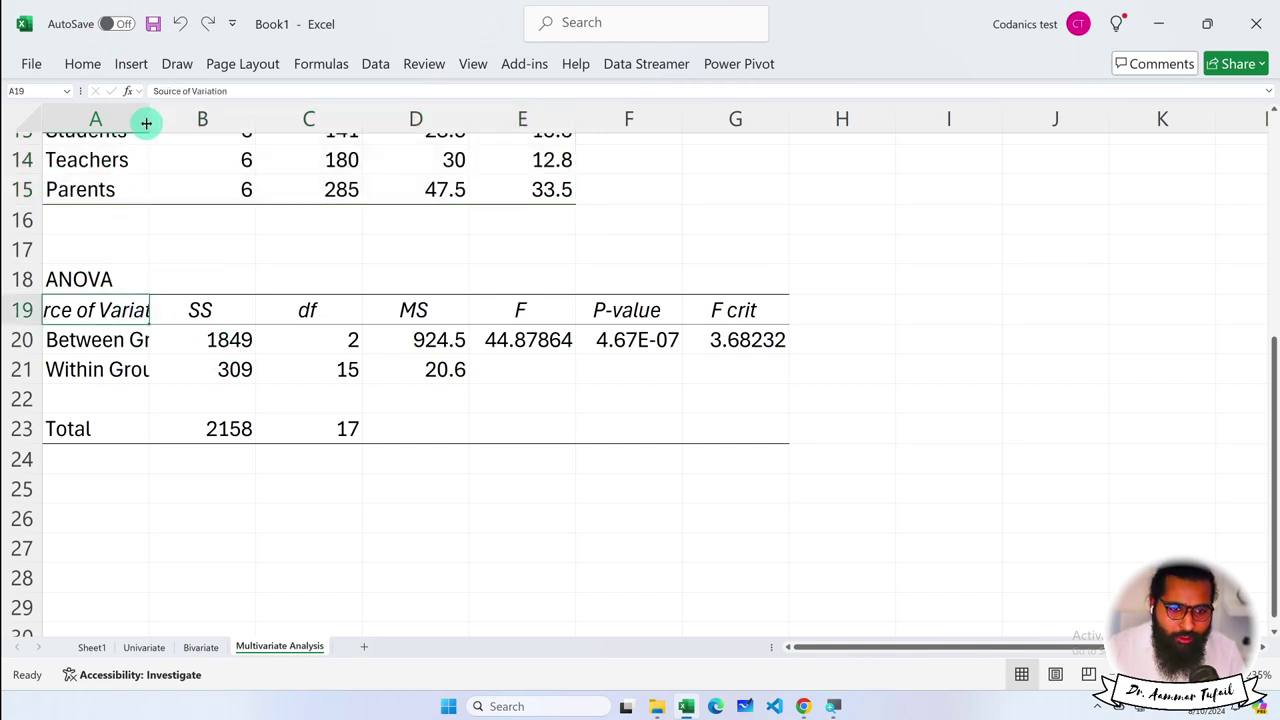
left_click_drag(147, 121, 299, 122)
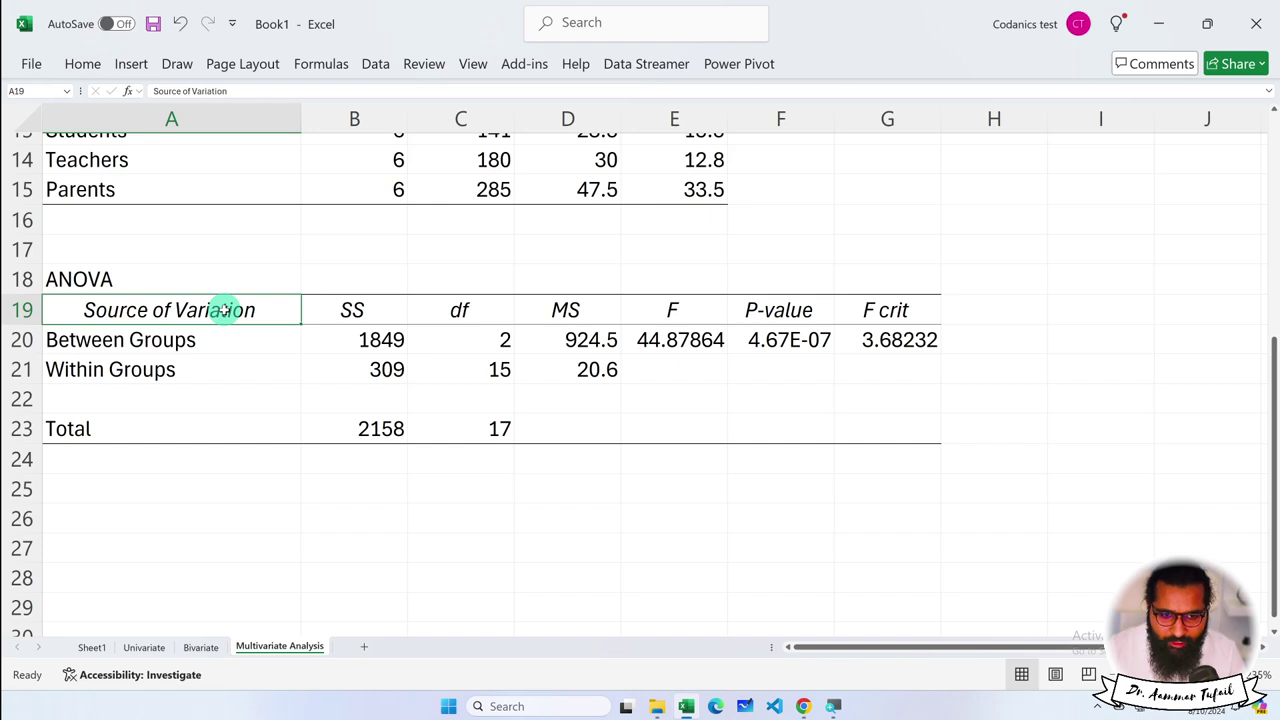
Check the ANOVA rows: SS, df 2 and 15, MS 924.5, F, P-value and F crit
left_click(208, 340)
left_click(188, 372)
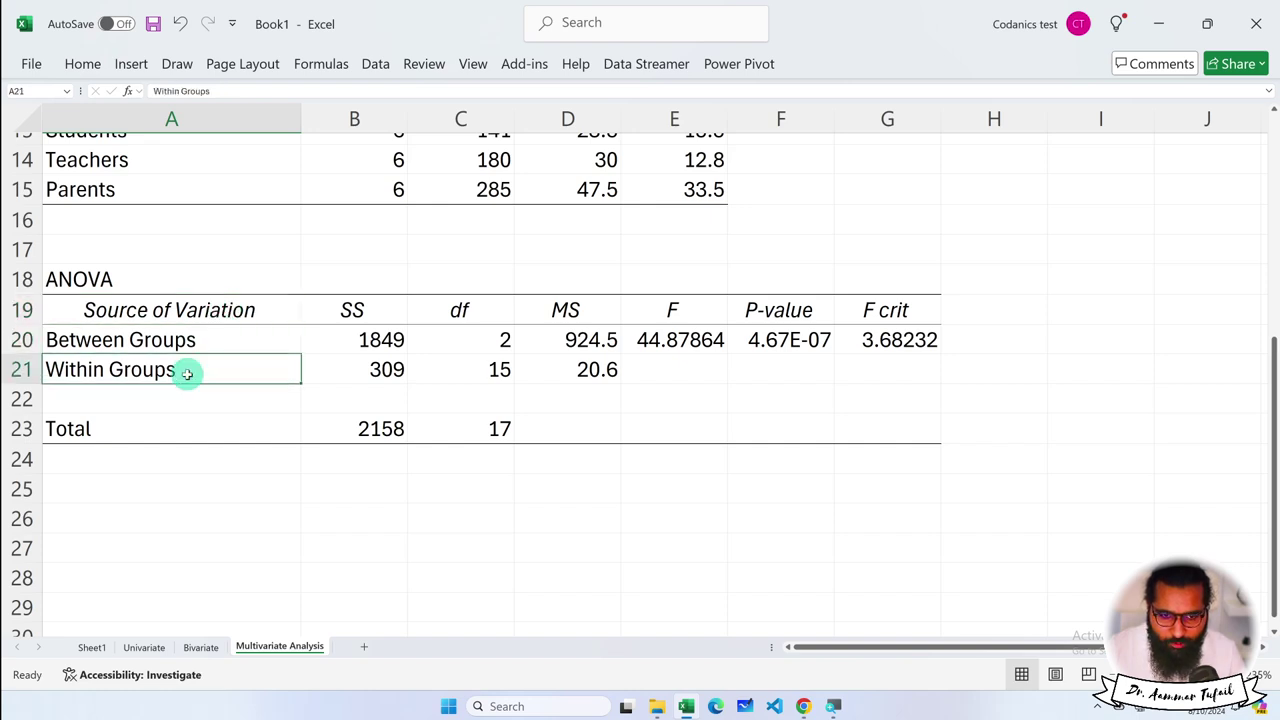
left_click(358, 343)
left_click(367, 367)
left_click(472, 345)
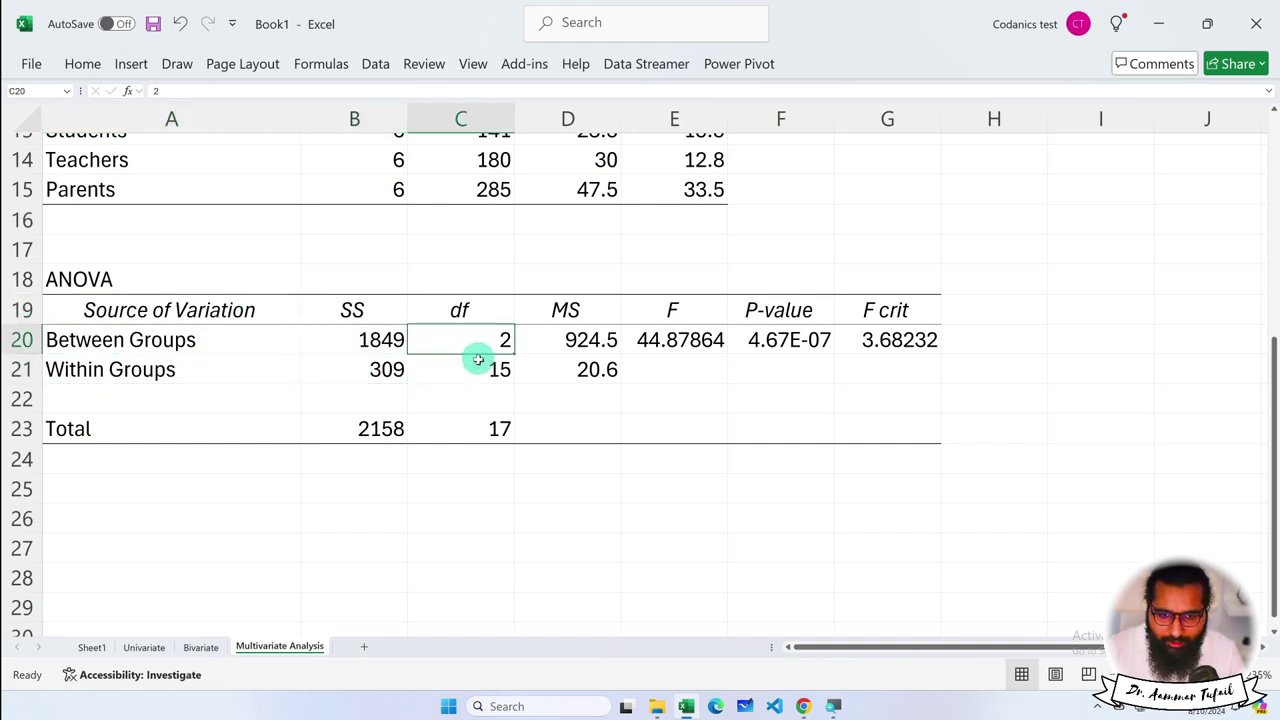
left_click(478, 362)
left_click(582, 342)
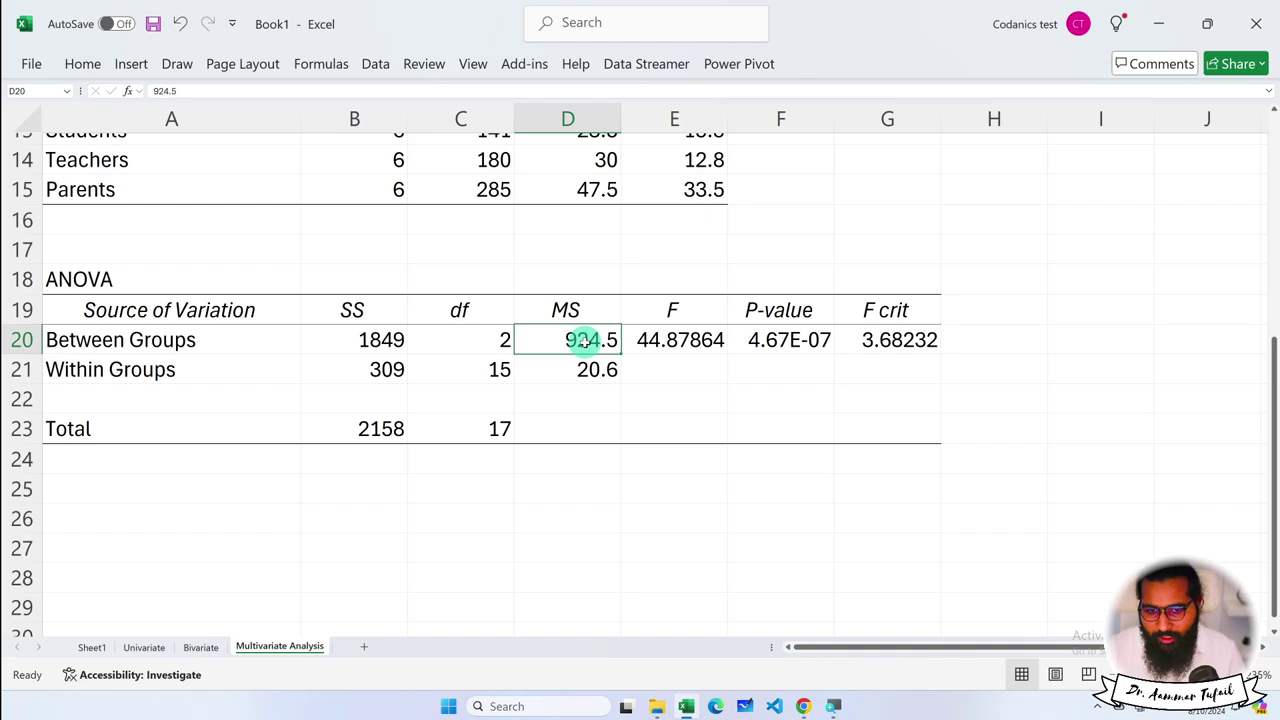
left_click(671, 341)
left_click(778, 342)
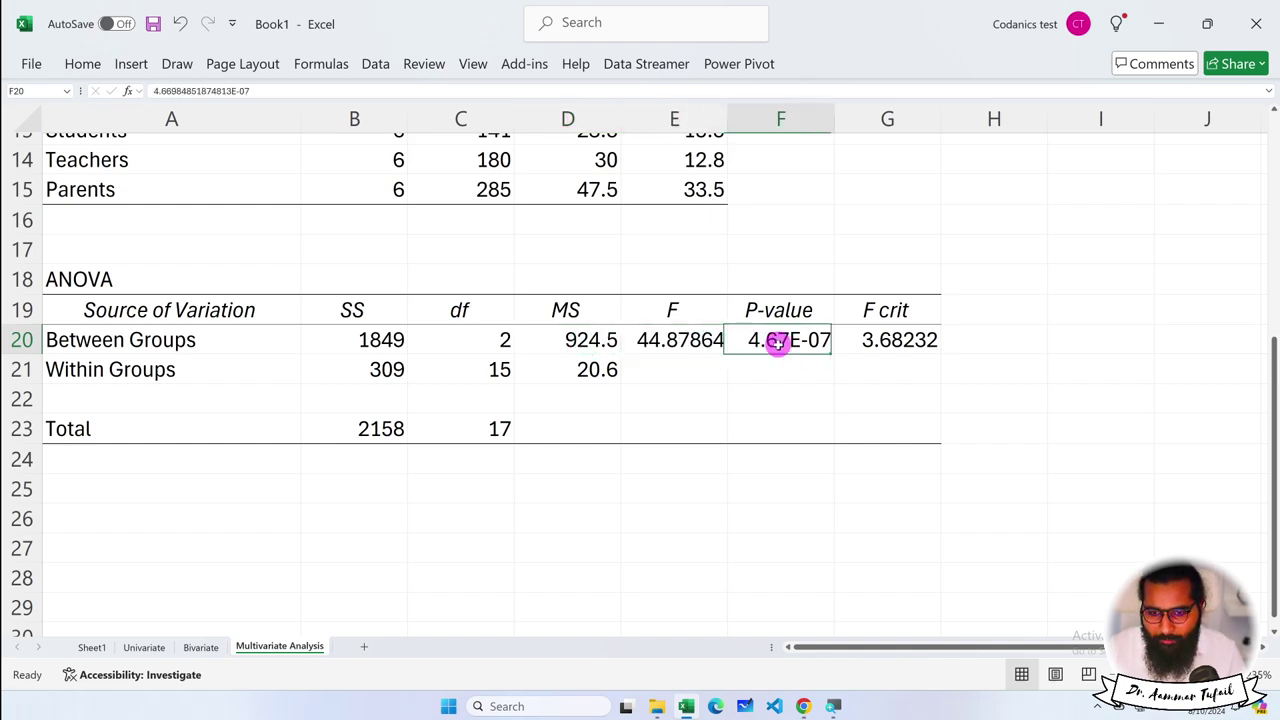
left_click(886, 343)
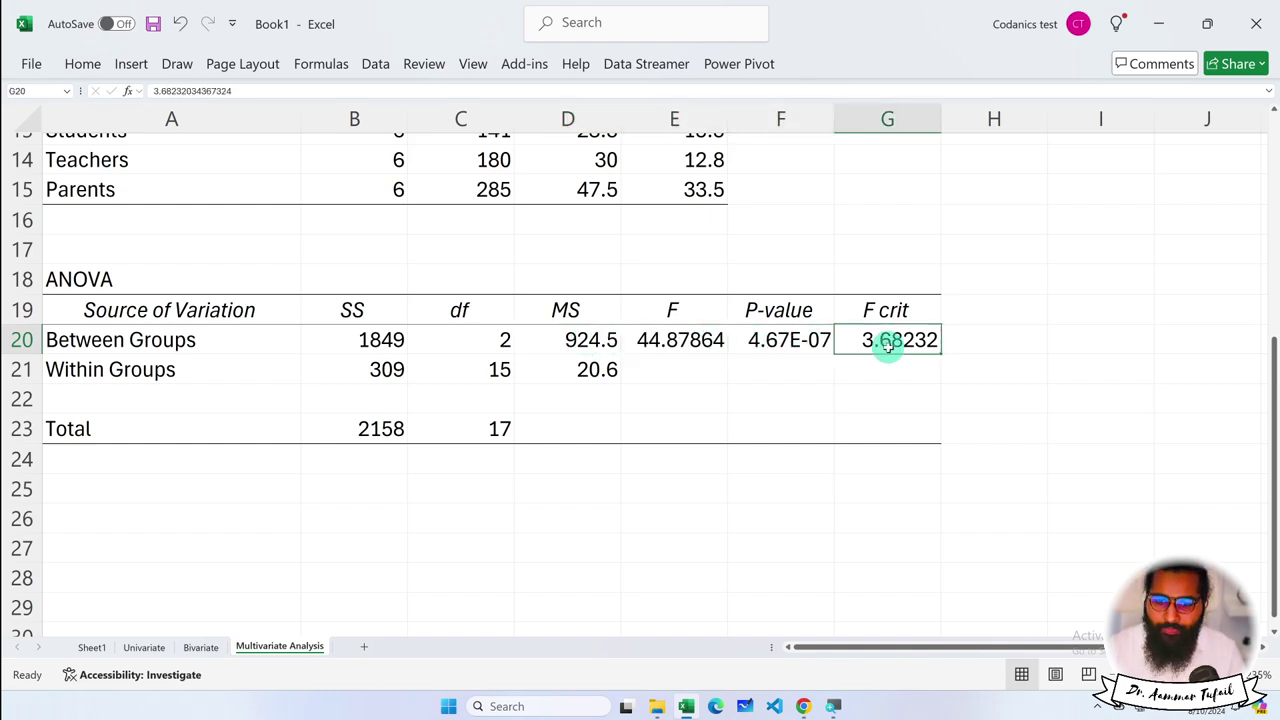
scroll(853, 482, "up", 4)
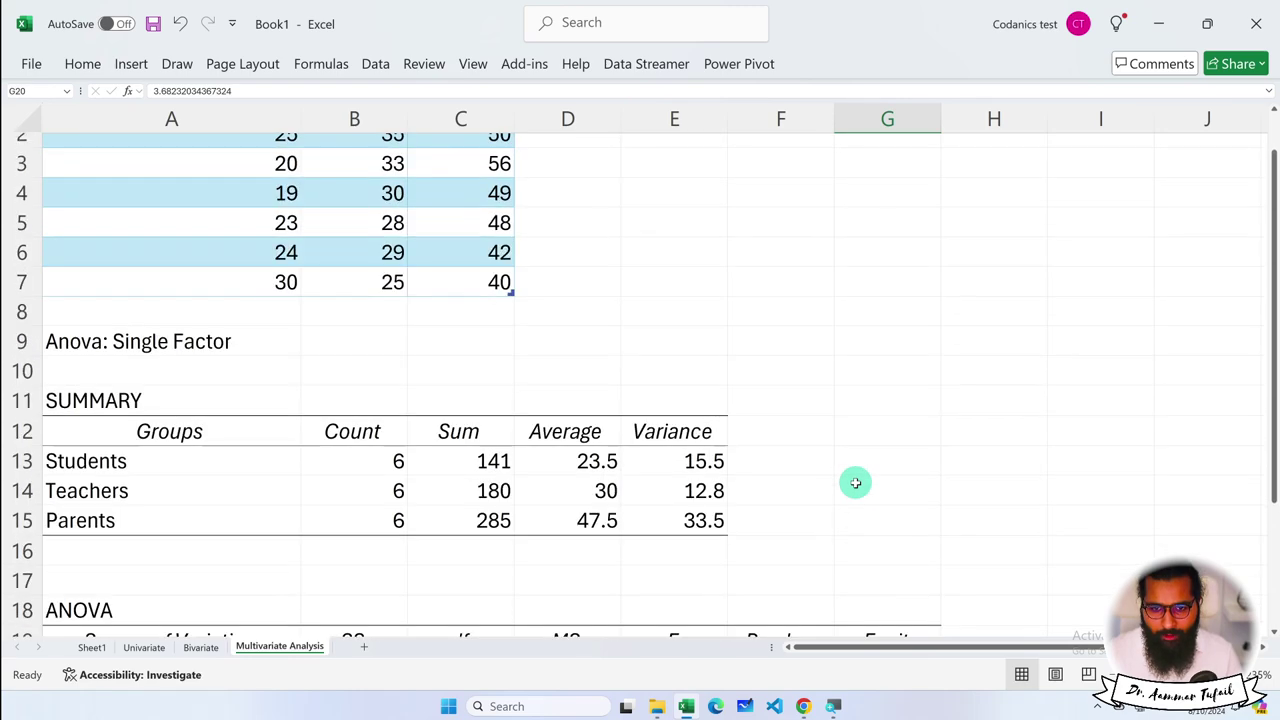
left_click_drag(166, 460, 146, 522)
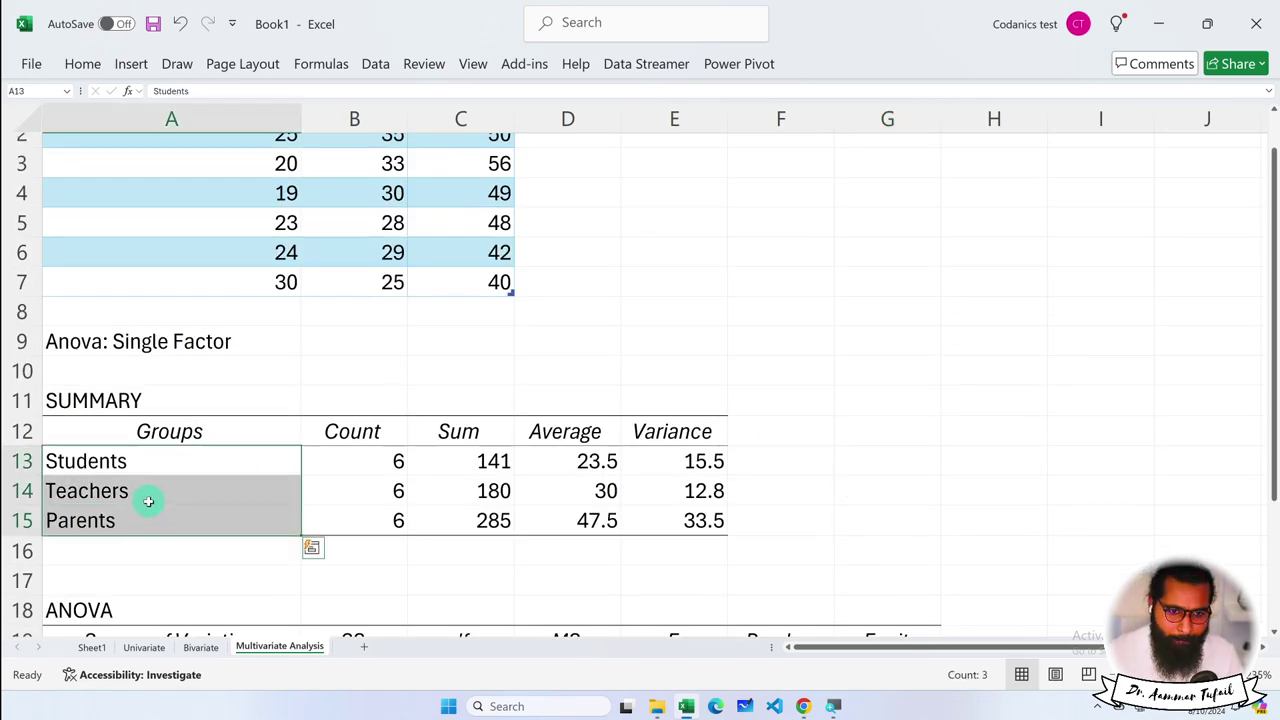
scroll(164, 498, "up", 1)
Add the Null hypothesis label with 'stu = teachers = parents' beside it, autofitting columns E and F
left_click(820, 235)
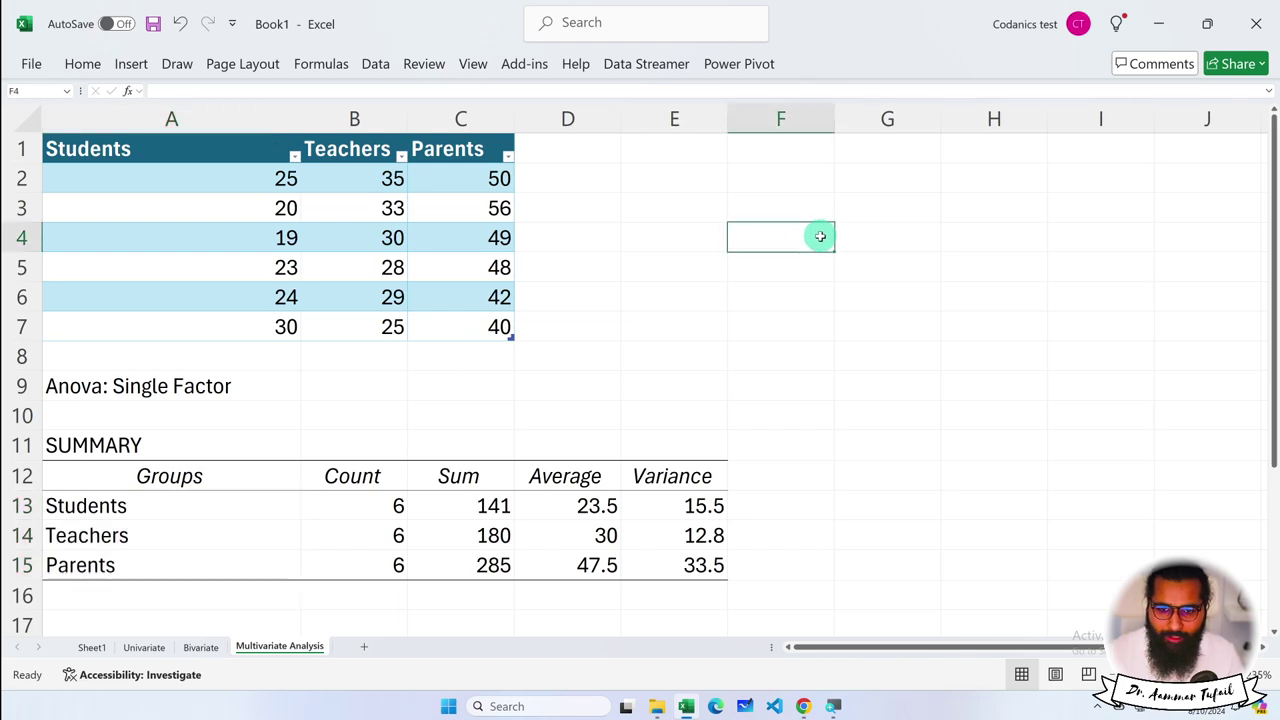
left_click(657, 178)
type("Null hypothesis")
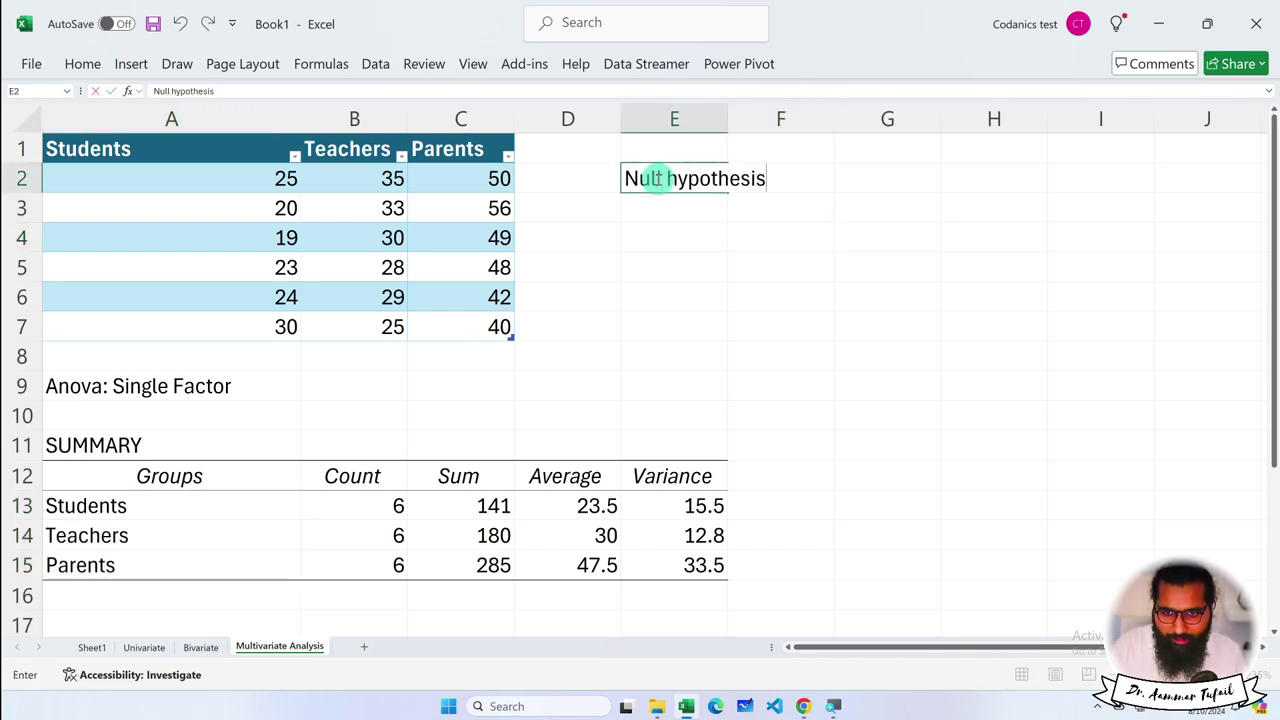
key("Return")
key("Up")
key("Right")
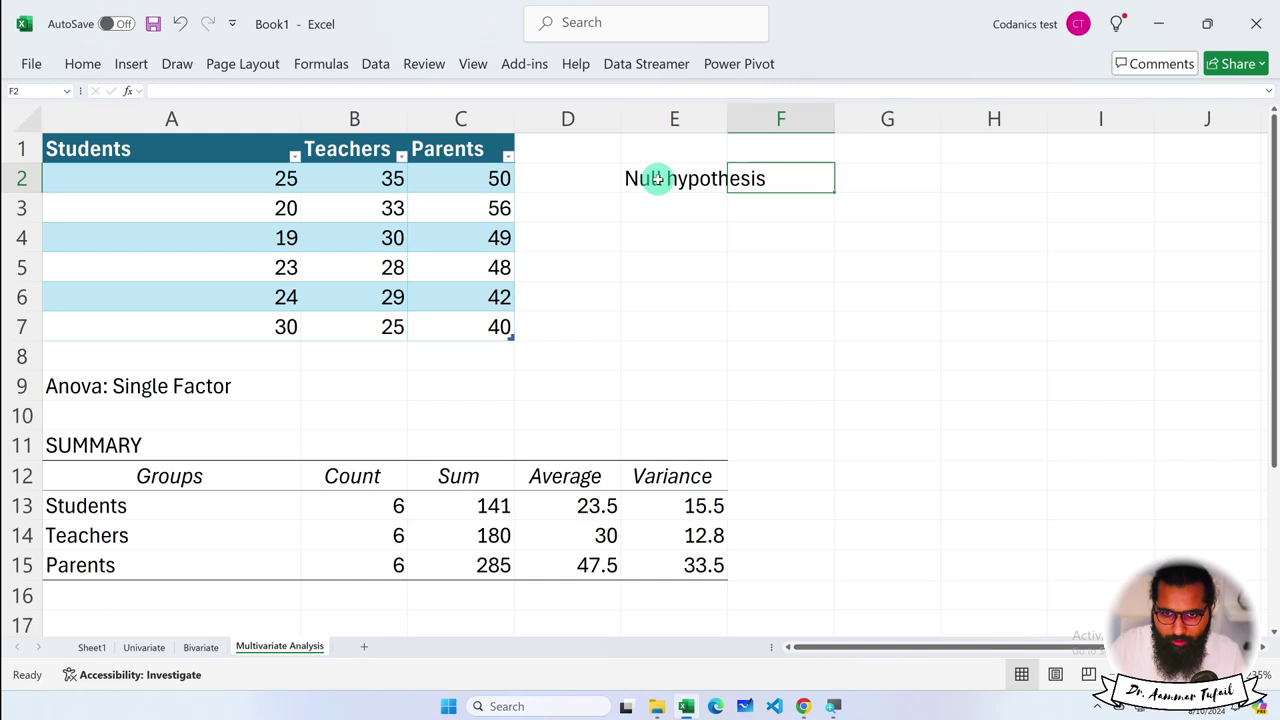
double_click(727, 118)
type("sru = teachers = parents")
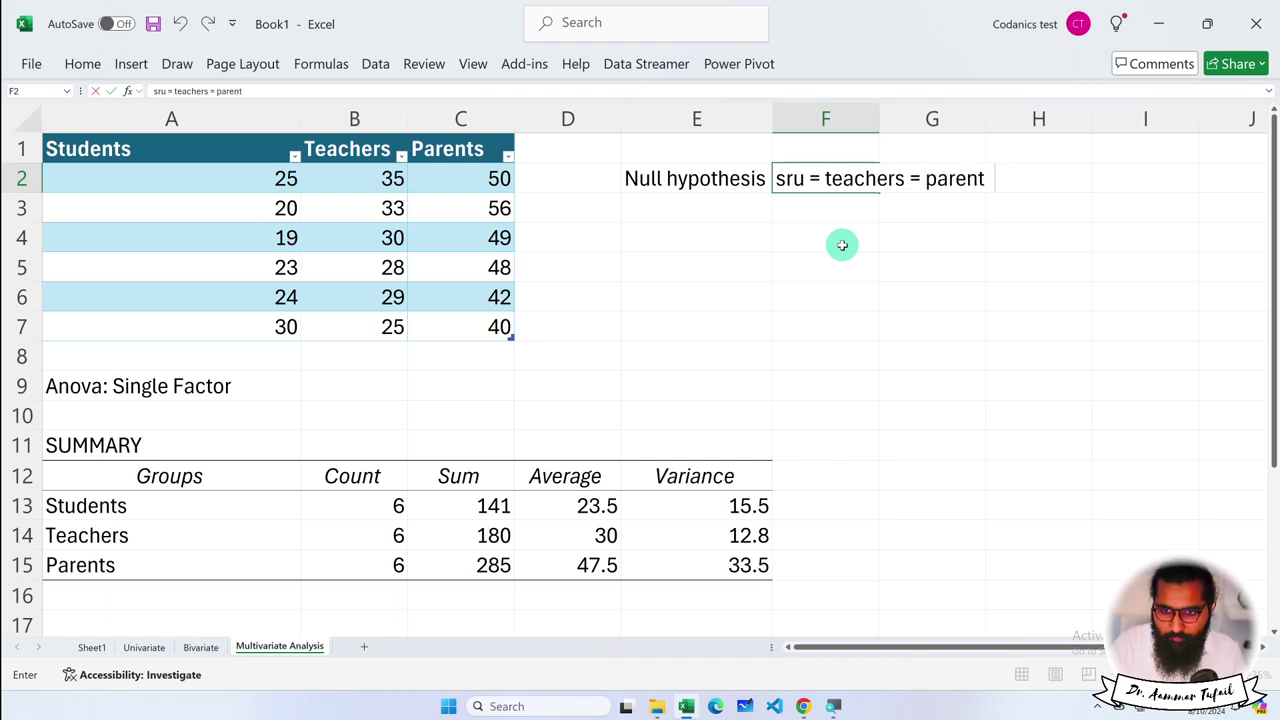
left_click(789, 178)
type("t")
key("Return")
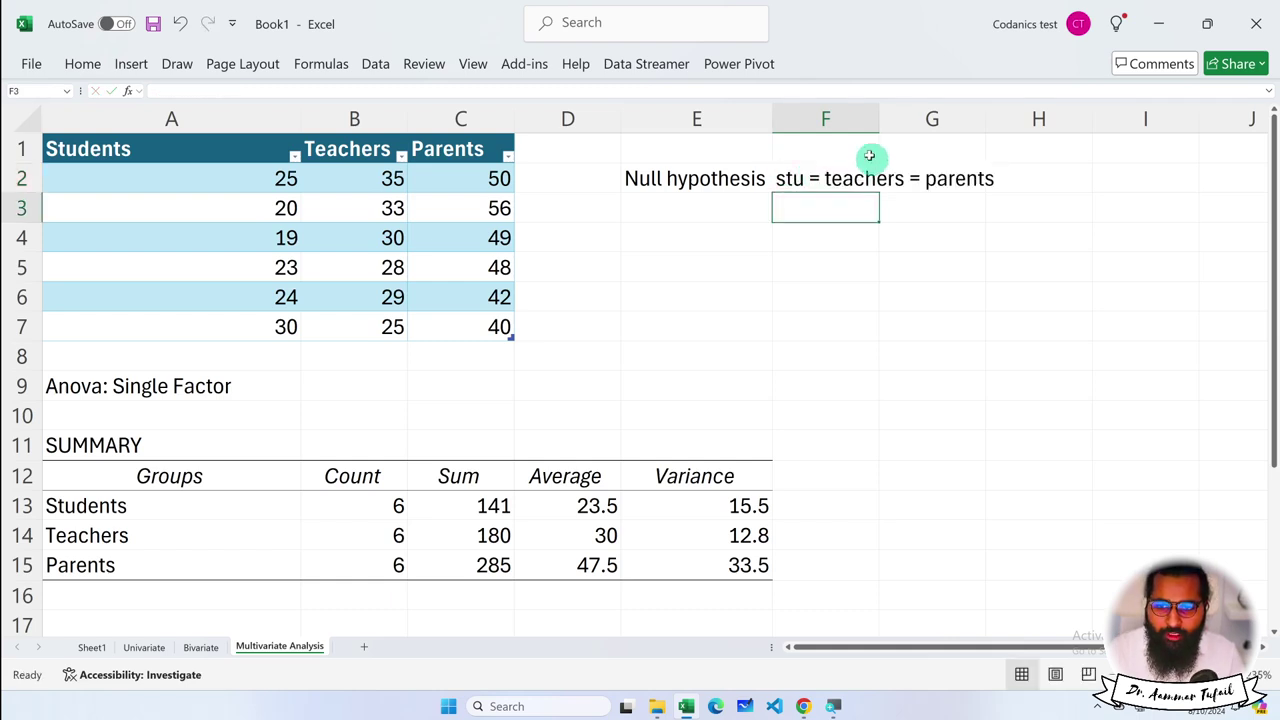
double_click(879, 118)
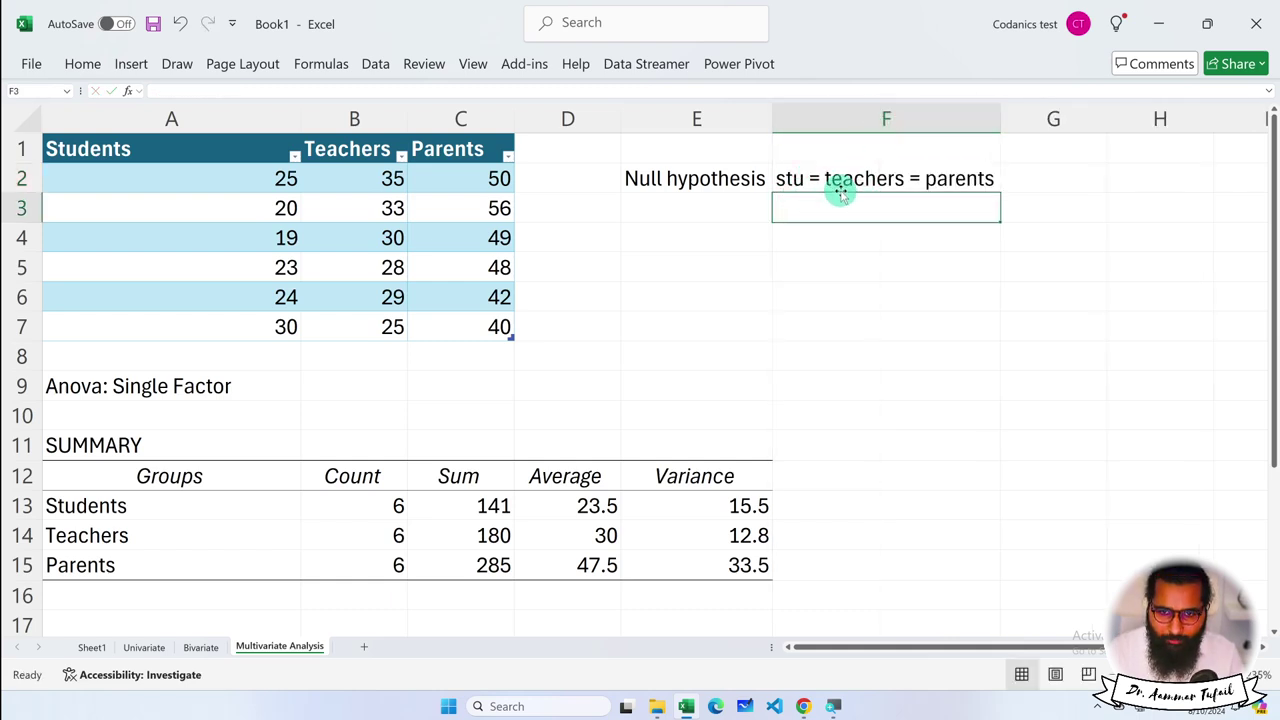
Add the Alternative Hypothesis label with 'There is difference between Ages', autofitting both columns
left_click(711, 203)
type("Alternative Hypothesis")
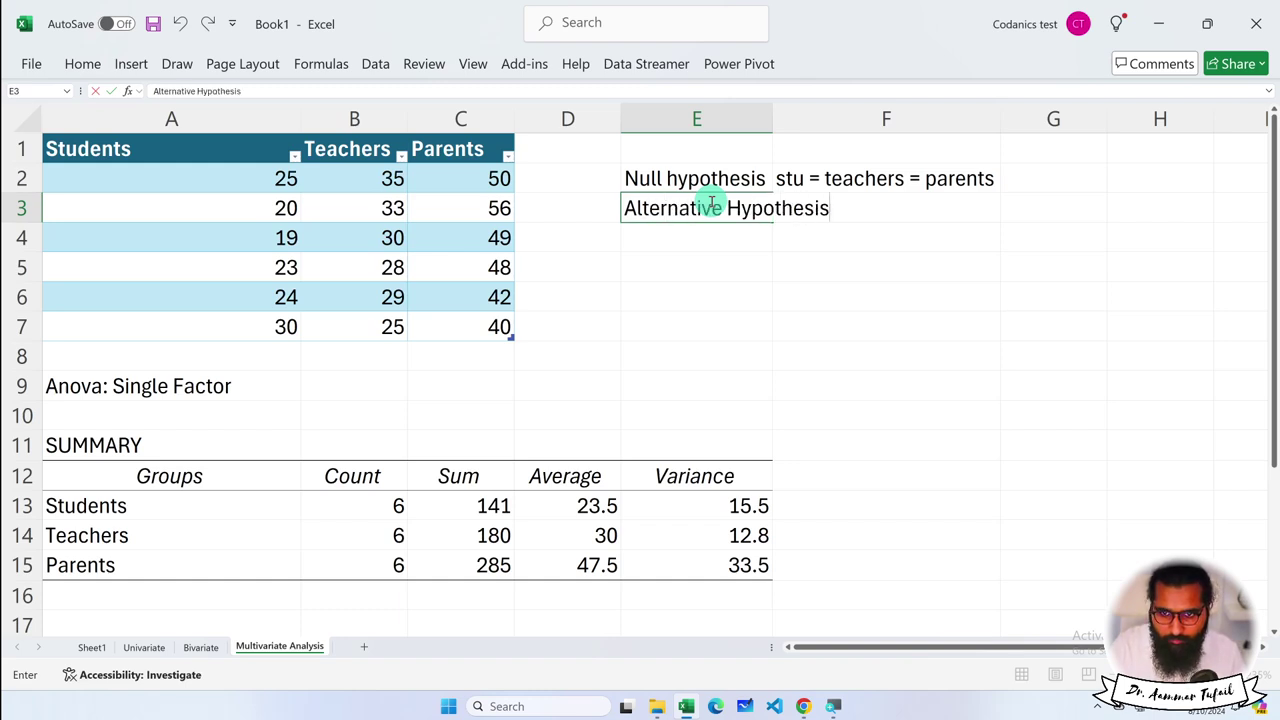
key("Return")
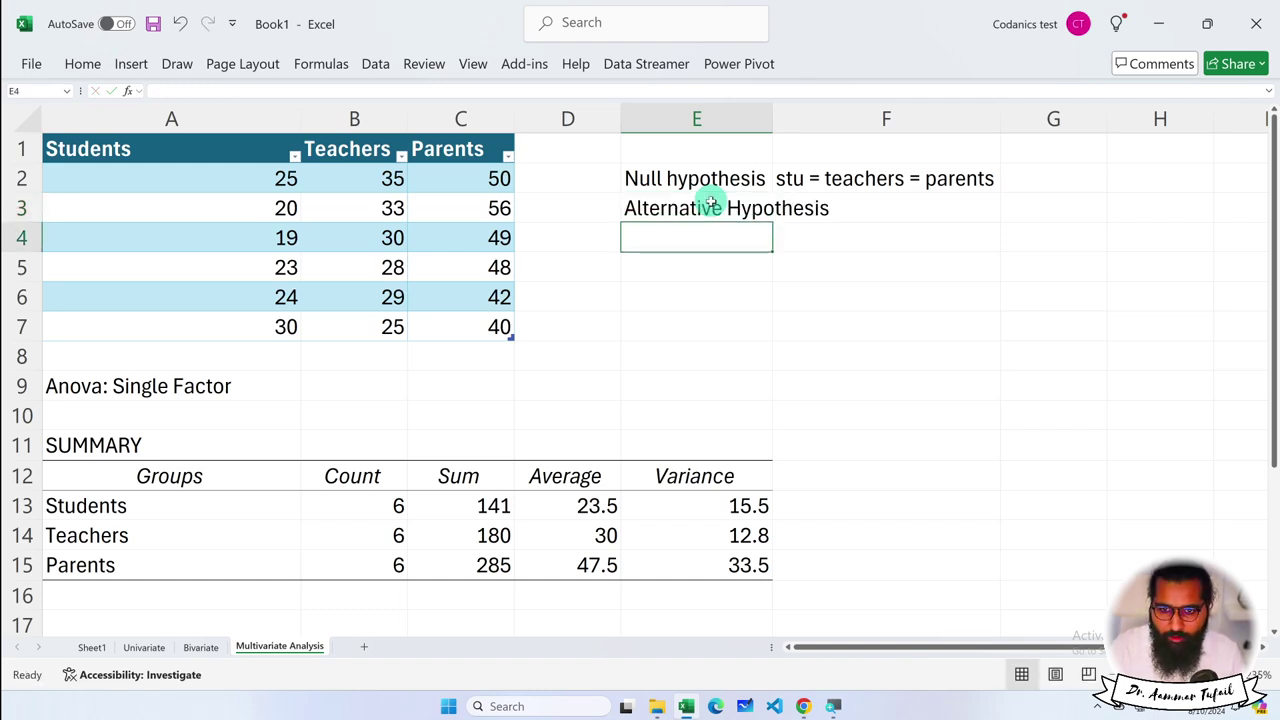
double_click(772, 118)
left_click(883, 210)
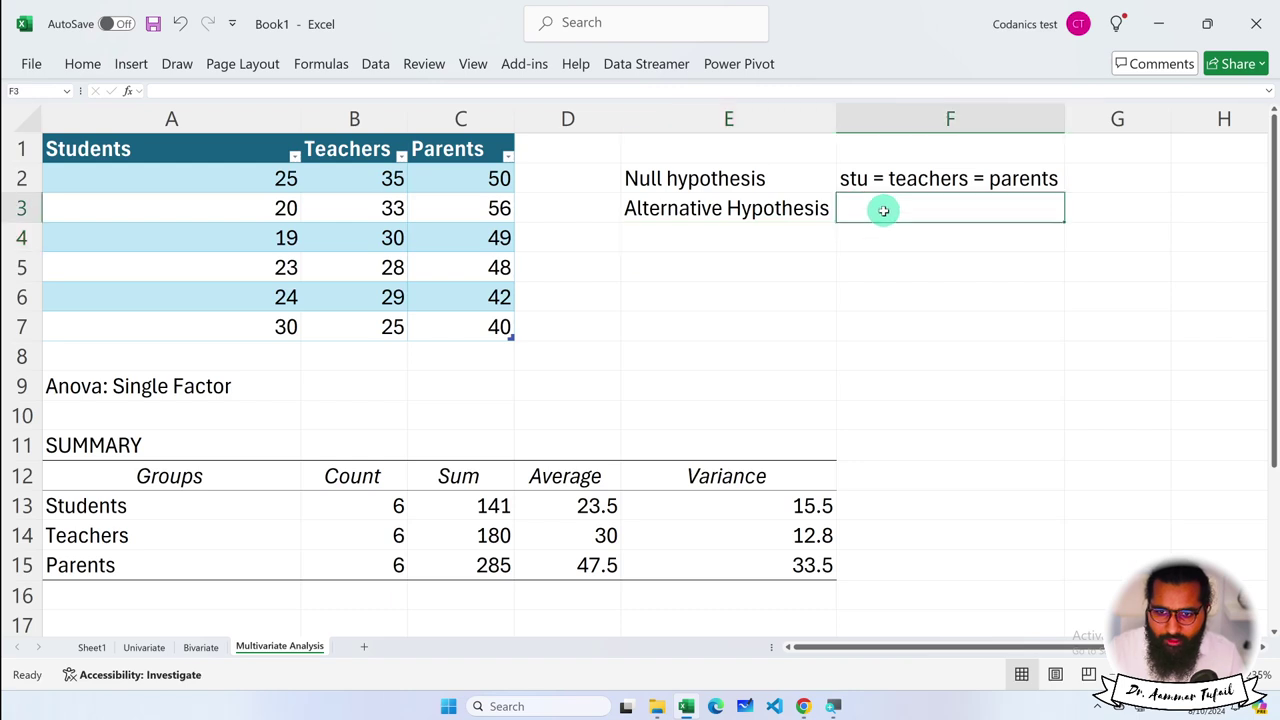
type("stu")
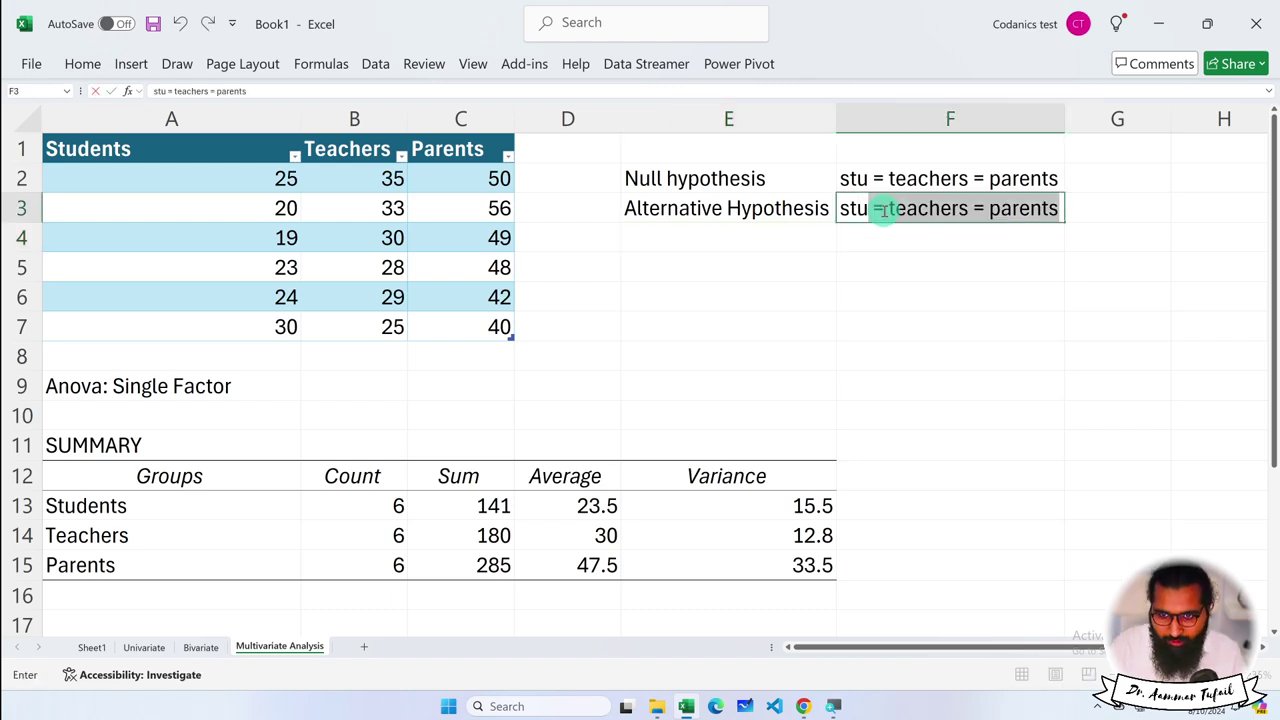
type("!=")
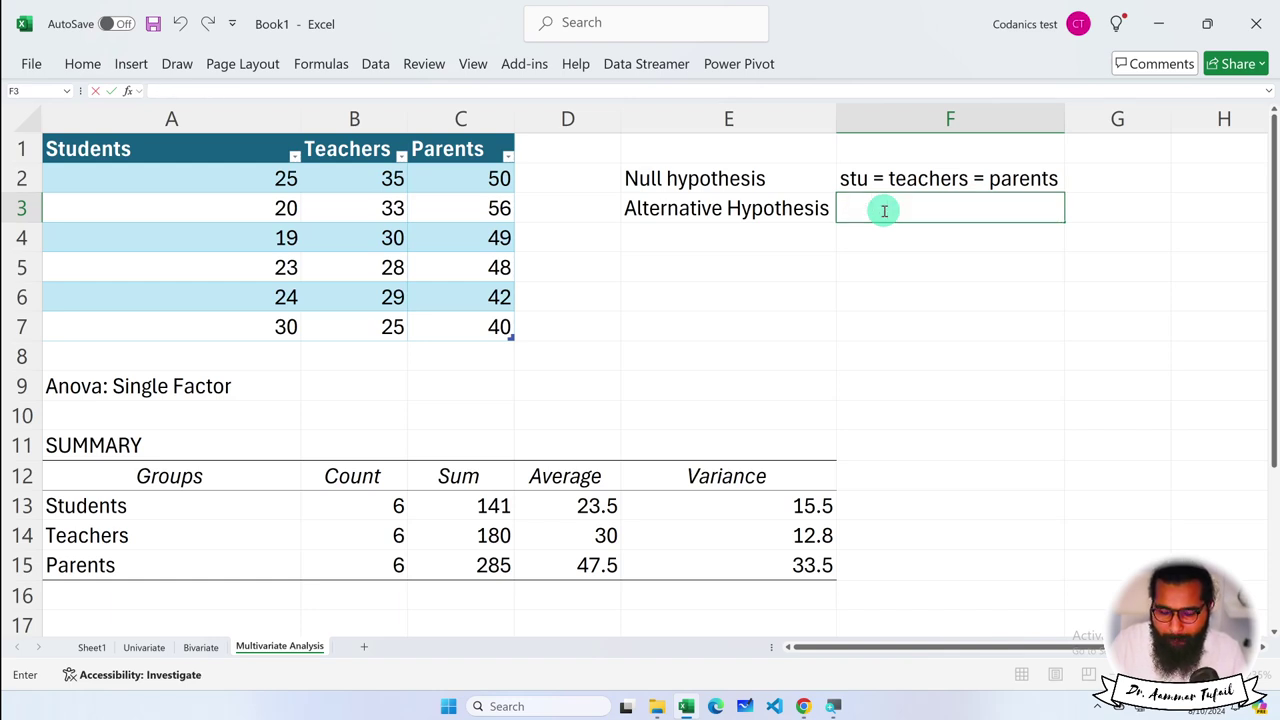
type("There is difference between Ages")
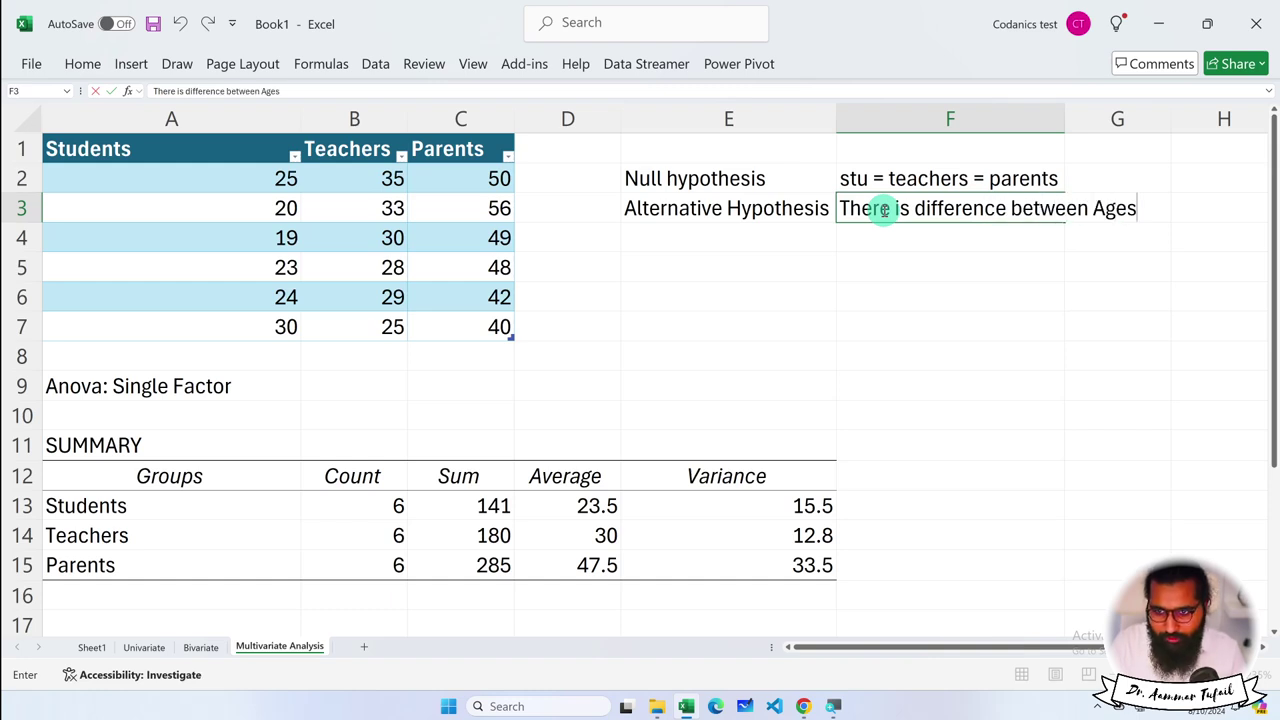
key("Return")
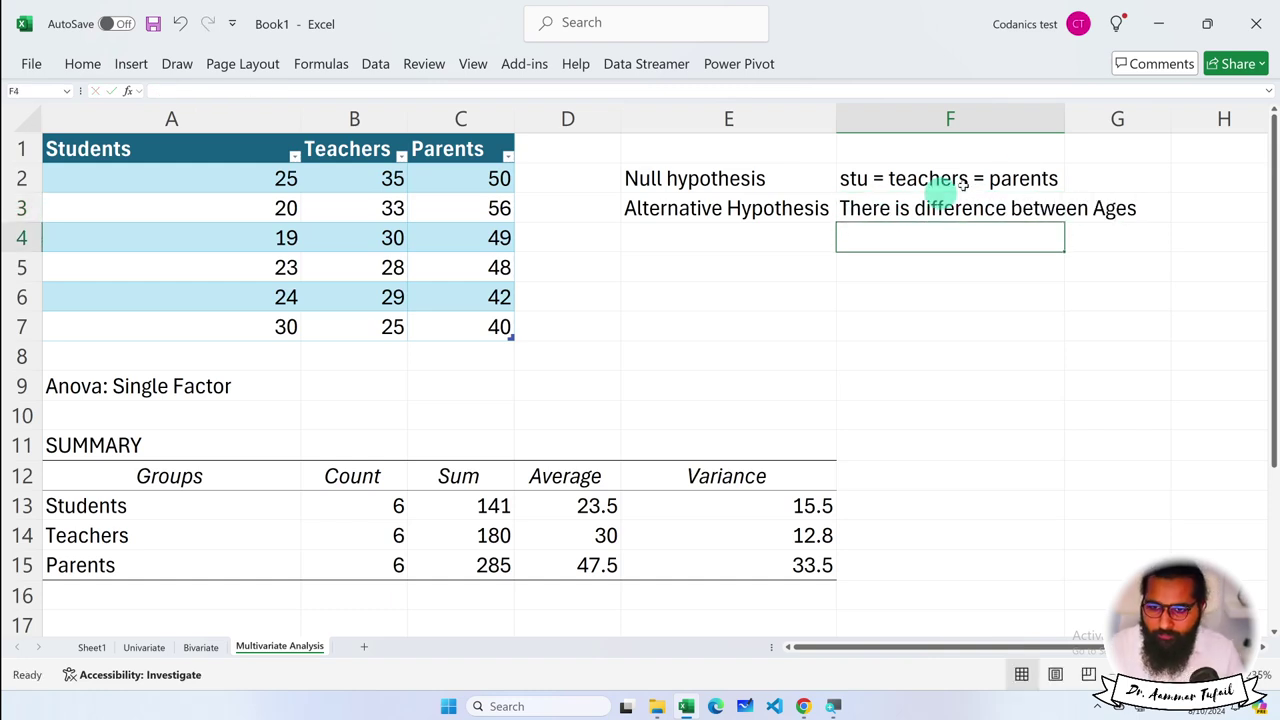
double_click(1060, 119)
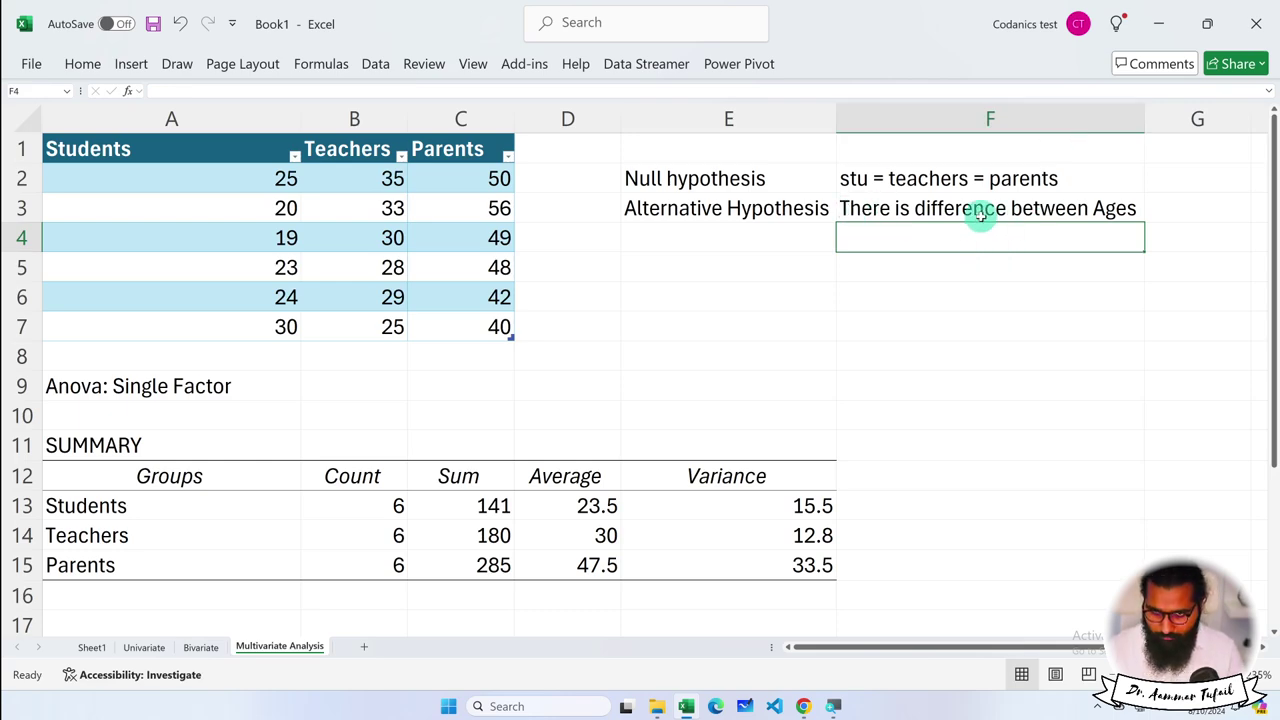
left_click_drag(737, 179, 932, 178)
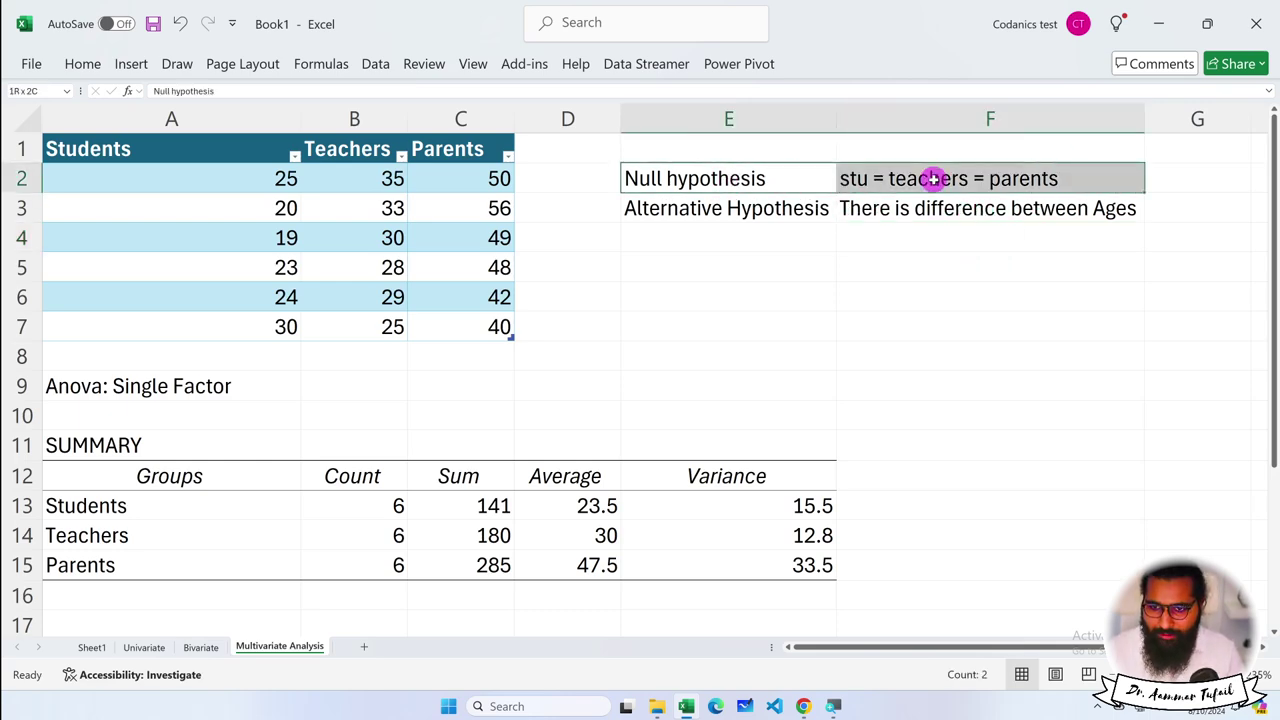
scroll(838, 360, "down", 4)
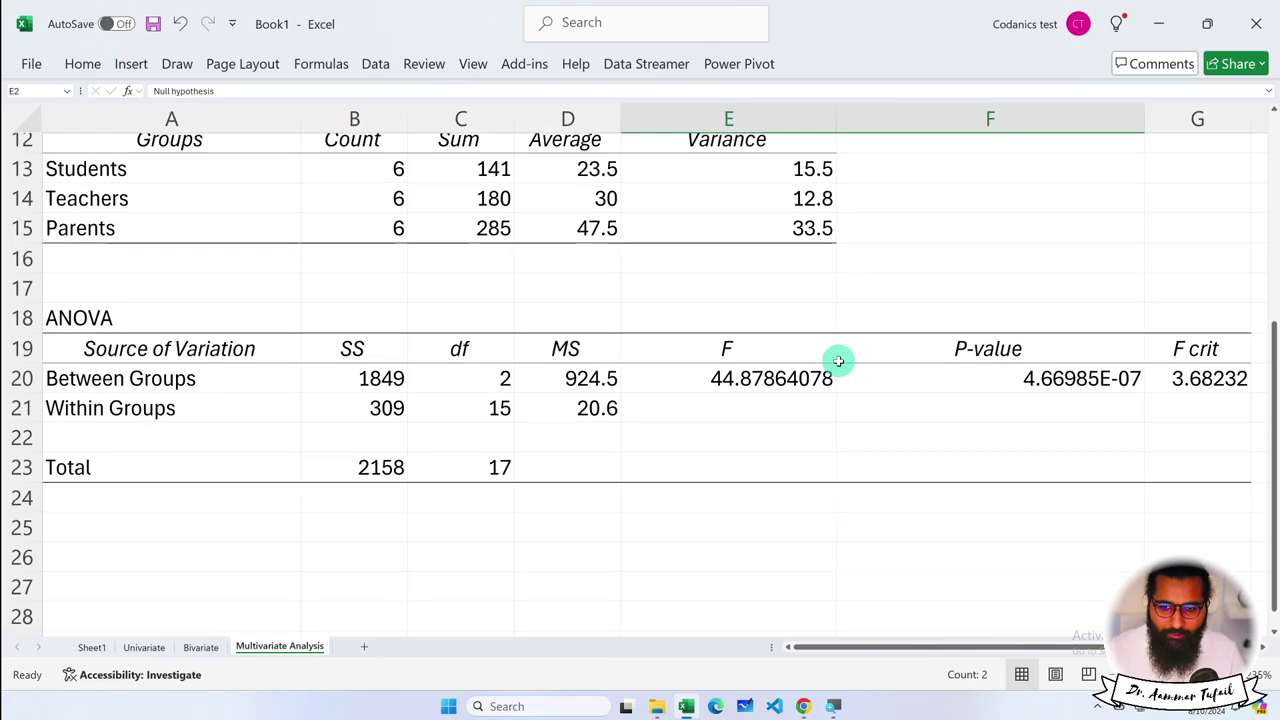
scroll(838, 360, "up", 4)
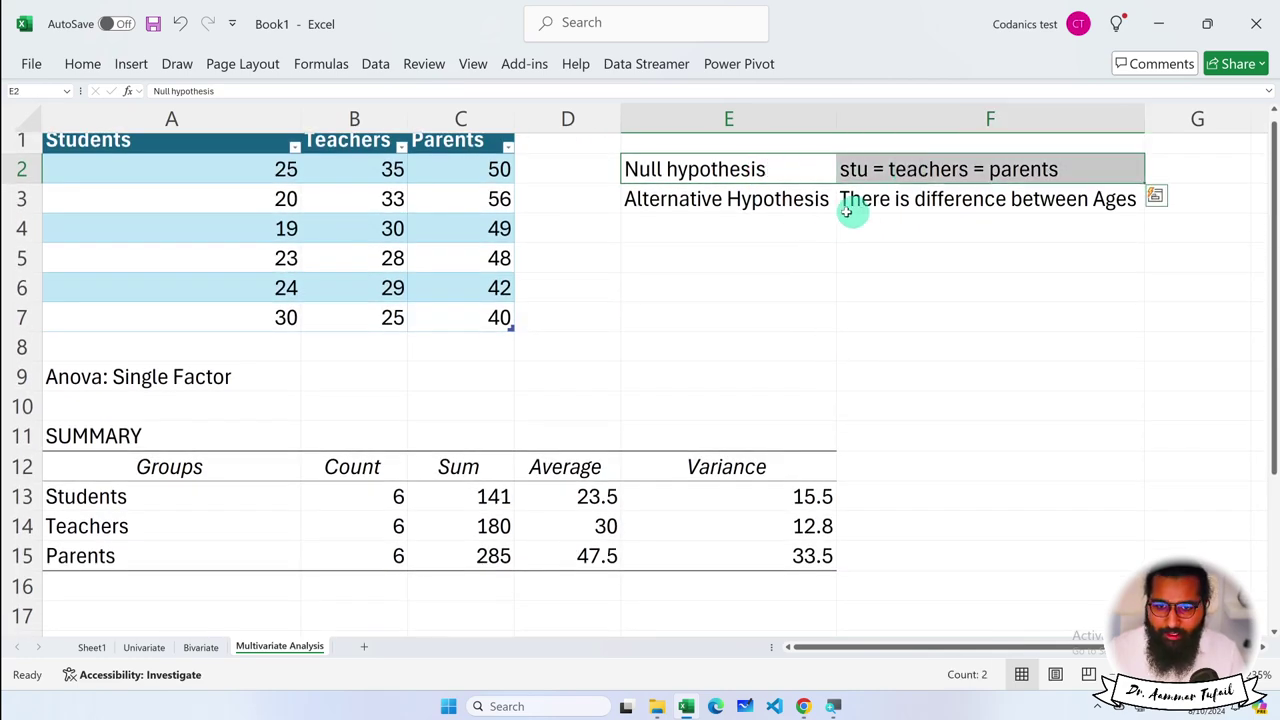
left_click_drag(740, 199, 943, 203)
scroll(823, 394, "down", 2)
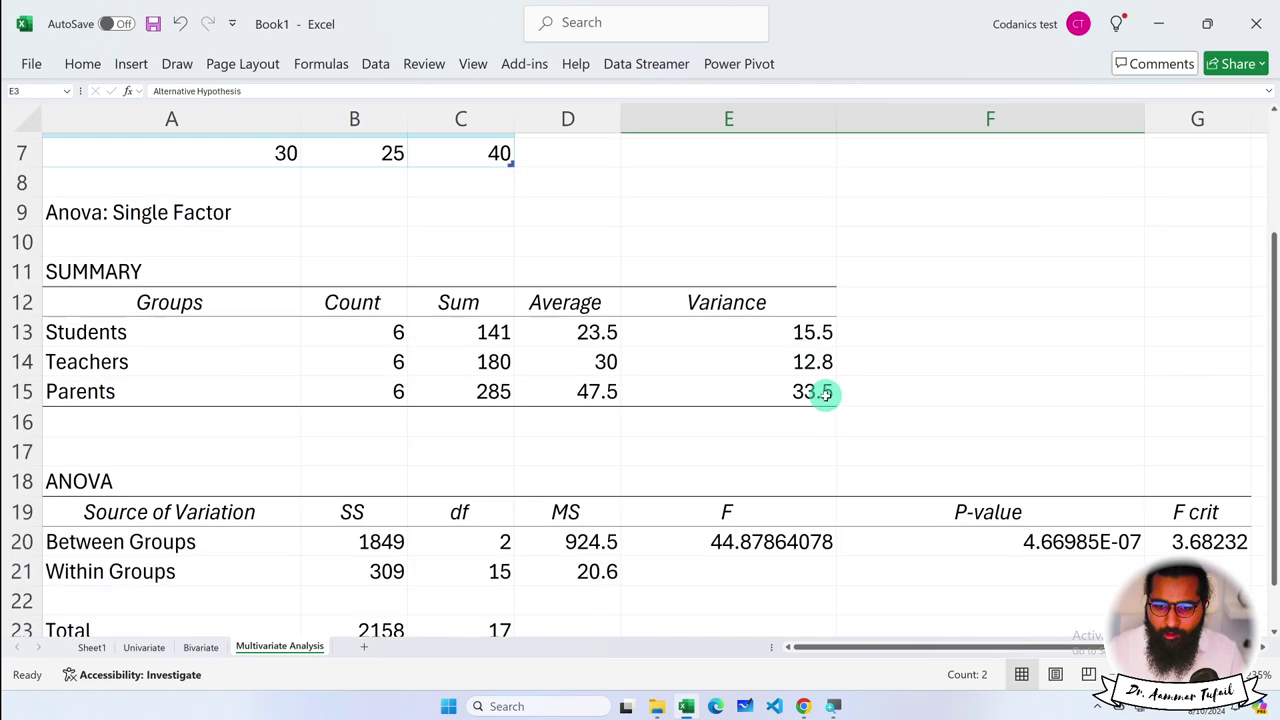
scroll(825, 395, "down", 2)
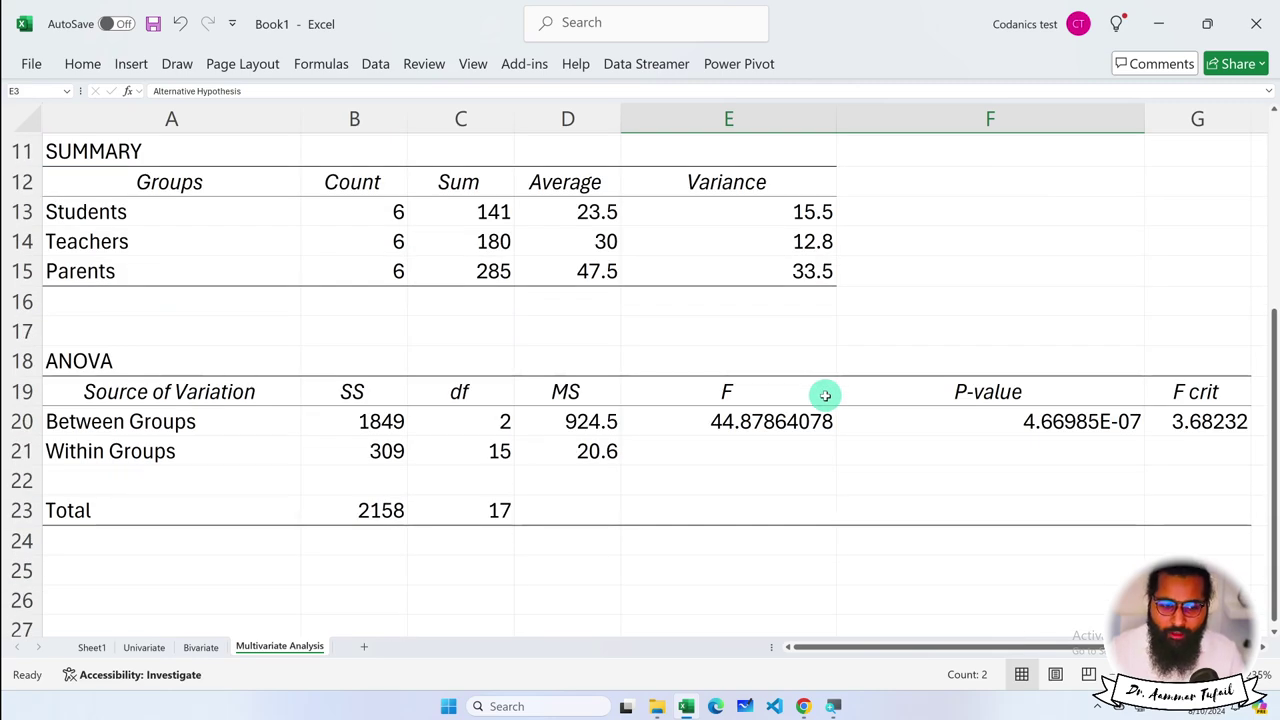
scroll(823, 394, "up", 4)
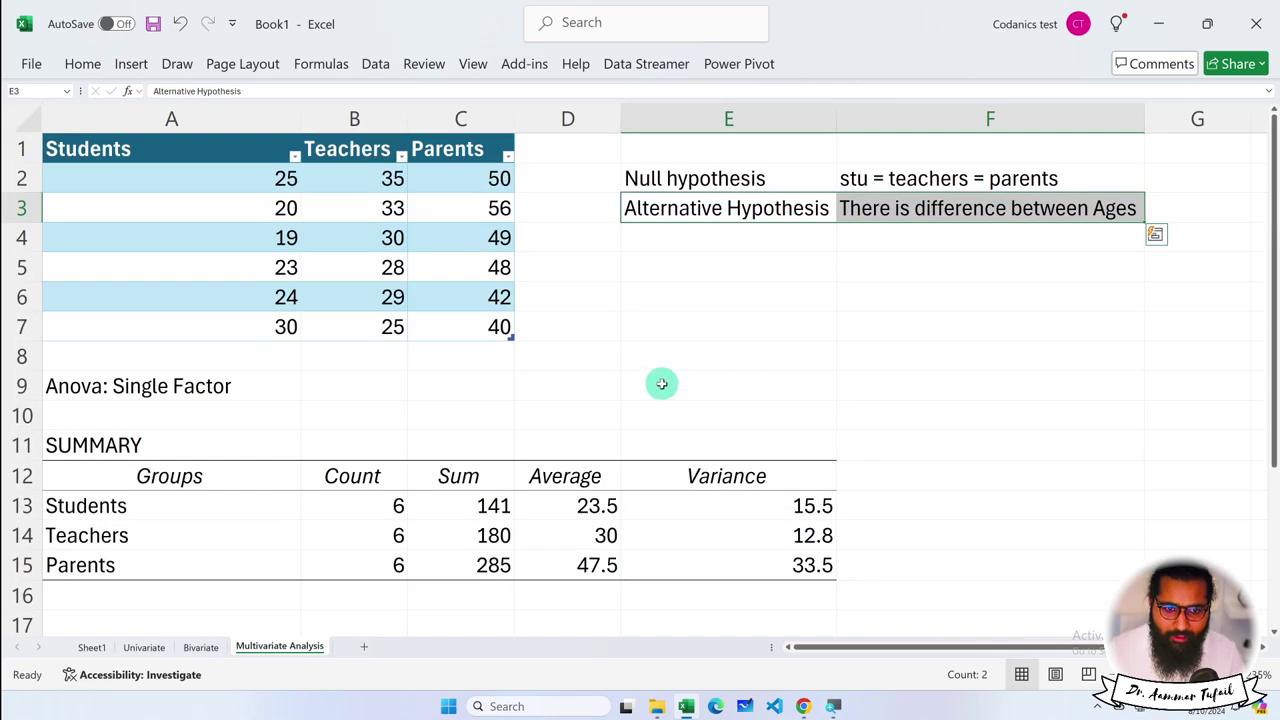
mouse_move(206, 148)
left_mouse_down()
mouse_move(438, 147)
mouse_move(449, 320)
left_mouse_up()
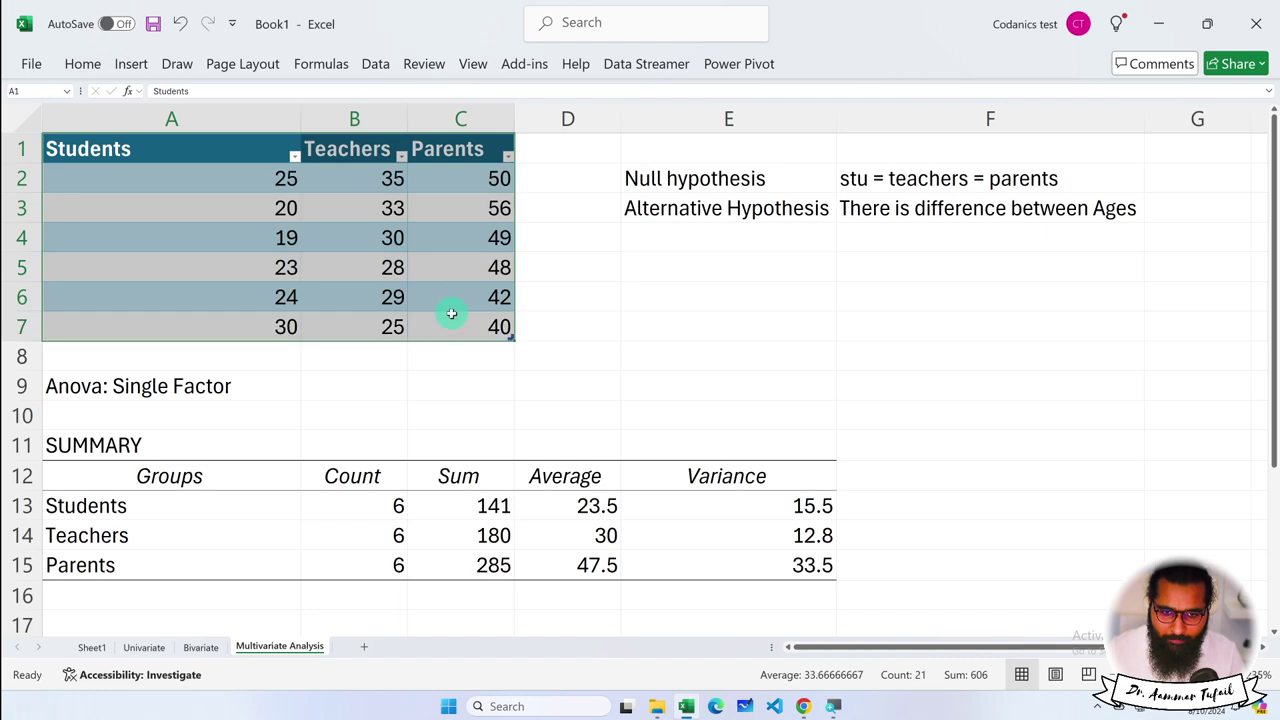
scroll(929, 451, "down", 4)
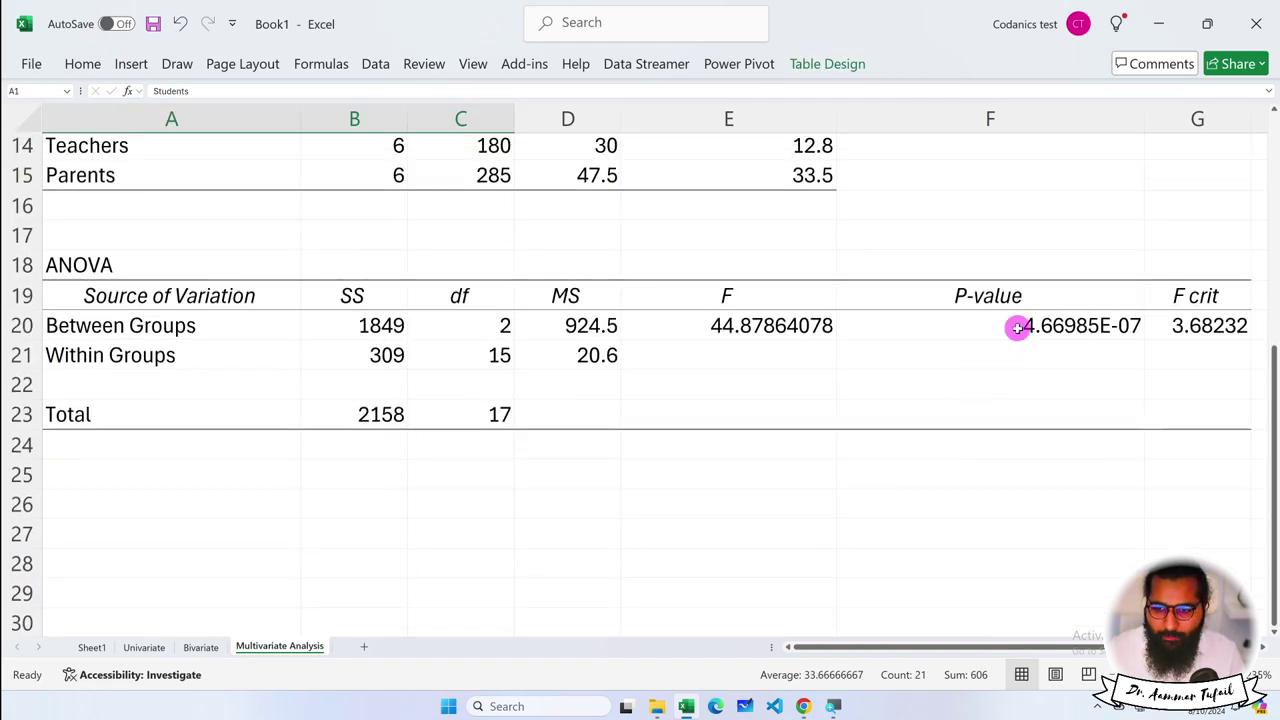
left_click(1017, 327)
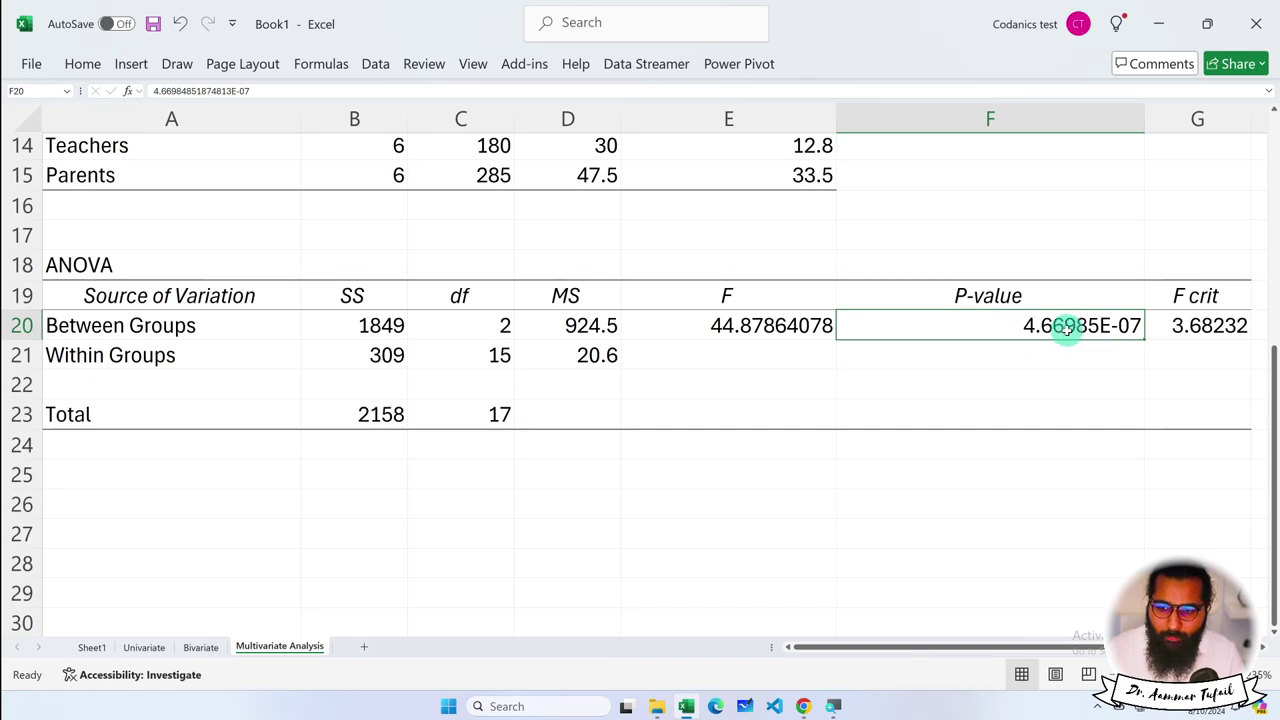
Format the F20 P-value as Number with four extra decimals and verify its raw value 0.0000004669849
left_click(92, 63)
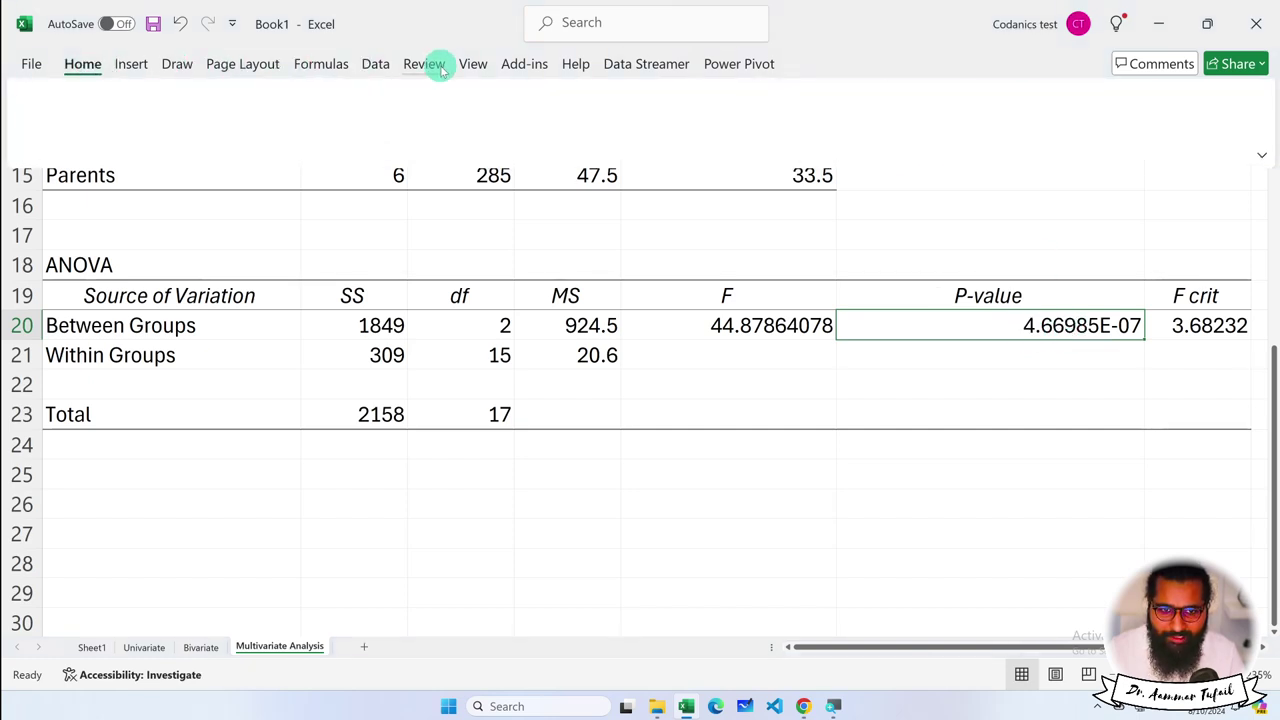
left_click(682, 97)
left_click(657, 172)
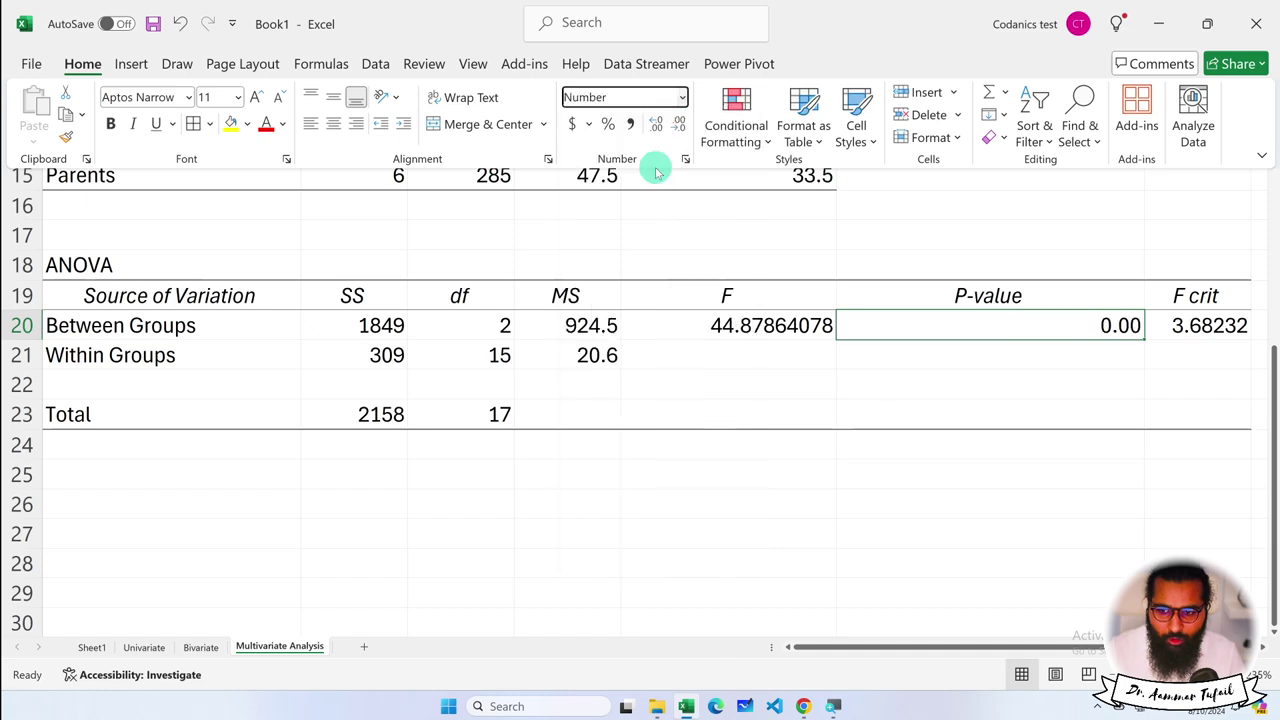
left_click(655, 124)
left_click(655, 124)
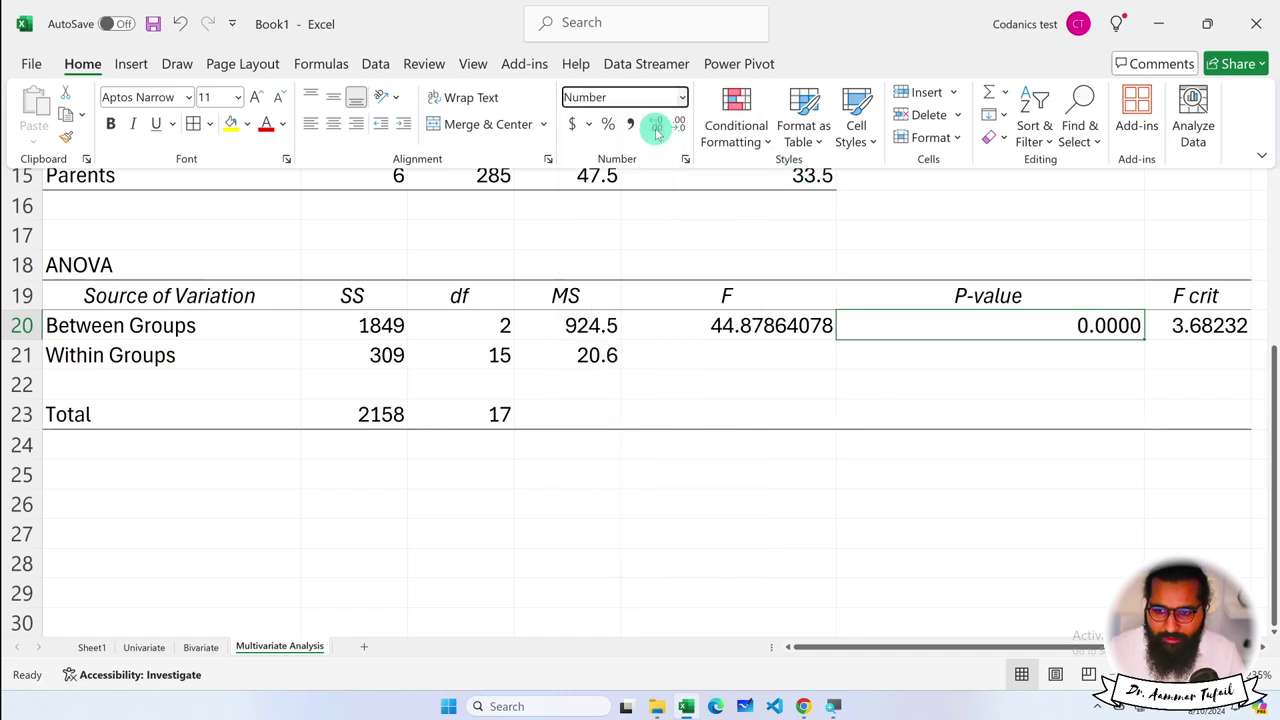
left_click(655, 124)
left_click(655, 124)
left_click(655, 124)
left_click(656, 124)
left_click(656, 124)
left_click(656, 124)
left_click(656, 124)
left_click(656, 124)
left_click(656, 124)
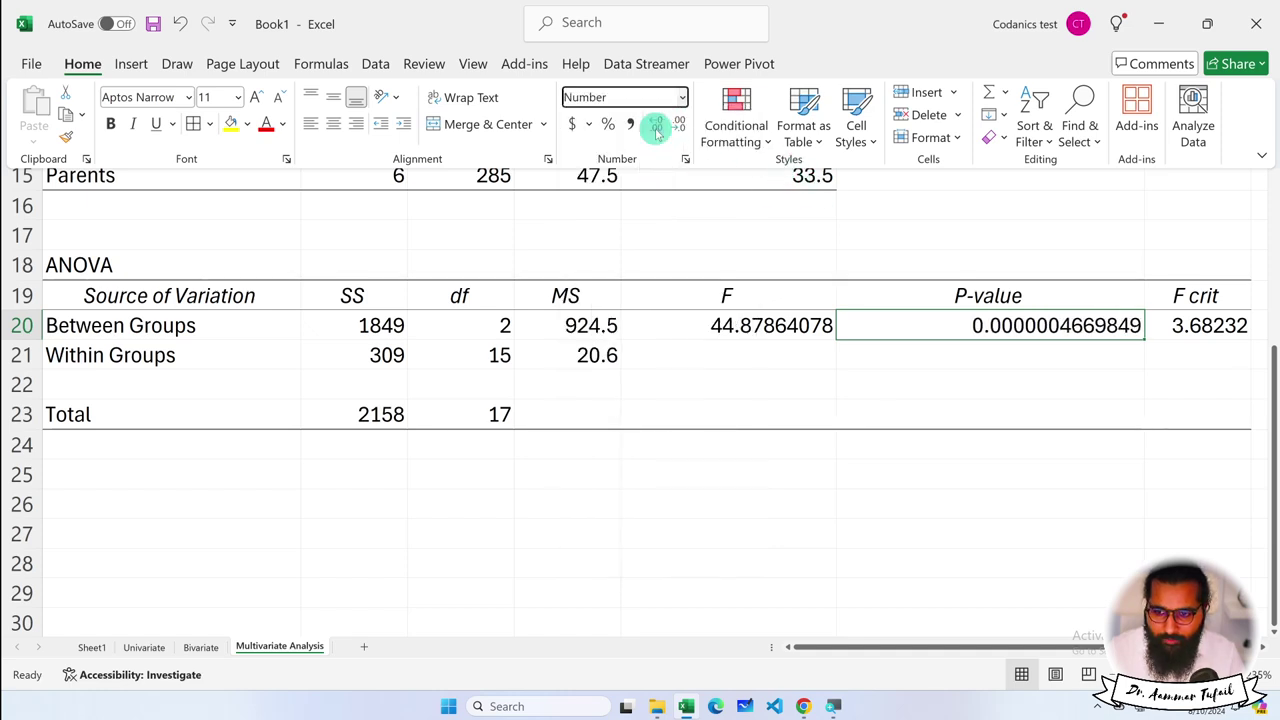
double_click(1014, 325)
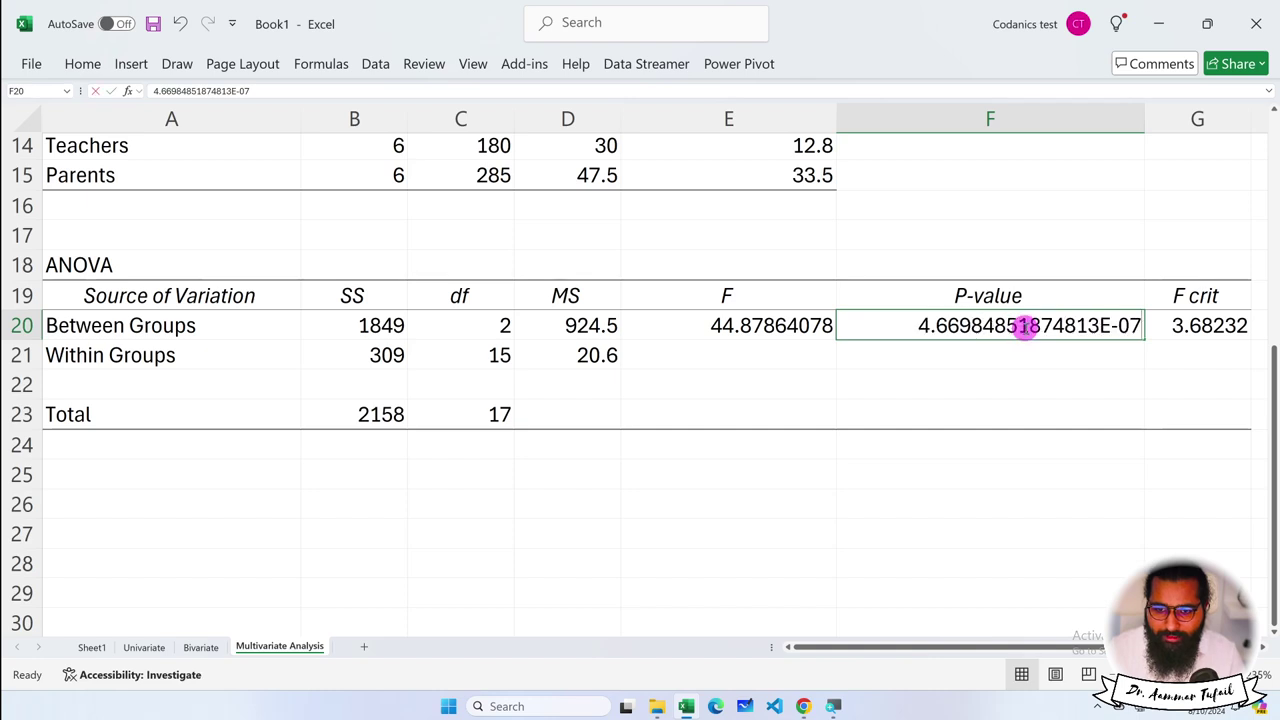
left_click_drag(993, 325, 895, 322)
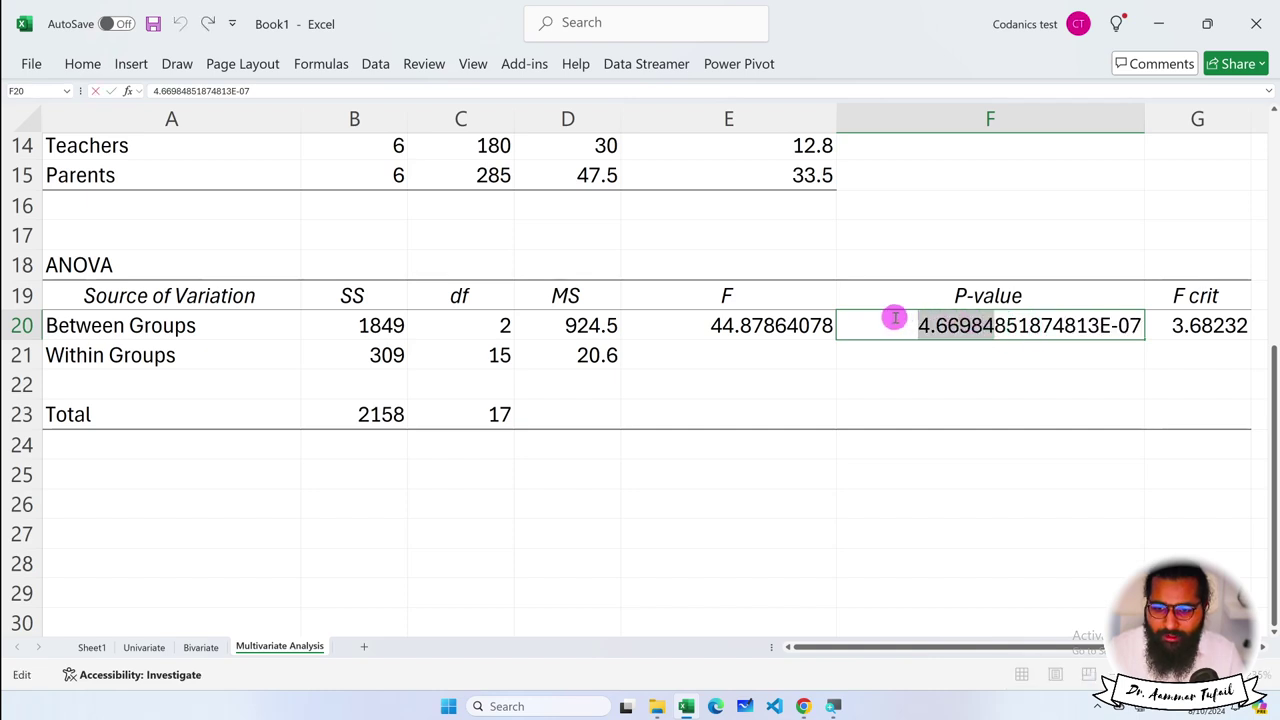
left_click(994, 534)
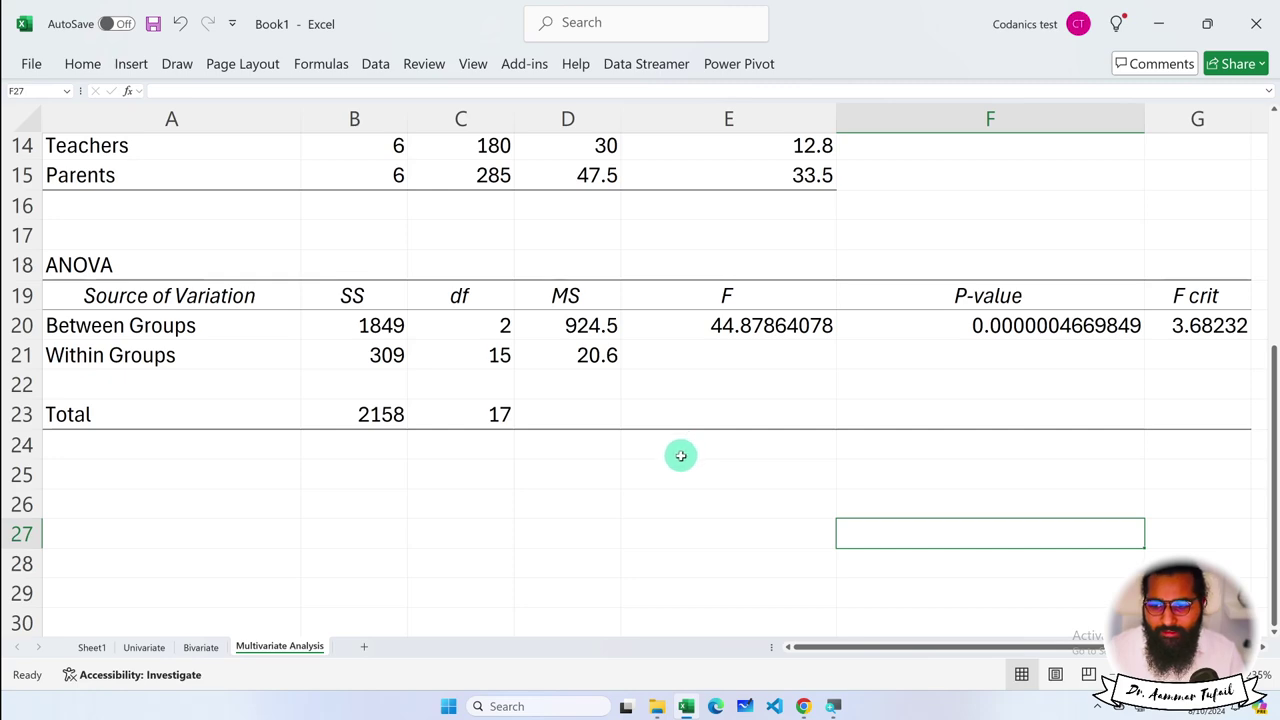
scroll(686, 450, "up", 1)
scroll(676, 455, "up", 3)
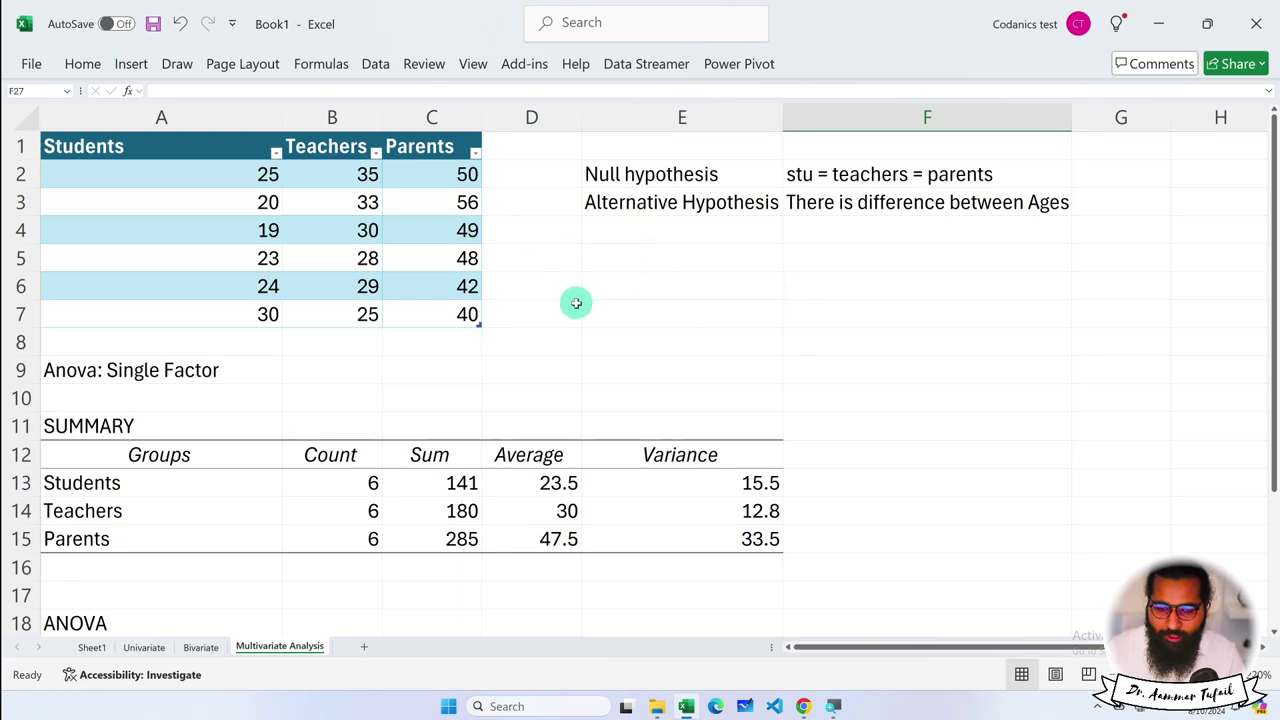
scroll(171, 250, "down", 6)
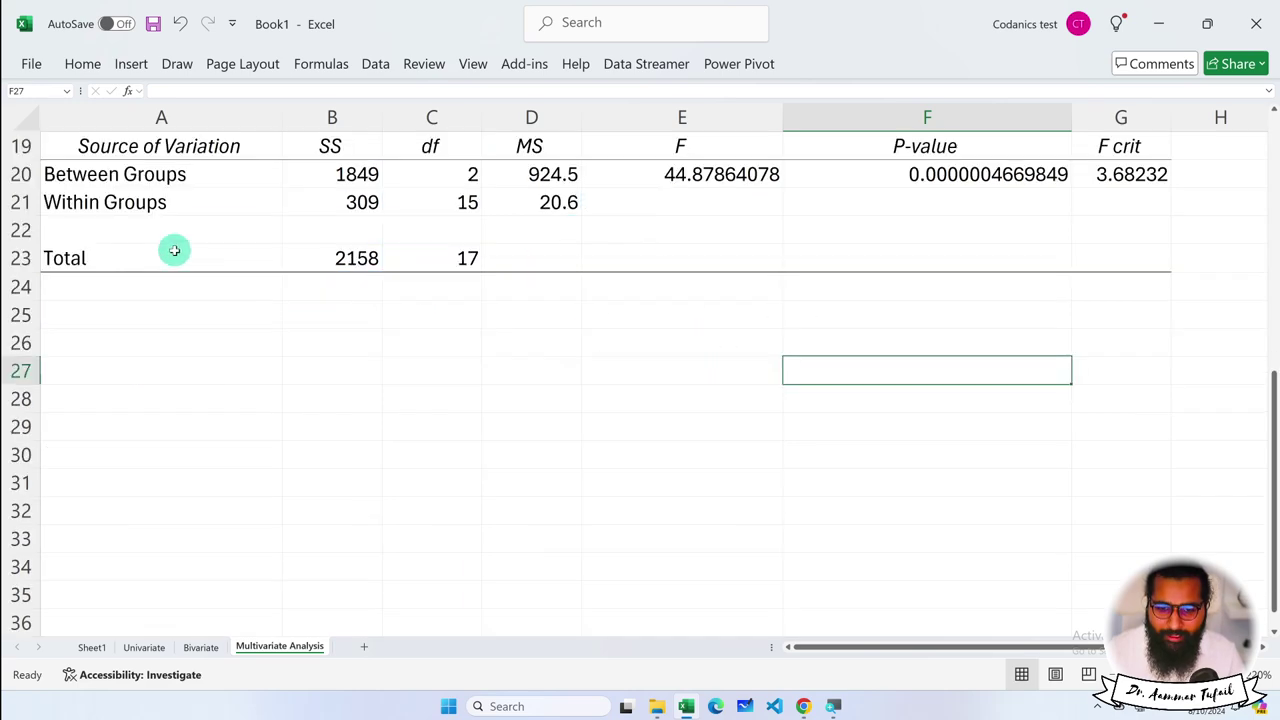
scroll(176, 255, "up", 6)
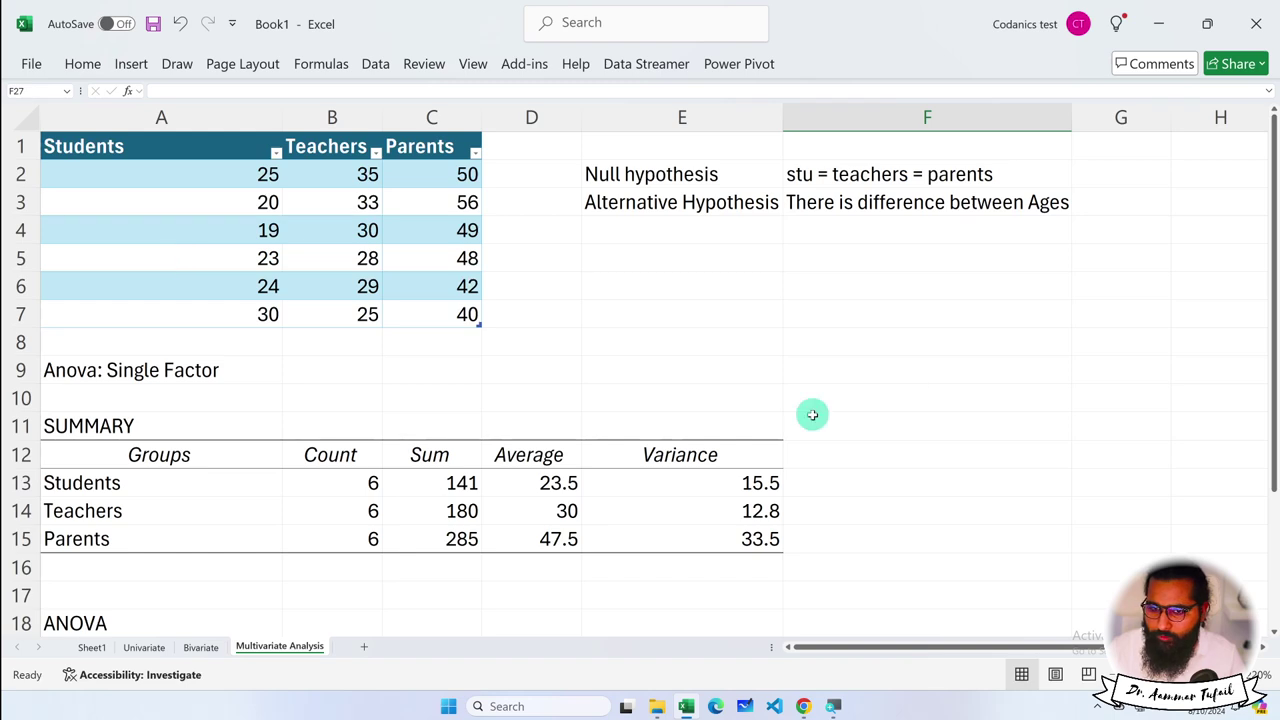
scroll(481, 375, "down", 3)
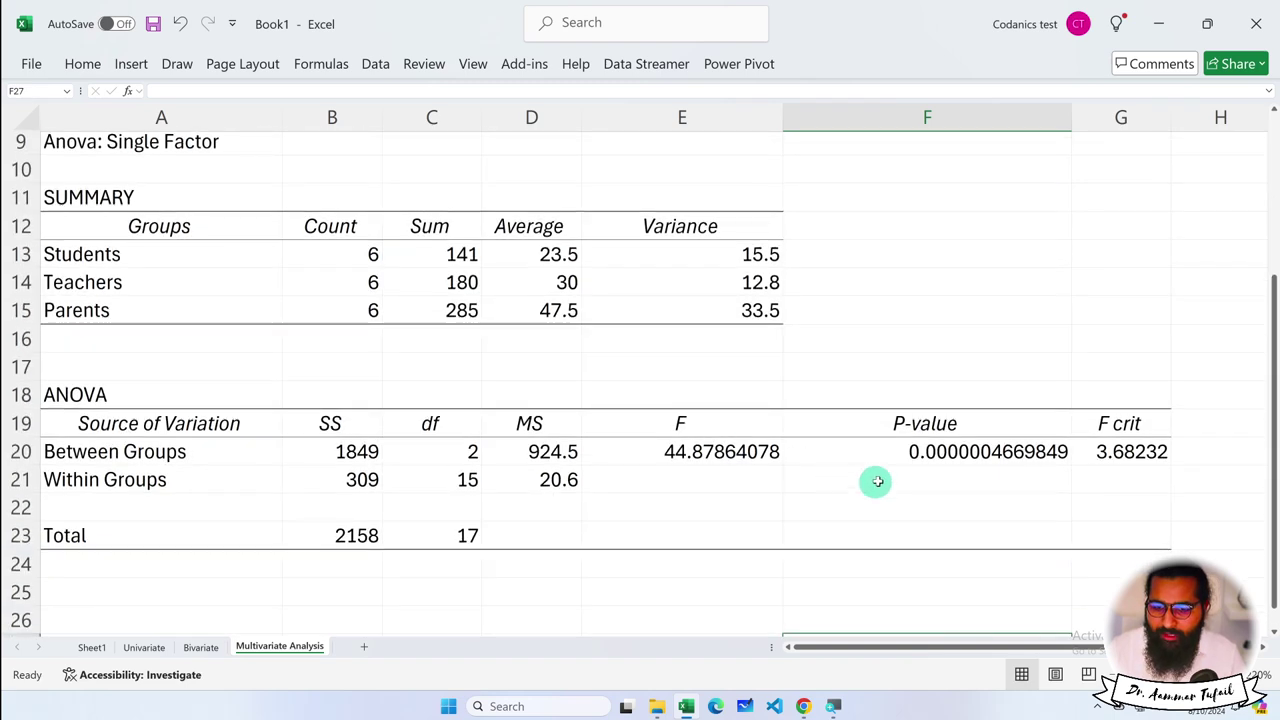
left_click(930, 453)
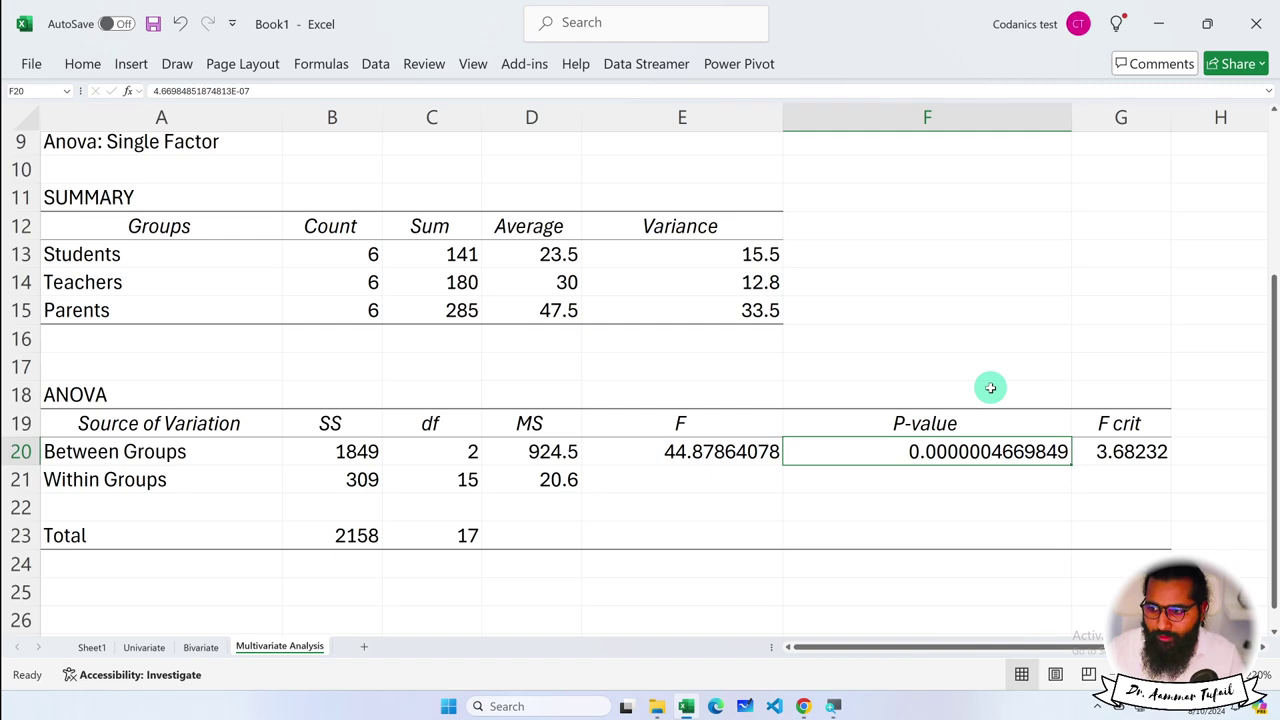
scroll(940, 430, "up", 3)
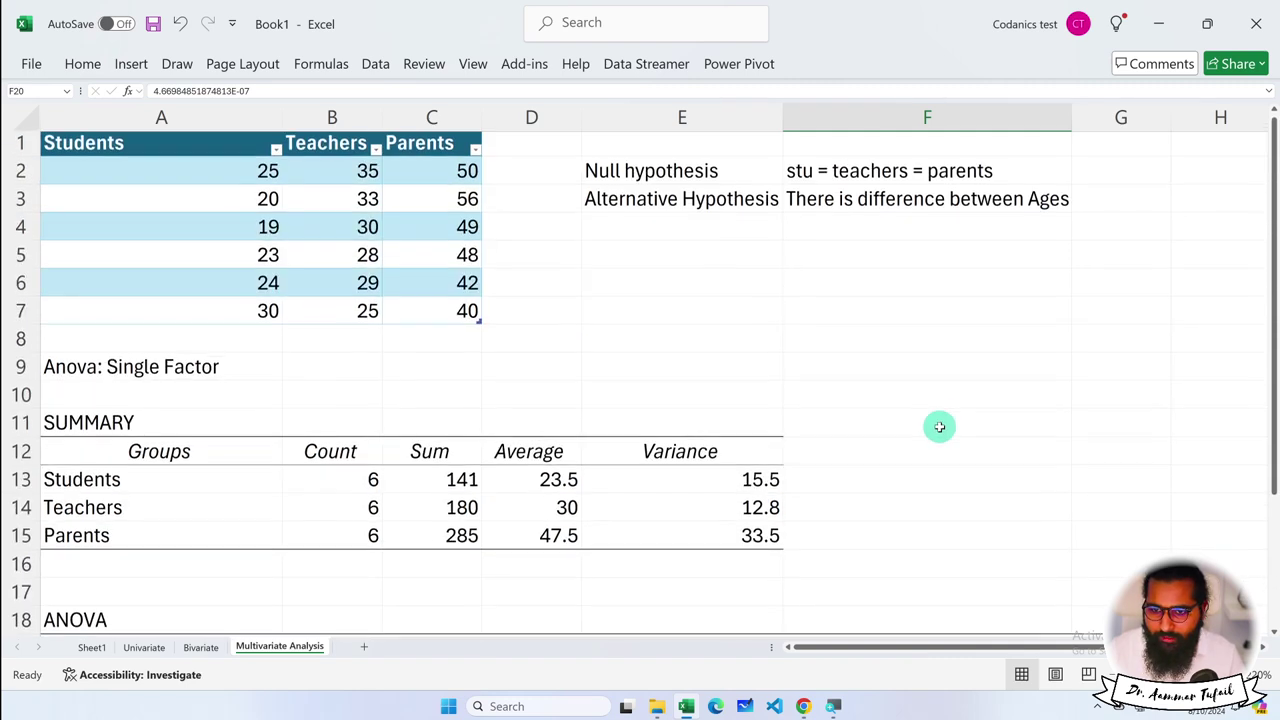
Enter the note 'p < 0.05' in cell F6
left_click(861, 292)
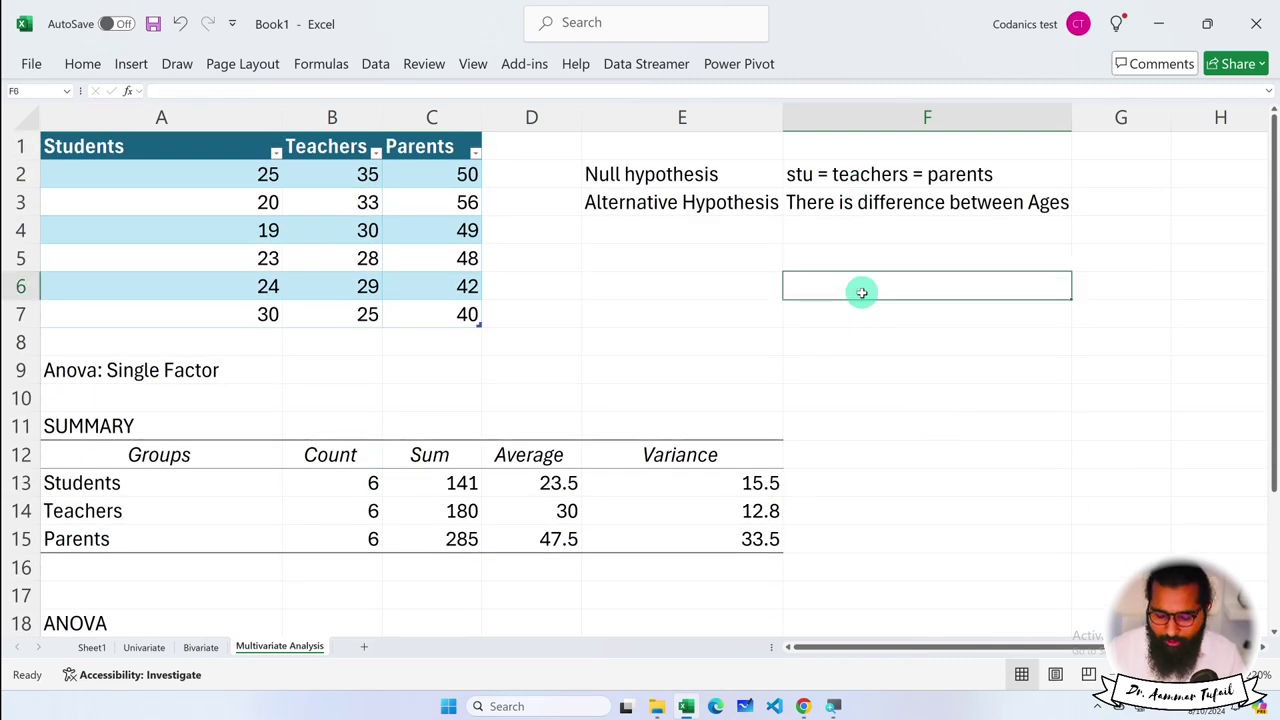
type("p < 0.05")
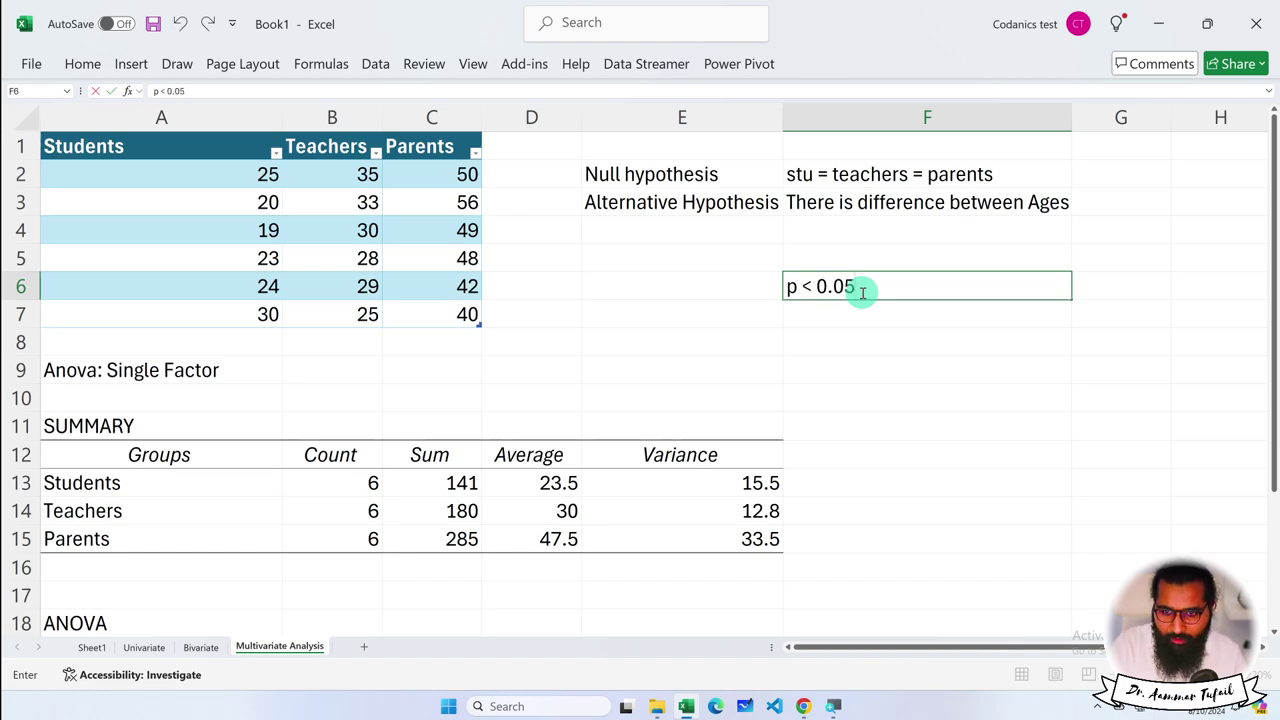
key("Return")
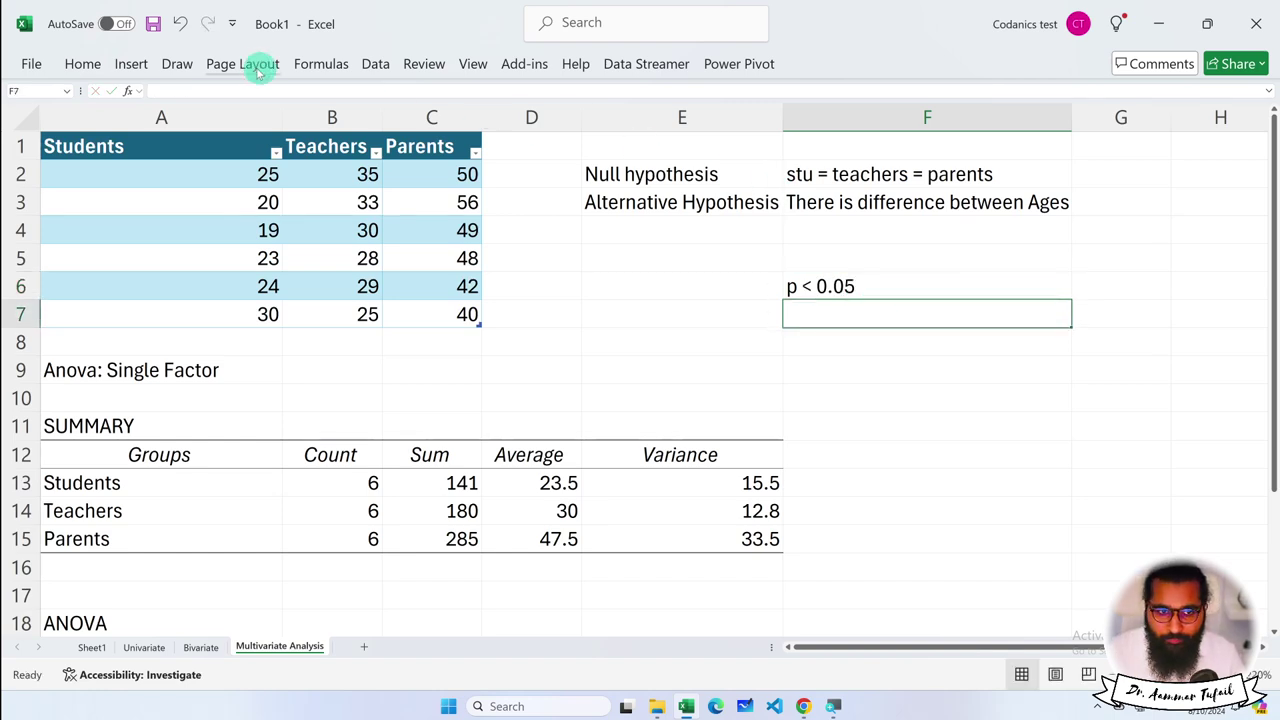
In red ink, strike out the null hypothesis, tick the alternative, and draw an arrow from p < 0.05
left_click(177, 63)
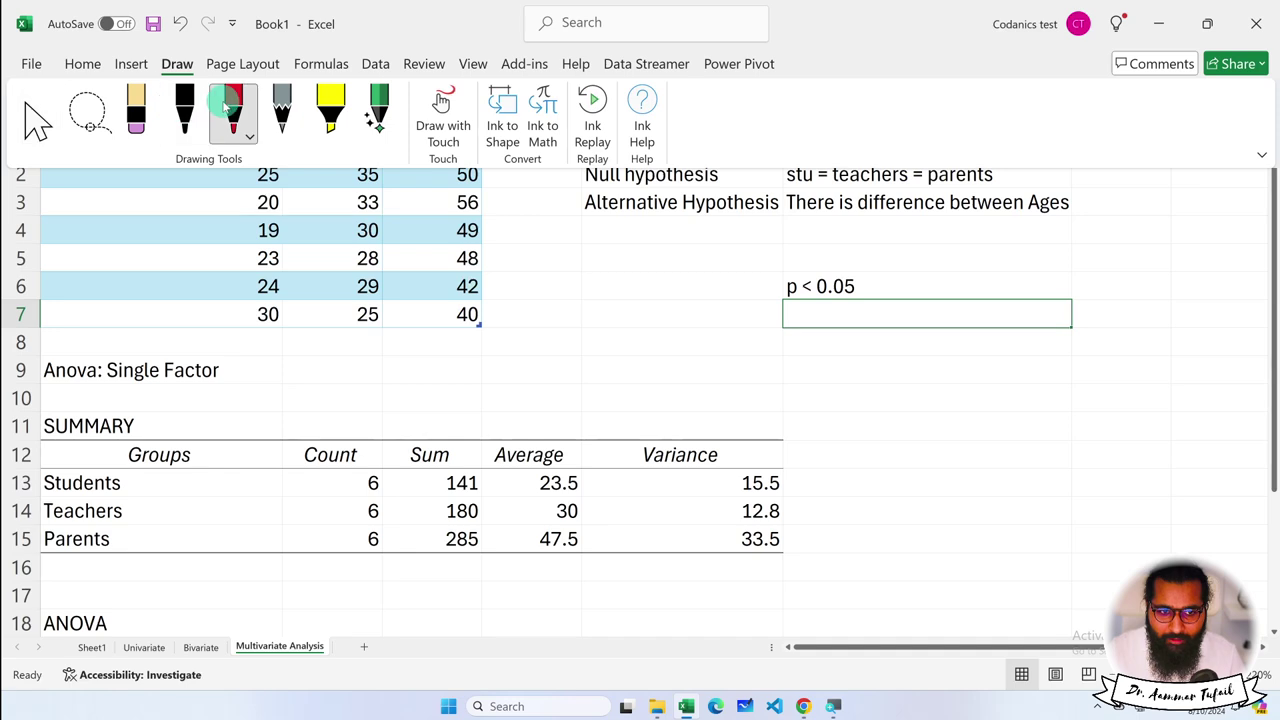
left_click_drag(592, 176, 993, 175)
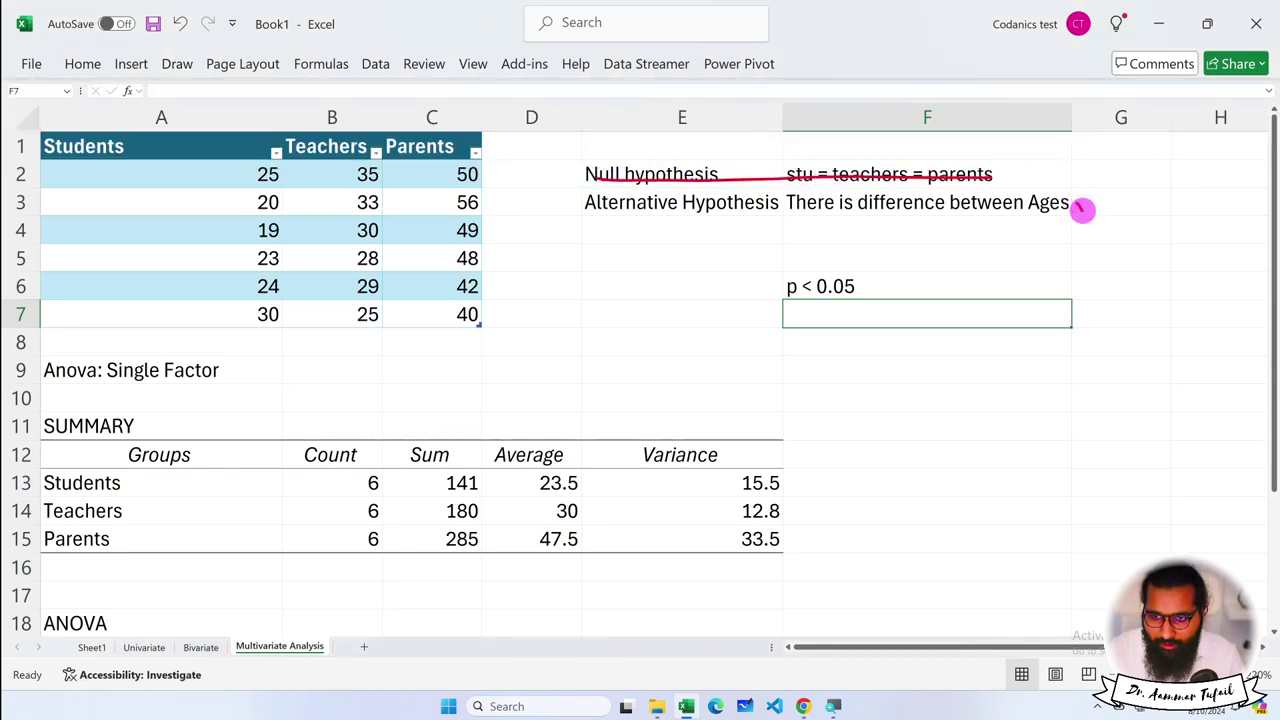
left_click_drag(1077, 204, 1103, 195)
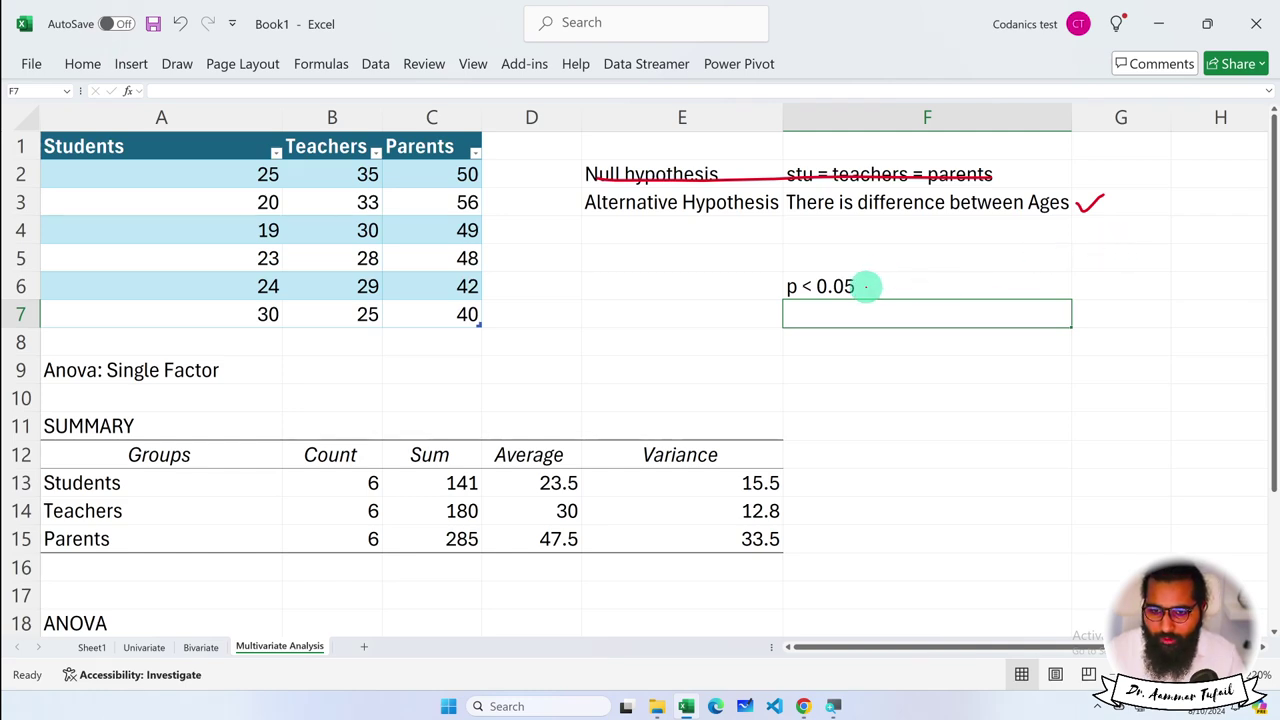
mouse_move(858, 287)
left_mouse_down()
mouse_move(1064, 269)
mouse_move(1022, 176)
left_mouse_up()
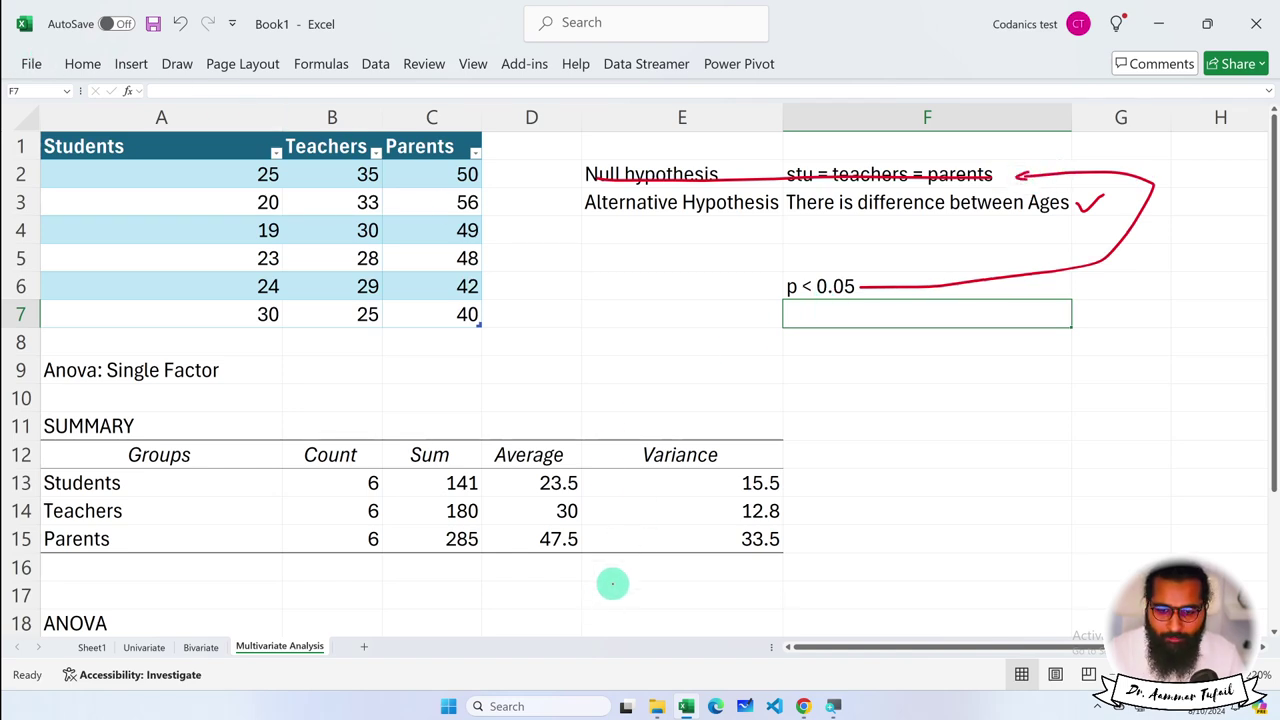
left_click(177, 60)
left_click(37, 115)
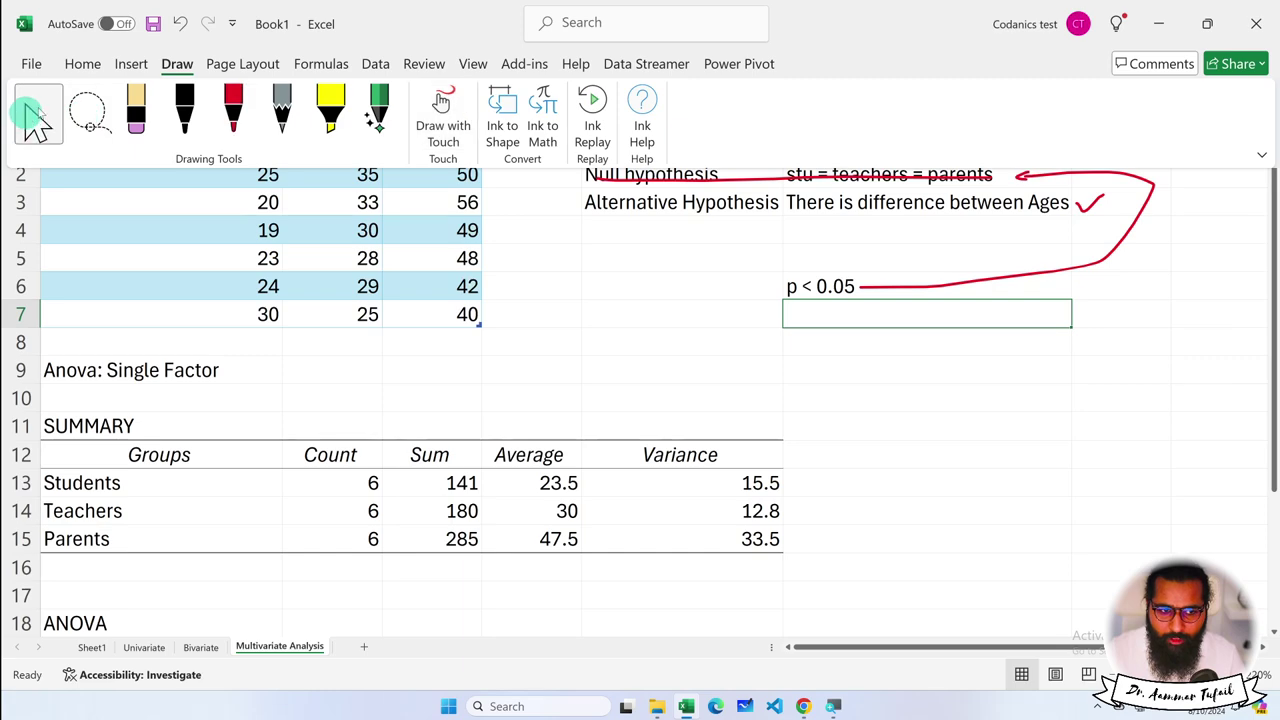
Open section 7.3 P-value in the ABC of Statistics book, highlight its explanation, then return to Excel
mouse_move(803, 706)
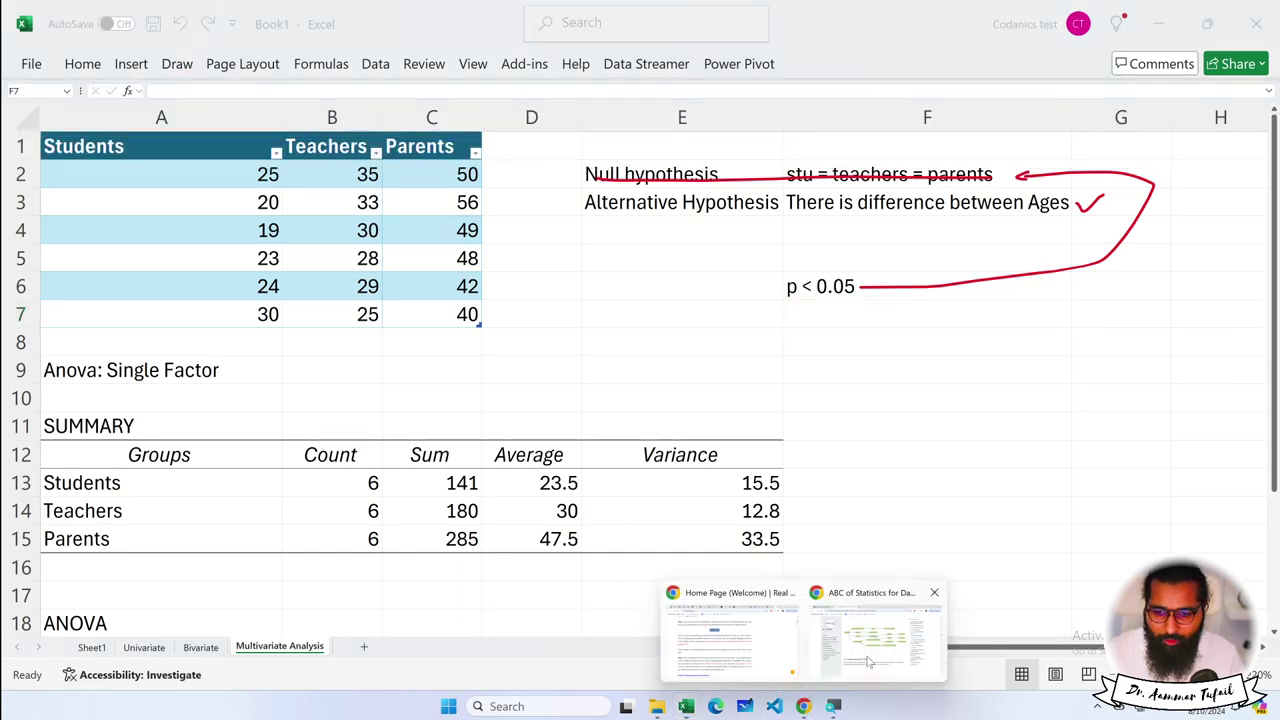
left_click(877, 625)
left_click(1045, 218)
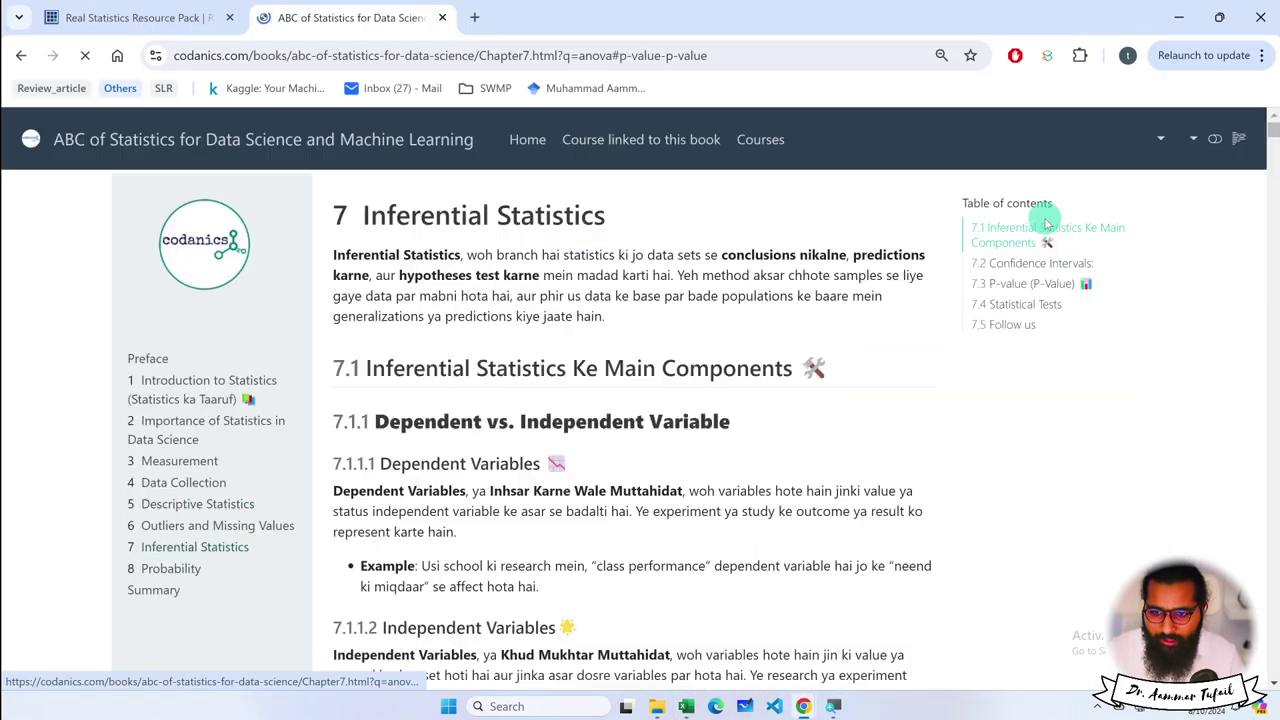
left_click_drag(337, 254, 673, 520)
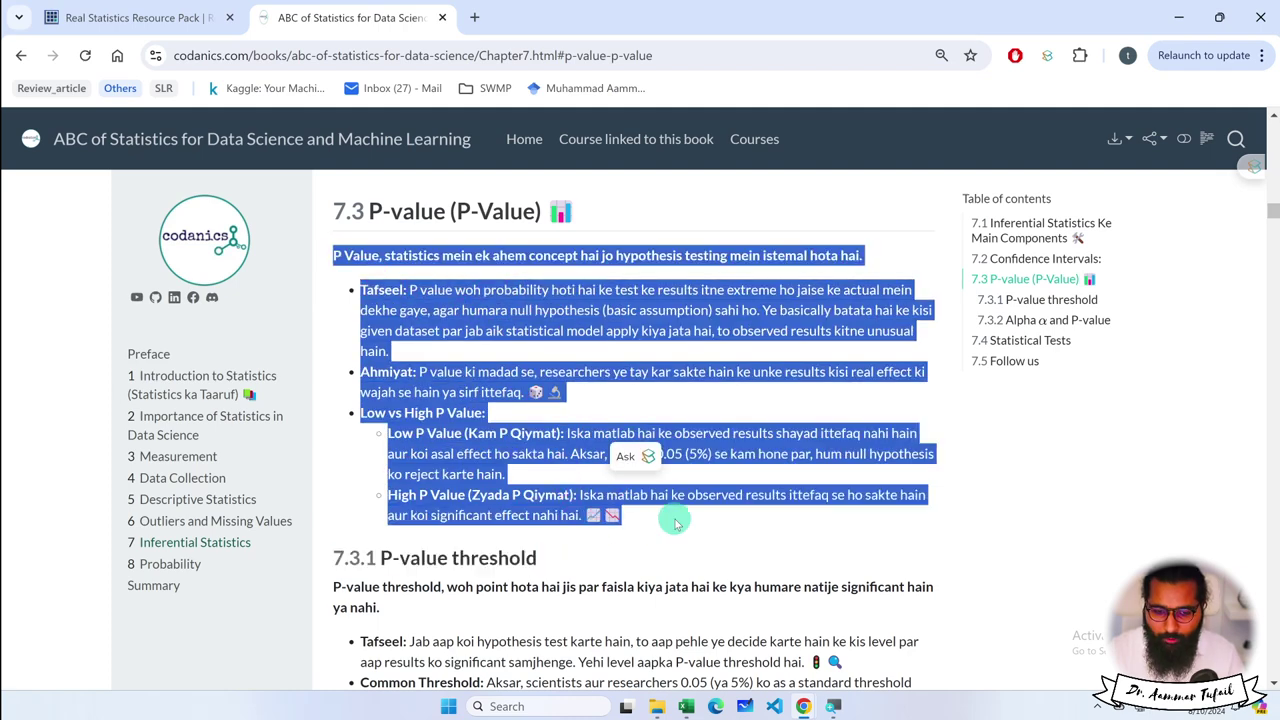
scroll(673, 520, "down", 3)
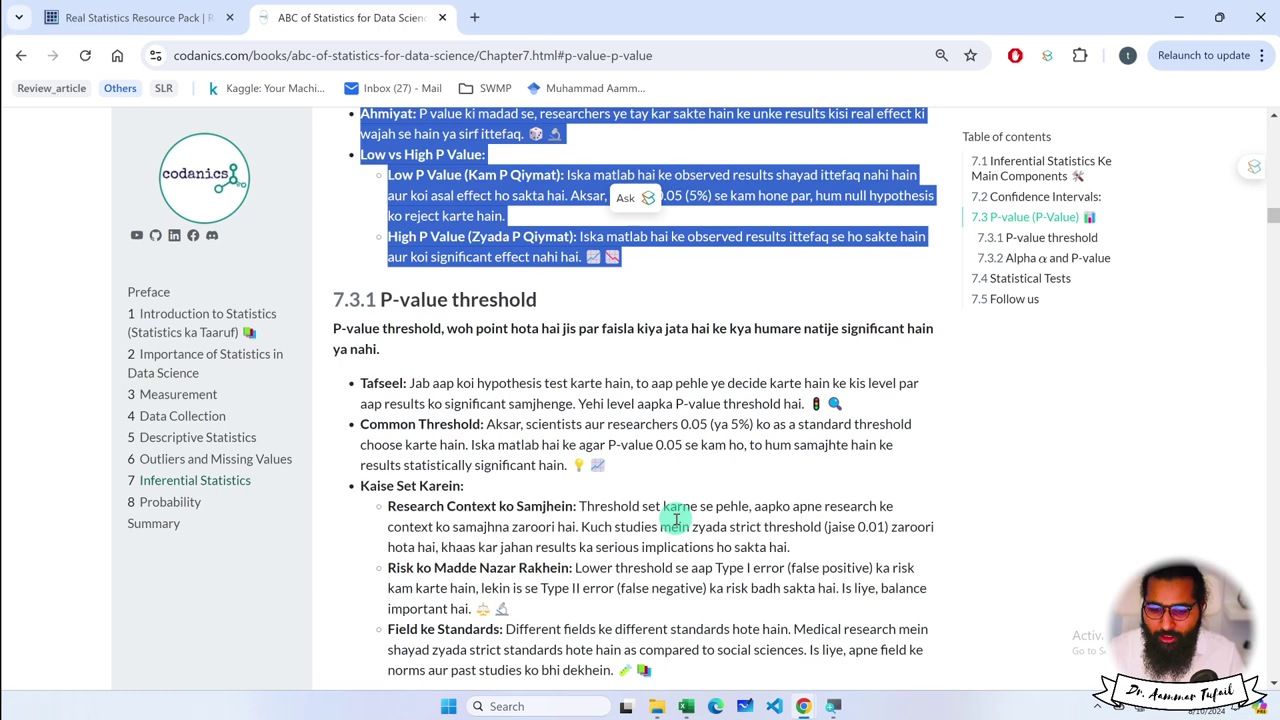
left_click(686, 706)
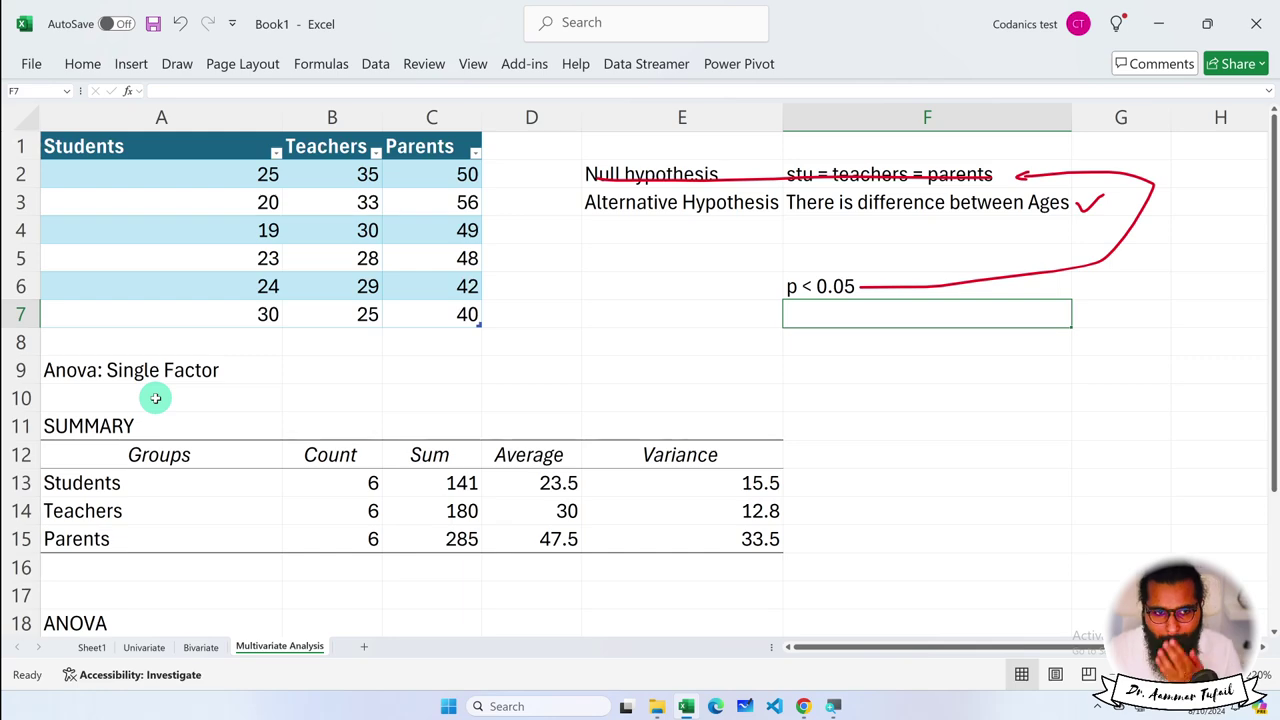
scroll(156, 398, "down", 1)
scroll(158, 385, "down", 3)
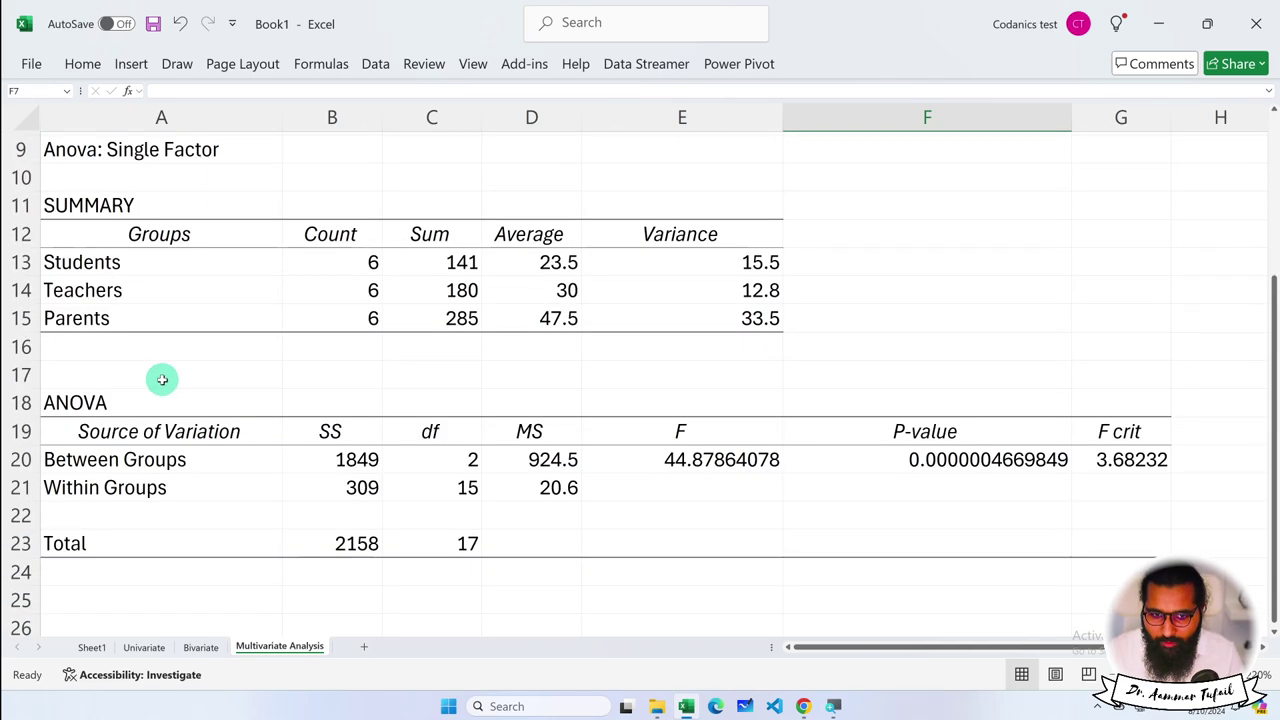
scroll(160, 380, "up", 3)
left_click(153, 145)
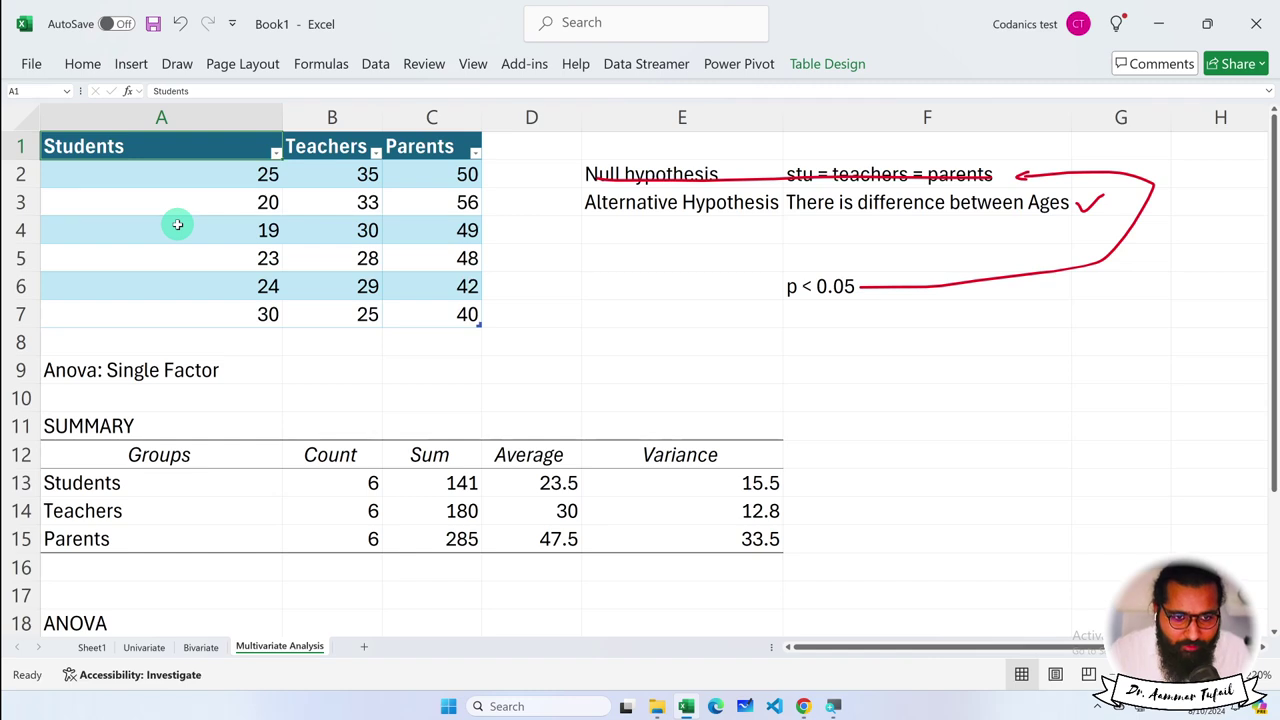
left_click(308, 145)
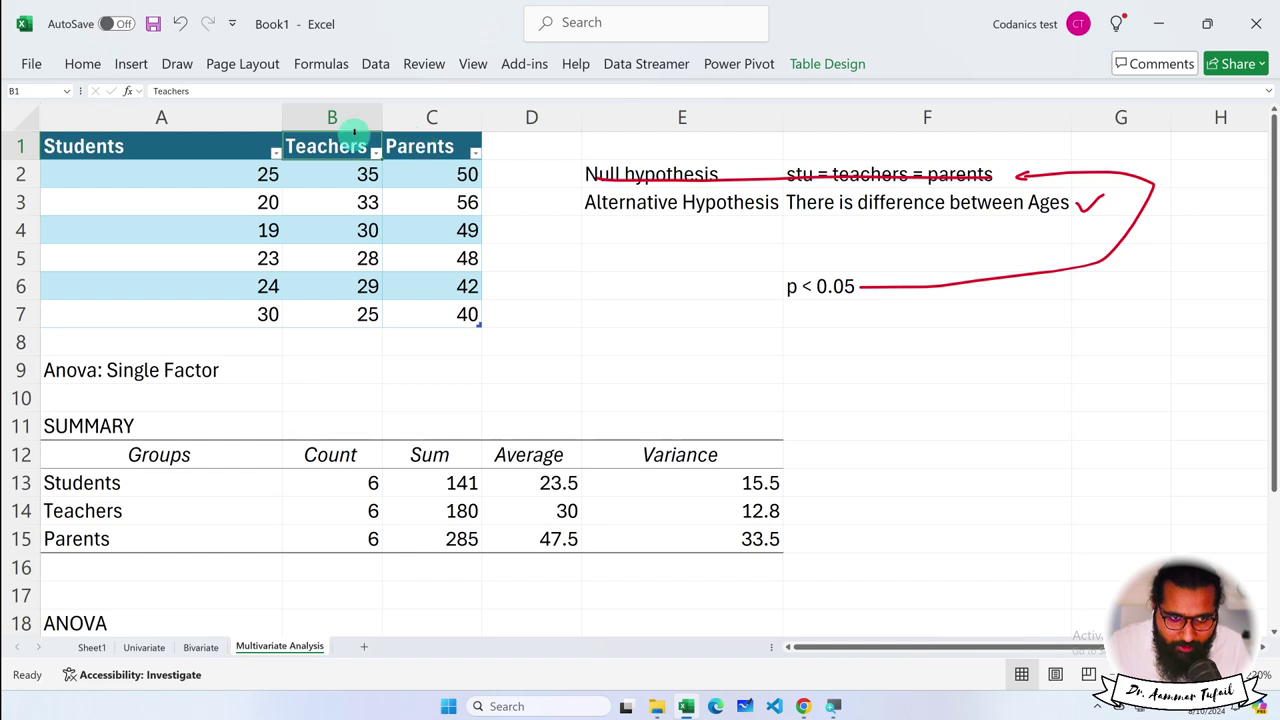
left_click(210, 148)
mouse_move(282, 120)
left_mouse_down()
mouse_move(155, 124)
mouse_move(186, 110)
mouse_move(306, 110)
left_mouse_up()
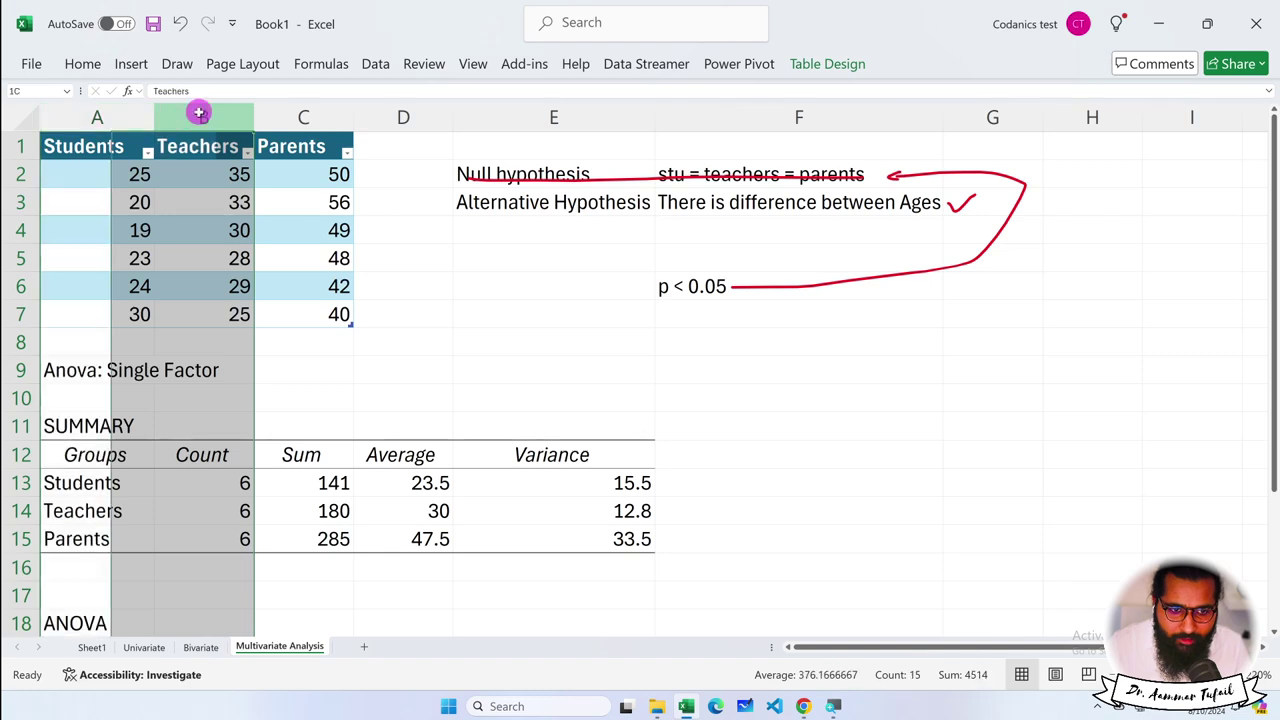
left_click_drag(131, 118, 284, 117)
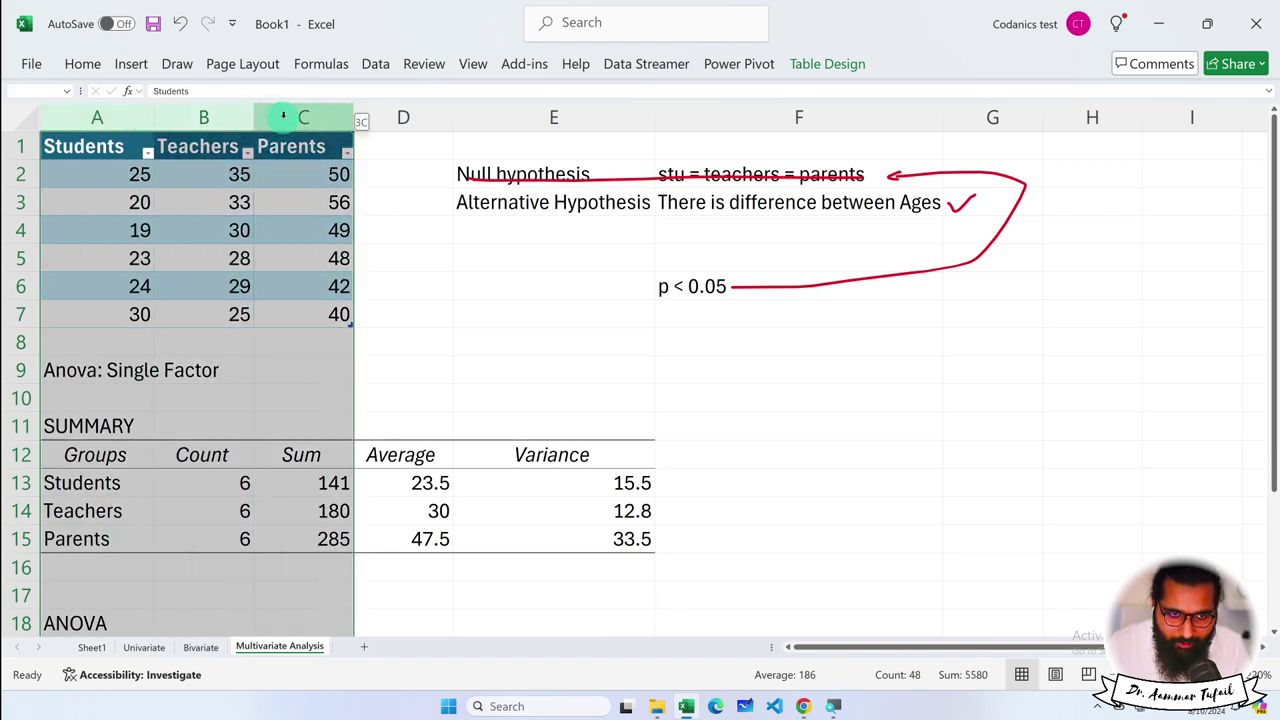
left_click(948, 348)
Enter the group letters A, B and C in G8, H8 and I8
type("A")
left_click(1110, 346)
type("B")
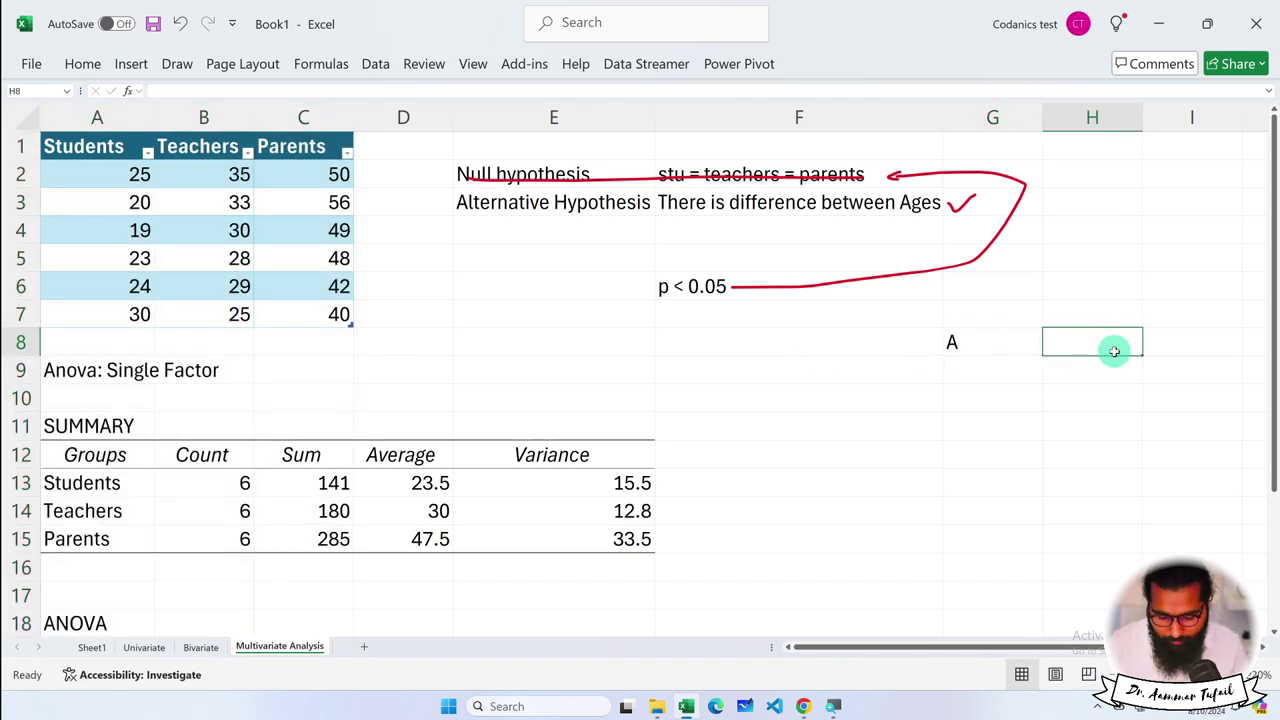
left_click(1190, 349)
type("C")
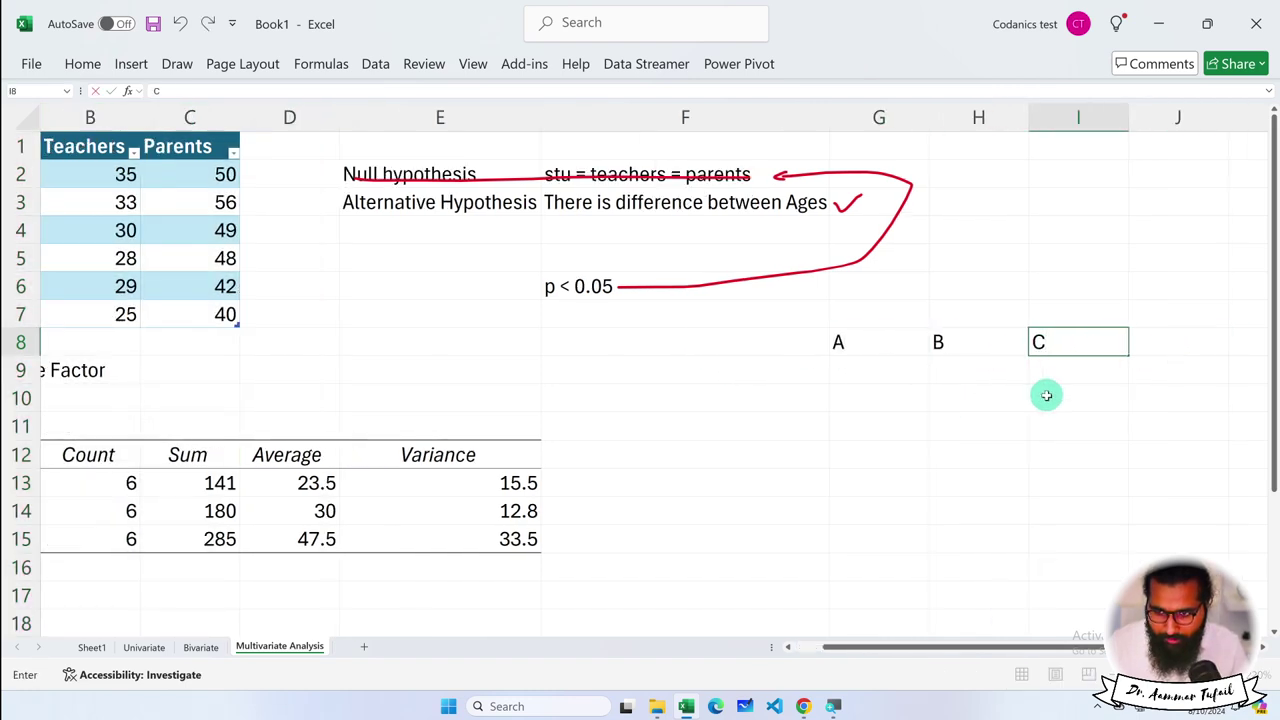
scroll(1046, 394, "right", 3)
left_click(714, 448)
Enter Students, Teachers and Parents beneath them in G9:I9
left_click(663, 373)
type("Students")
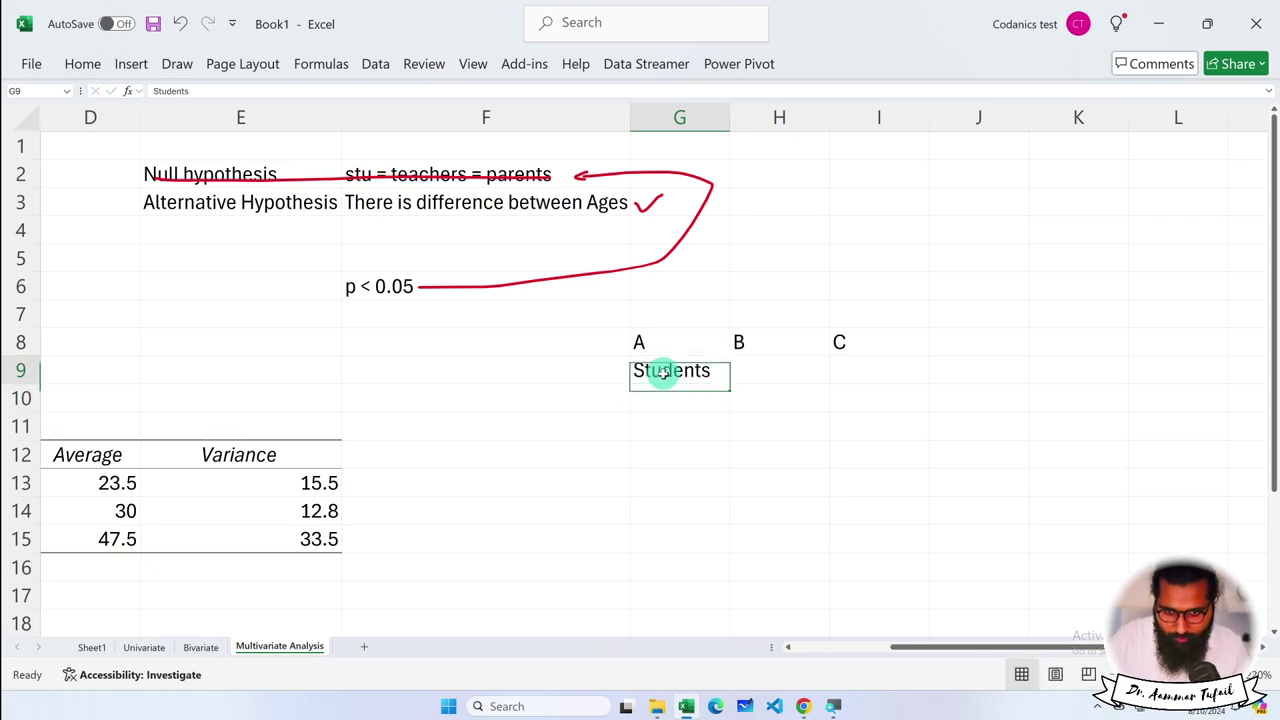
key("Tab")
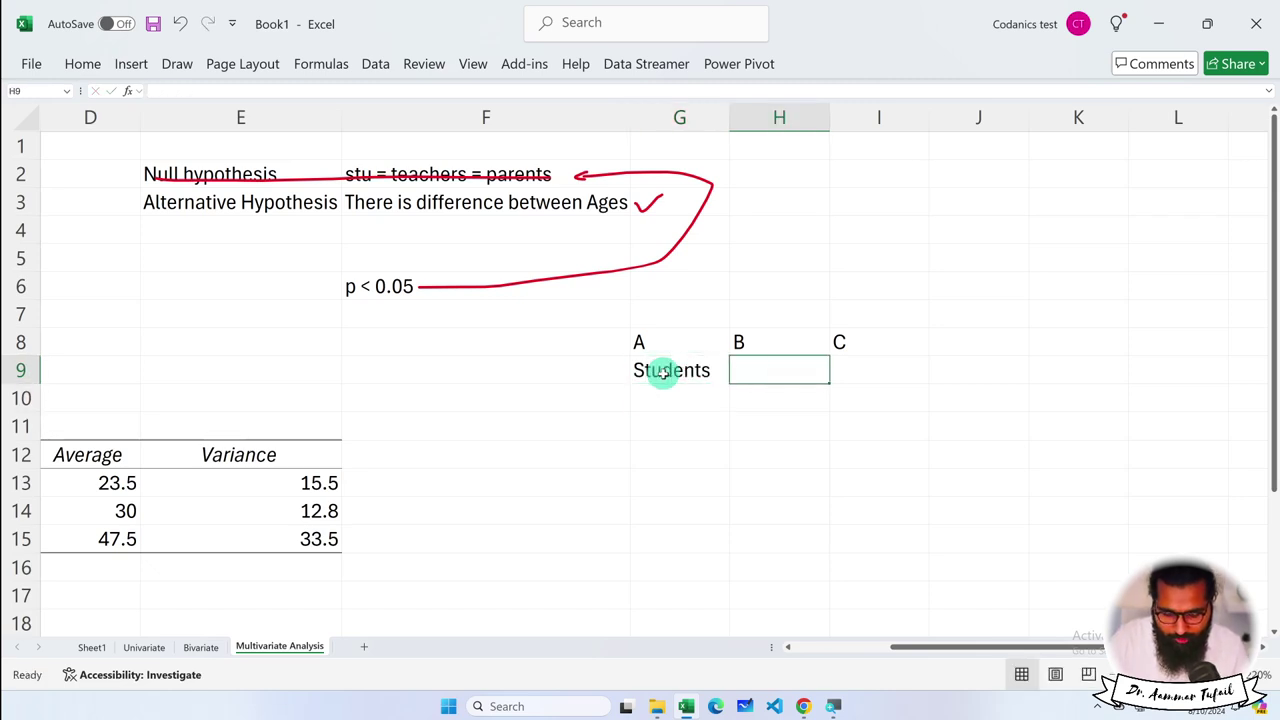
type("Teachers")
key("Tab")
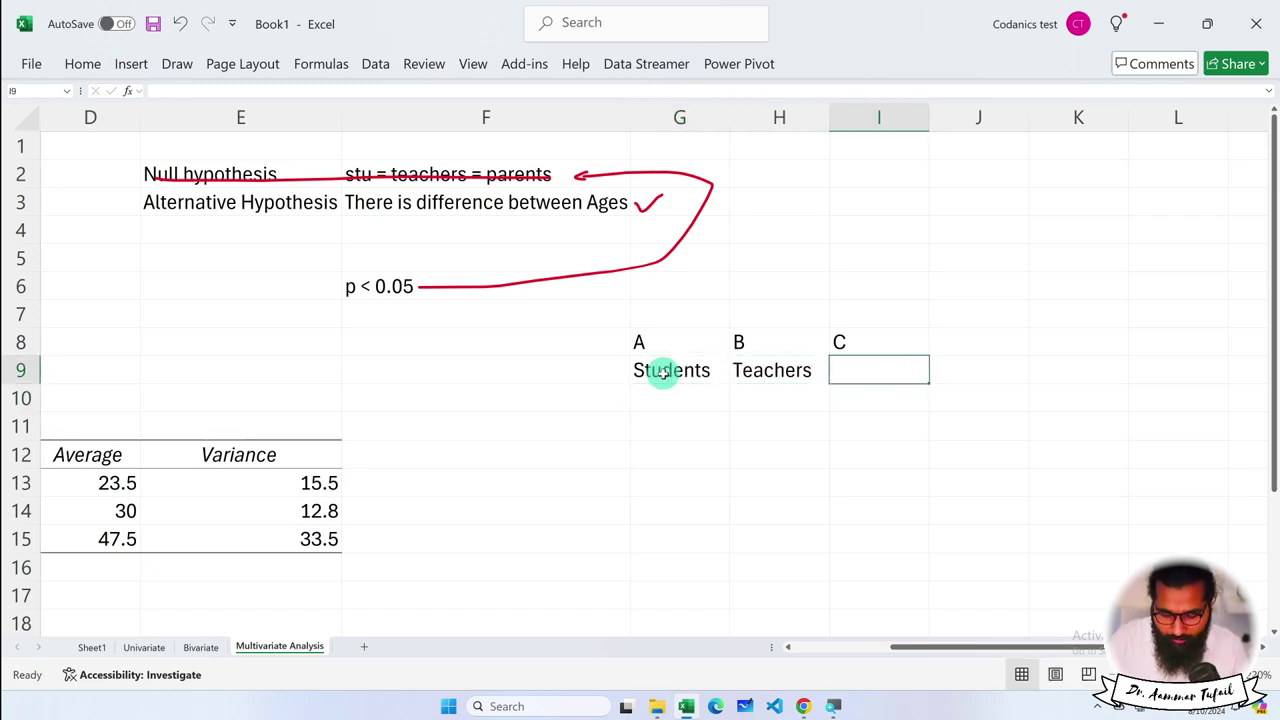
type("Paresnt")
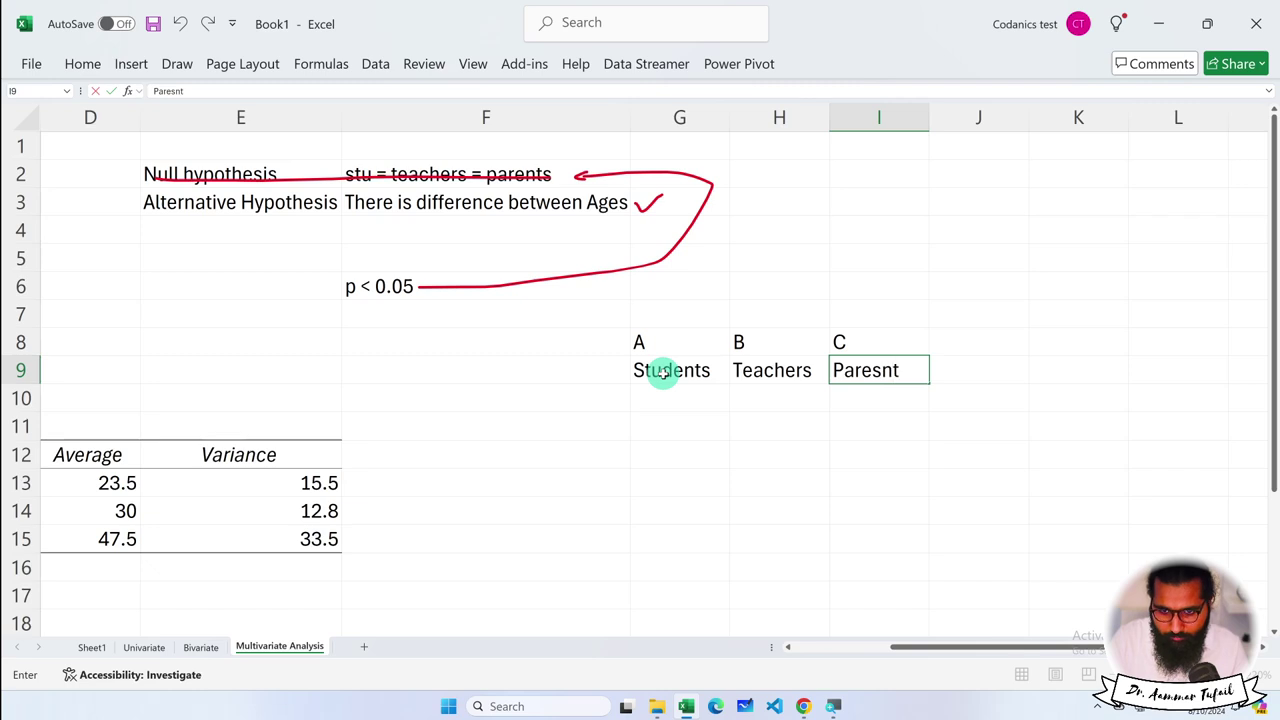
key("BackSpace")
key("BackSpace")
key("BackSpace")
type("nts")
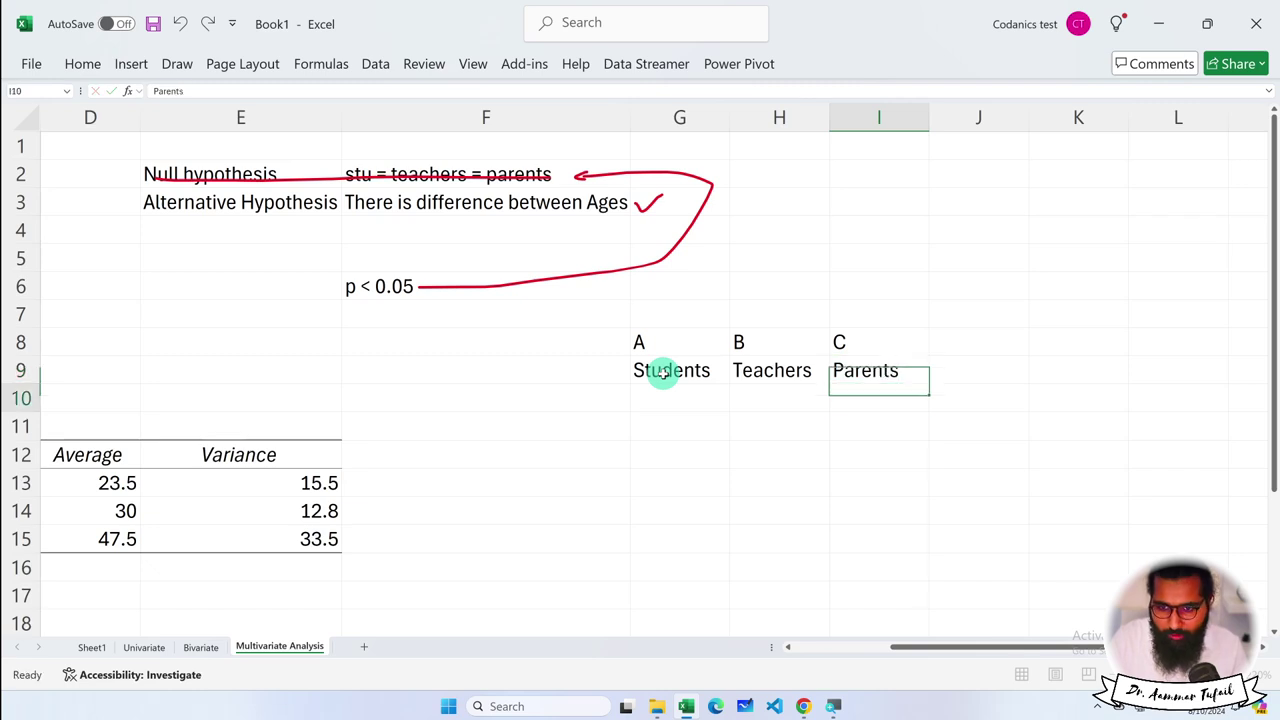
key("Return")
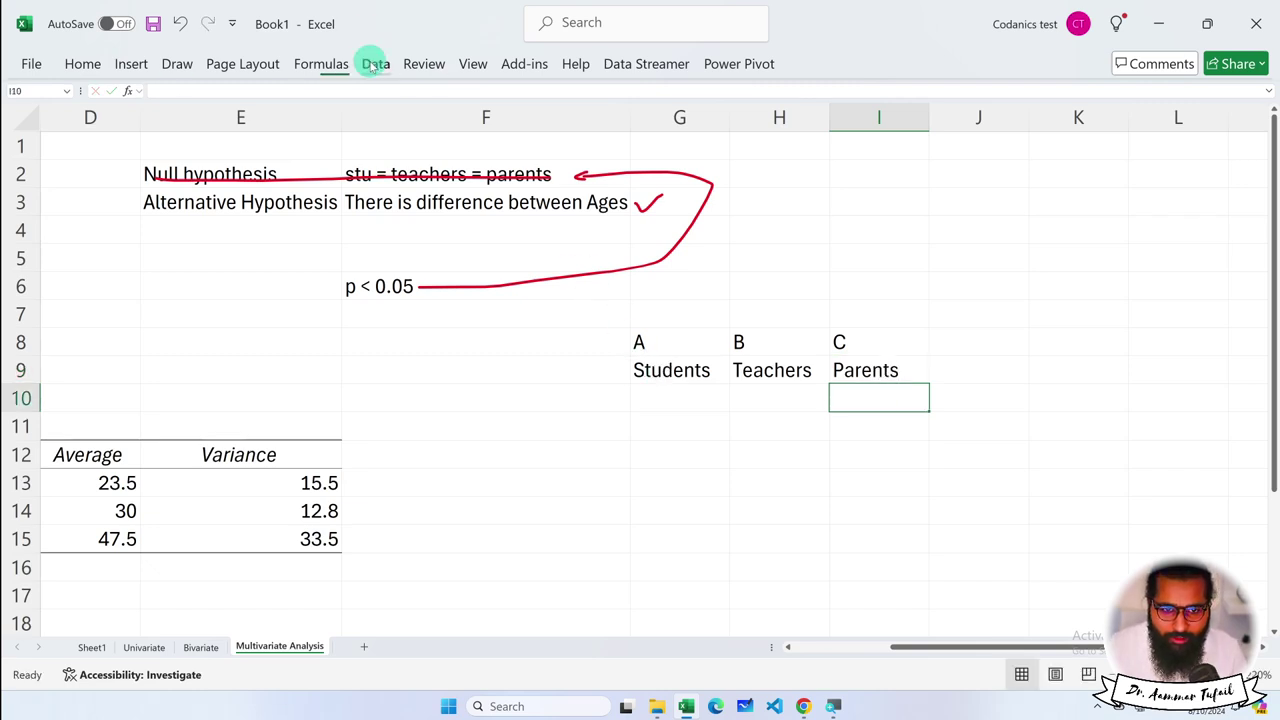
left_click(374, 63)
With the red pen, draw arcs linking group A to B and over to C
left_click(177, 63)
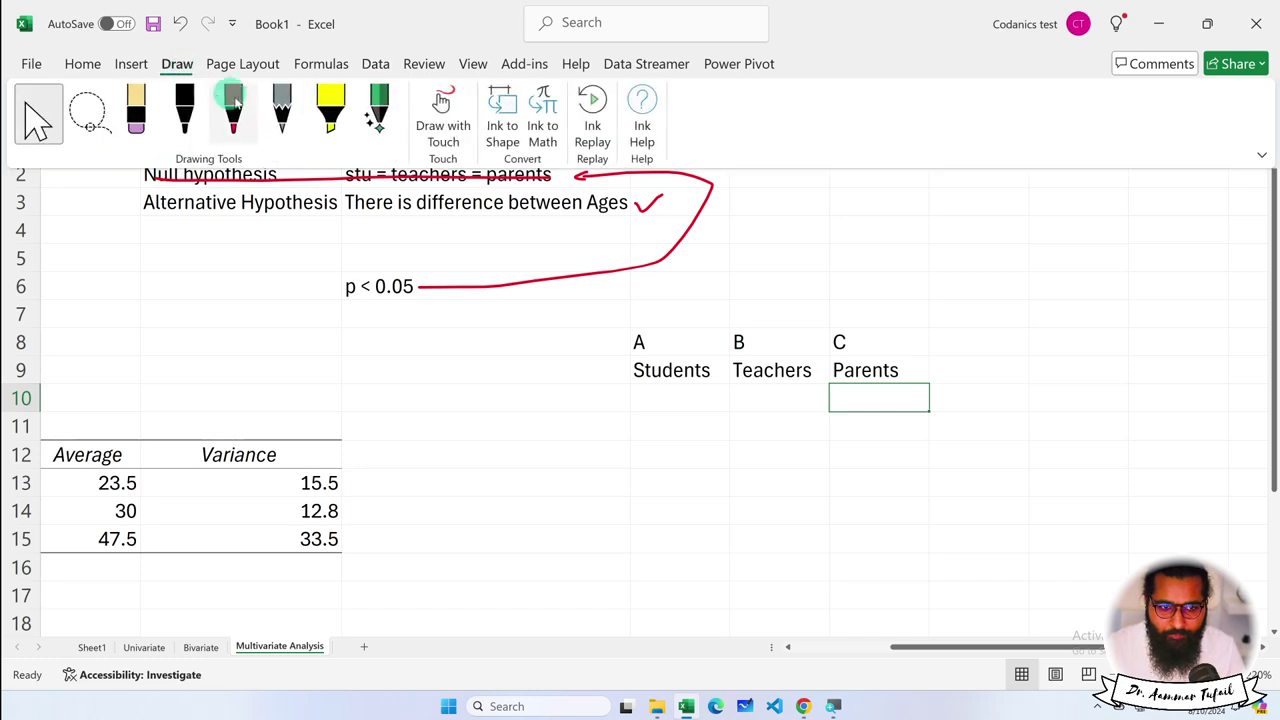
left_click(233, 110)
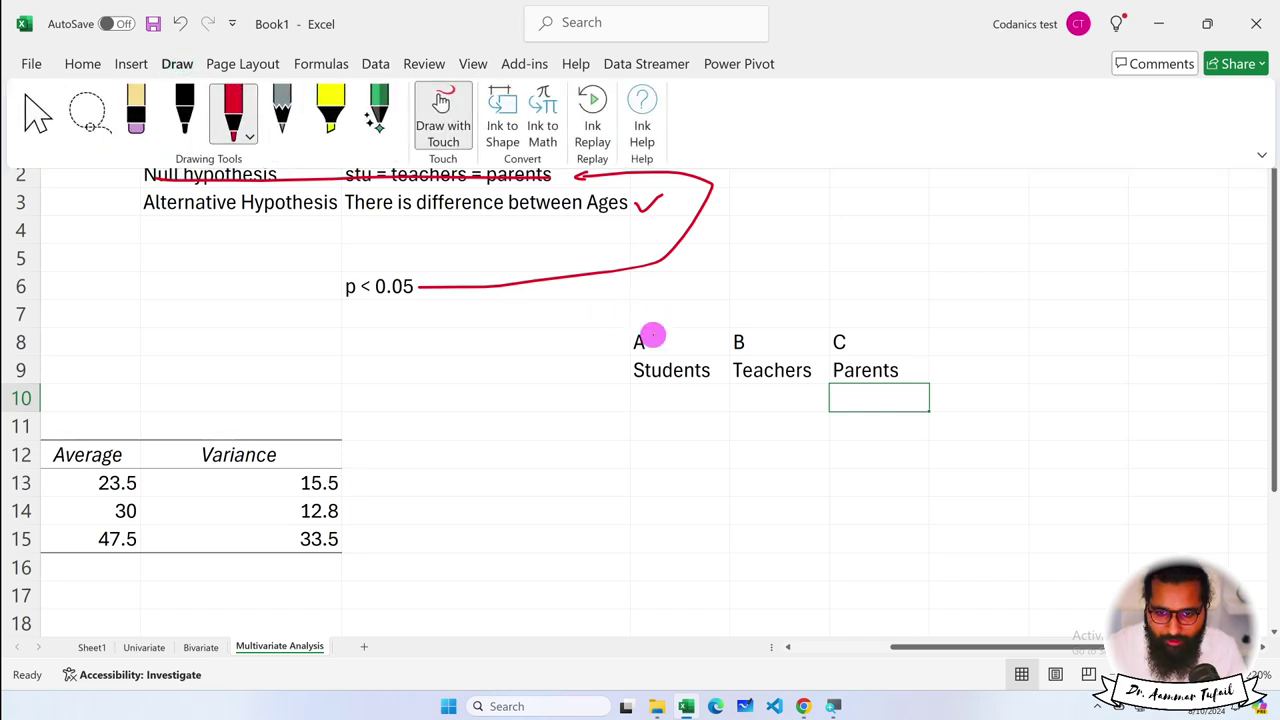
left_click_drag(652, 336, 758, 328)
left_click_drag(685, 313, 857, 322)
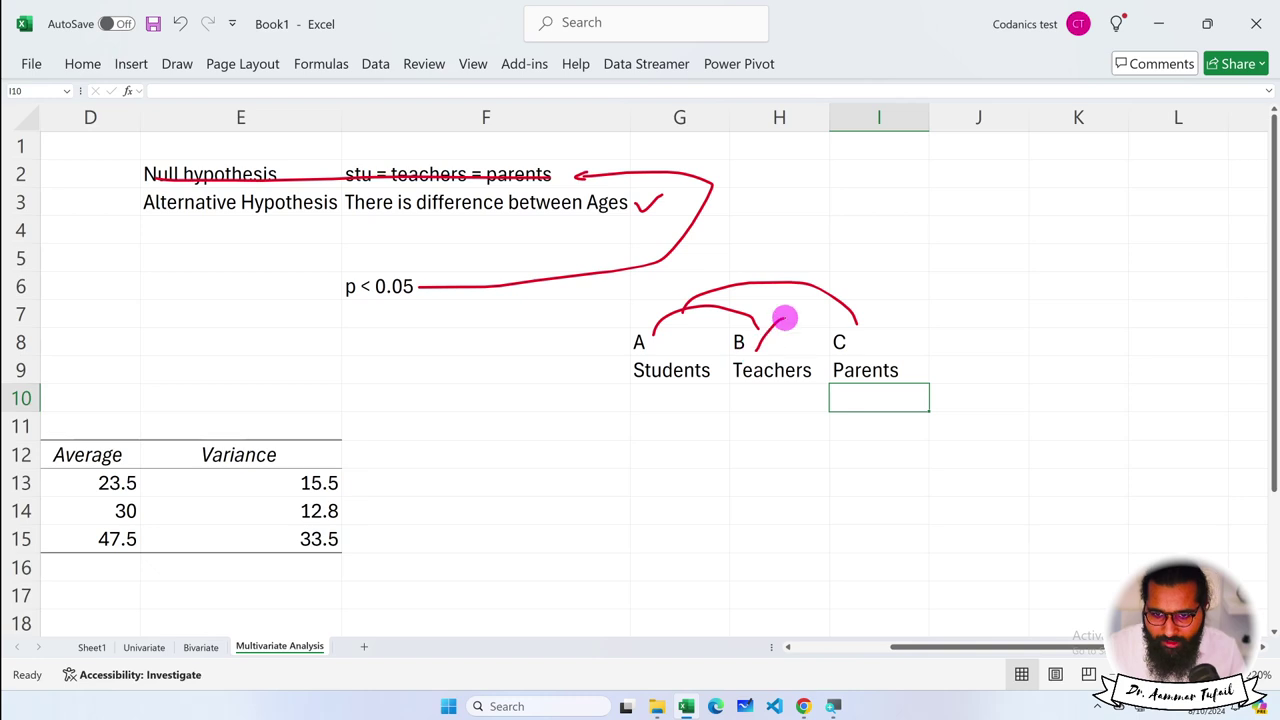
Handwrite 't. test' below the groups and underline it
left_click(82, 63)
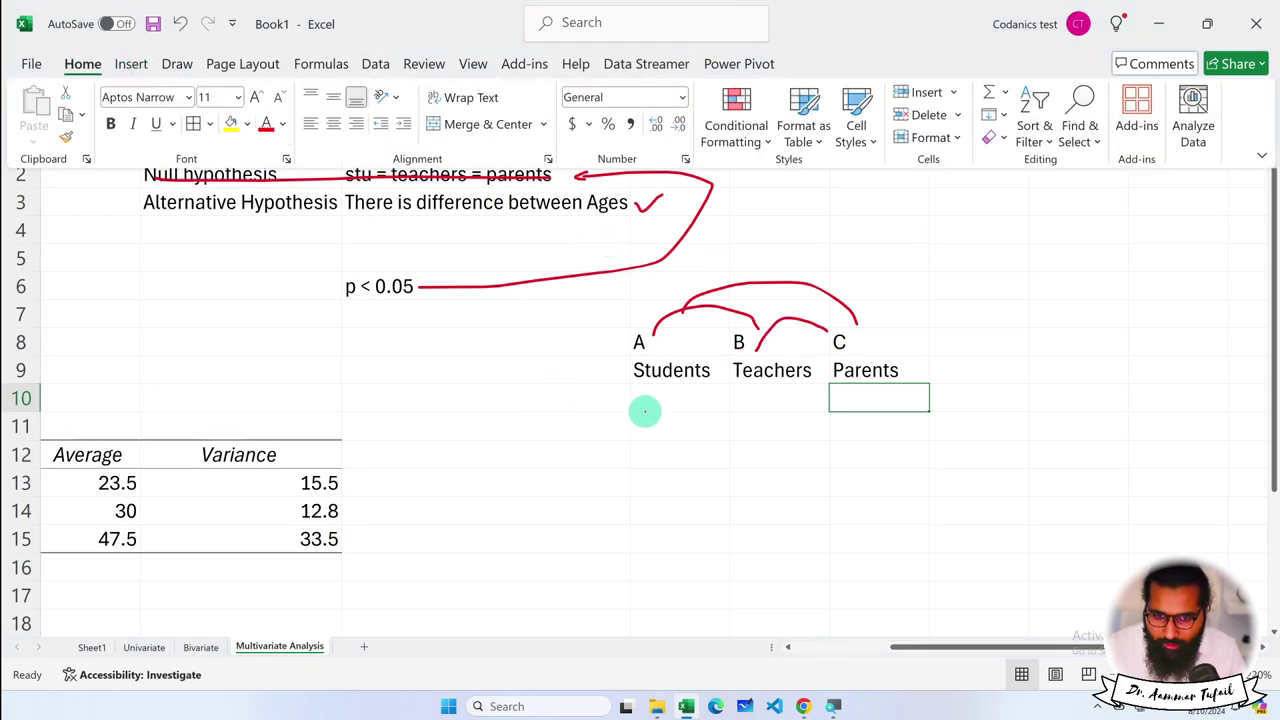
left_click_drag(646, 425, 650, 456)
mouse_move(687, 418)
left_mouse_down()
mouse_move(690, 457)
mouse_move(752, 458)
left_mouse_up()
left_click_drag(651, 482, 772, 473)
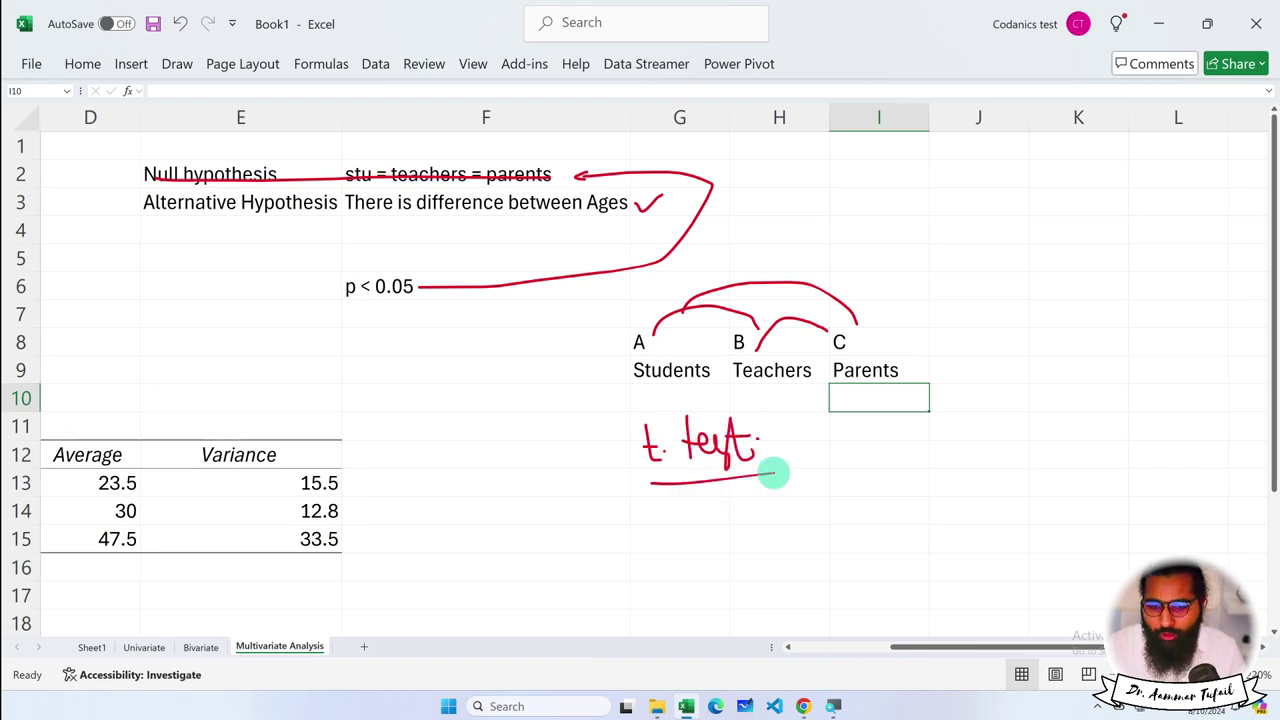
left_click(133, 66)
left_click(83, 63)
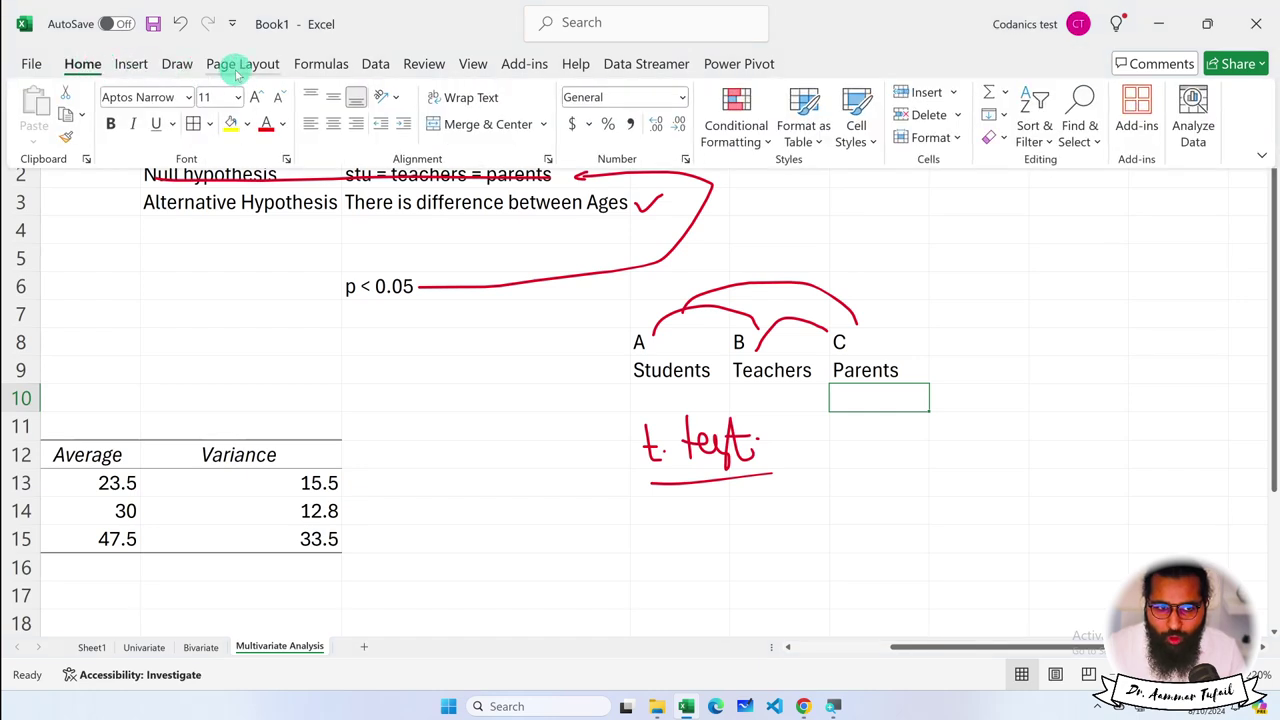
left_click(178, 64)
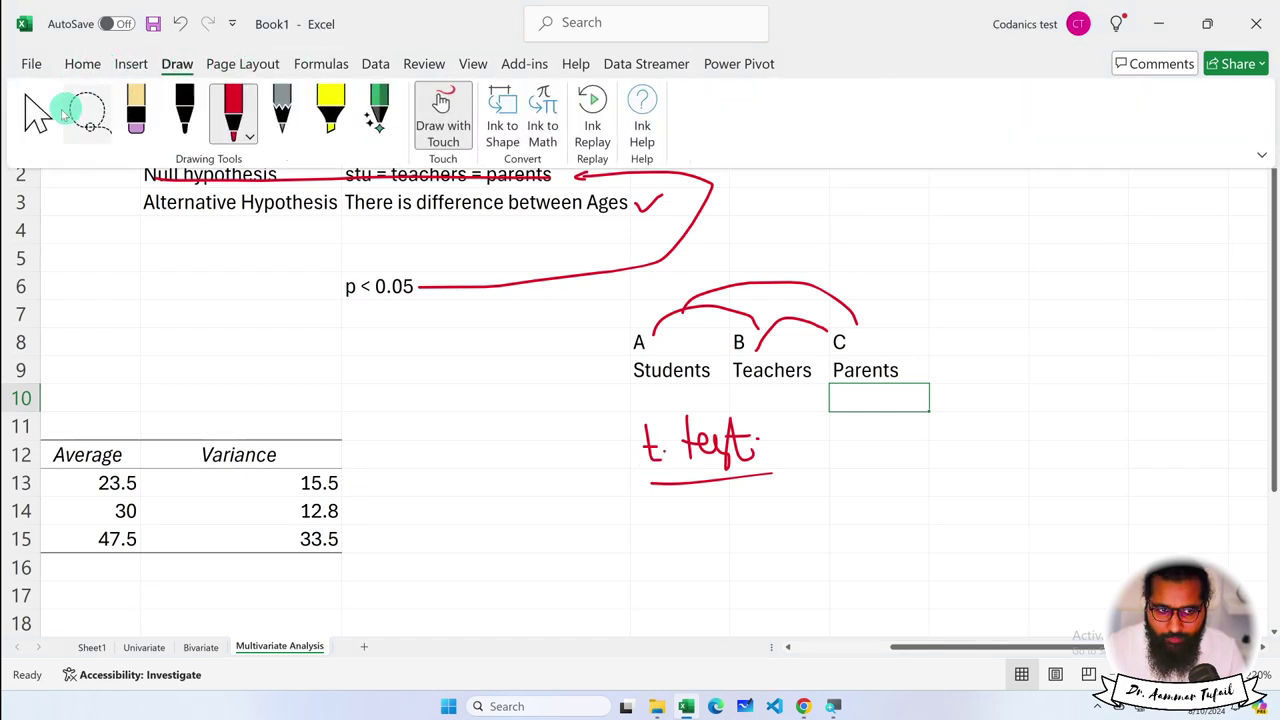
Type PostHoc Tests in G15, move it to H11, and autofit columns G and H
left_click(660, 527)
left_click(665, 535)
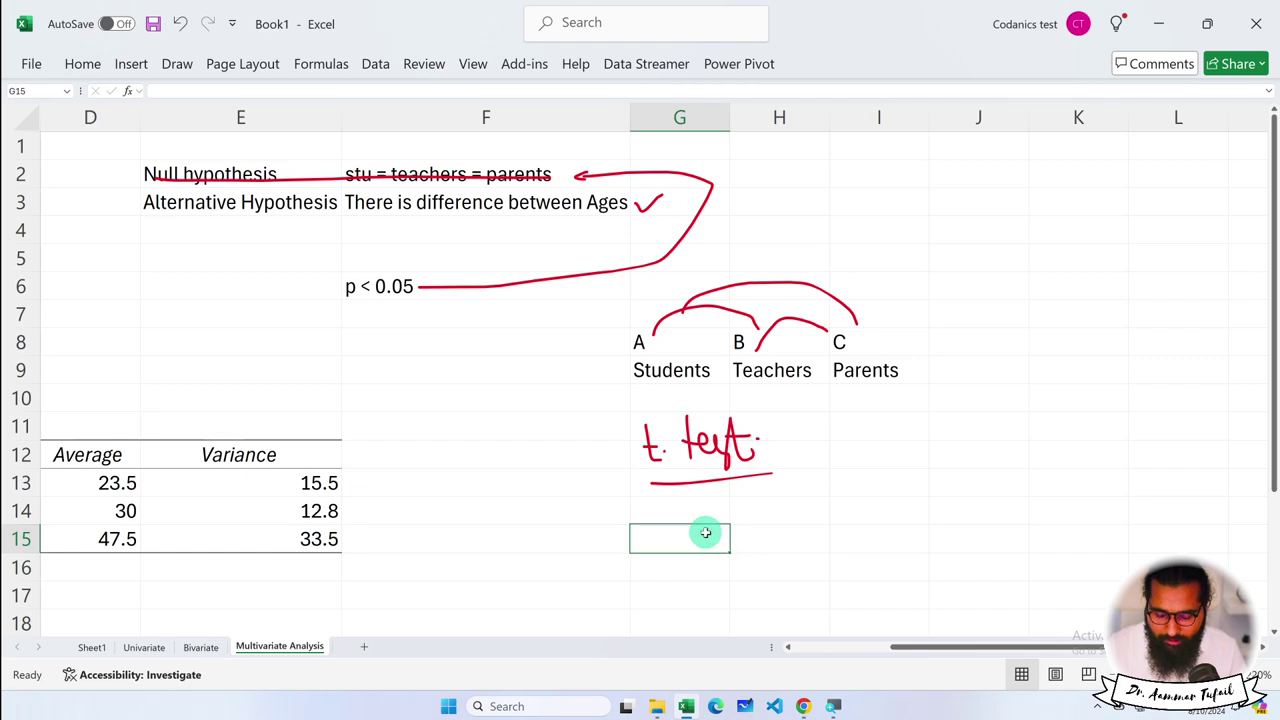
type("PostHoc")
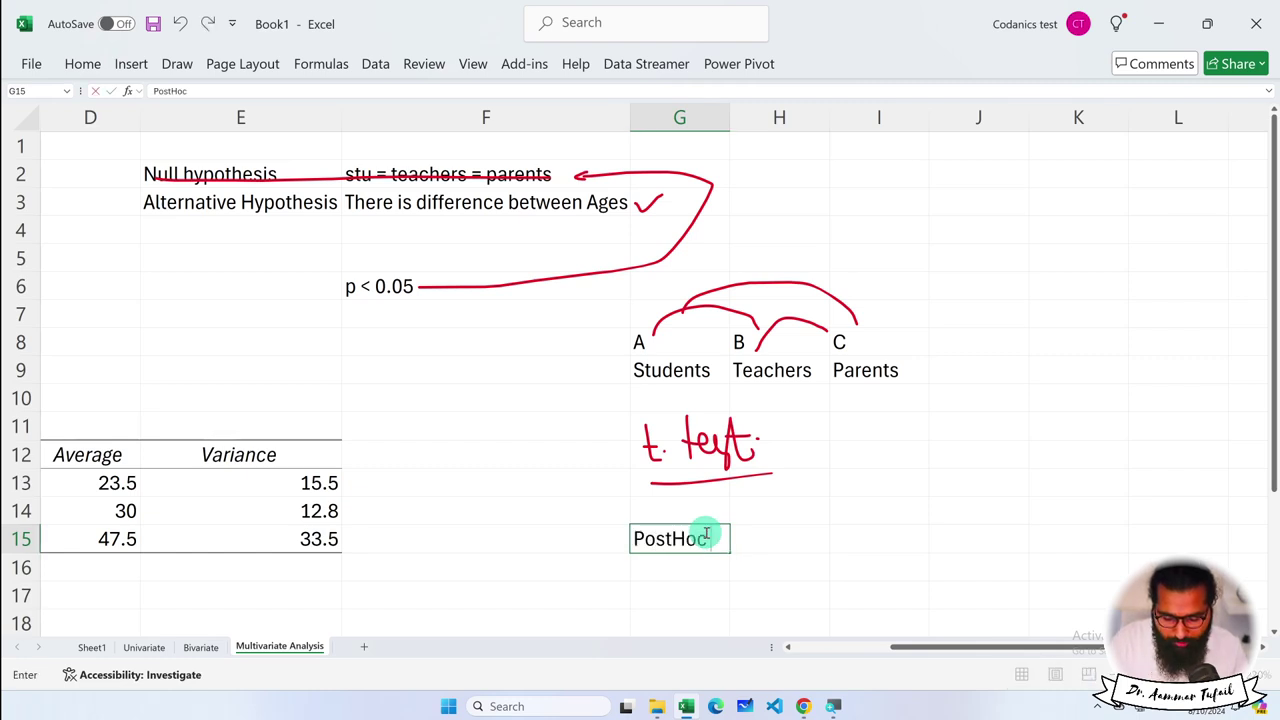
type(" Test")
key("Return")
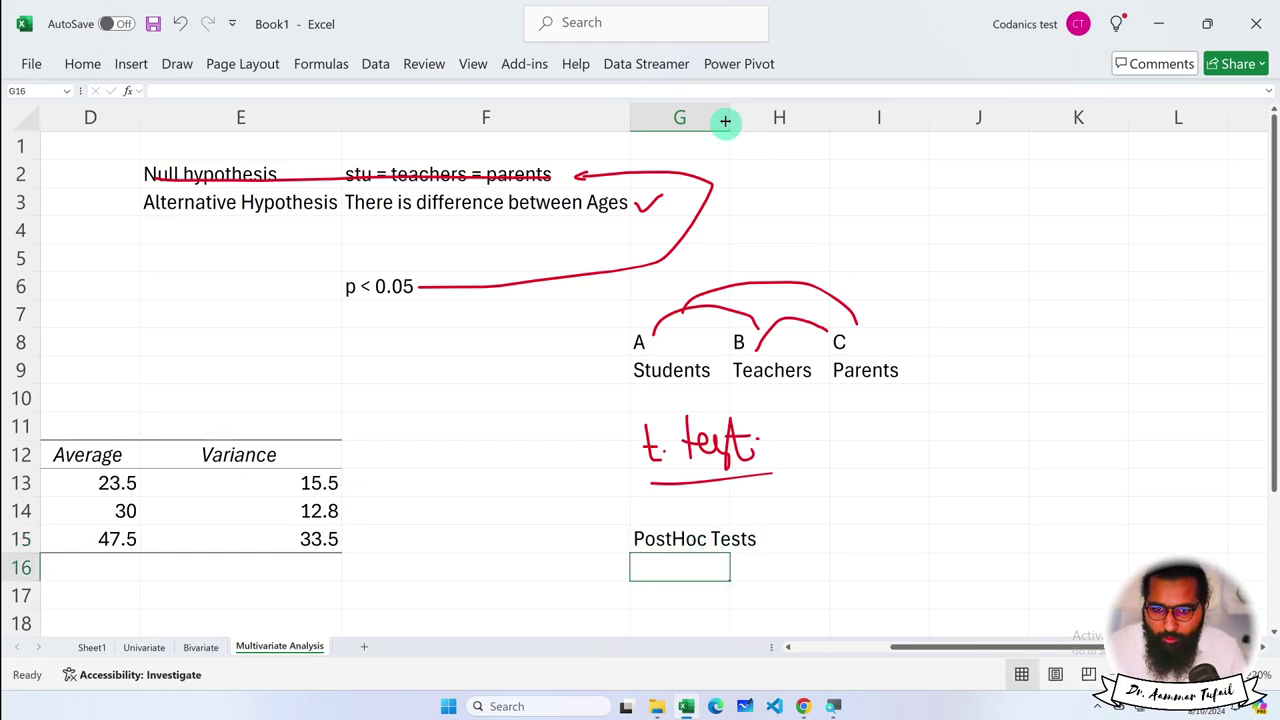
double_click(729, 117)
scroll(823, 499, "down", 1)
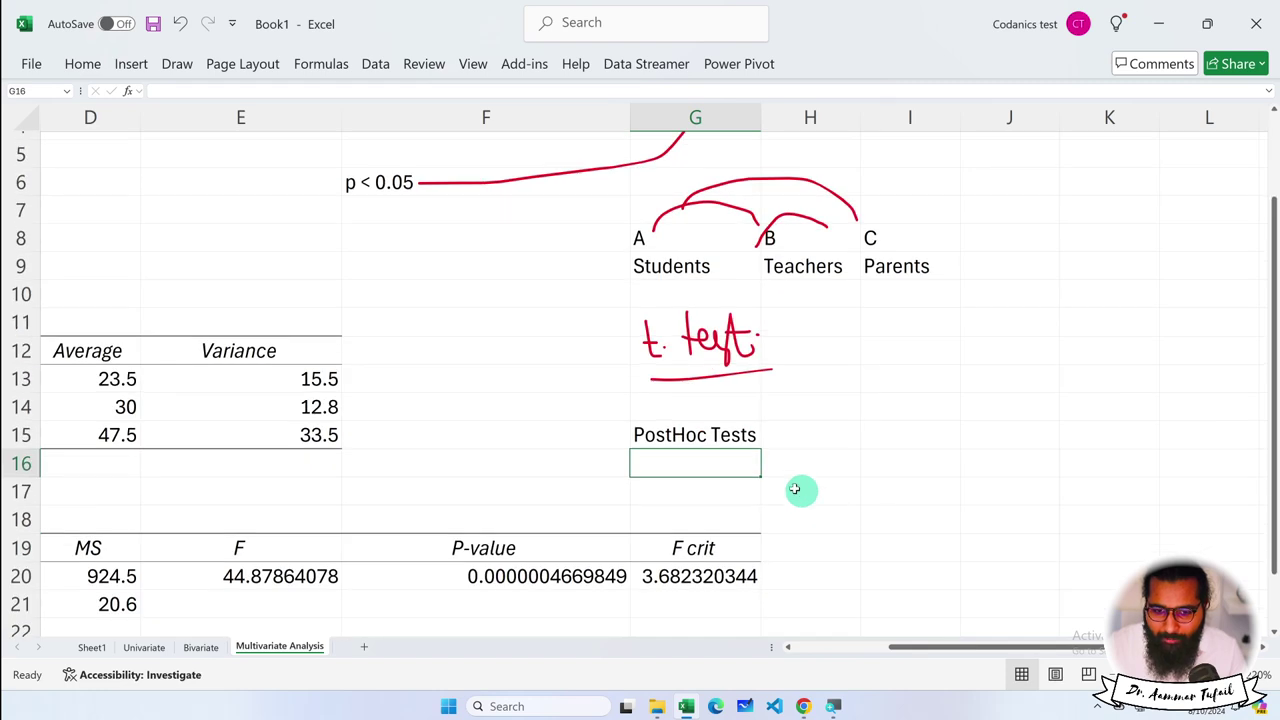
left_click(714, 435)
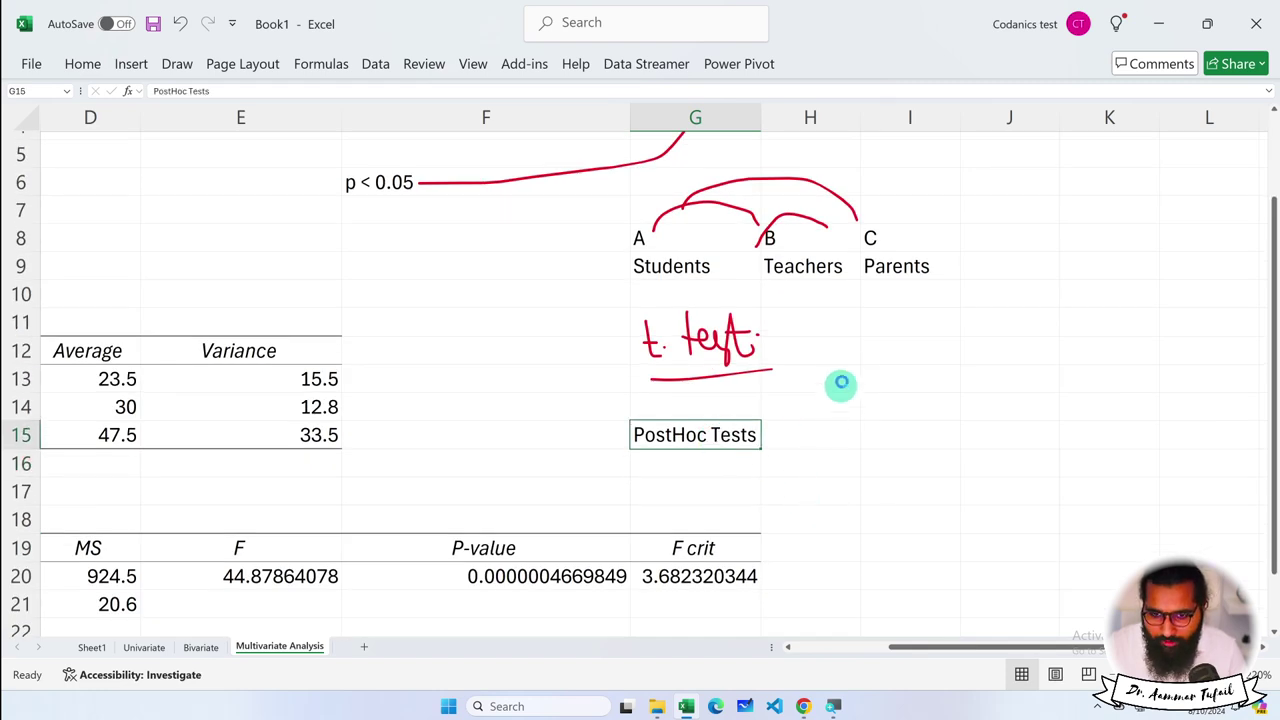
key("ctrl+c")
left_click(830, 322)
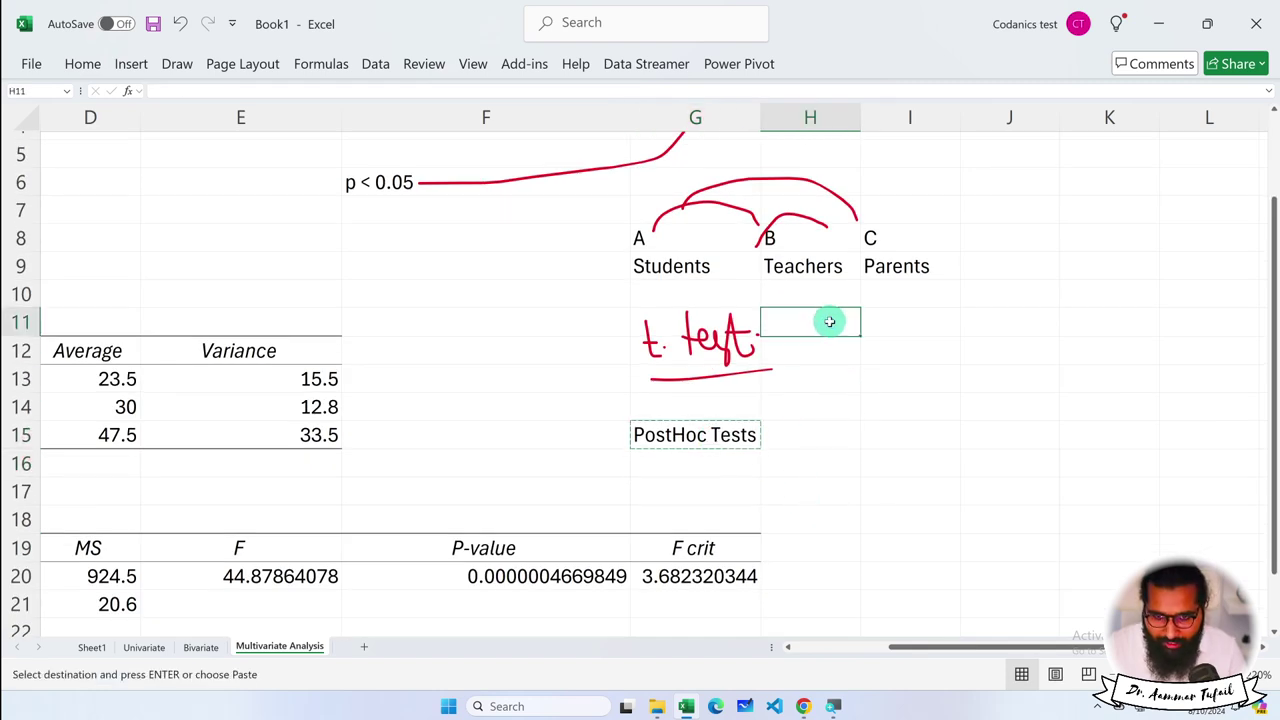
key("ctrl+v")
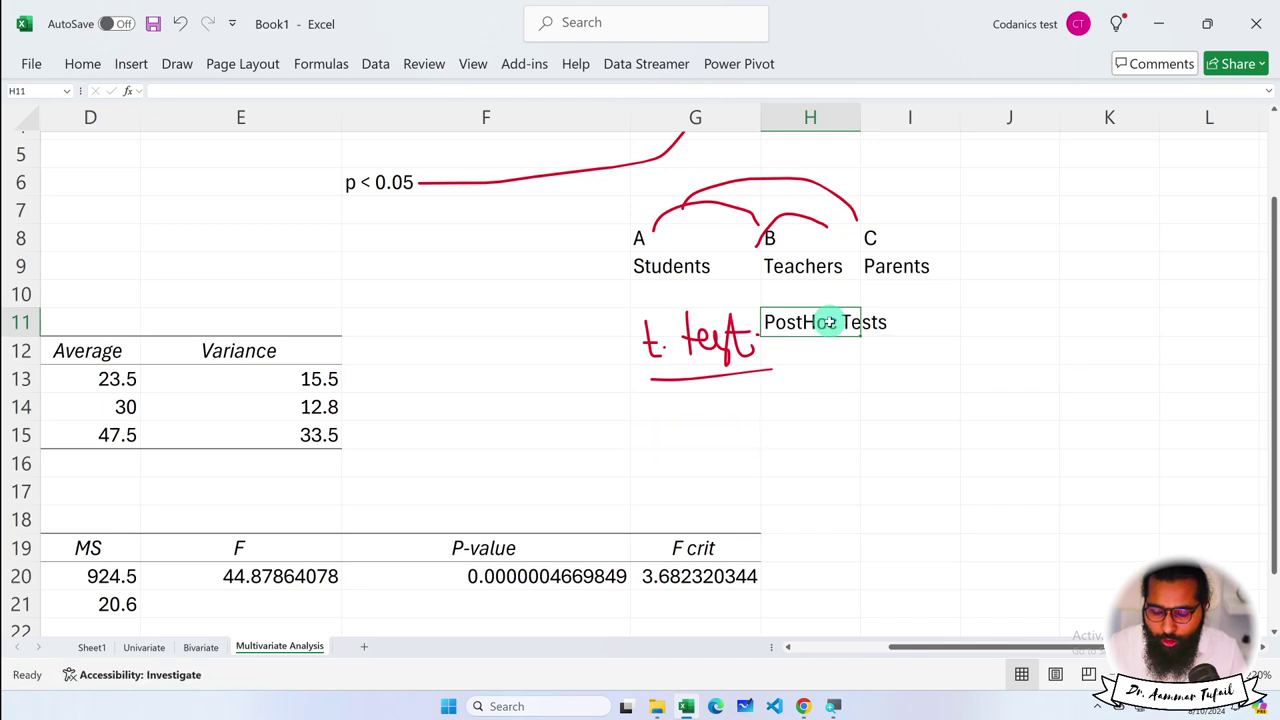
double_click(860, 118)
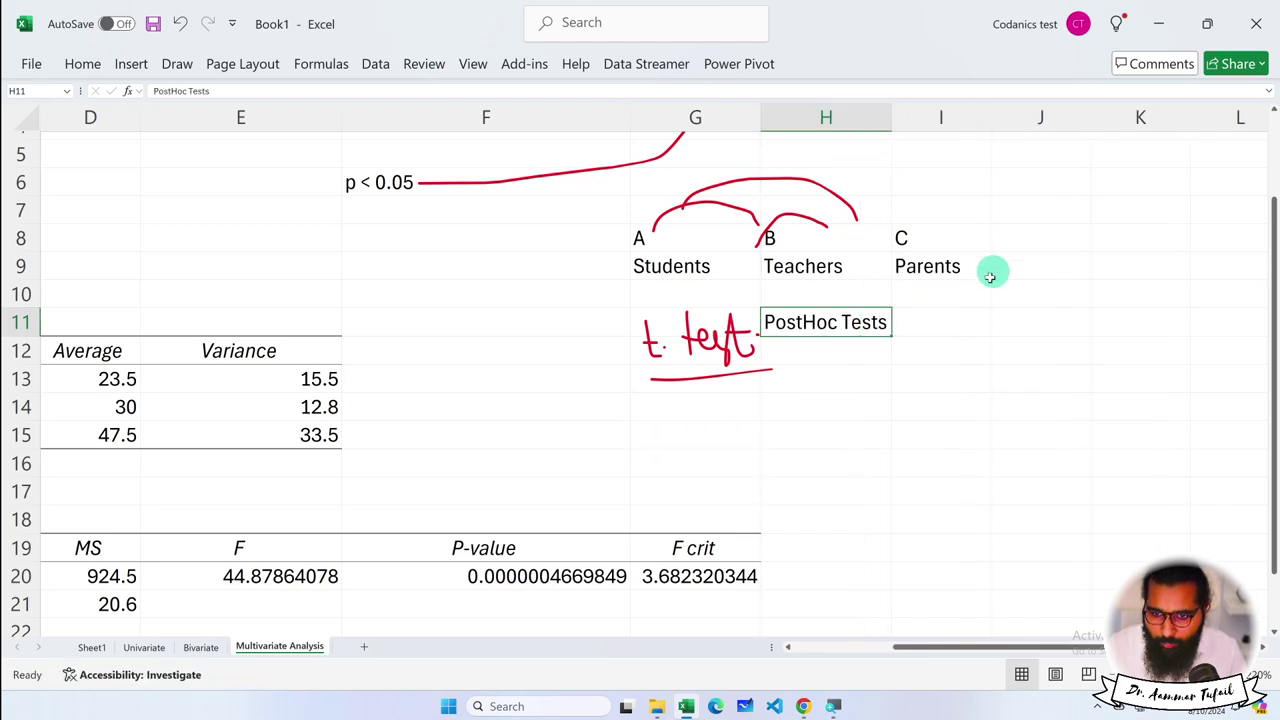
List Tukey's HSD in I11 and Dunken in I12
left_click(932, 323)
type("Y")
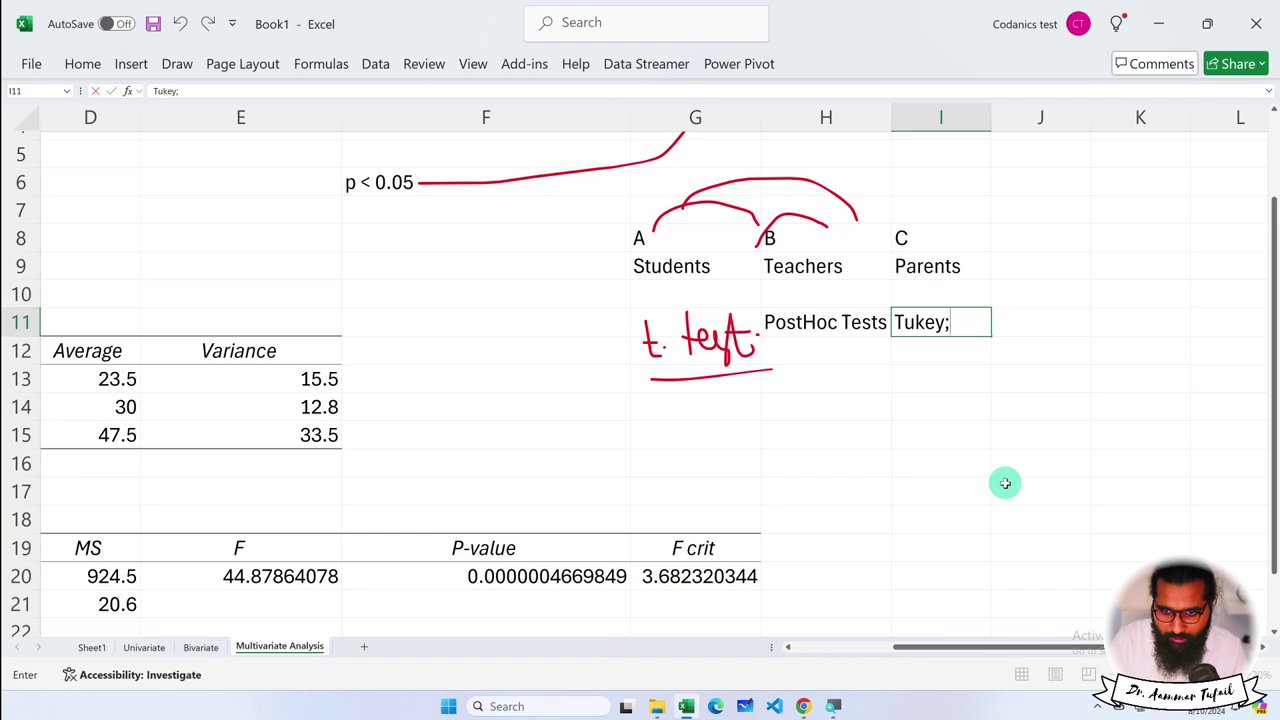
type("D")
key("Return")
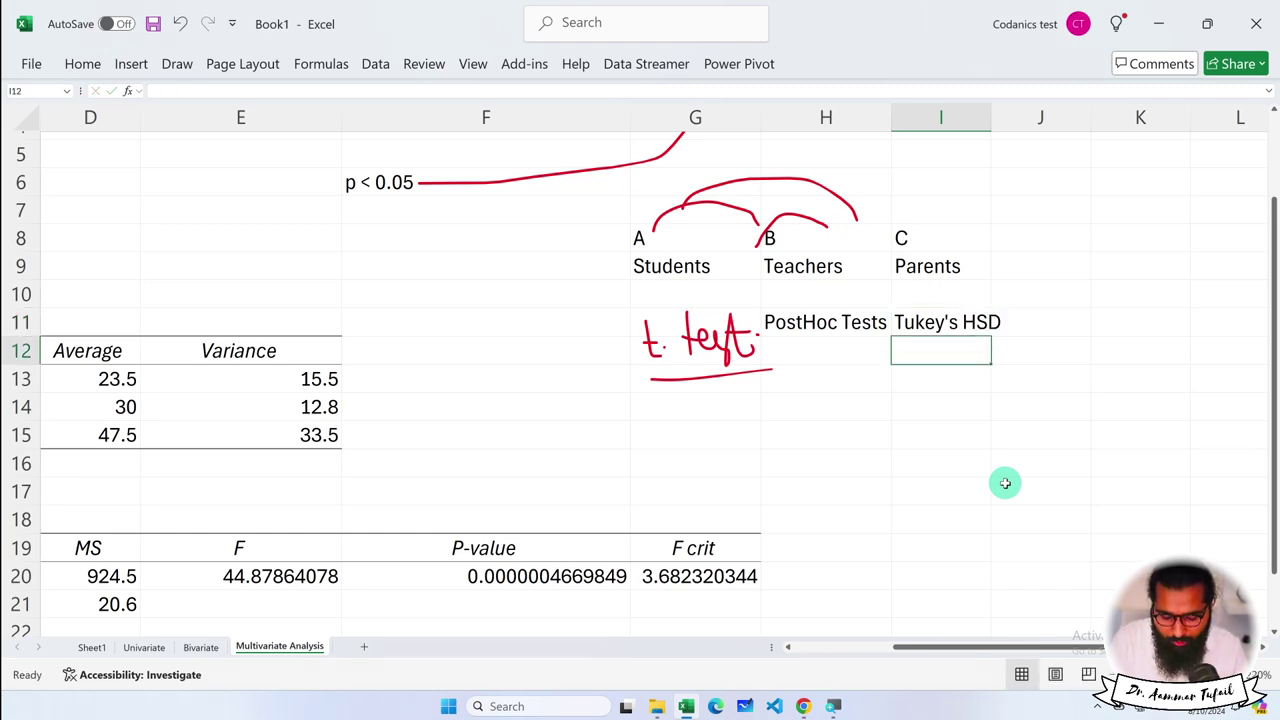
type("B")
type("Dunken")
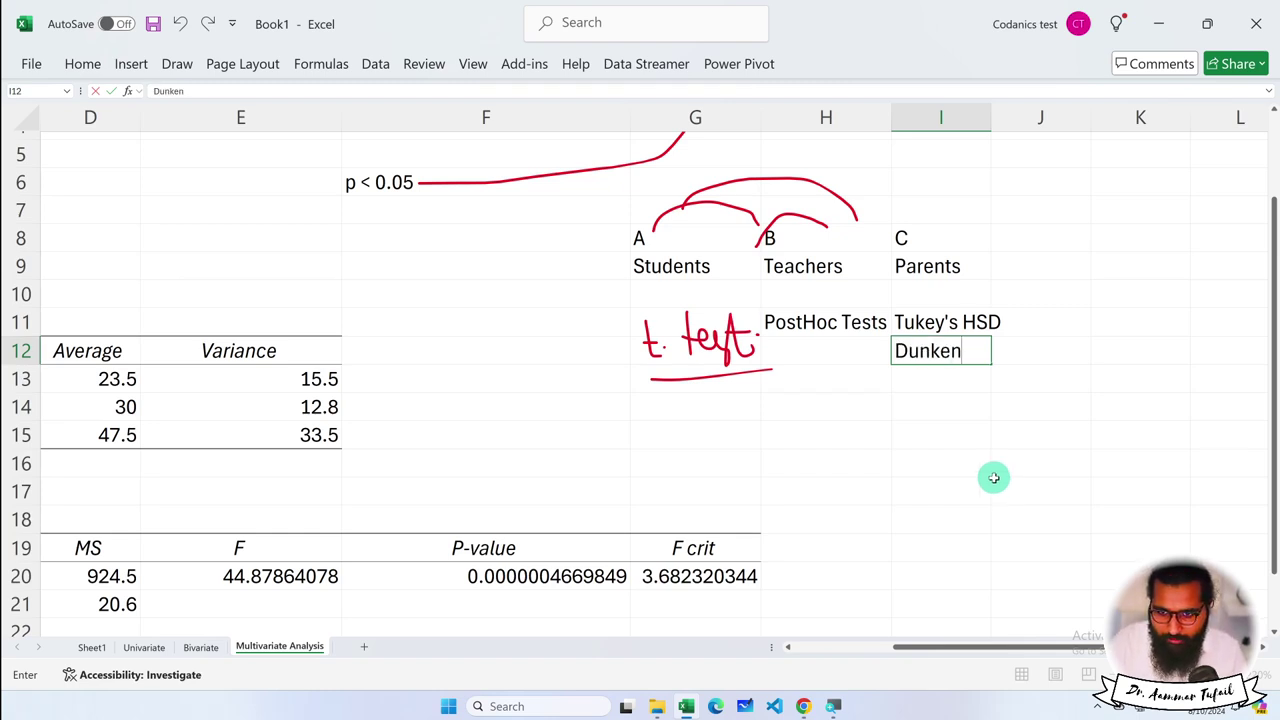
key("Return")
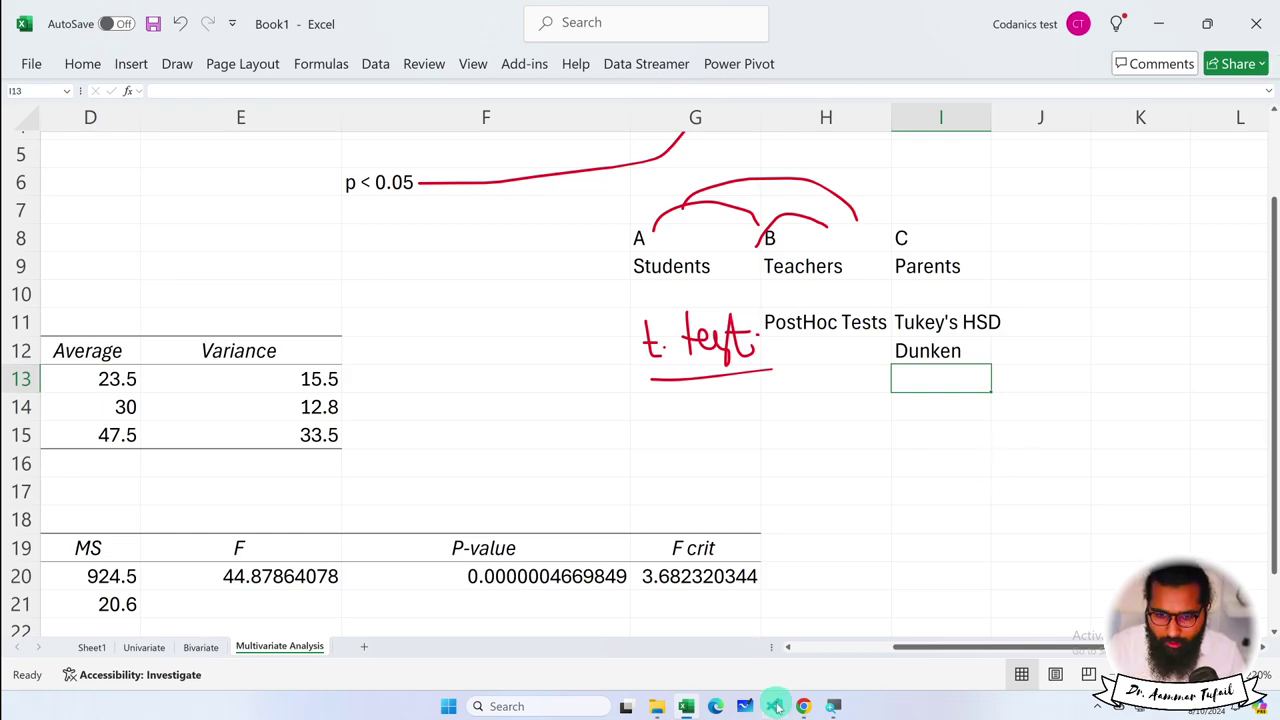
In the statistics web book, jump through Statistical Tests to the other post-hoc tests section
mouse_move(803, 706)
left_click(857, 643)
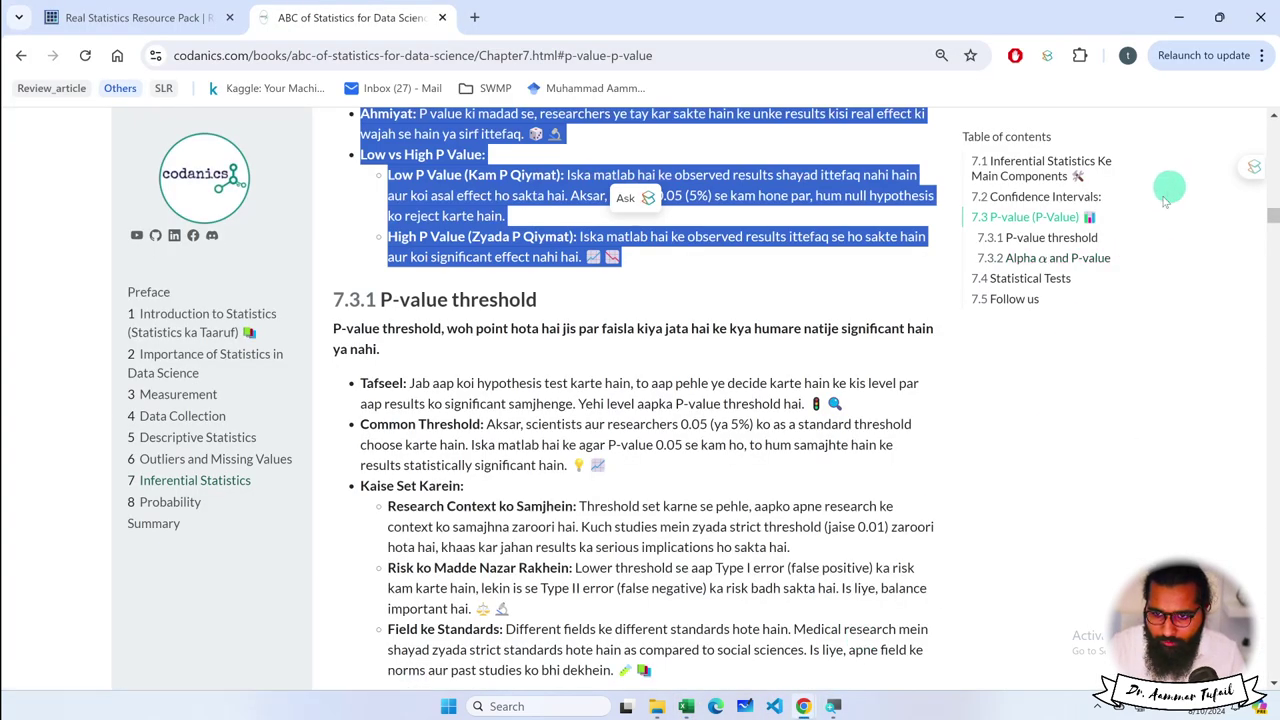
left_click(1062, 278)
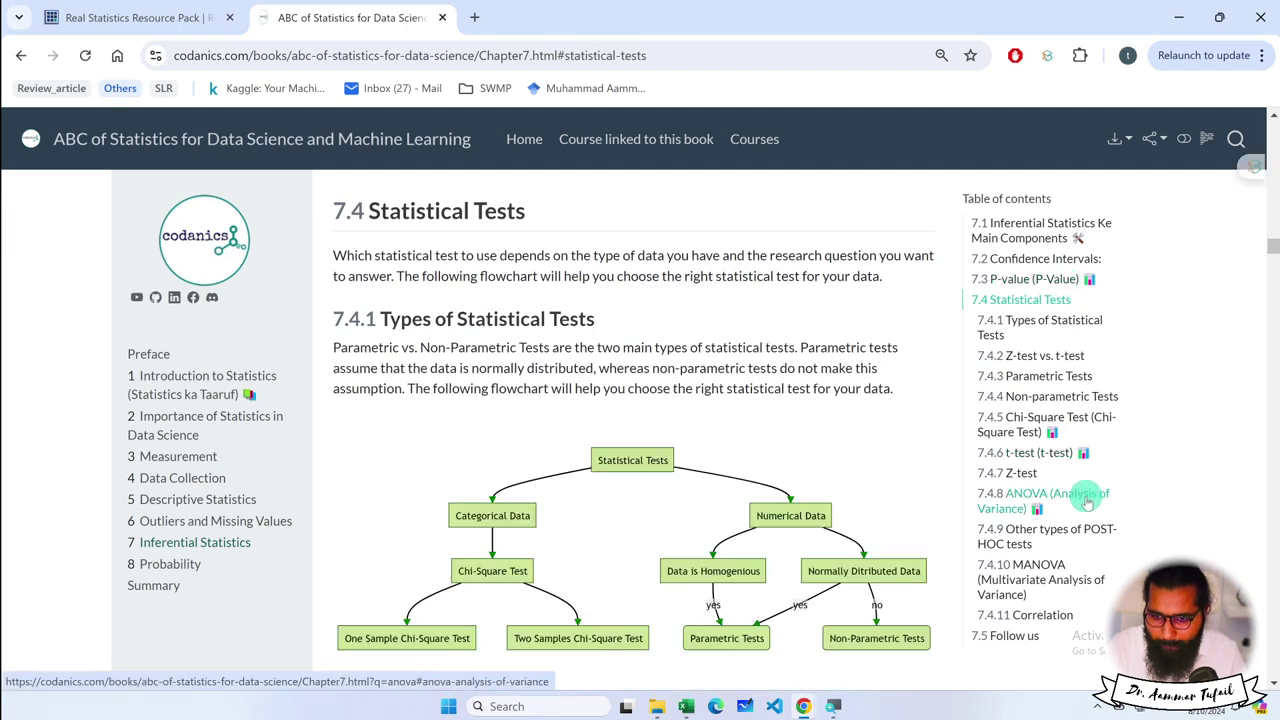
left_click(1060, 530)
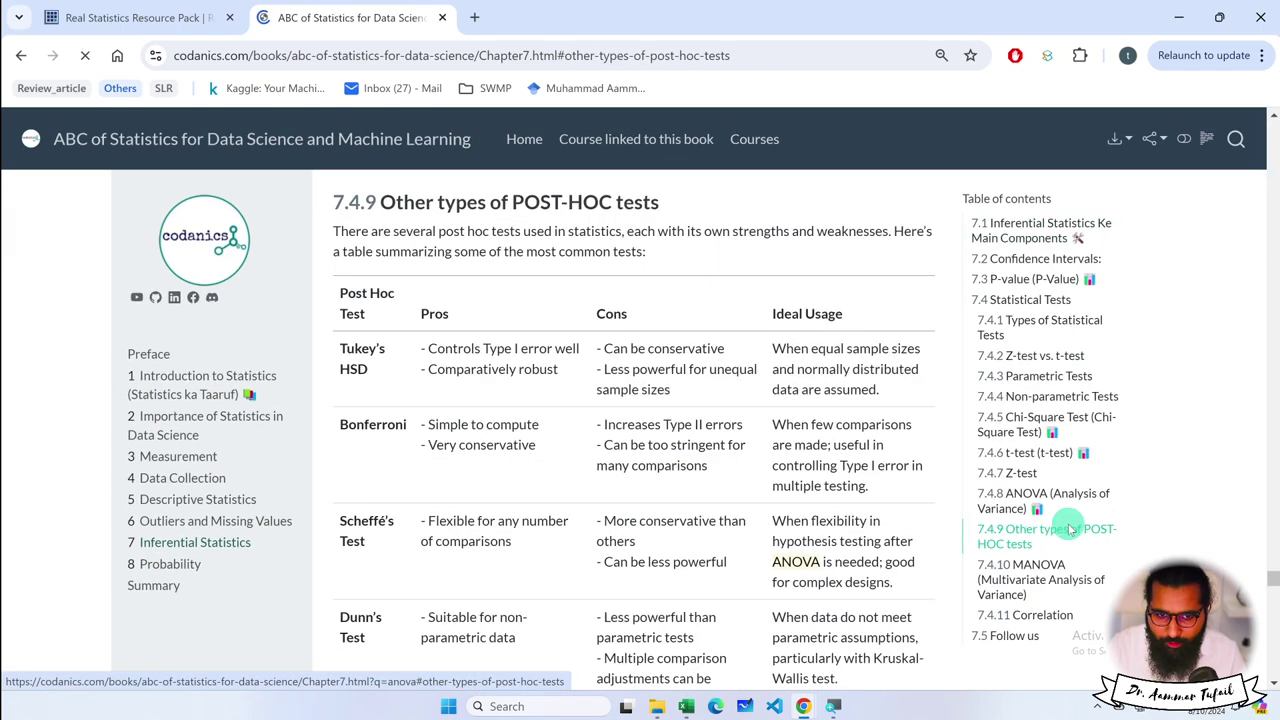
Scroll the post hoc comparison table, highlighting Bonferroni, Scheffé's and the following test names
scroll(640, 437, "down", 1)
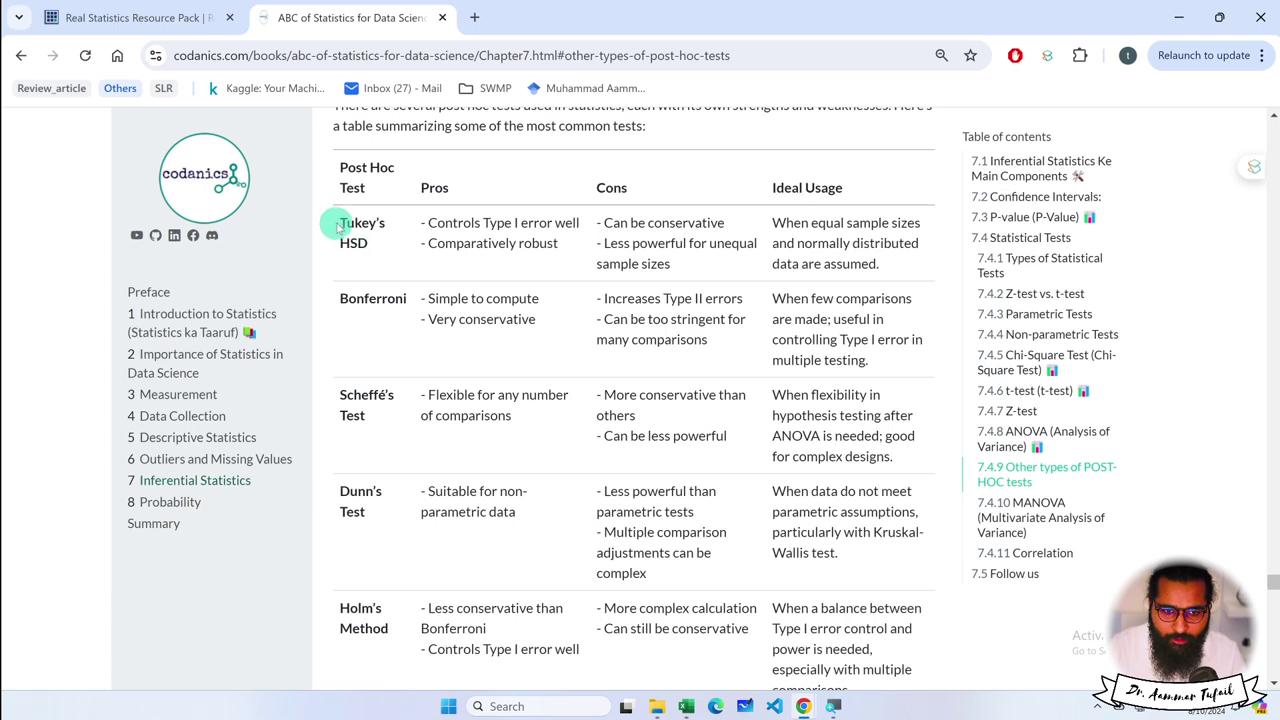
mouse_move(339, 223)
left_mouse_down()
mouse_move(380, 224)
mouse_move(370, 243)
left_mouse_up()
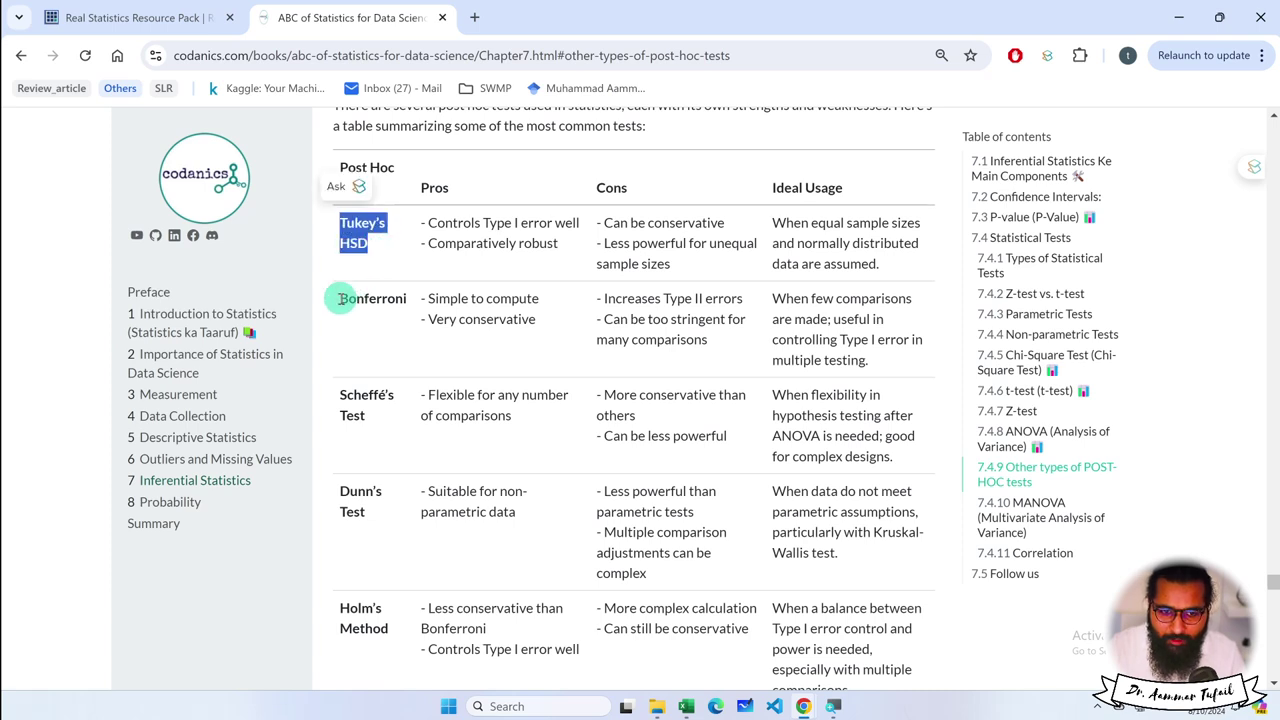
left_click_drag(340, 298, 407, 300)
left_click_drag(341, 396, 380, 434)
scroll(380, 434, "down", 2)
left_click_drag(340, 294, 389, 343)
scroll(372, 403, "down", 1)
left_click_drag(340, 434, 365, 455)
scroll(371, 443, "down", 2)
left_click_drag(341, 381, 395, 462)
Highlight the last test names, clear the highlights and return to the Excel workbook
left_click(443, 442)
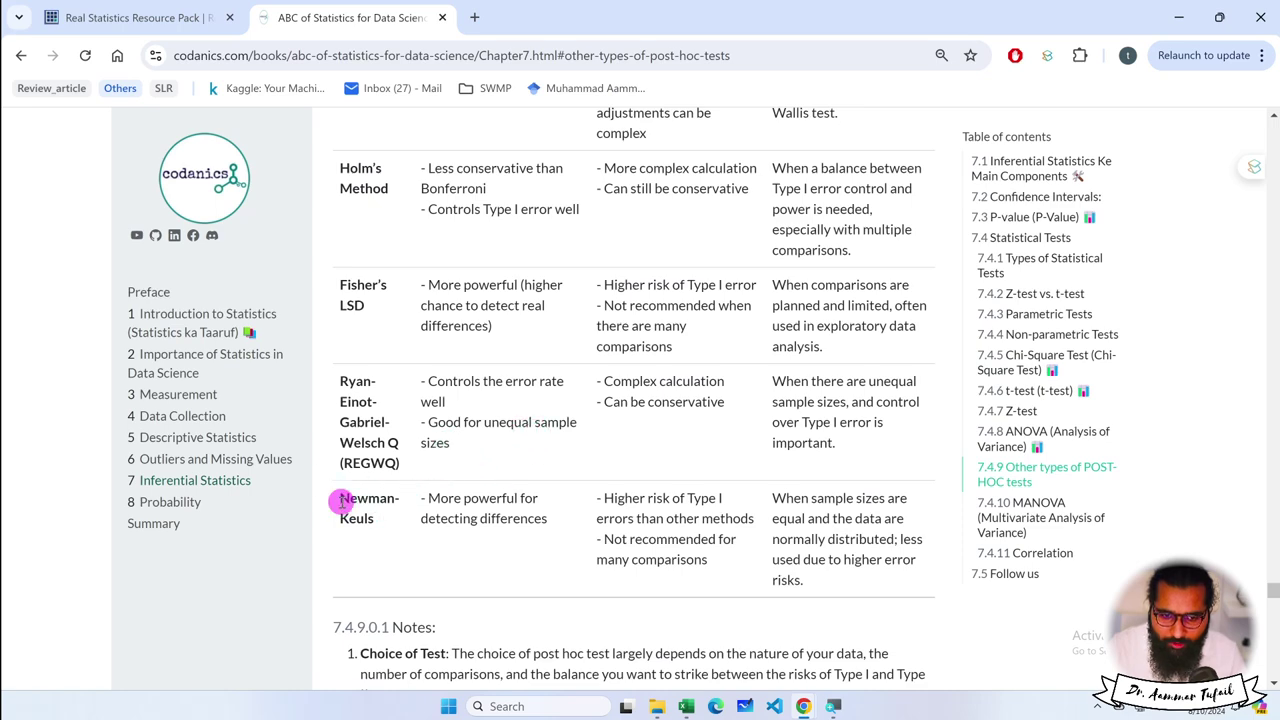
left_click_drag(341, 500, 400, 515)
scroll(405, 515, "down", 1)
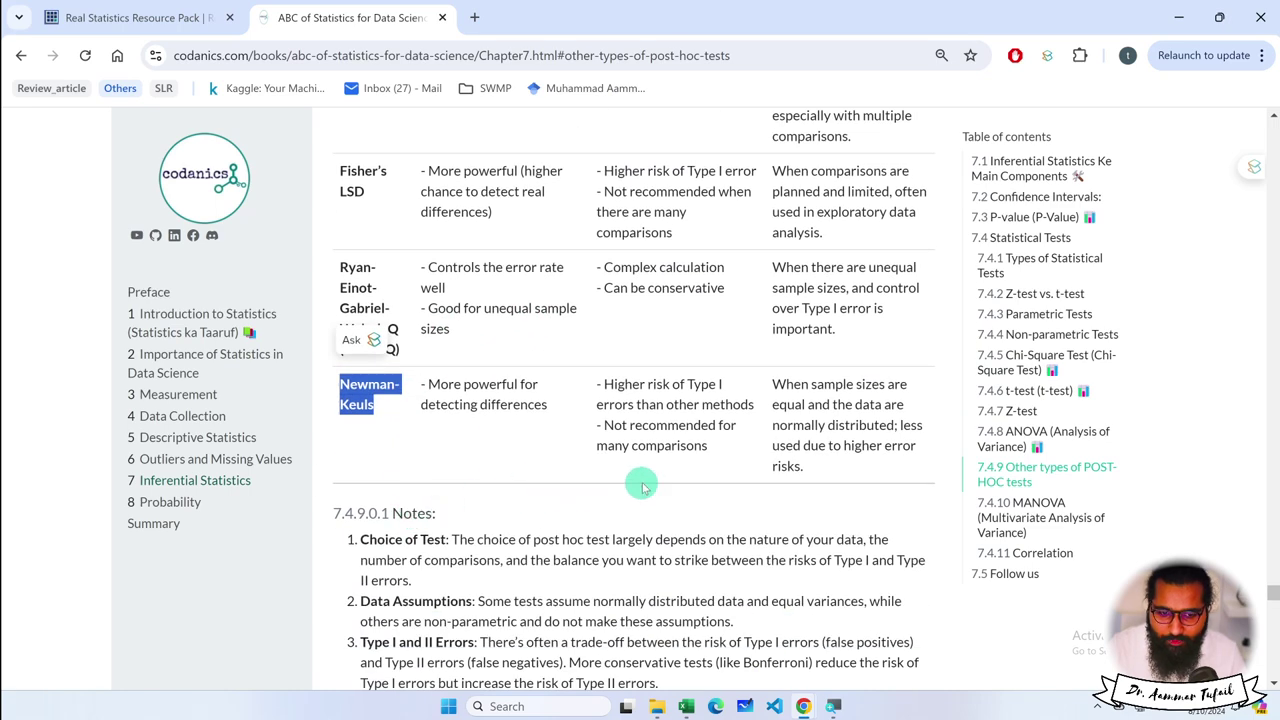
scroll(690, 475, "up", 5)
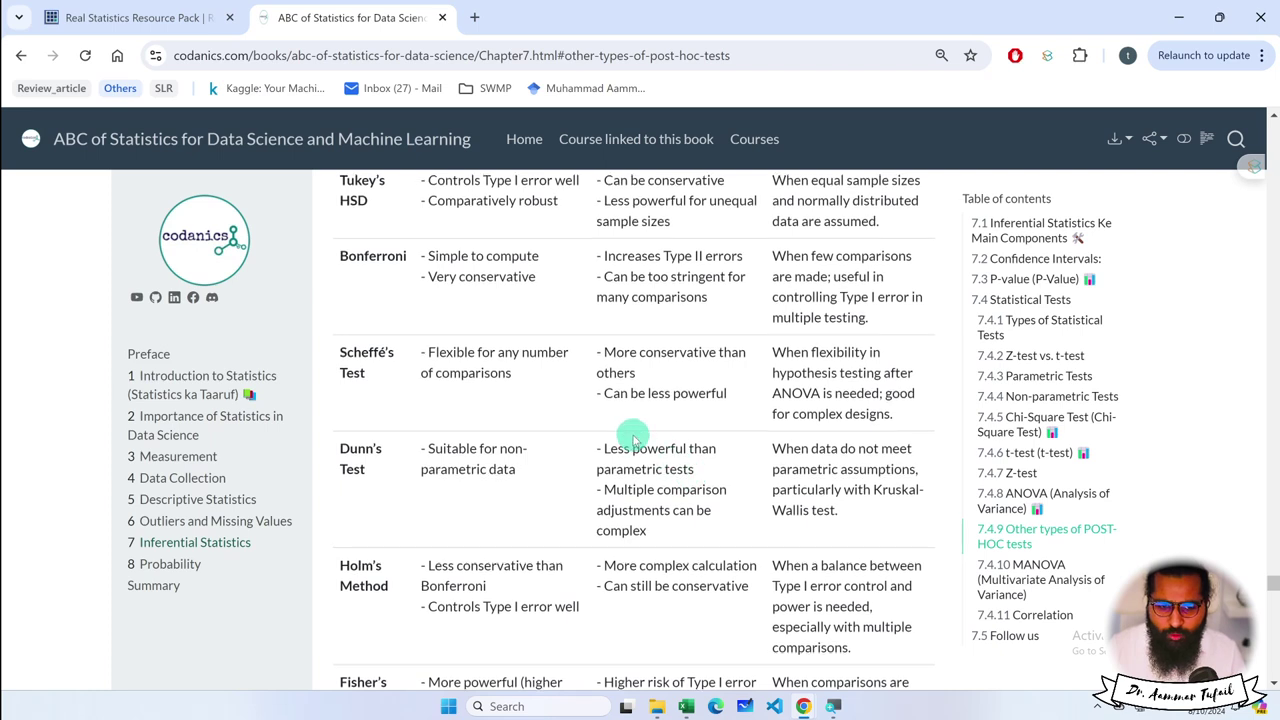
scroll(623, 443, "up", 1)
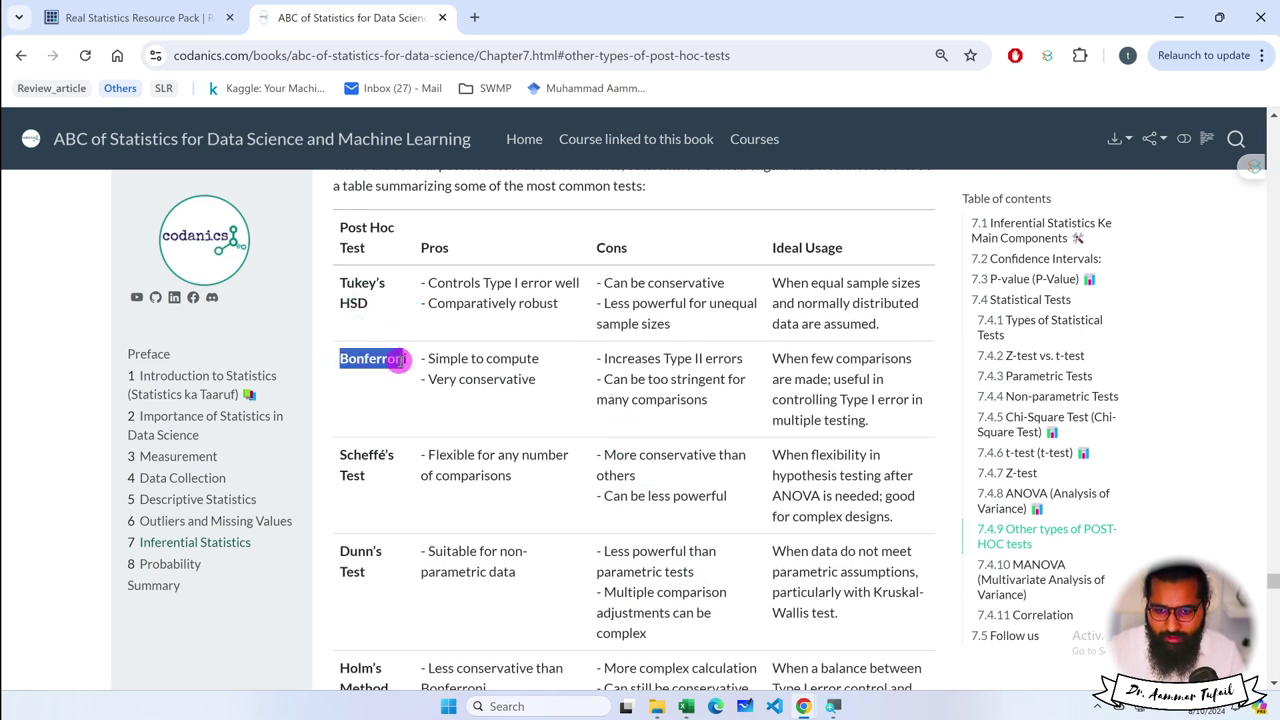
left_click(340, 280)
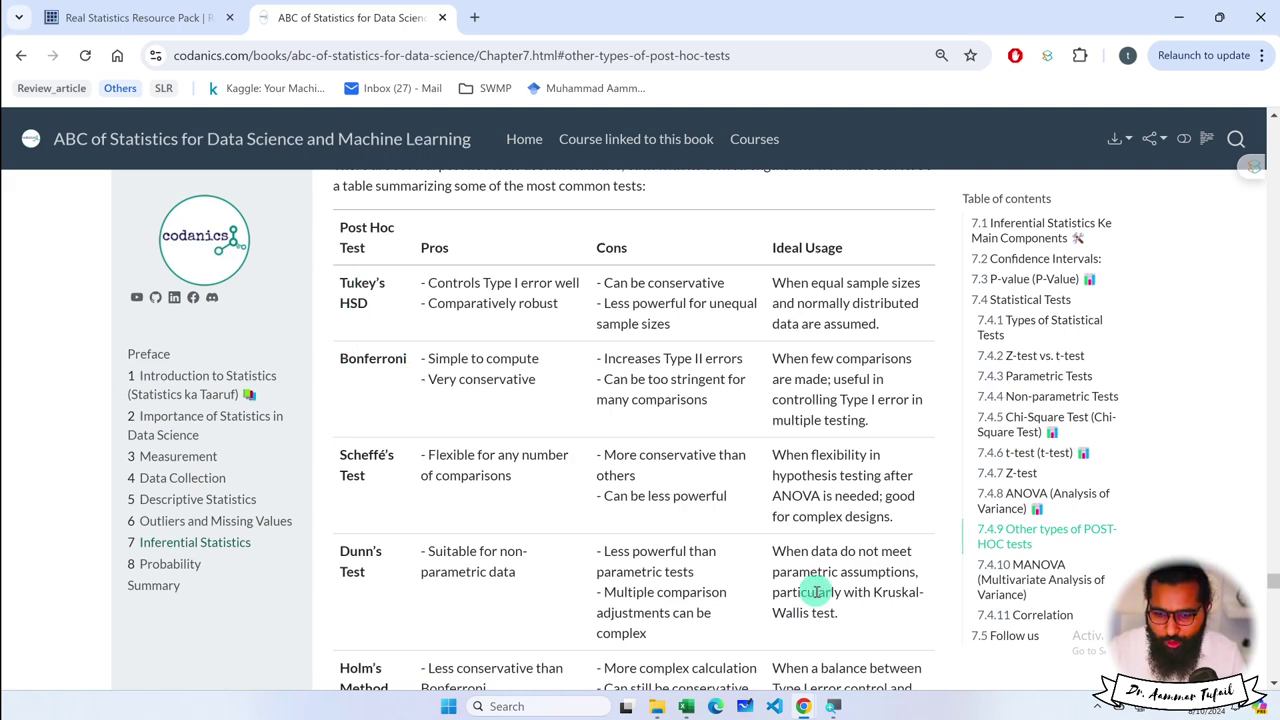
left_click(686, 706)
Select H14 and open Real Statistics Data Analysis Tools at the Anova list
left_click(814, 416)
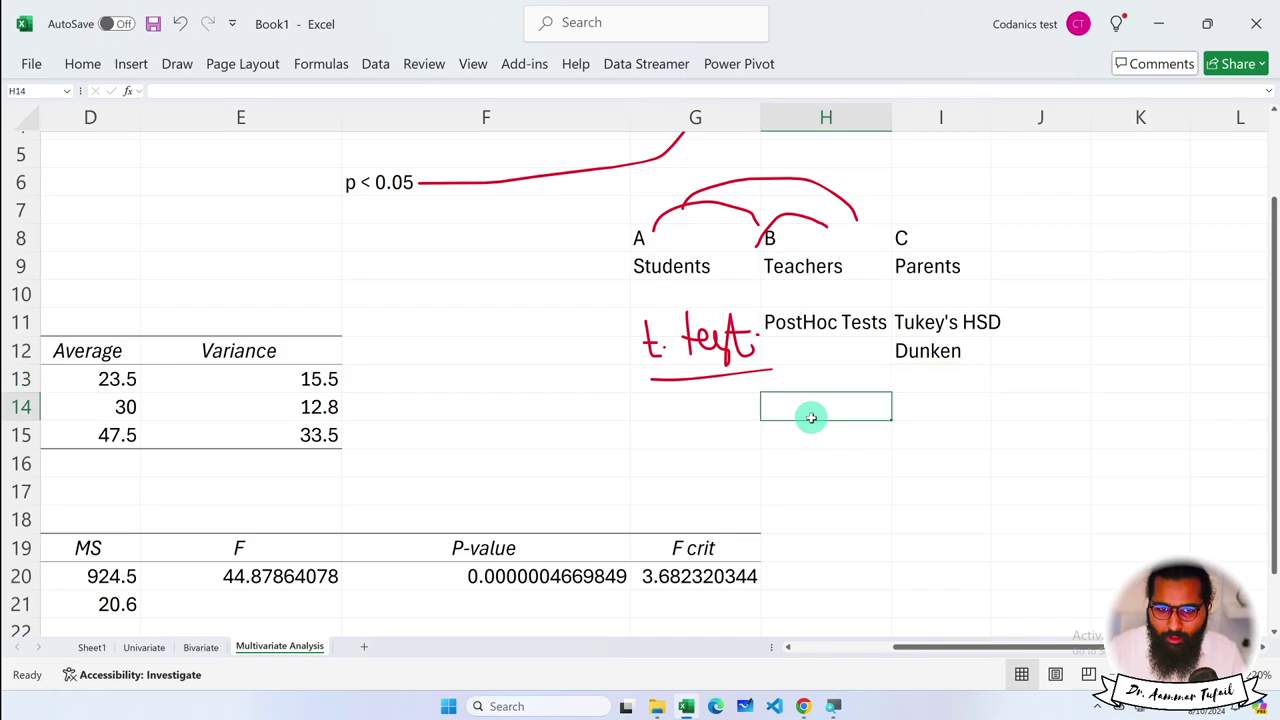
left_click(522, 66)
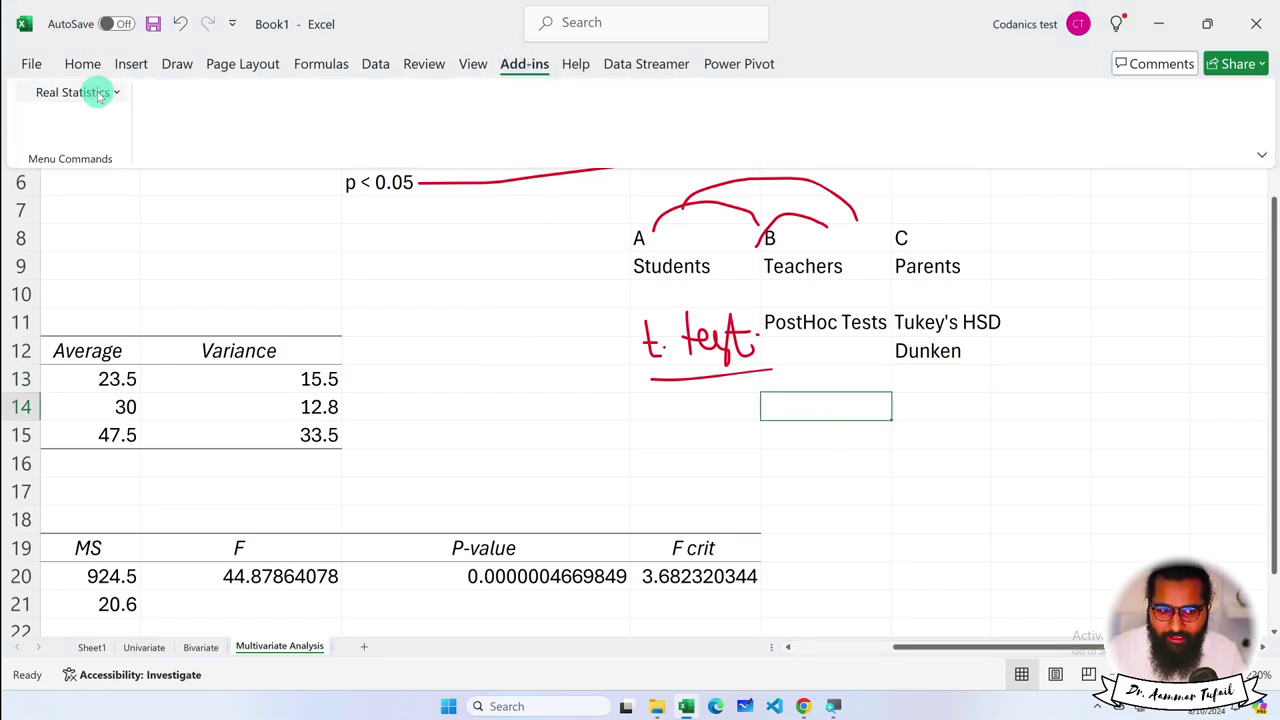
left_click(100, 91)
left_click(112, 116)
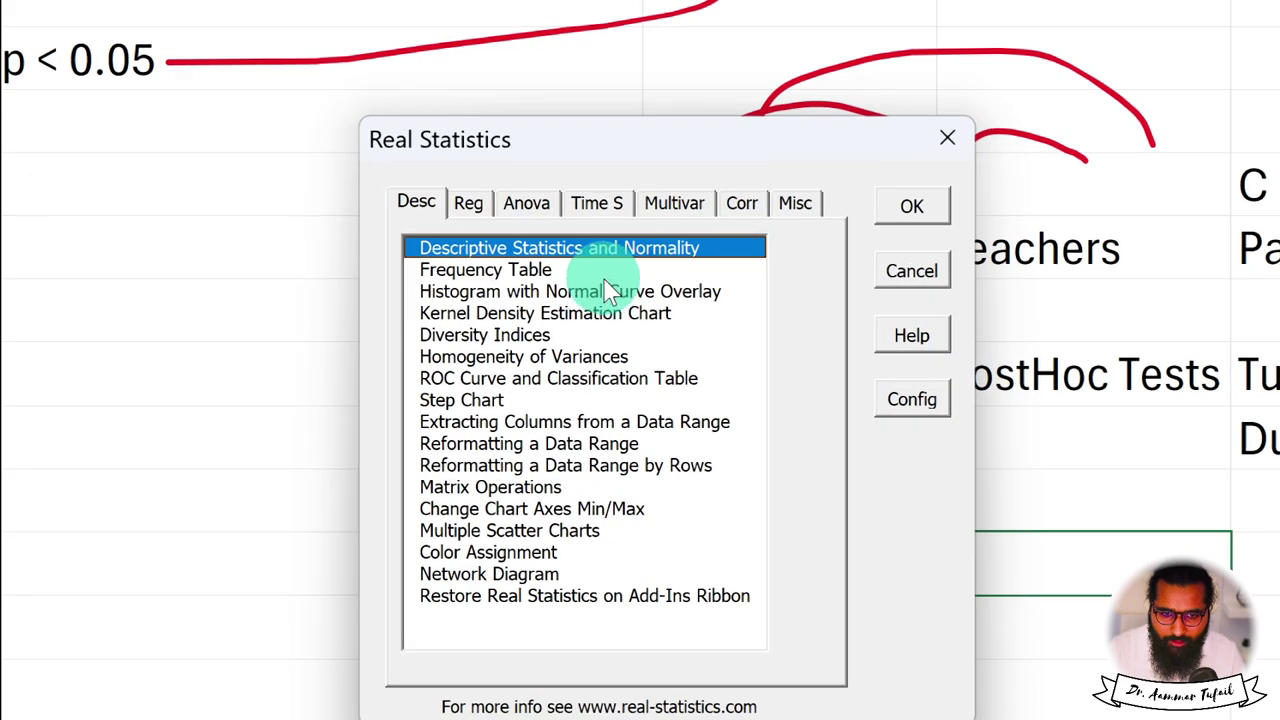
left_click(525, 202)
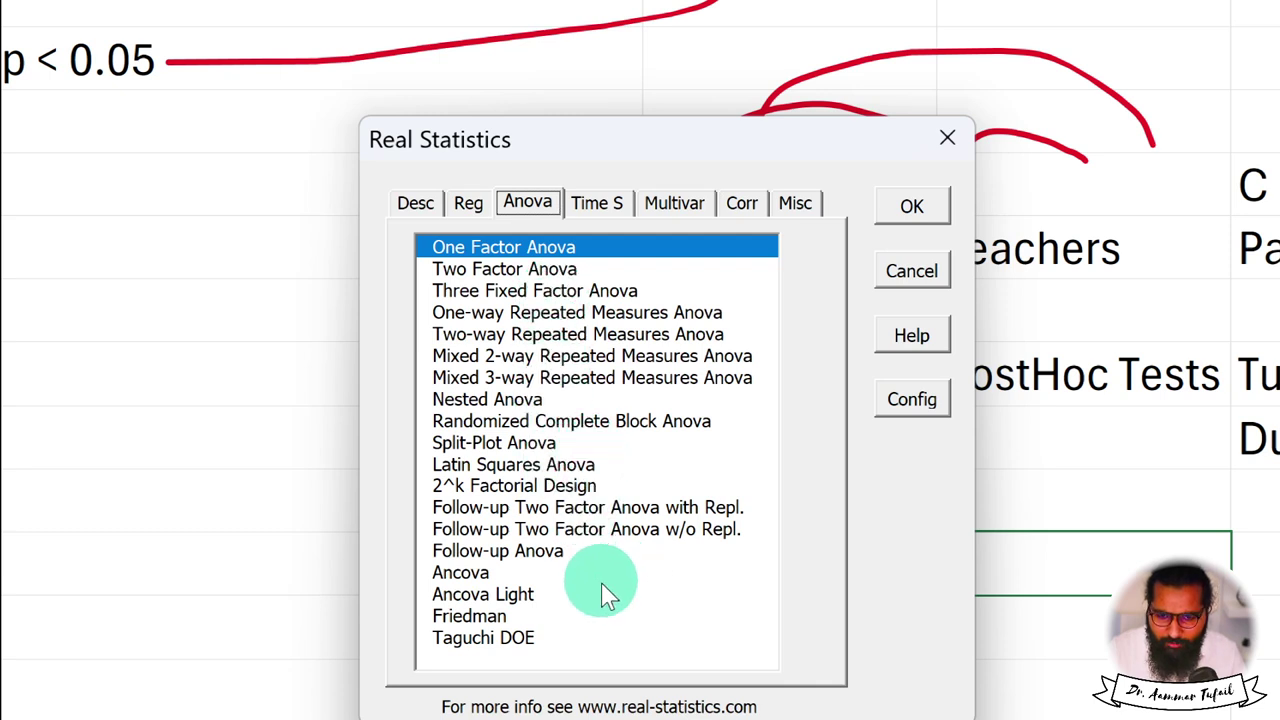
Browse the Time Series, Multivariate, Correlation and Misc tool tabs, then return to Anova
left_click(600, 205)
left_click(705, 210)
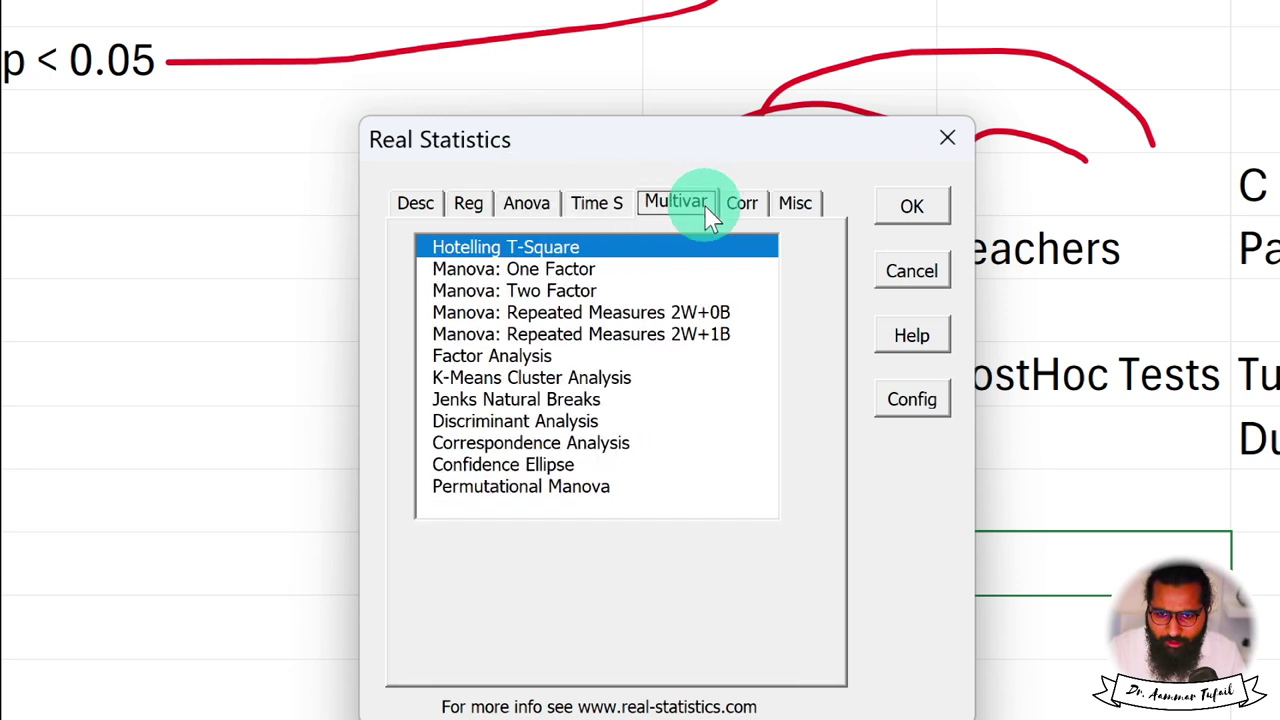
left_click(755, 208)
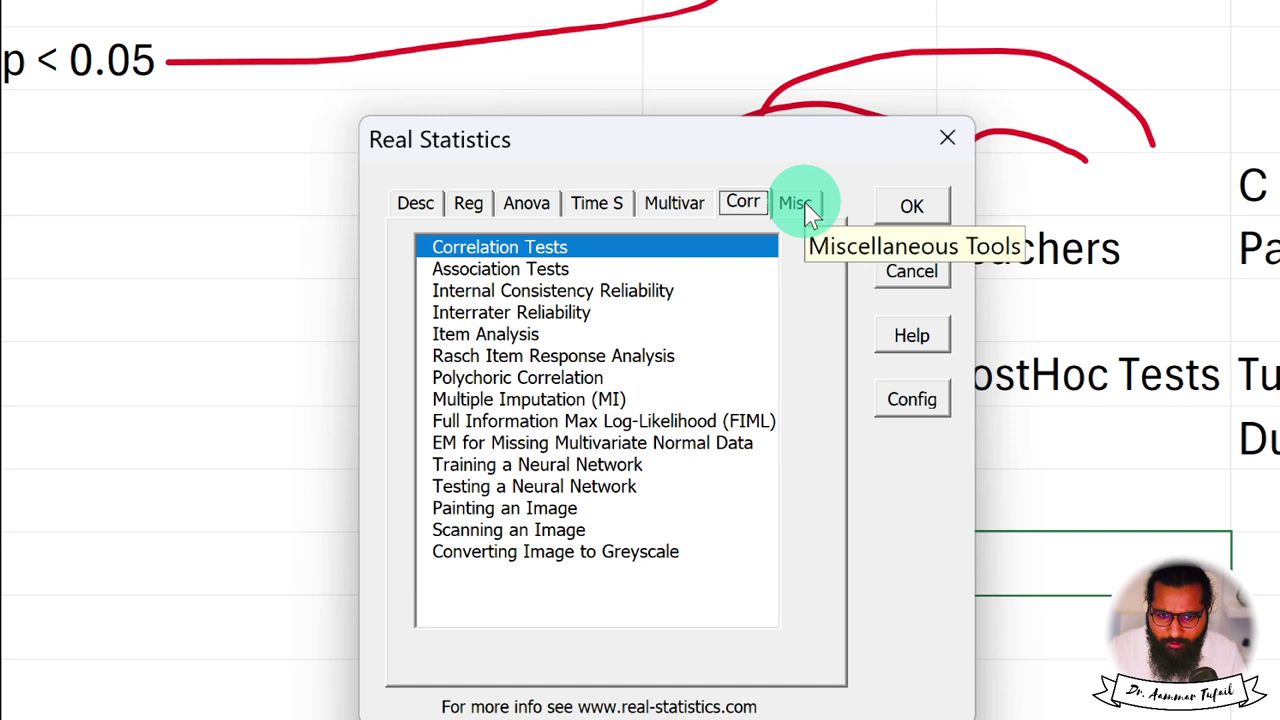
left_click(806, 206)
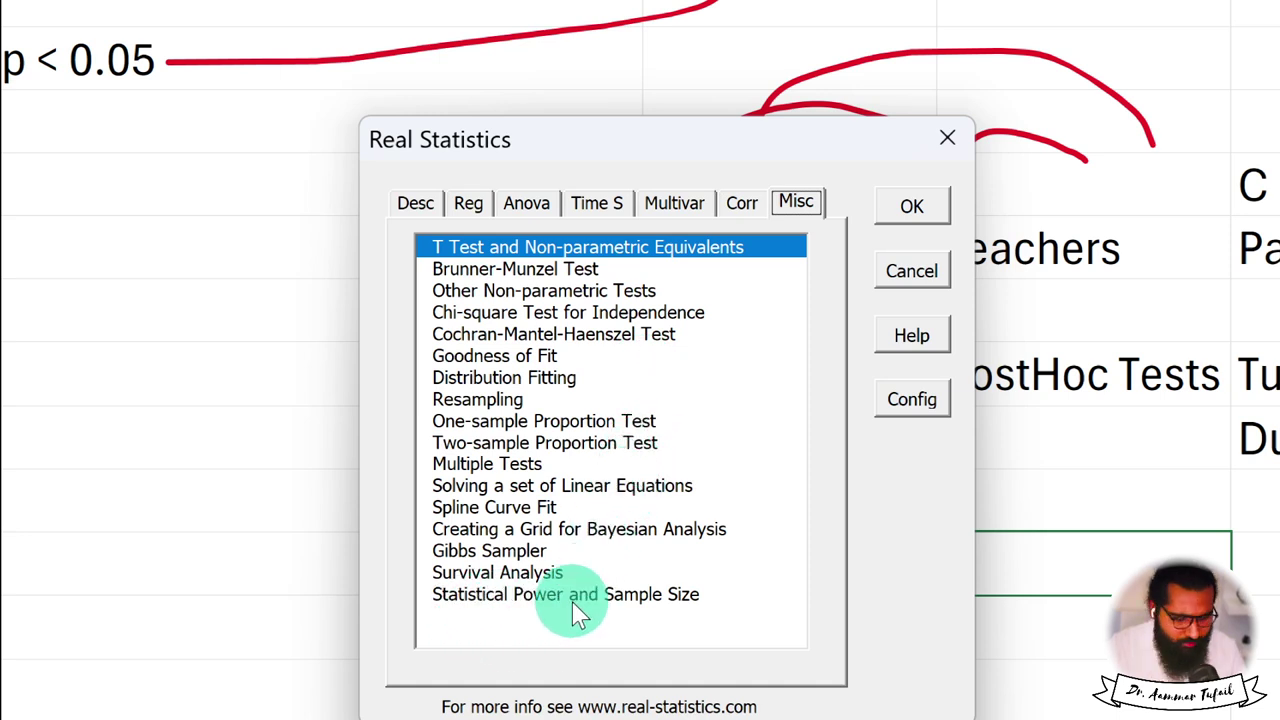
left_click(529, 202)
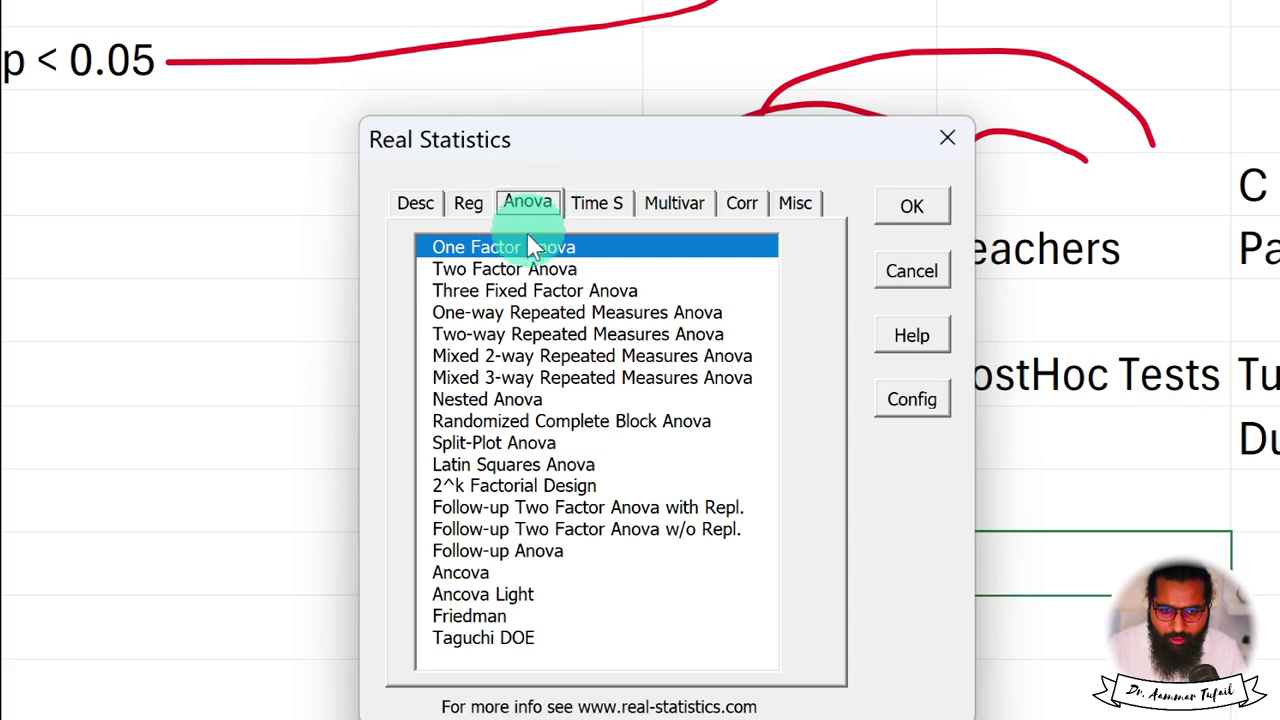
Open One Factor Anova options, glance at the Real Statistics page in Chrome, then cancel
double_click(509, 252)
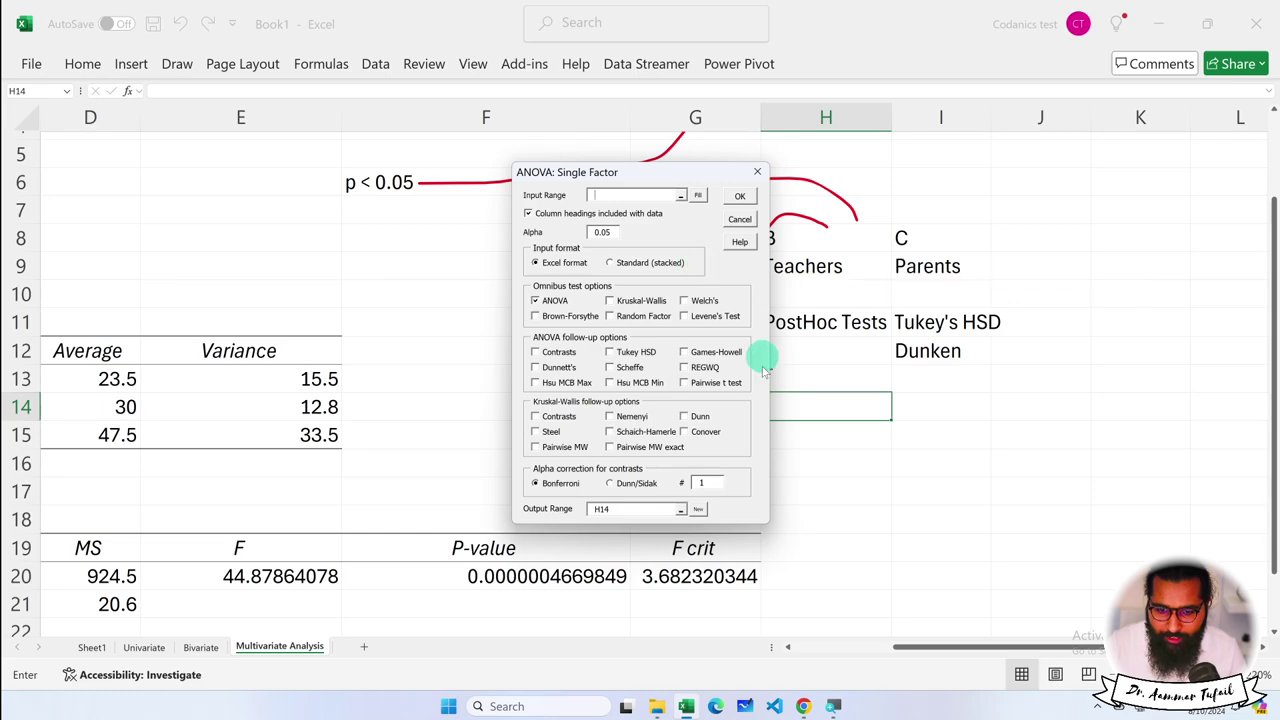
mouse_move(803, 708)
left_click(790, 650)
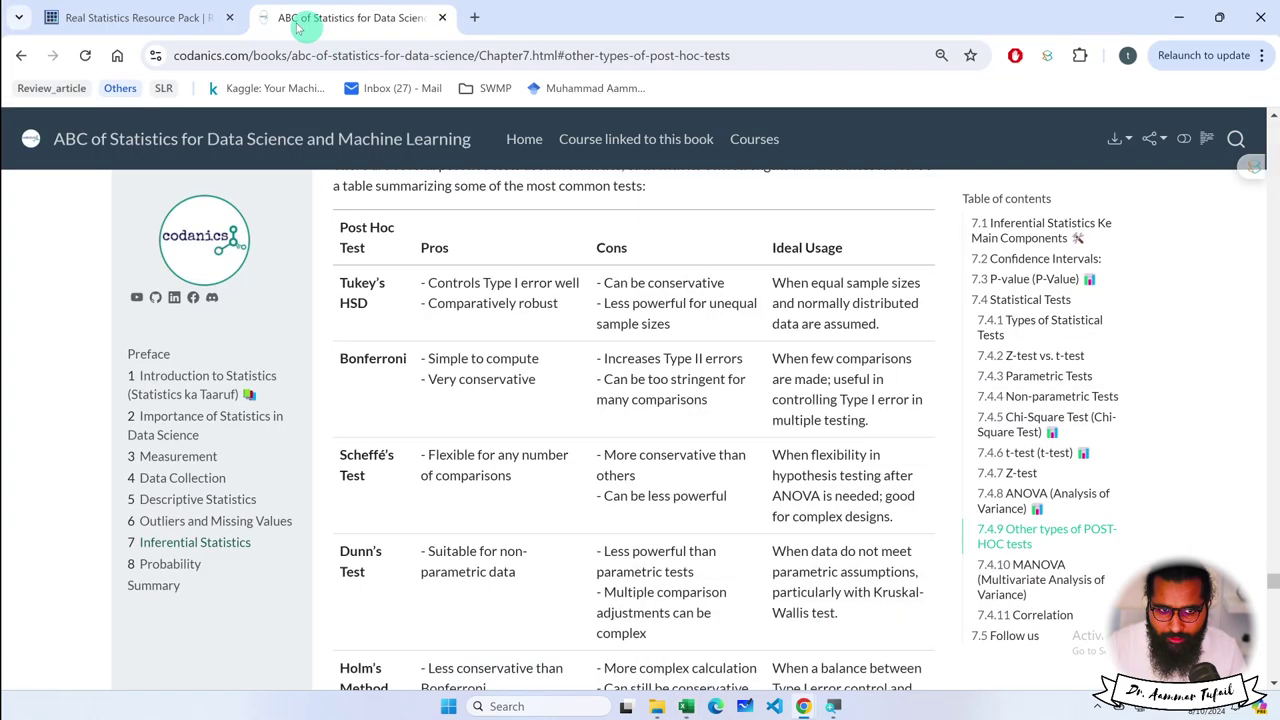
left_click(165, 17)
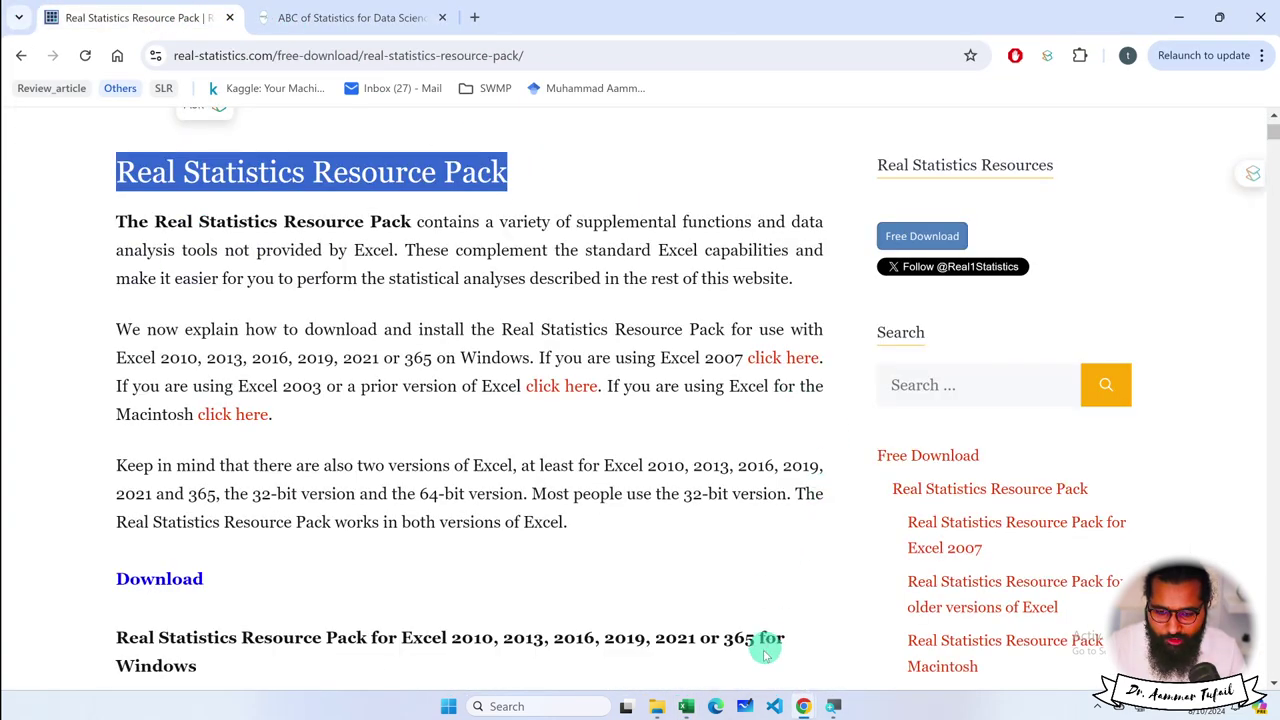
left_click(686, 706)
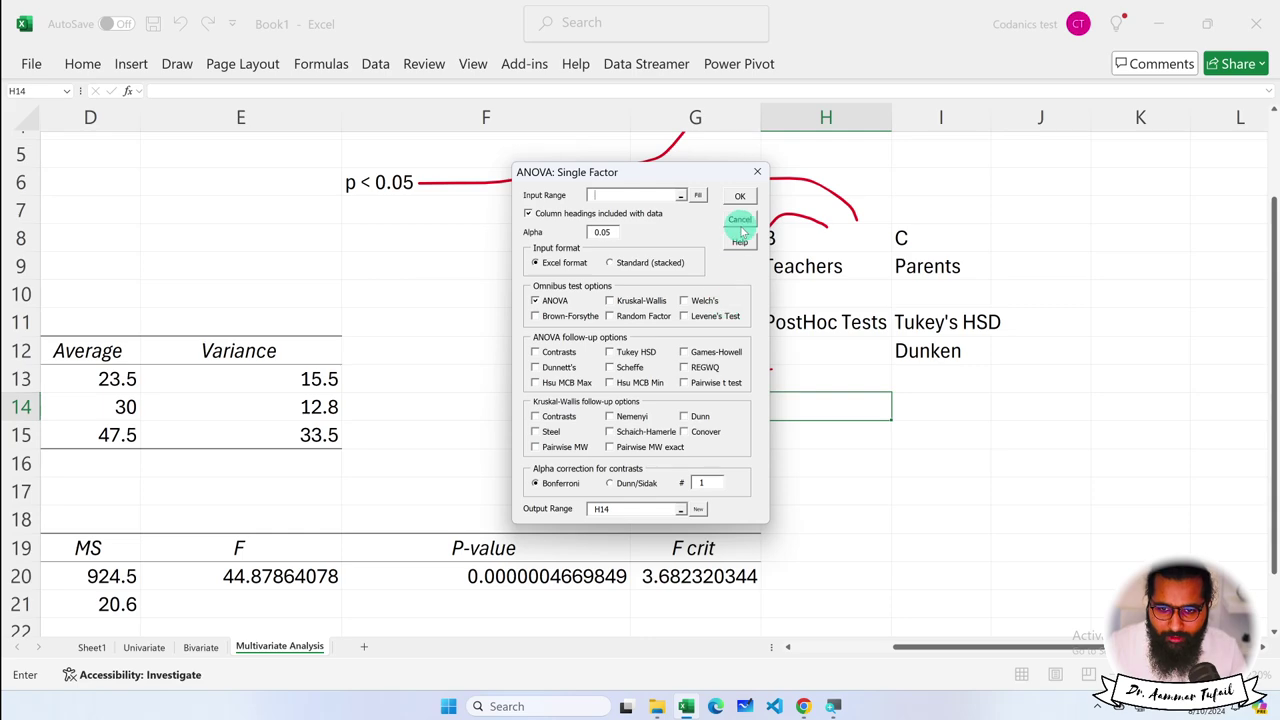
left_click(739, 219)
Close the Real Statistics tools and copy the Students/Teachers/Parents data A1:C7 to A27
left_click(749, 276)
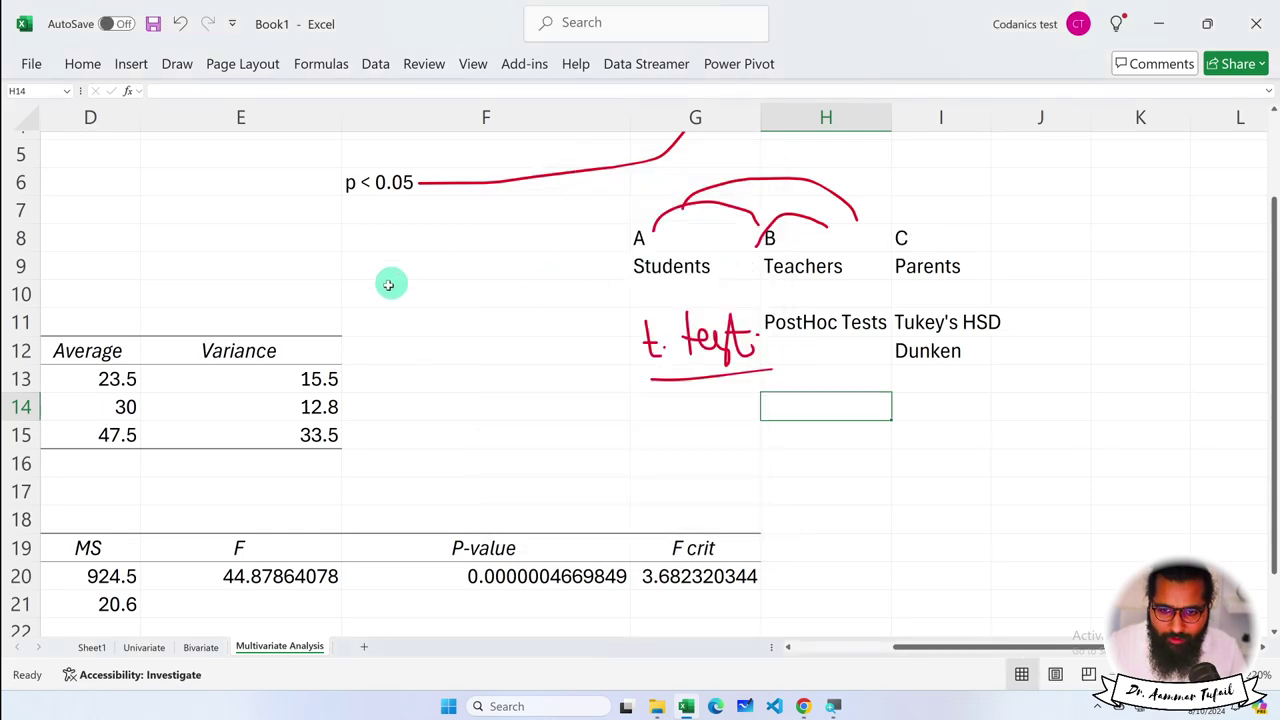
scroll(389, 283, "left", 3)
scroll(145, 255, "up", 2)
left_click_drag(86, 149, 287, 302)
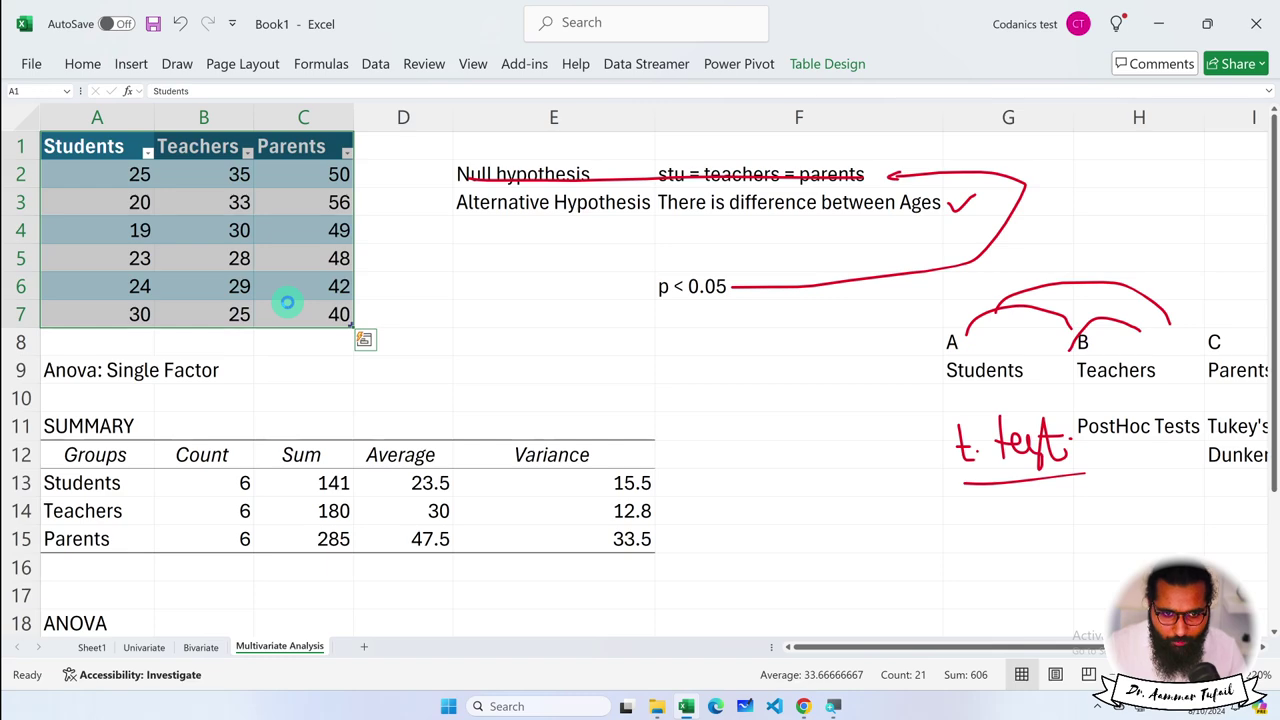
key("ctrl+c")
scroll(292, 301, "down", 14)
scroll(284, 303, "up", 4)
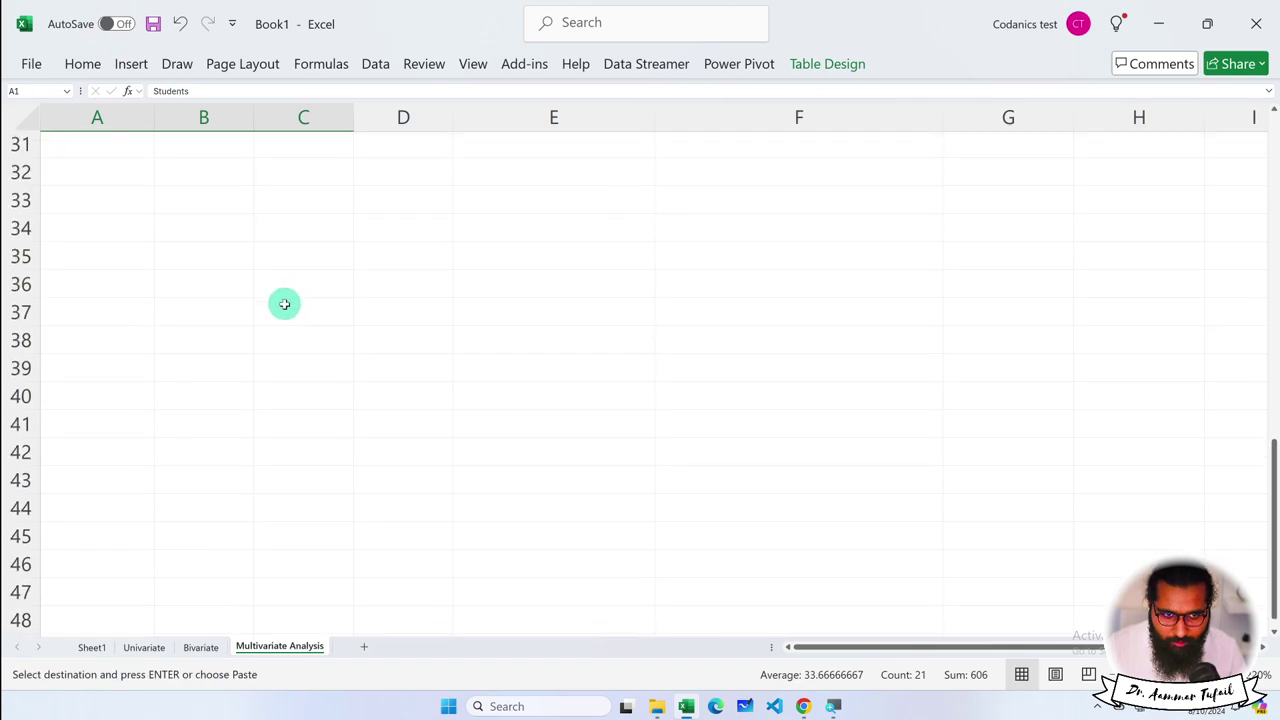
scroll(284, 304, "up", 2)
scroll(284, 303, "up", 3)
scroll(200, 304, "down", 2)
left_click(99, 301)
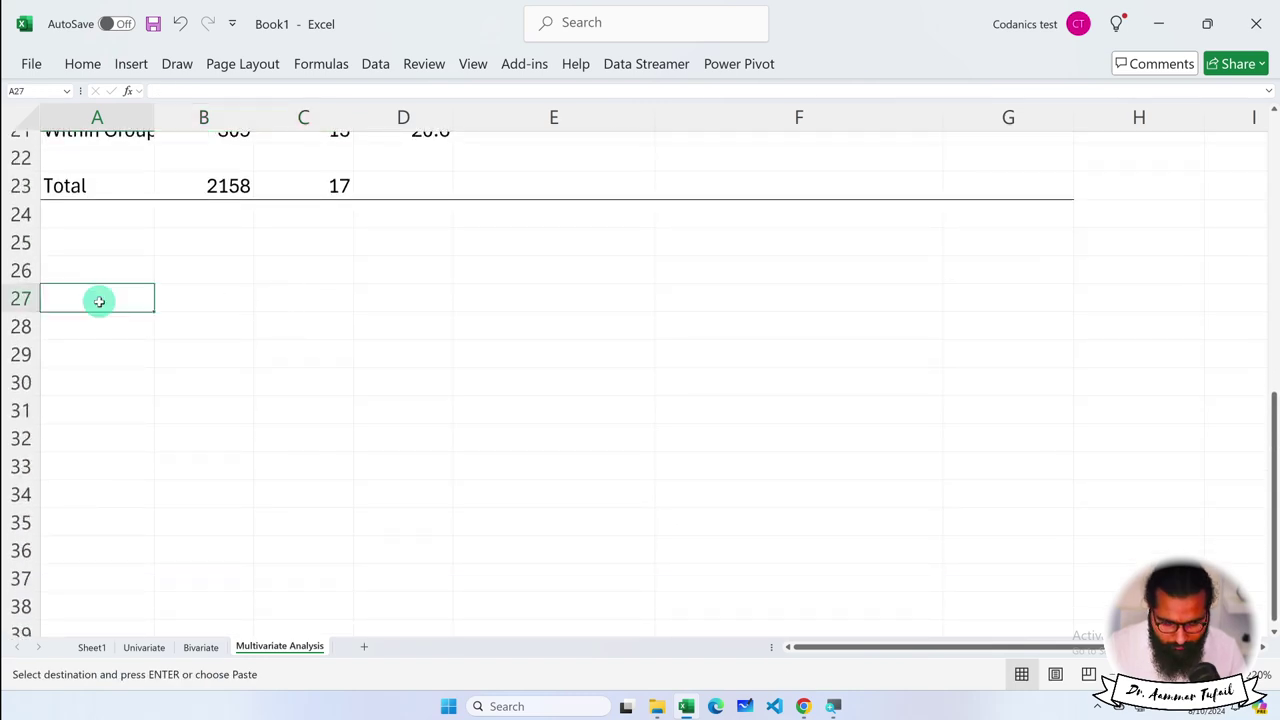
key("ctrl+v")
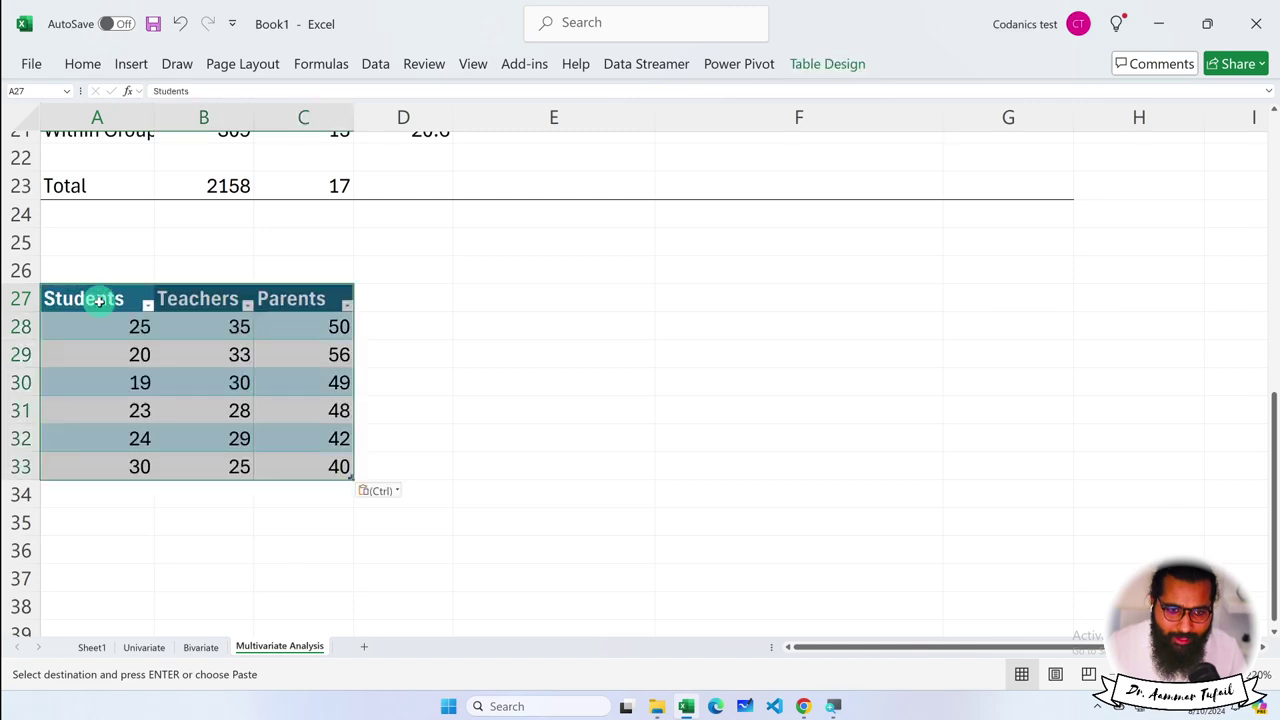
Select C28 and open Real Statistics Data Analysis Tools at the Anova list
left_click(266, 327)
left_click(380, 68)
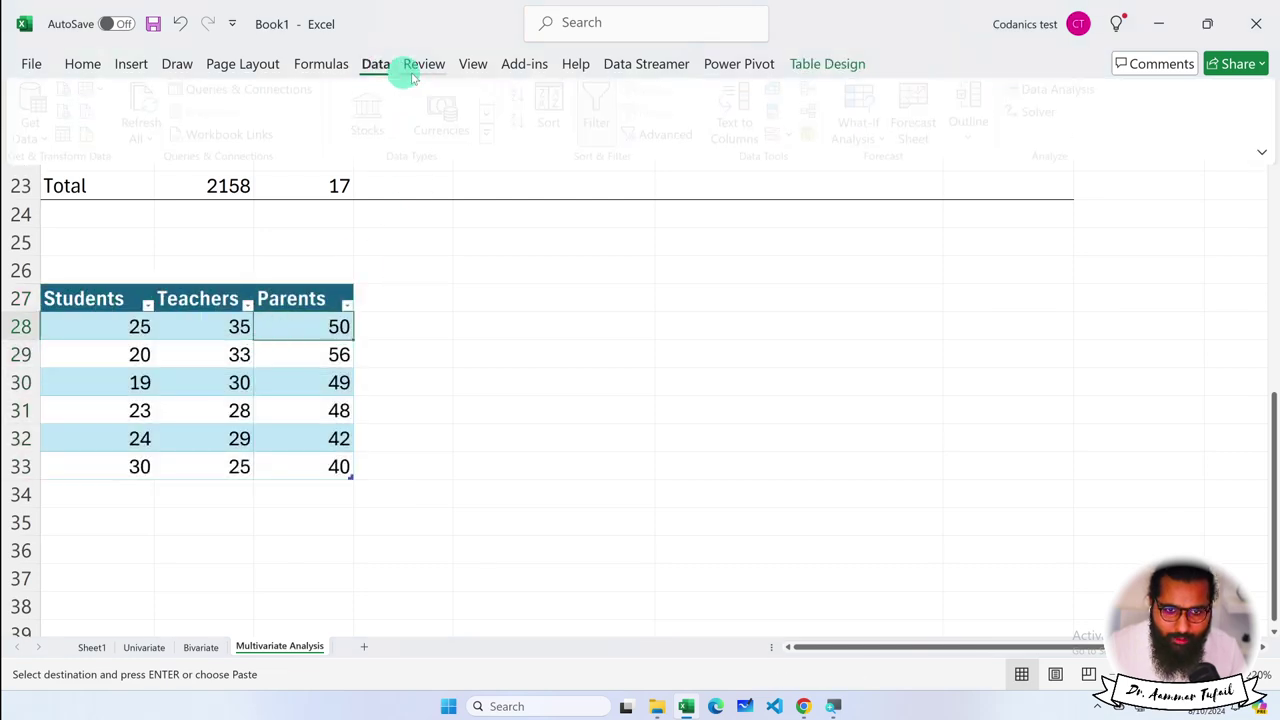
left_click(518, 64)
left_click(100, 92)
left_click(90, 118)
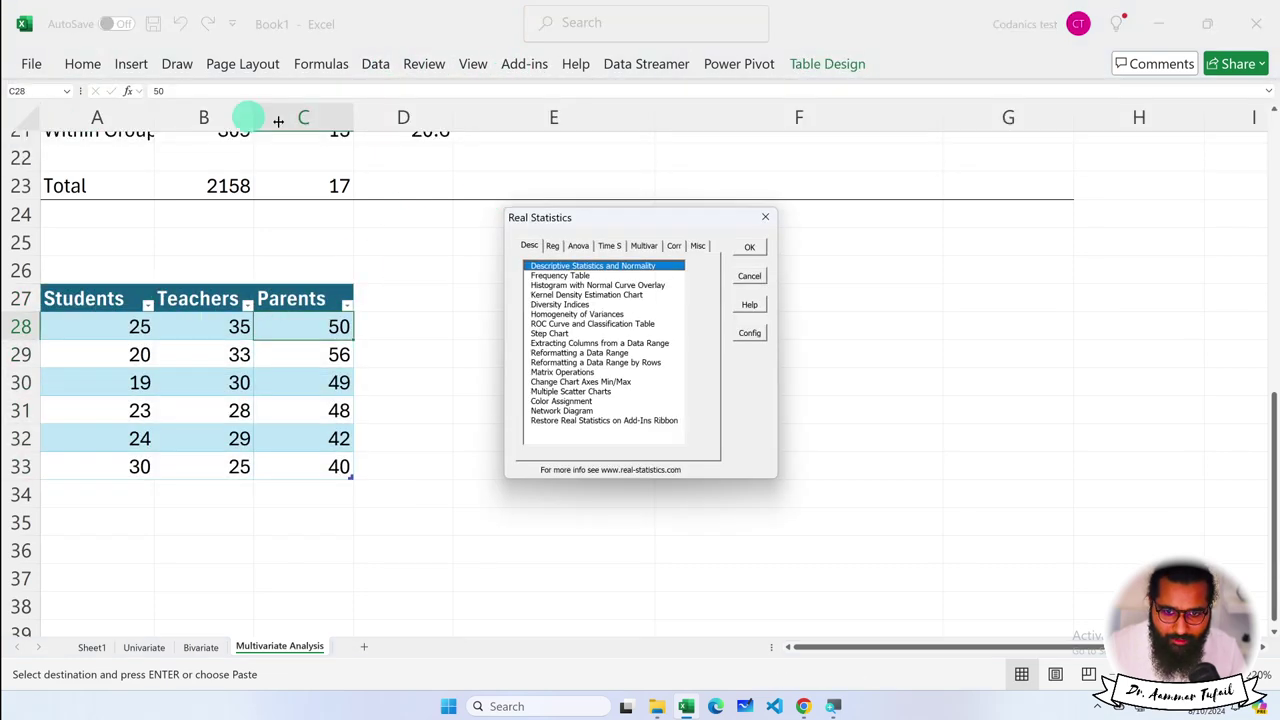
left_click(578, 245)
Open One Factor Anova on A27:C33 with Levene's, Tukey HSD, Dunnett's, pairwise t and Dunn's tests
double_click(570, 265)
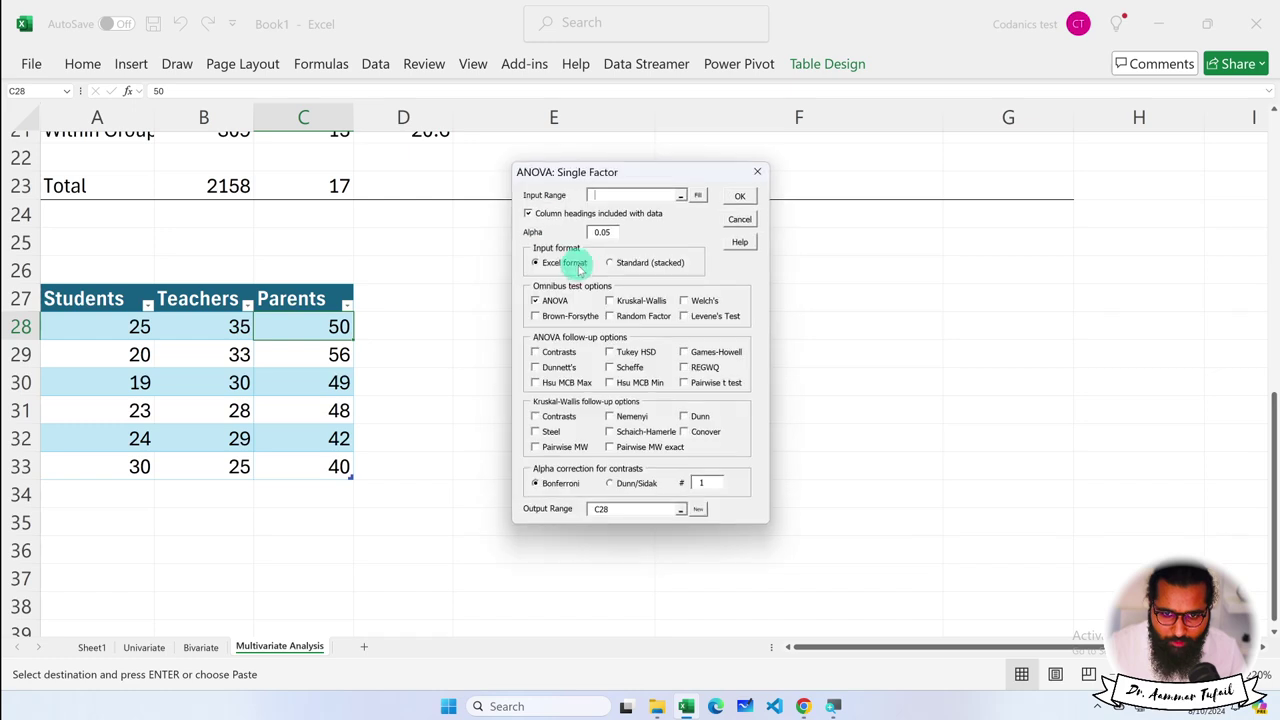
left_click_drag(100, 300, 294, 469)
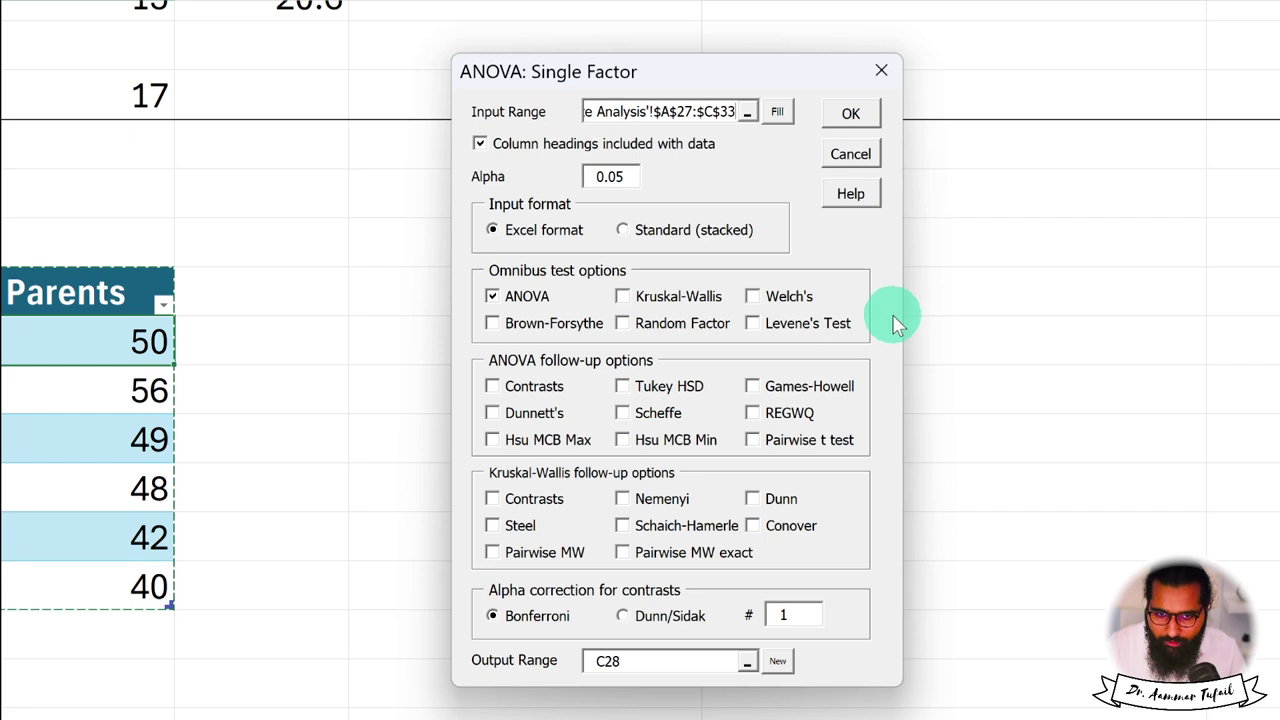
left_click(755, 338)
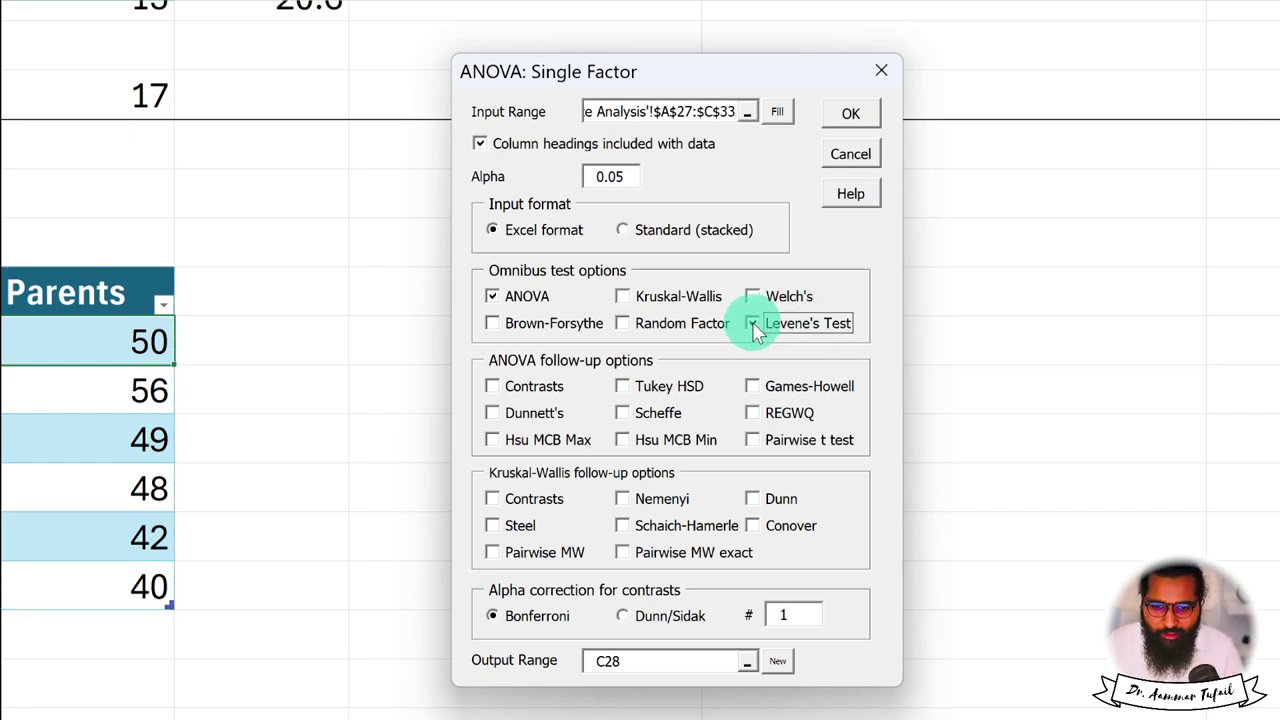
left_click(621, 385)
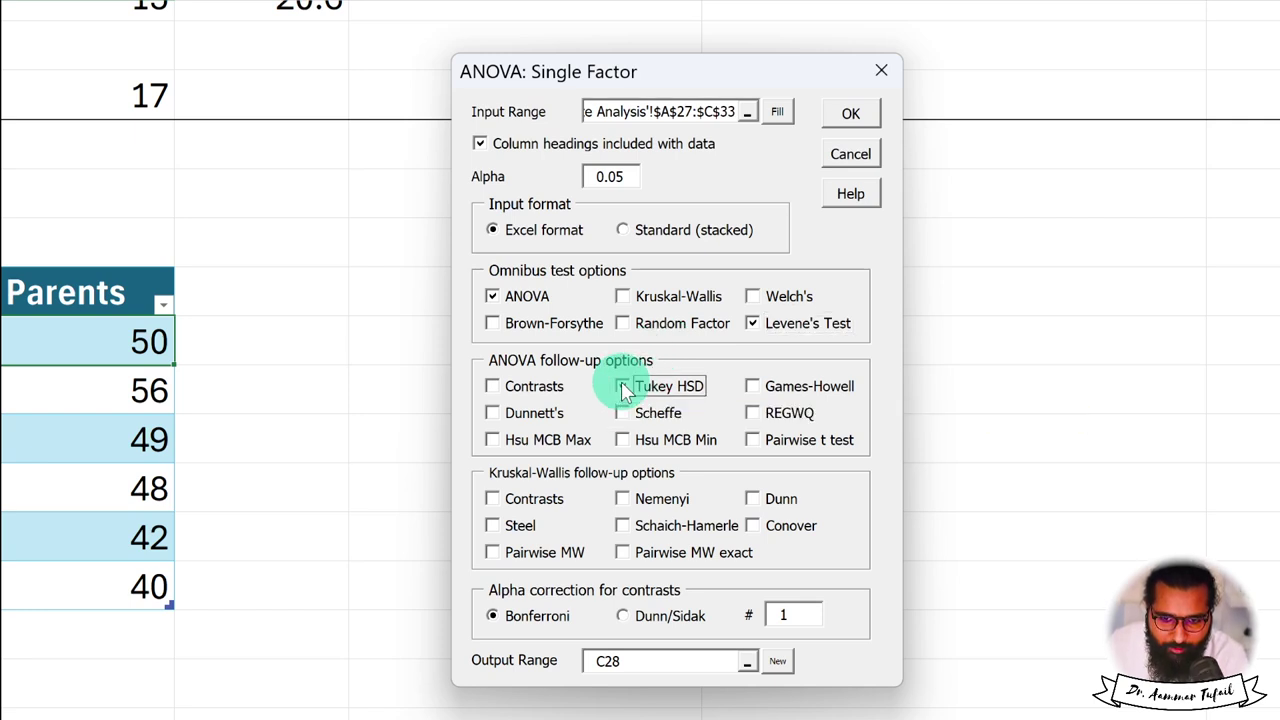
left_click(492, 413)
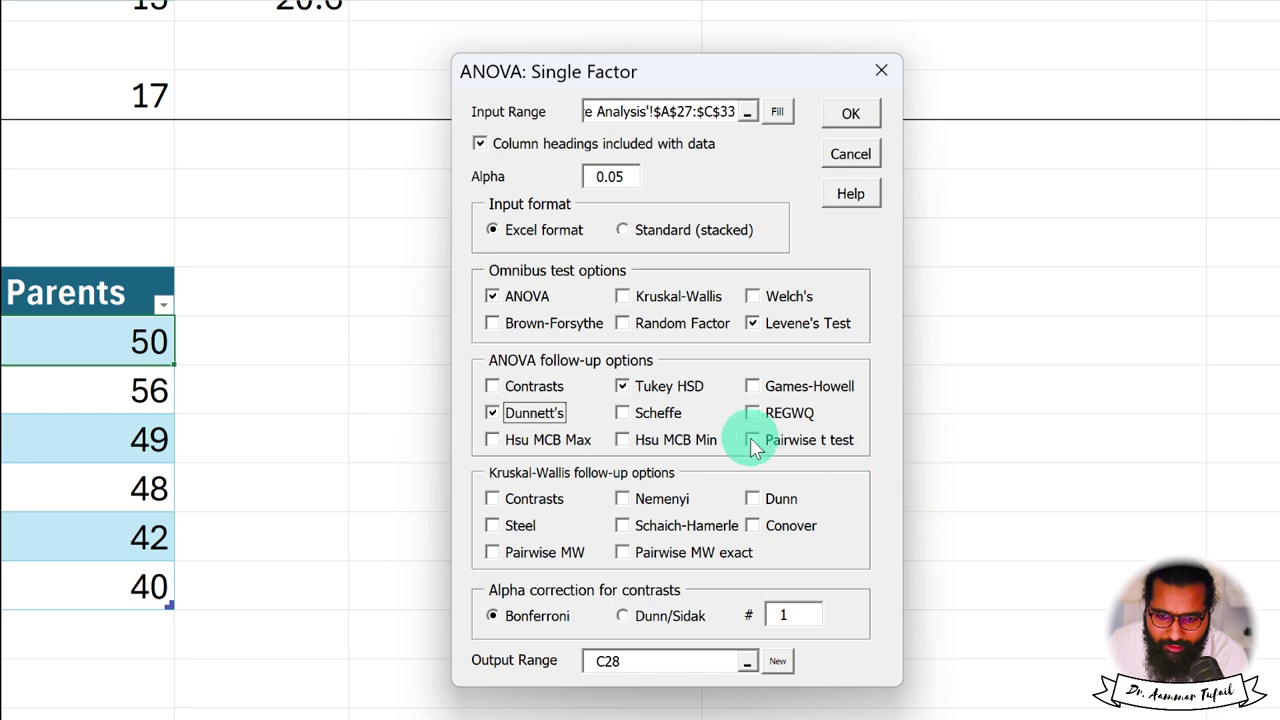
left_click(751, 439)
left_click(491, 412)
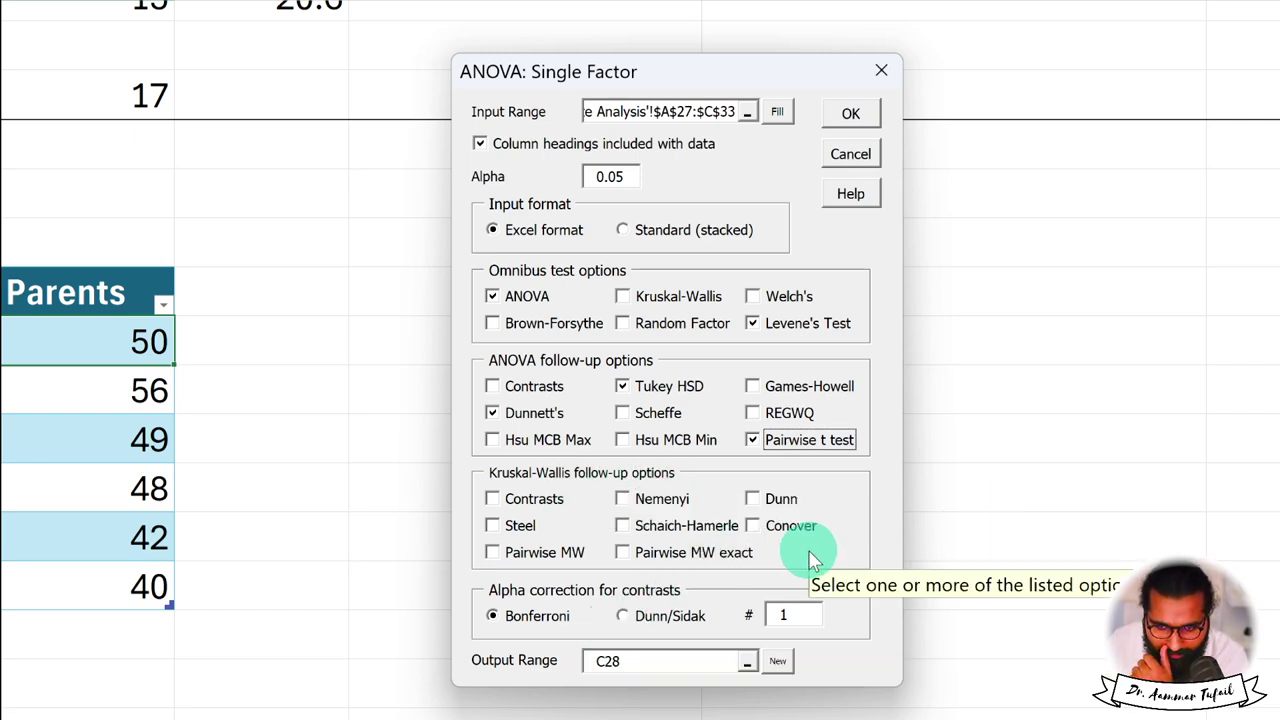
left_click(758, 497)
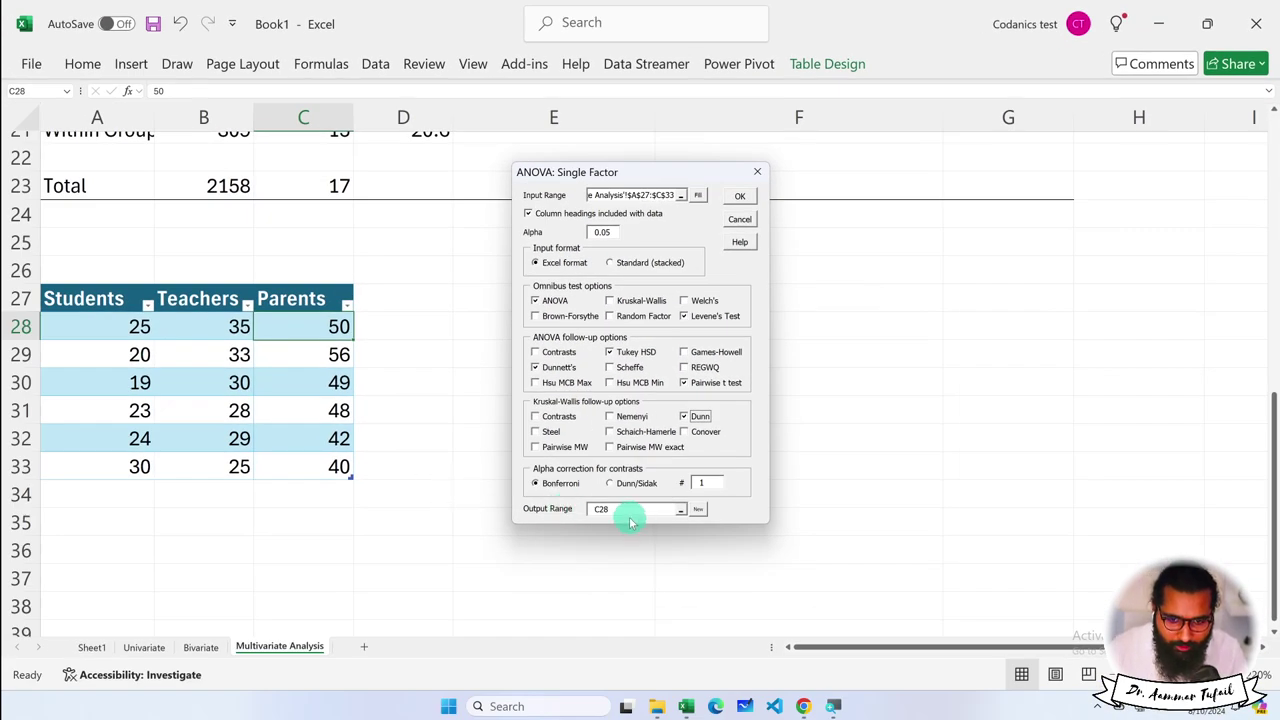
Set the output range to A35 and run the analysis
left_click(592, 509)
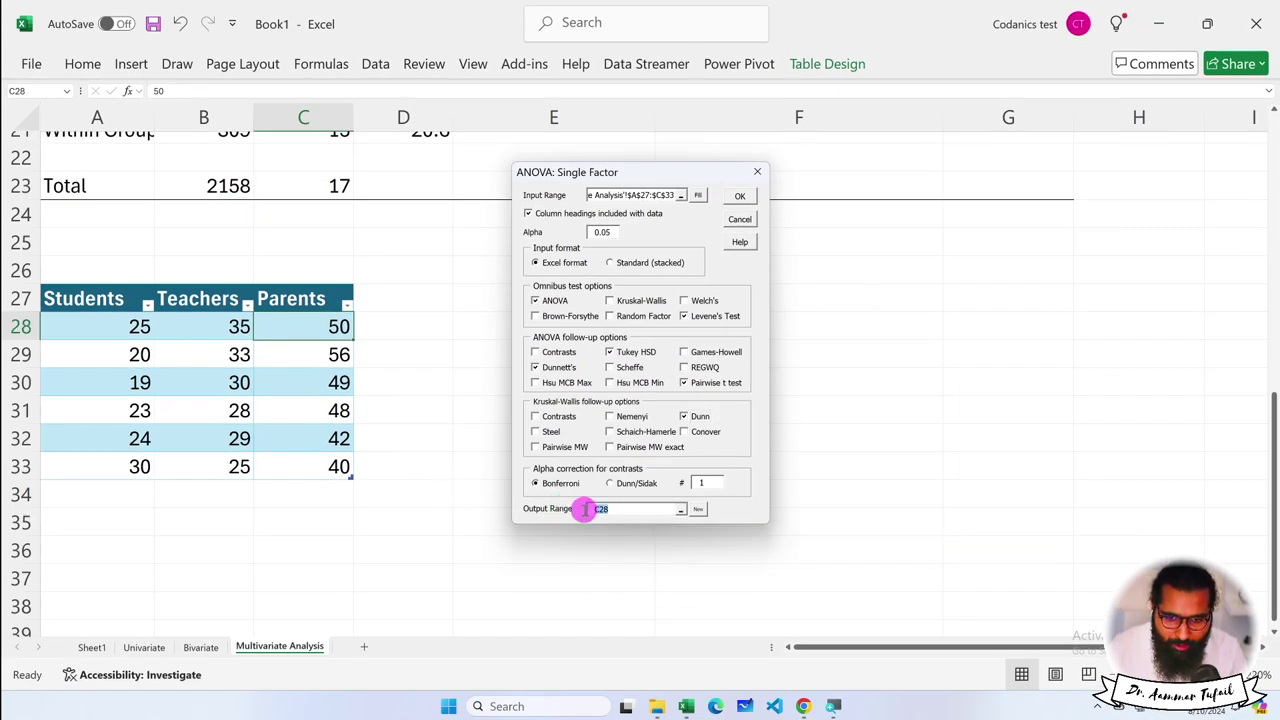
left_click(67, 521)
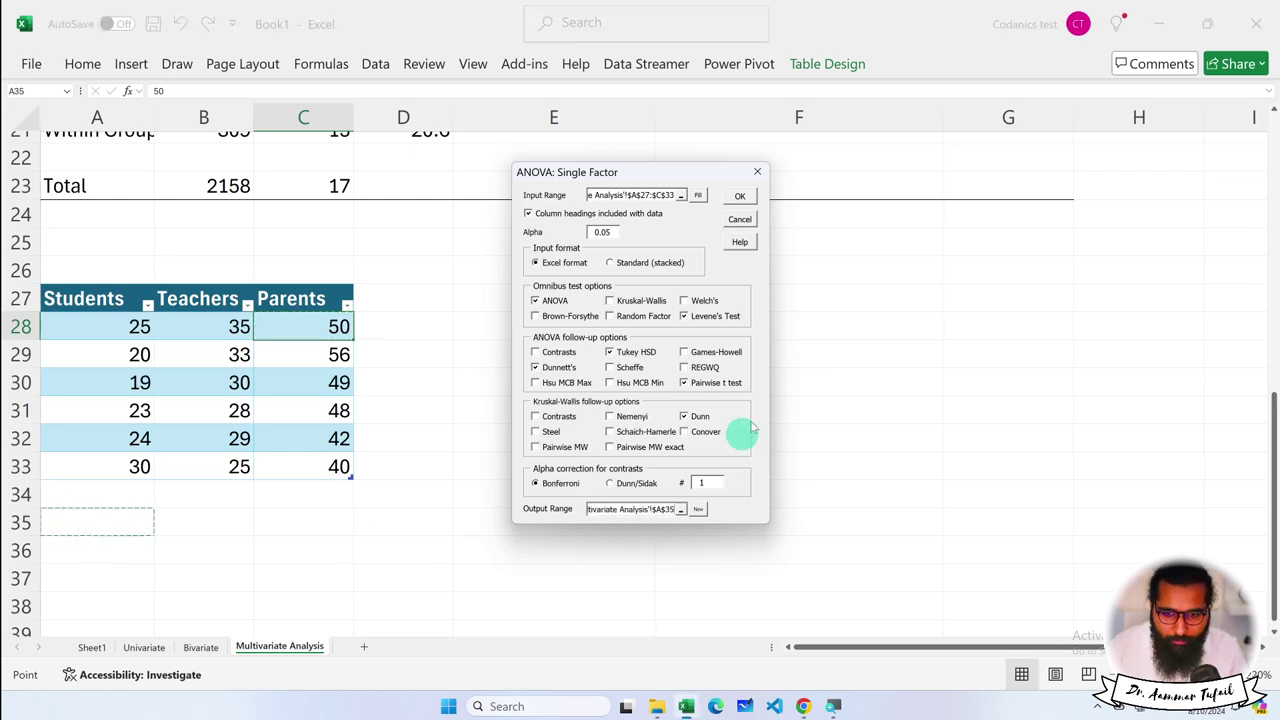
left_click(741, 196)
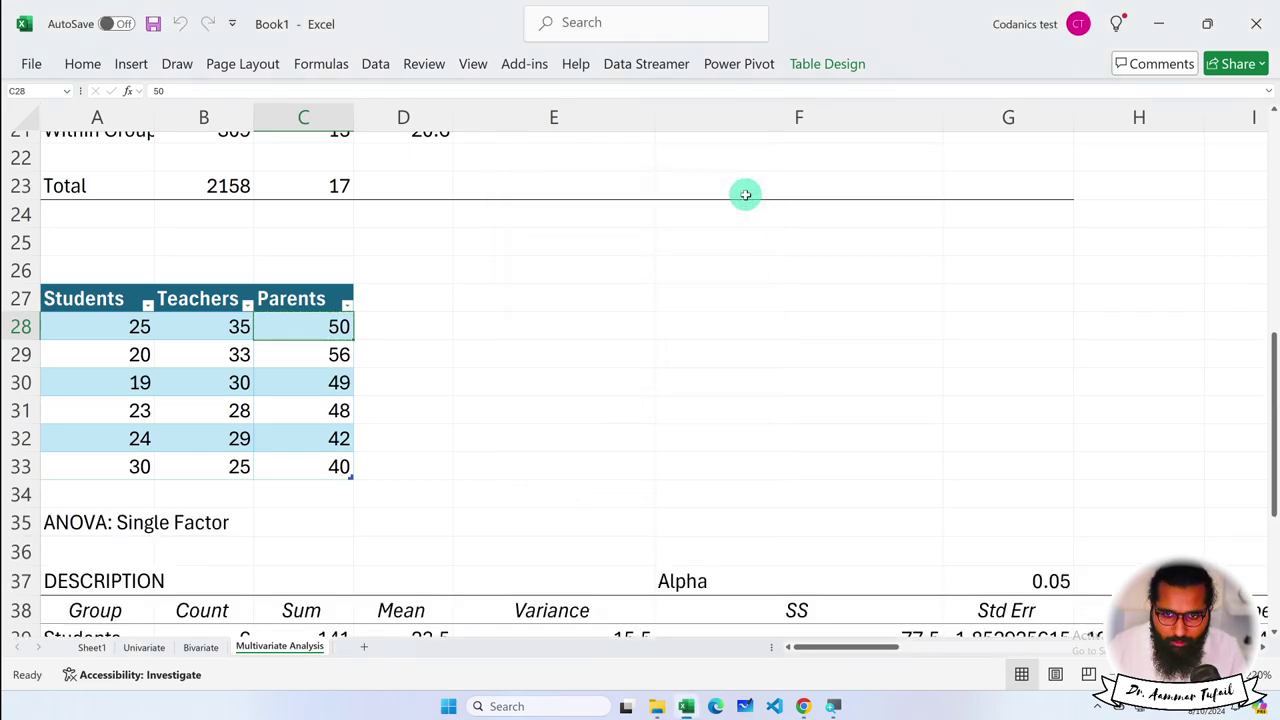
Delete the first data row, undo the deletion, and scroll through the ANOVA output
key("ctrl+minus")
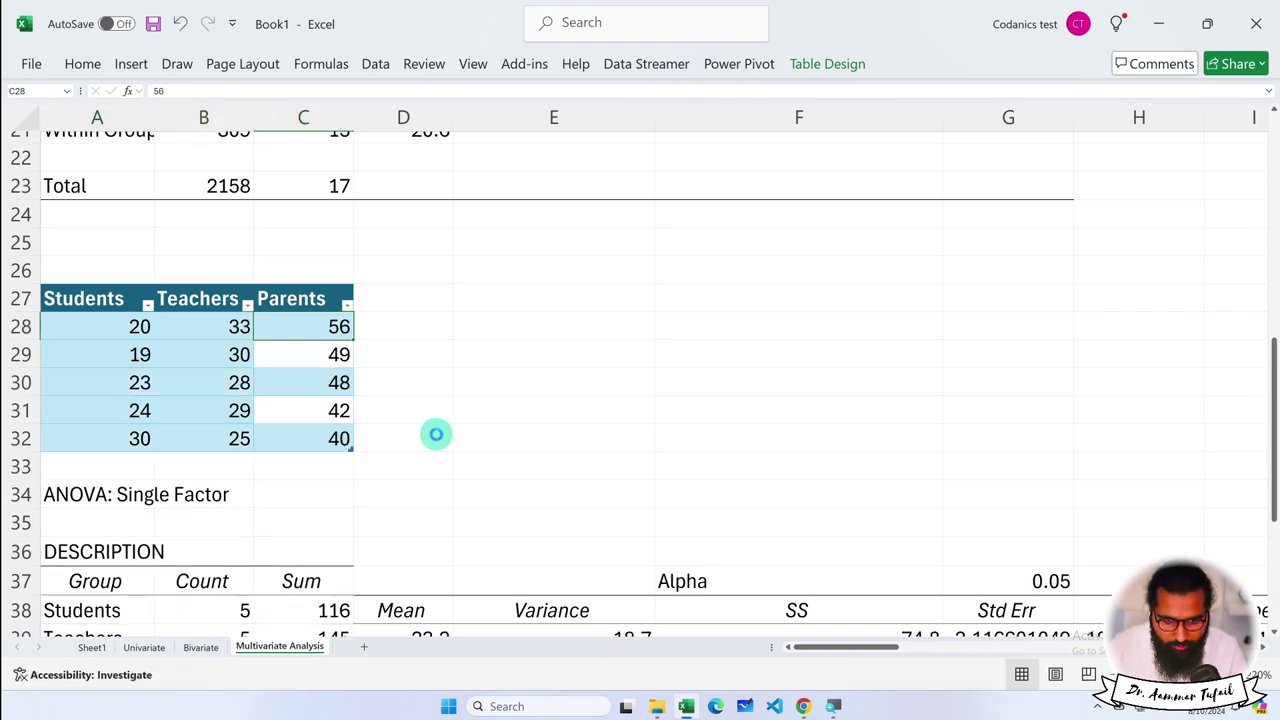
key("ctrl+z")
scroll(435, 434, "down", 1)
scroll(430, 434, "down", 2)
scroll(430, 433, "down", 1)
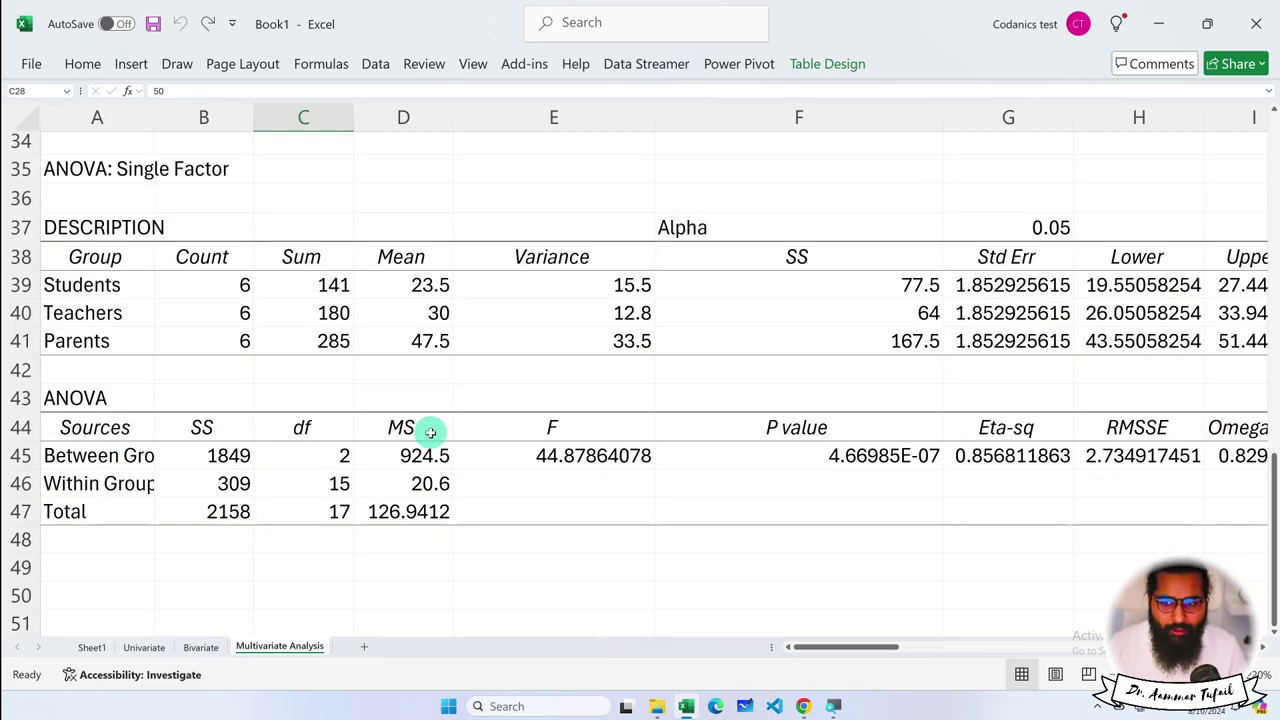
scroll(324, 316, "up", 1)
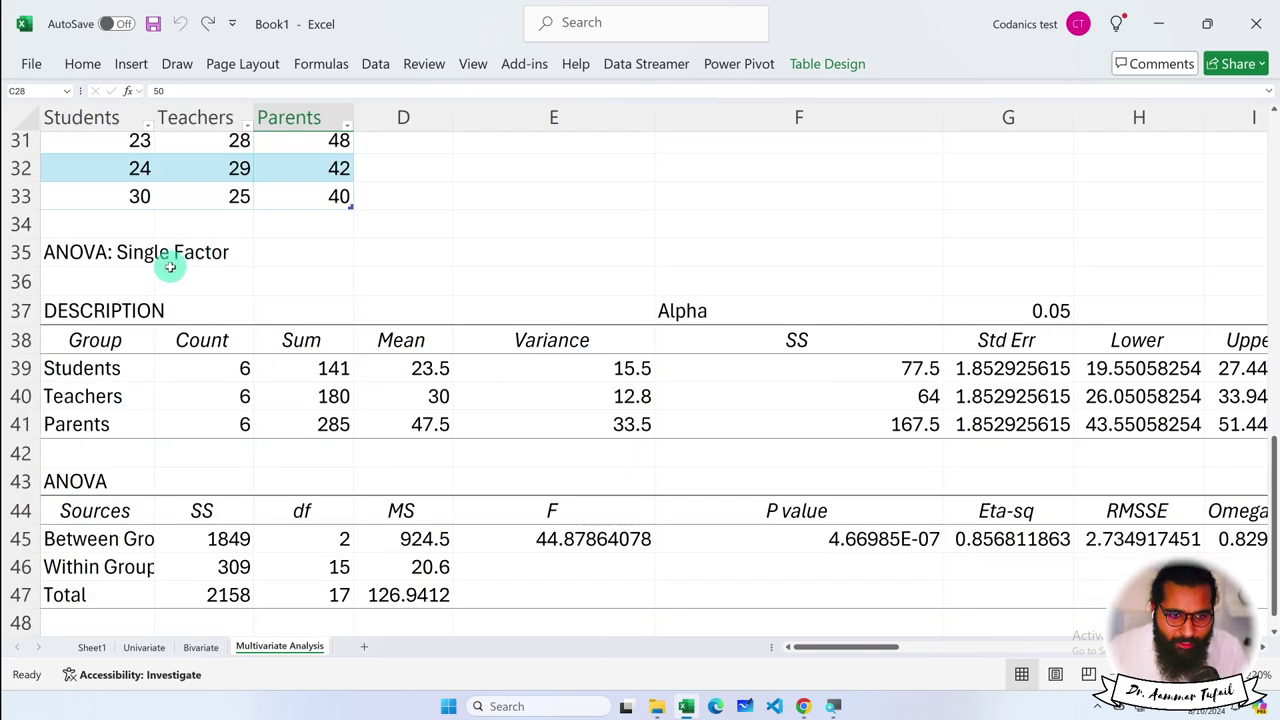
Select the ANOVA heading, group summary A39:E41, alpha 0.05 and confidence limit columns
left_click(88, 252)
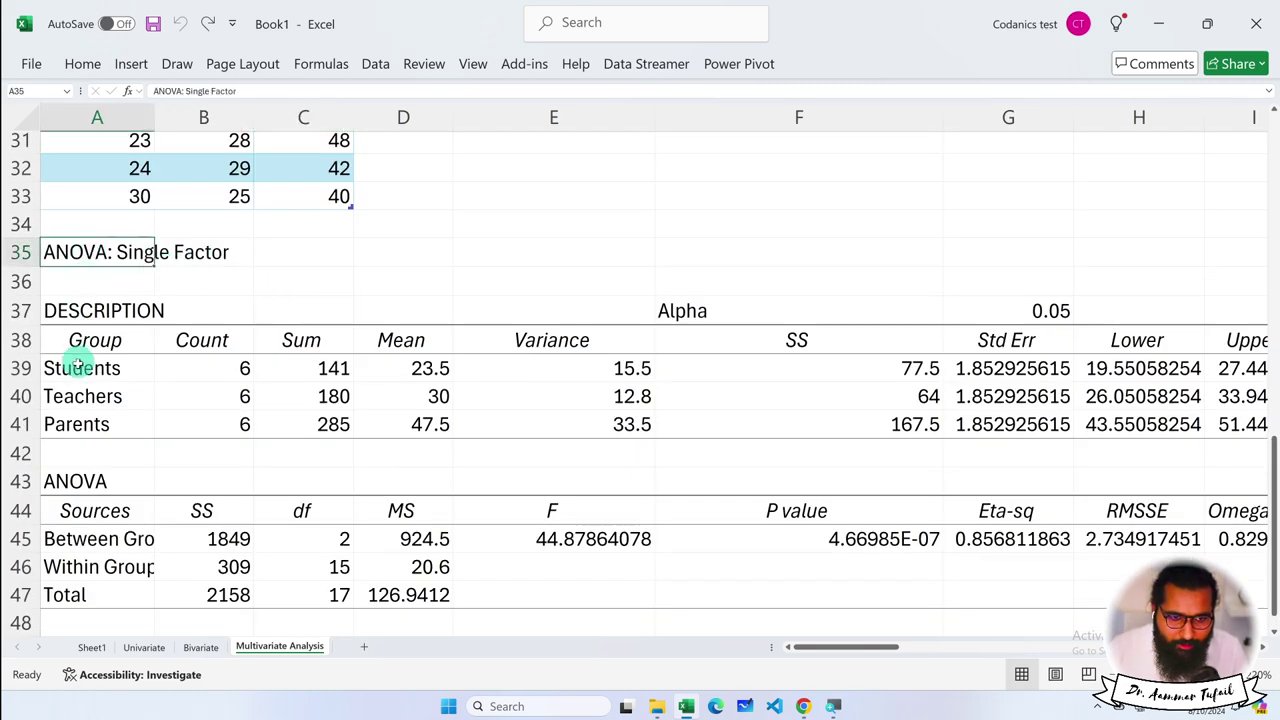
left_click_drag(76, 364, 528, 430)
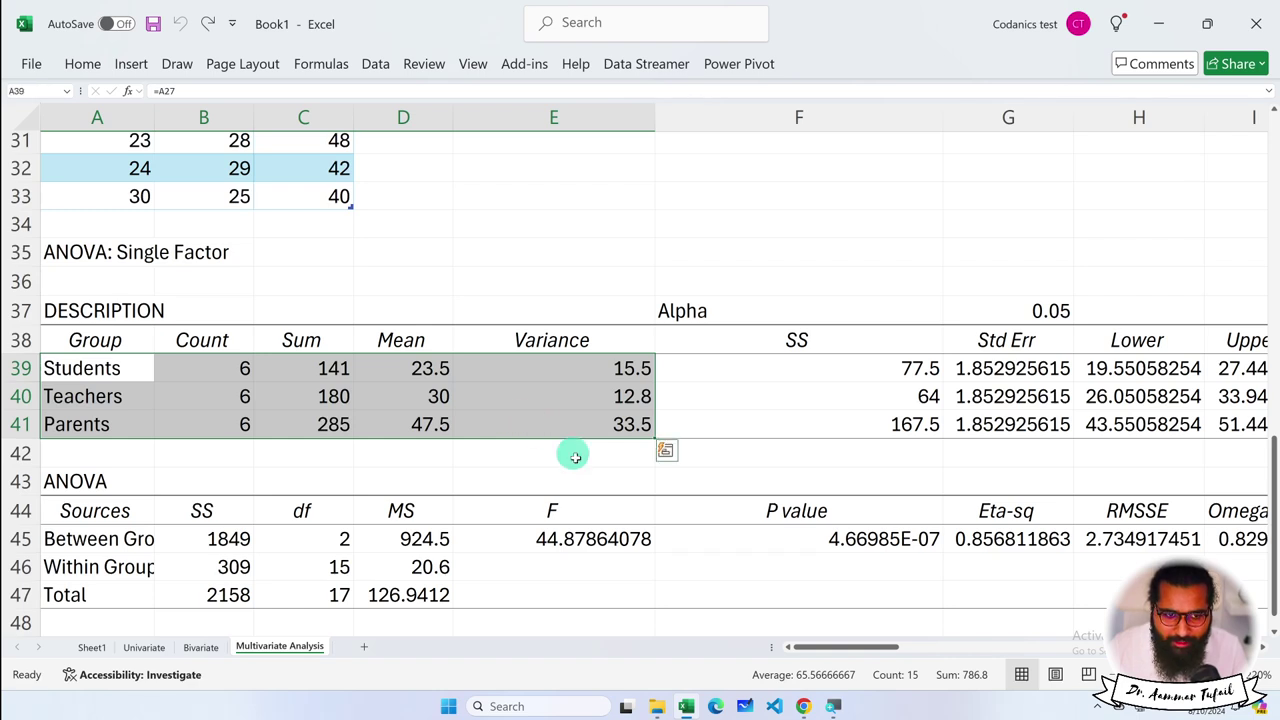
left_click_drag(808, 647, 855, 651)
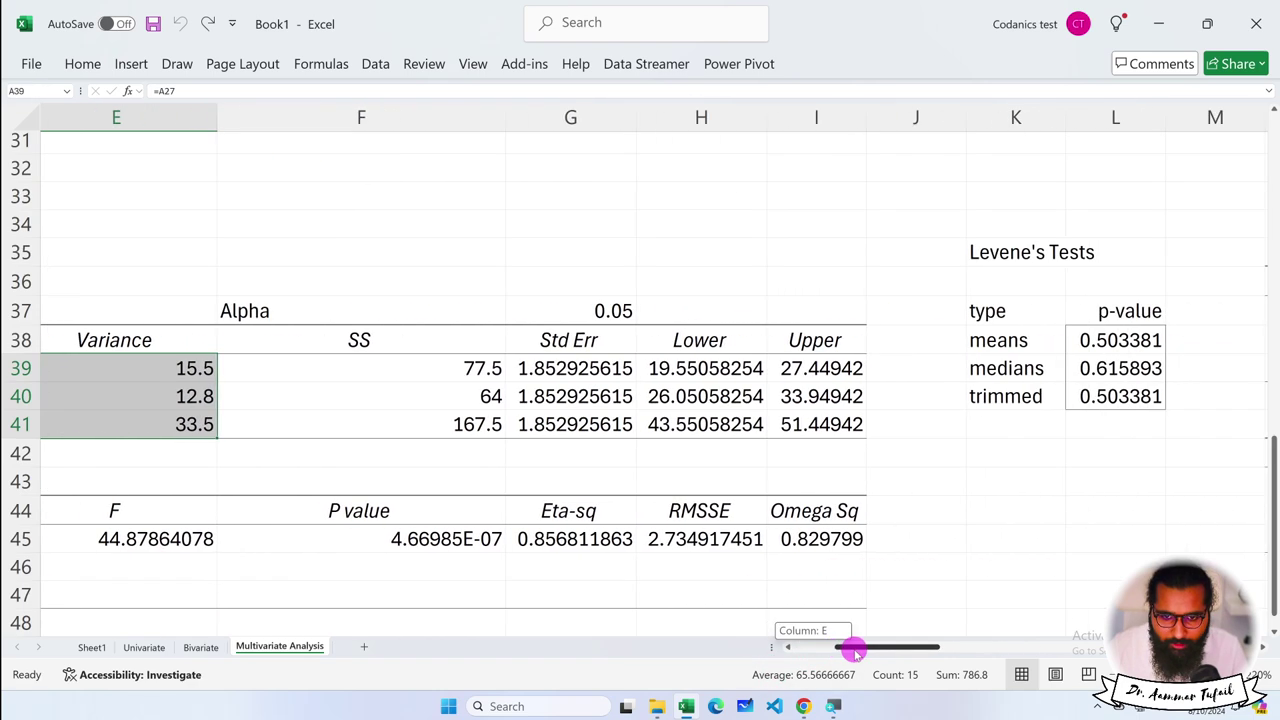
mouse_move(366, 314)
left_mouse_down()
mouse_move(537, 328)
mouse_move(609, 423)
left_mouse_up()
left_click(594, 307)
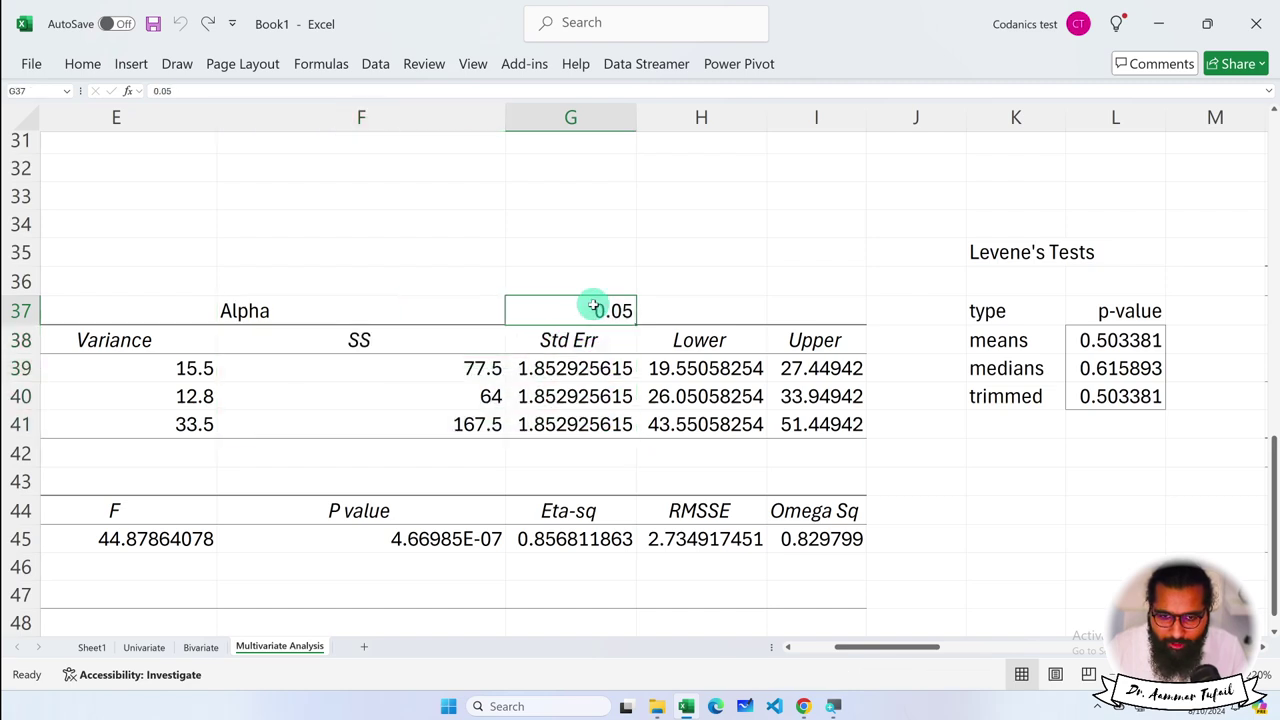
mouse_move(405, 300)
left_mouse_down()
mouse_move(600, 310)
mouse_move(594, 372)
mouse_move(771, 380)
mouse_move(827, 418)
left_mouse_up()
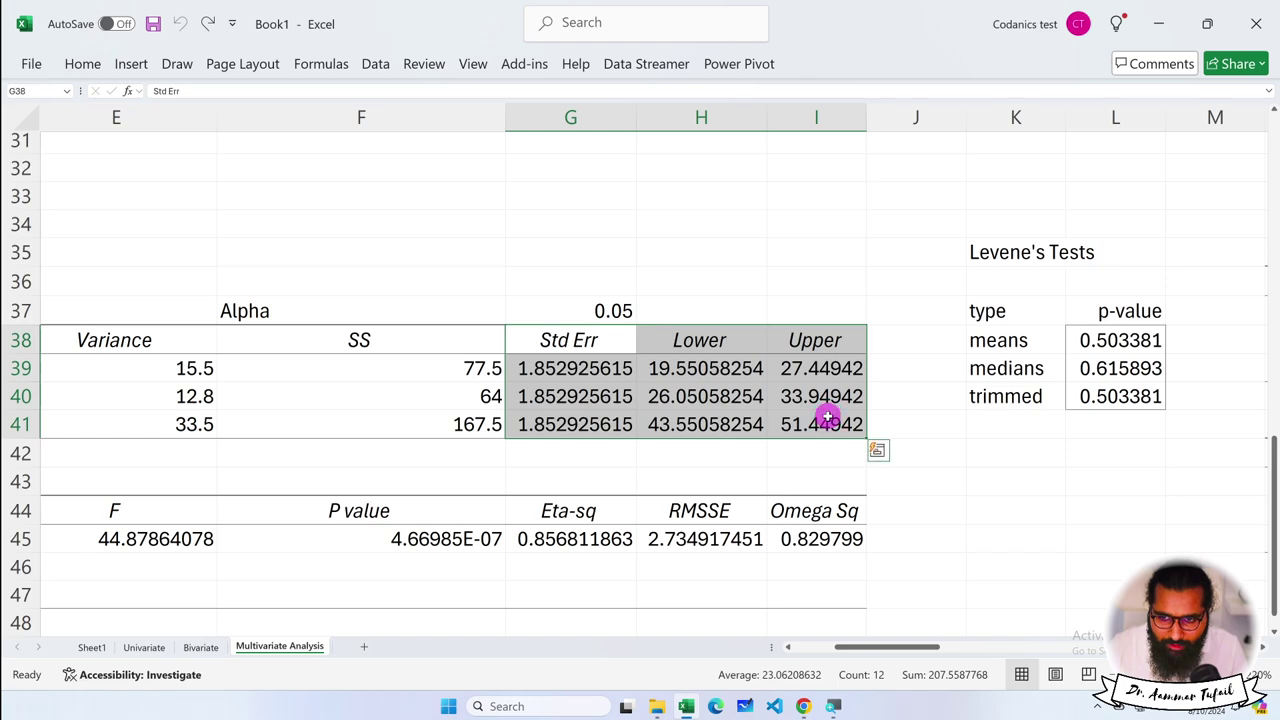
Select the Levene's means, medians and trimmed tests with their p-values
left_click(826, 416)
mouse_move(1000, 340)
left_mouse_down()
mouse_move(1082, 343)
mouse_move(1091, 398)
left_mouse_up()
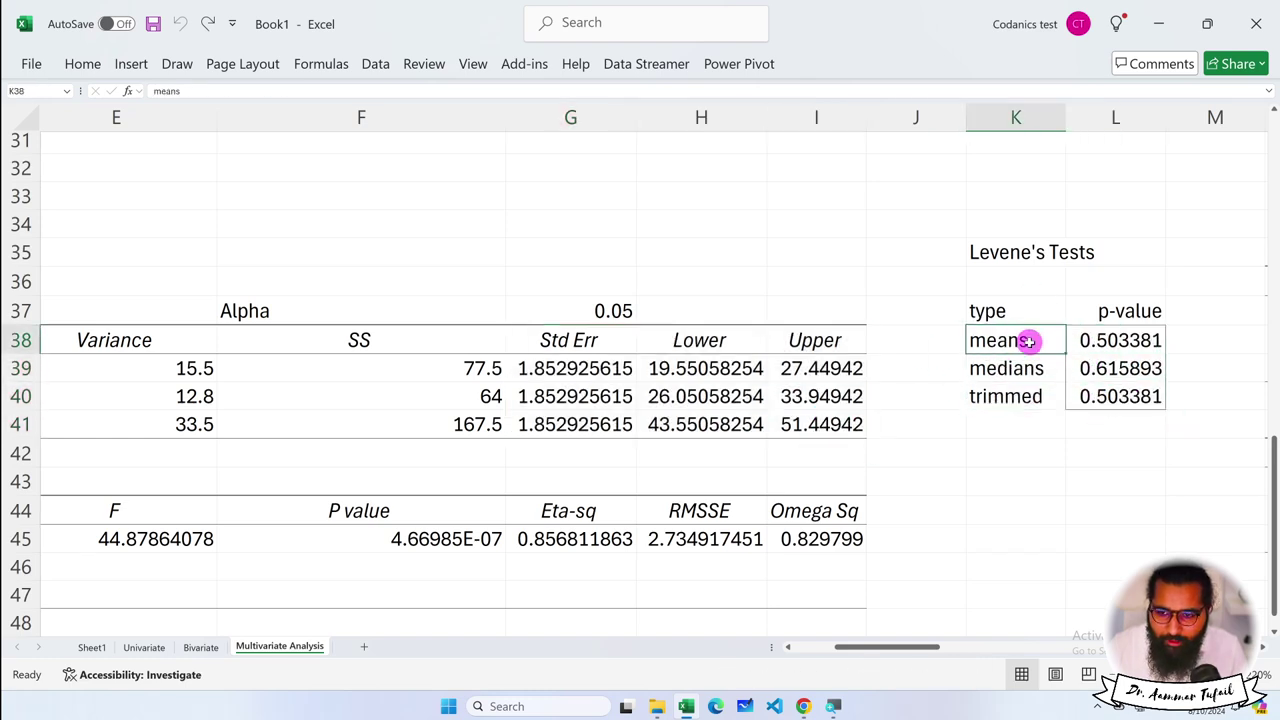
left_click_drag(1000, 340, 1100, 340)
left_click(1100, 340)
left_click(1041, 318)
left_click(1035, 258)
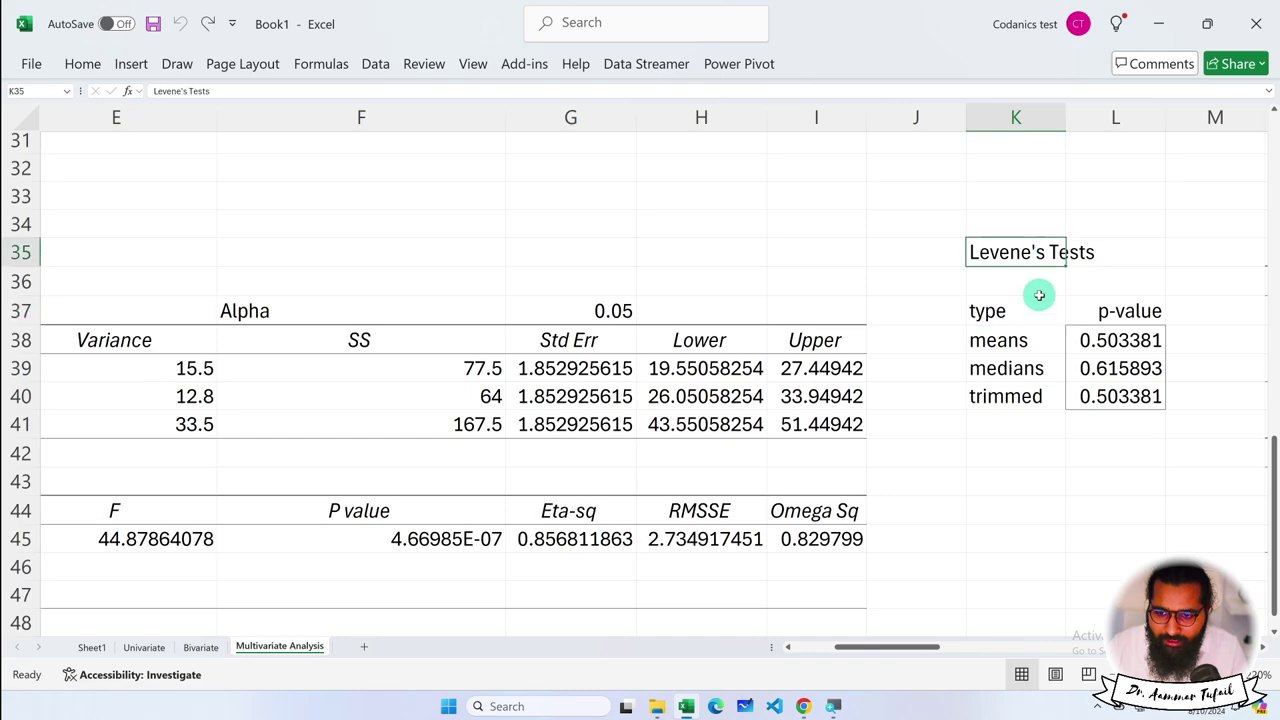
left_click(1005, 340)
left_click(1000, 362)
left_click(988, 396)
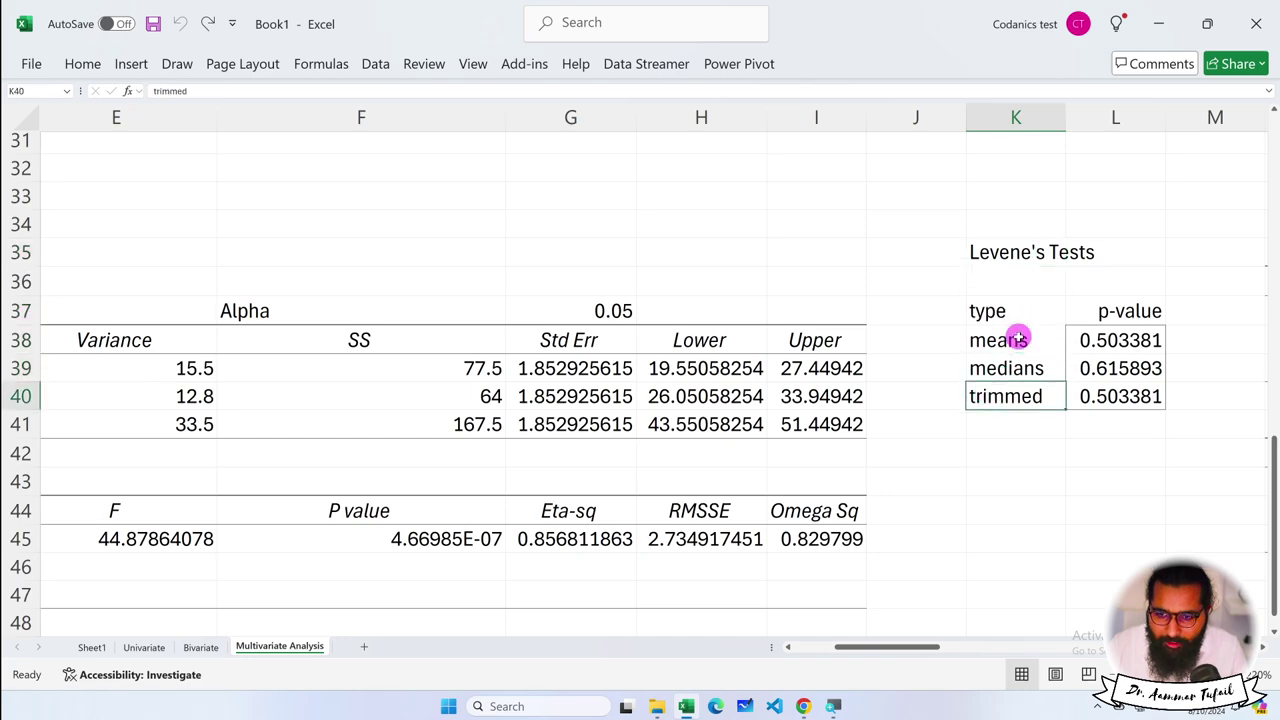
left_click_drag(1005, 340, 1100, 392)
scroll(1116, 436, "left", 1)
Scroll right across the Tukey HSD and Dunnett's tables, then back left to the ANOVA output
scroll(1116, 436, "right", 2)
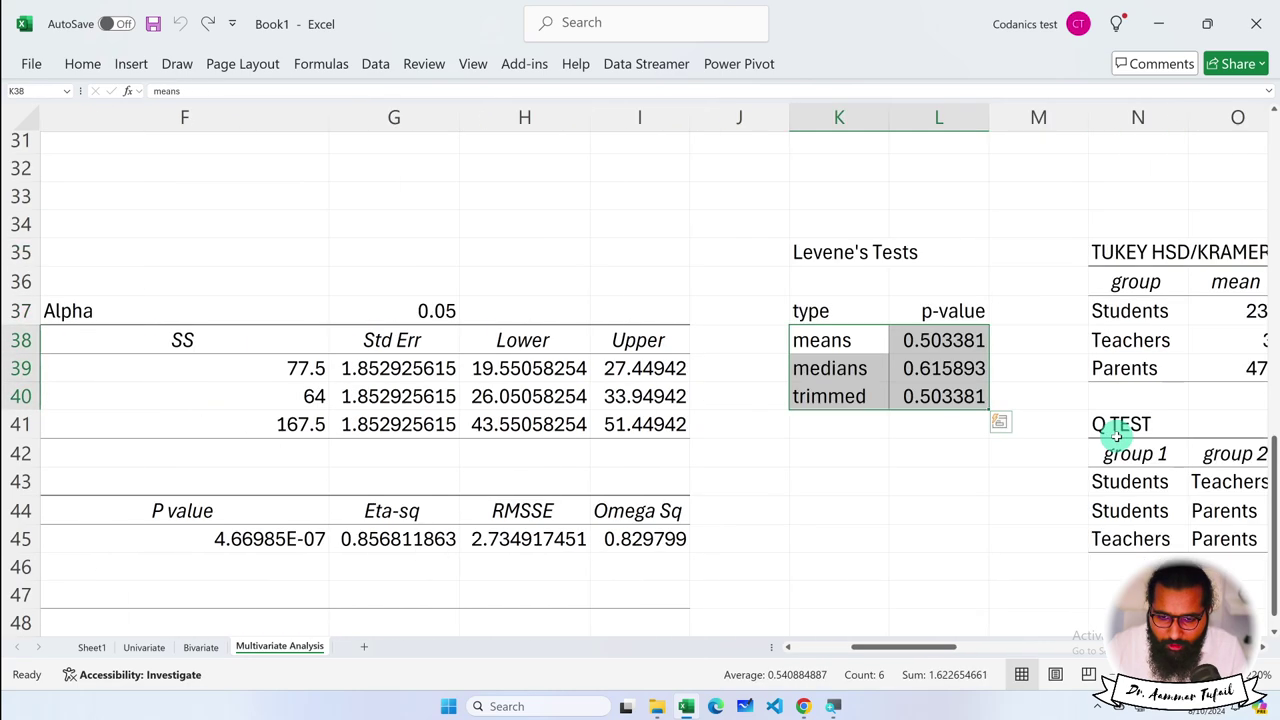
scroll(1116, 430, "right", 1)
left_click_drag(915, 640, 1051, 648)
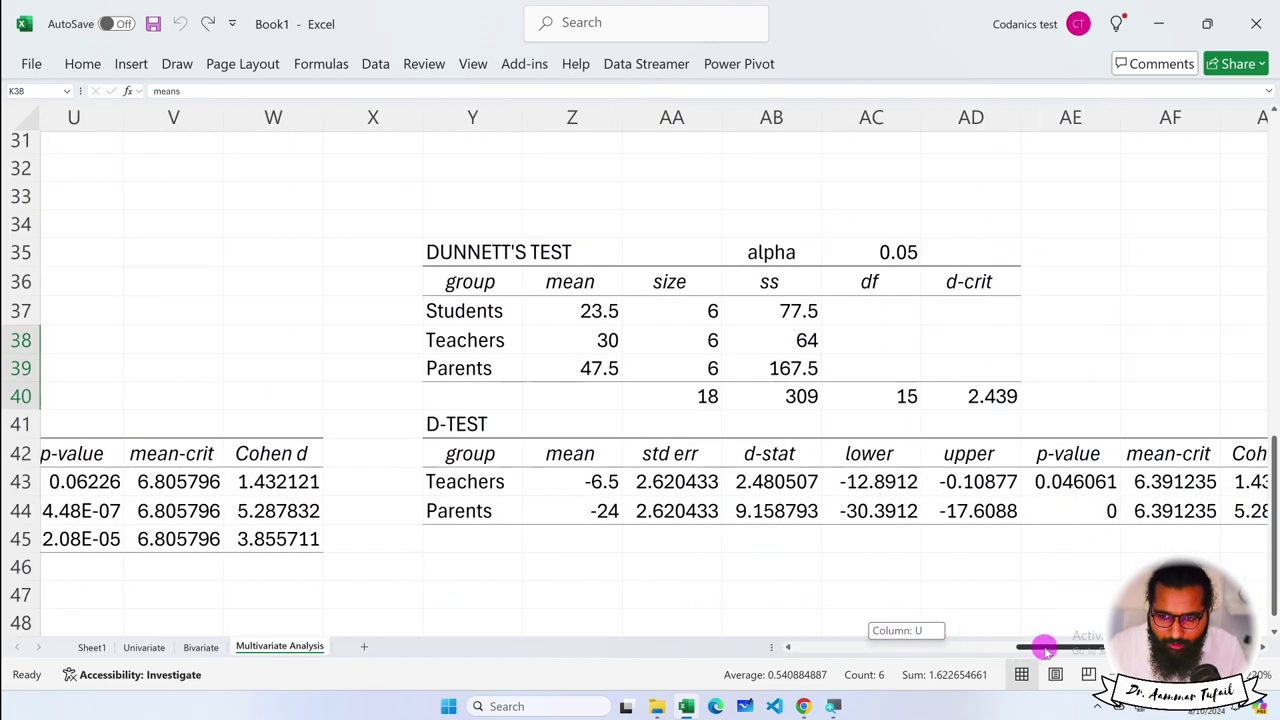
left_click(694, 428)
scroll(690, 435, "down", 2)
scroll(690, 436, "down", 1)
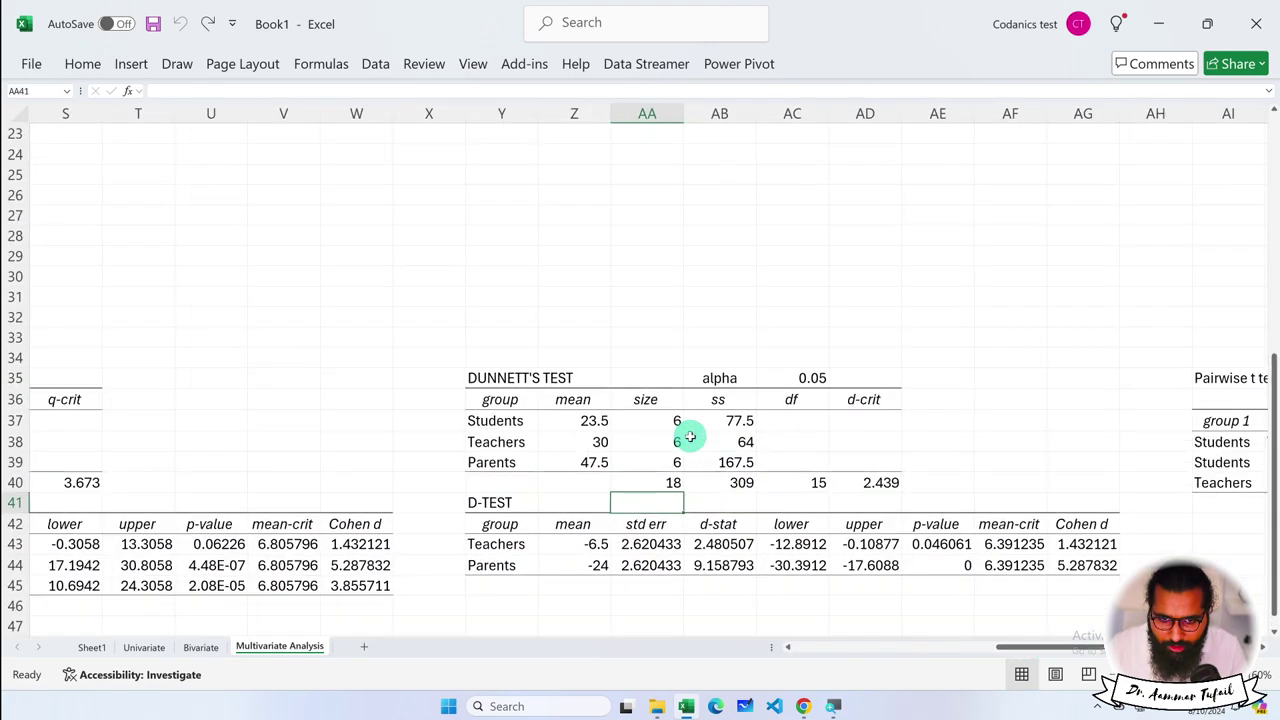
scroll(690, 437, "down", 1)
scroll(690, 437, "down", 1)
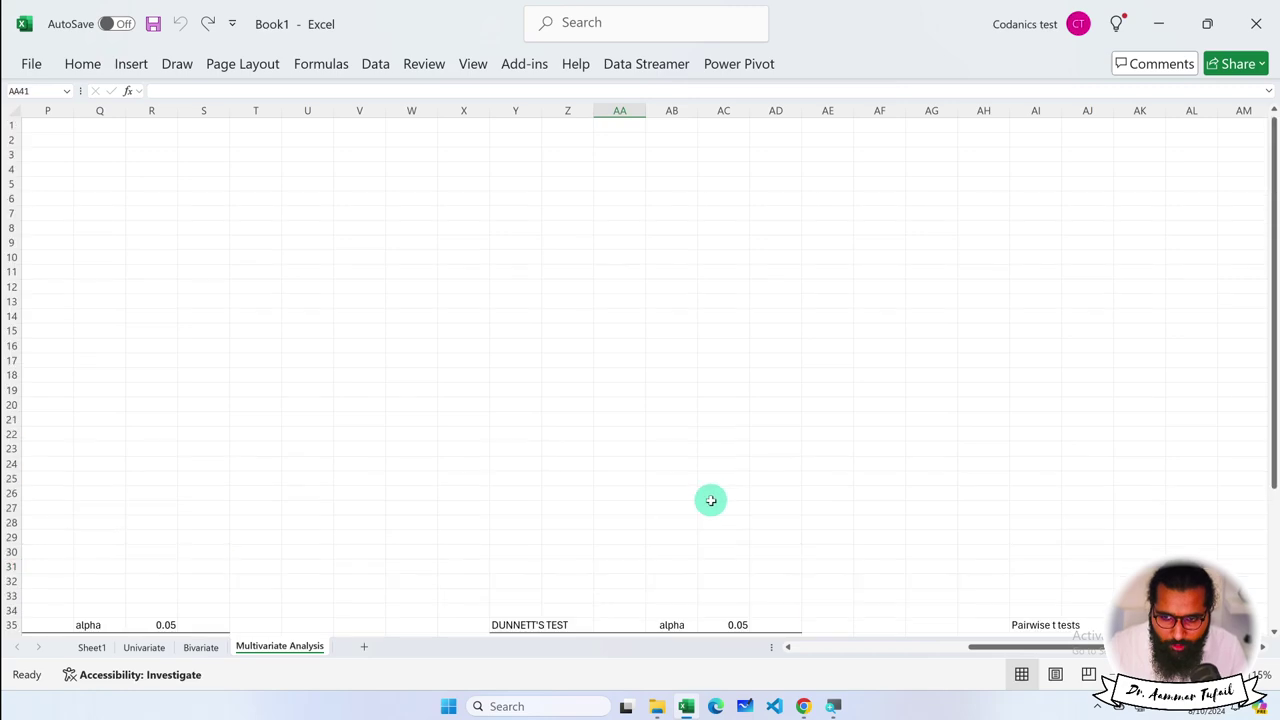
scroll(710, 500, "left", 1)
scroll(700, 500, "left", 4)
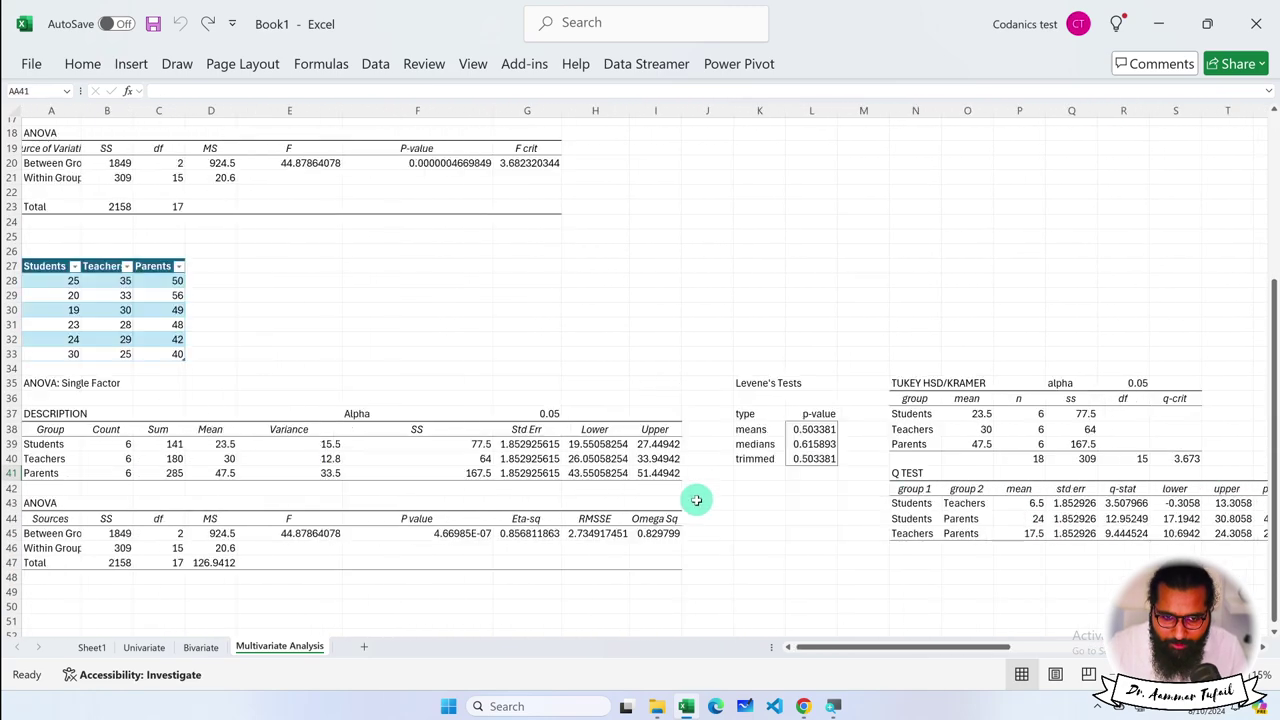
left_click(51, 414)
scroll(51, 414, "up", 4)
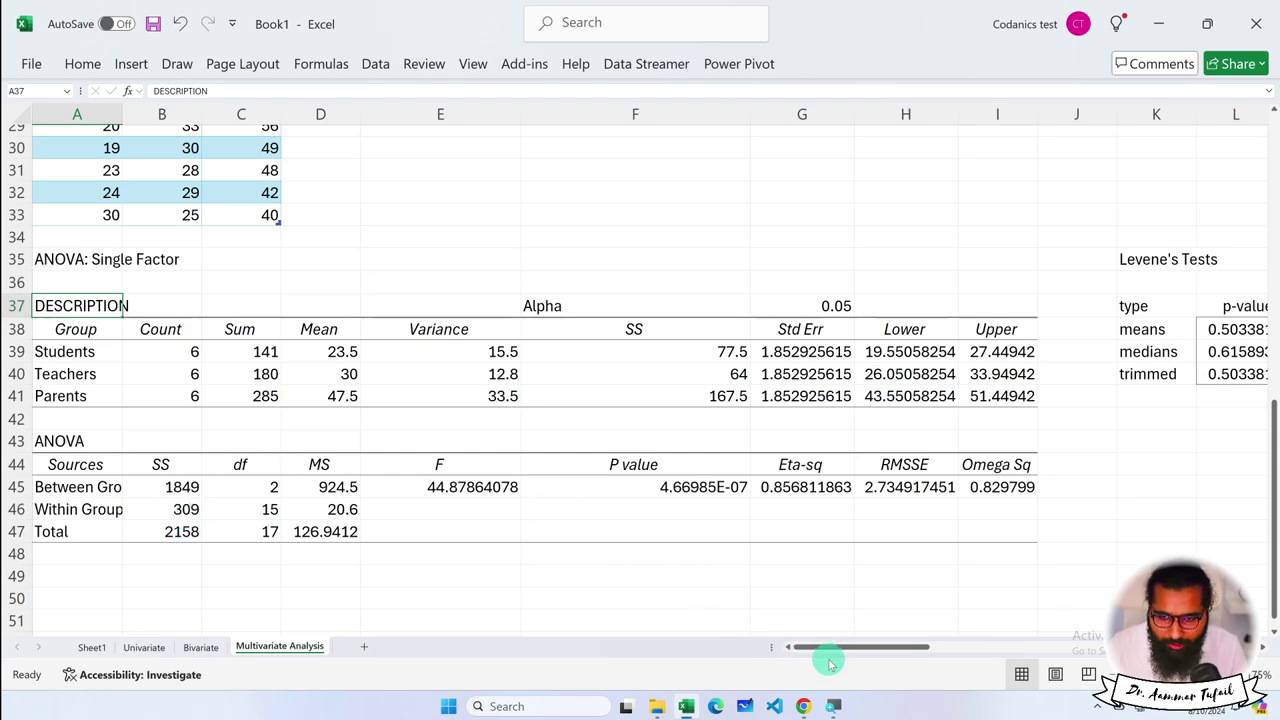
Bring the Tukey HSD/Kramer table into view and select the Students, Teachers and Parents entries
left_click_drag(836, 652, 997, 657)
left_click(83, 259)
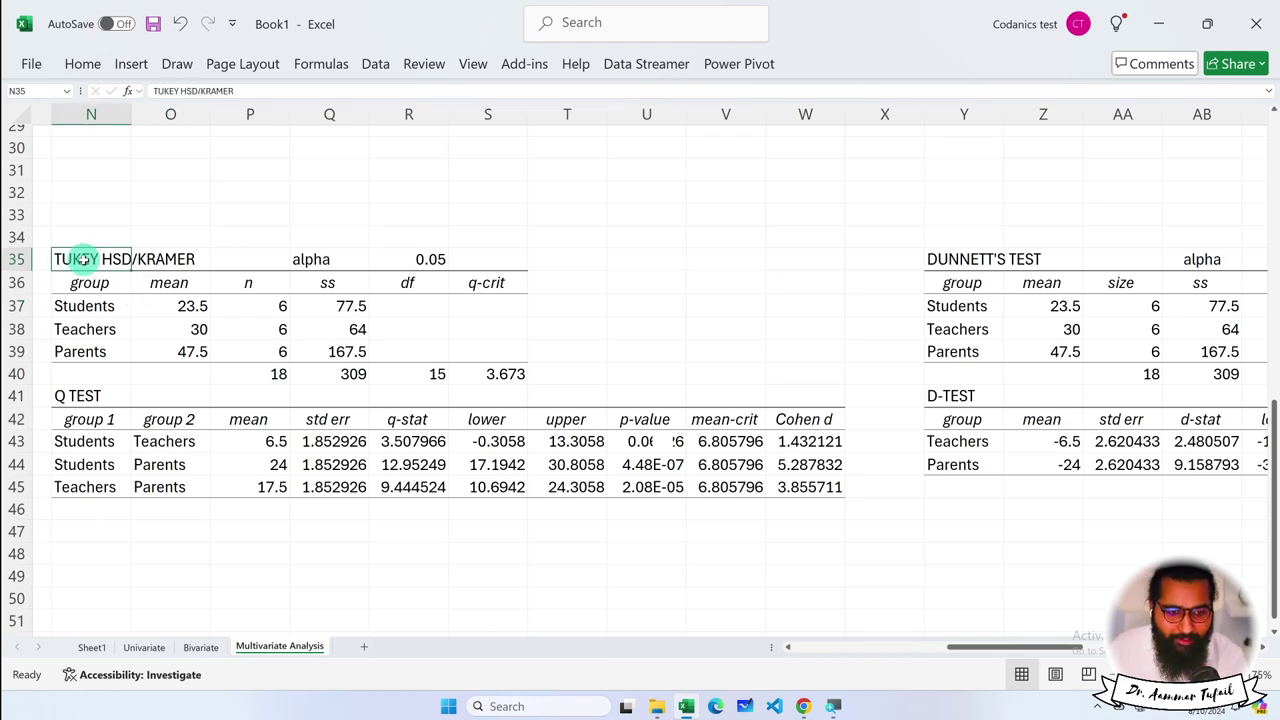
left_click(108, 309)
left_click(96, 330)
left_click(88, 351)
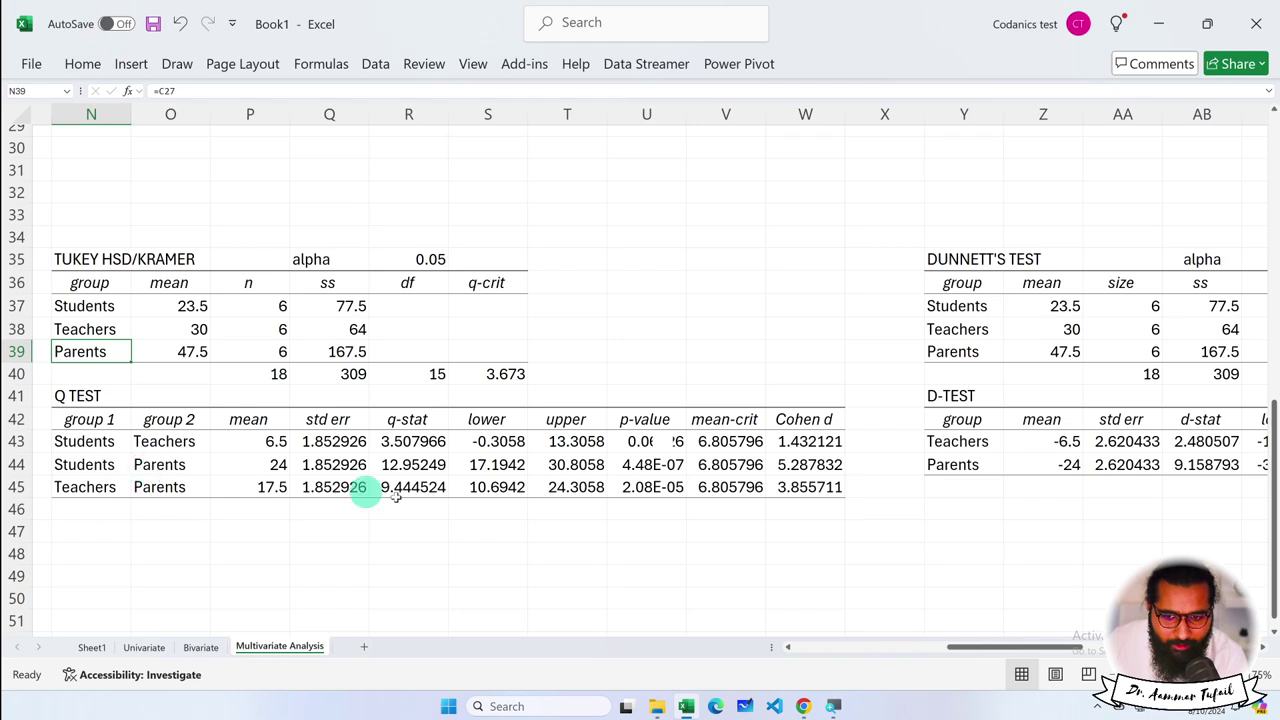
Inspect the Q test p-values for Students–Teachers, Students–Parents and Teachers–Parents pairs
left_click(652, 441)
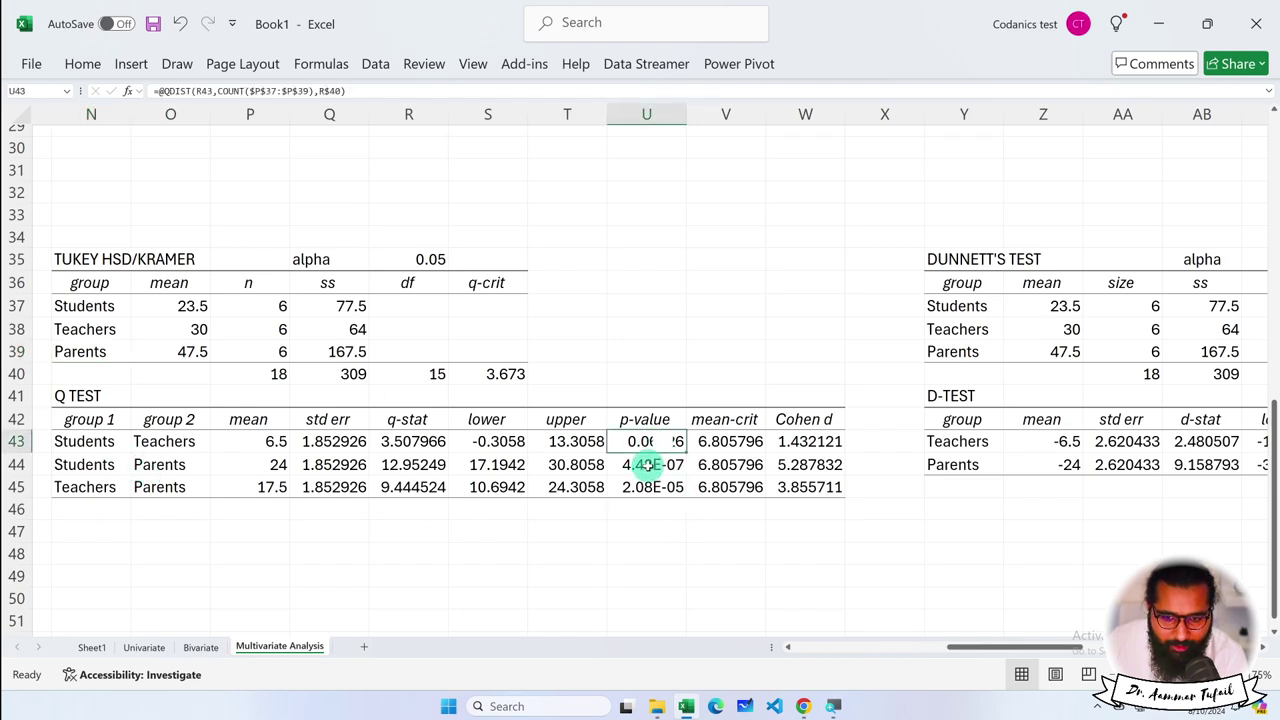
left_click(648, 464)
left_click(645, 487)
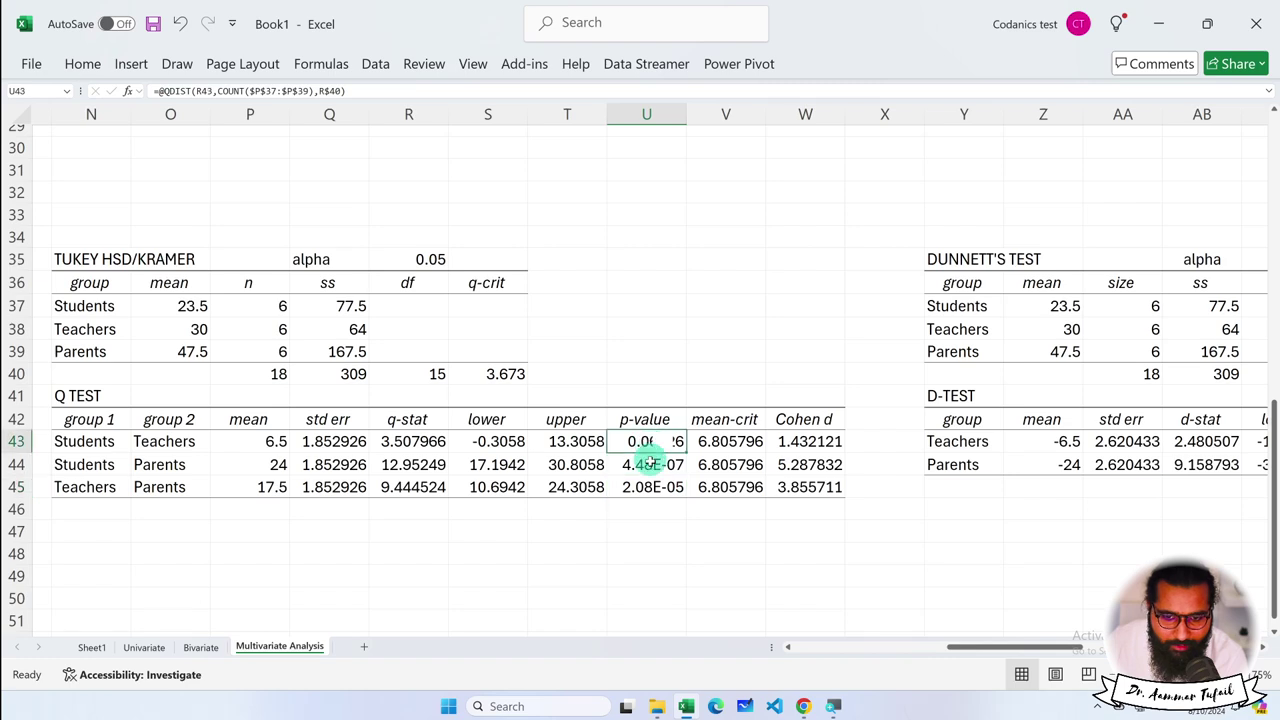
left_click_drag(647, 432, 645, 487)
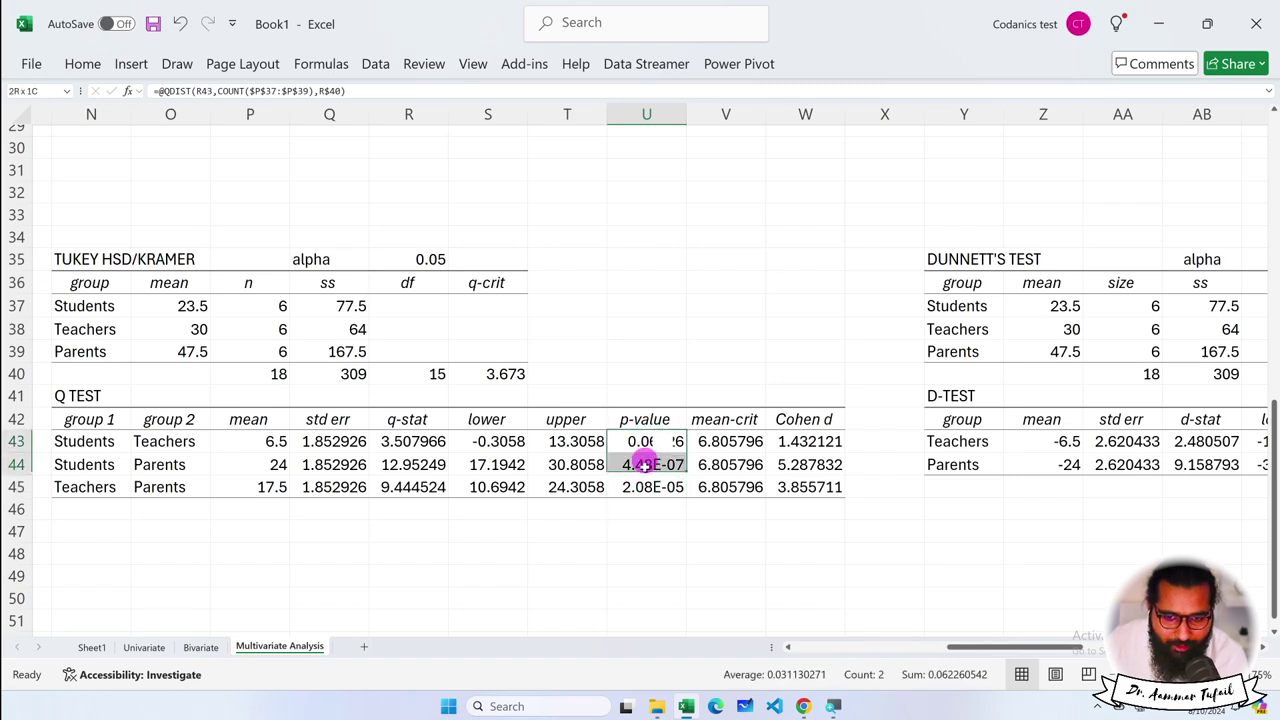
left_click_drag(86, 441, 137, 441)
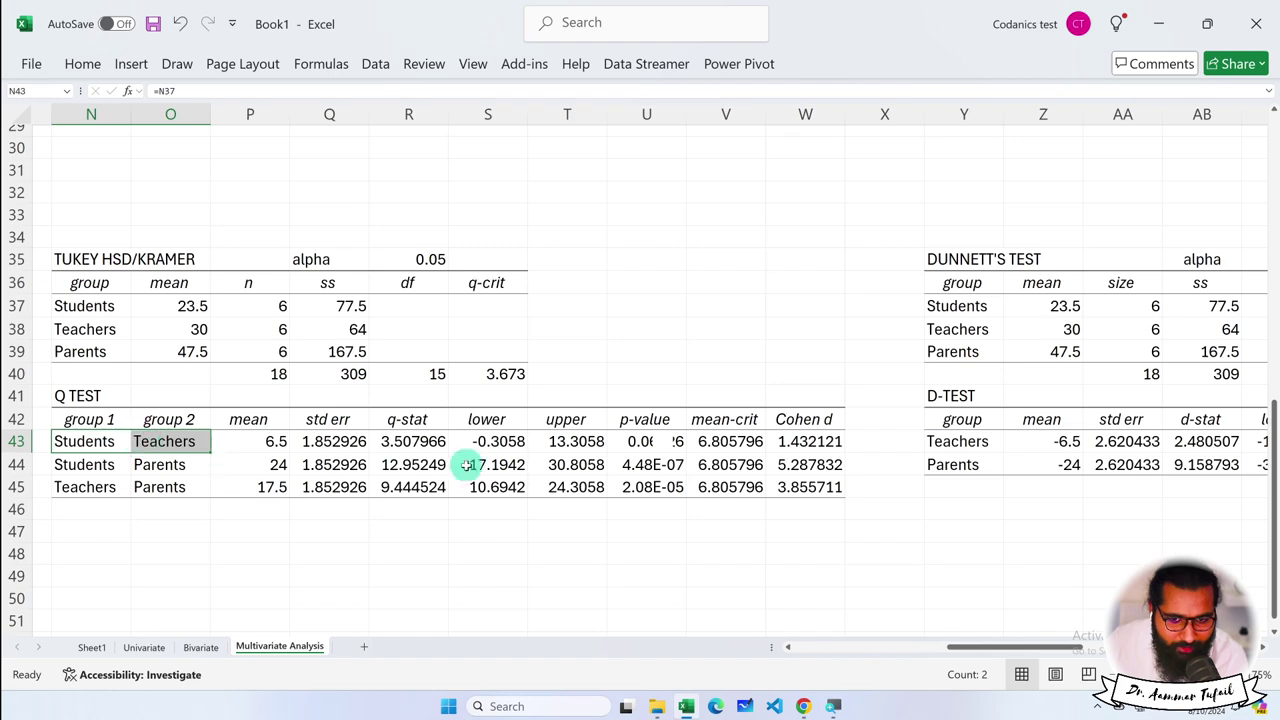
left_click(647, 441)
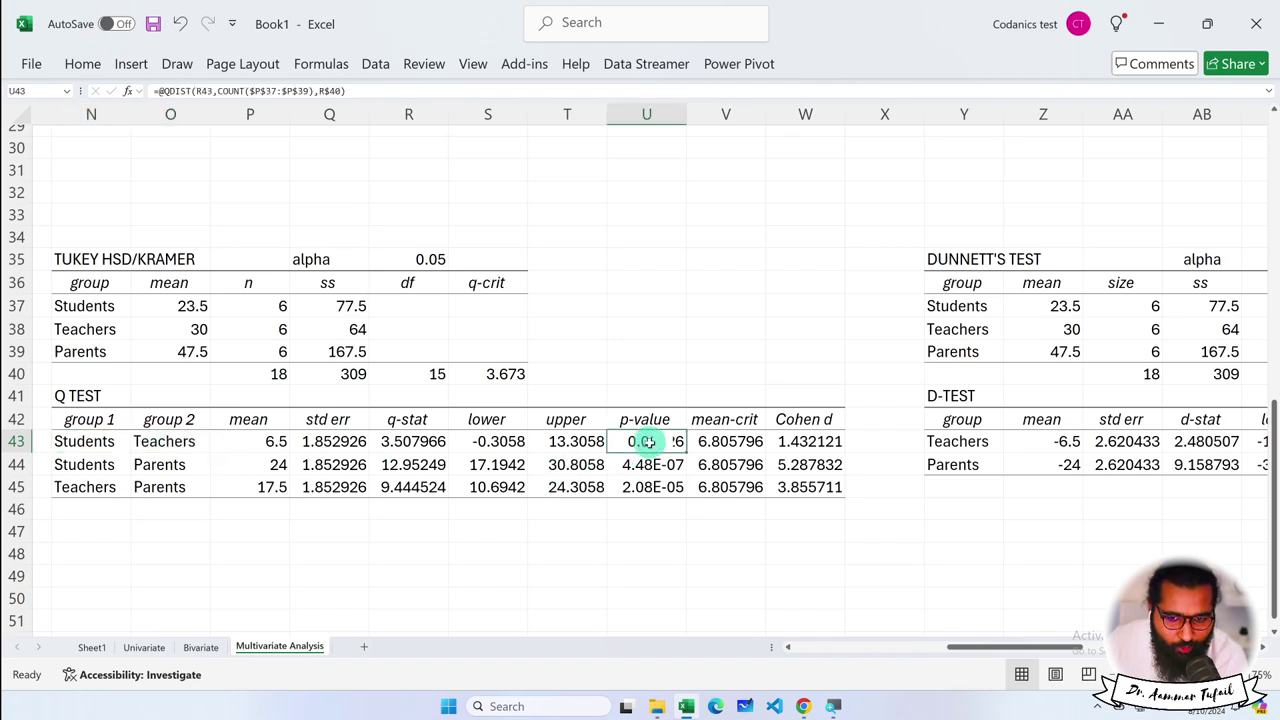
left_click_drag(92, 464, 165, 464)
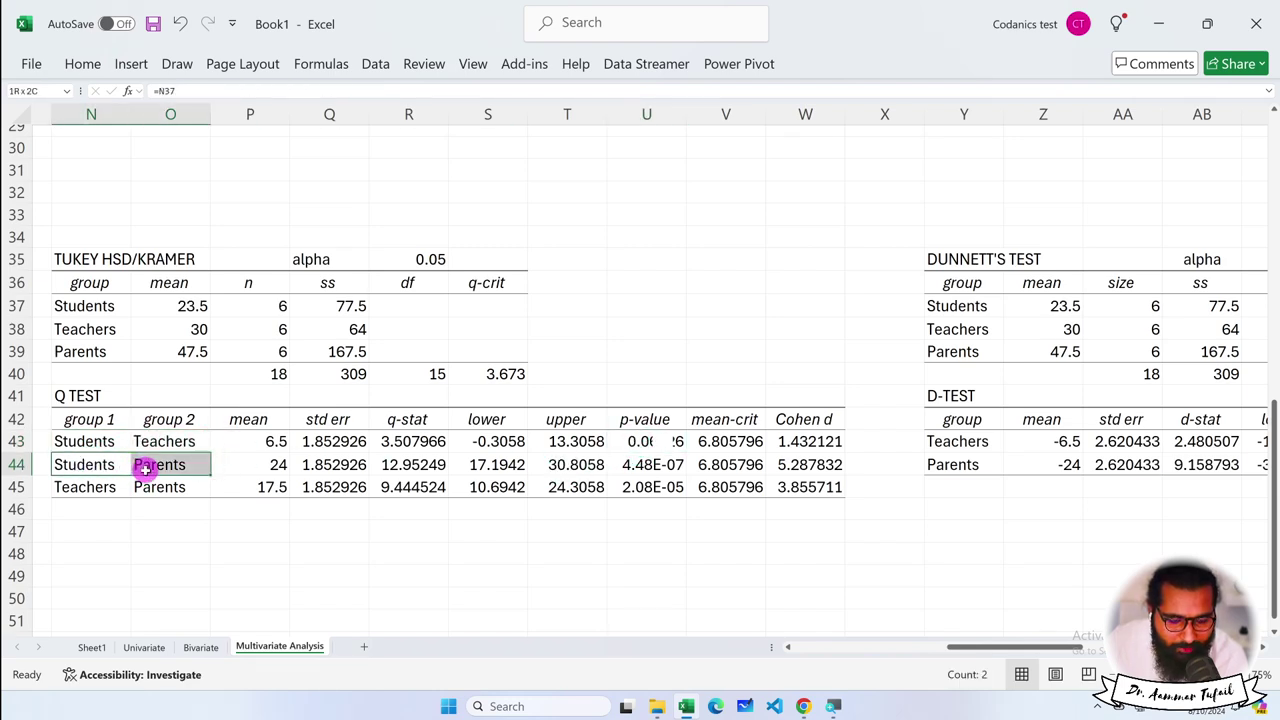
left_click(643, 464)
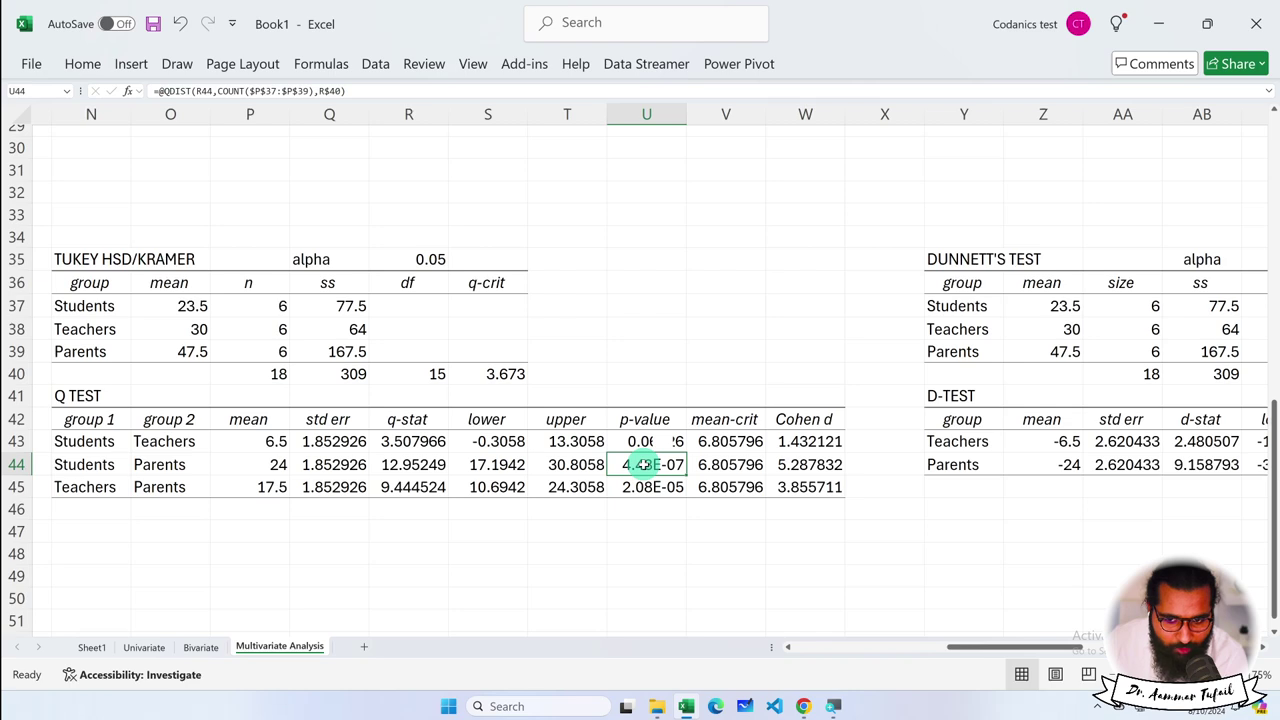
left_click_drag(75, 487, 160, 487)
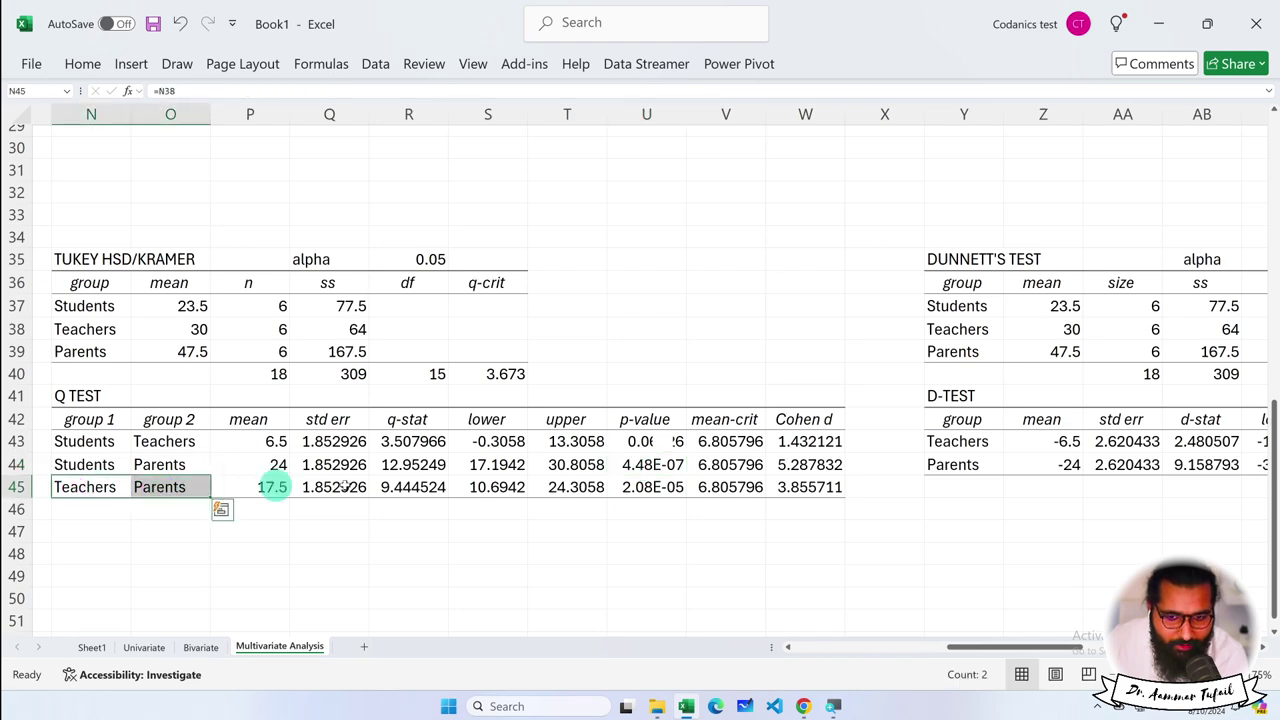
left_click(634, 490)
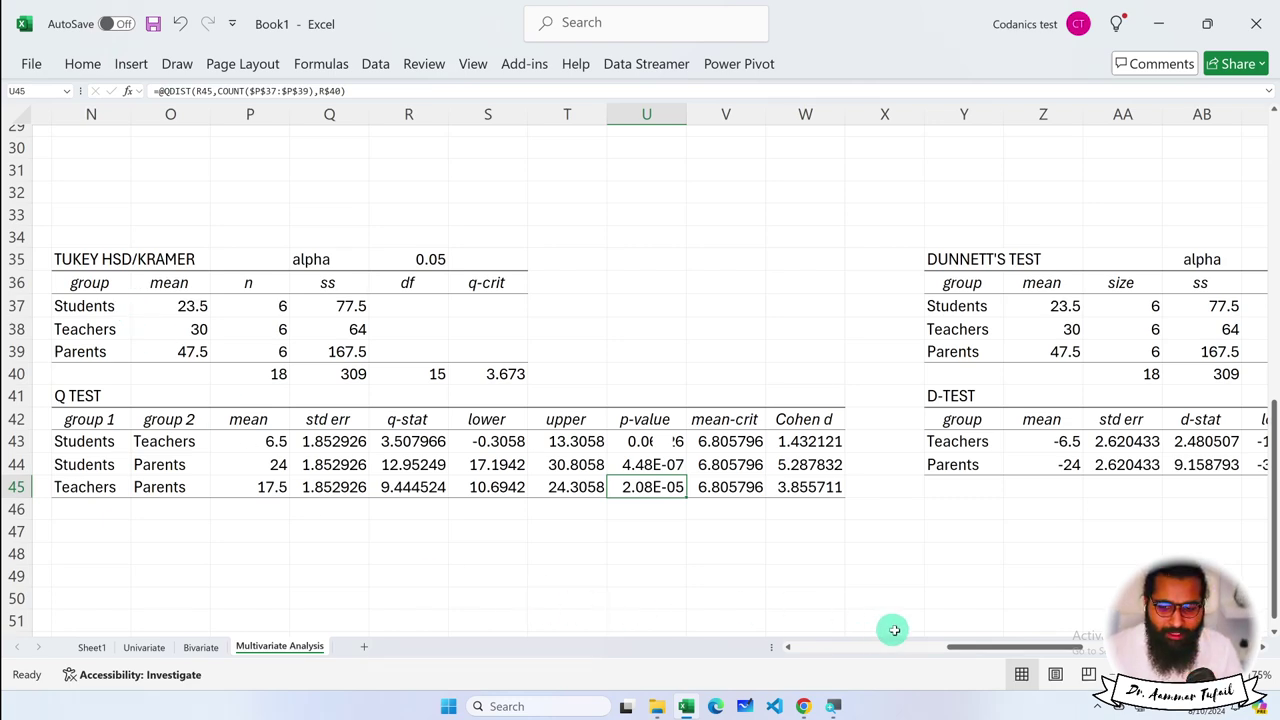
Check the pair labels, mean difference, std err, q-stat and confidence bound formulas
left_click_drag(960, 647, 947, 650)
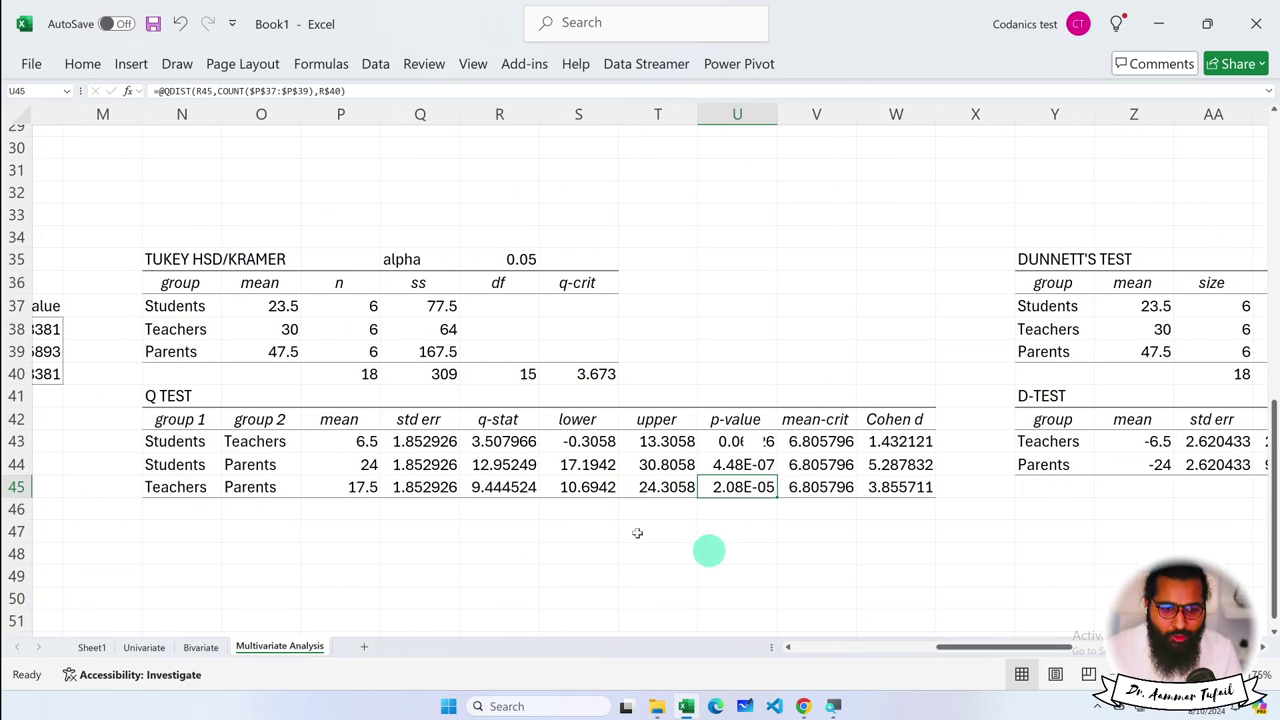
left_click(178, 441)
left_click_drag(178, 441, 250, 487)
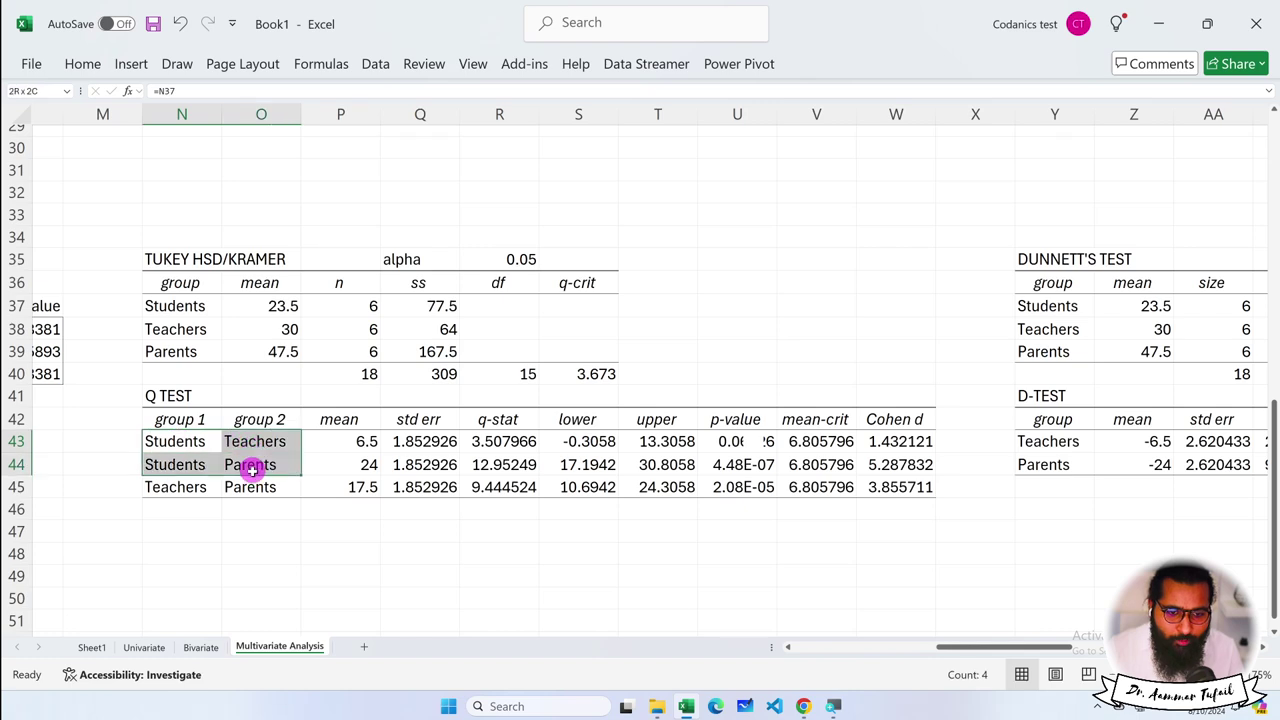
left_click(250, 464)
left_click(345, 449)
left_click(345, 465)
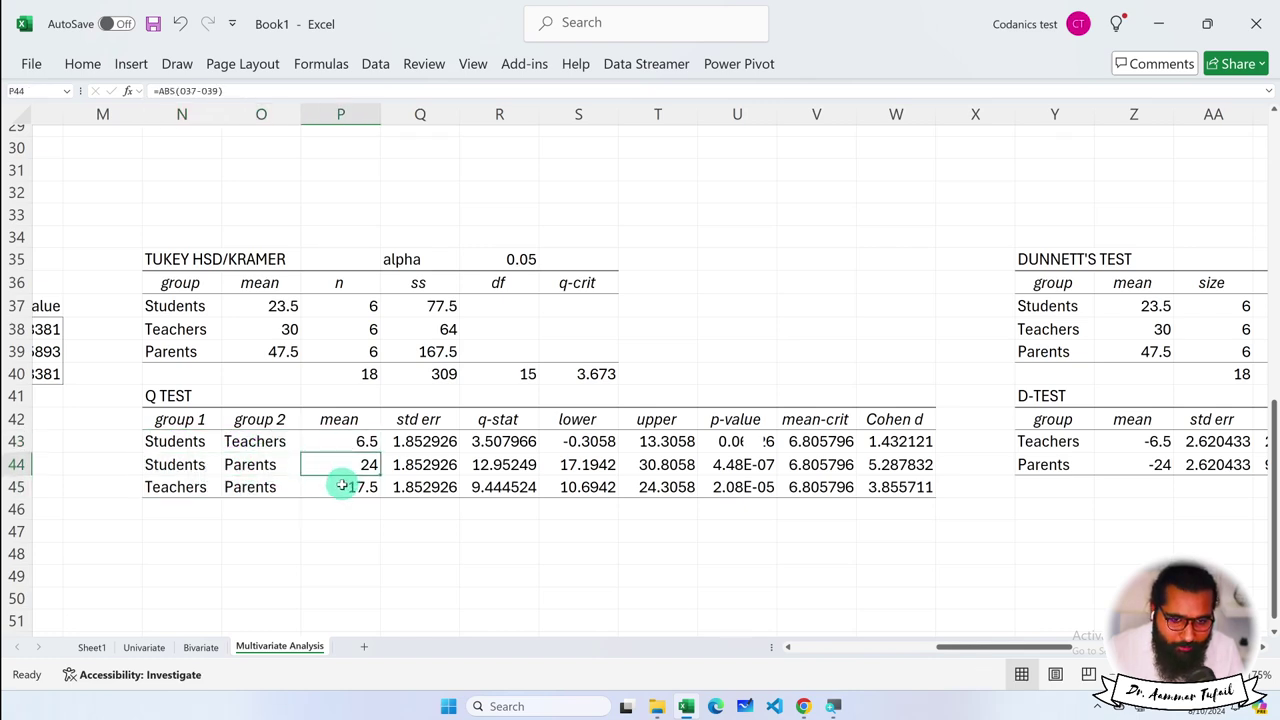
left_click(343, 487)
left_click(410, 446)
left_click(423, 464)
left_click(440, 486)
left_click(498, 441)
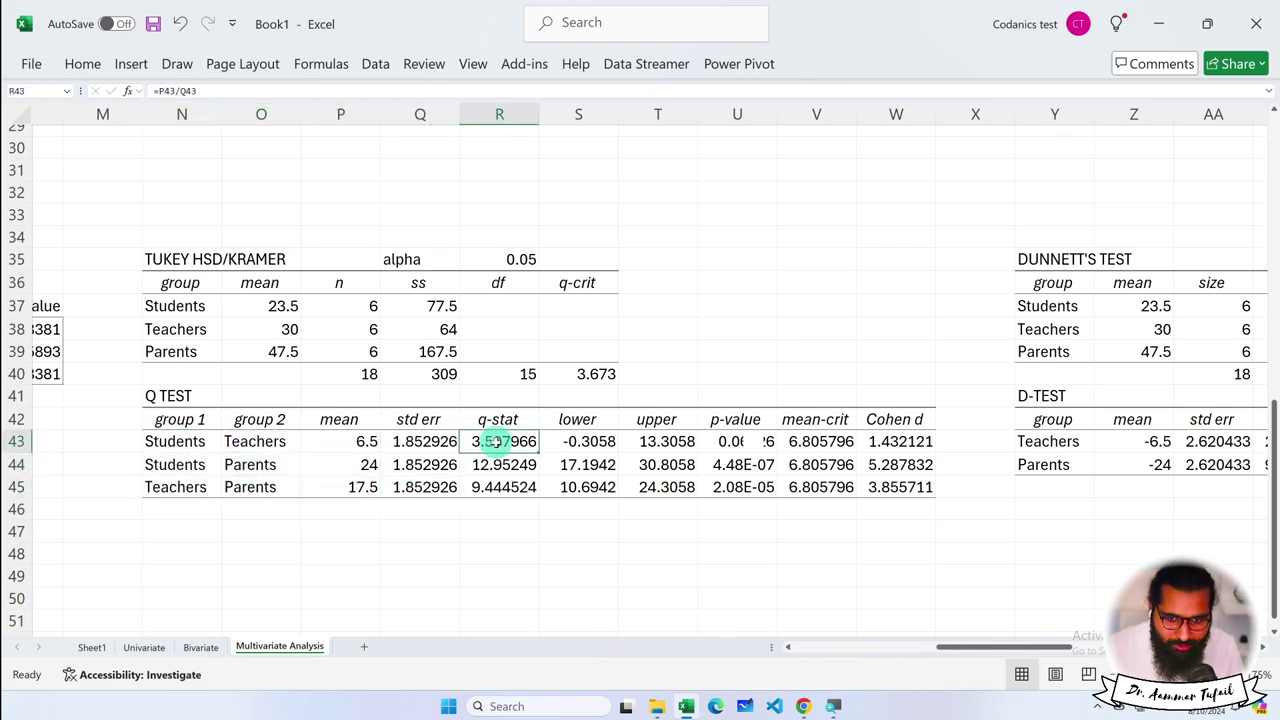
left_click(497, 464)
left_click(495, 485)
left_click(580, 445)
left_click(662, 441)
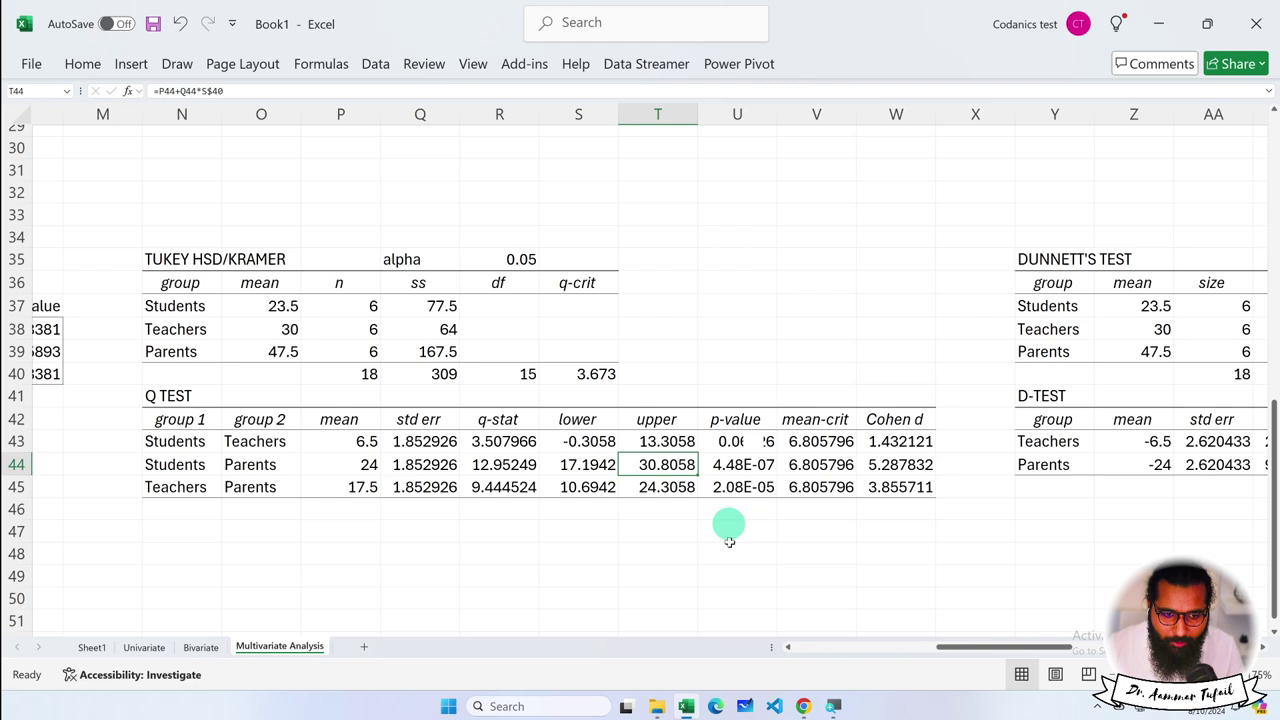
left_click(178, 398)
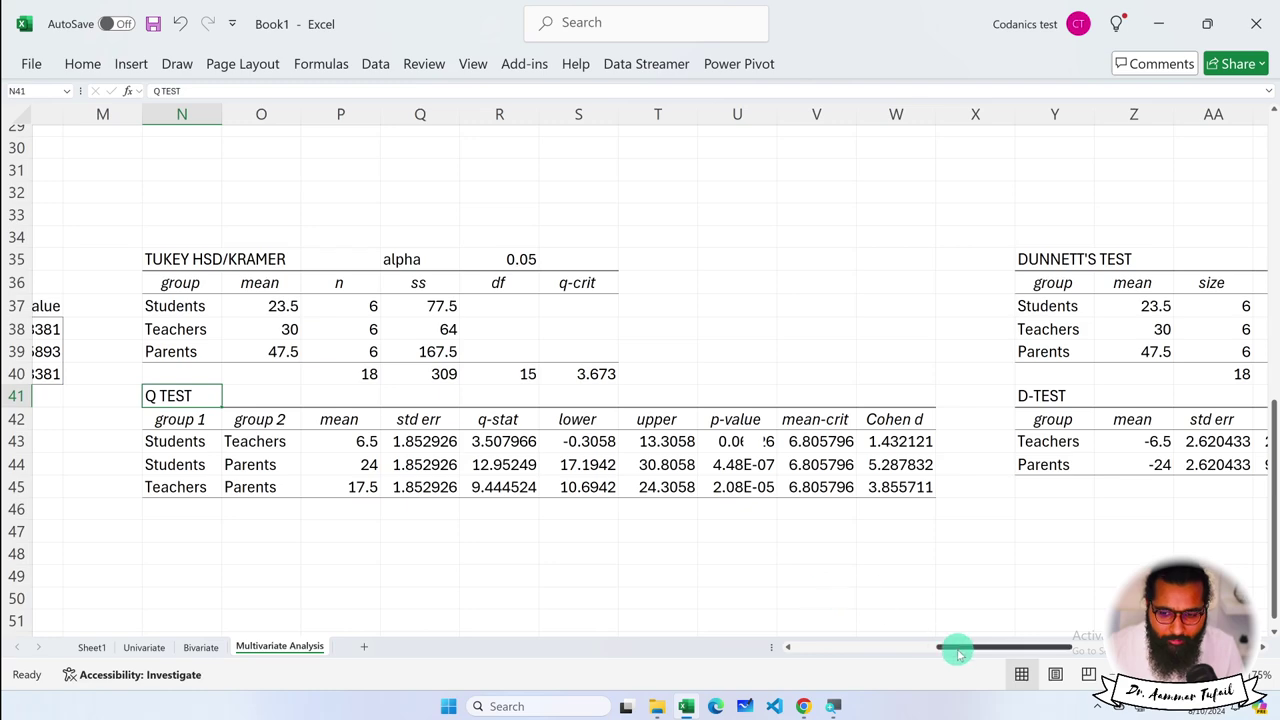
Scroll to Dunnett's D-TEST, select its Teachers and Parents labels, and cancel the overwrite prompt
left_click_drag(957, 651, 1050, 648)
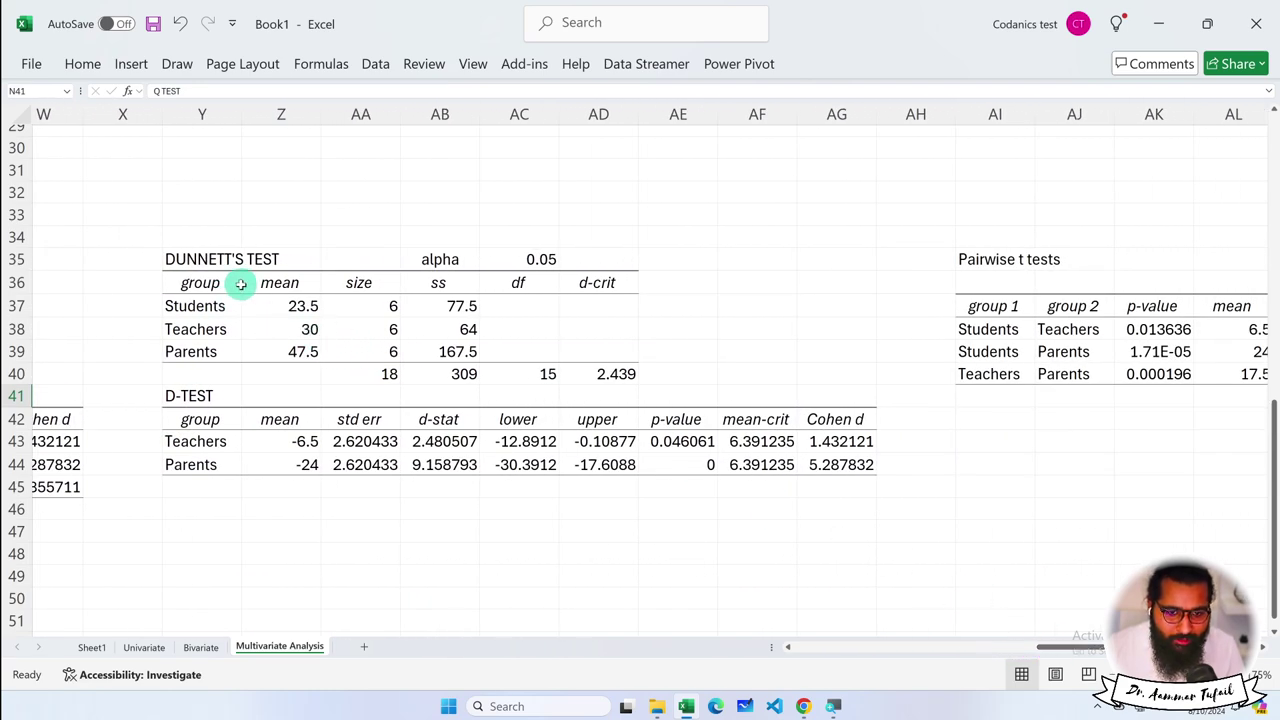
left_click_drag(200, 442, 205, 466)
left_click(670, 390)
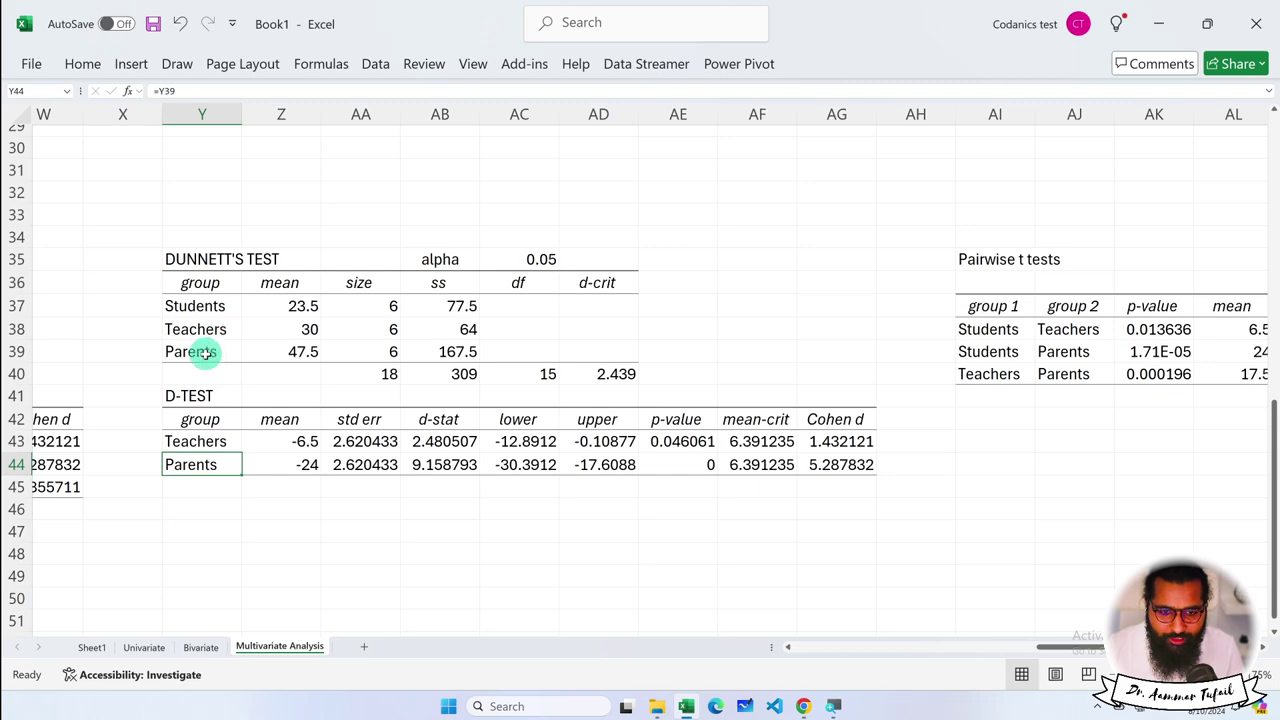
left_click(208, 416)
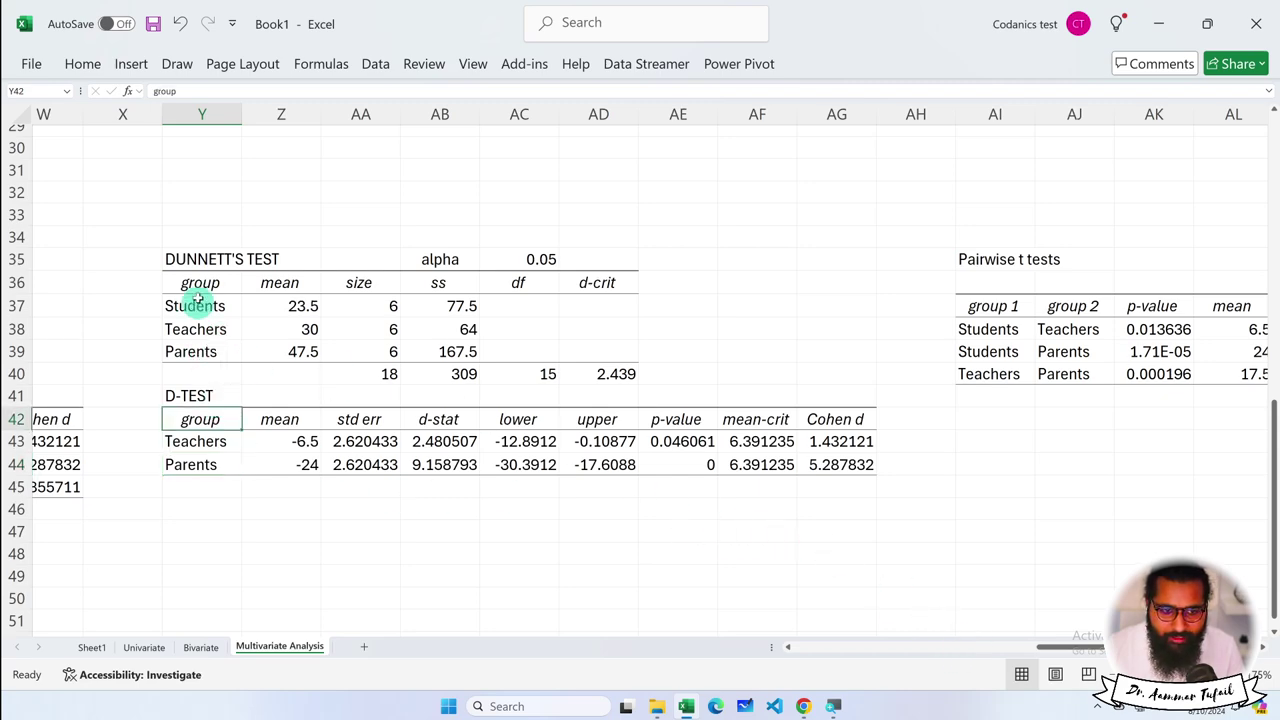
Review the Pairwise t tests for the Students–Teachers, Students–Parents and Teachers–Parents pairs
left_click_drag(1090, 650, 1100, 648)
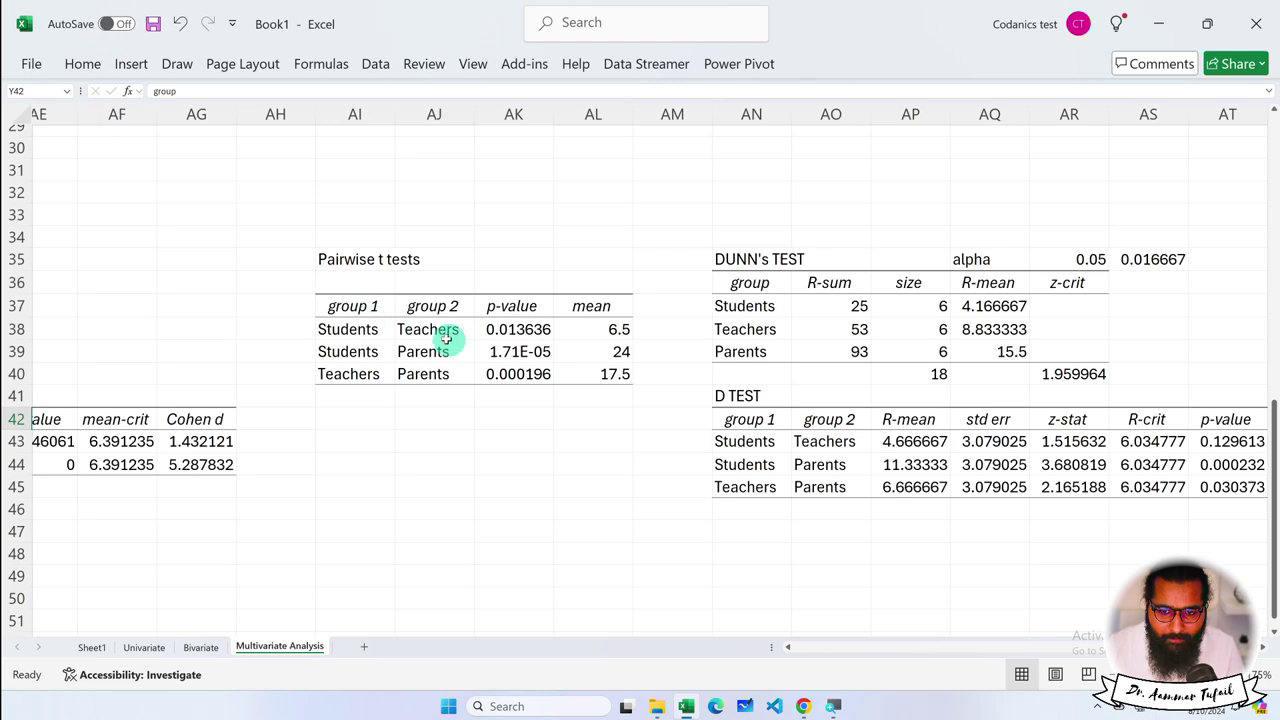
left_click_drag(350, 331, 428, 329)
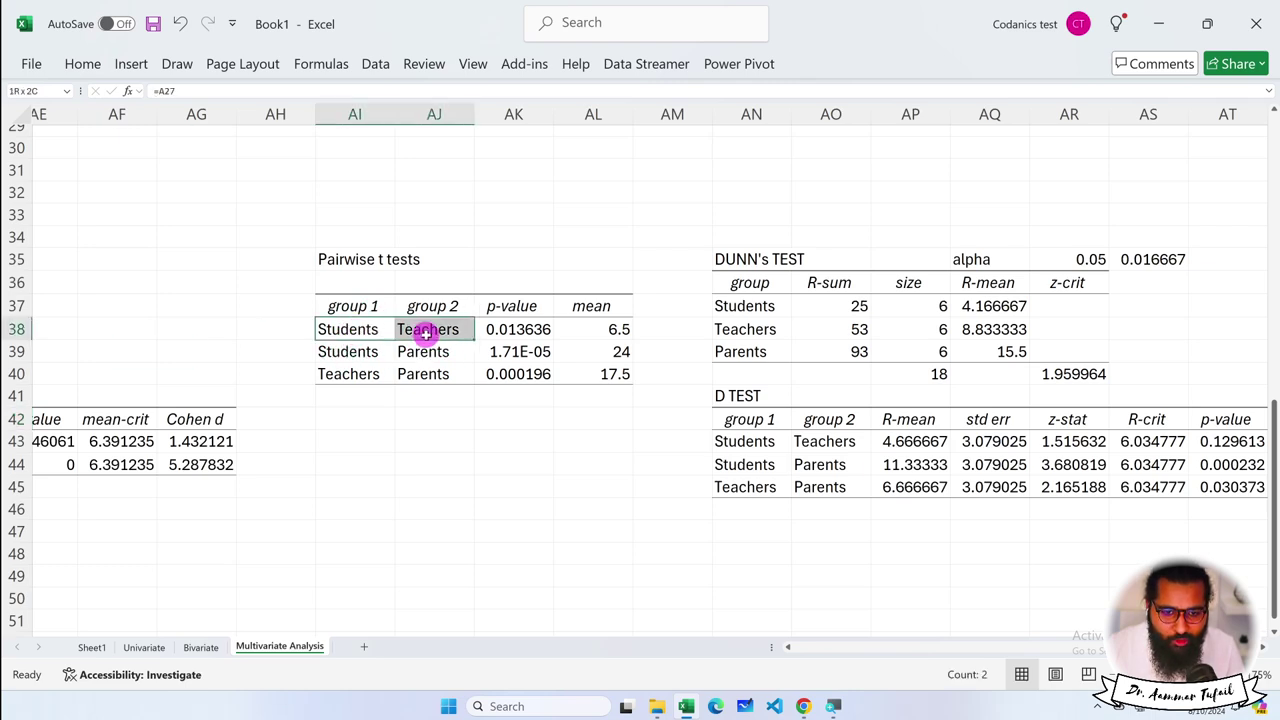
left_click_drag(508, 329, 611, 333)
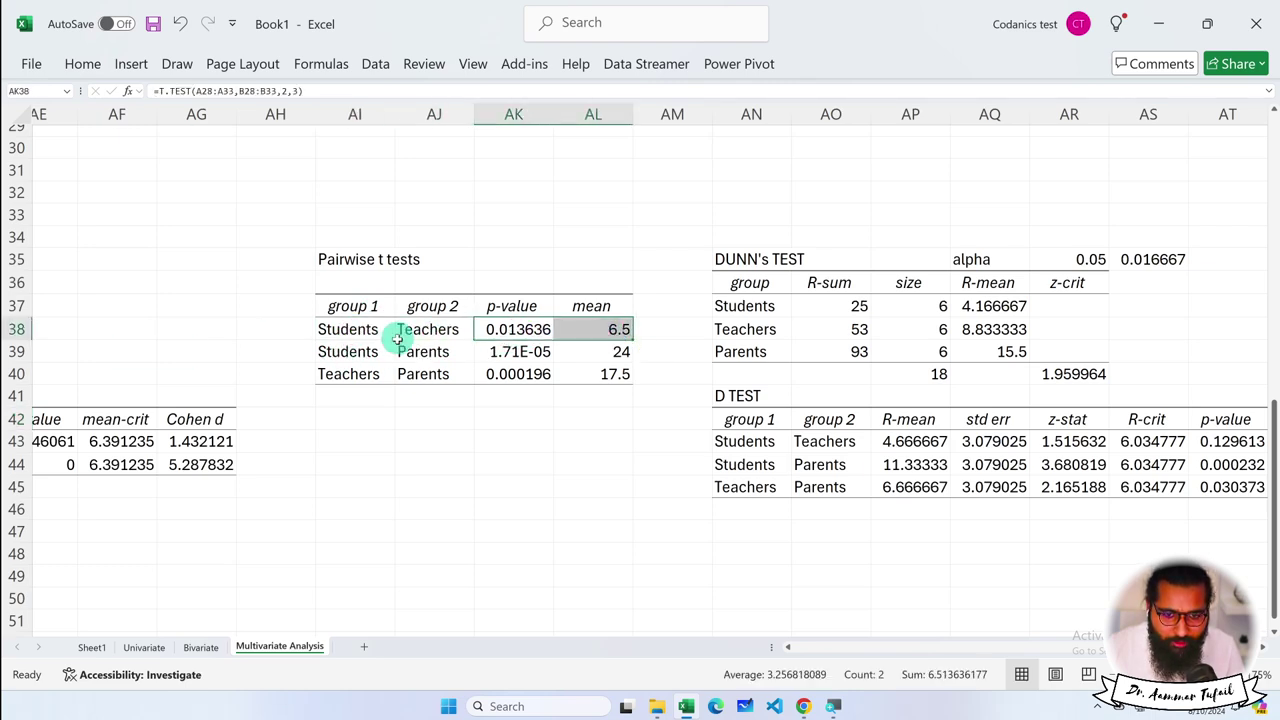
mouse_move(349, 351)
left_mouse_down()
mouse_move(420, 351)
mouse_move(434, 374)
left_mouse_up()
left_click(520, 351)
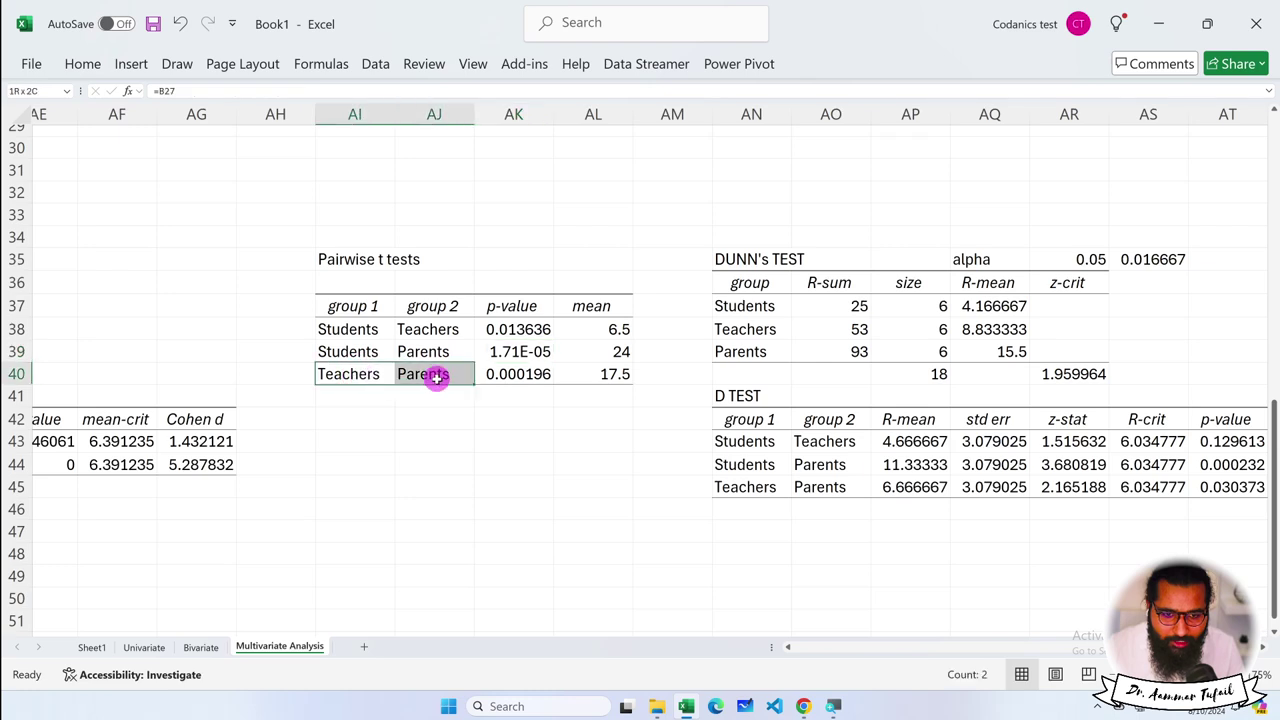
left_click(491, 377)
left_click(385, 262)
left_click_drag(385, 262, 500, 372)
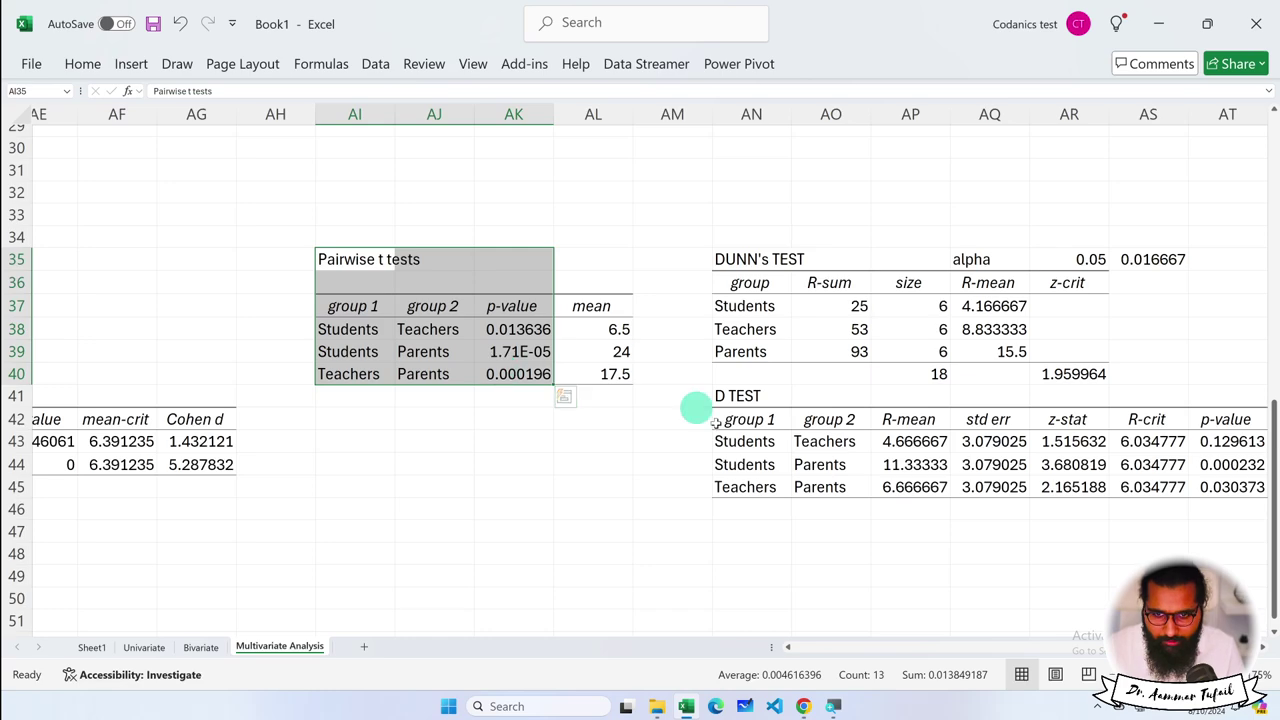
Check the group pairs in Dunn's D TEST table, then return to the ANOVA output at column A
scroll(694, 408, "right", 1)
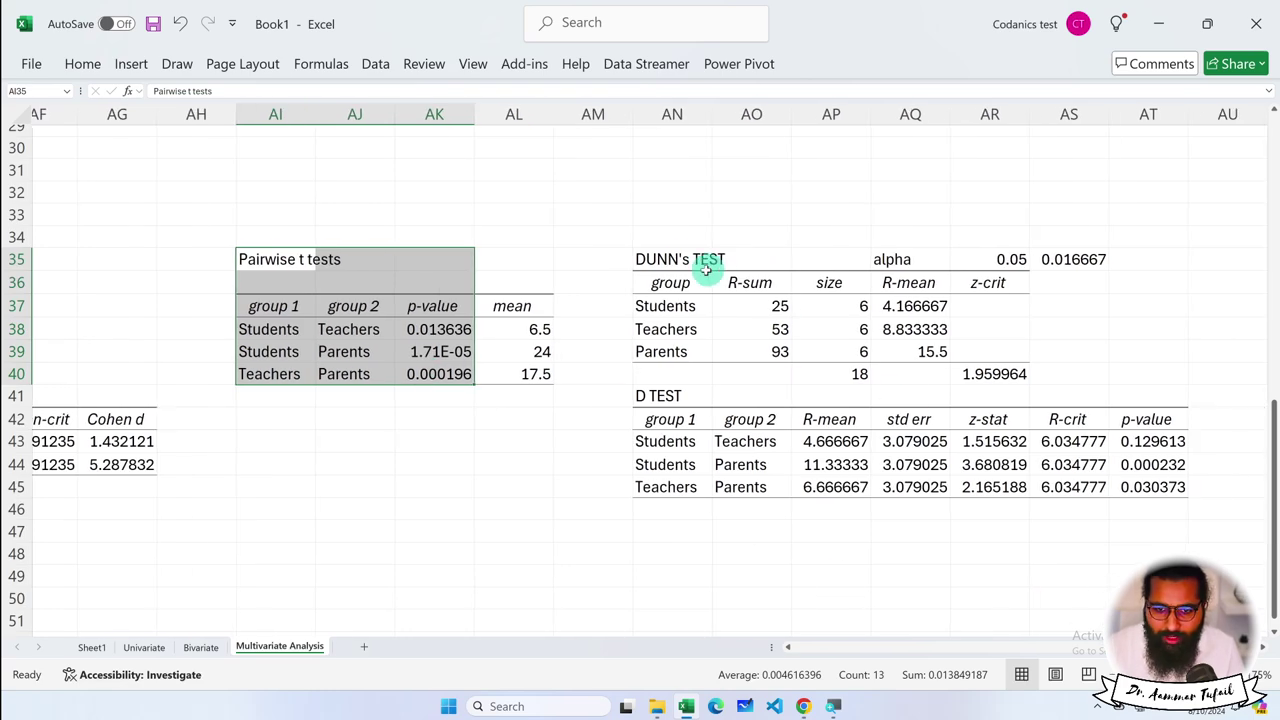
mouse_move(665, 438)
left_mouse_down()
mouse_move(735, 468)
mouse_move(737, 488)
left_mouse_up()
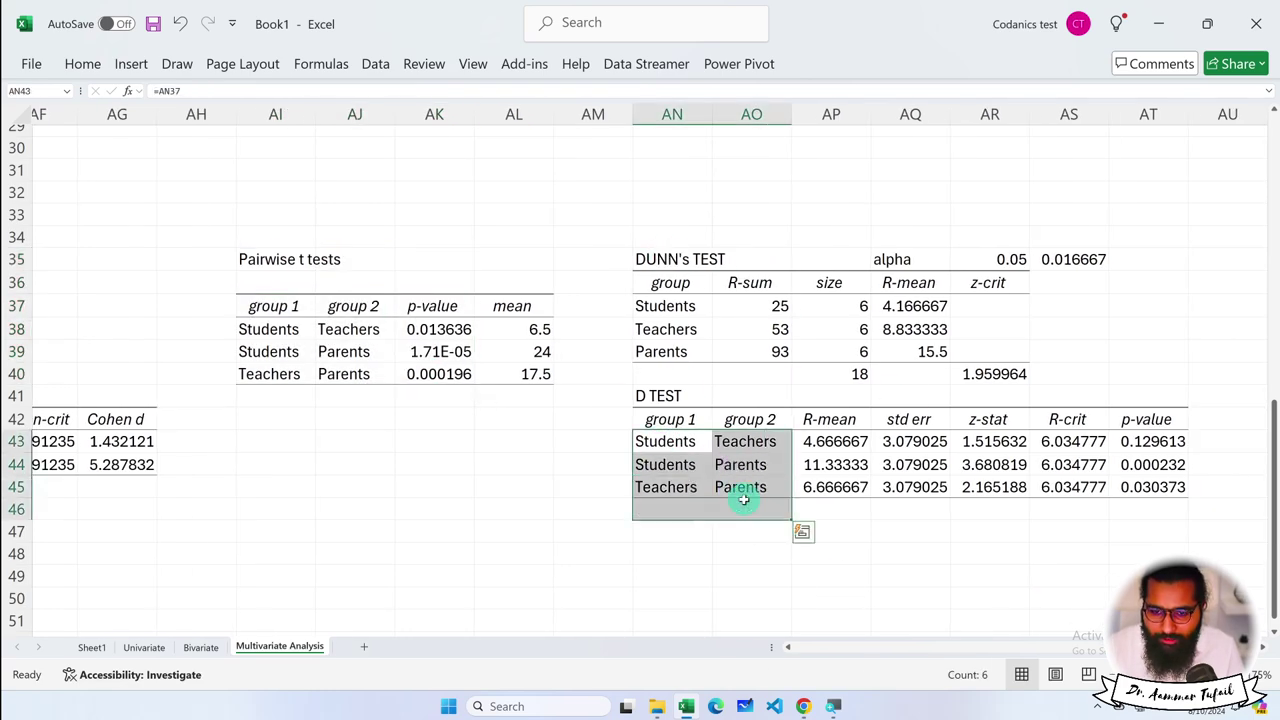
left_click_drag(1100, 648, 731, 657)
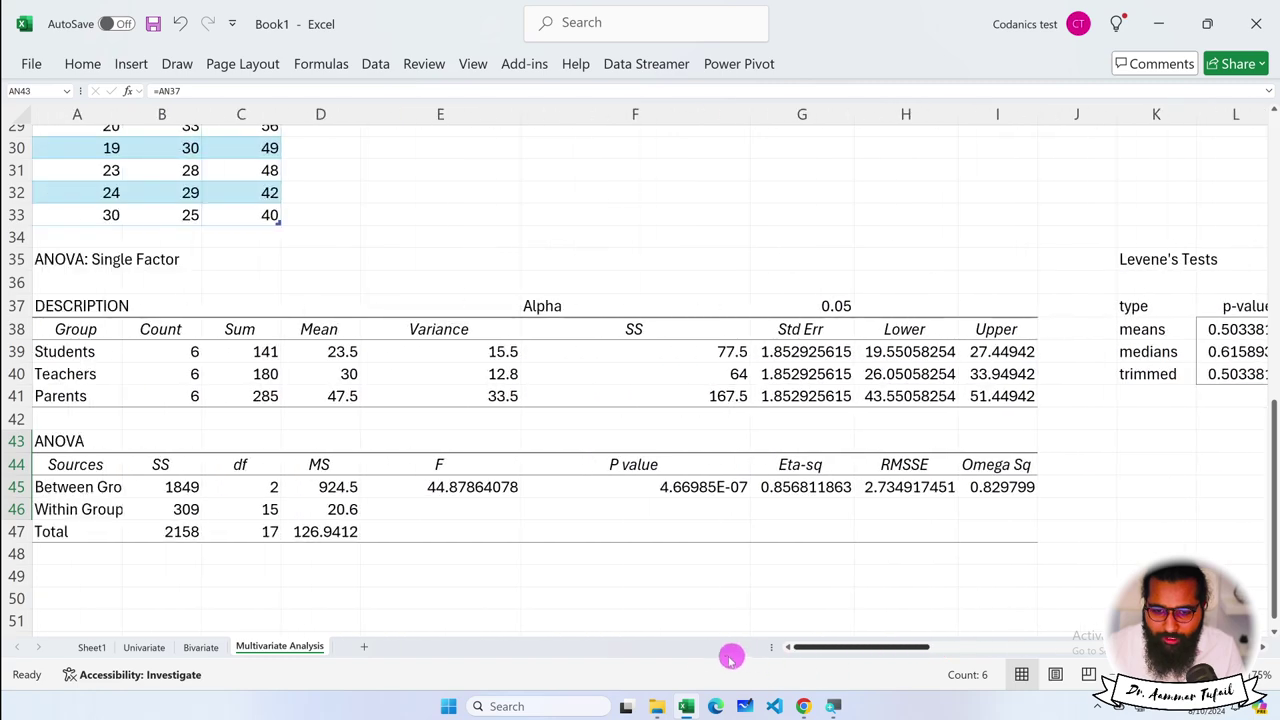
Select the A27:C33 group data, then bring the Tukey and Dunnett's tables around column O into view
scroll(424, 497, "down", 2)
scroll(424, 497, "up", 2)
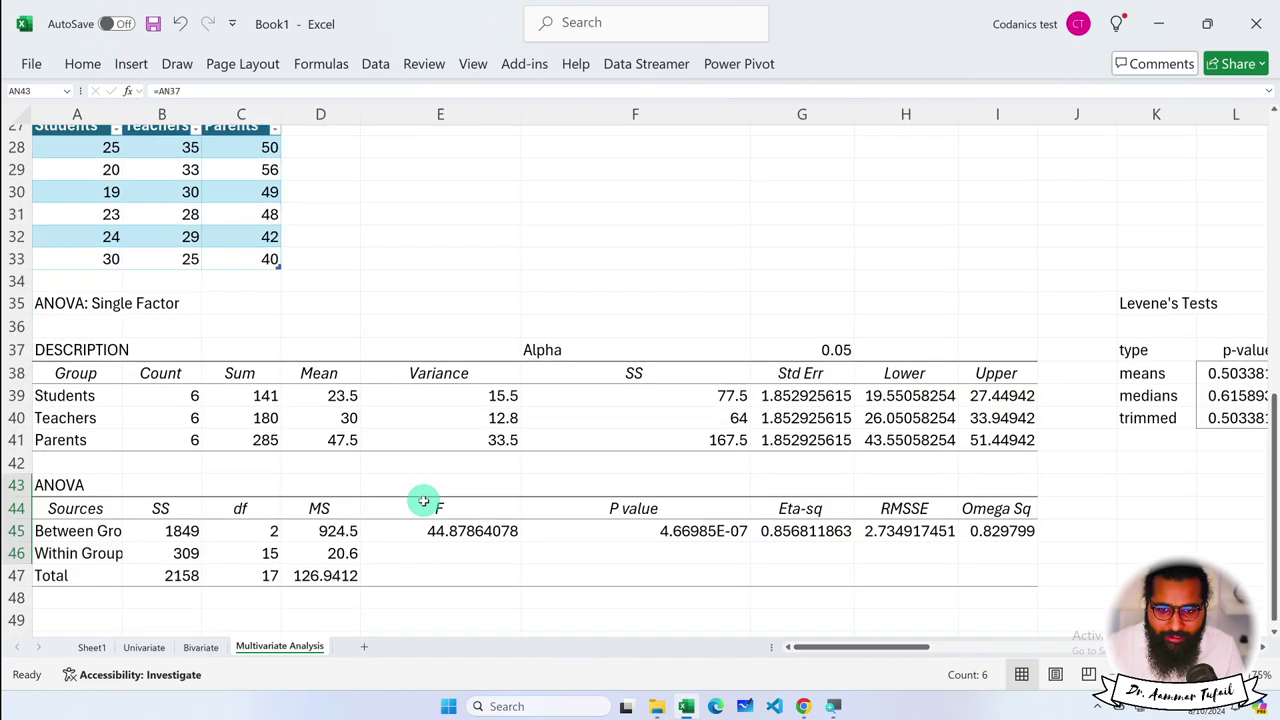
scroll(427, 490, "up", 2)
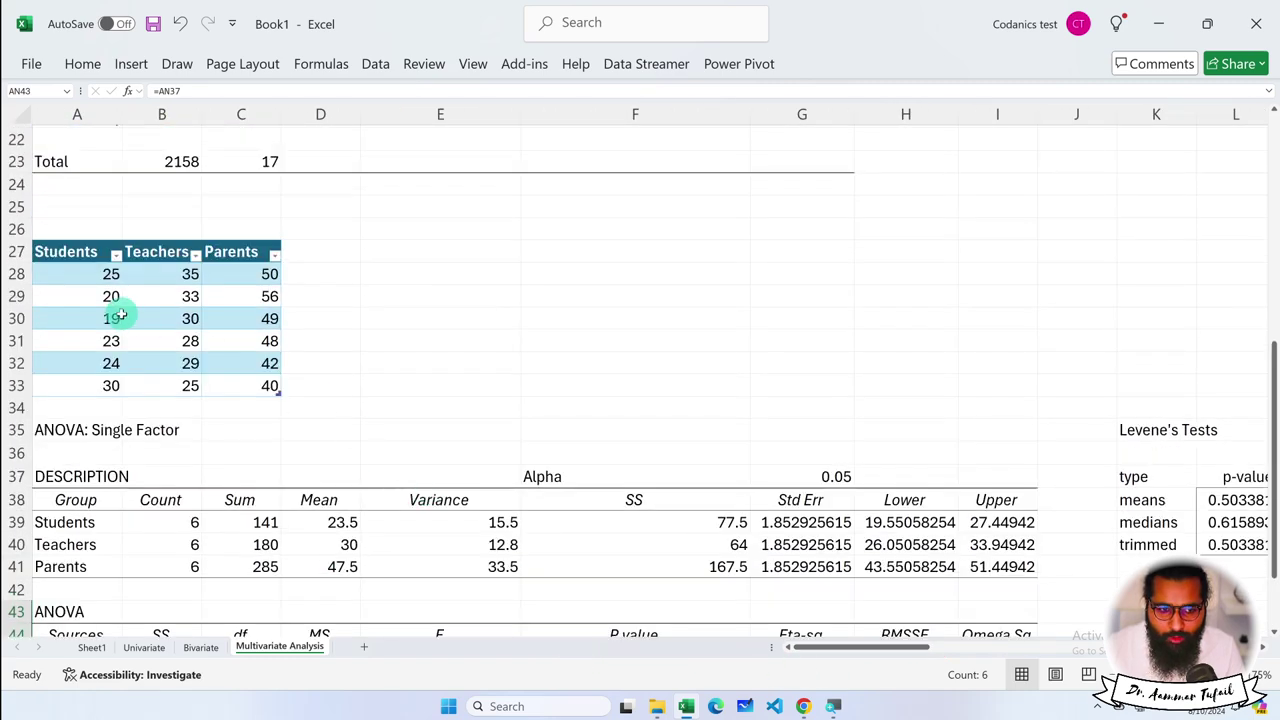
mouse_move(77, 251)
left_mouse_down()
mouse_move(251, 365)
mouse_move(255, 386)
left_mouse_up()
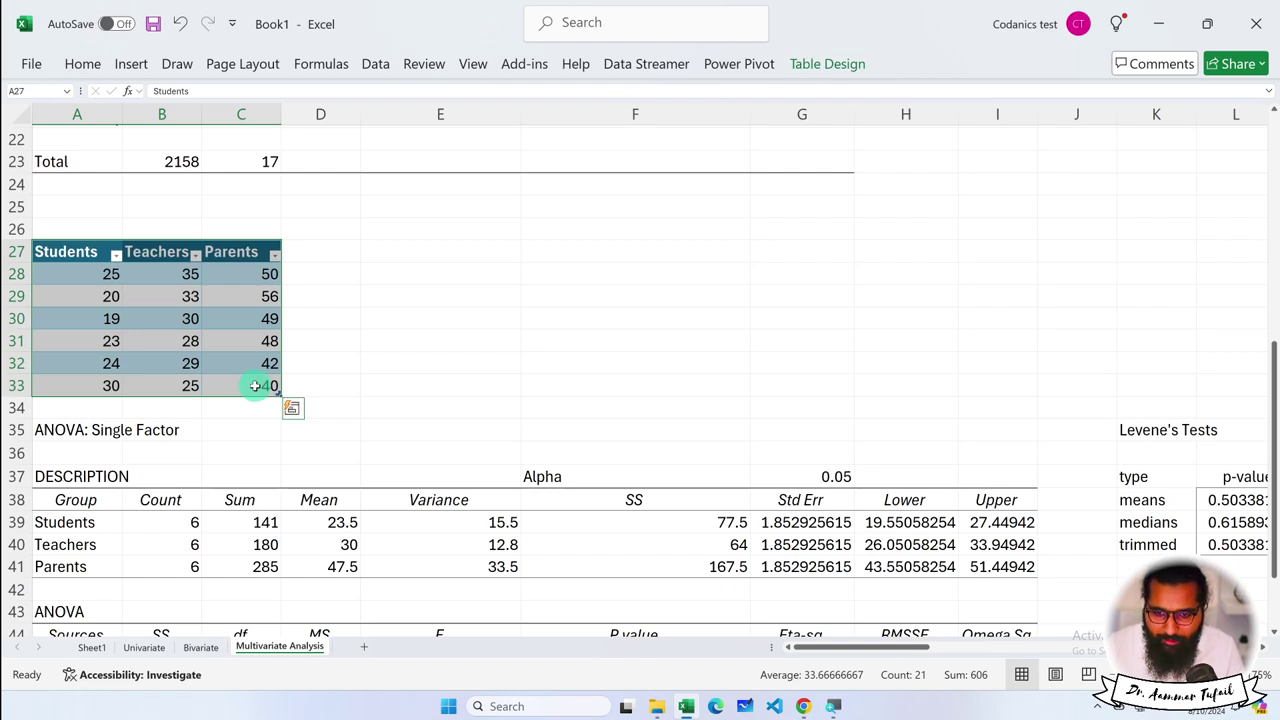
scroll(585, 375, "down", 2)
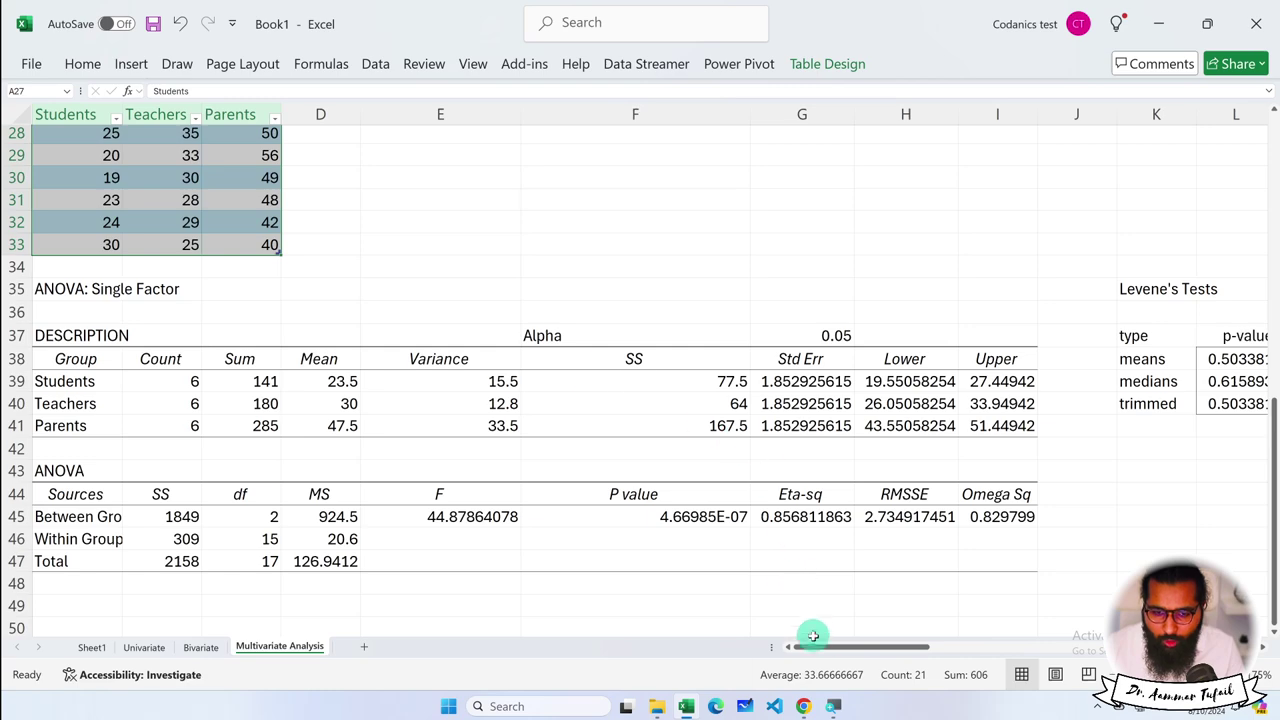
left_click_drag(826, 648, 990, 640)
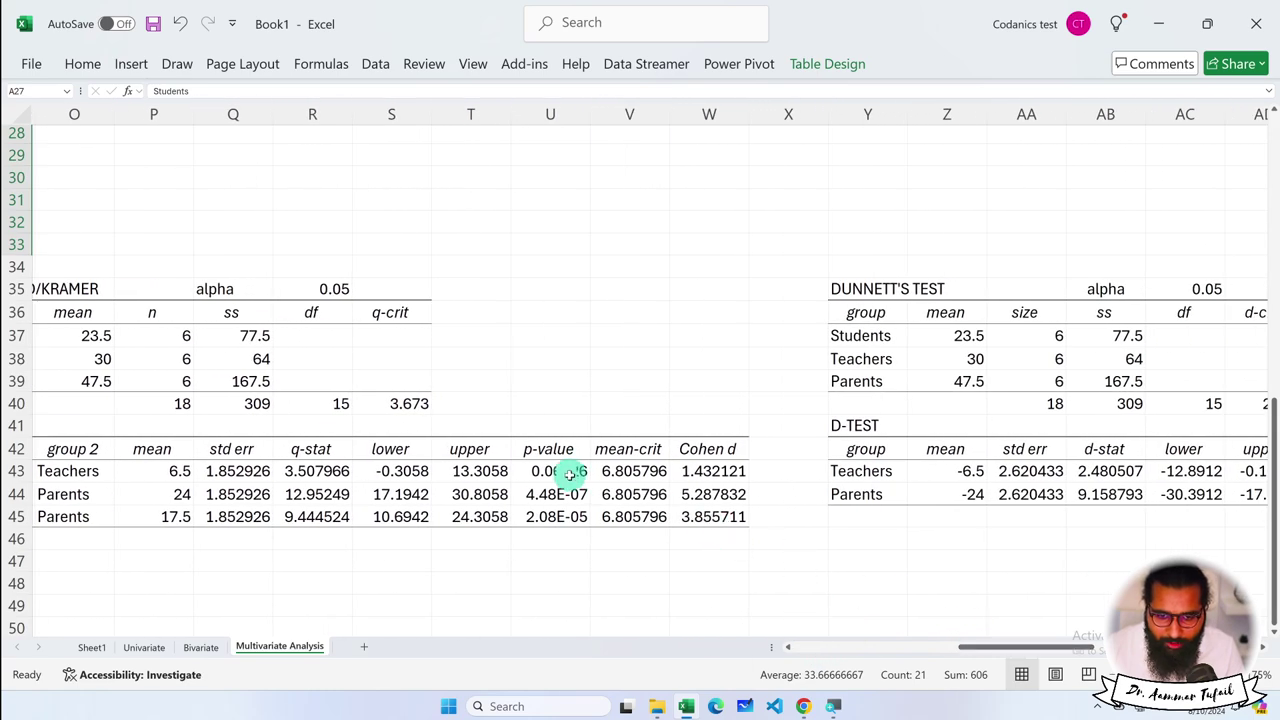
Inspect the QDIST formula in U43 for the Students–Teachers p-value 0.06226, leaving it unchanged
left_click(569, 476)
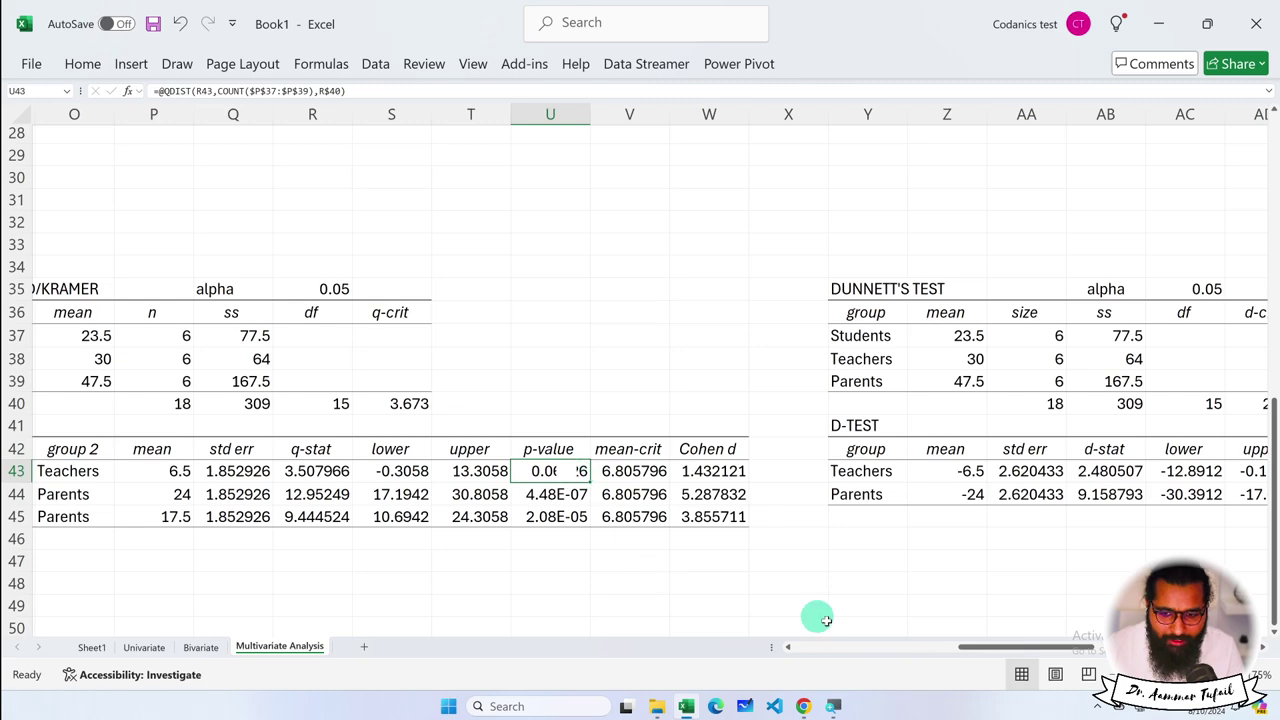
left_click_drag(985, 647, 978, 645)
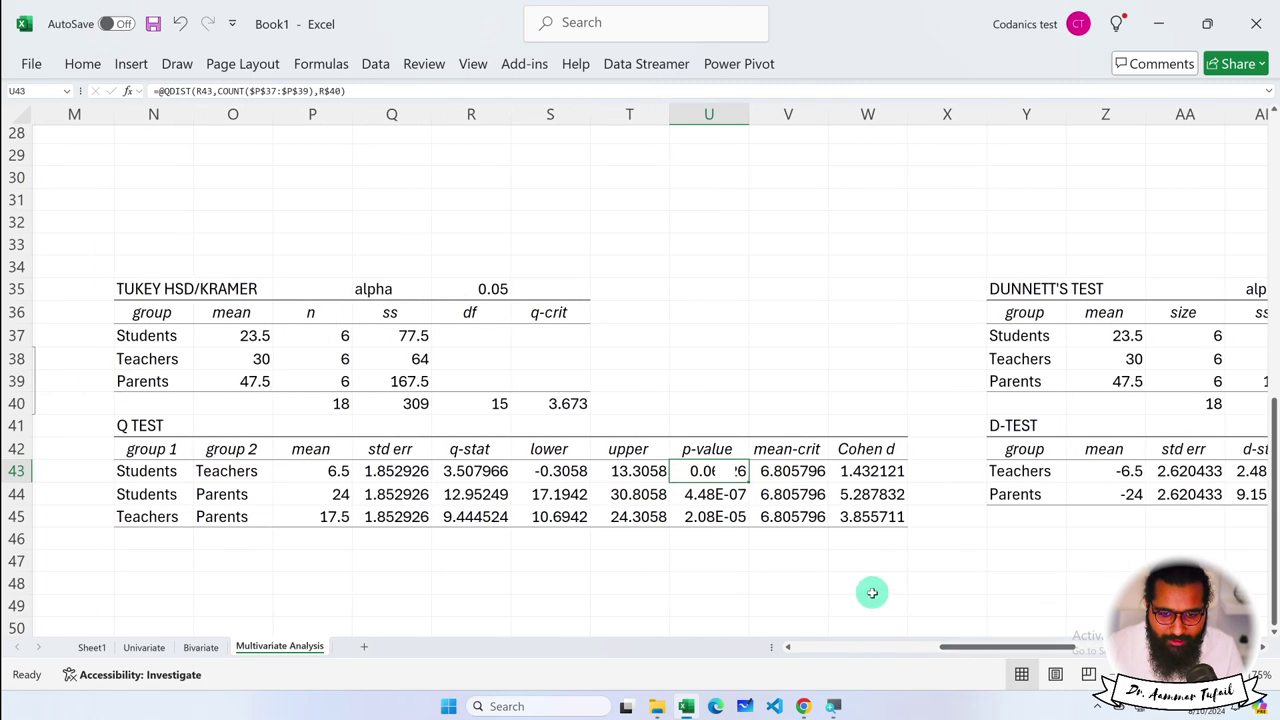
double_click(723, 474)
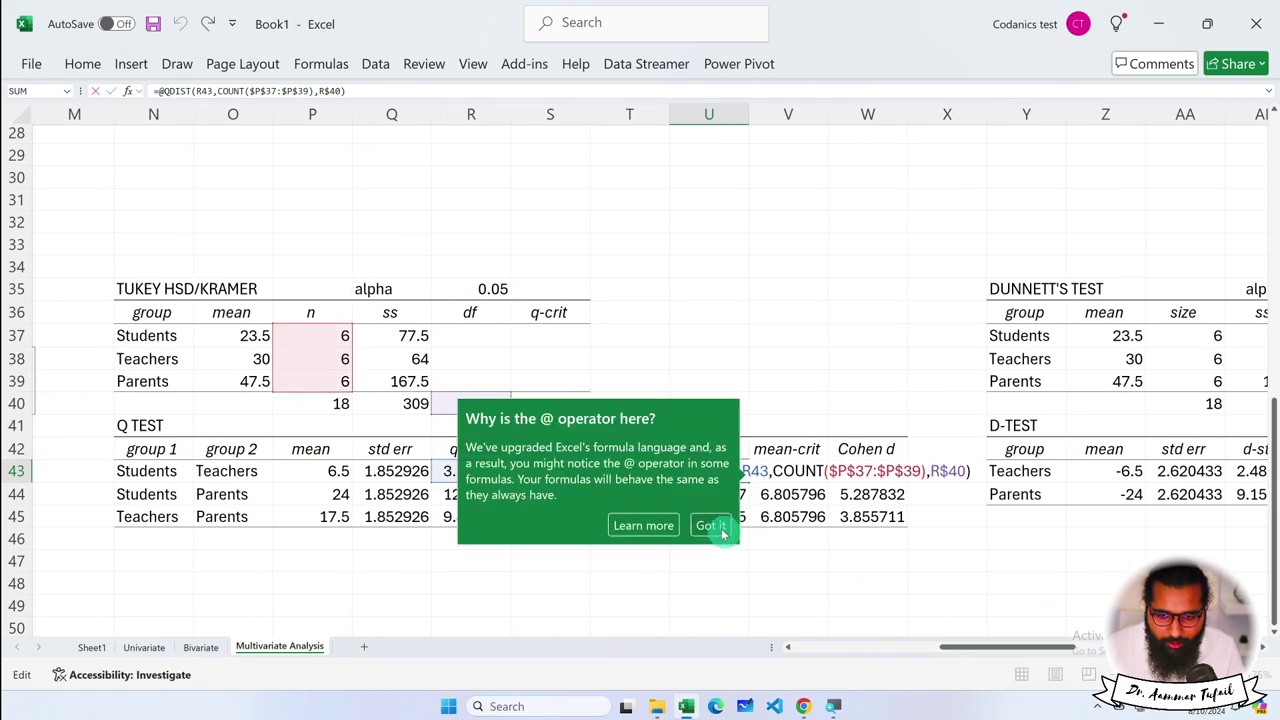
left_click(722, 532)
key("Escape")
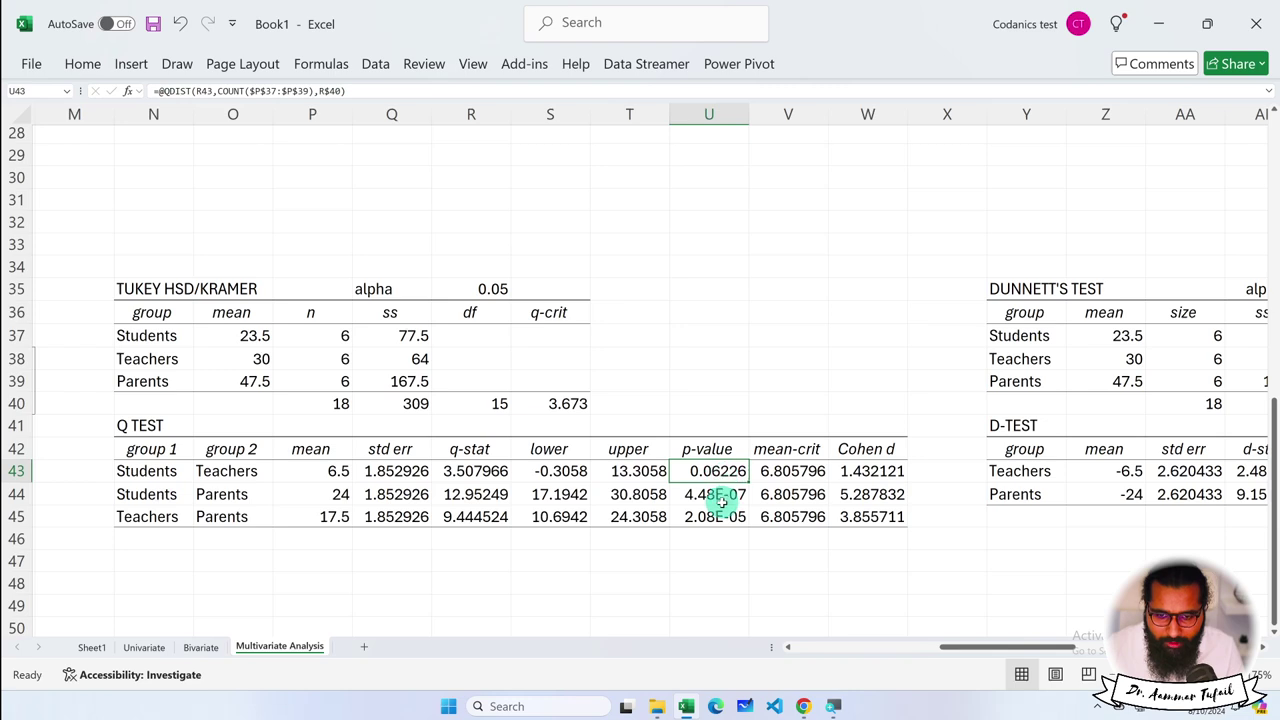
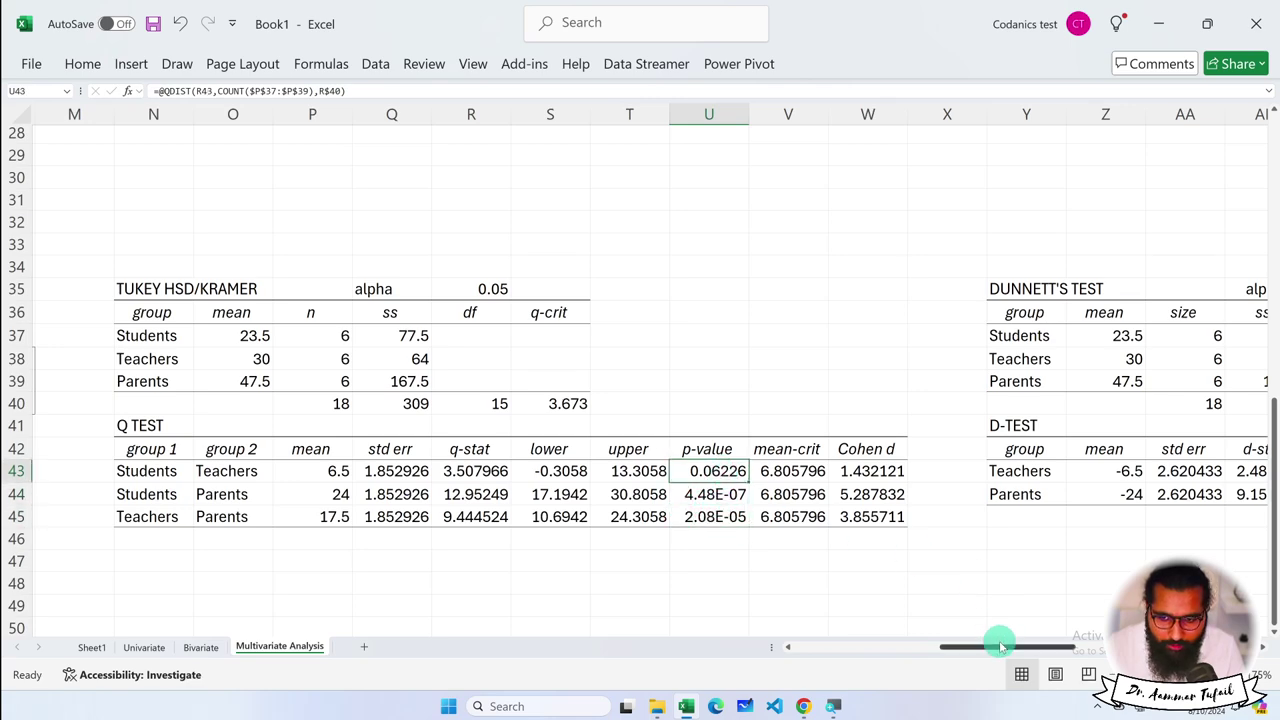
Browse the Insert tab's chart options from an empty cell beside the data table
mouse_move(1000, 647)
left_mouse_down()
mouse_move(1077, 651)
mouse_move(840, 648)
left_mouse_up()
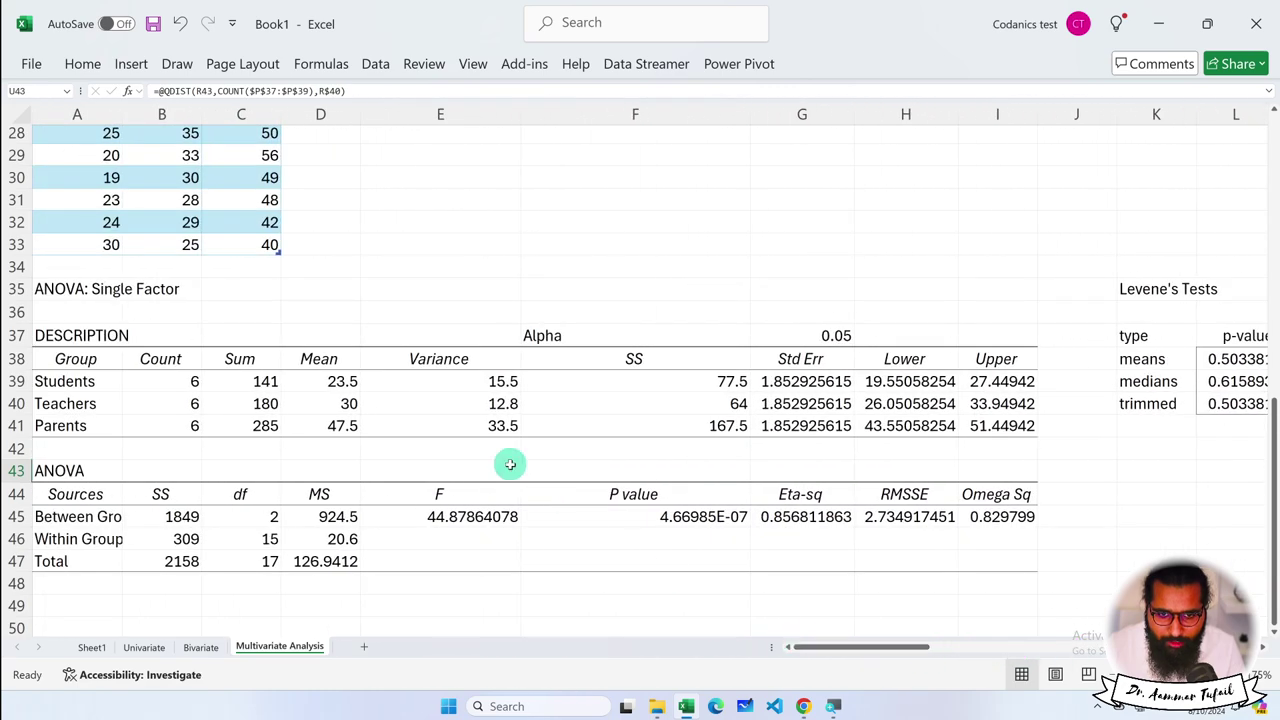
scroll(495, 450, "up", 3)
left_click(390, 305)
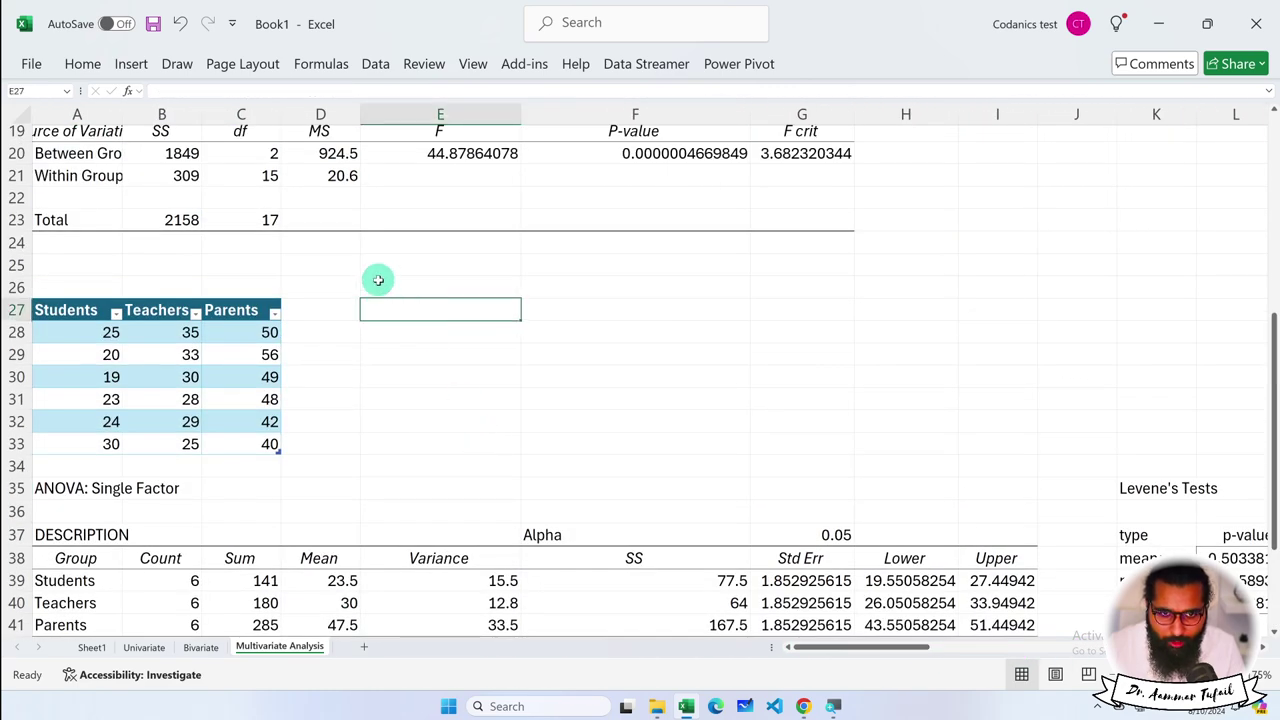
left_click(122, 63)
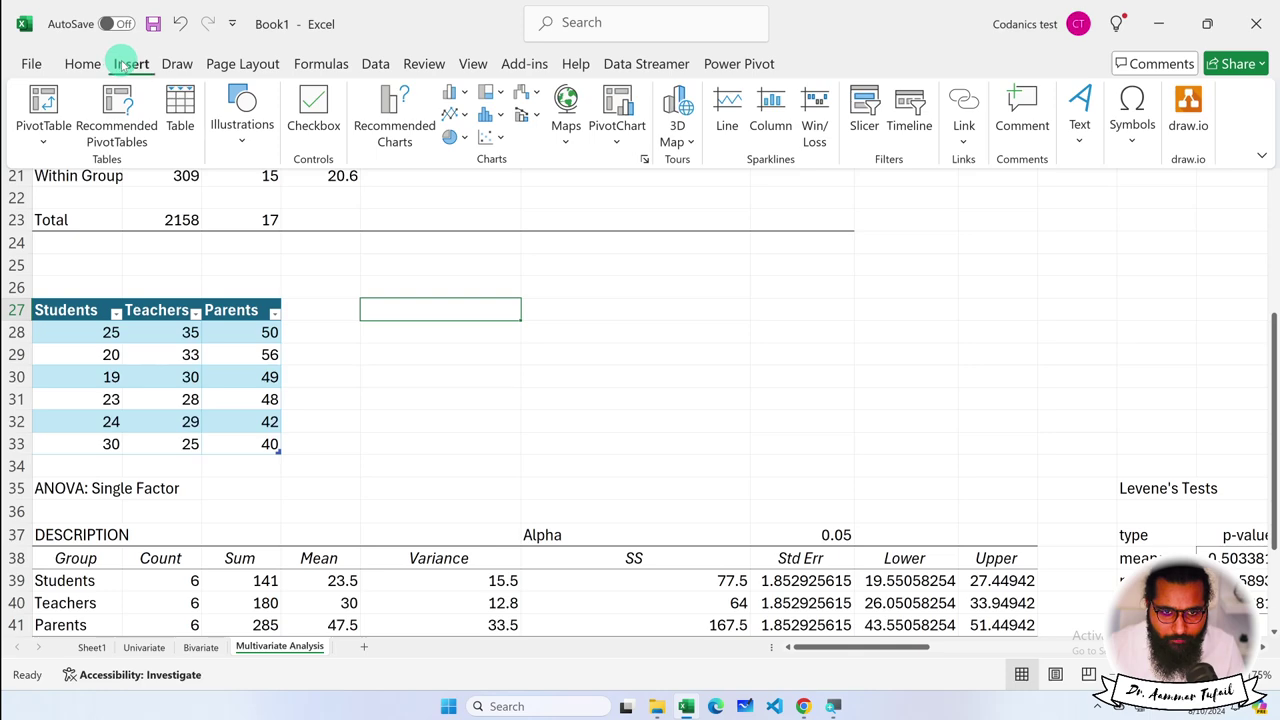
scroll(624, 375, "up", 6)
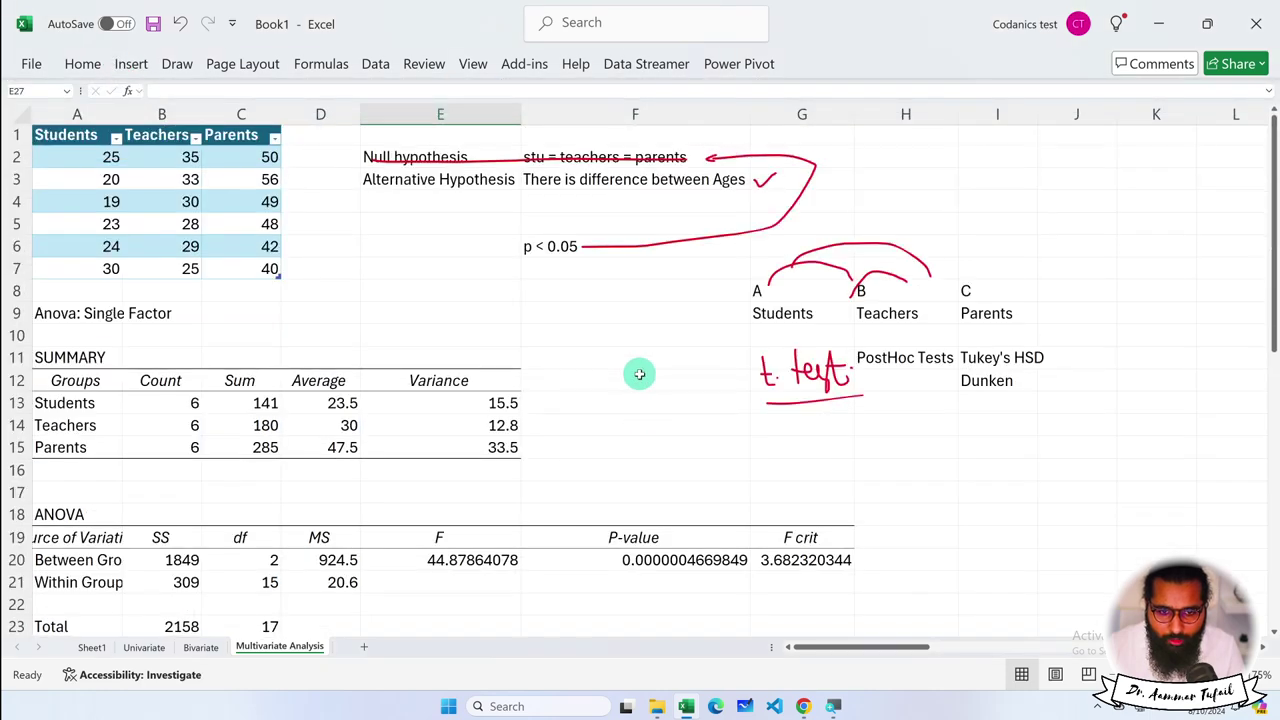
scroll(637, 371, "down", 6)
scroll(637, 371, "down", 2)
scroll(498, 279, "up", 1)
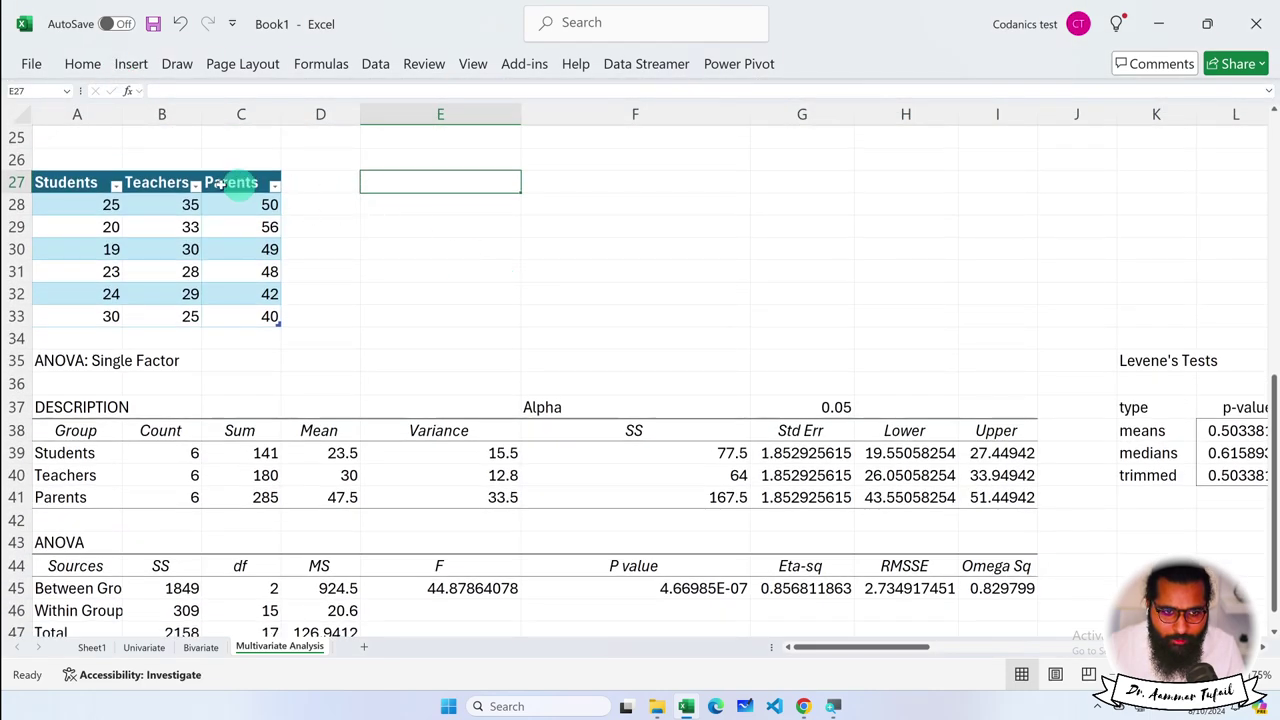
Select the Students, Teachers, Parents table and headers, then pick the empty cell below
left_click_drag(60, 190, 240, 316)
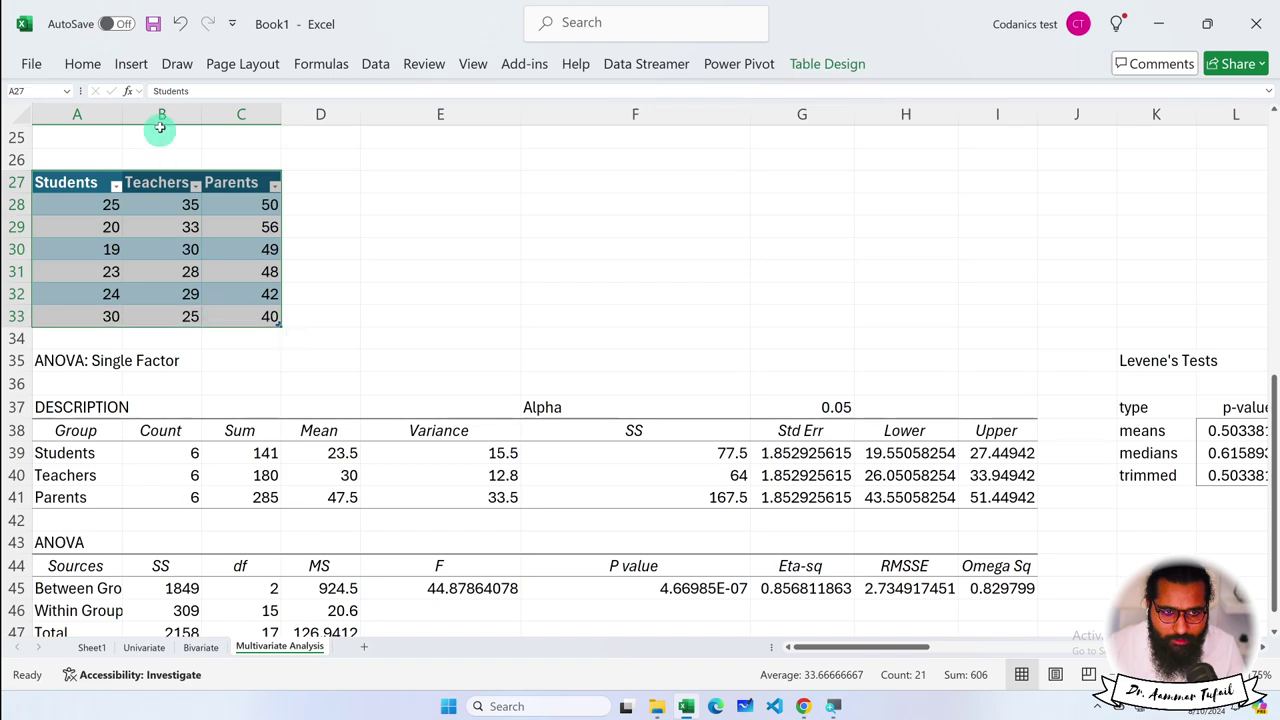
left_click(130, 64)
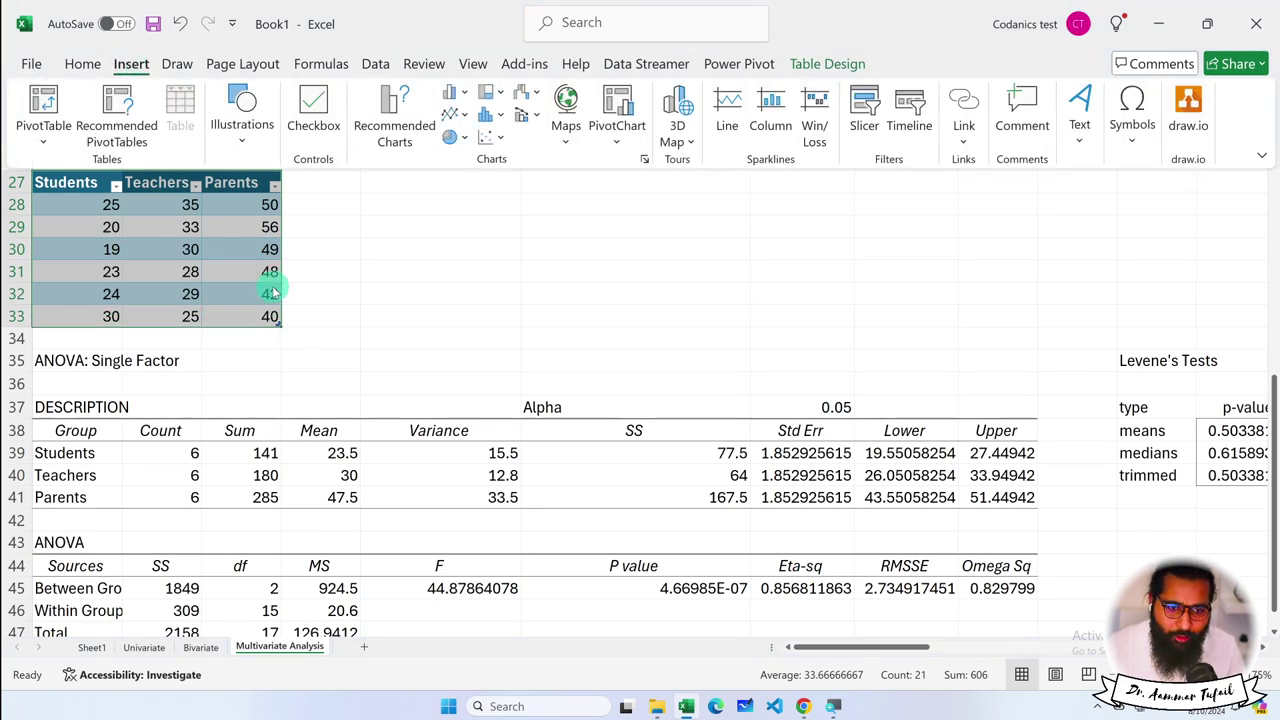
left_click(337, 290)
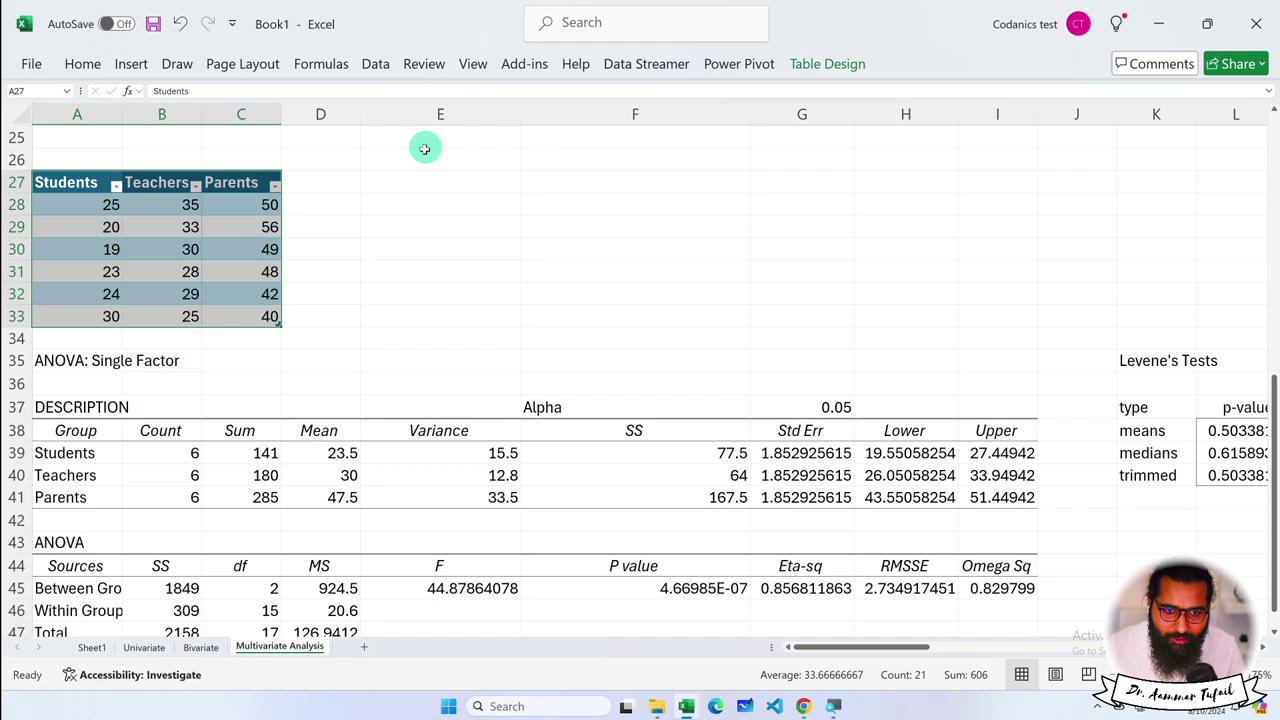
left_click(509, 218)
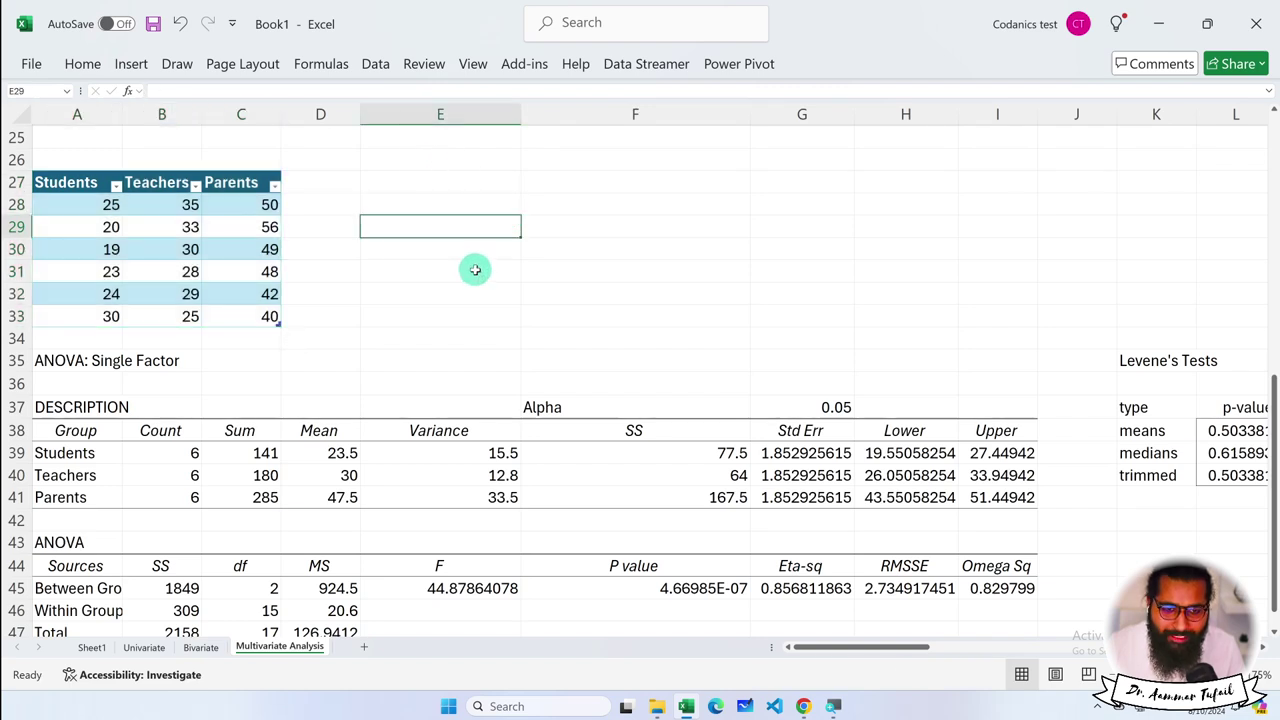
left_click_drag(70, 183, 234, 183)
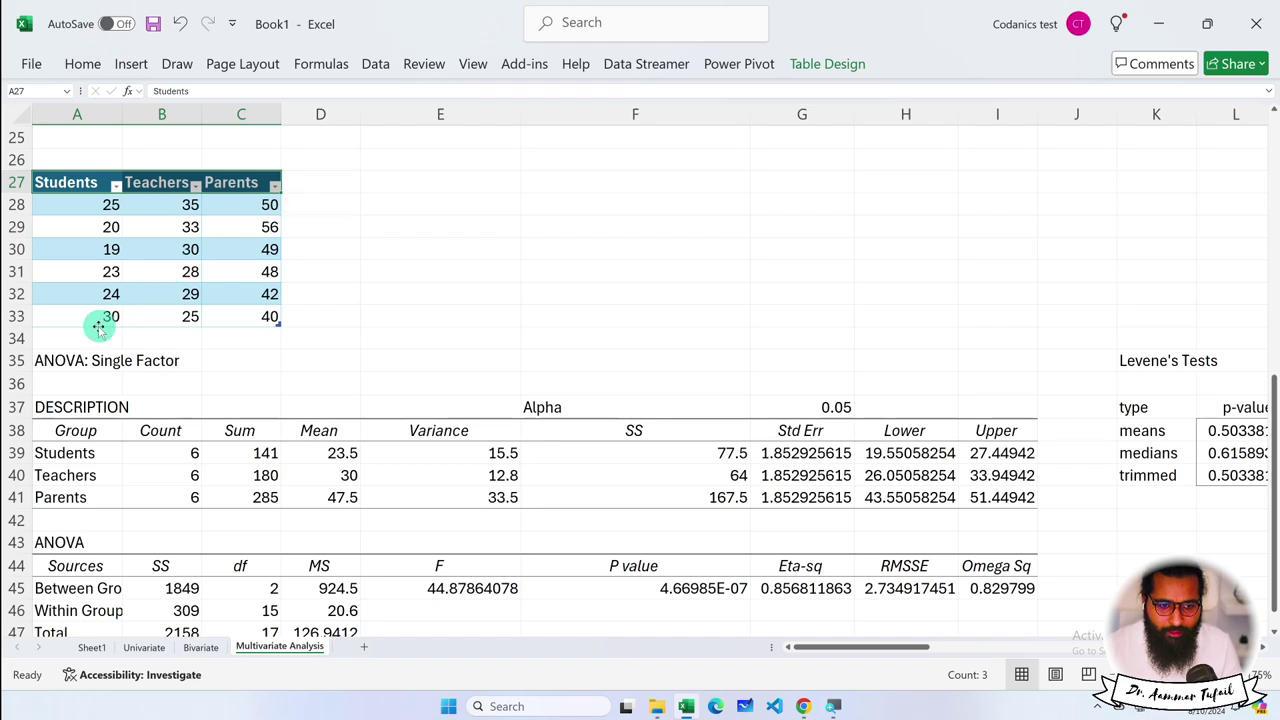
left_click(68, 335)
Insert a blank row 34 and label D34:D35 with Mean and SE
right_click(20, 339)
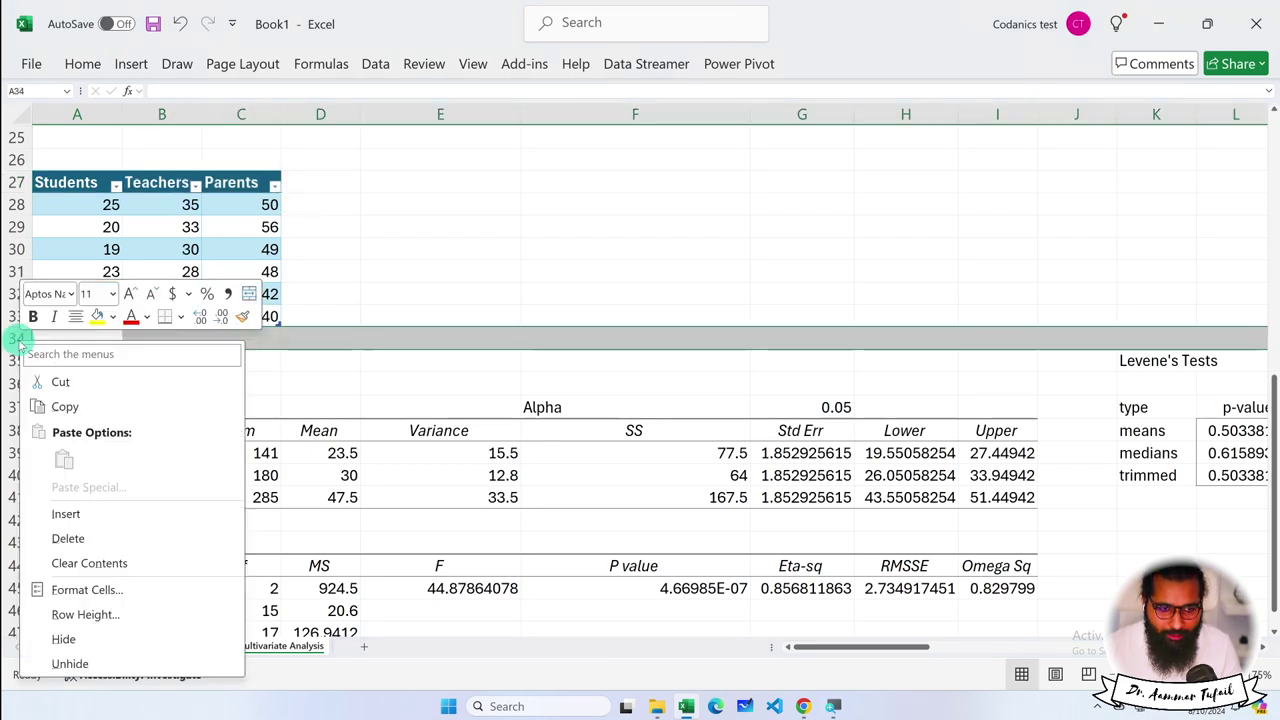
left_click(68, 514)
left_click(60, 340)
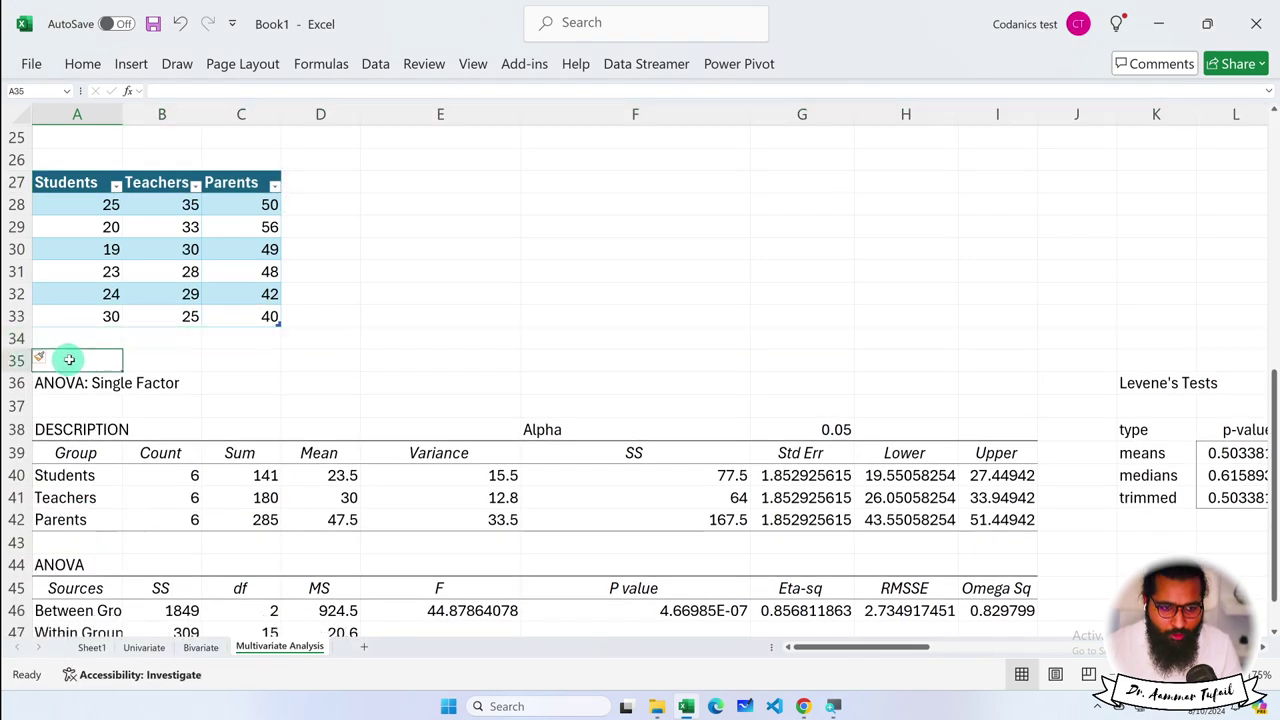
left_click(330, 345)
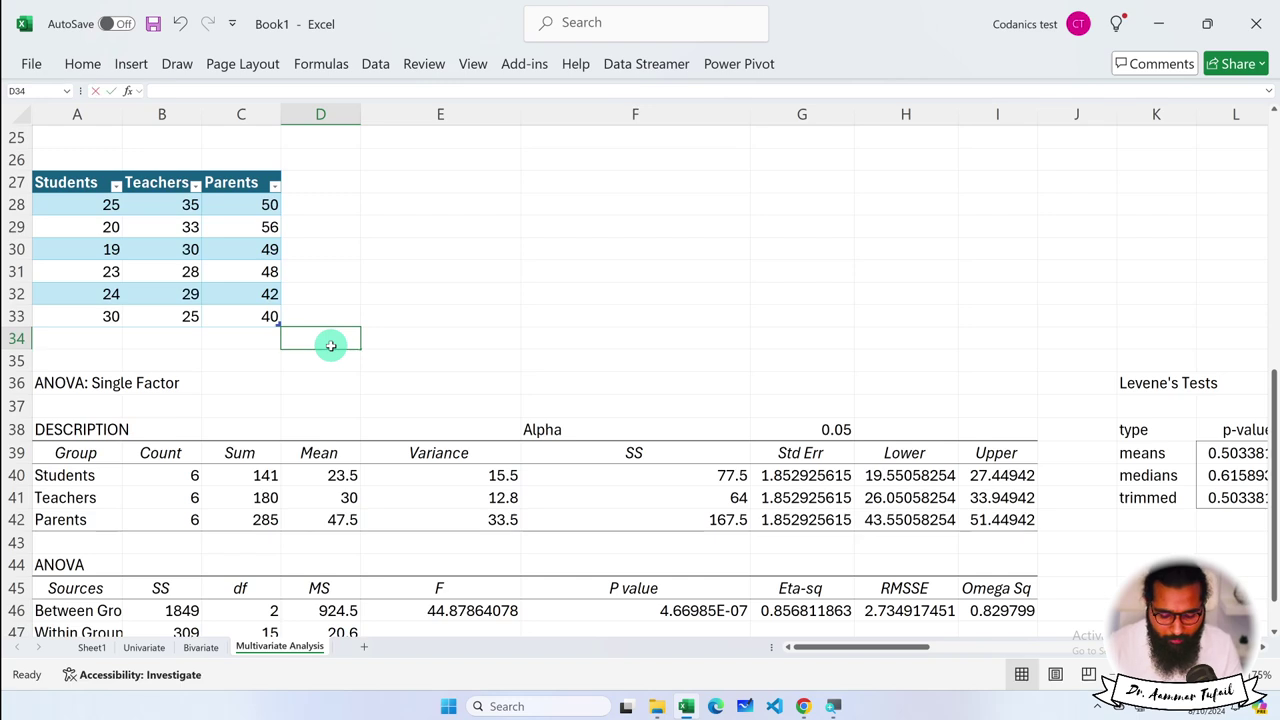
type("Mean")
key("Return")
type("SE")
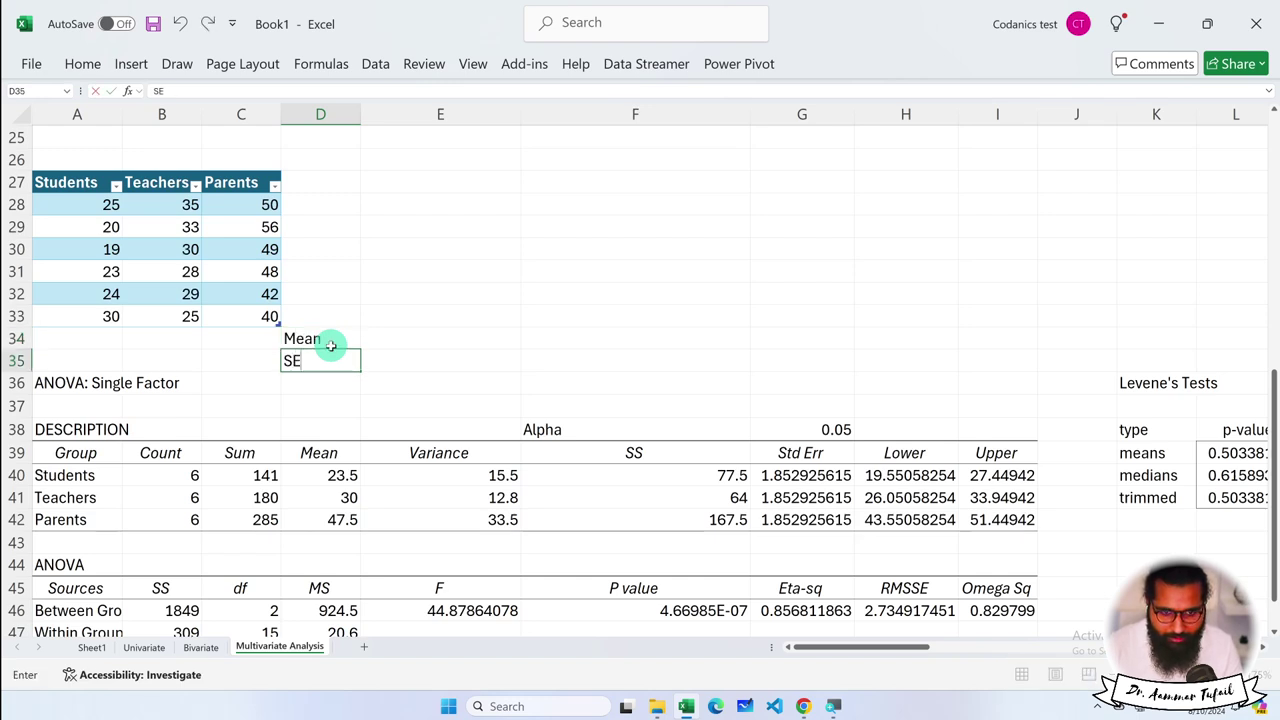
key("Return")
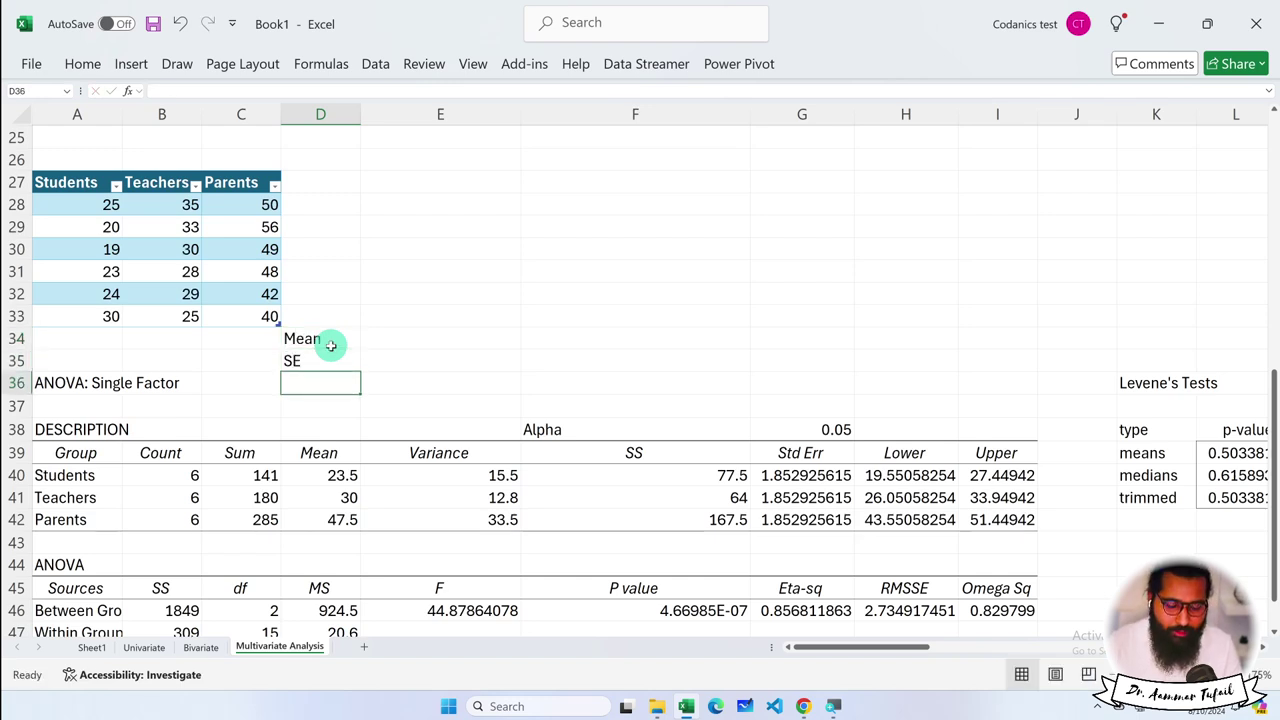
left_click(312, 358)
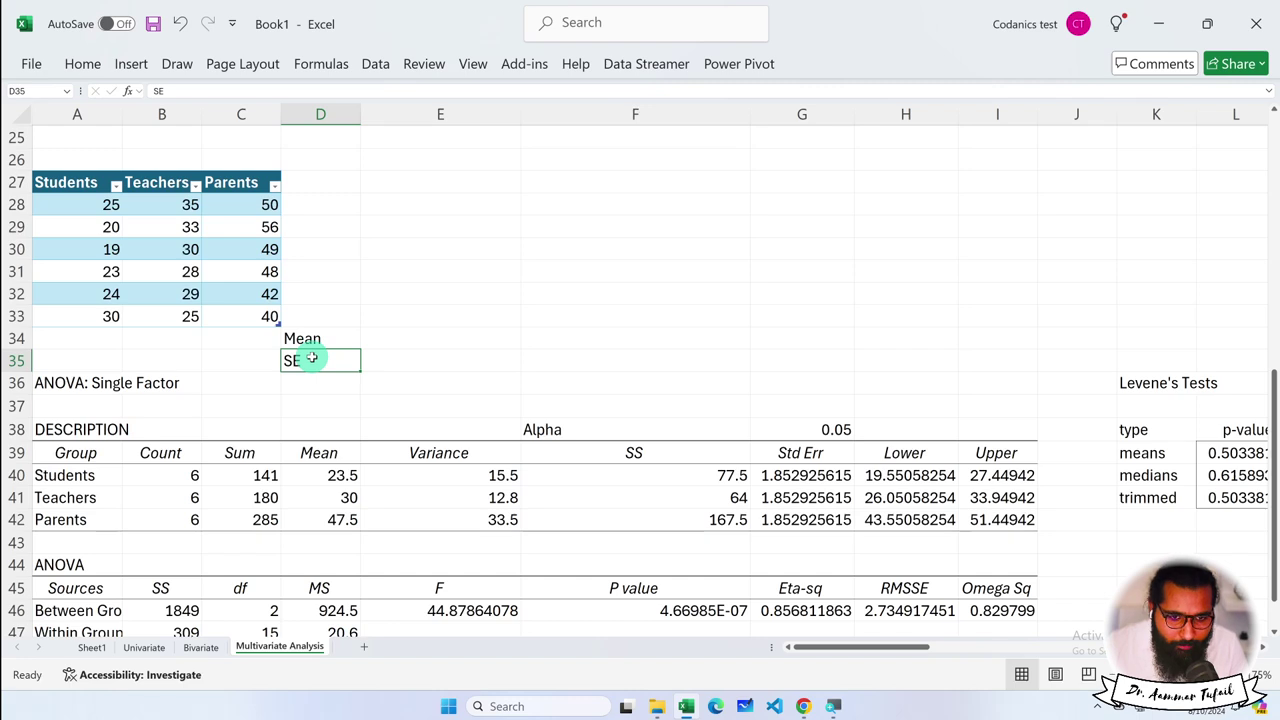
Enter =AVERAGE of the Students values A28:A33 in A34, giving 23.5
left_click(101, 337)
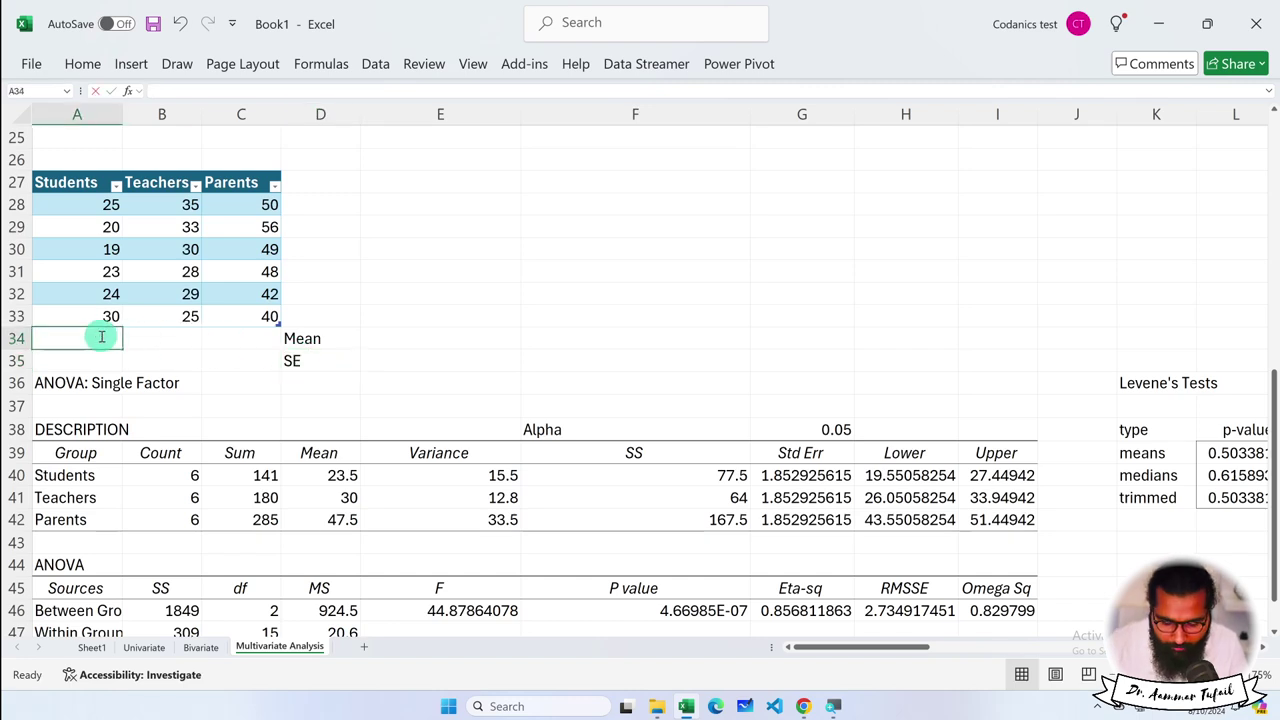
type("=aver")
key("Tab")
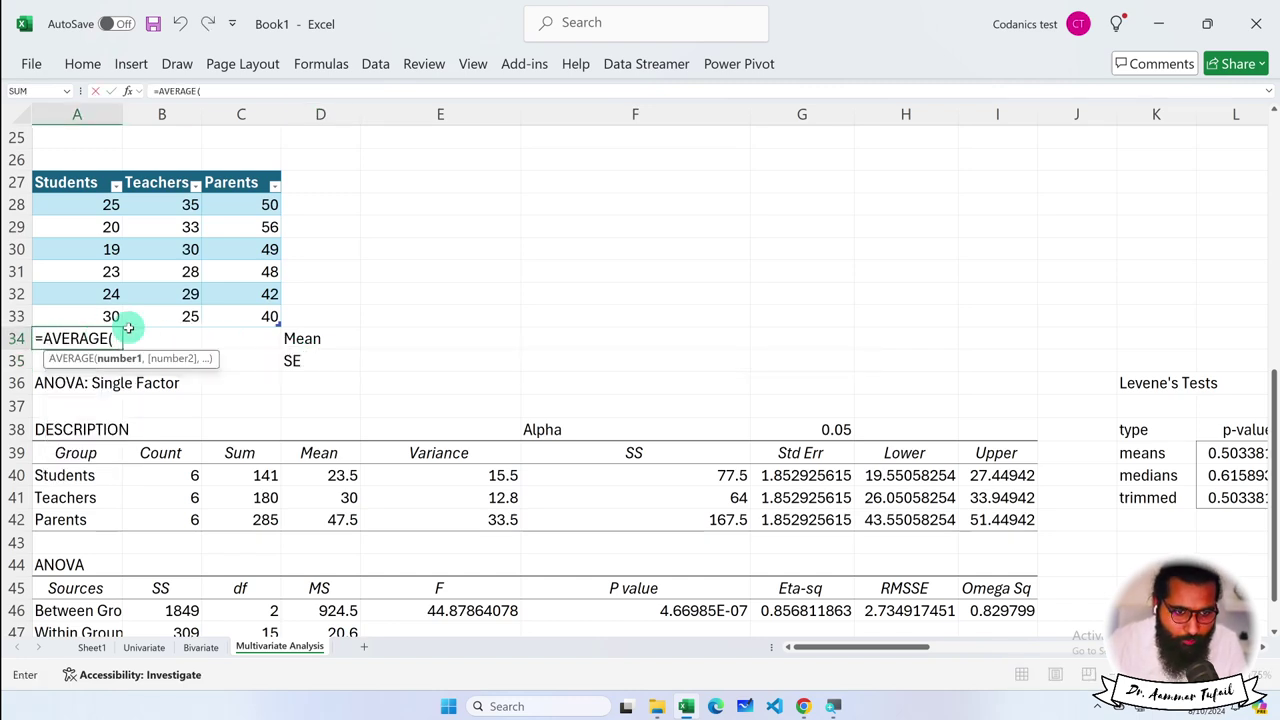
left_click_drag(102, 208, 94, 305)
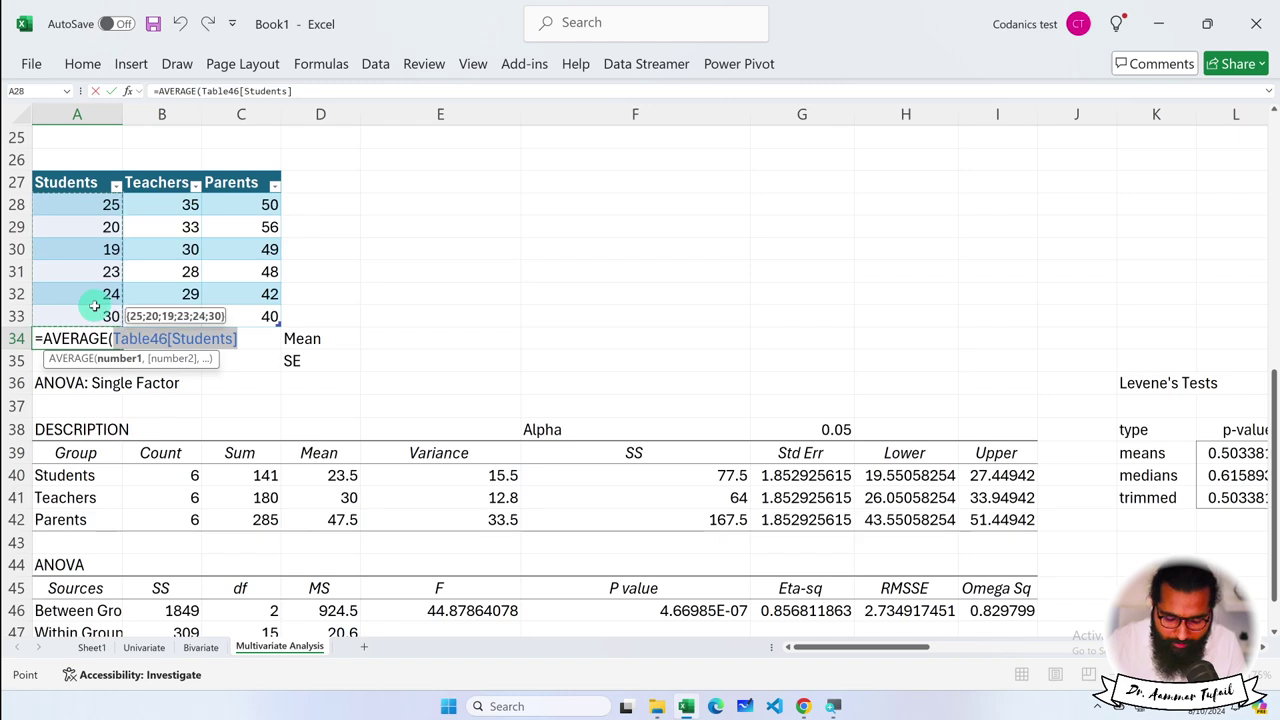
type(")")
key("Return")
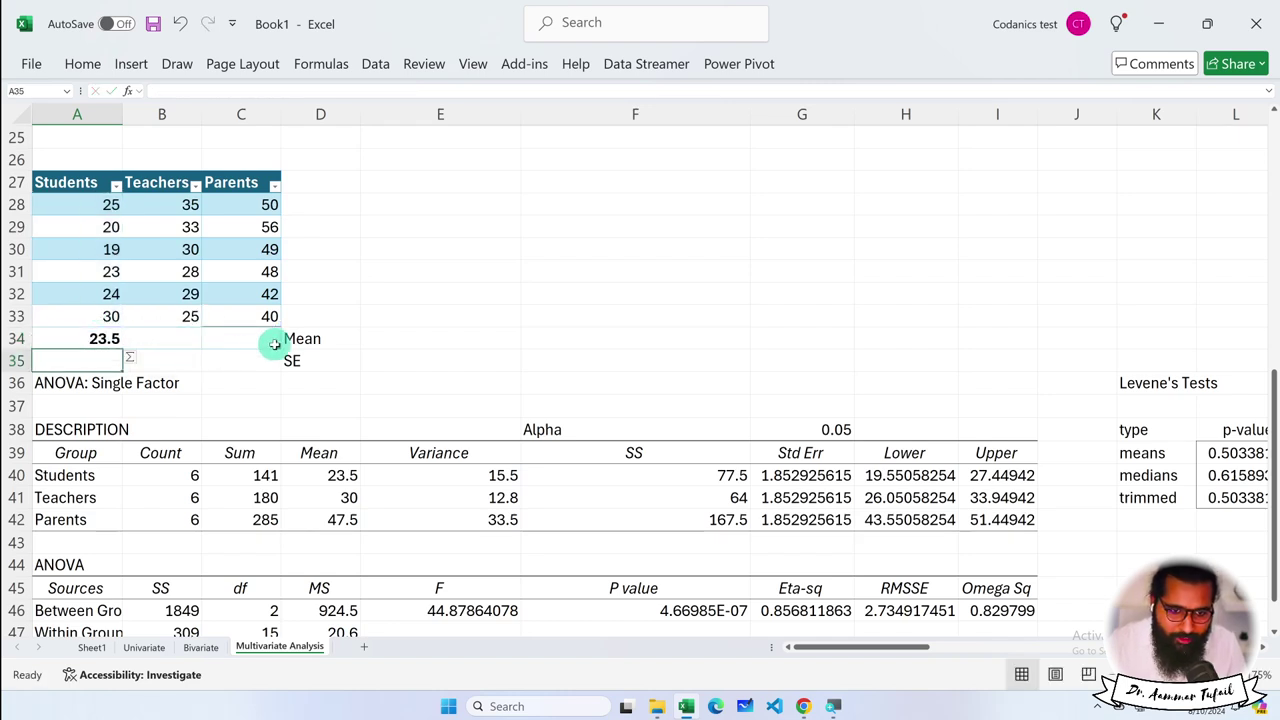
Delete row 34 holding the 23.5 average and the Mean label
left_click(115, 339)
left_click_drag(300, 340, 37, 348)
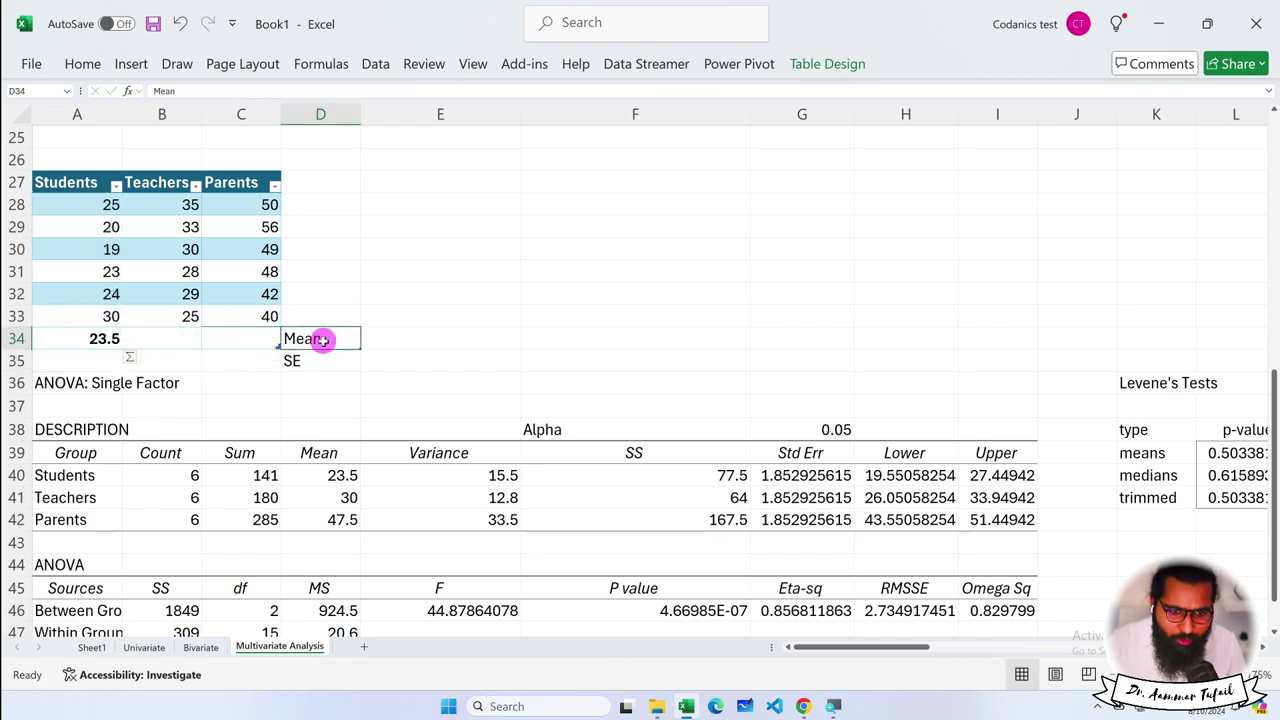
right_click(16, 339)
left_click(100, 532)
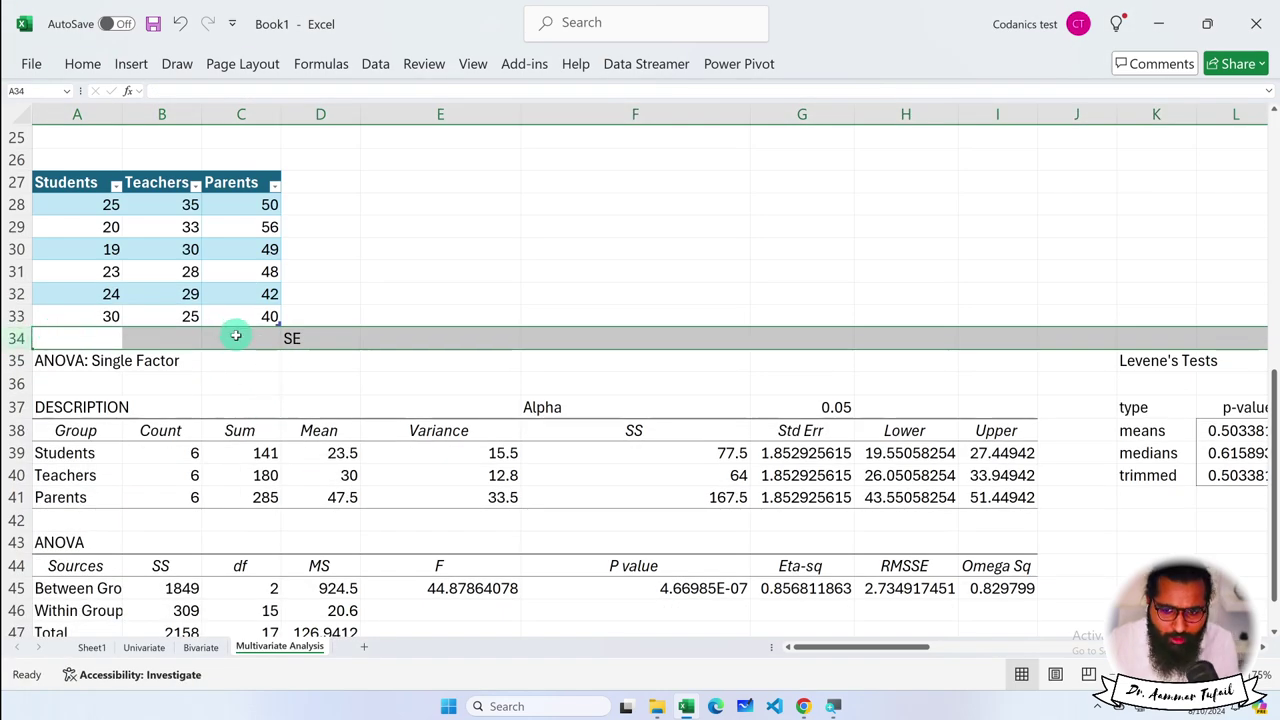
Select the Std Err values G39:G41 and the group means D39:D41
left_click(728, 494)
left_click_drag(806, 452, 797, 491)
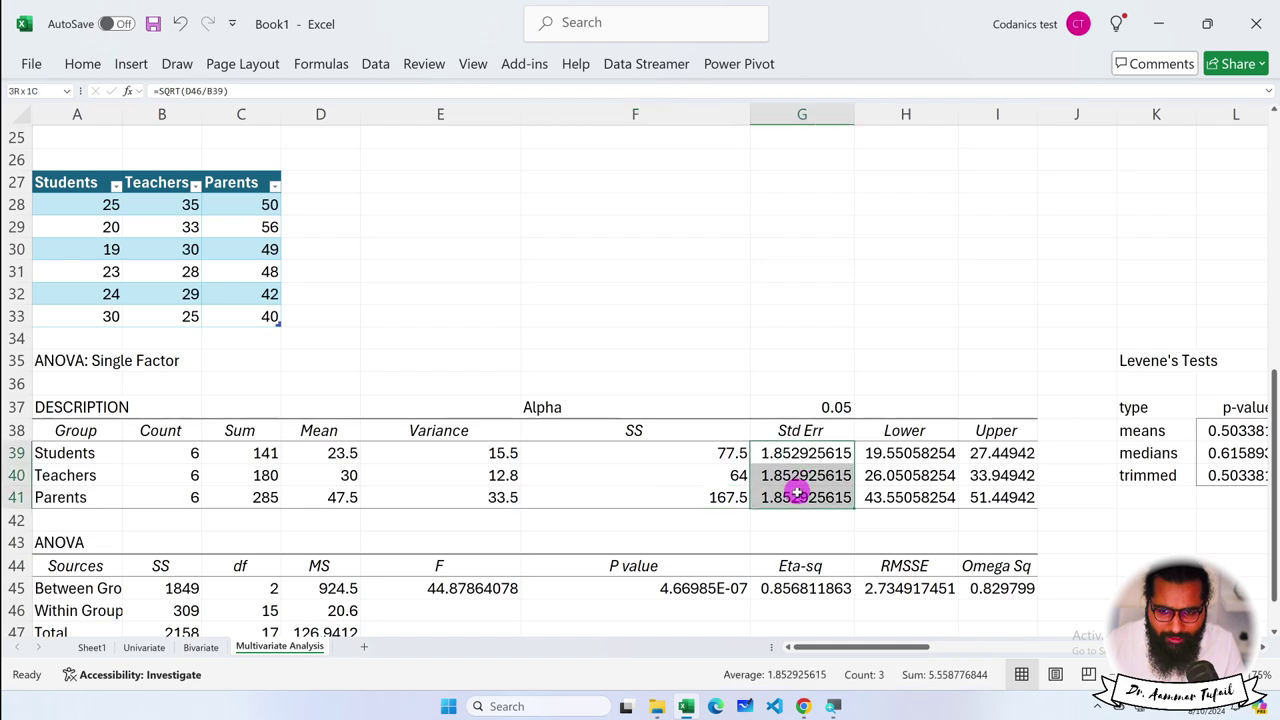
left_click_drag(331, 452, 327, 503)
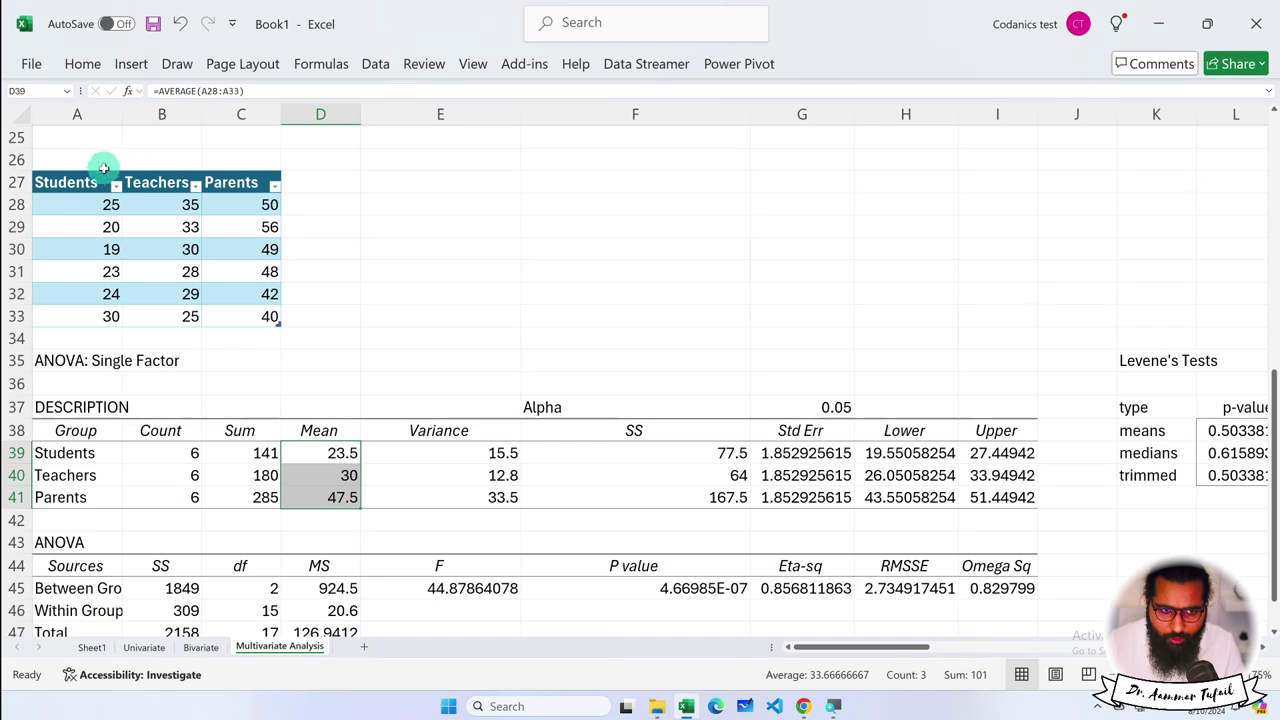
Copy the Students, Teachers, Parents headers from A27:C27 into E27:G27
left_click_drag(100, 180, 212, 185)
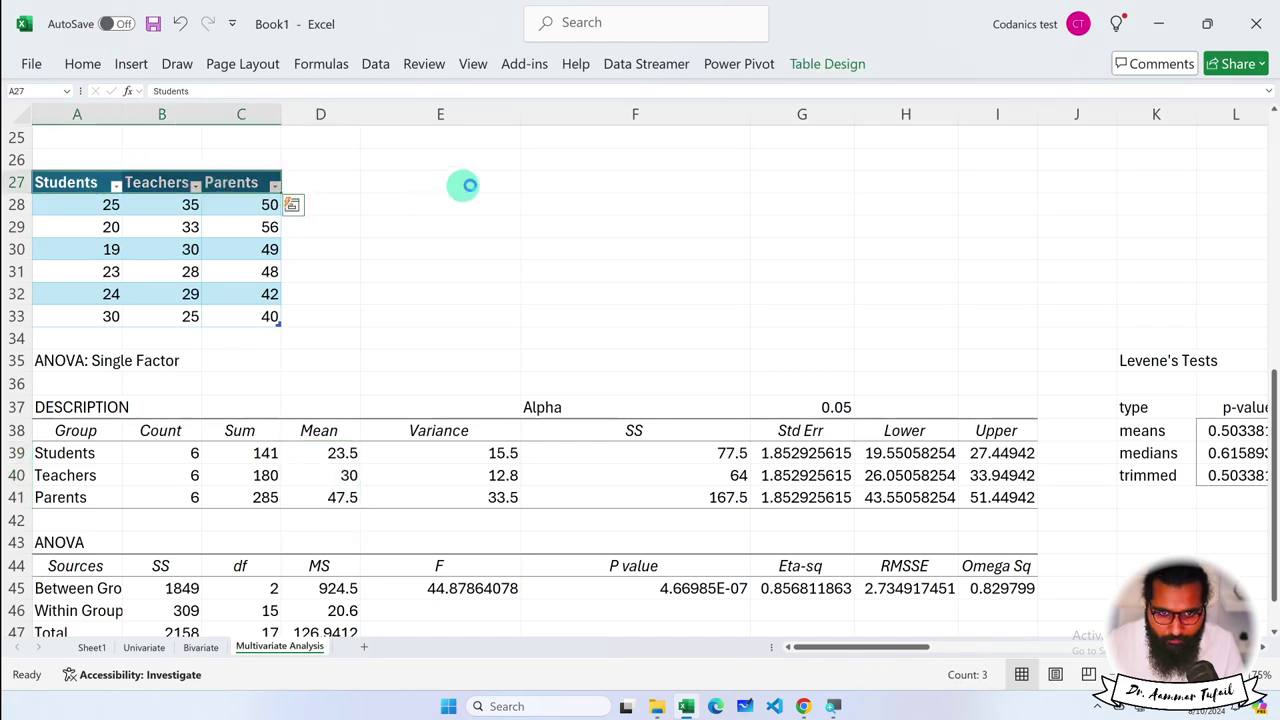
key("ctrl+c")
left_click(500, 181)
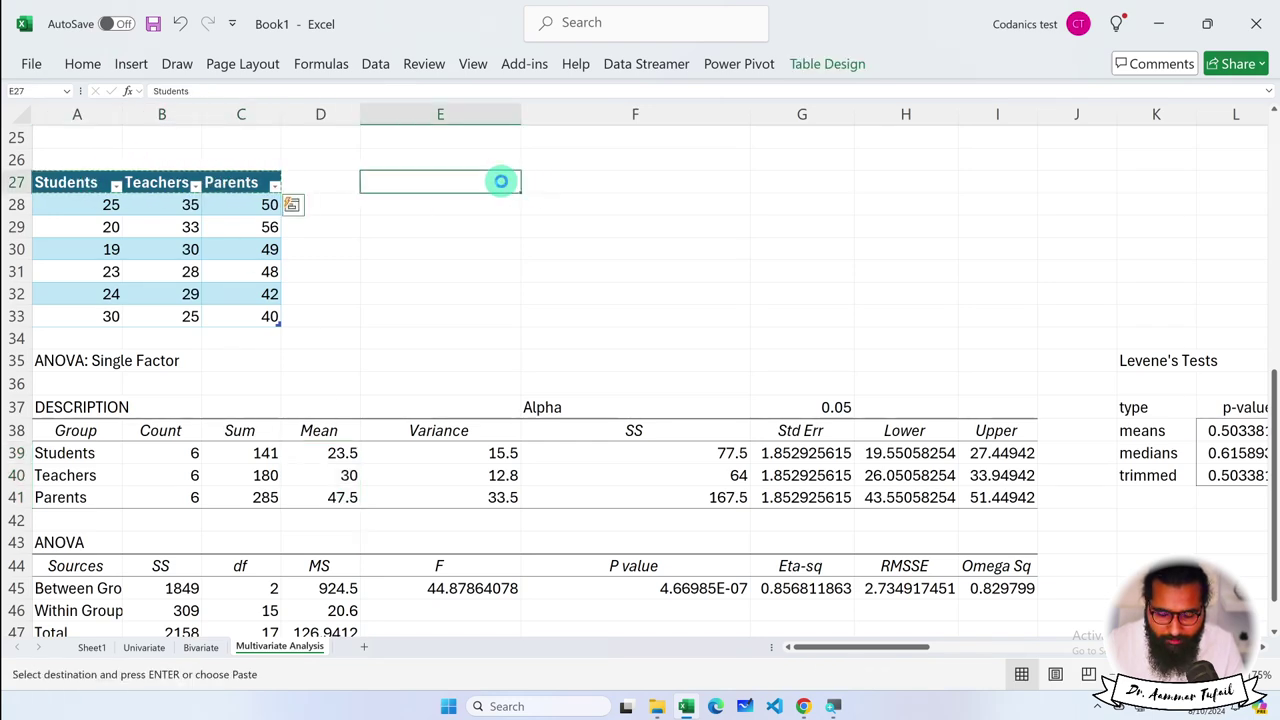
key("ctrl+v")
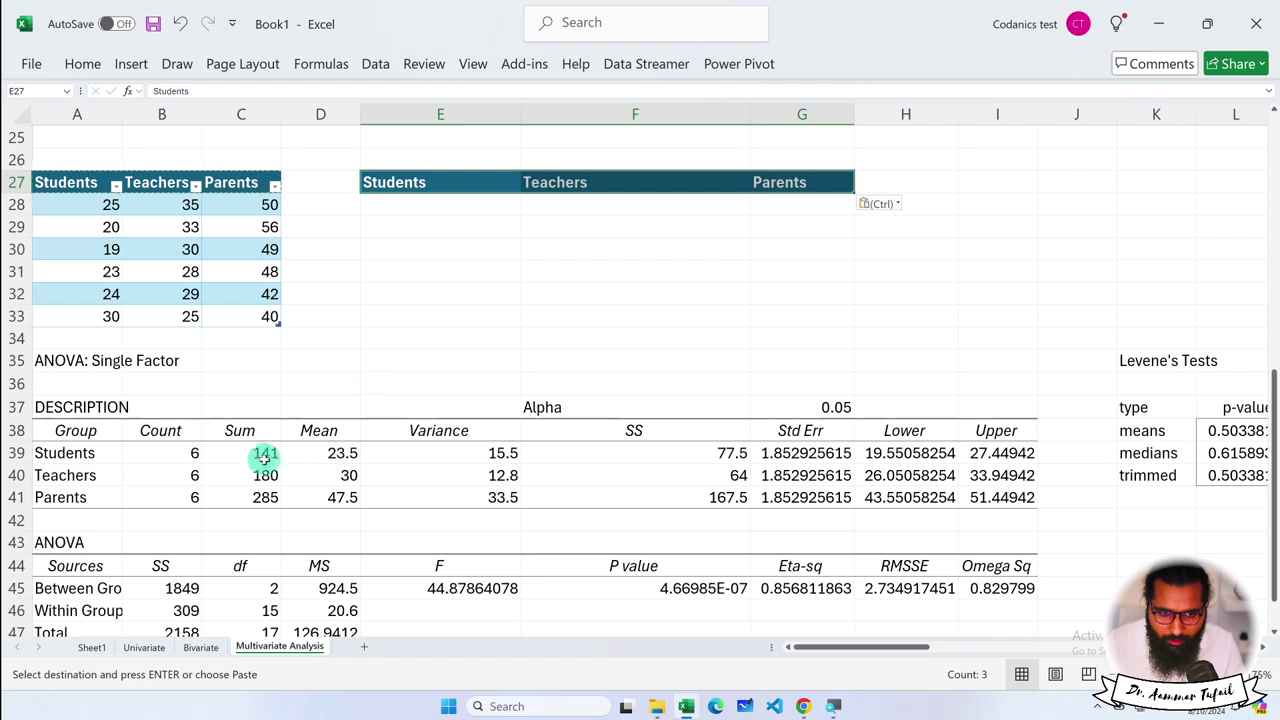
left_click_drag(258, 455, 262, 497)
Try pasting the group means D39:D41 at E28, transposed and as links
left_click_drag(331, 453, 328, 494)
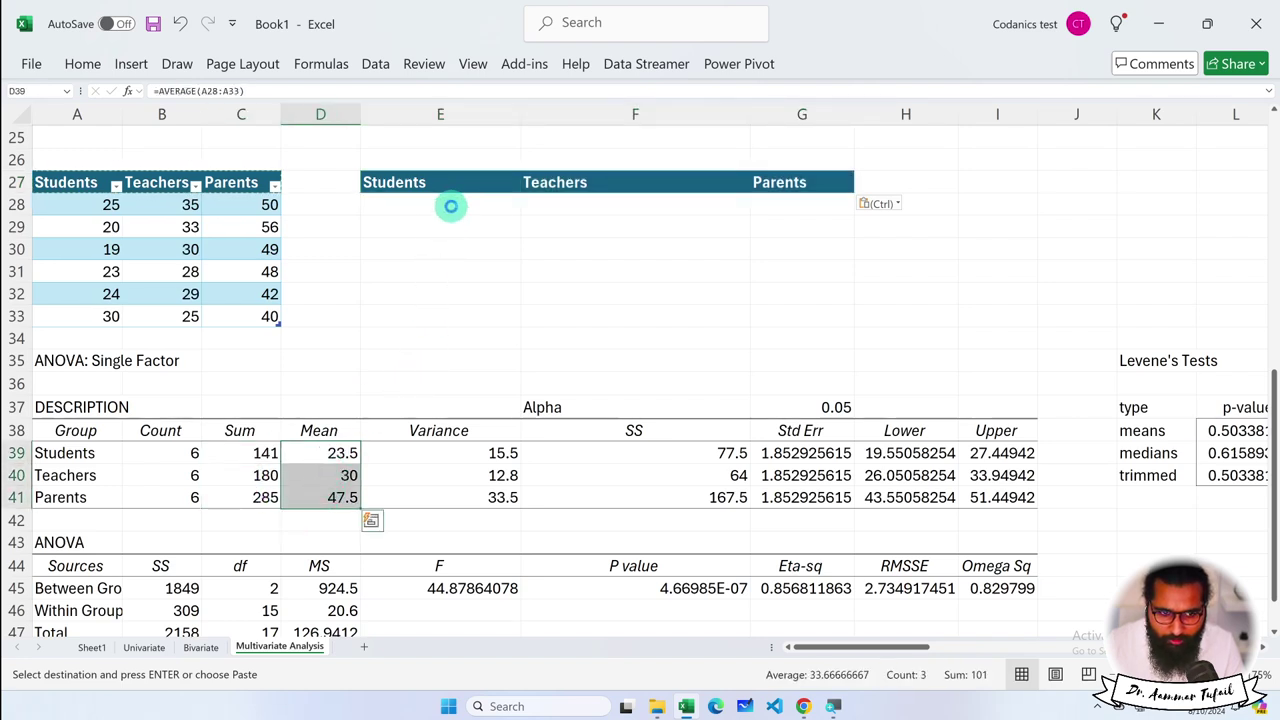
right_click(451, 206)
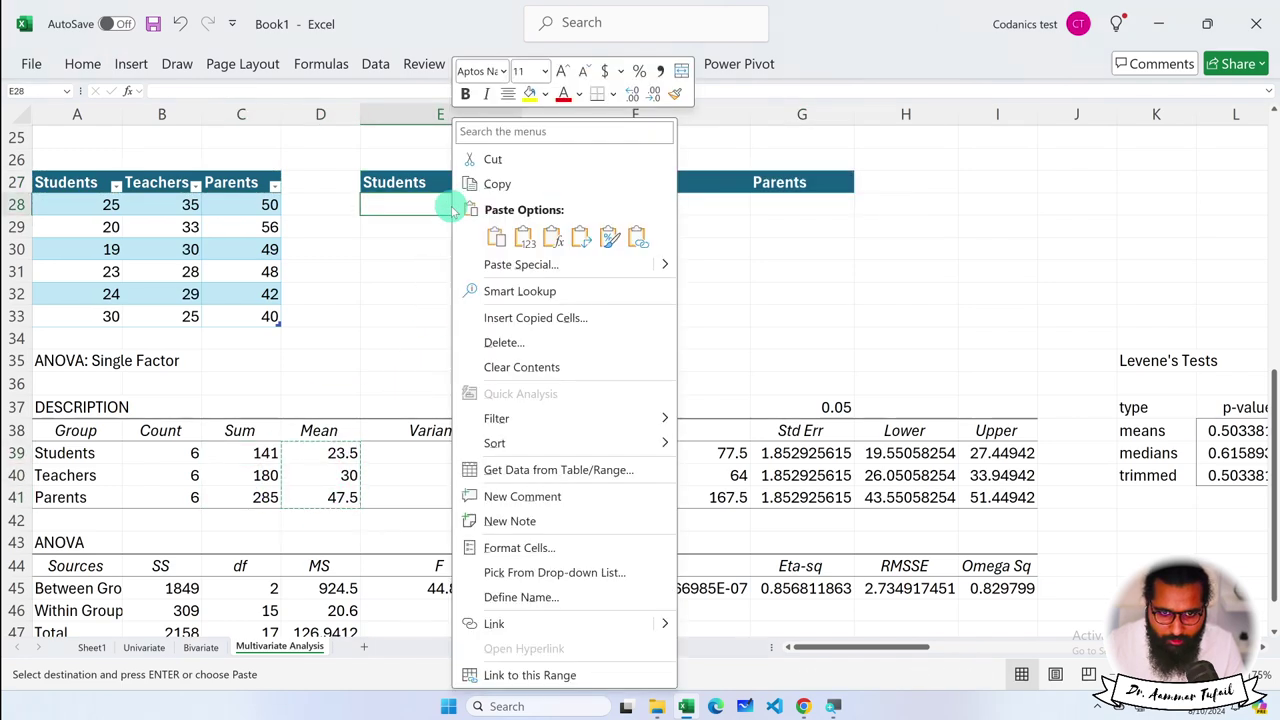
left_click(577, 234)
left_click(875, 226)
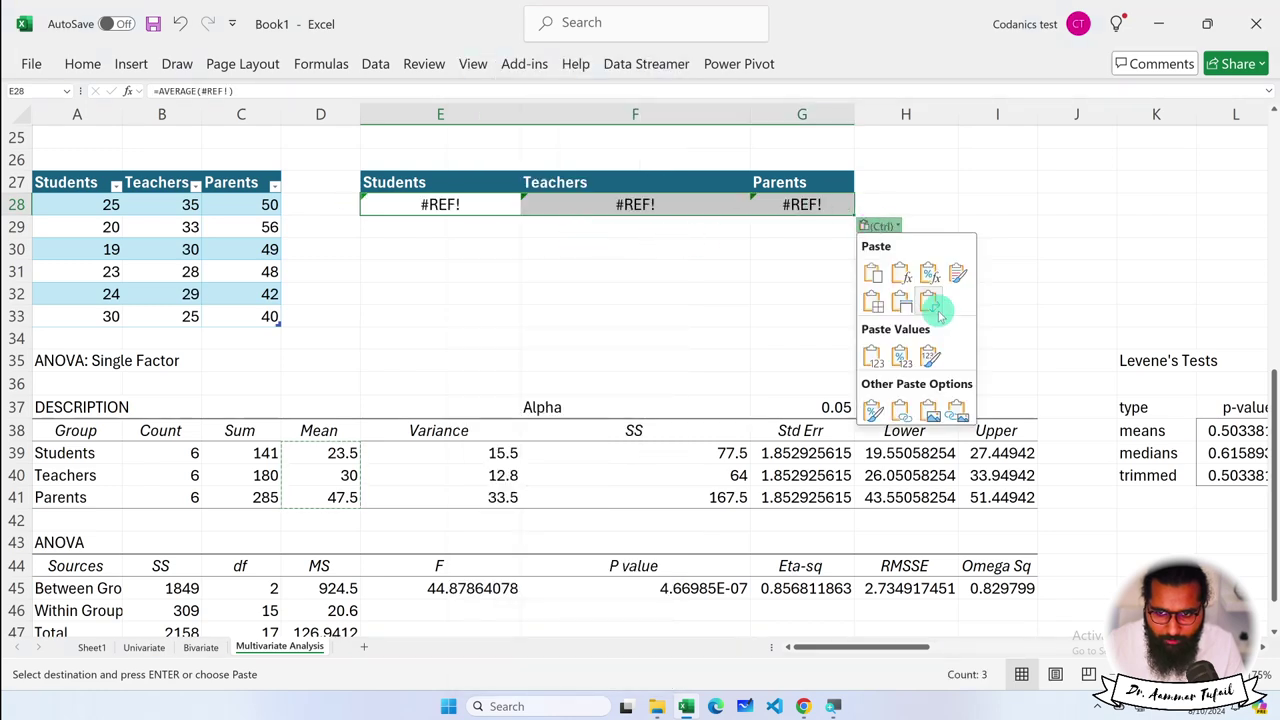
left_click(900, 410)
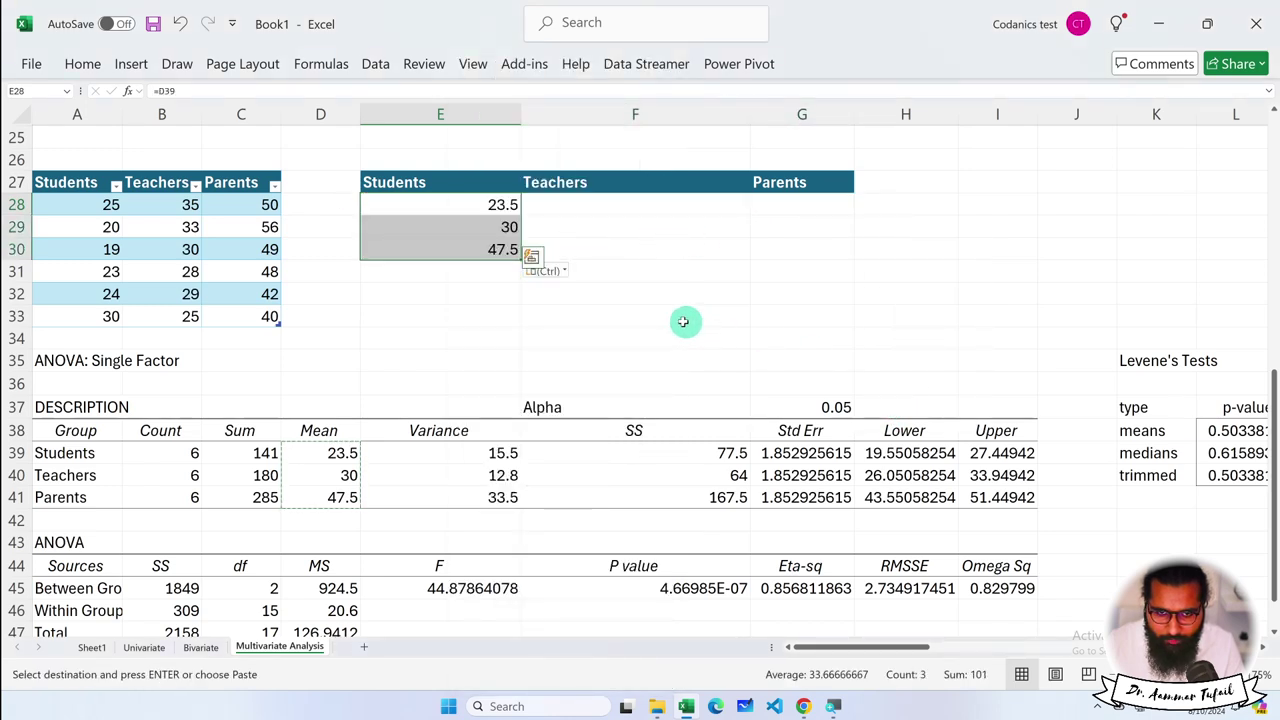
left_click(546, 272)
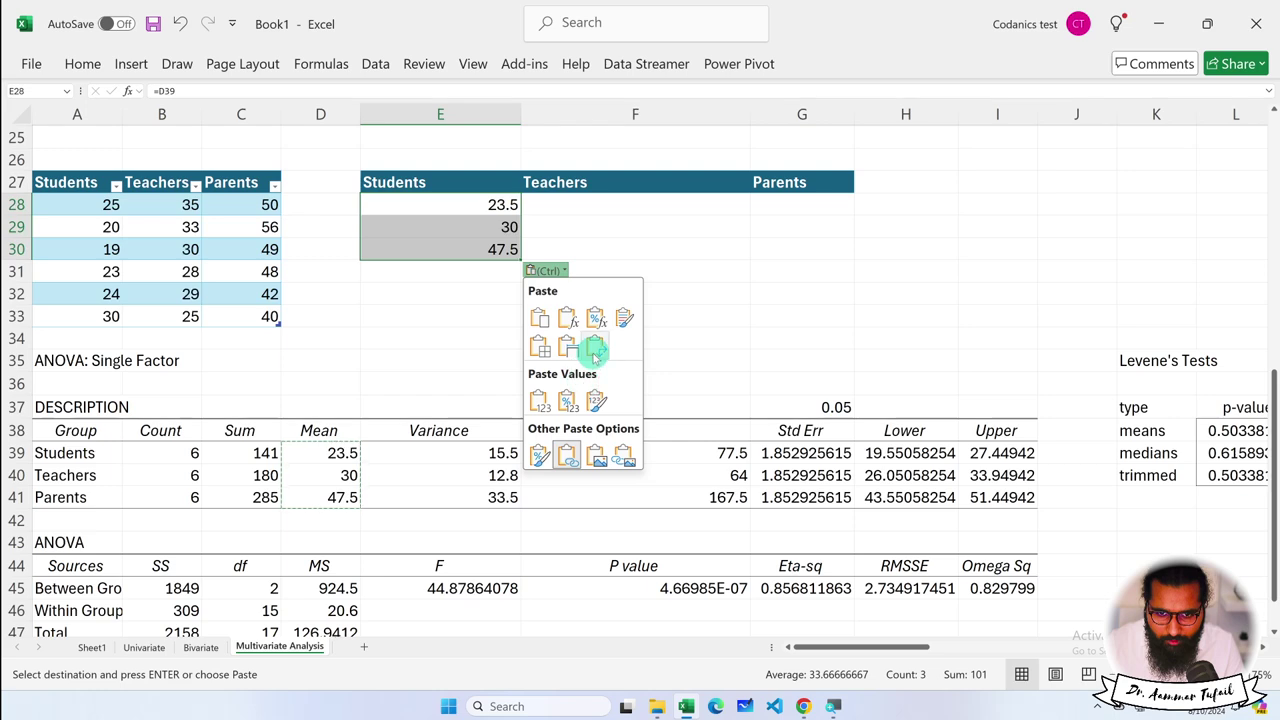
left_click(594, 349)
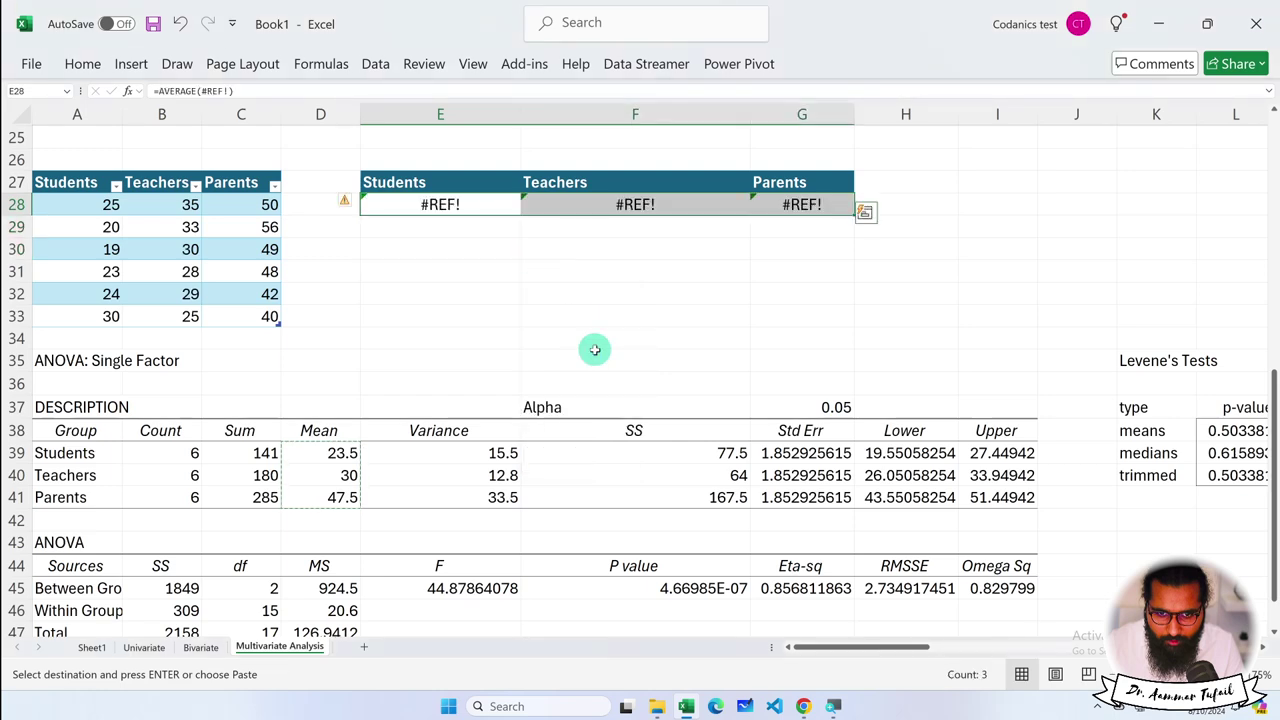
left_click(868, 212)
left_click(906, 188)
left_click(885, 226)
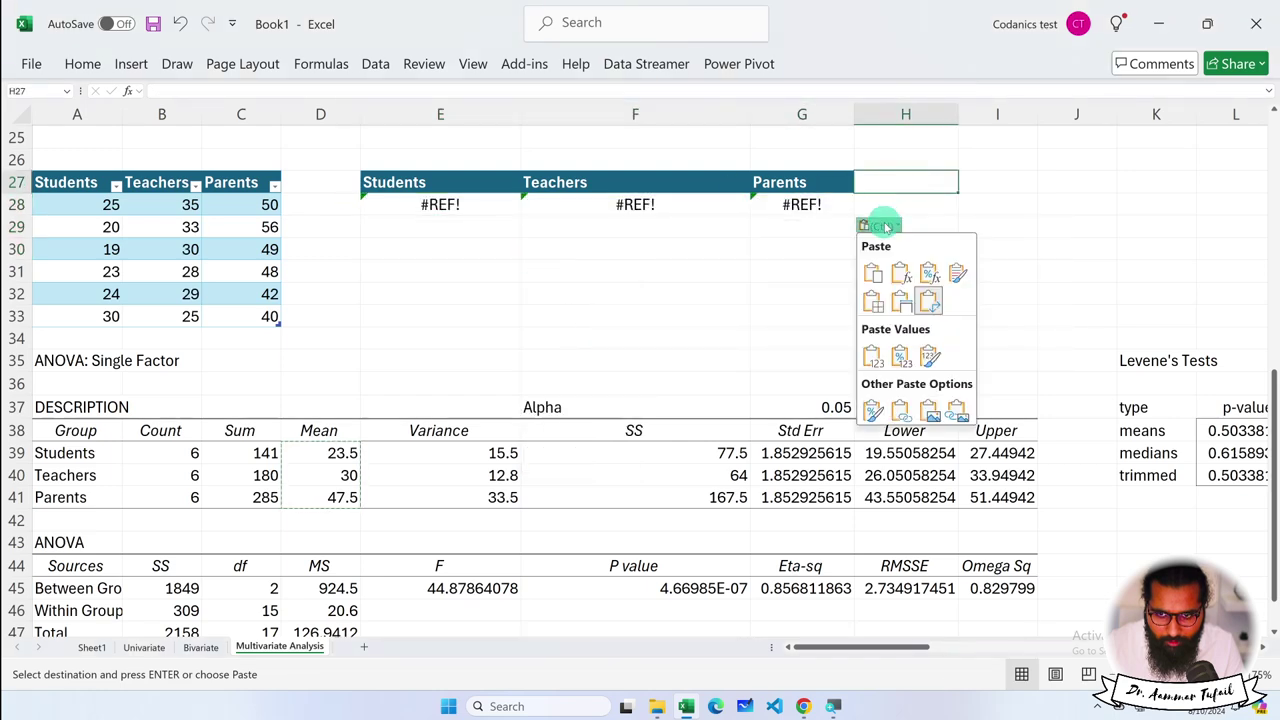
left_click(900, 356)
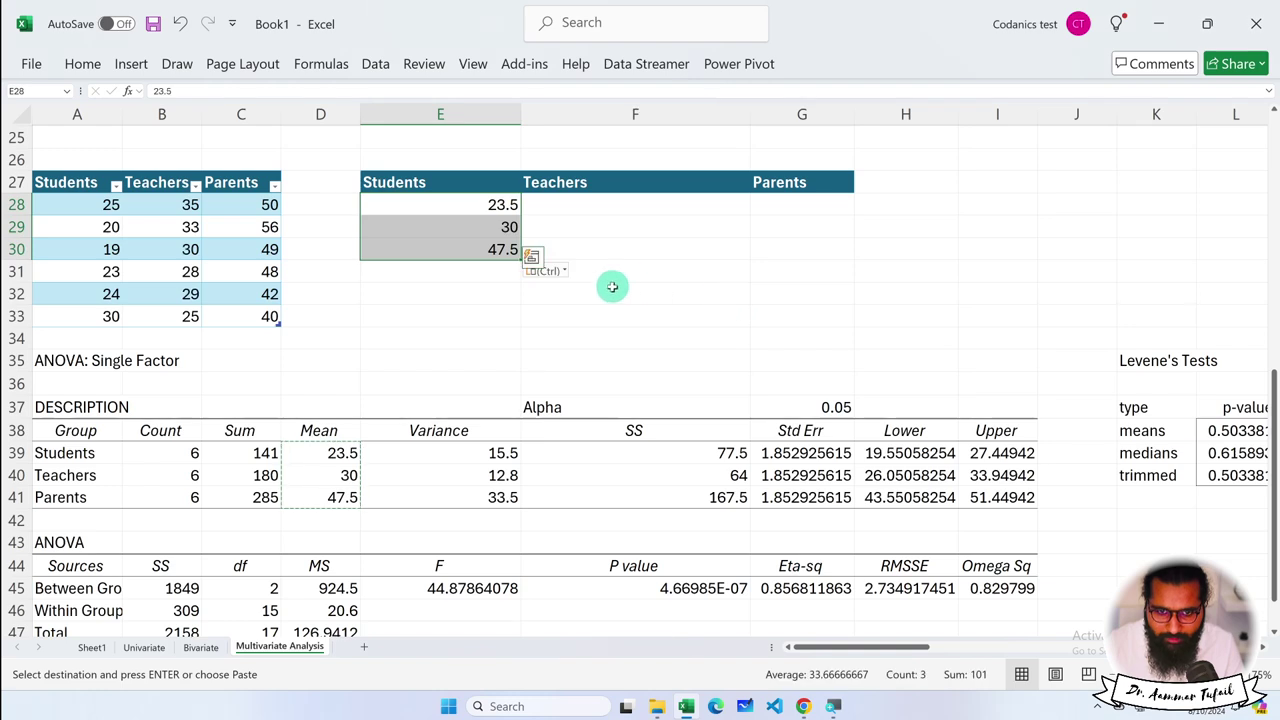
Clear the three trial-pasted means from under the Students header
left_click(532, 258)
left_click(643, 249)
left_click(548, 270)
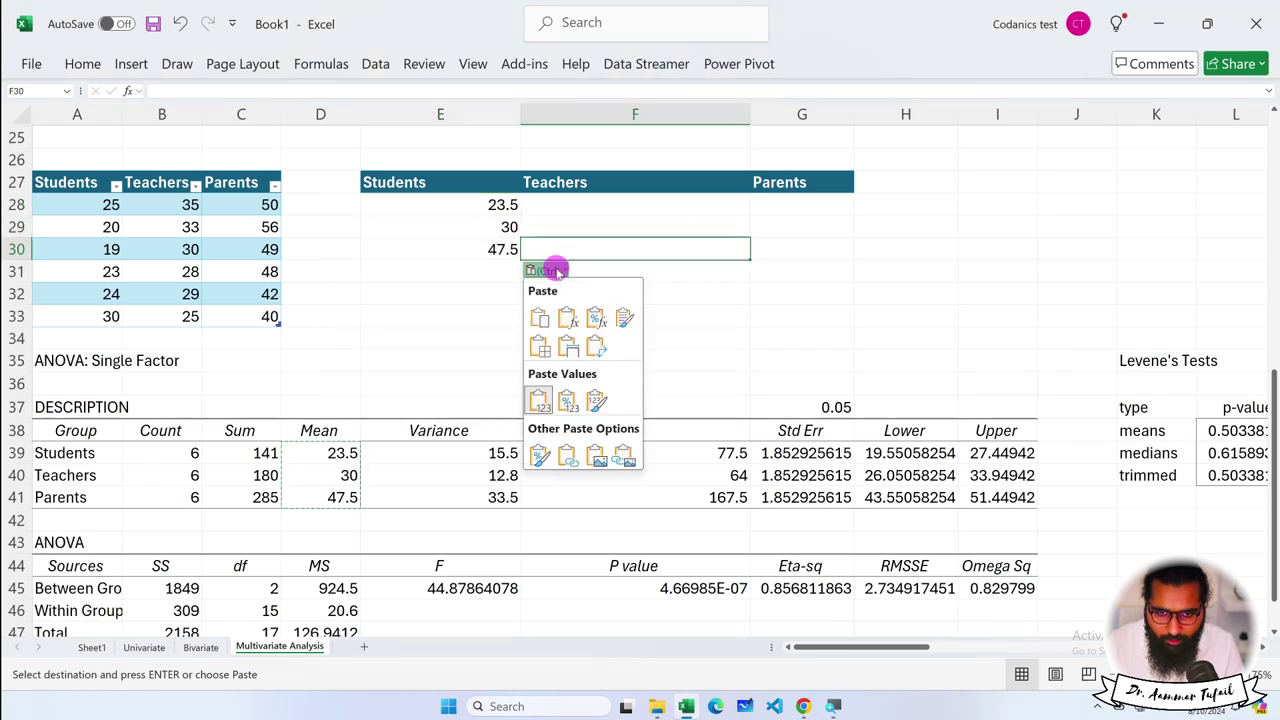
left_click(548, 270)
left_click_drag(487, 216, 489, 241)
key("Delete")
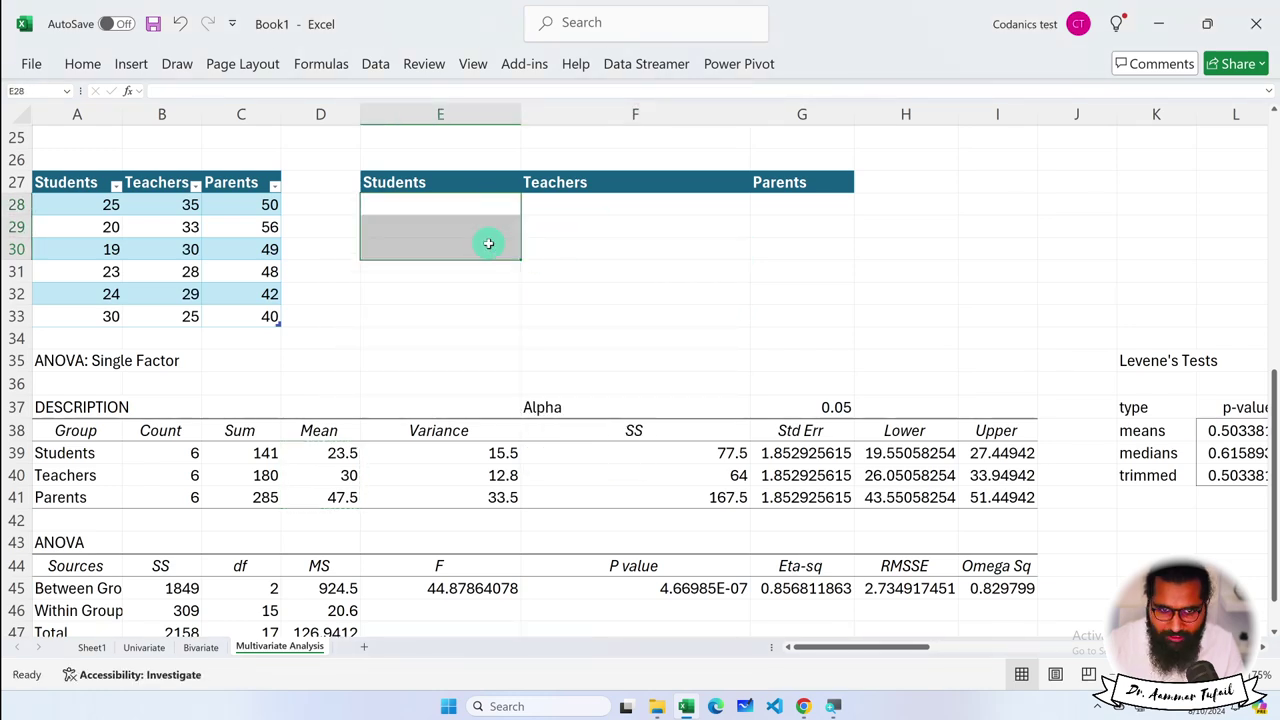
Copy the Mean values D39:D41 and bring up Paste Special at E28
left_click_drag(337, 450, 317, 497)
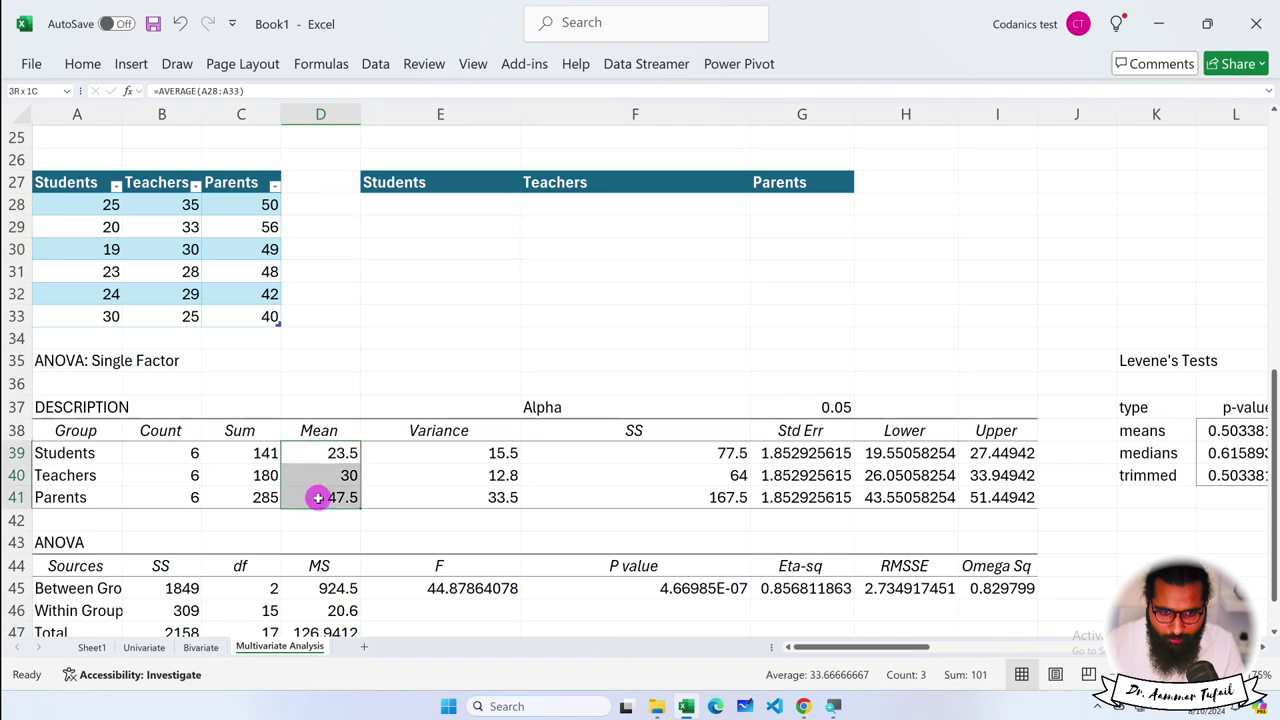
key("ctrl+c")
left_click(446, 205)
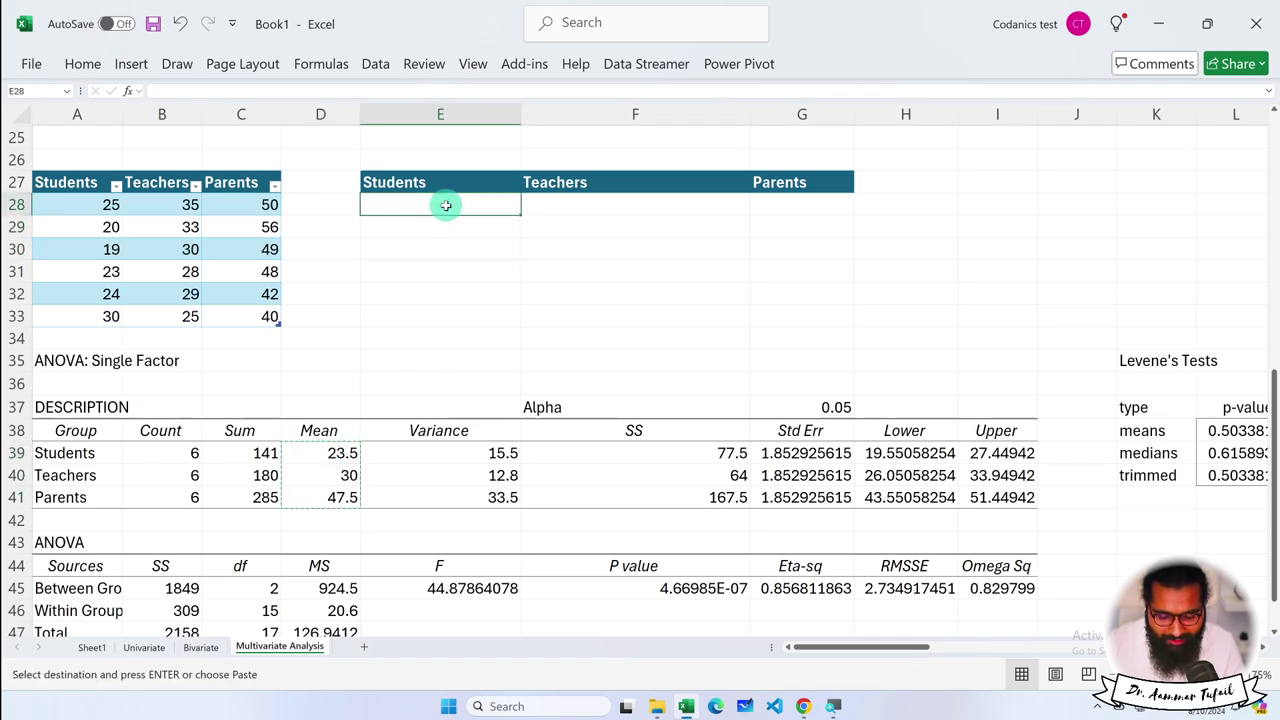
key("ctrl+alt+v")
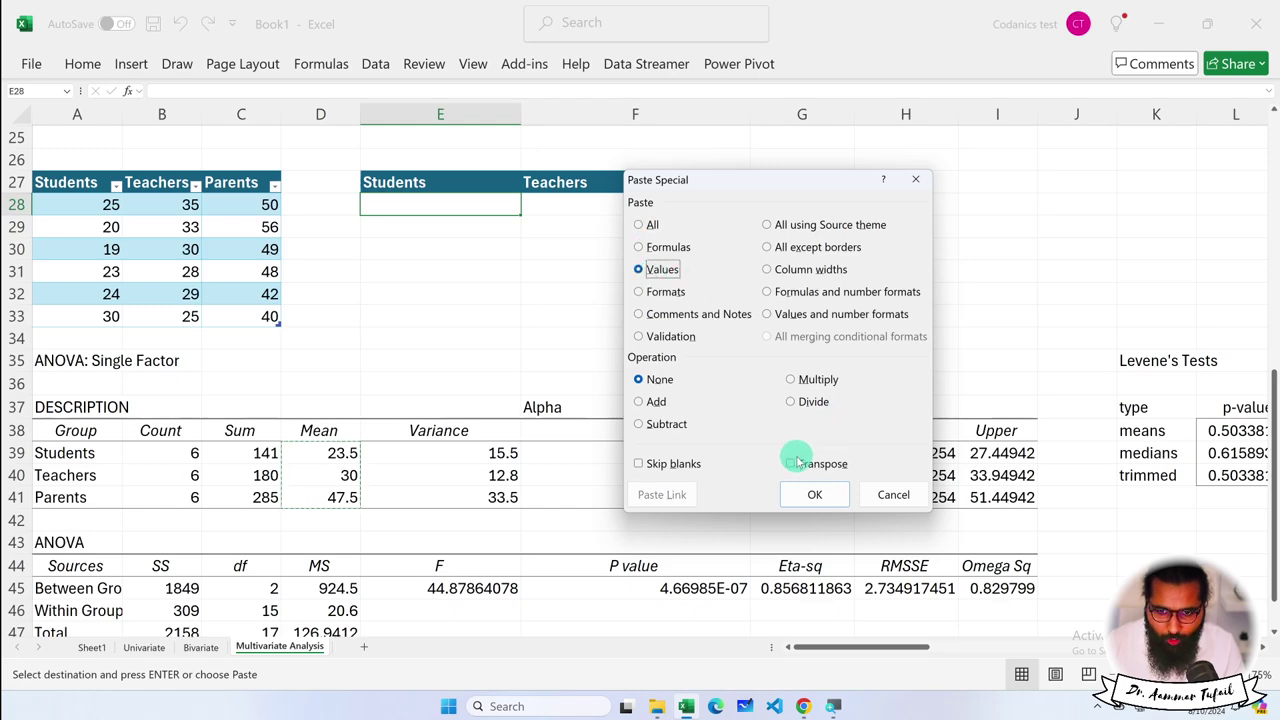
Paste means as transposed values into row 28 and standard errors into row 29
left_click(795, 470)
left_click(815, 497)
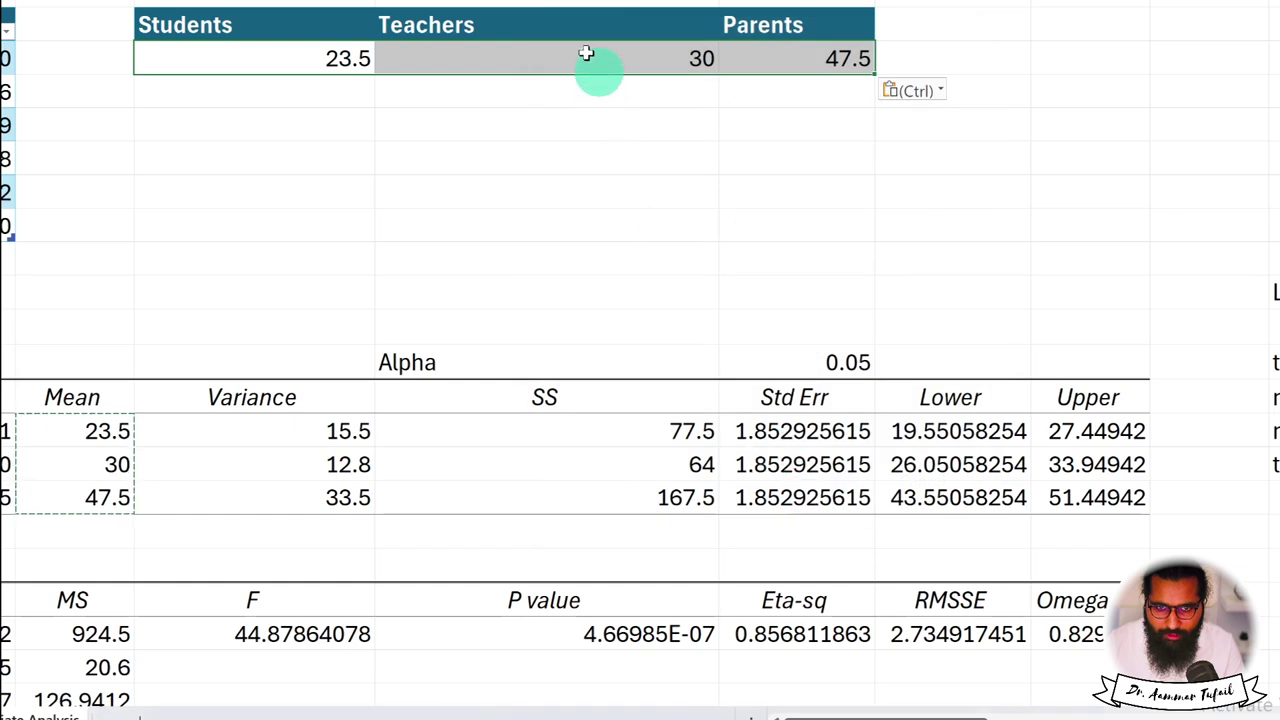
left_click_drag(800, 433, 803, 497)
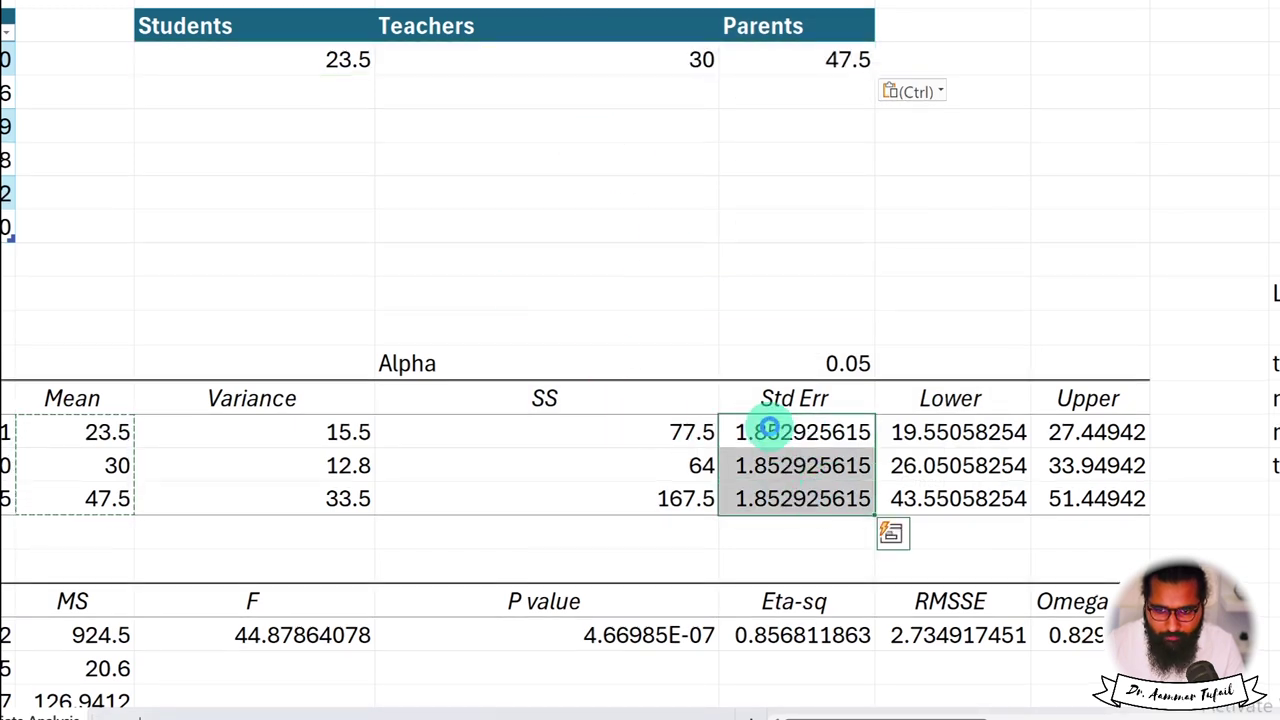
key("ctrl+c")
right_click(293, 92)
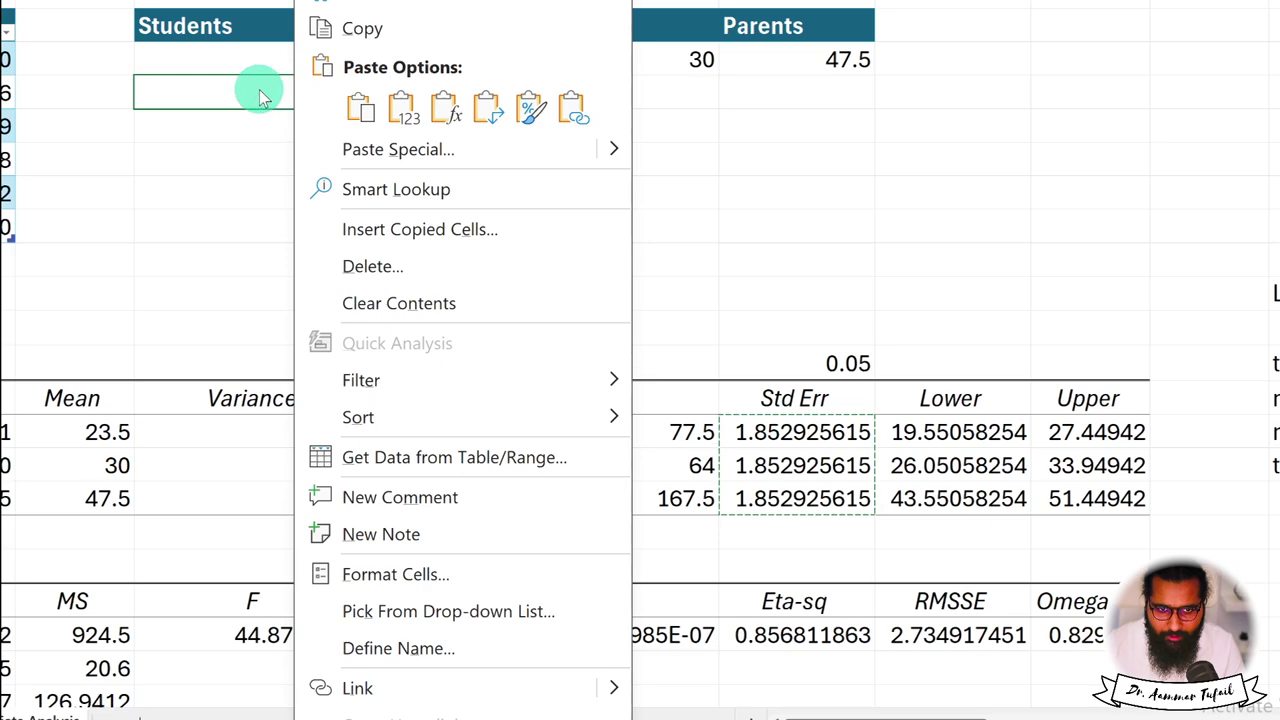
left_click(258, 90)
key("ctrl+alt+v")
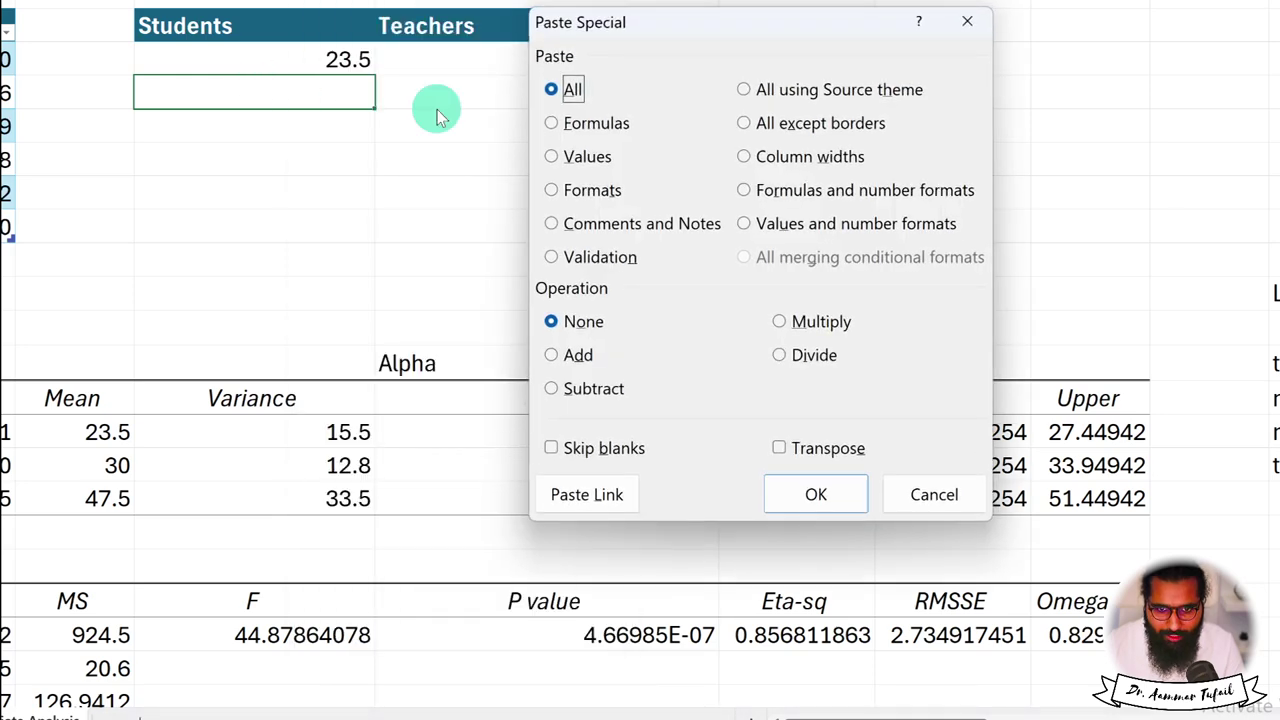
left_click(587, 156)
left_click(779, 448)
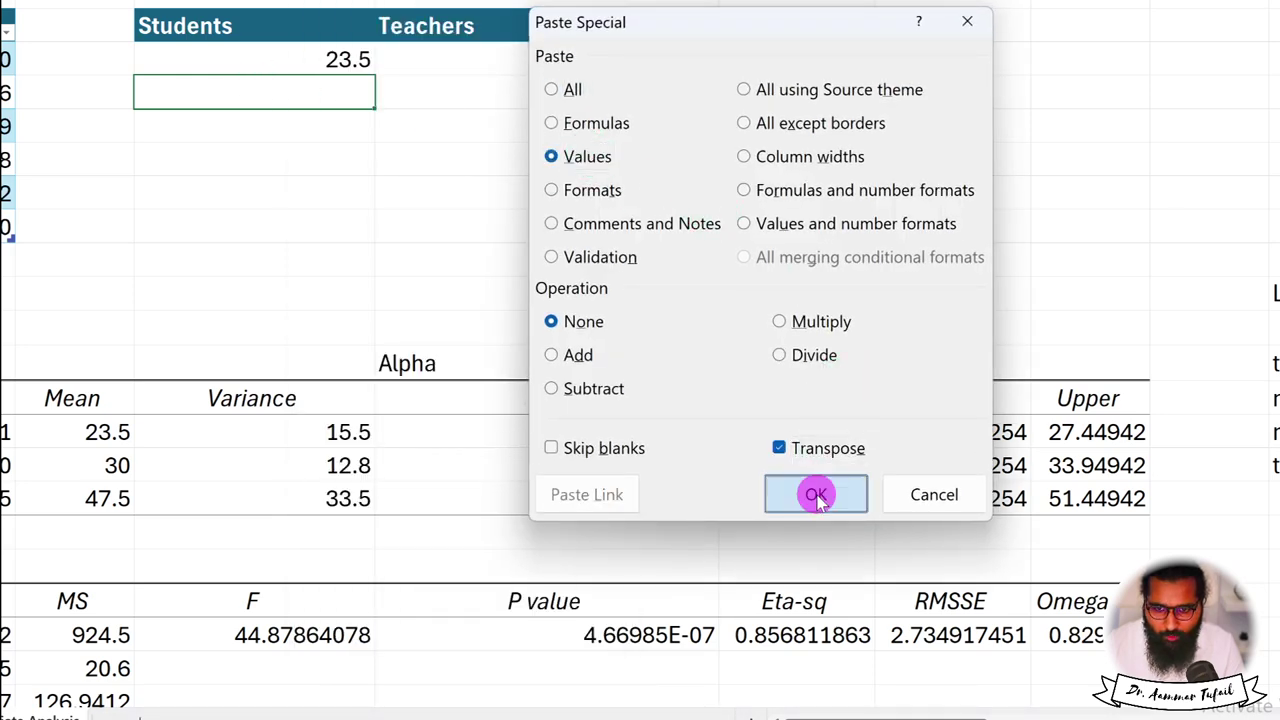
left_click(814, 493)
Cancel the stray insert and delete cells prompts, then select the group names and means
left_click(597, 189)
scroll(598, 188, "up", 2)
scroll(598, 188, "up", 1)
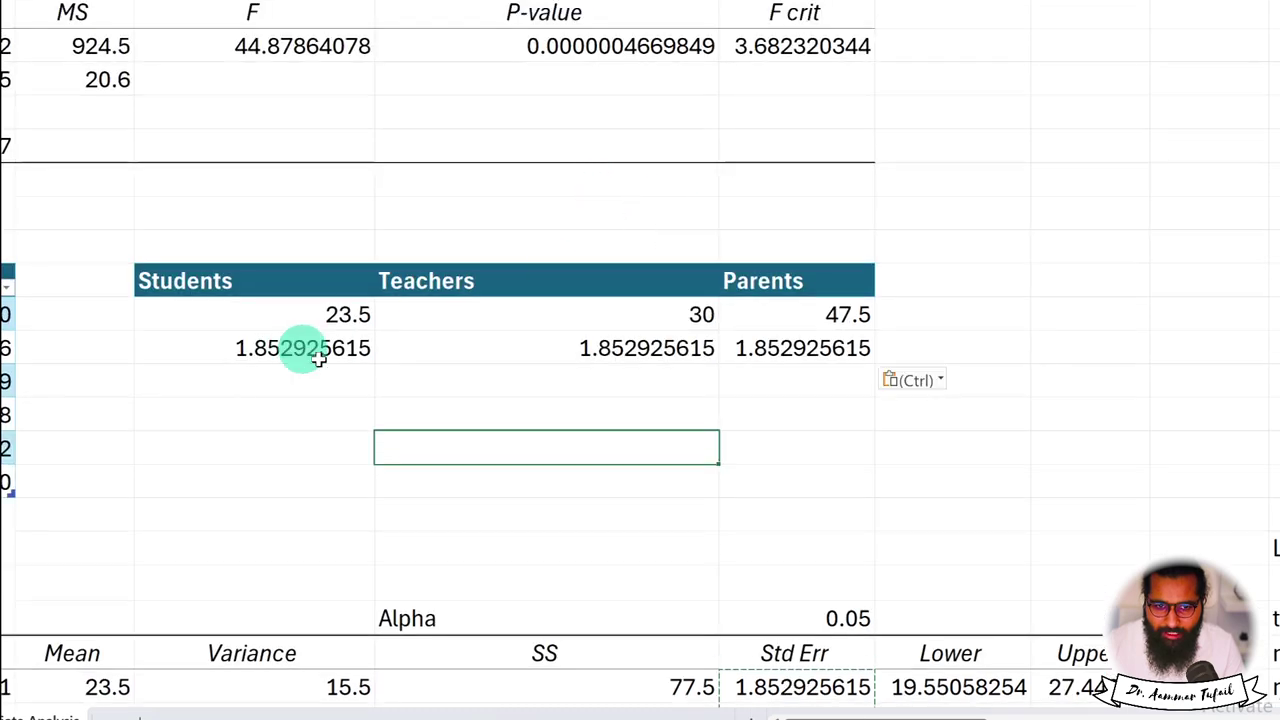
key("ctrl+shift+equal")
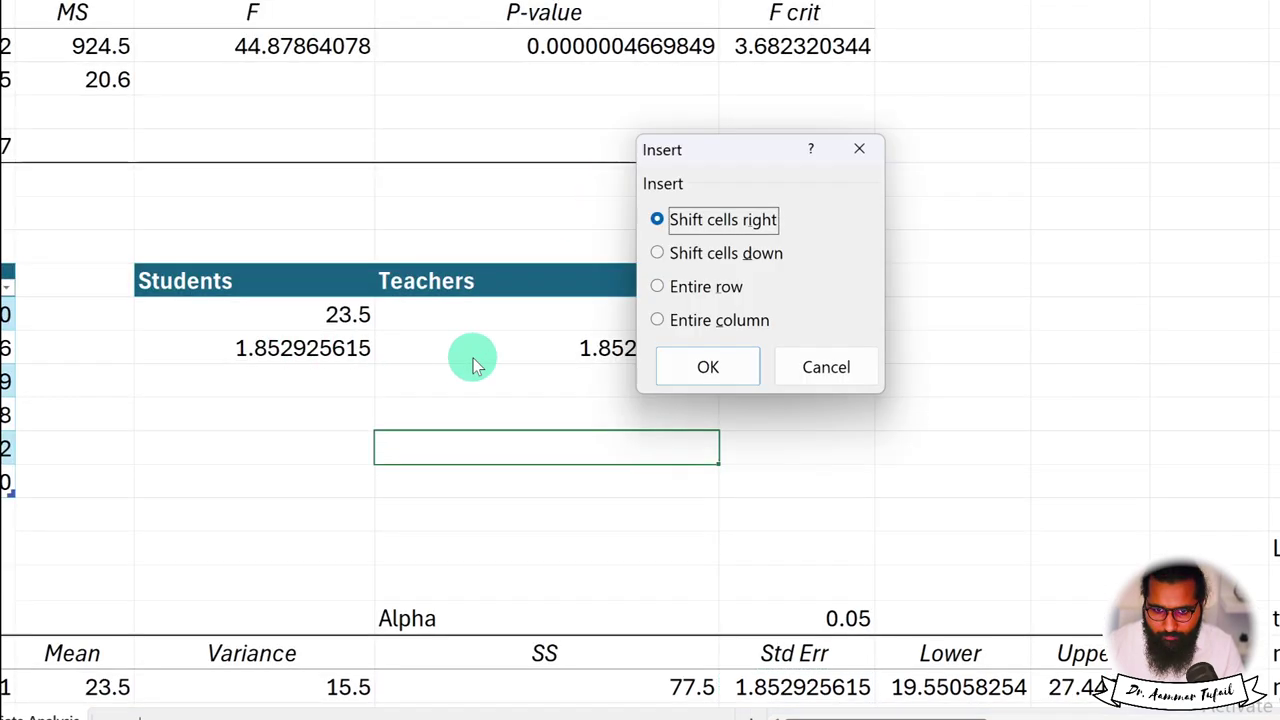
key("Escape")
key("ctrl+minus")
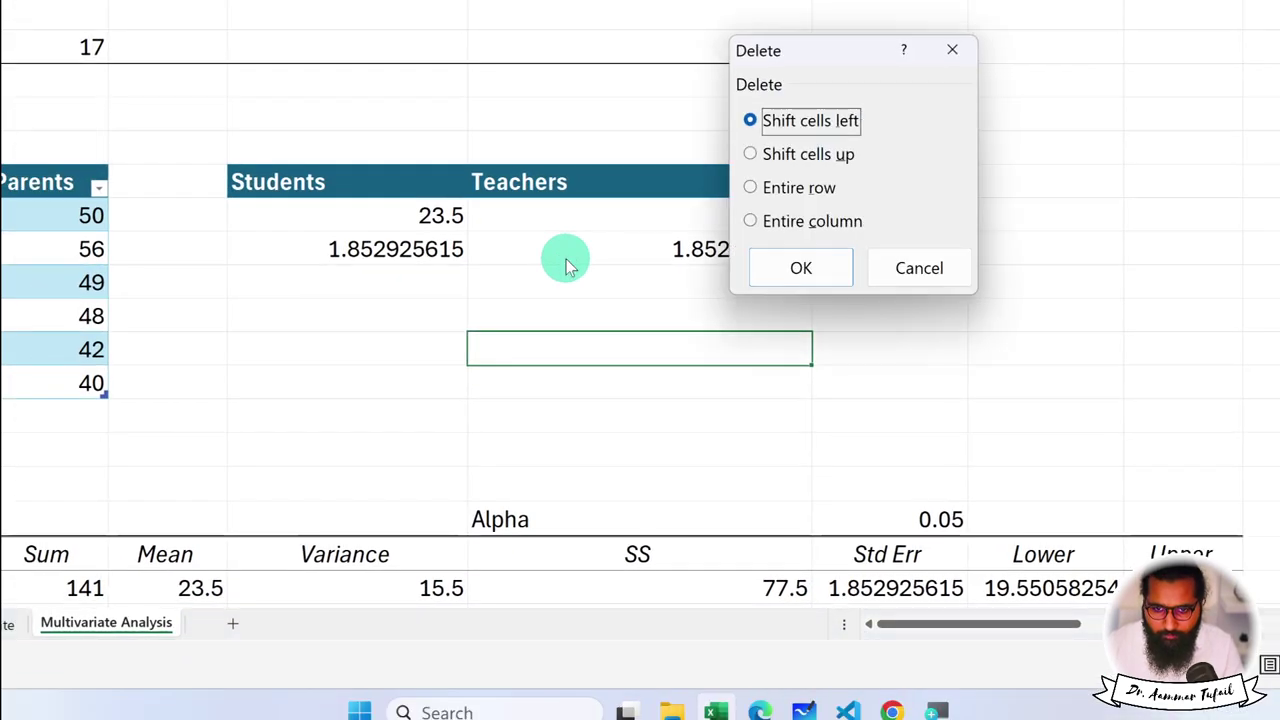
key("Escape")
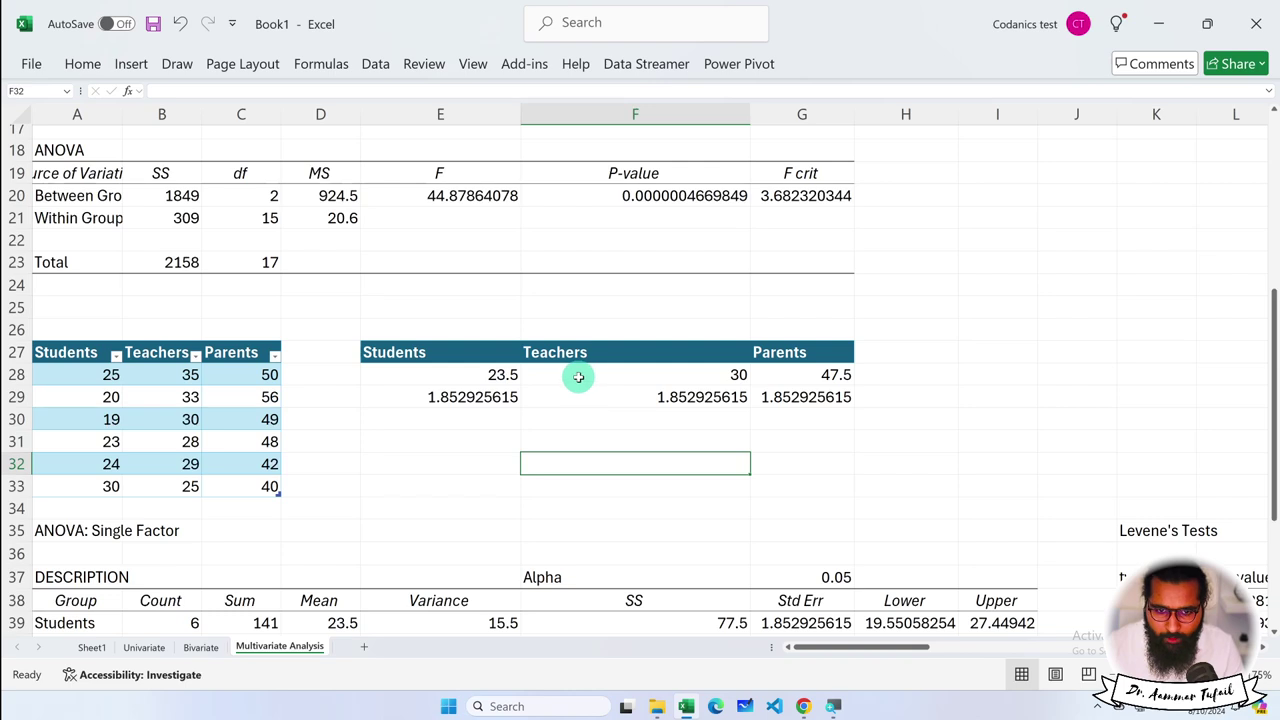
left_click_drag(505, 352, 800, 375)
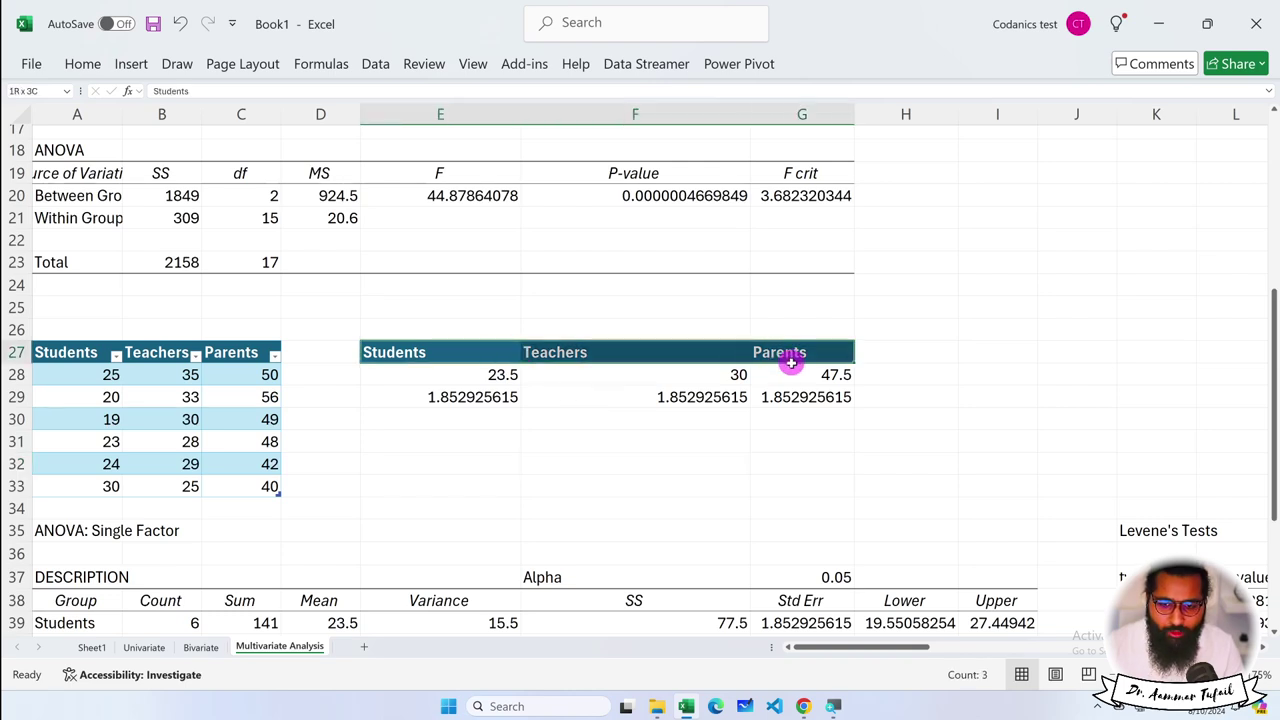
Insert a Bar Plot Codancis template column chart of the means and move it right of the table
left_click(131, 63)
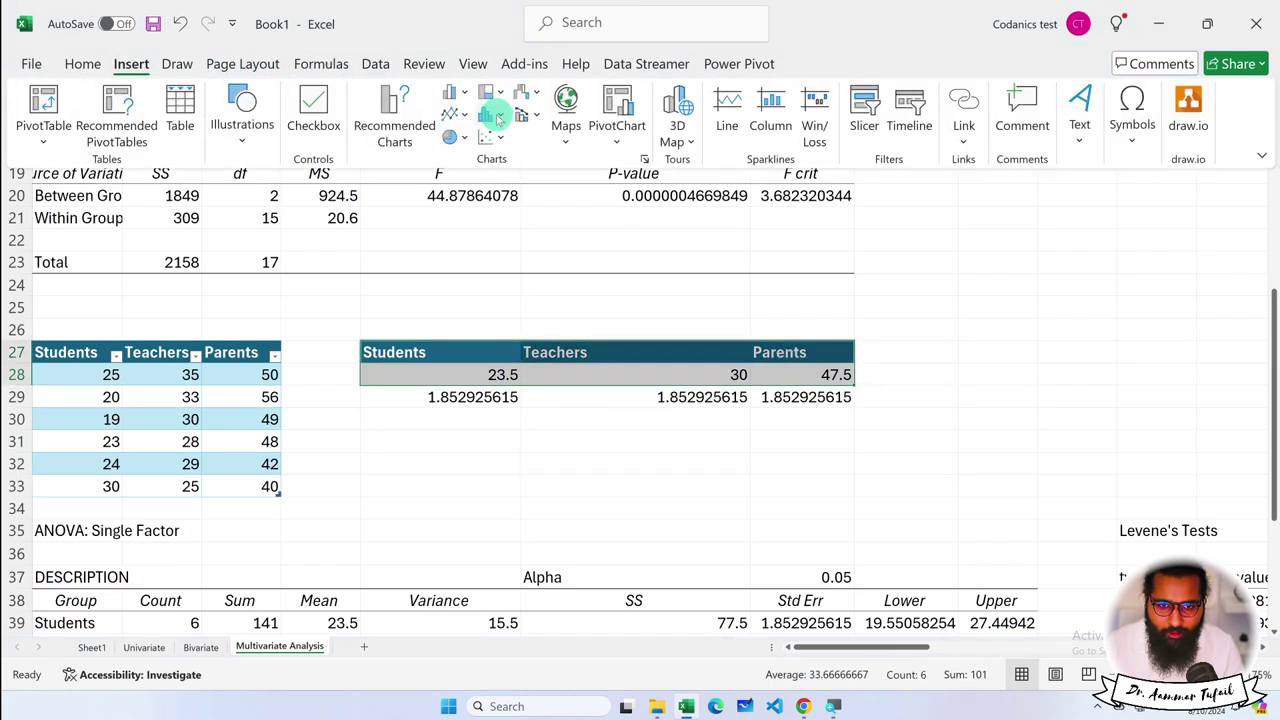
left_click(470, 95)
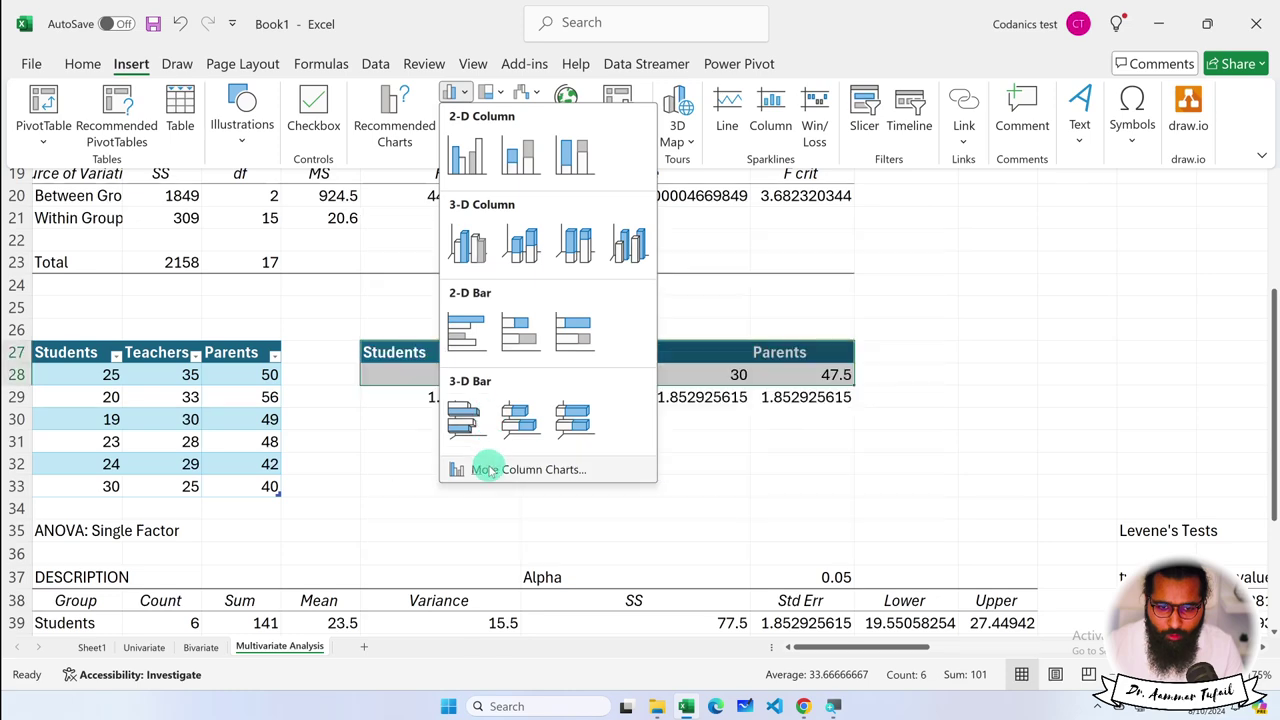
left_click(488, 466)
left_click(405, 178)
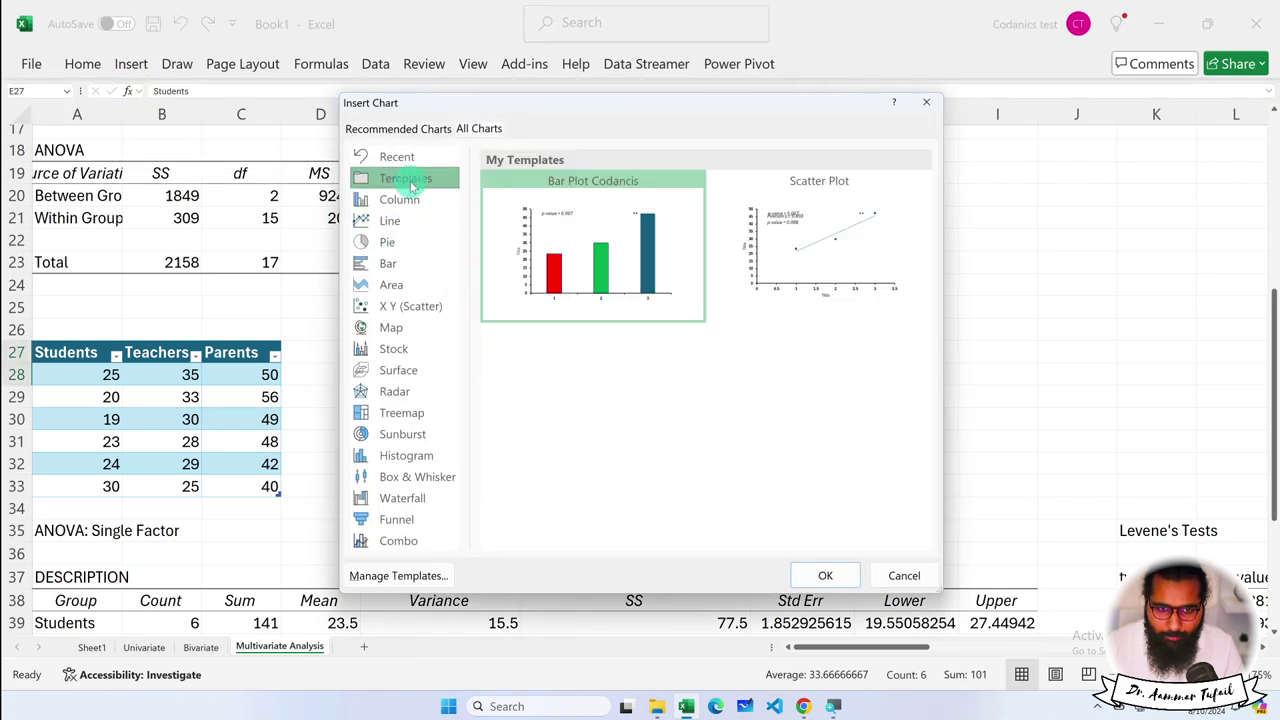
left_click(825, 575)
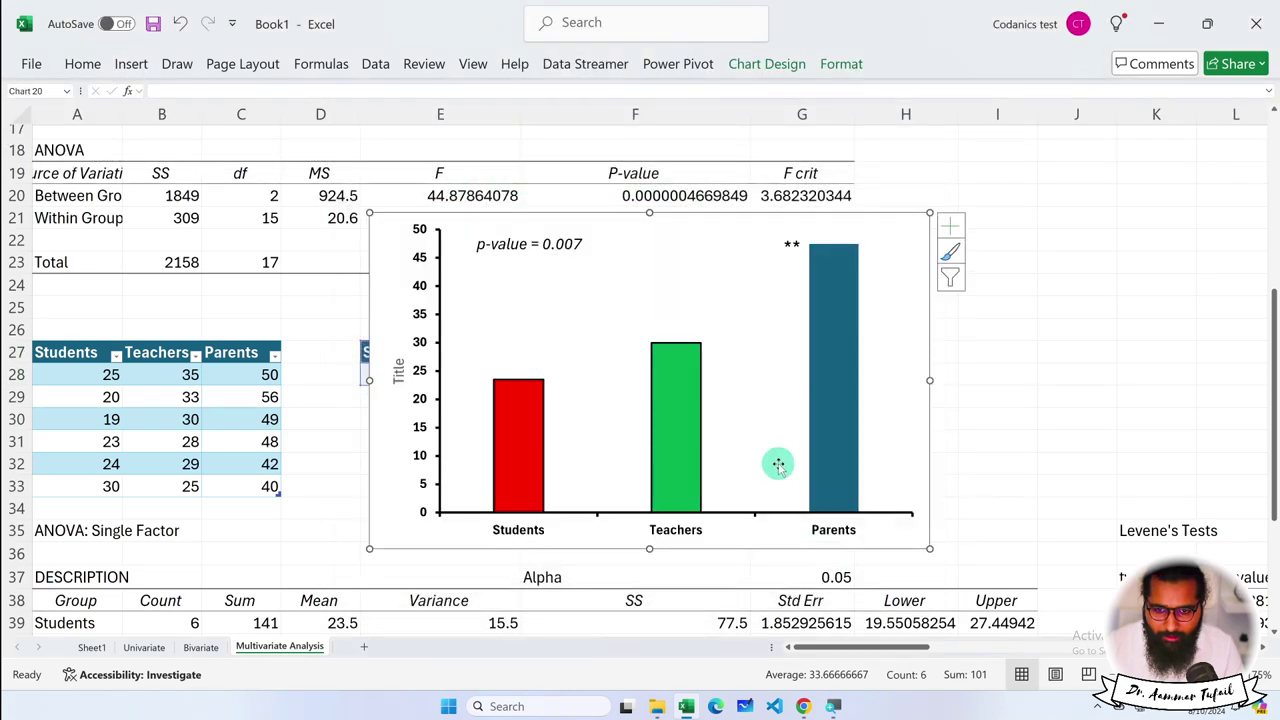
key("Escape")
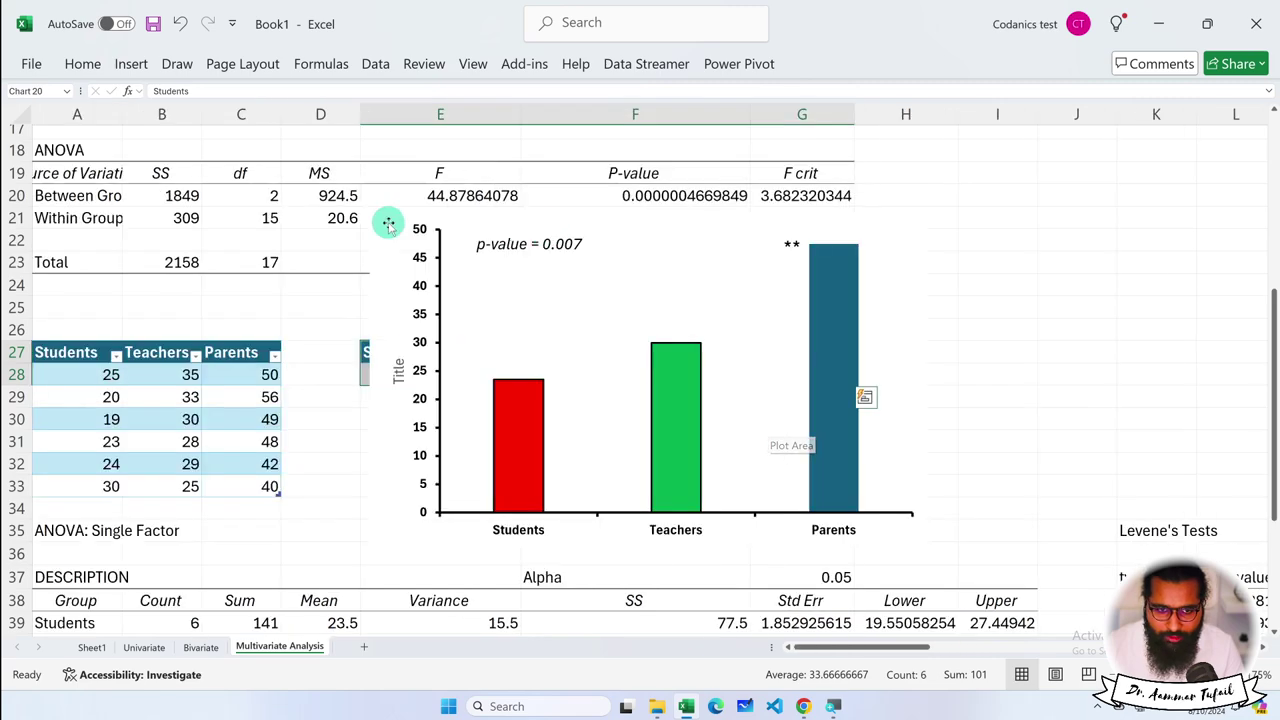
left_click(522, 236)
left_click_drag(520, 217, 994, 194)
scroll(908, 223, "right", 1)
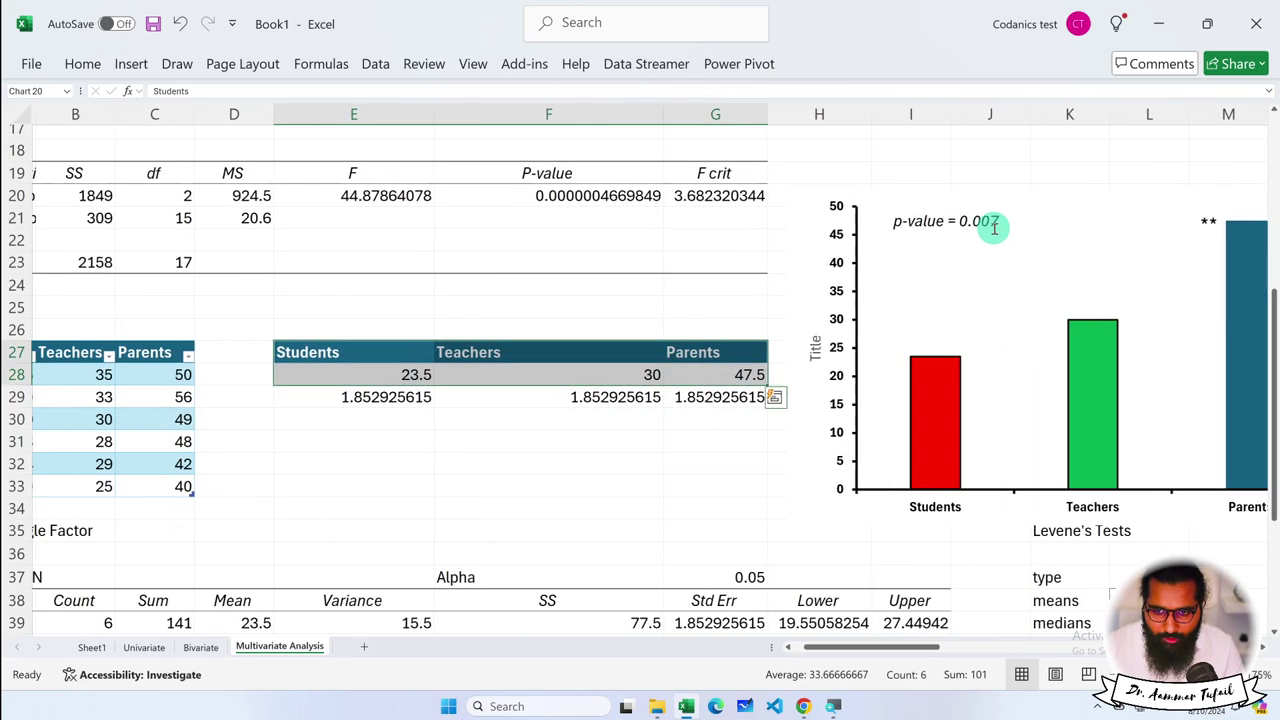
scroll(994, 230, "right", 1)
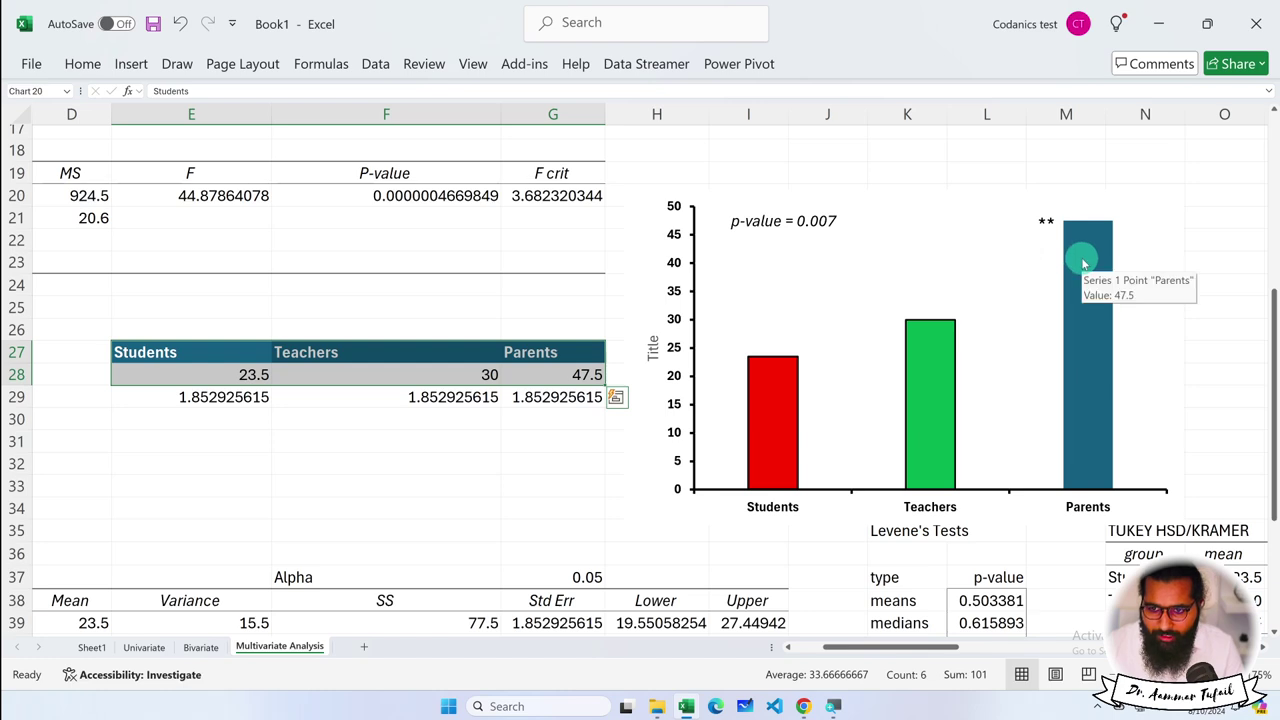
Select the ** stars and p-value labels on the chart in turn
left_click(1072, 268)
left_click(1057, 224)
left_click(1061, 203)
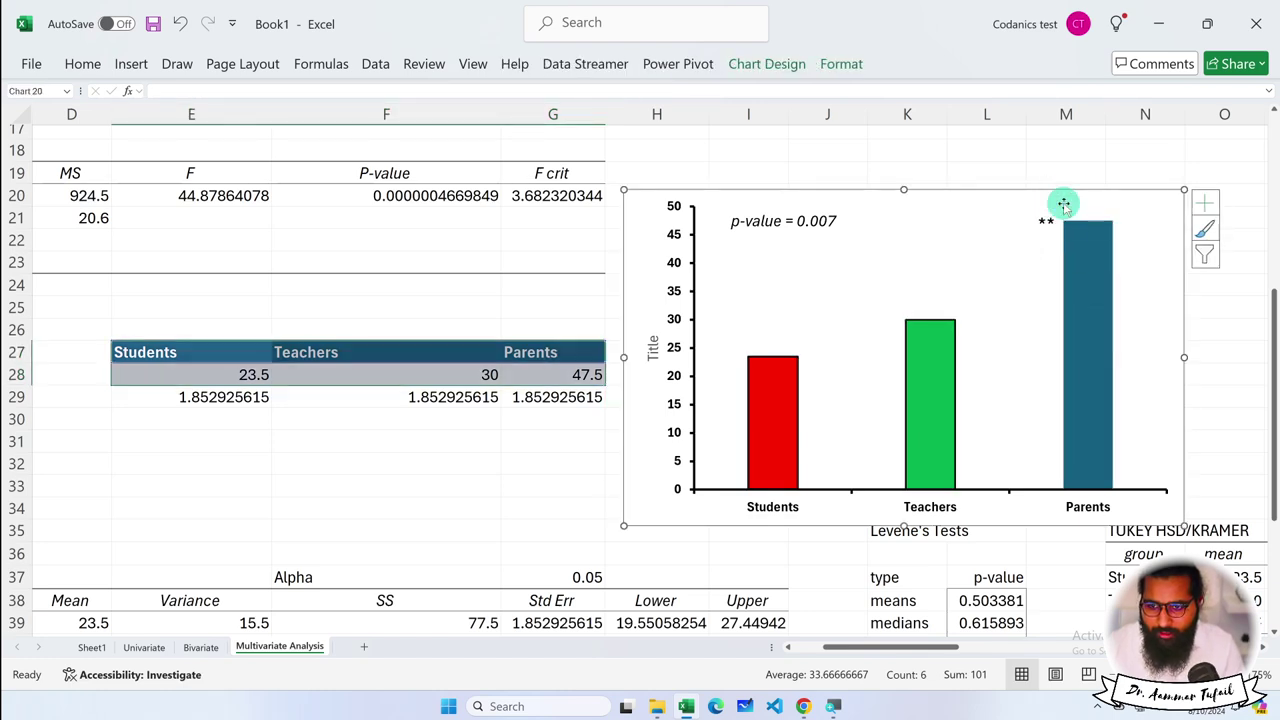
left_click(1052, 214)
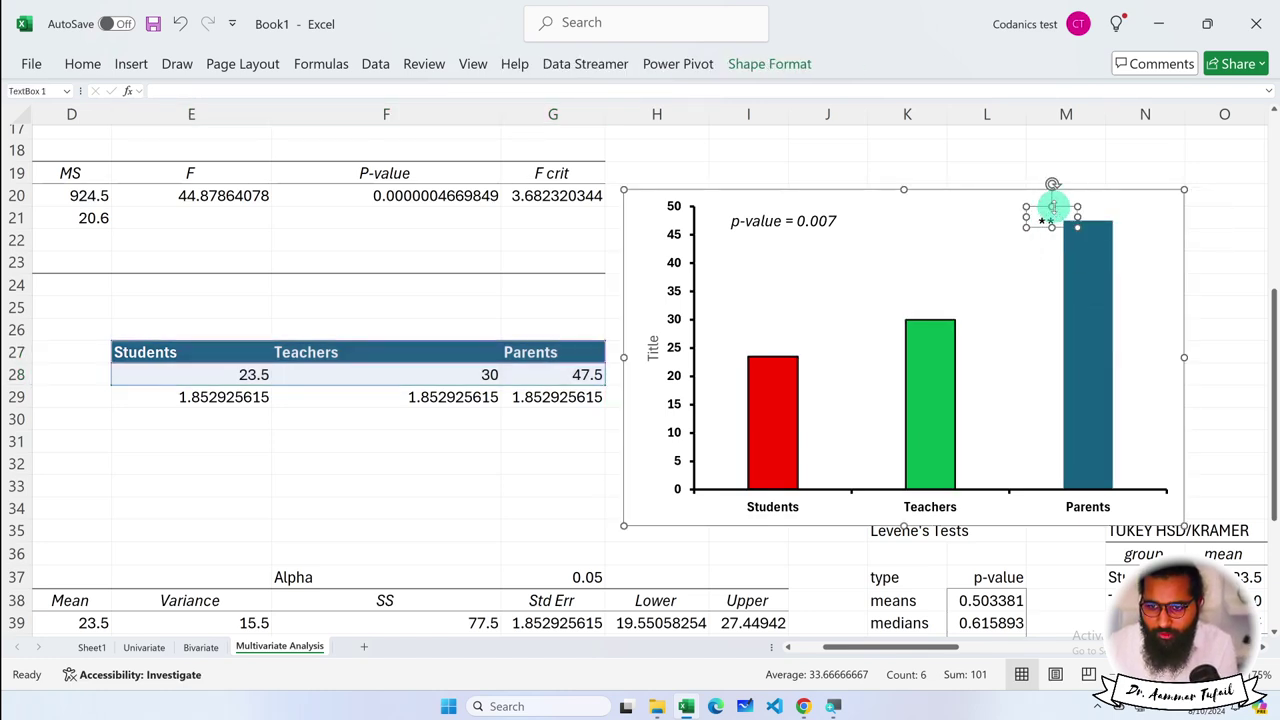
left_click(1052, 207)
left_click(749, 220)
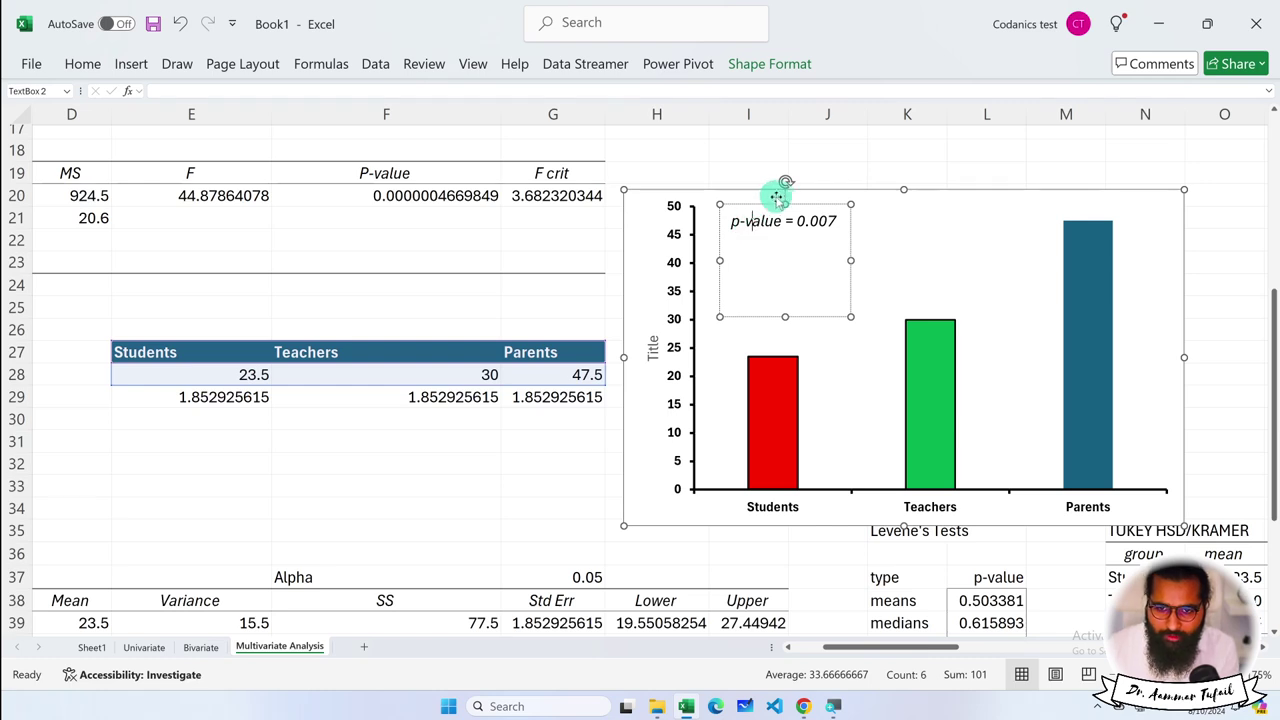
left_click(754, 220)
left_click(786, 182)
left_click(768, 207)
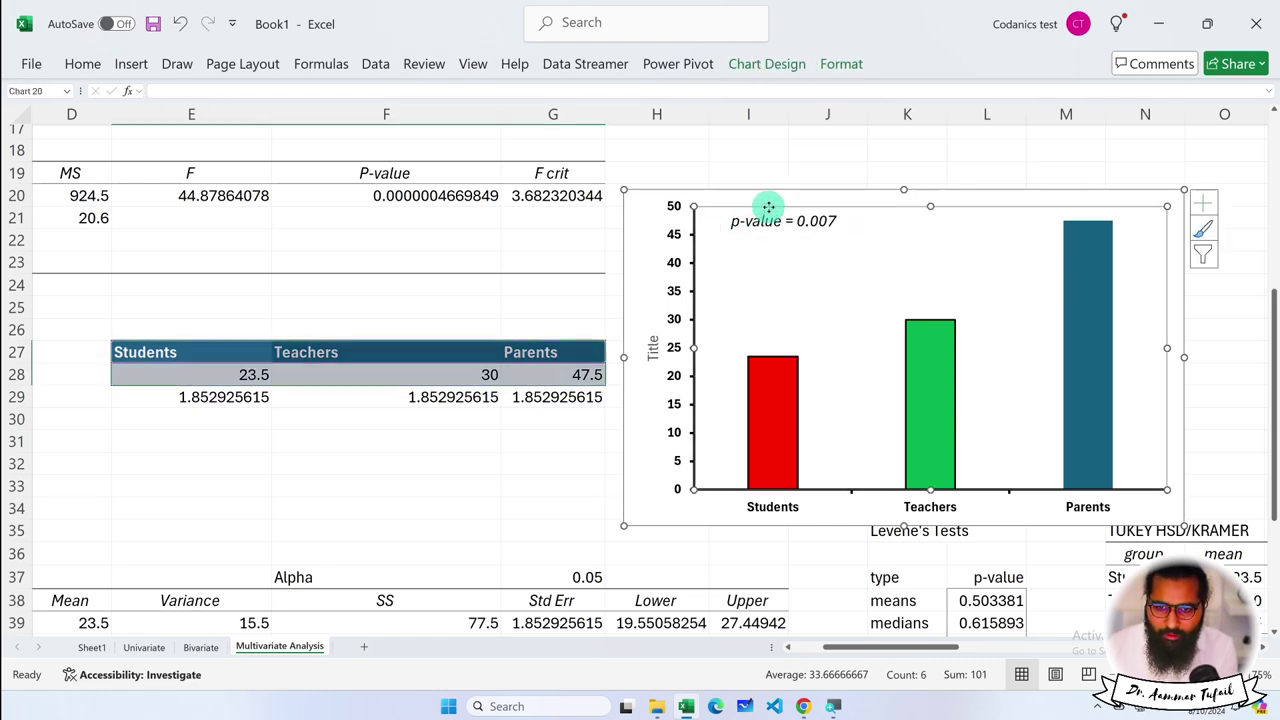
Erase the p-value = 0.007 label text, then open formatting for the columns
left_click(764, 222)
left_click(846, 278)
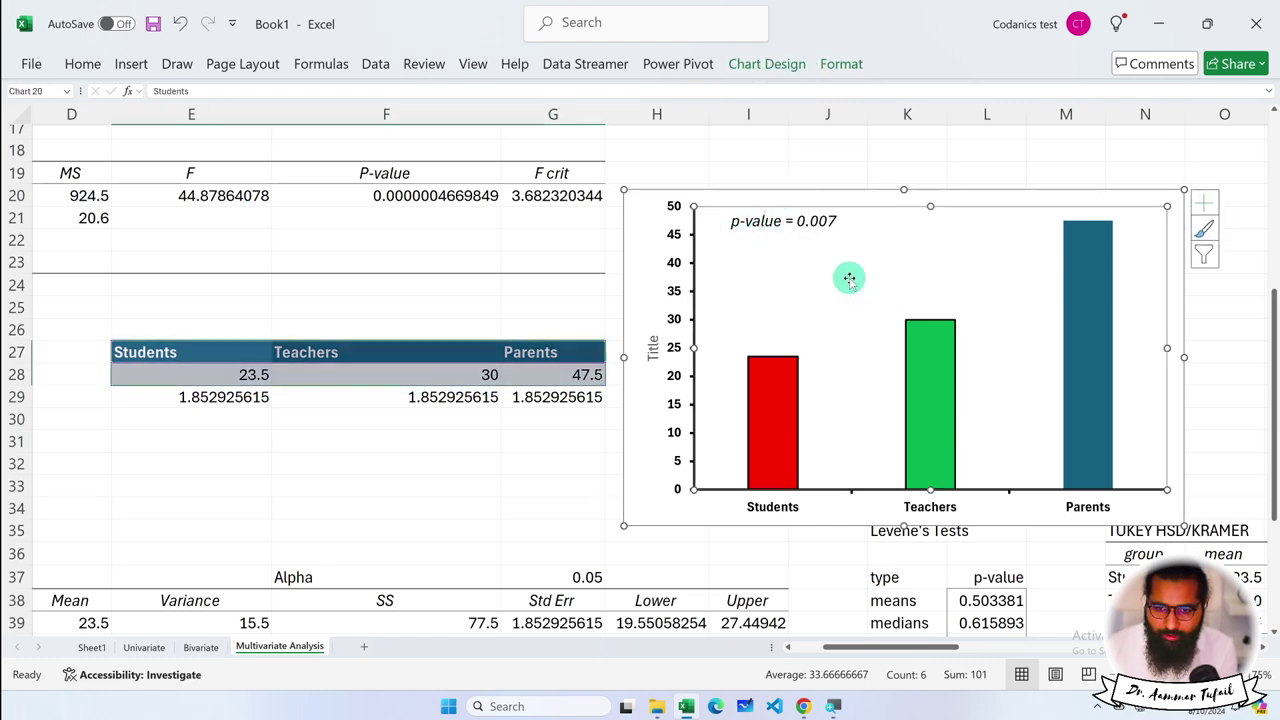
left_click(813, 229)
triple_click(809, 218)
key("BackSpace")
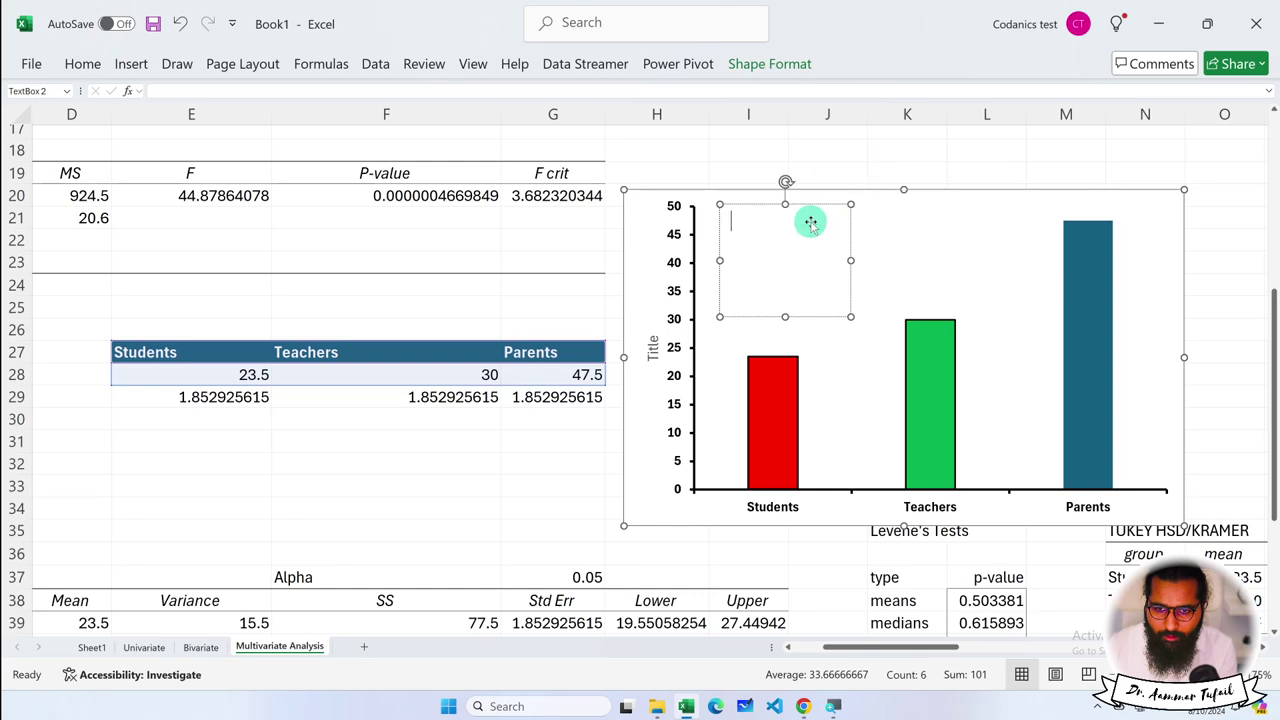
left_click(888, 323)
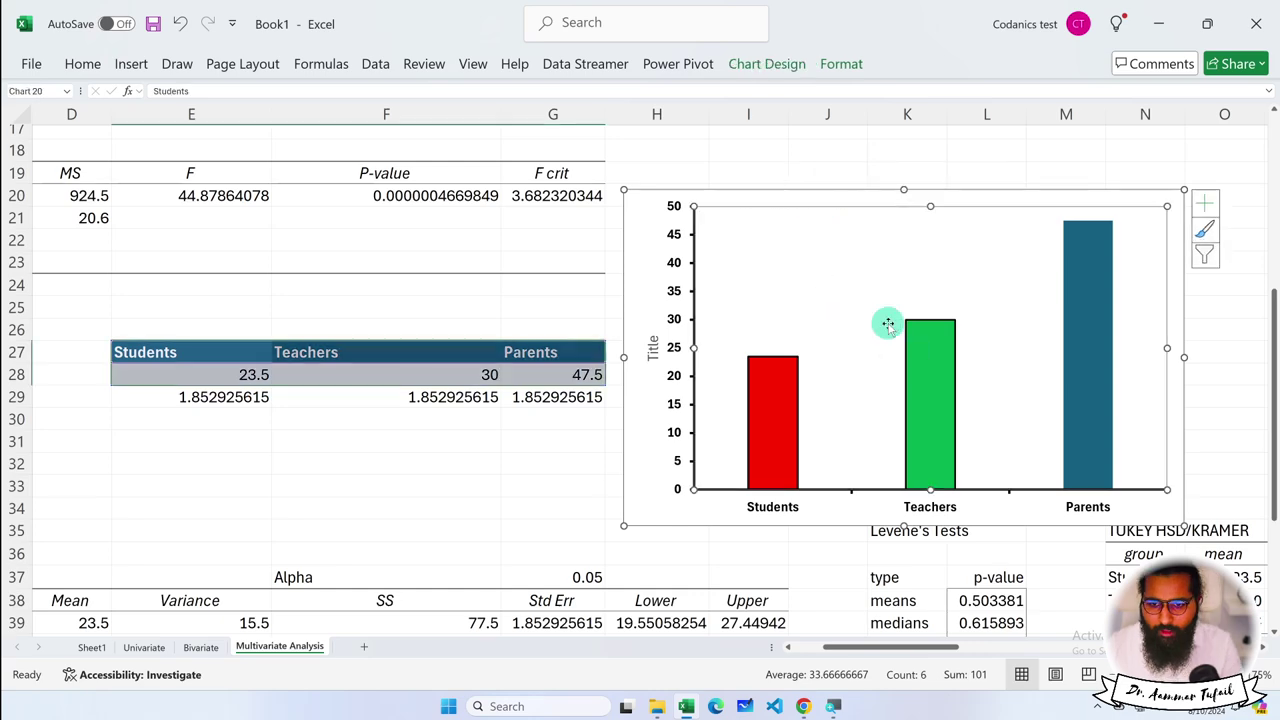
left_click(1084, 325)
double_click(1084, 325)
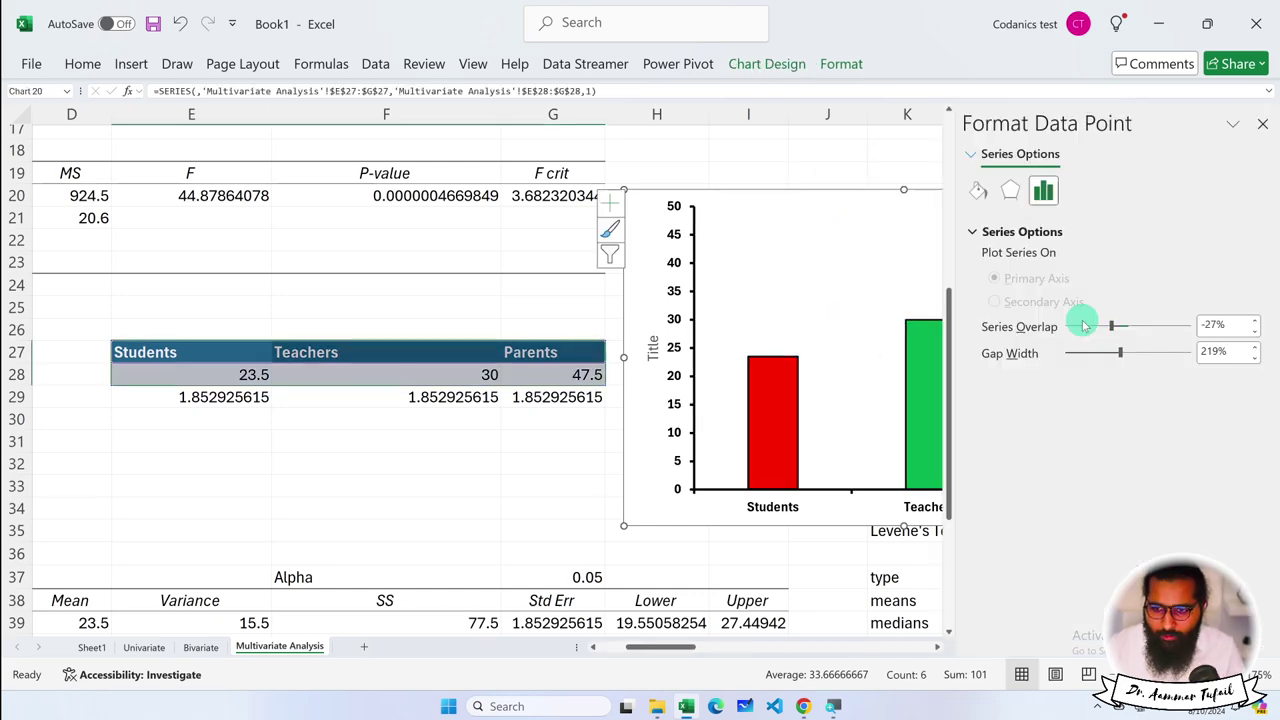
Give the chart area a solid fill
left_click(803, 310)
scroll(803, 311, "left", 3)
scroll(803, 311, "right", 1)
scroll(803, 311, "right", 1)
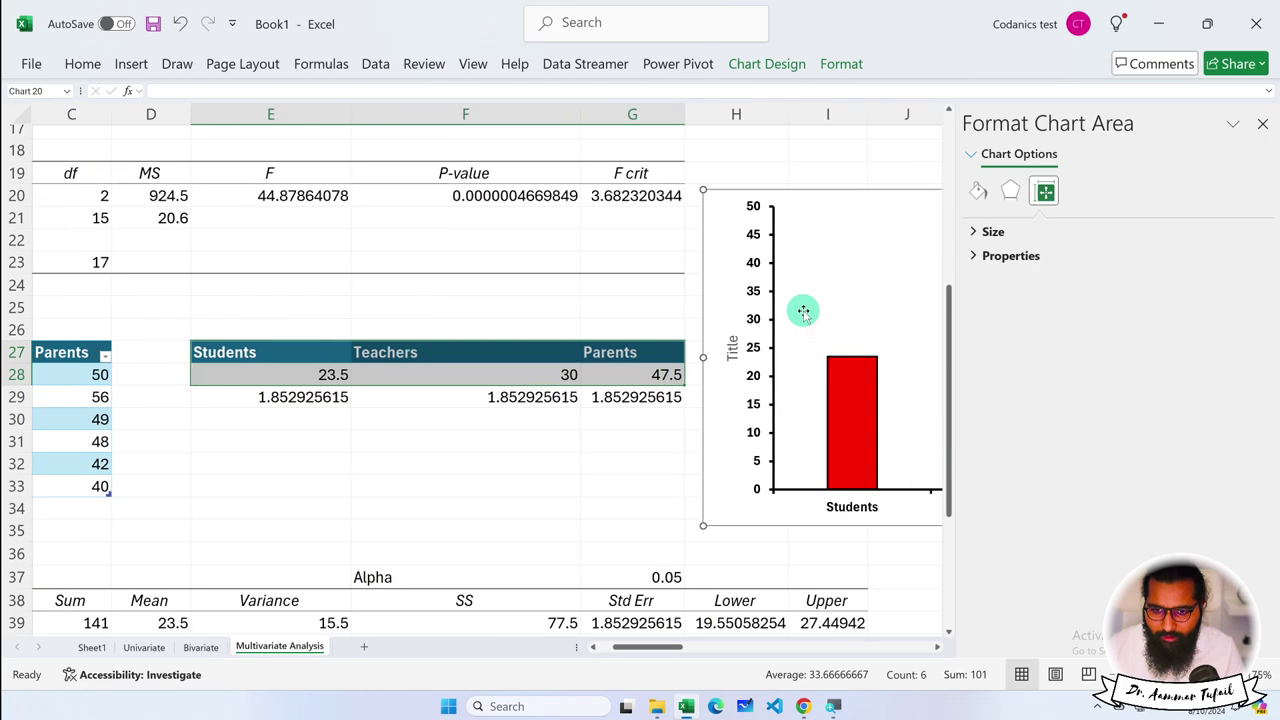
scroll(803, 311, "right", 2)
scroll(802, 311, "right", 3)
scroll(800, 308, "left", 2)
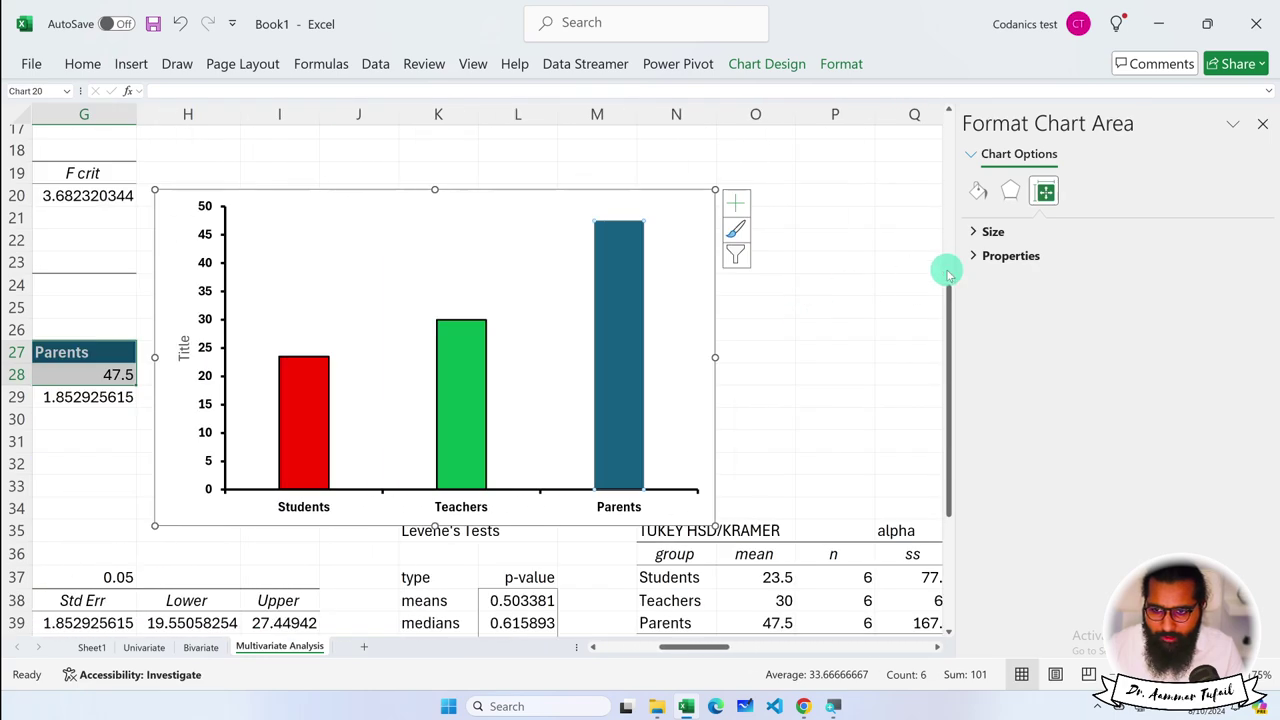
left_click(979, 191)
left_click(1005, 255)
left_click(1014, 243)
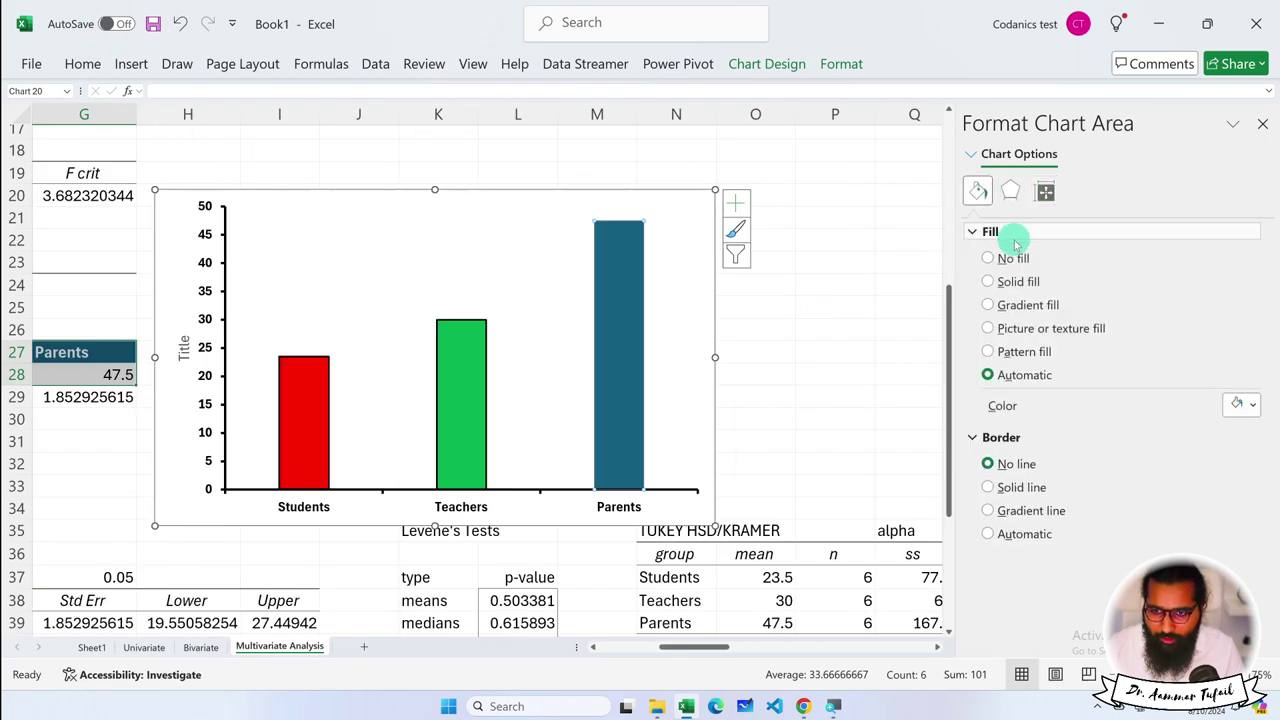
left_click(1005, 280)
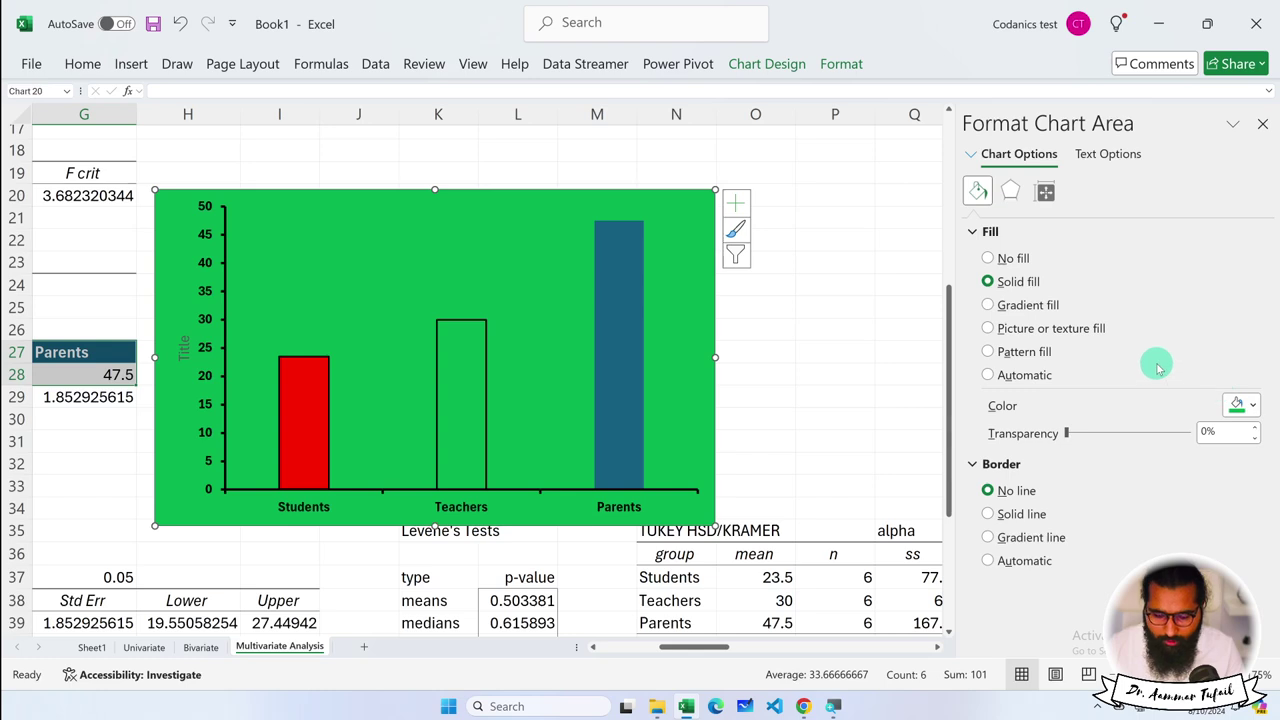
Fill only the Parents column with solid dark purple
left_click(675, 287)
left_click(638, 283)
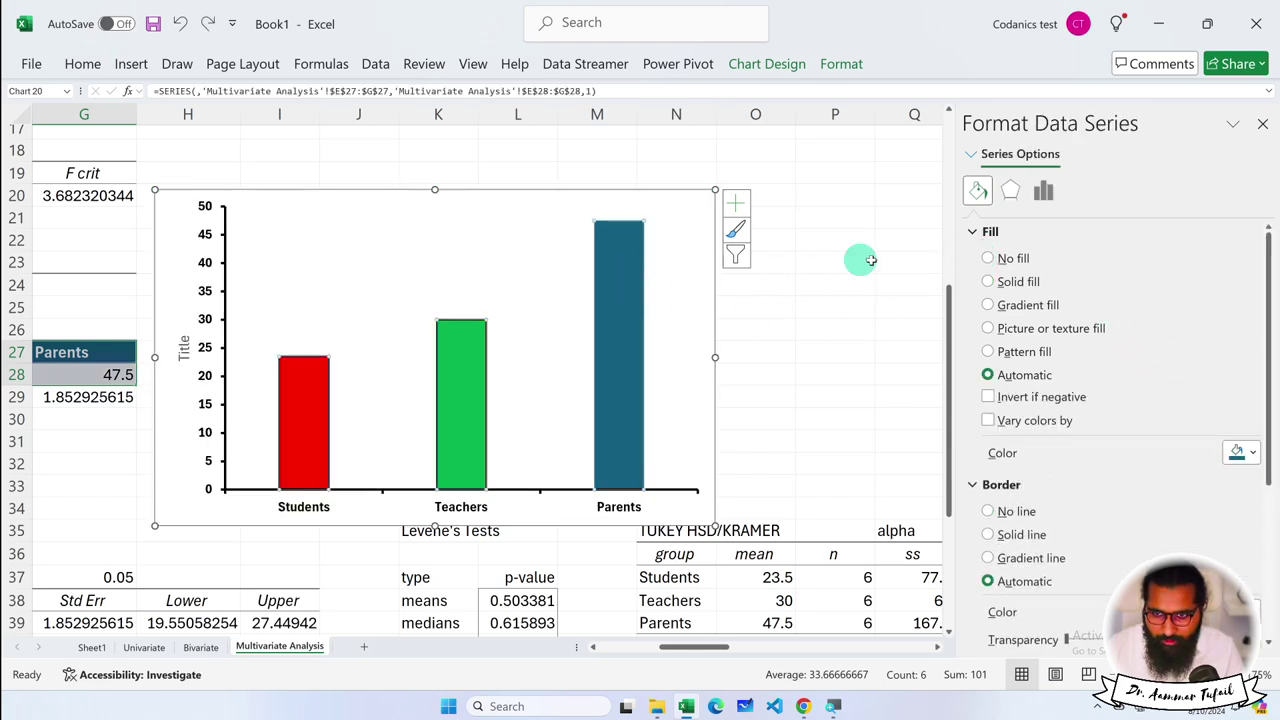
left_click(1015, 280)
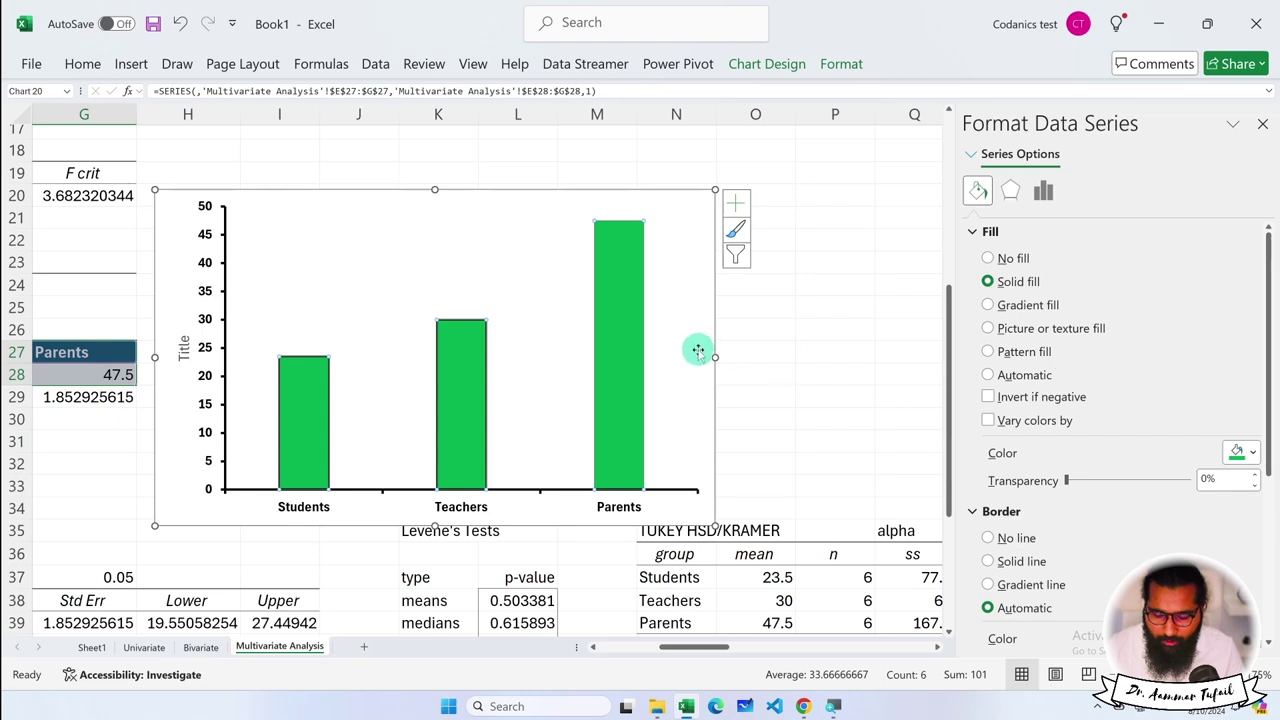
key("ctrl+z")
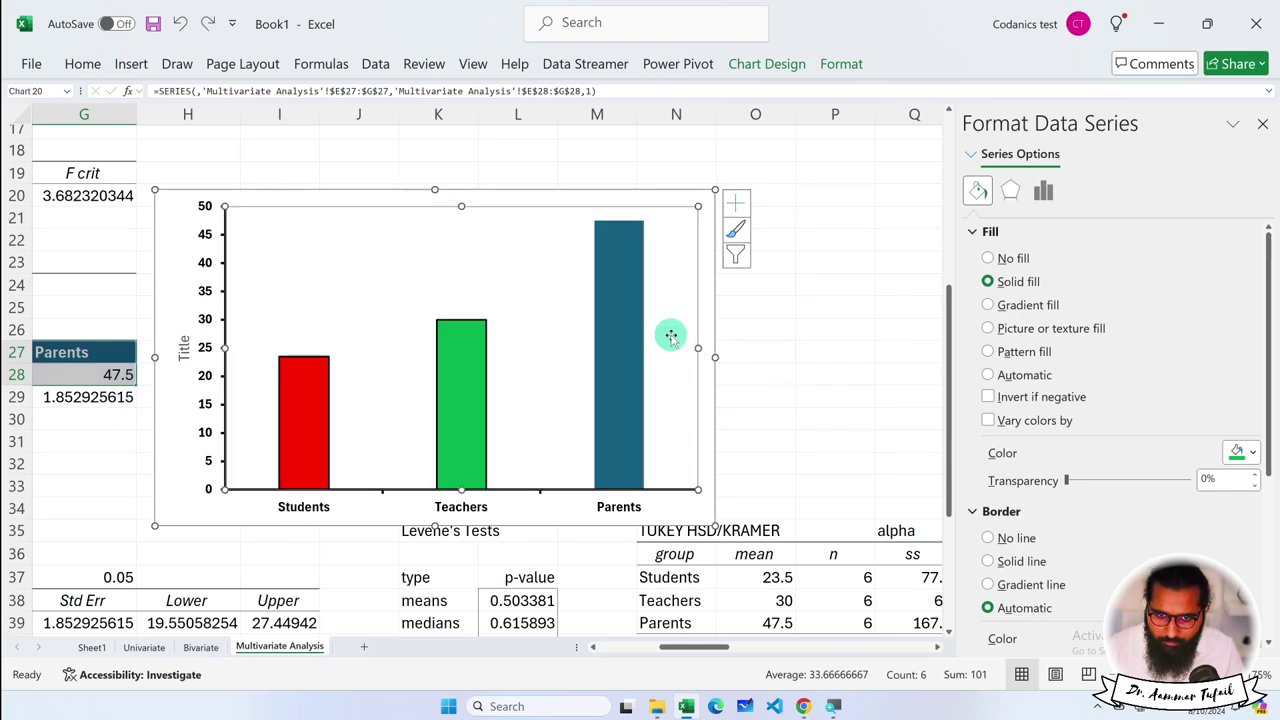
left_click(665, 338)
left_click(612, 333)
left_click(612, 333)
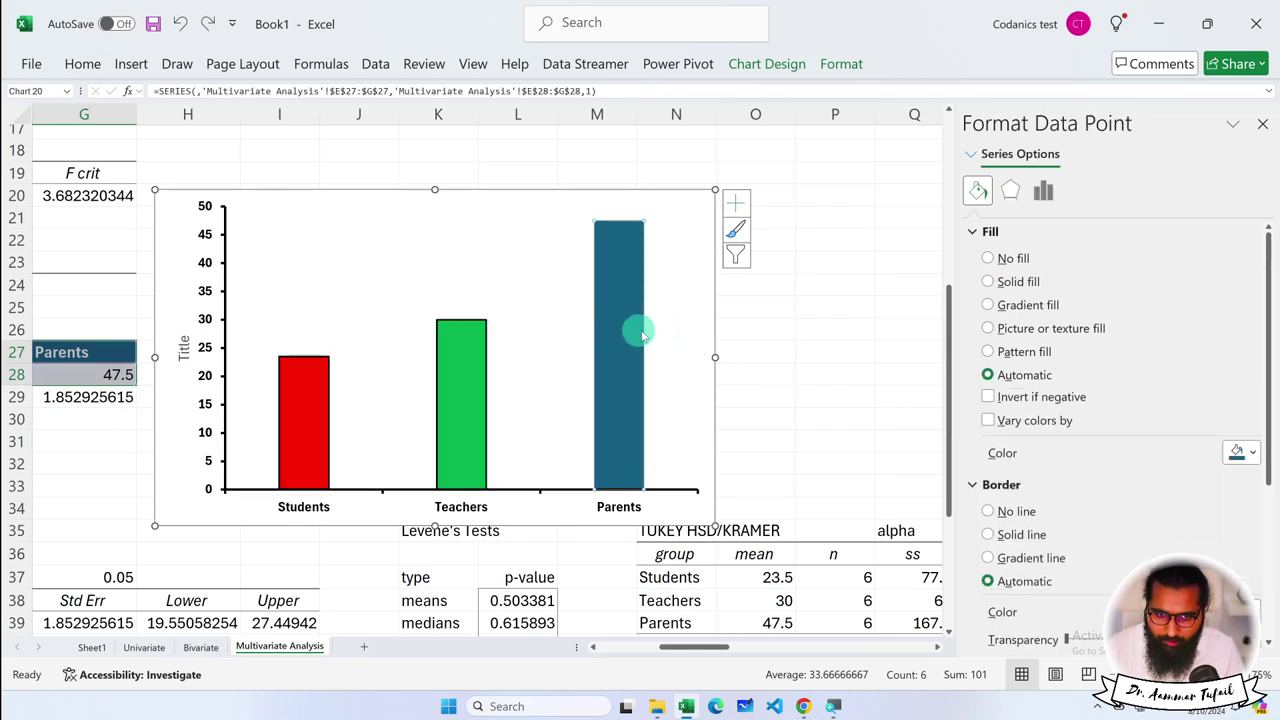
left_click(1018, 281)
left_click(1245, 452)
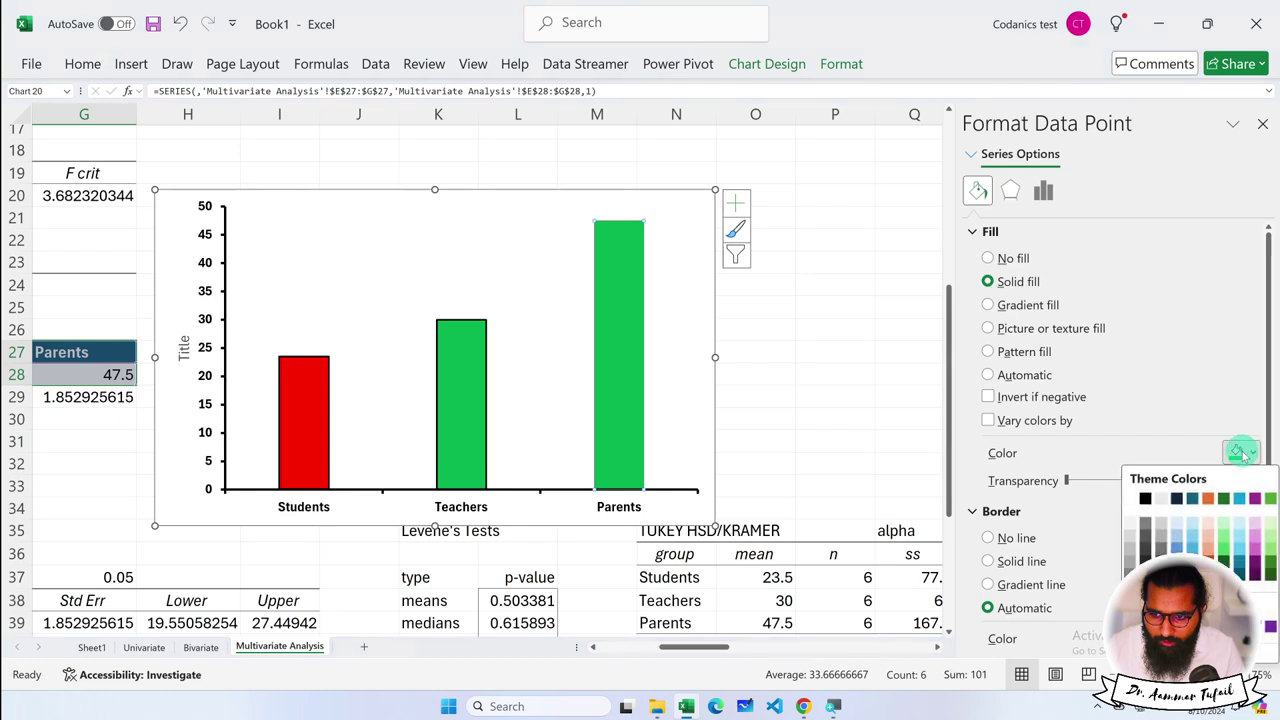
left_click(1212, 552)
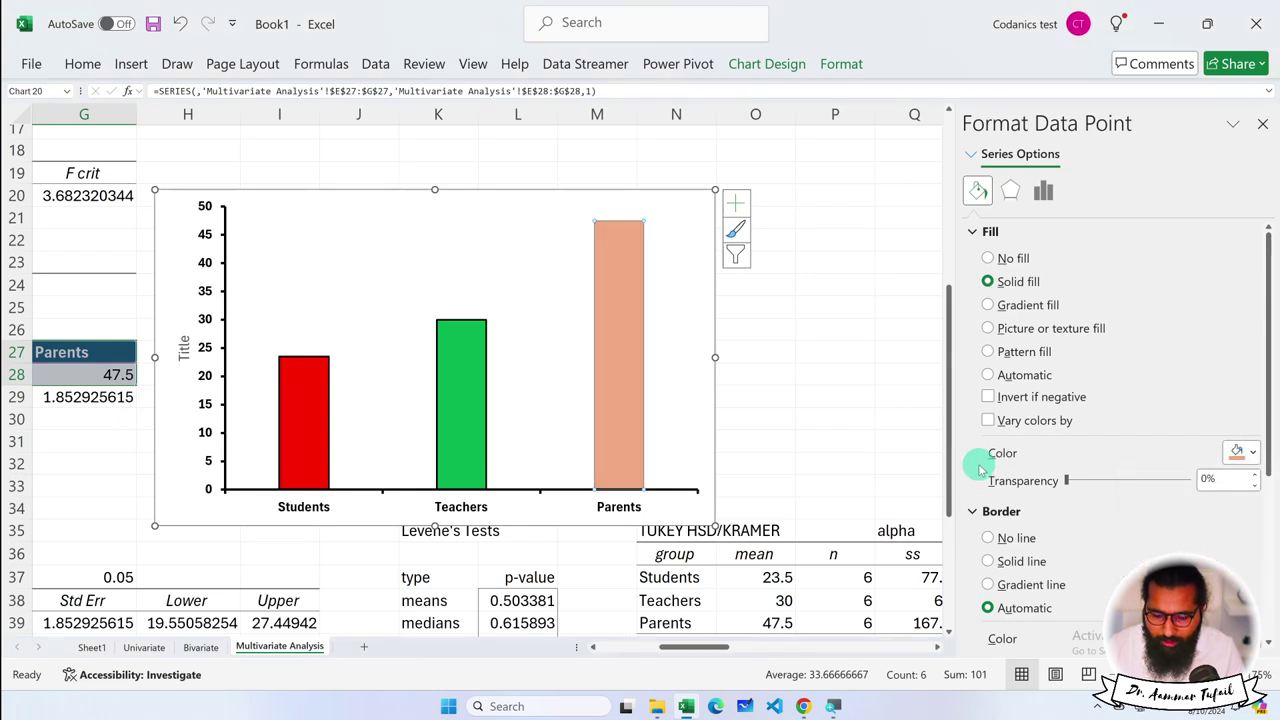
left_click(1250, 458)
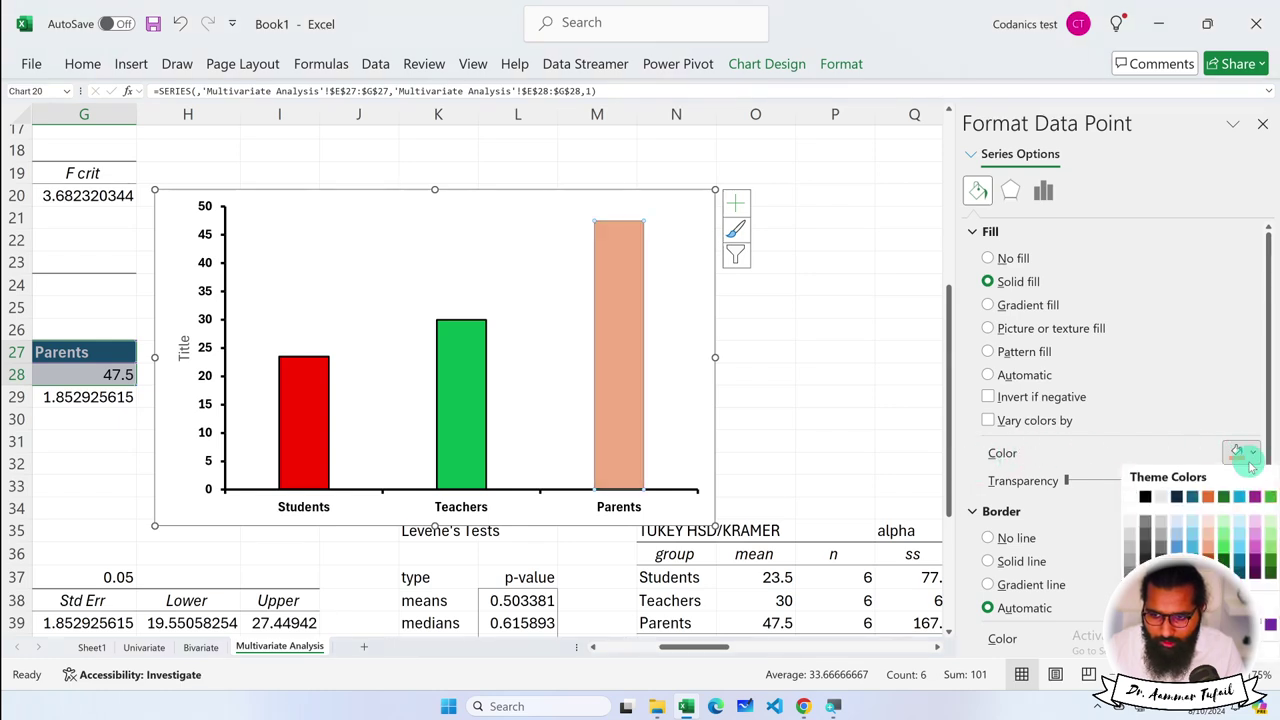
left_click(1254, 566)
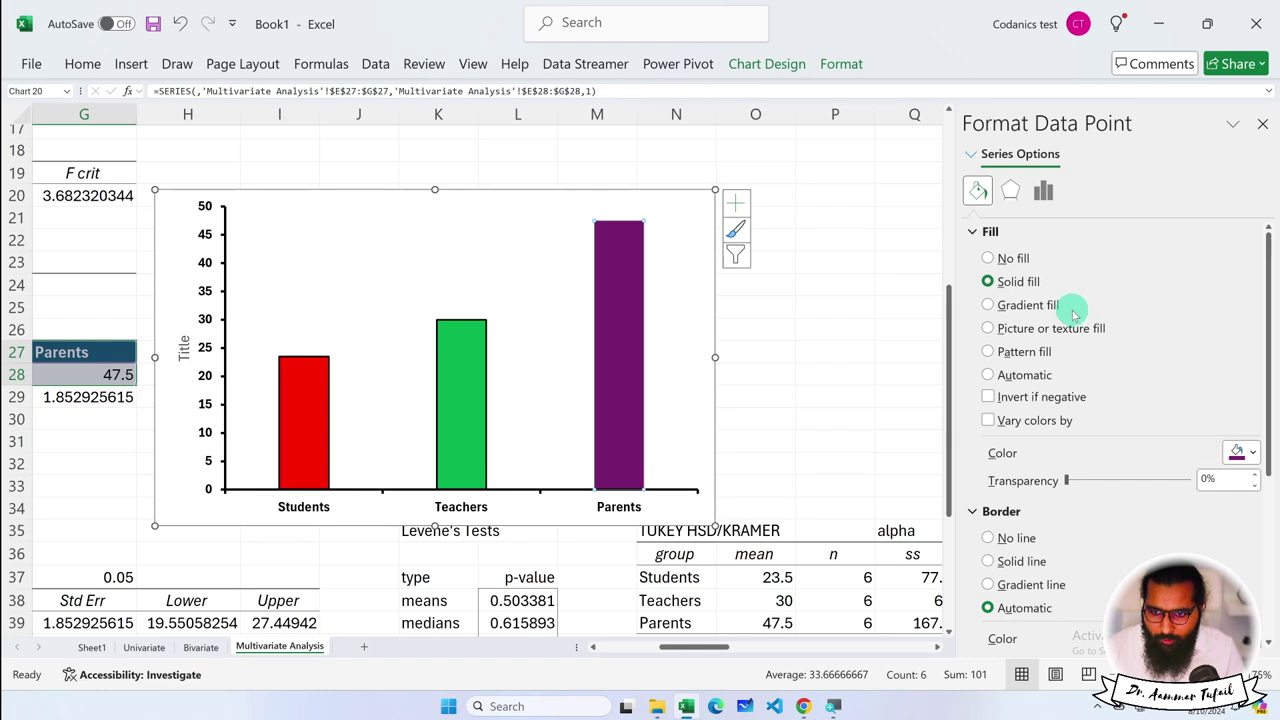
Give the Parents column a solid 1 pt outline
left_click(972, 232)
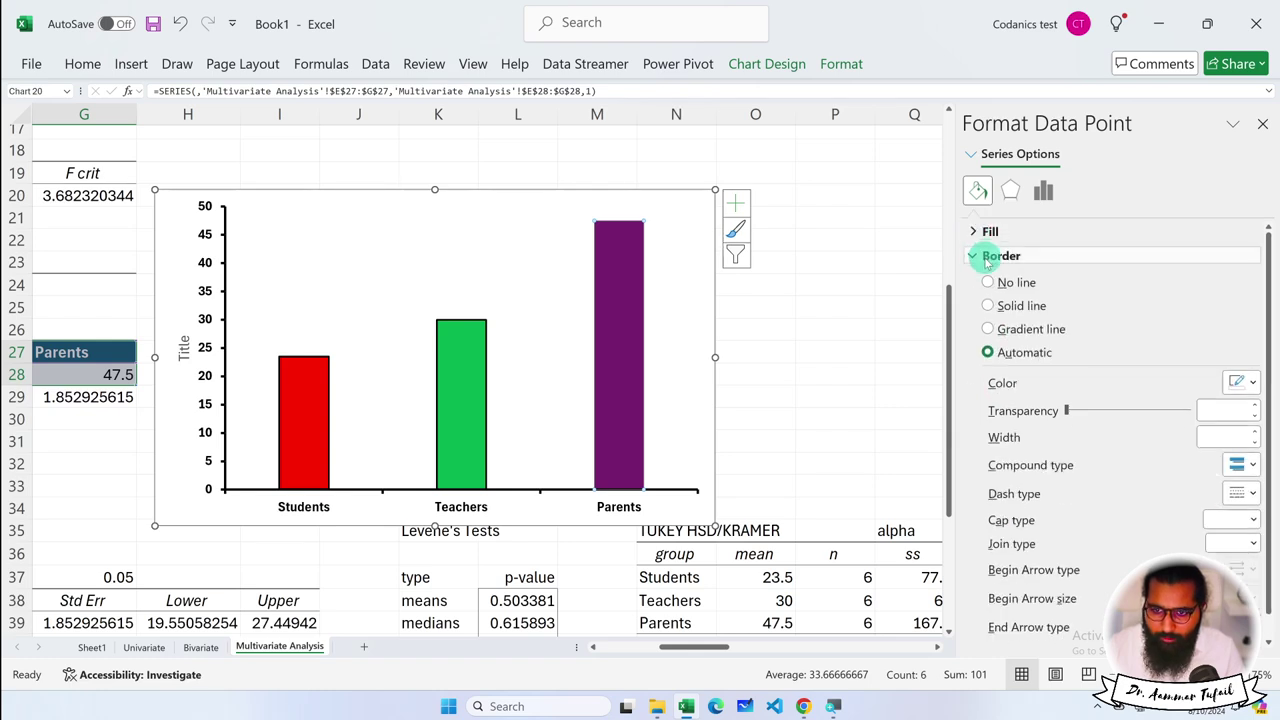
left_click(989, 305)
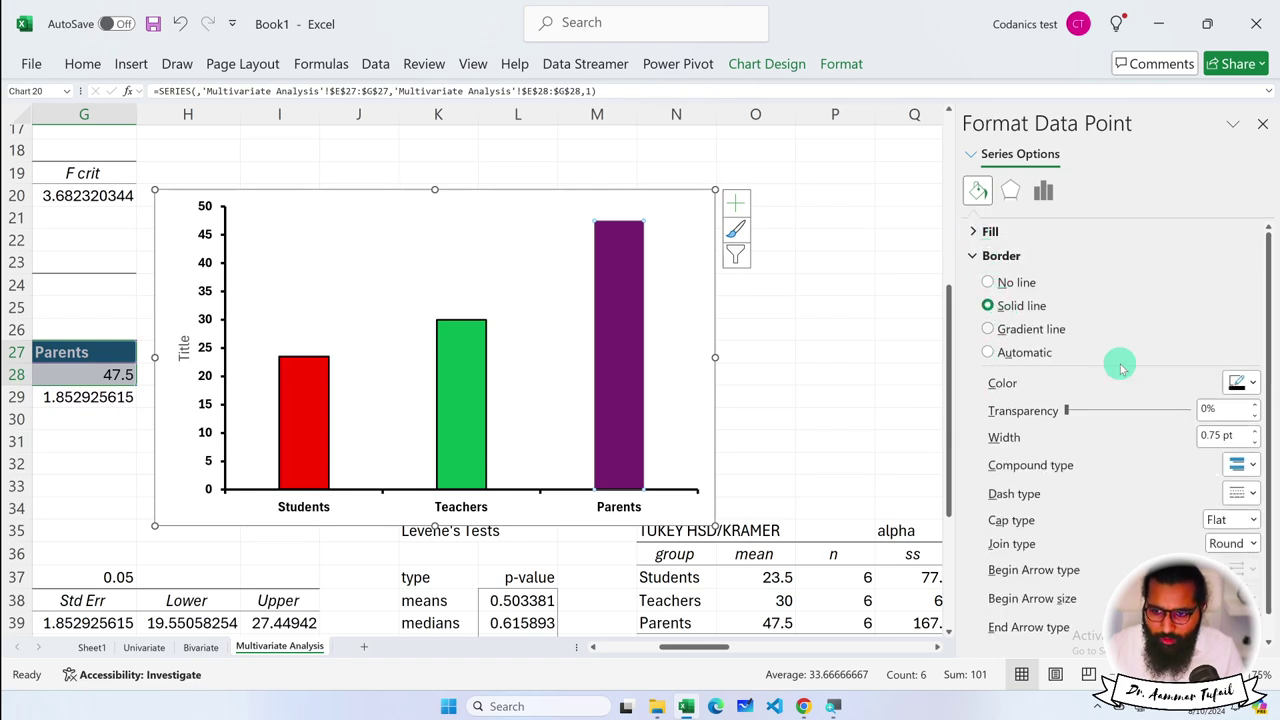
left_click(1254, 431)
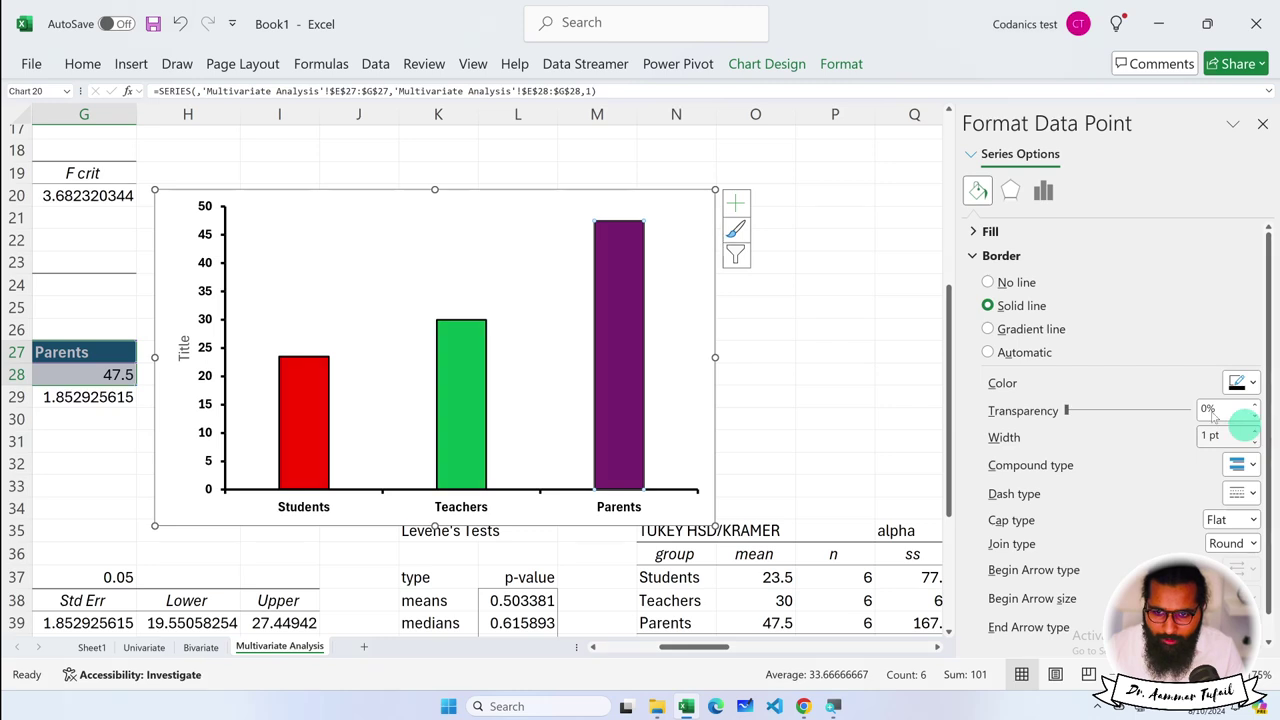
left_click(352, 324)
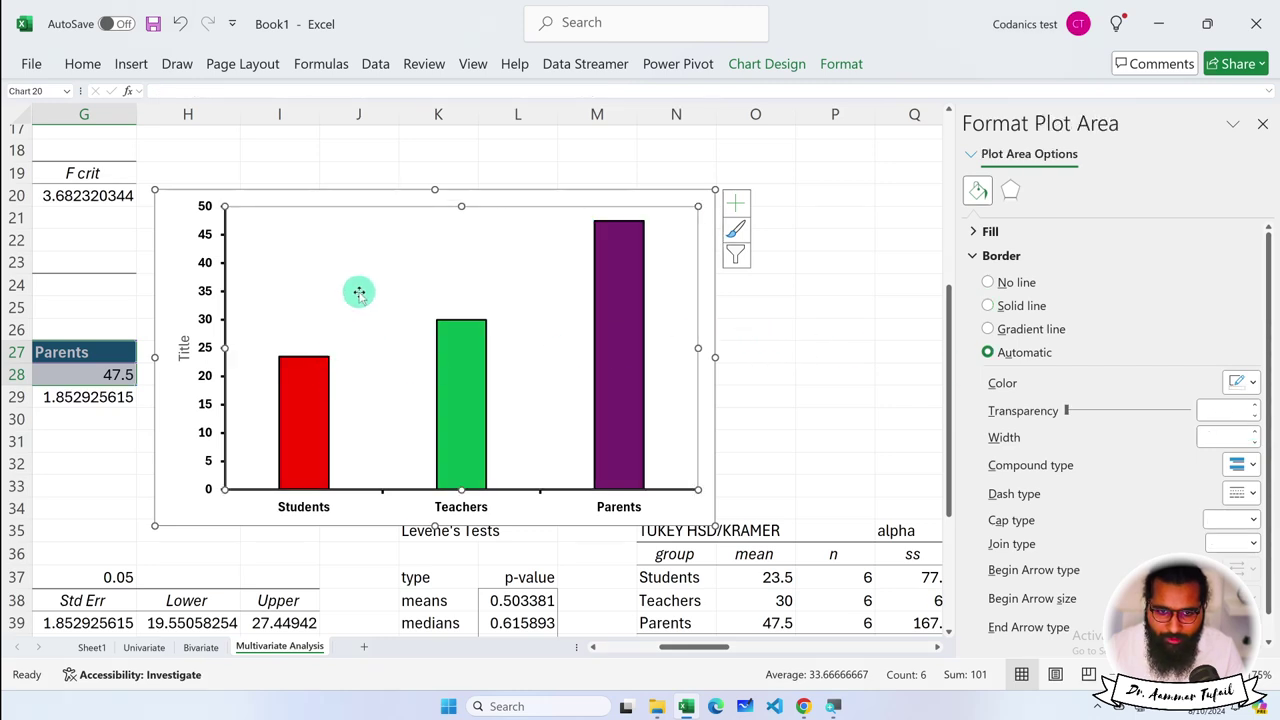
Add custom error bars whose positive and negative values both come from E29:G29
left_click(736, 203)
left_click(862, 346)
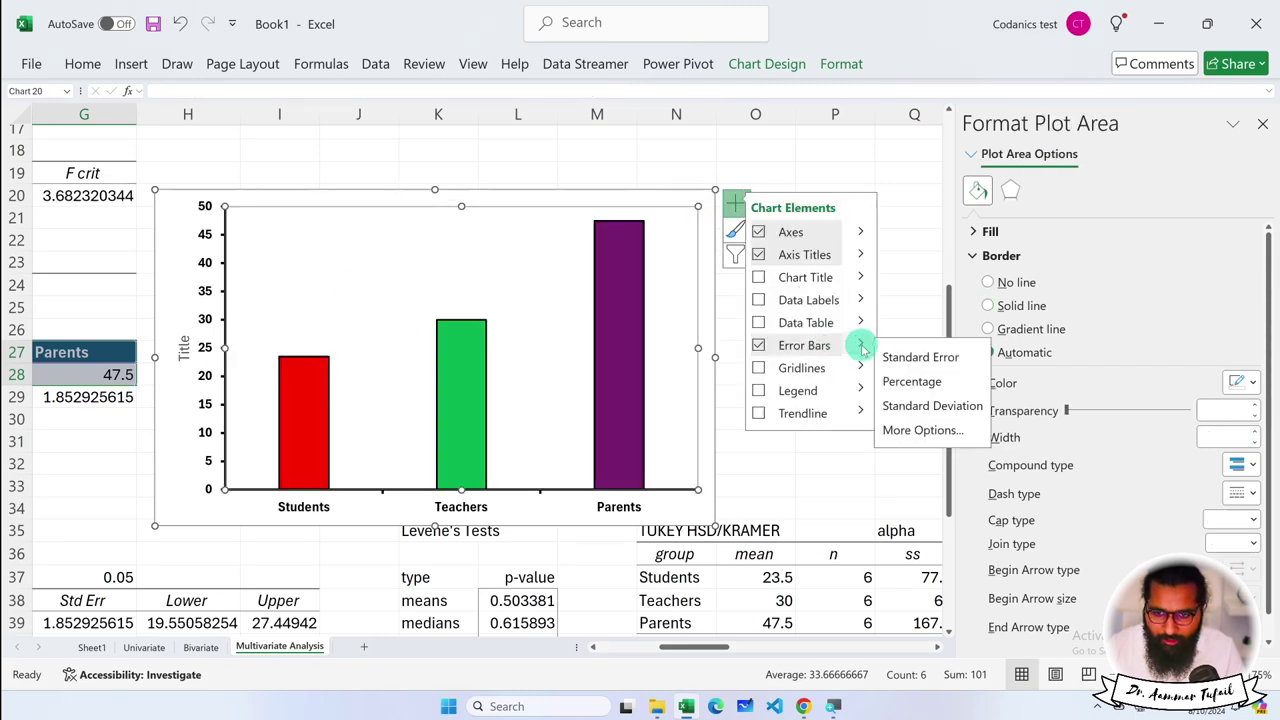
left_click(918, 430)
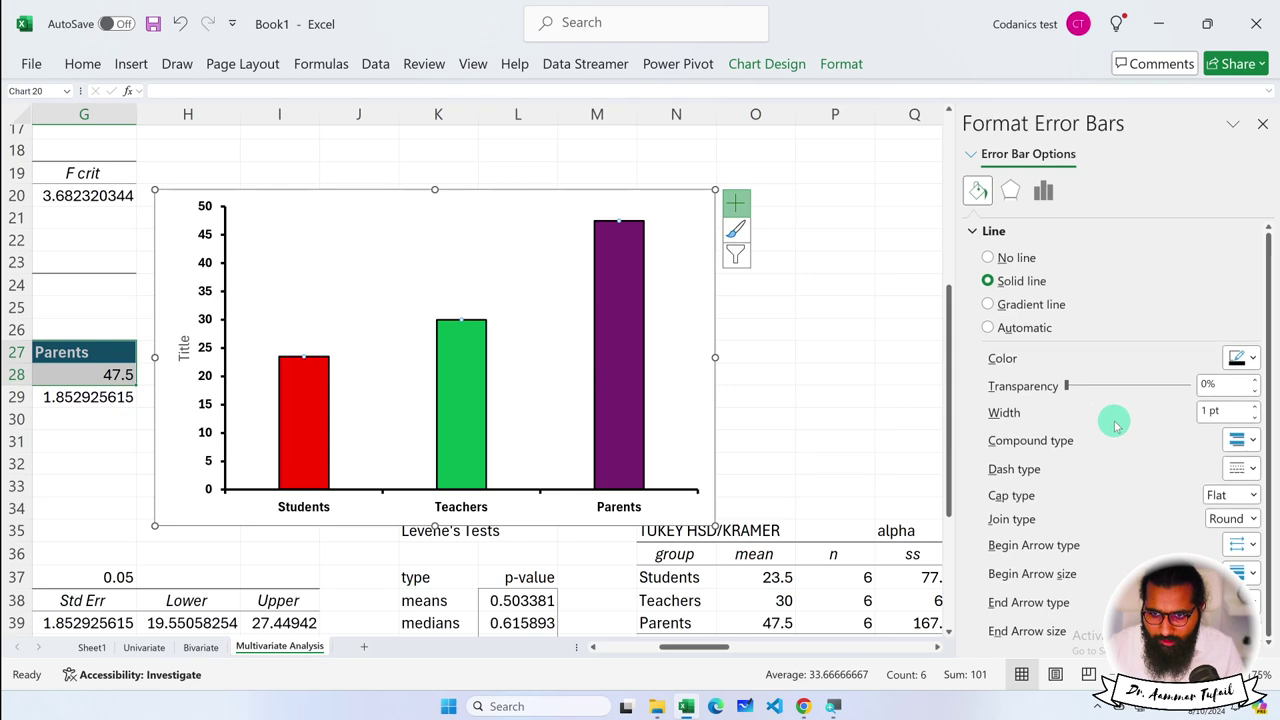
left_click(1043, 191)
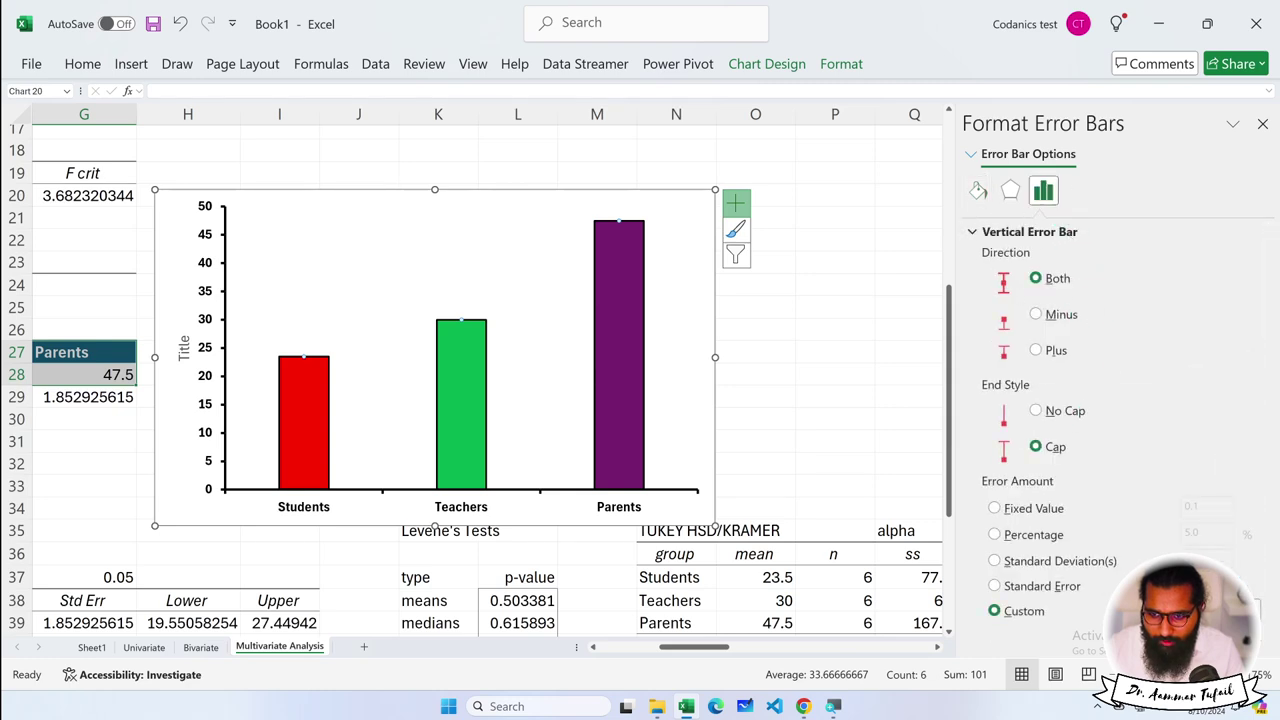
left_click(1240, 610)
scroll(413, 421, "left", 5)
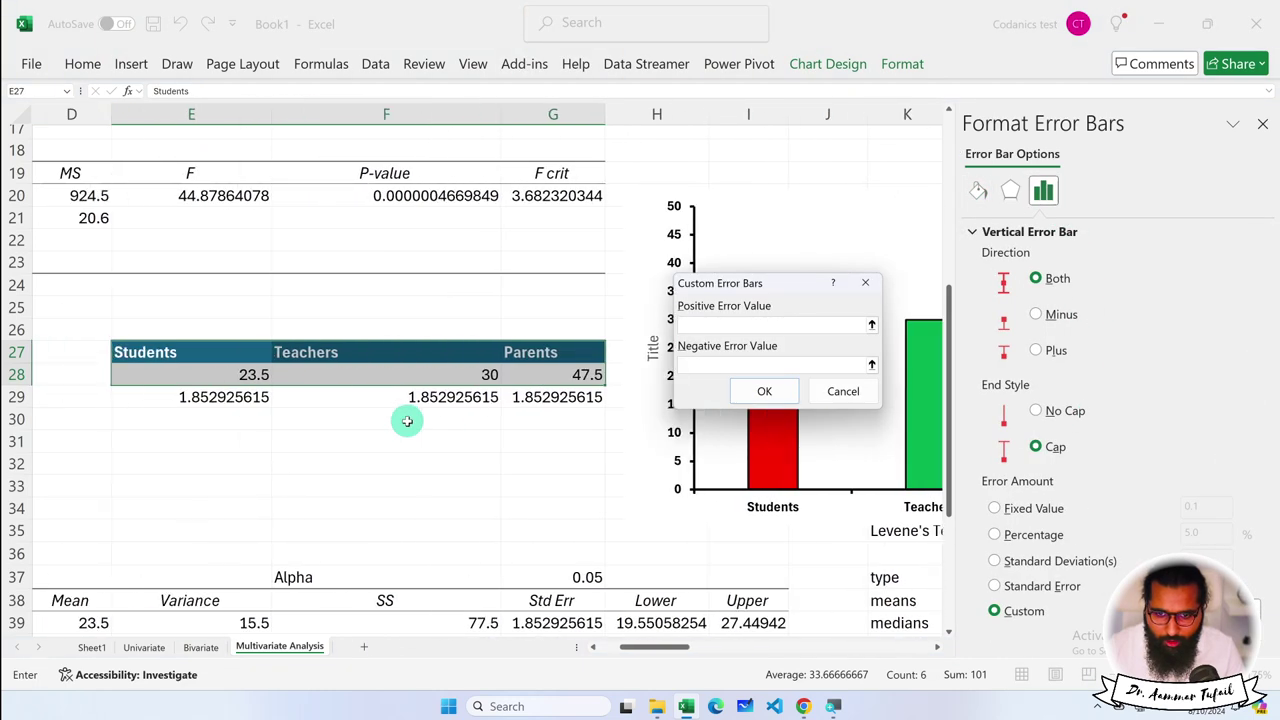
left_click_drag(223, 397, 540, 398)
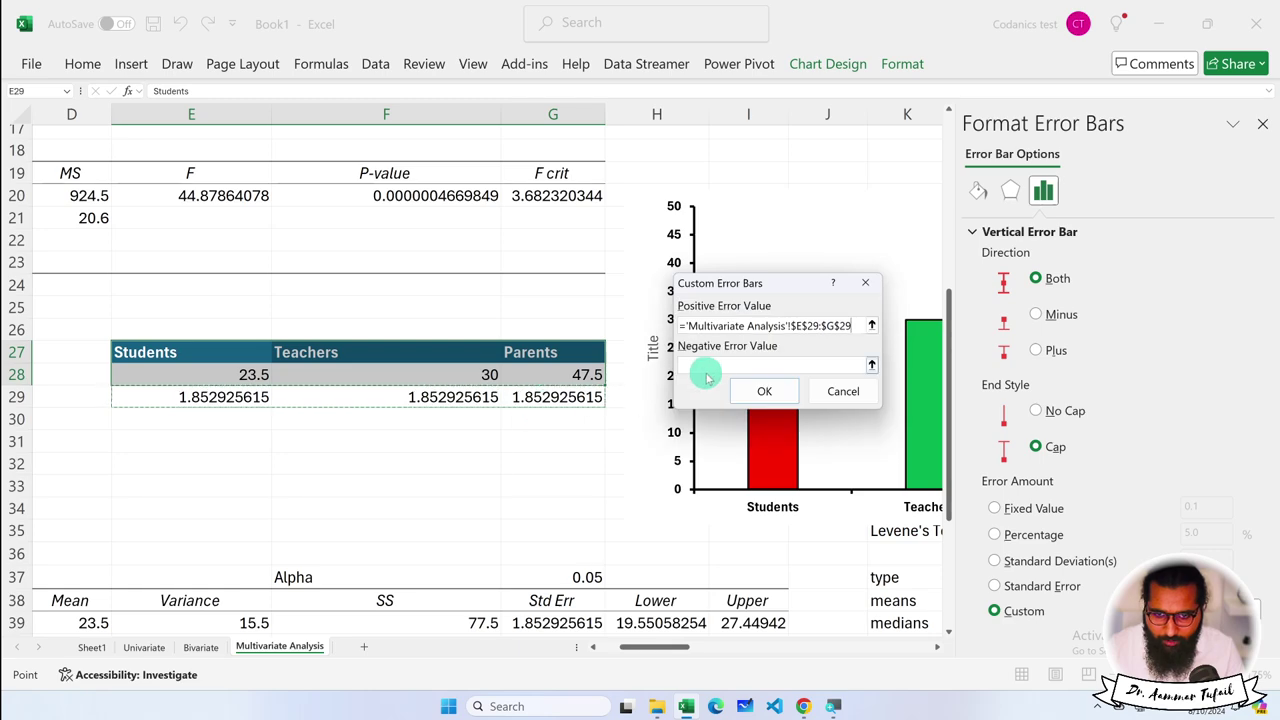
left_click(706, 375)
left_click_drag(248, 390, 540, 397)
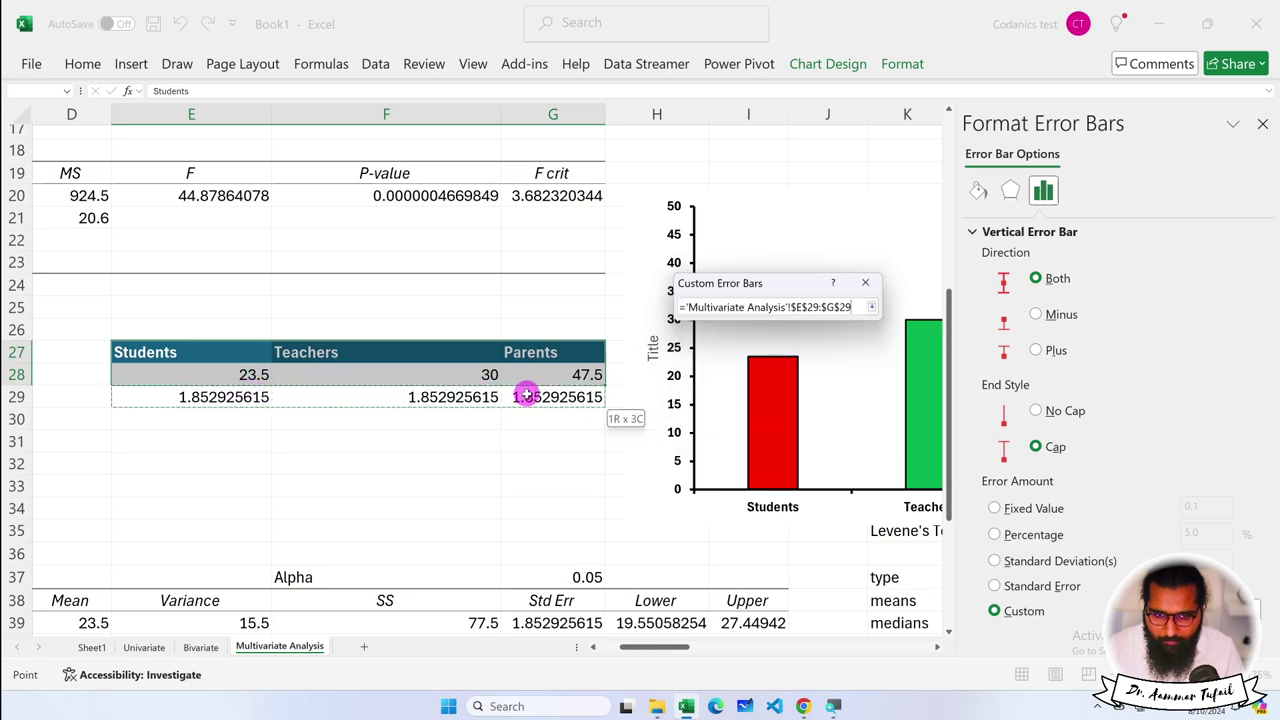
left_click(764, 391)
scroll(762, 398, "left", 3)
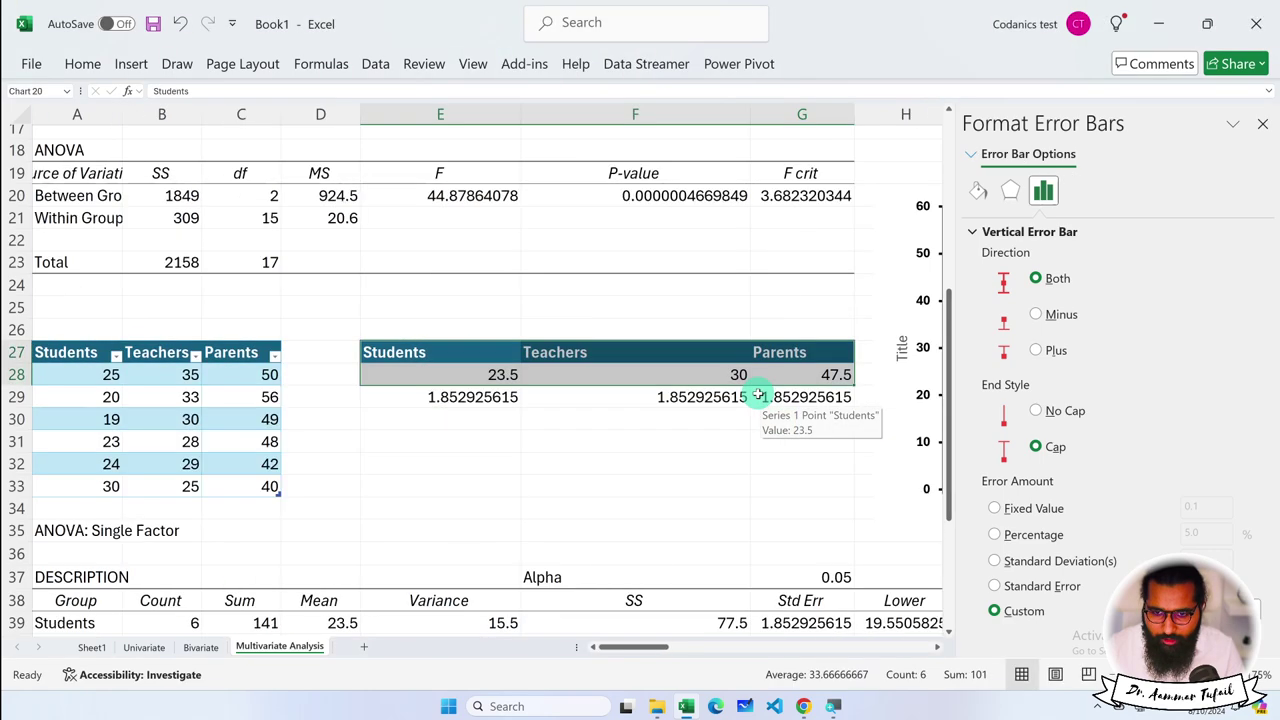
Change the vertical axis title from 'Title' to 'Age (years)' and make its text black
left_click(1262, 123)
left_click_drag(893, 645, 947, 645)
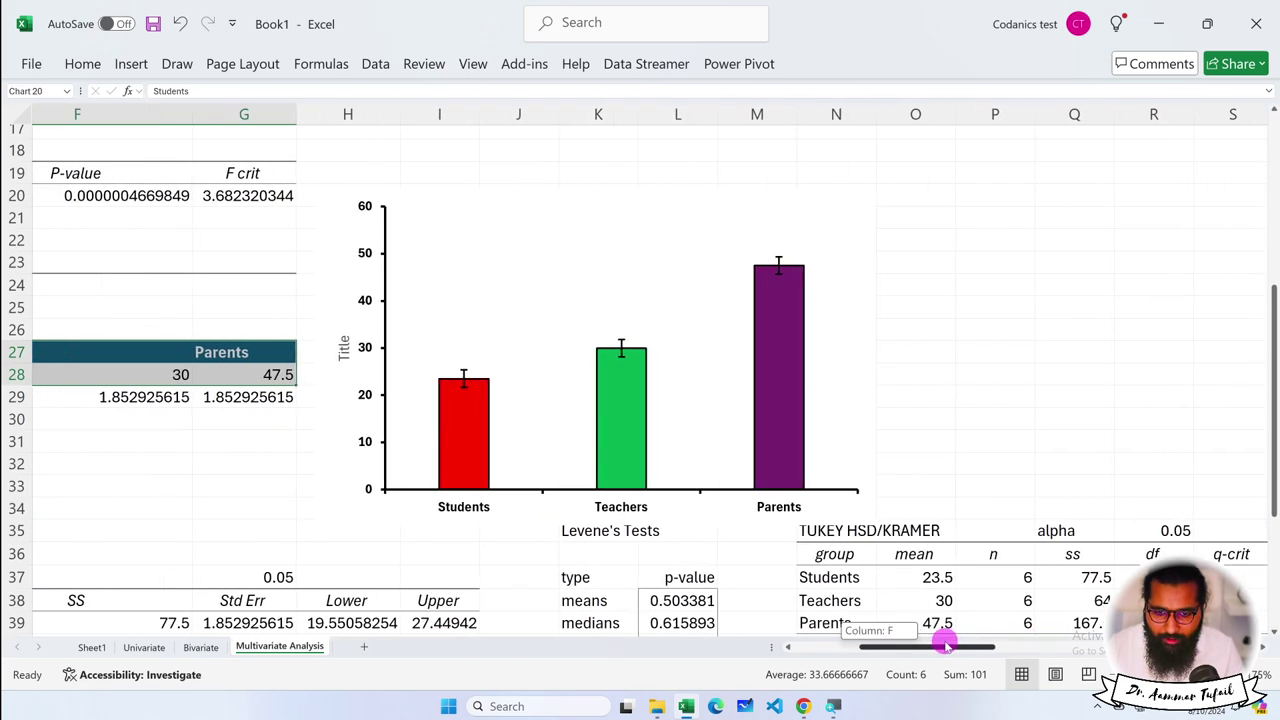
left_click(593, 281)
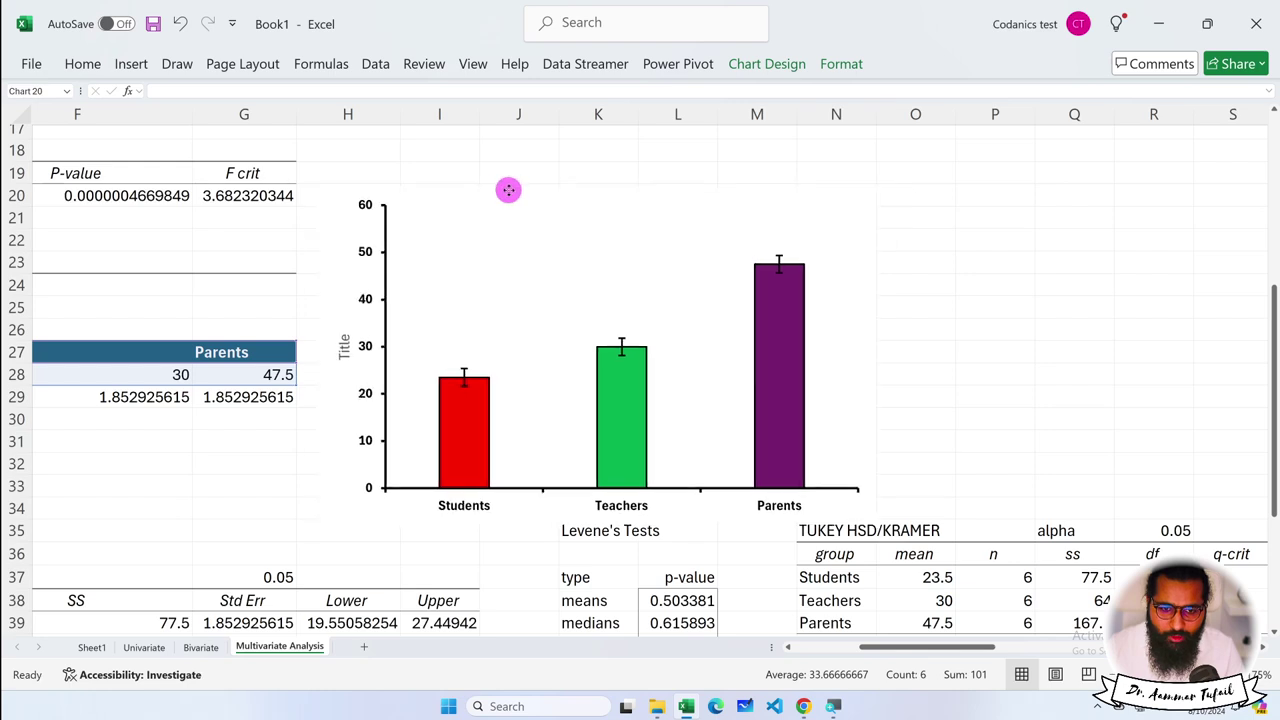
left_click(345, 337)
double_click(345, 337)
type("Age (years)")
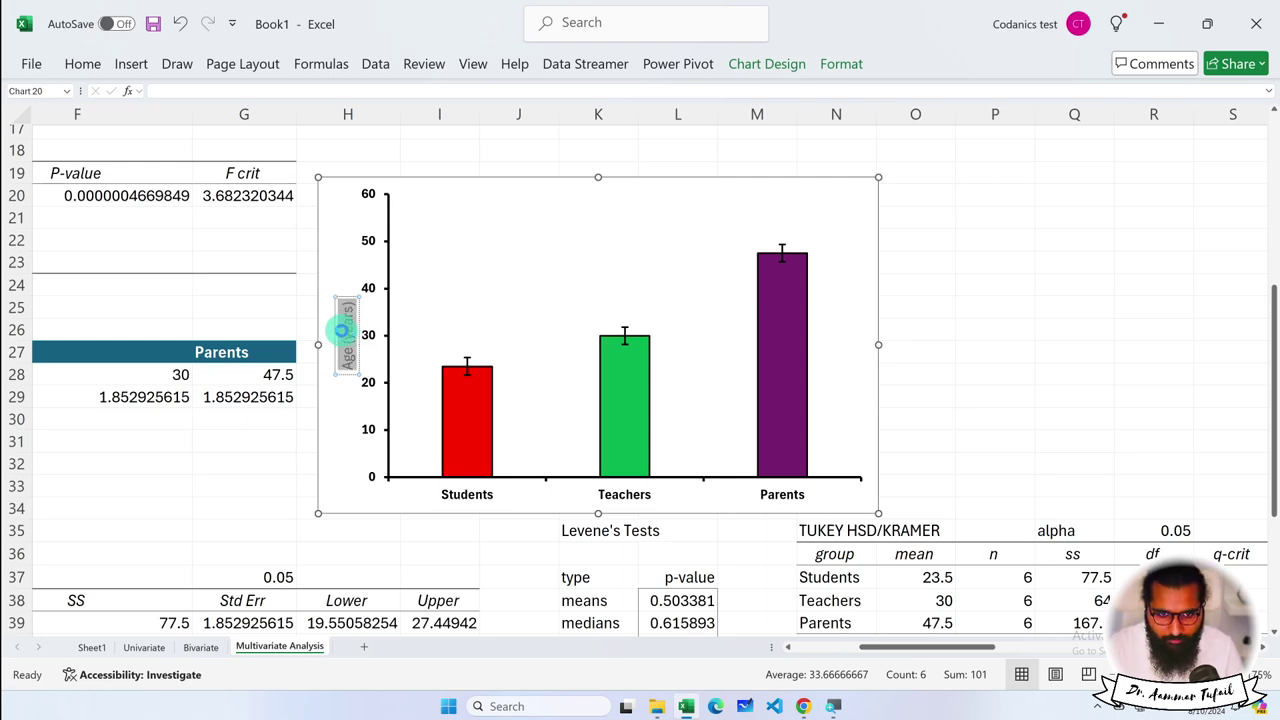
left_click(80, 65)
left_click(266, 127)
left_click(1032, 320)
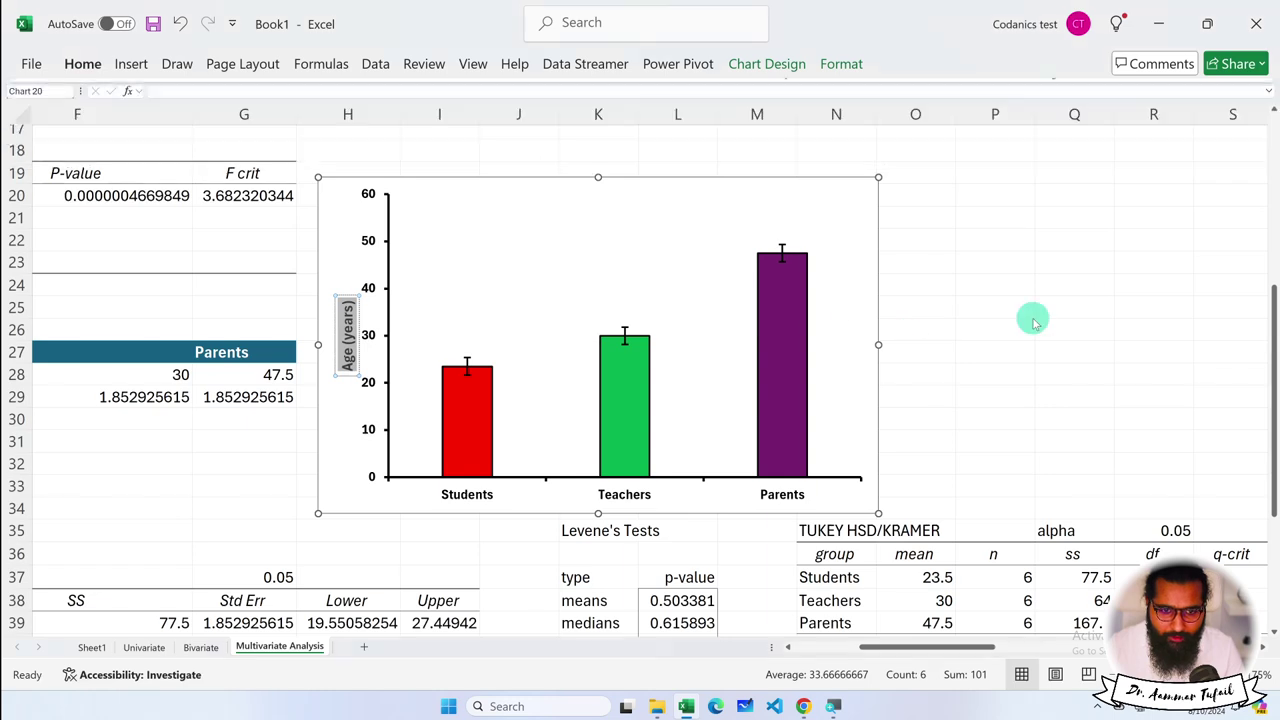
left_click(347, 330)
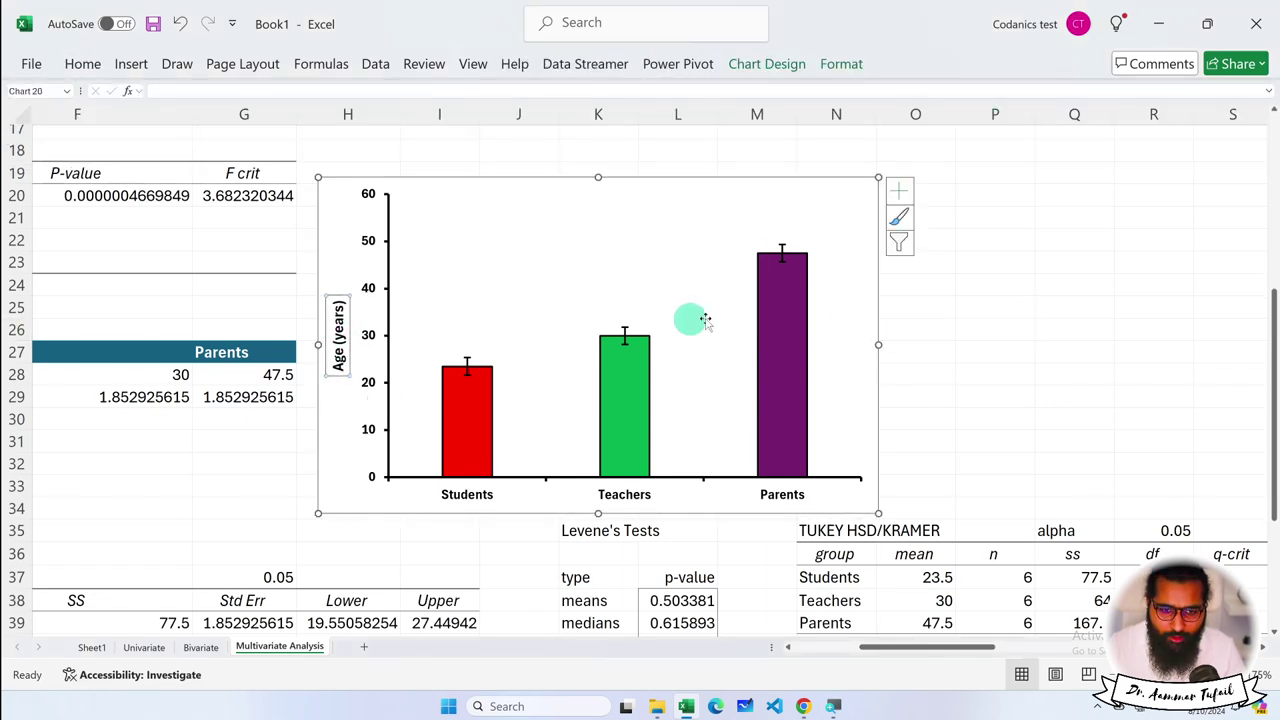
left_click(1013, 315)
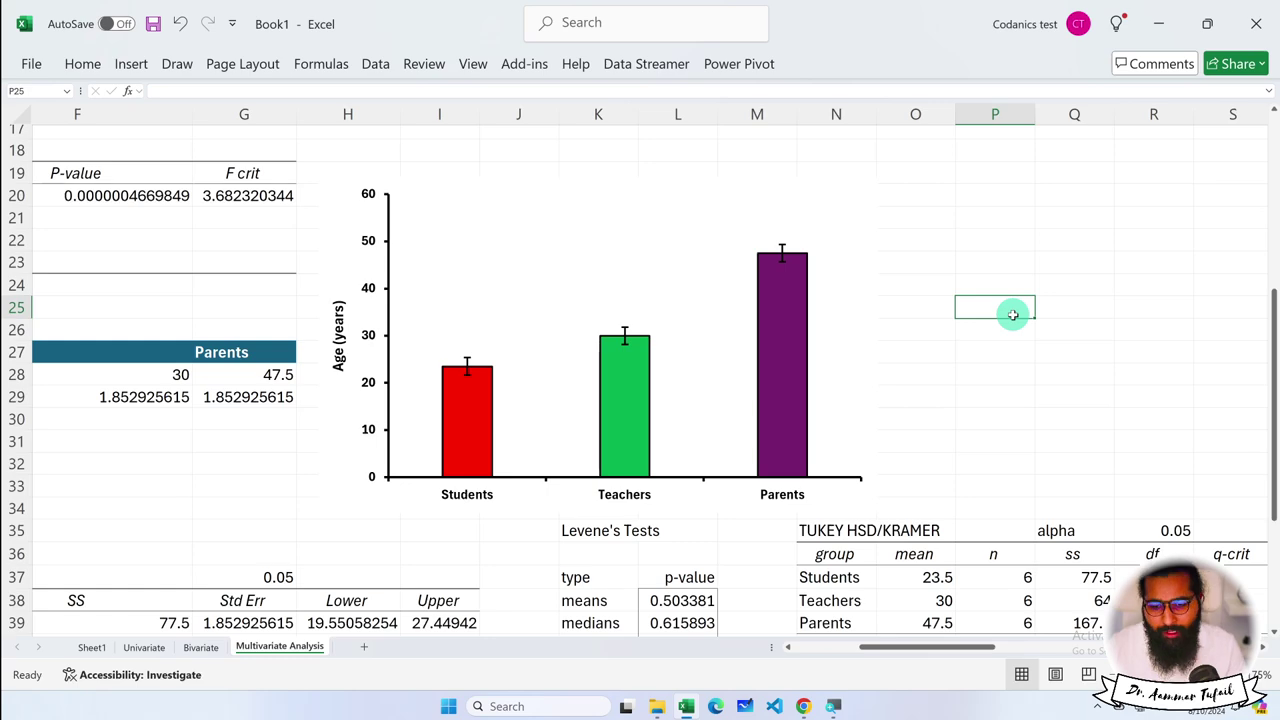
scroll(1013, 315, "down", 1)
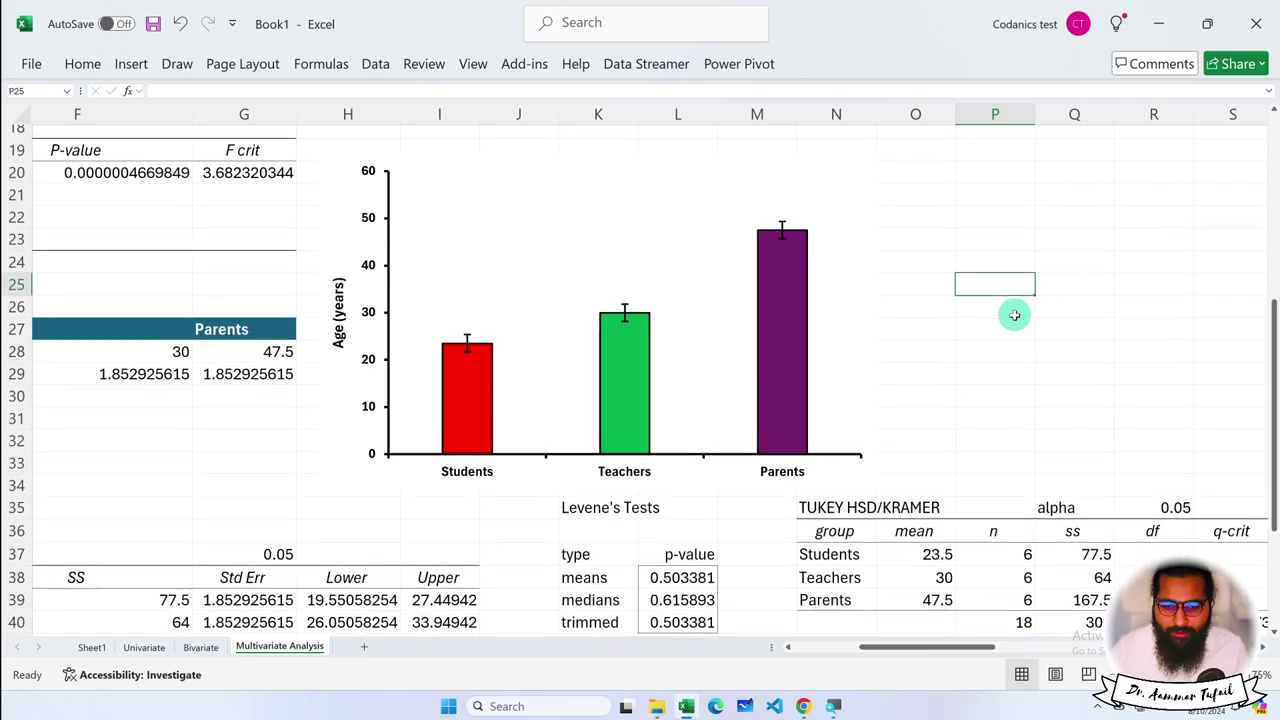
scroll(1013, 315, "down", 2)
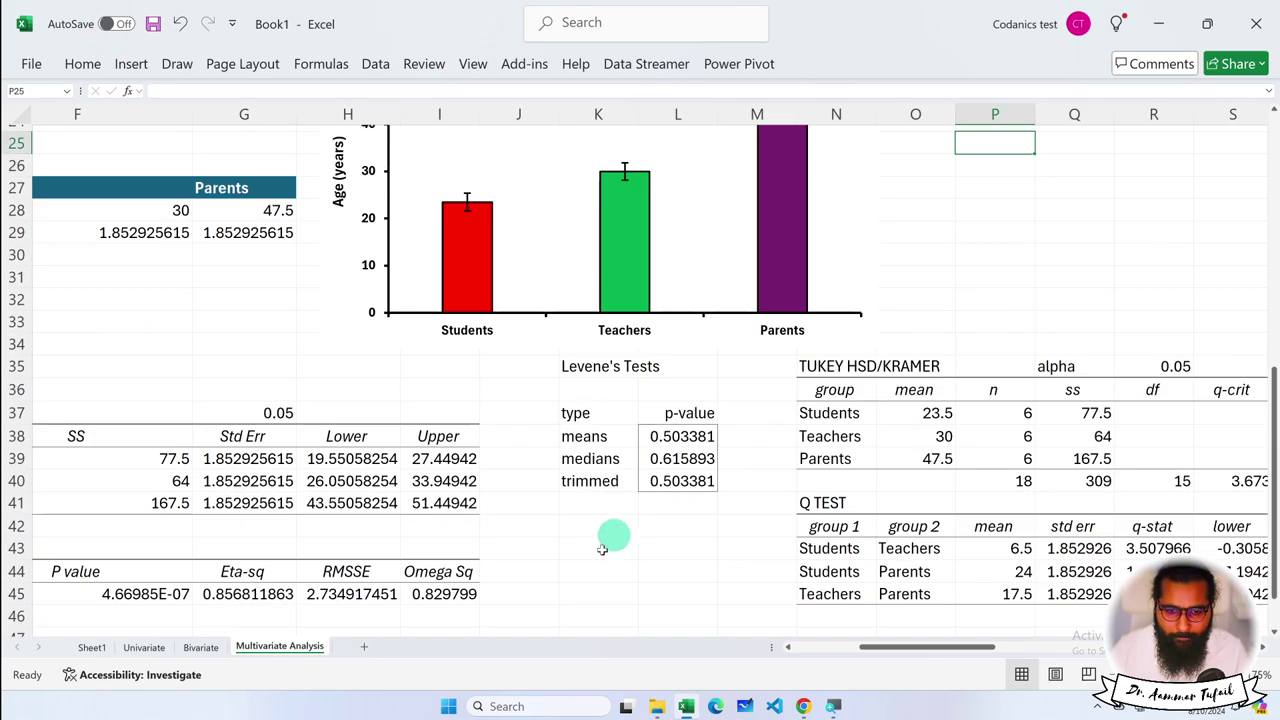
scroll(585, 560, "right", 1)
scroll(585, 560, "right", 1)
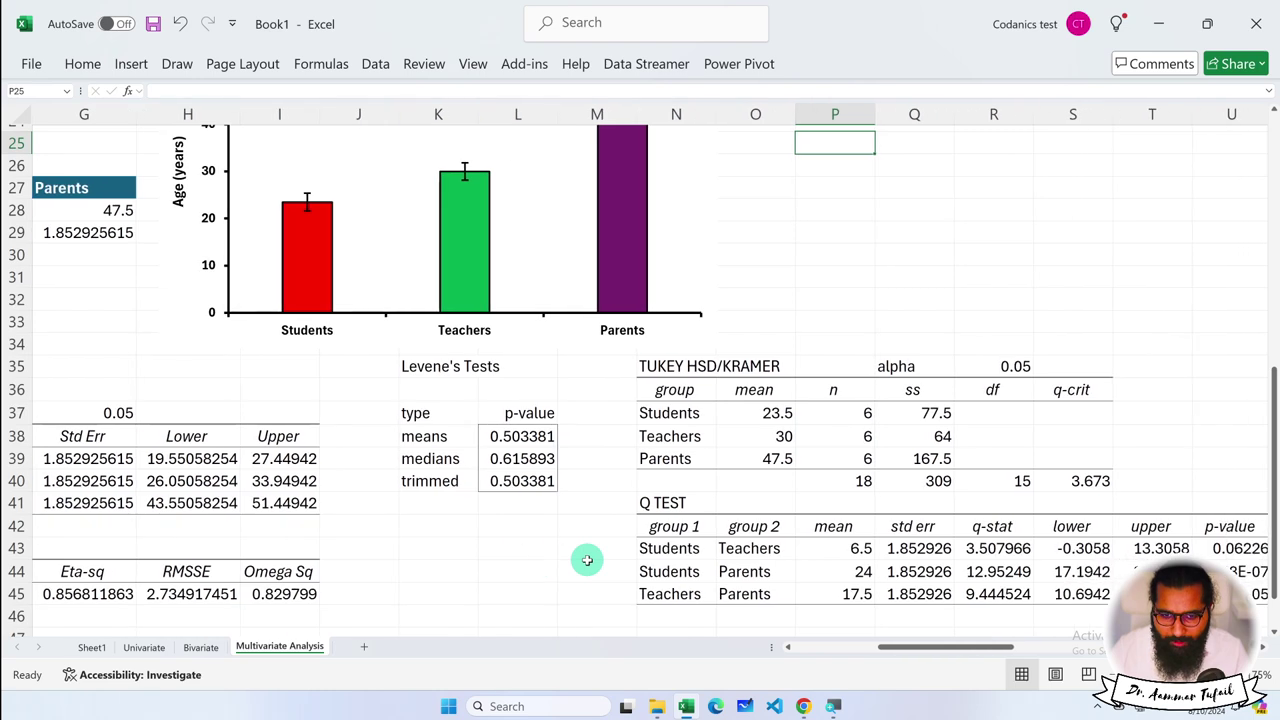
scroll(585, 560, "right", 2)
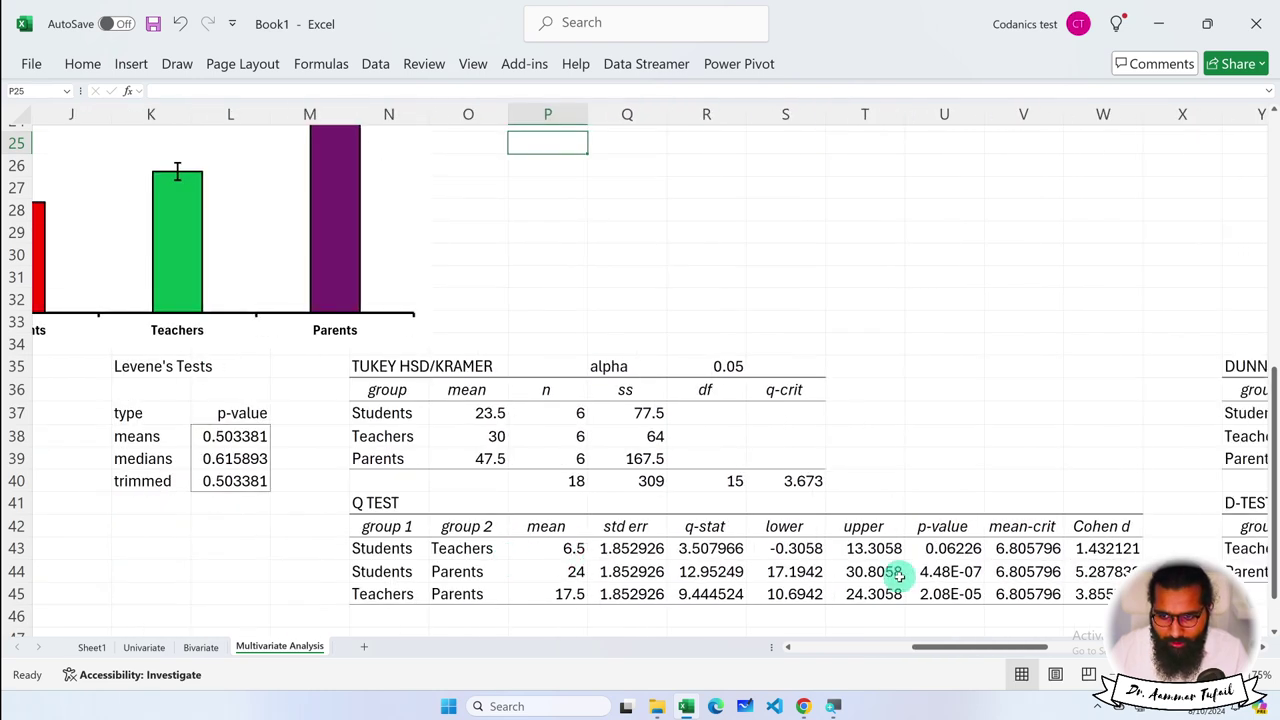
left_click_drag(383, 548, 464, 549)
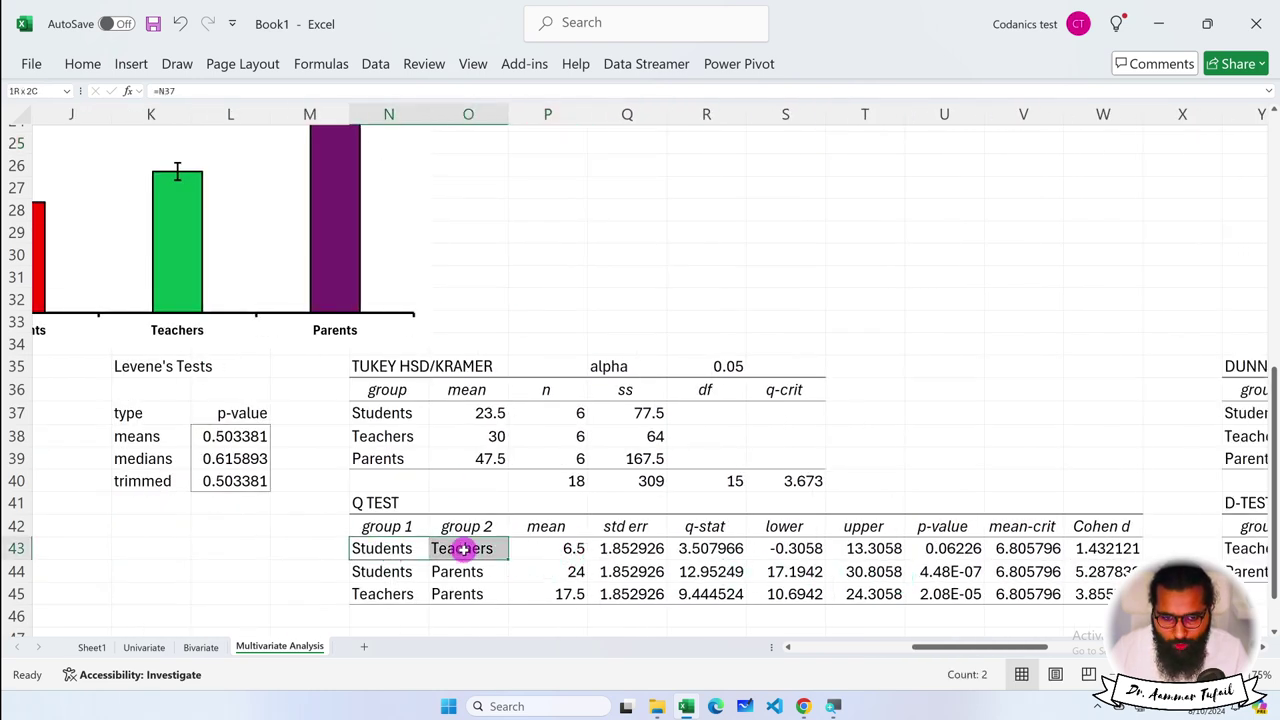
left_click(930, 550)
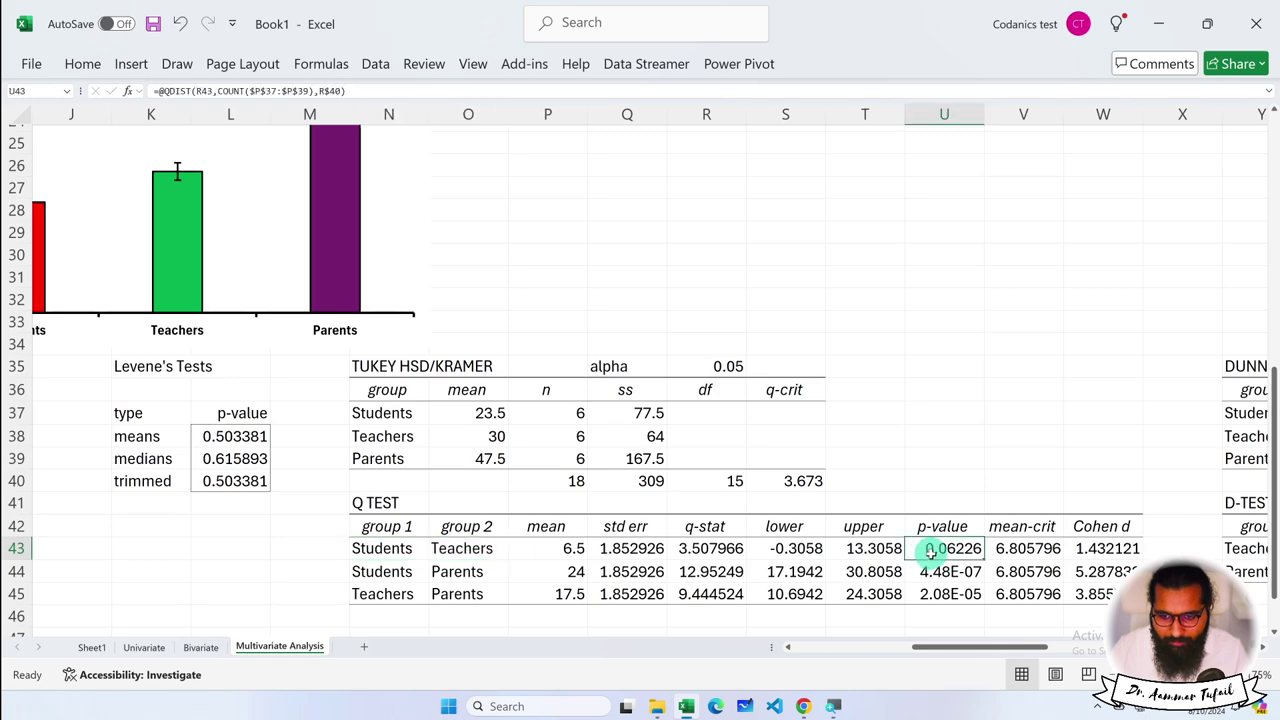
scroll(418, 440, "left", 1)
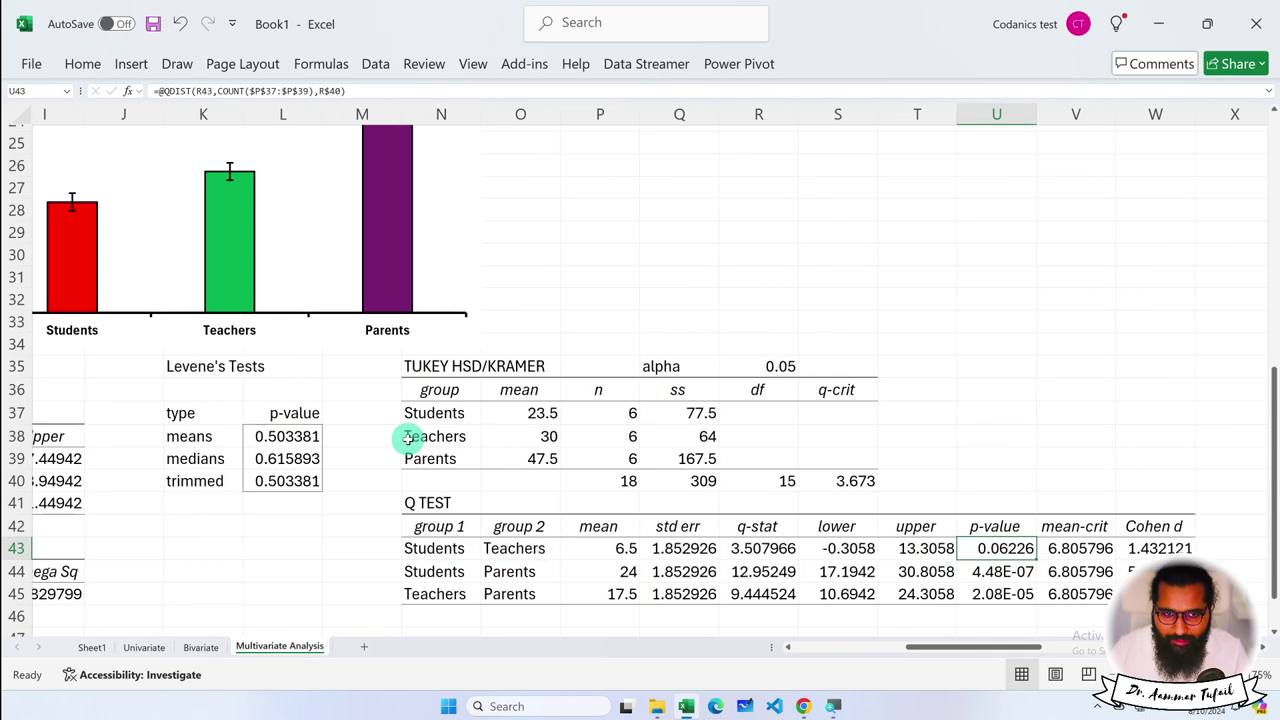
scroll(420, 442, "right", 5)
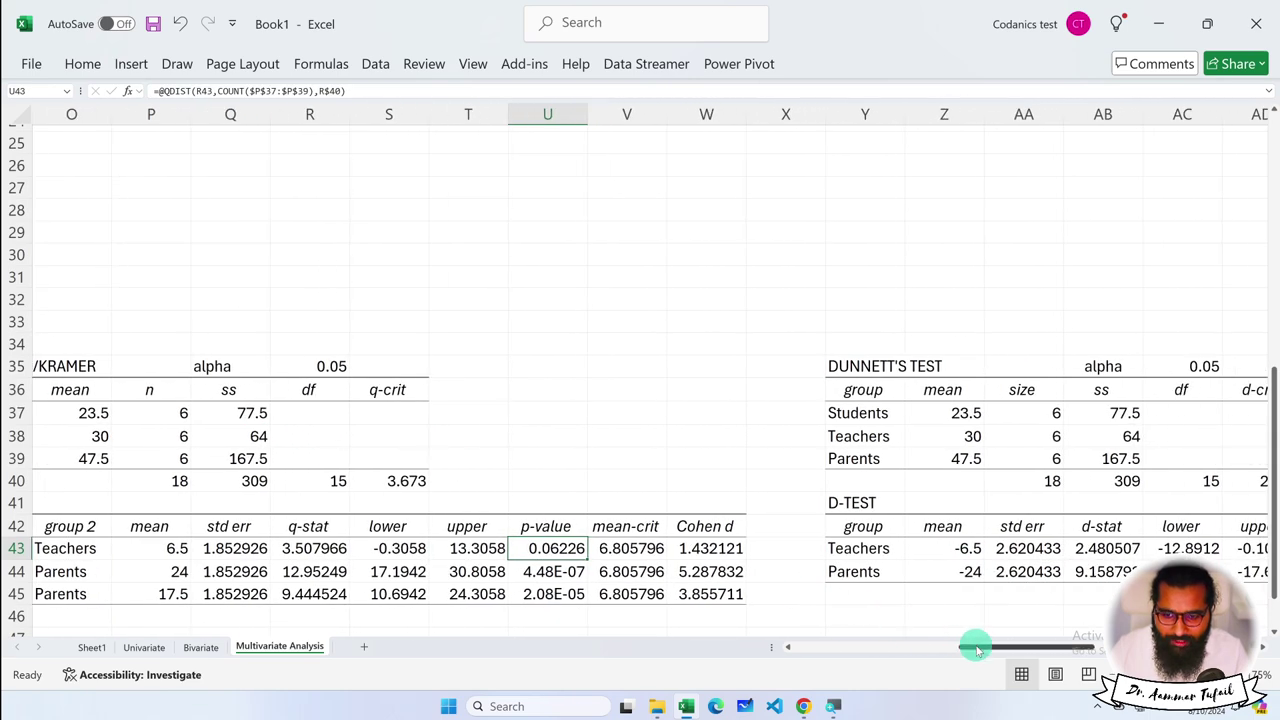
left_click_drag(980, 646, 903, 646)
scroll(718, 532, "up", 2)
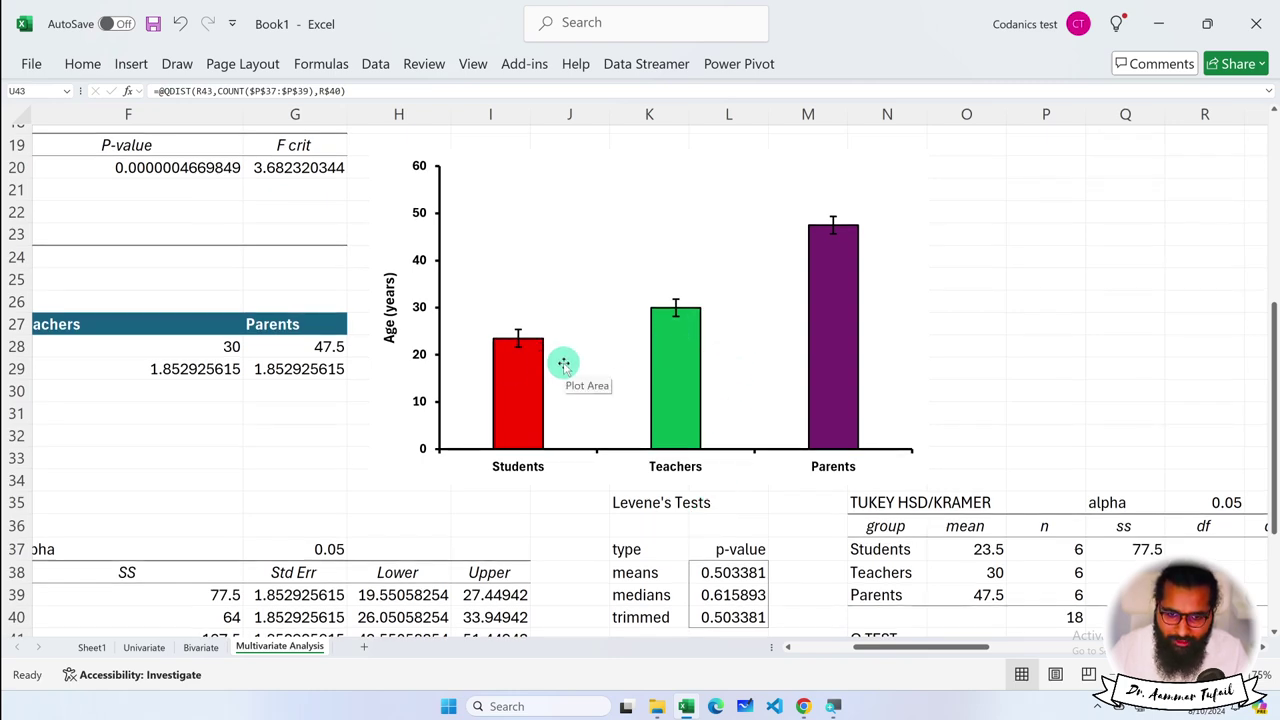
left_click_drag(920, 647, 1100, 648)
left_click(691, 572)
left_click(688, 595)
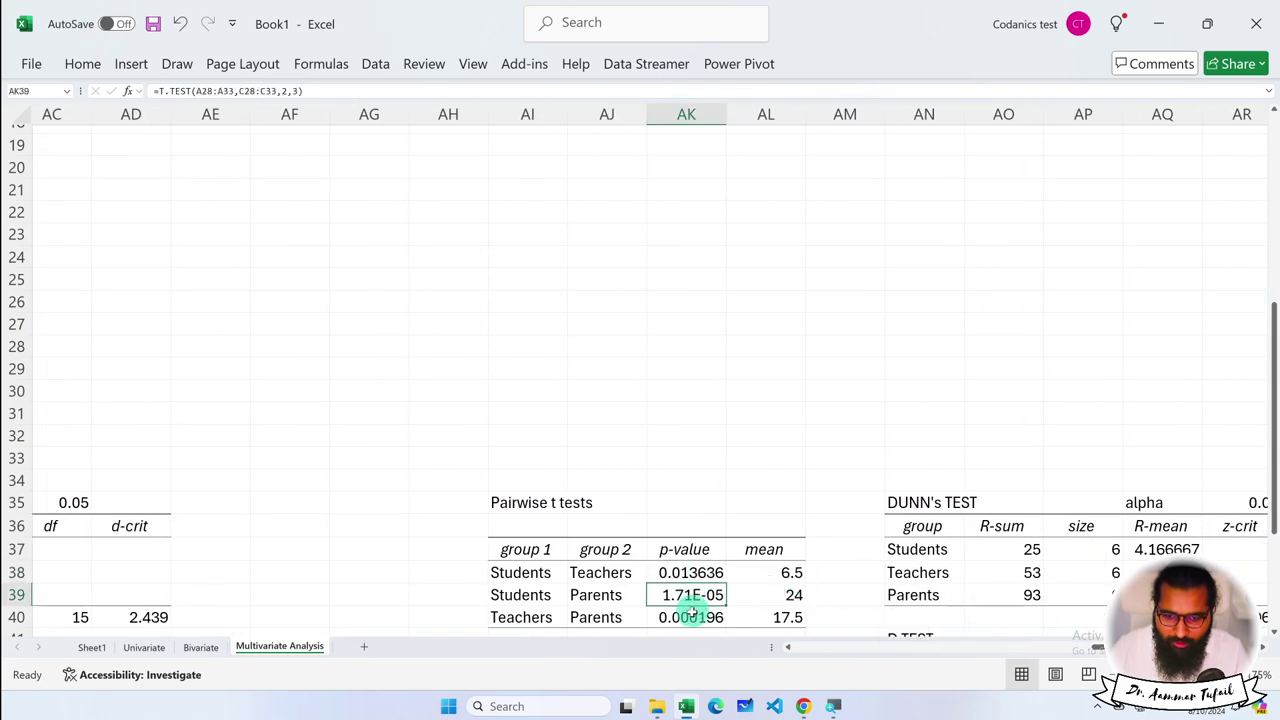
left_click(691, 614)
left_click(694, 595)
left_click(691, 572)
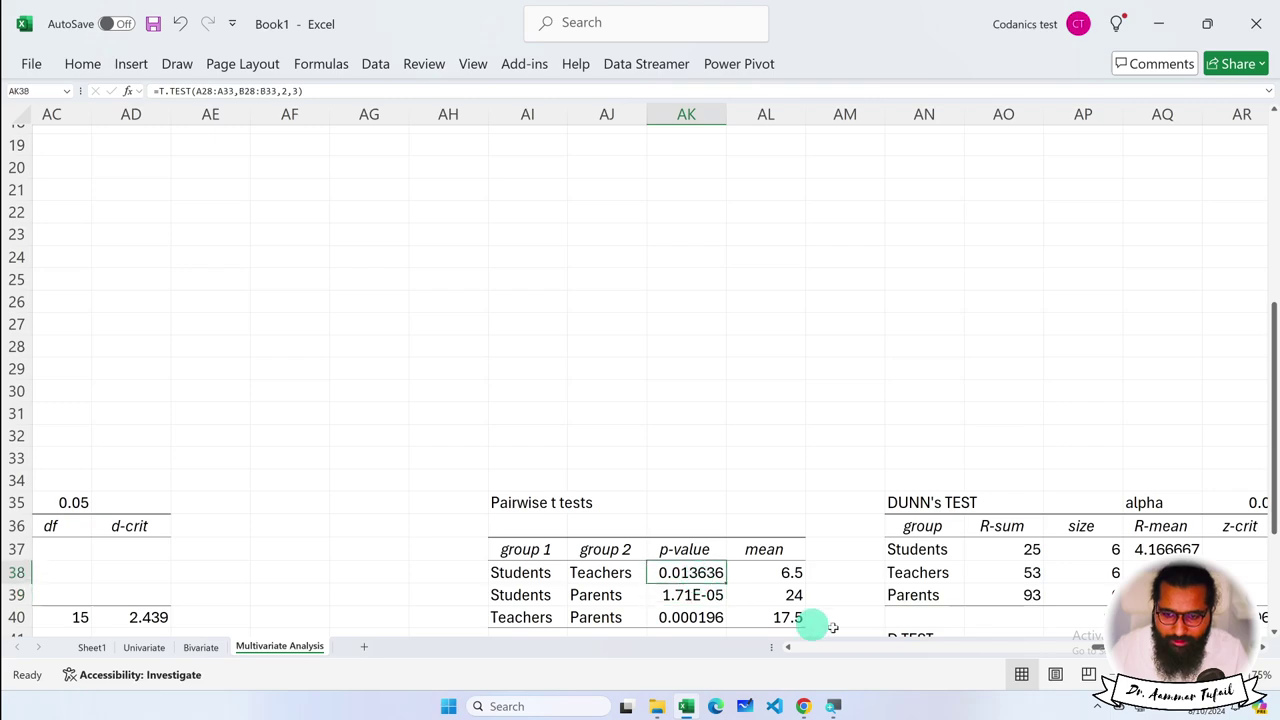
left_click_drag(1090, 646, 867, 640)
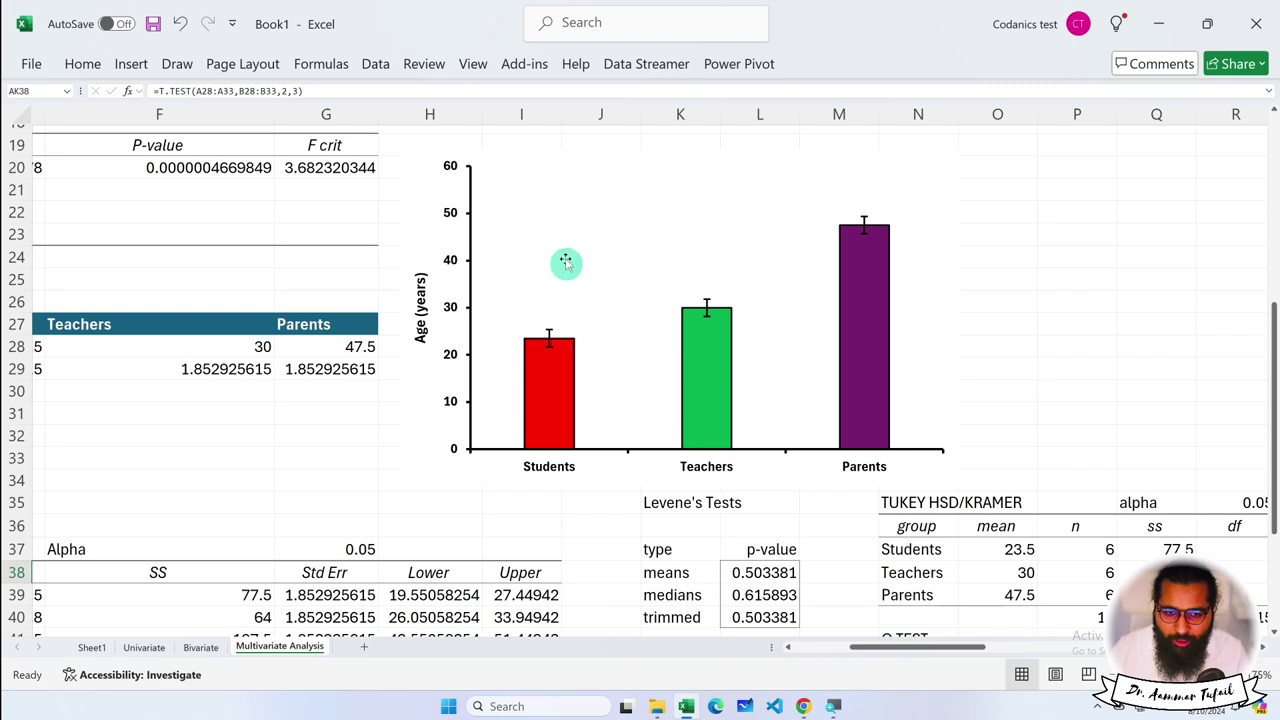
Insert a text box over the Students bar containing the letter 'a'
left_click(523, 177)
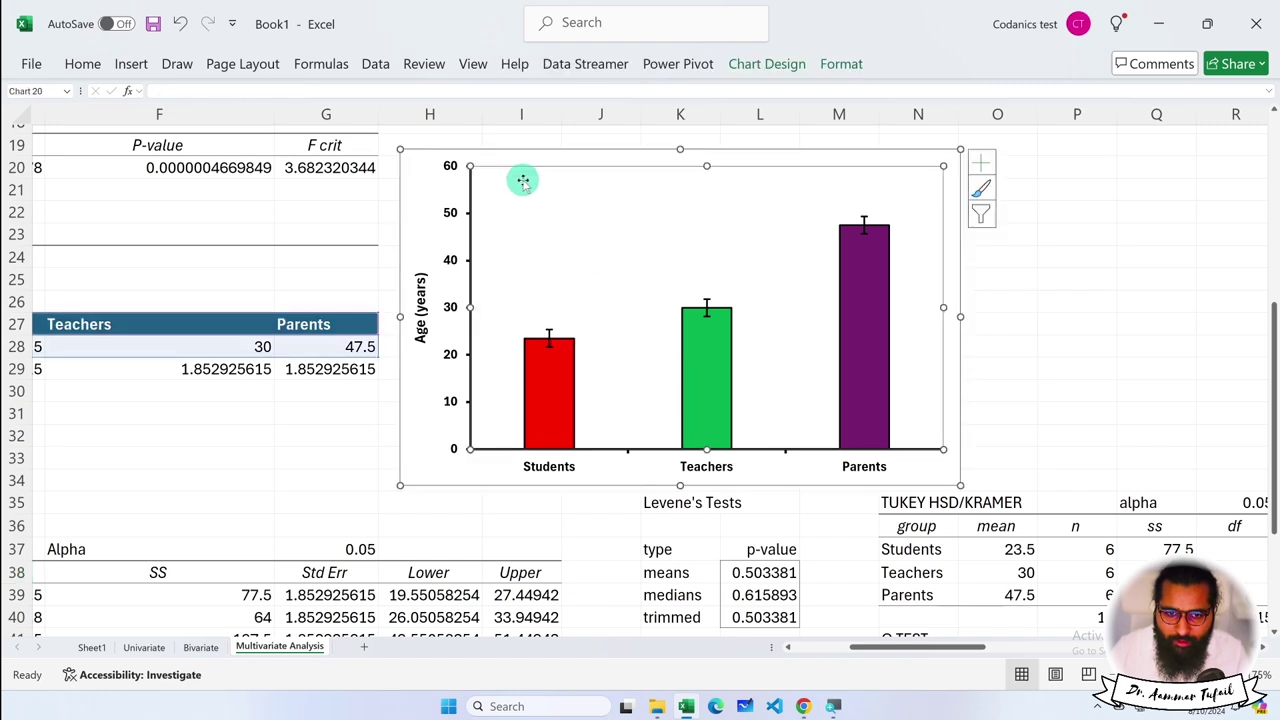
left_click(117, 64)
left_click(1079, 110)
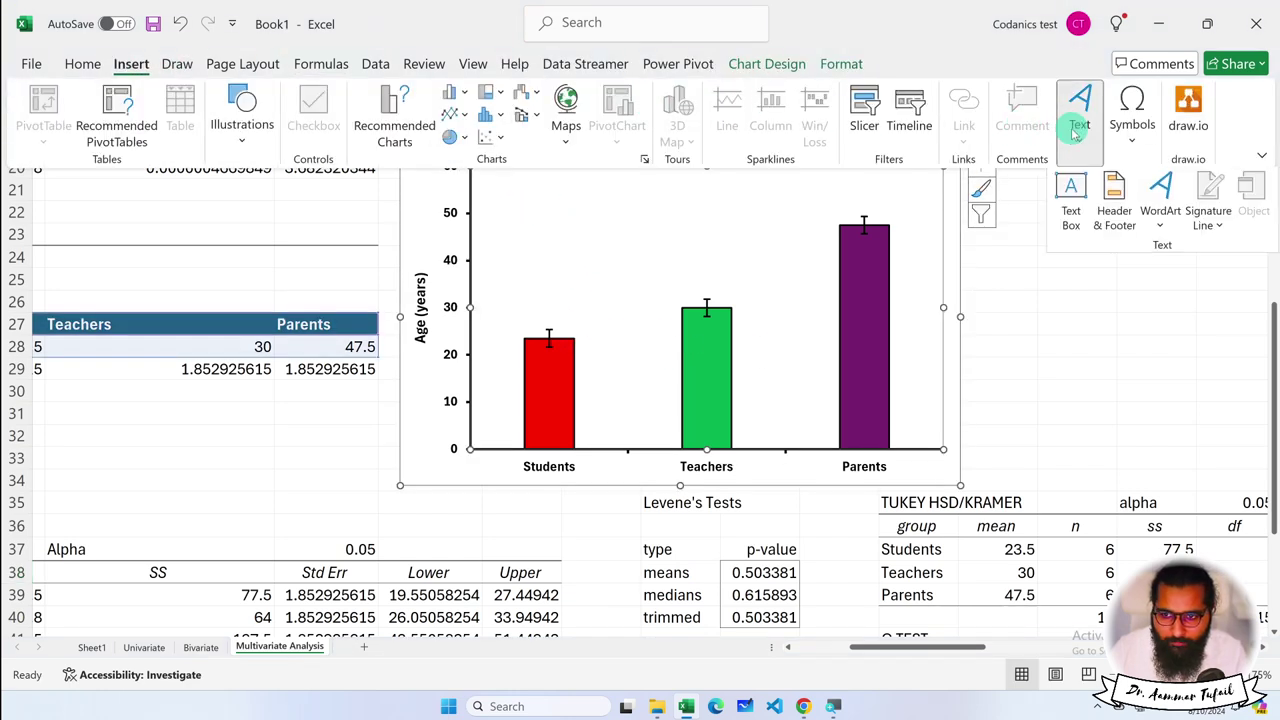
left_click(1071, 186)
left_click(543, 308)
type("a")
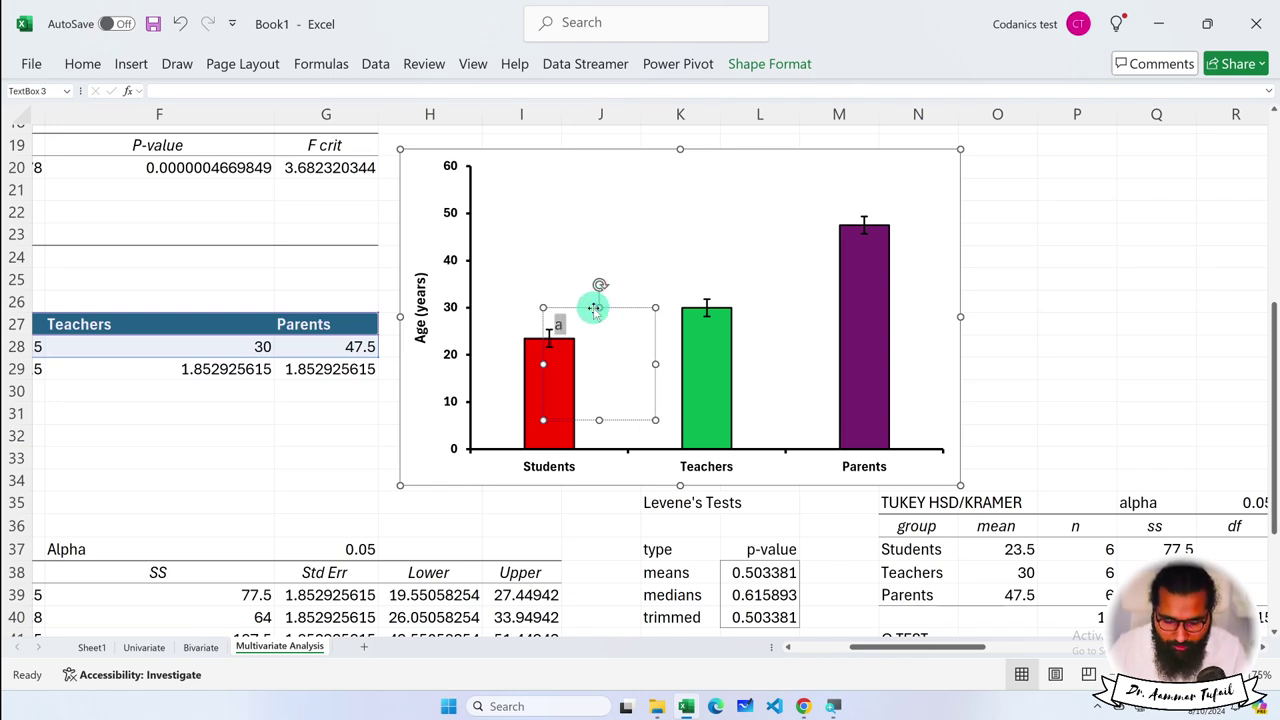
Move the 'a' label just above the Students error bar and shrink its box to fit
left_click(546, 235)
left_click(556, 323)
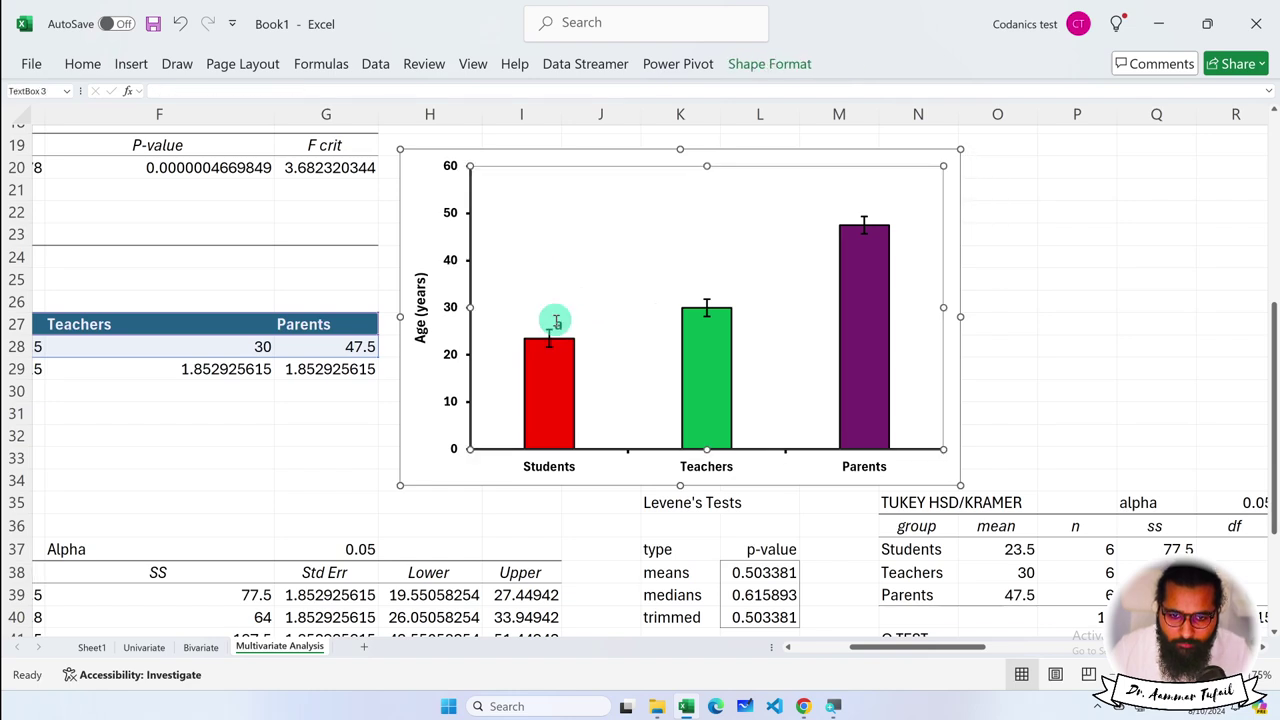
left_click(566, 318)
left_click(562, 328)
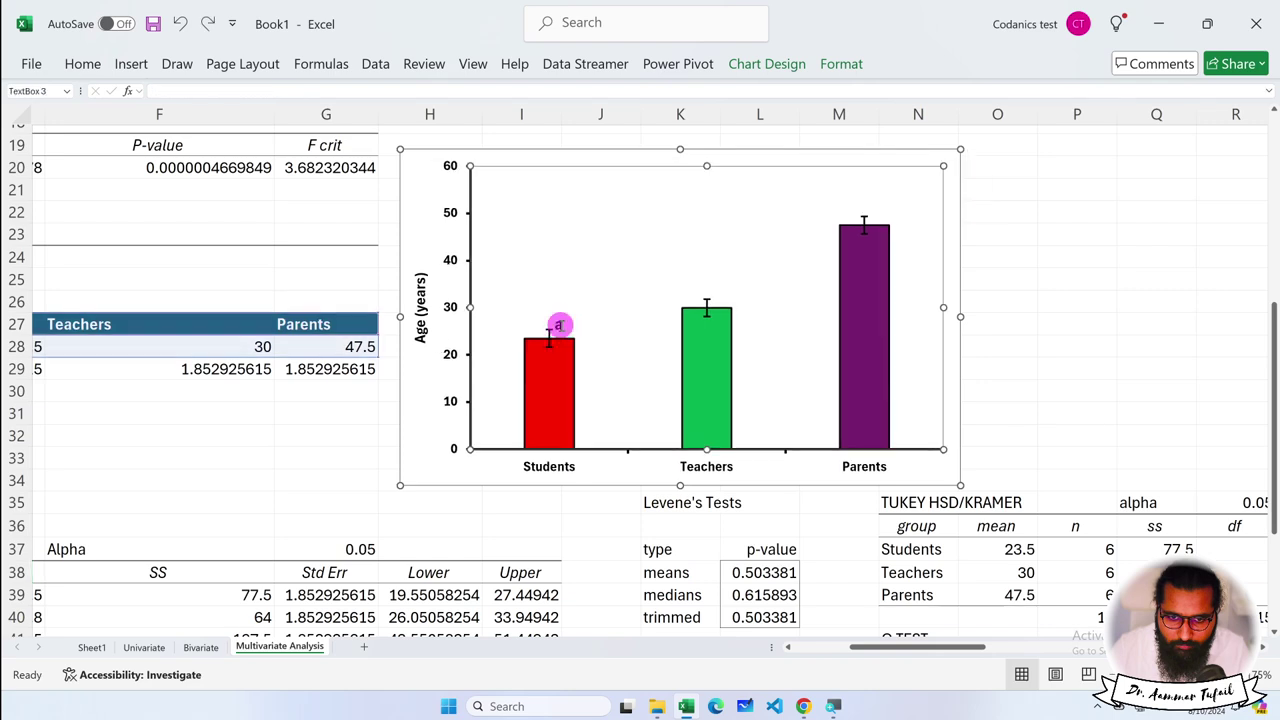
left_click(560, 318)
left_click(559, 318)
left_click(557, 328)
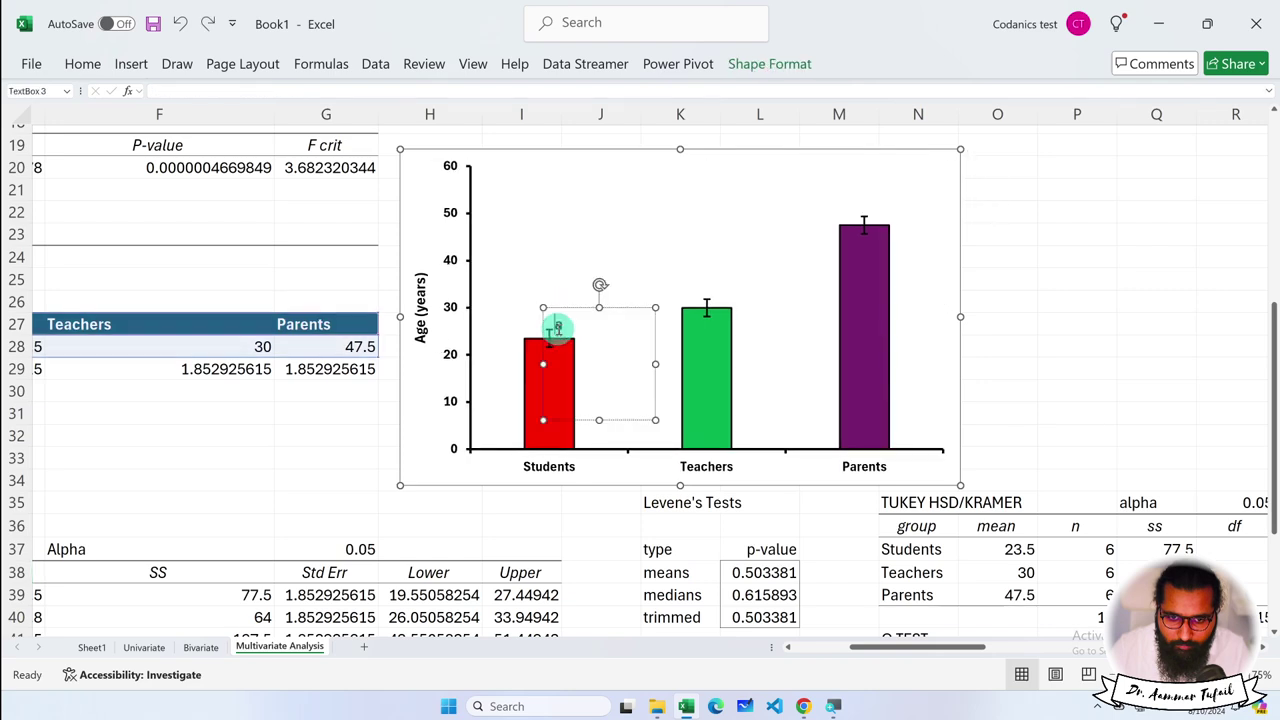
left_click(542, 333)
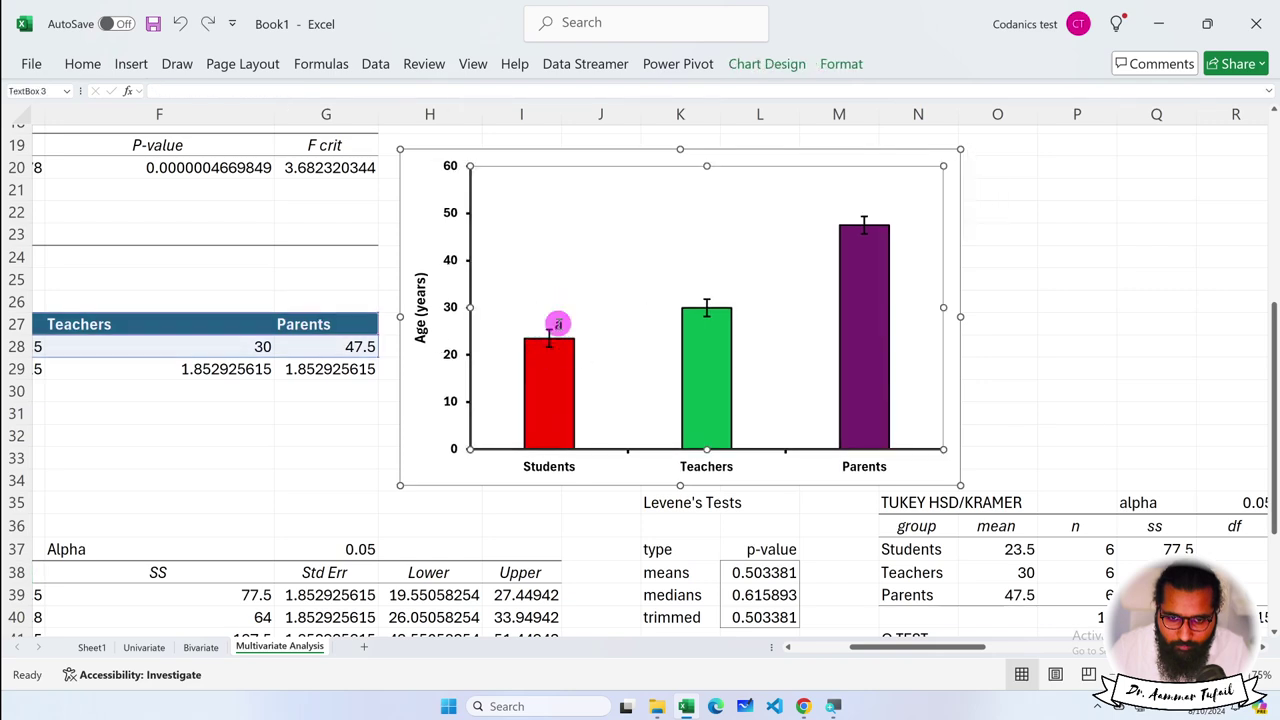
left_click(596, 311)
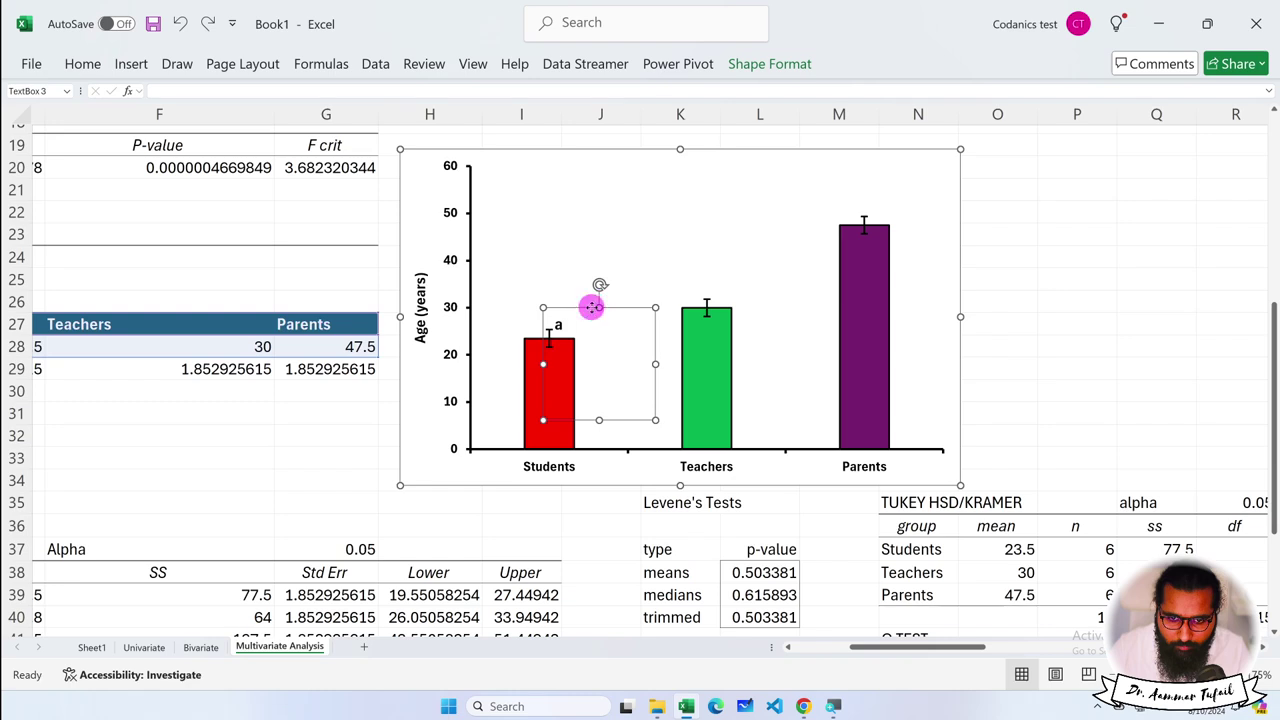
left_click_drag(592, 307, 583, 285)
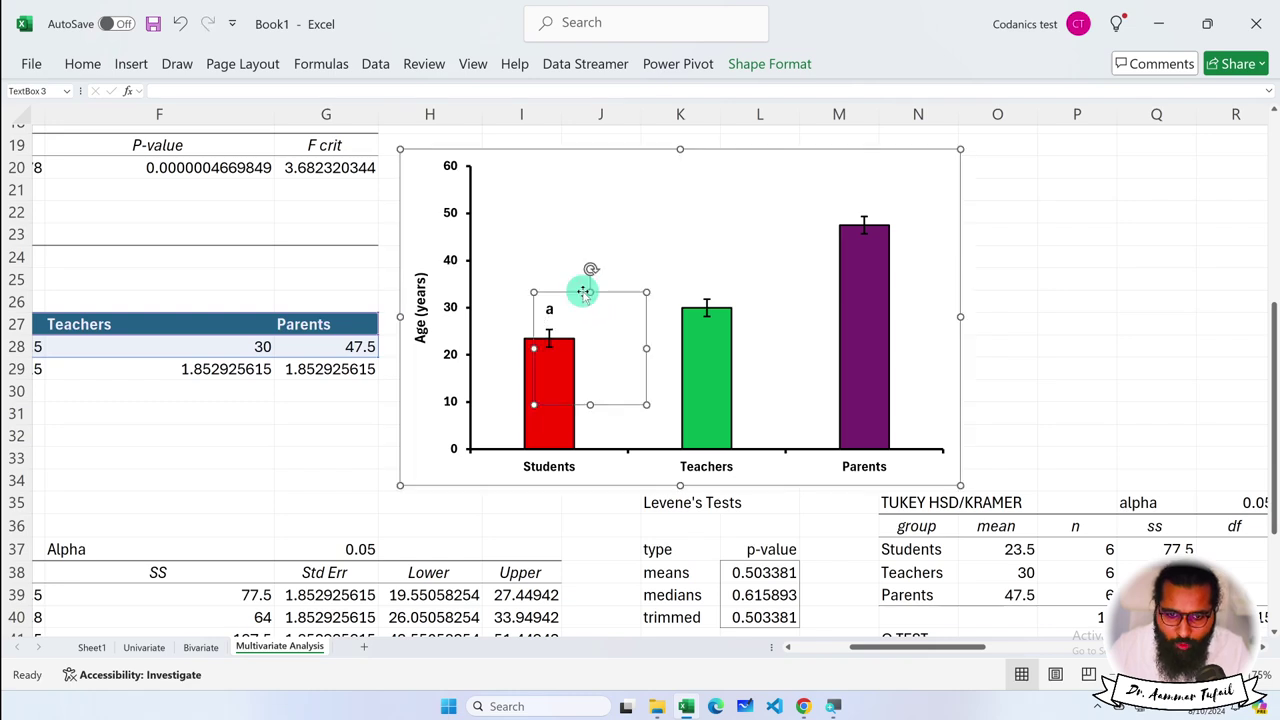
left_click_drag(643, 404, 574, 324)
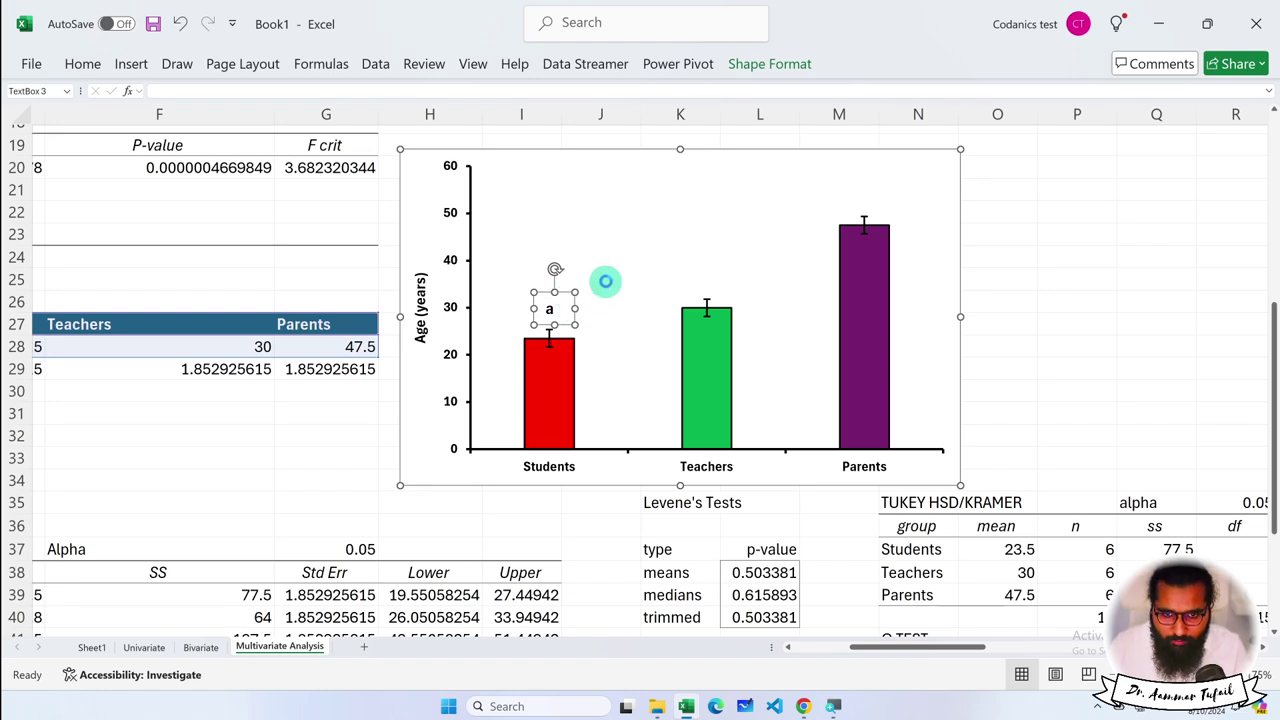
Paste a copy of the 'a' label above the Teachers bar
left_click(613, 268)
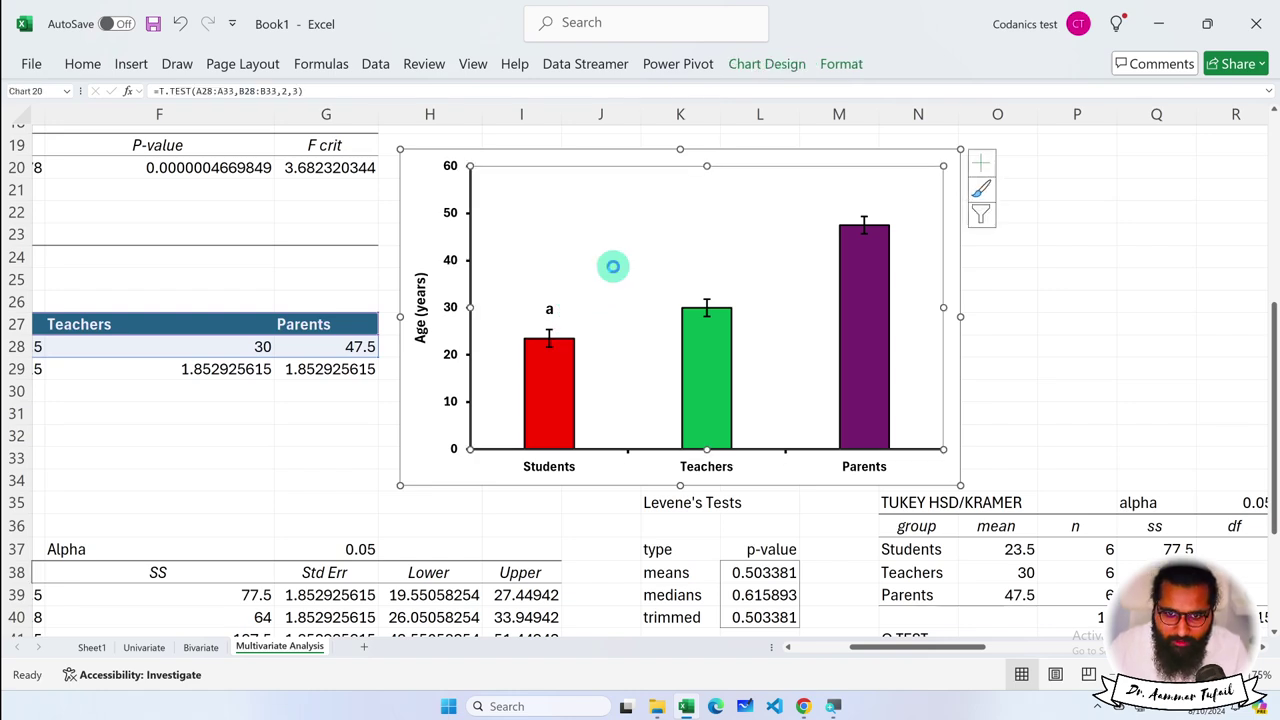
key("ctrl+v")
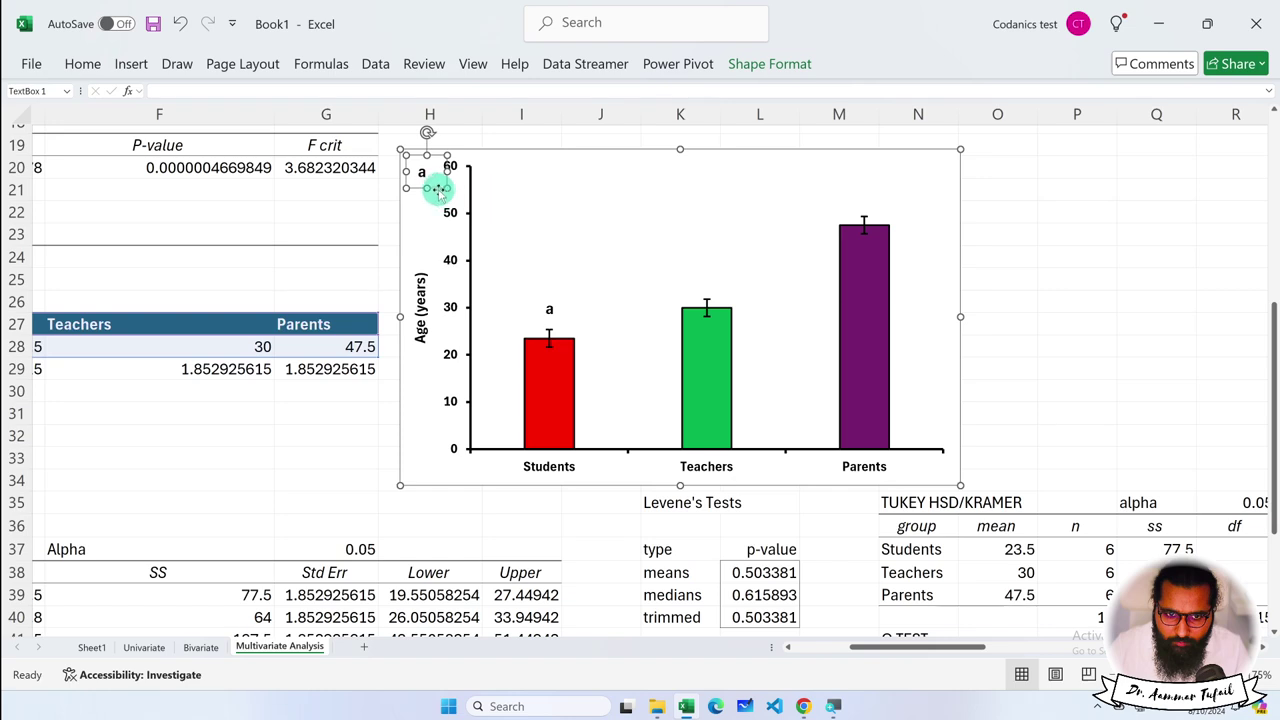
left_click_drag(437, 186, 505, 201)
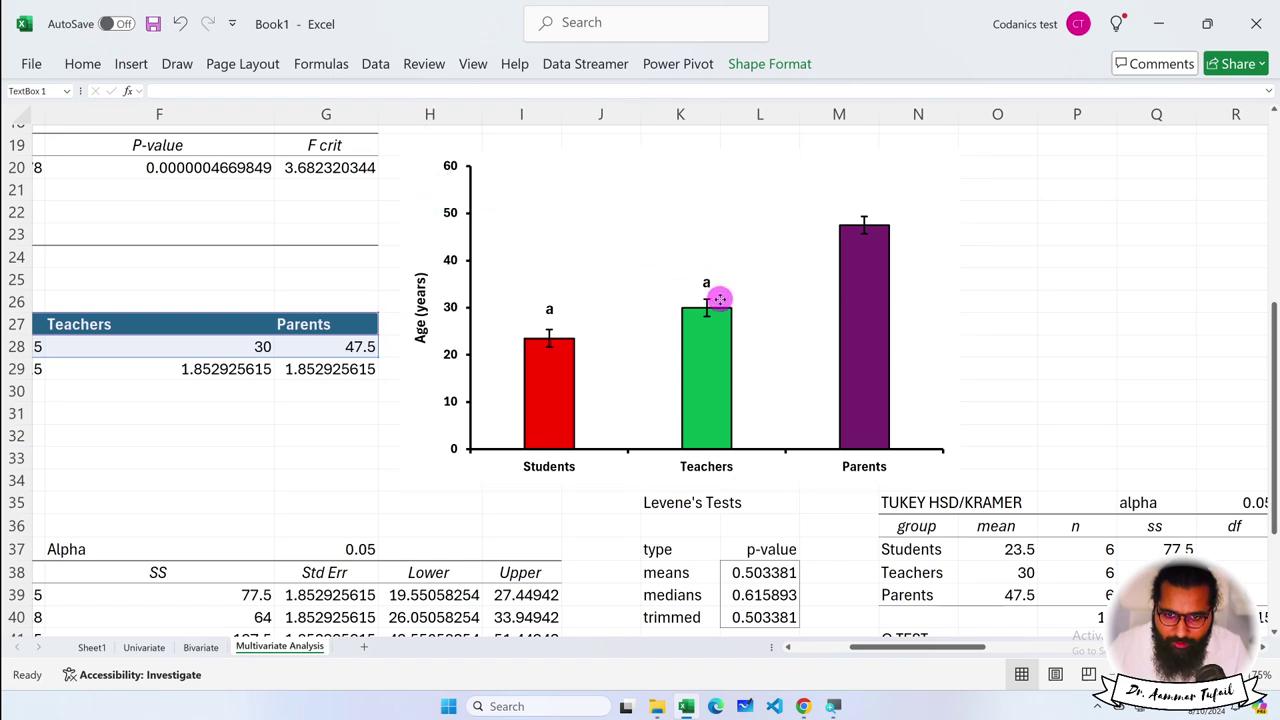
left_click(719, 299)
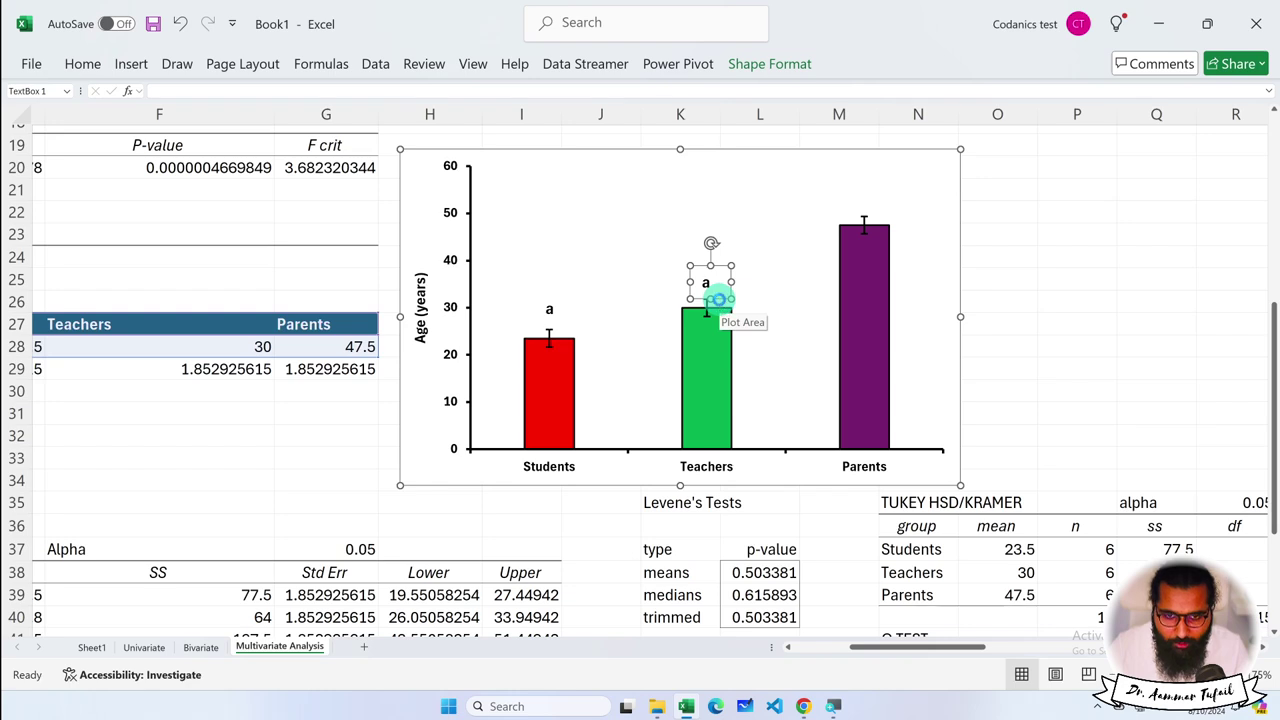
Paste another label above the Parents bar and change its letter to 'b'
key("ctrl+v")
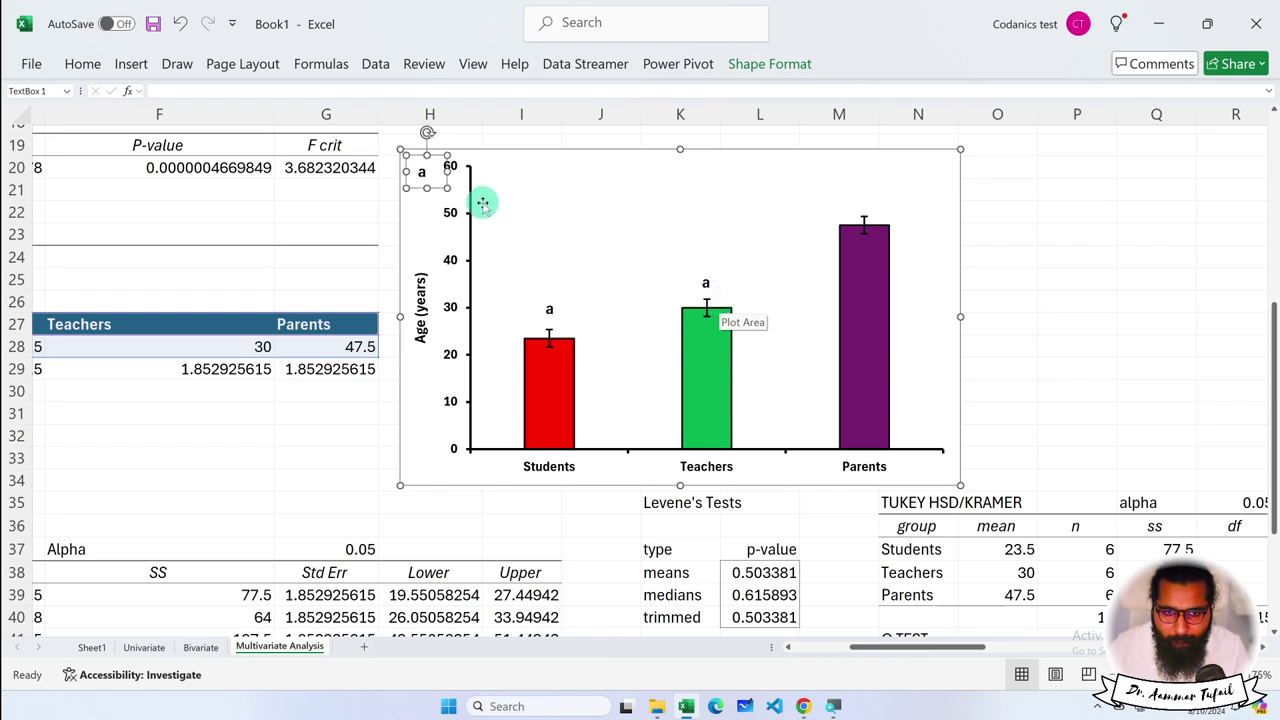
left_click_drag(455, 180, 474, 193)
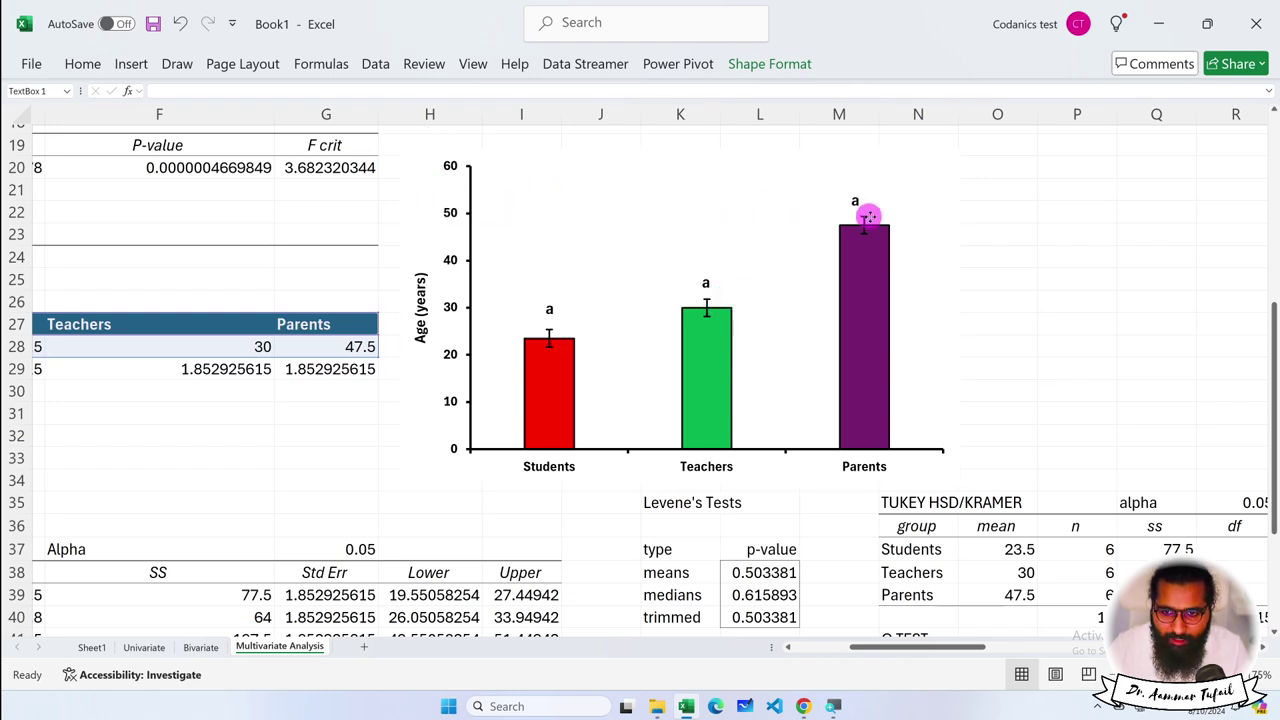
left_click_drag(875, 218, 872, 207)
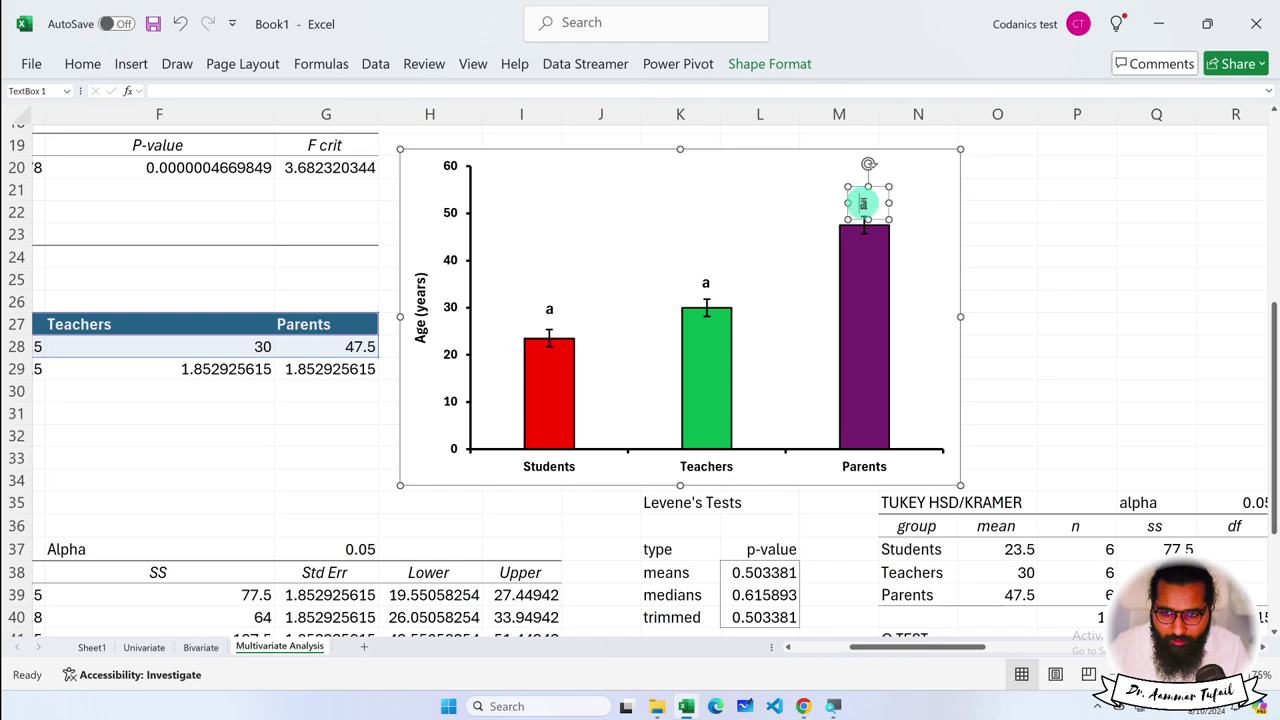
double_click(863, 204)
type("b")
left_click(722, 234)
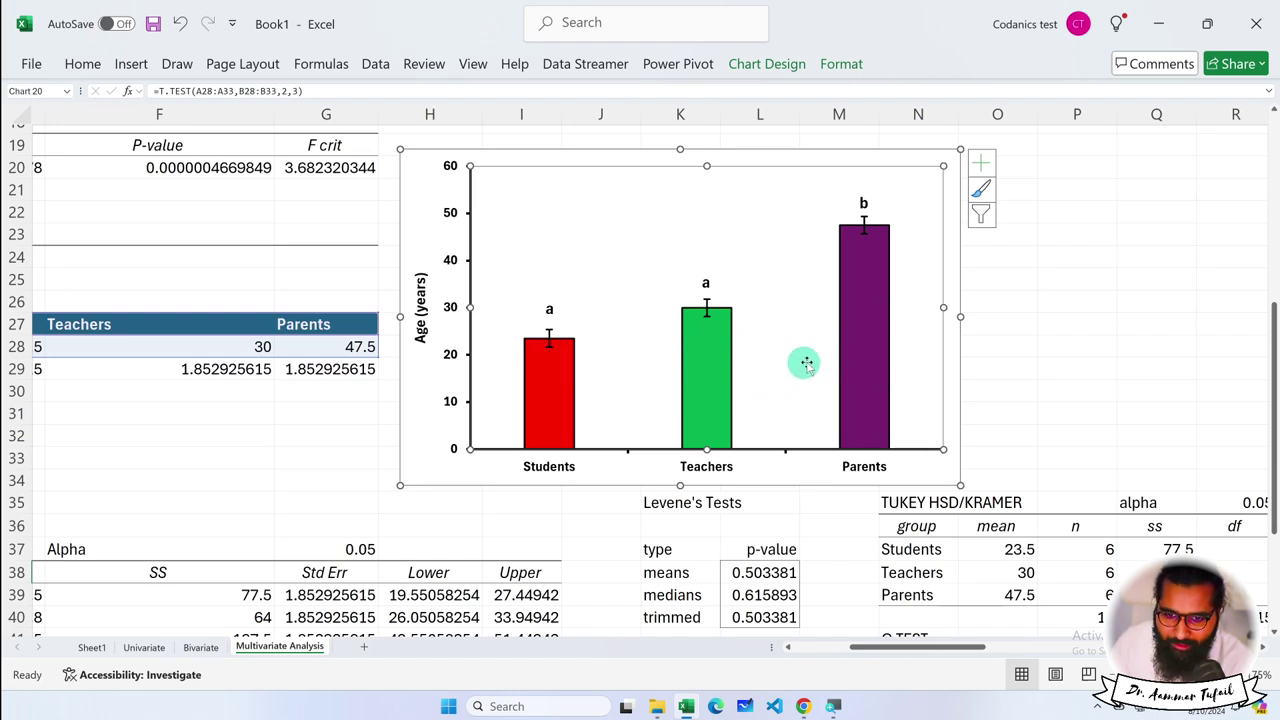
mouse_move(535, 388)
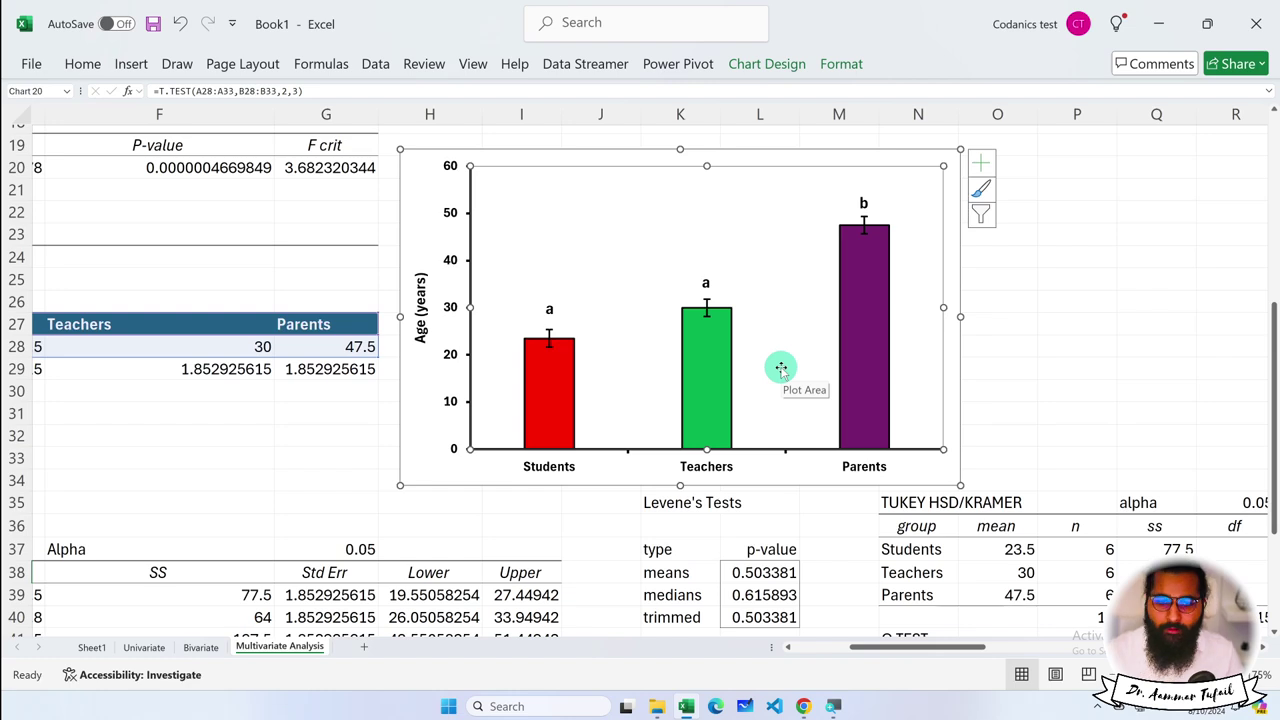
left_click(1062, 263)
left_click(931, 165)
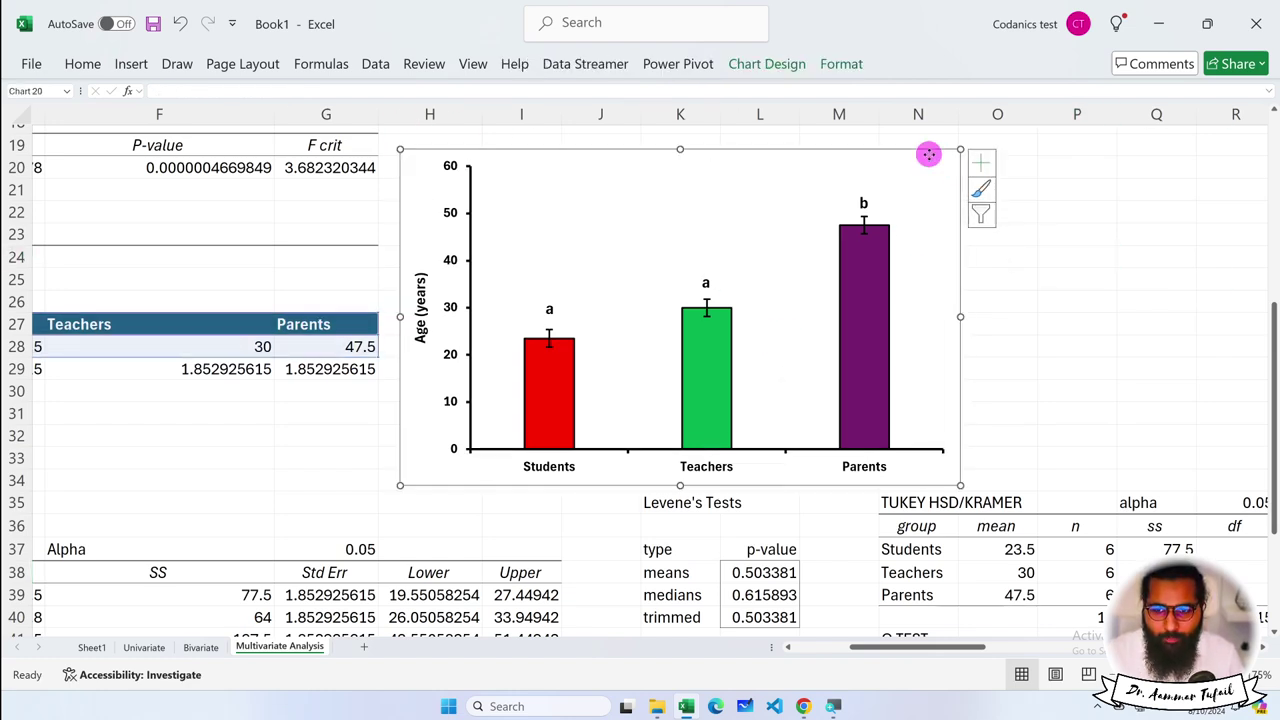
left_click_drag(928, 154, 931, 163)
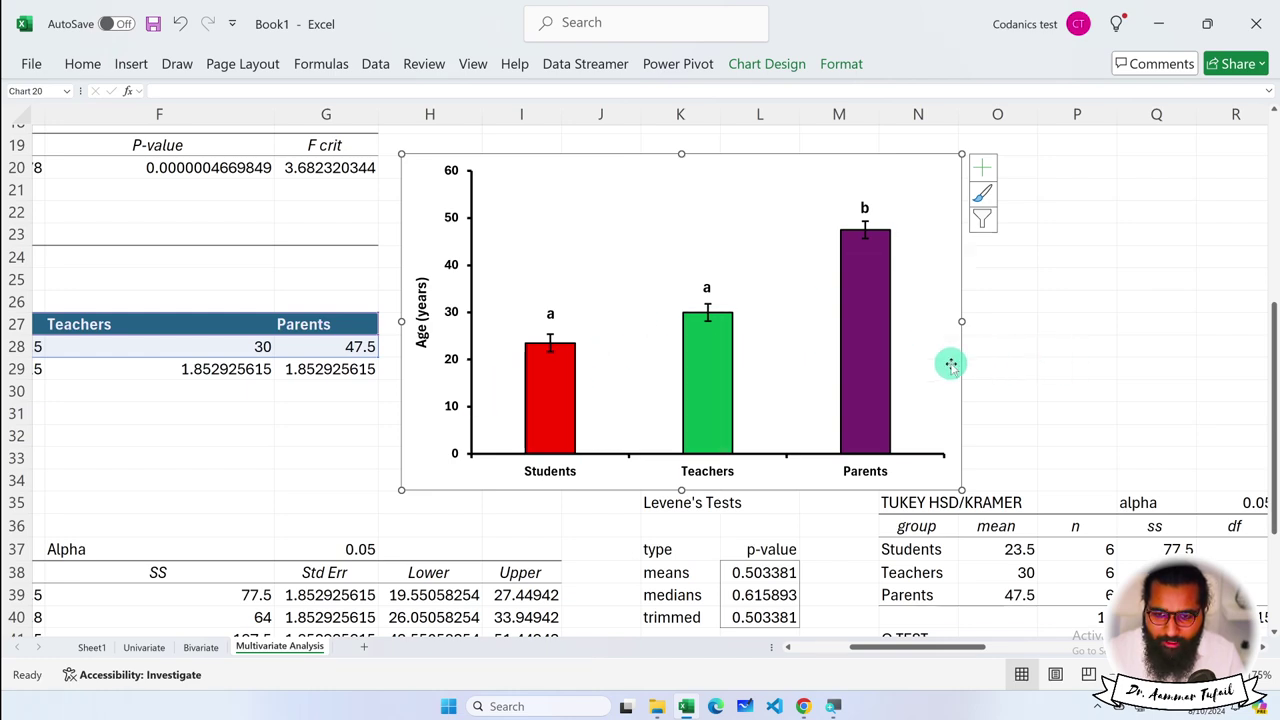
left_click_drag(940, 349, 940, 338)
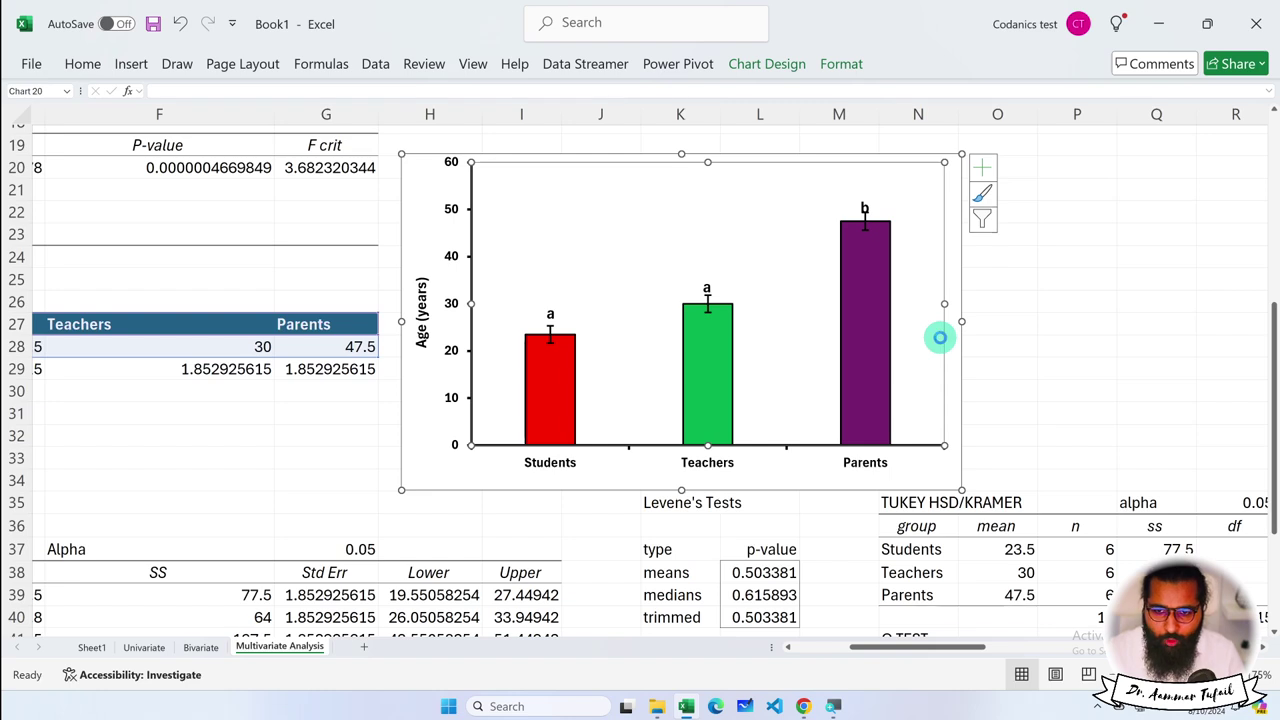
key("ctrl+z")
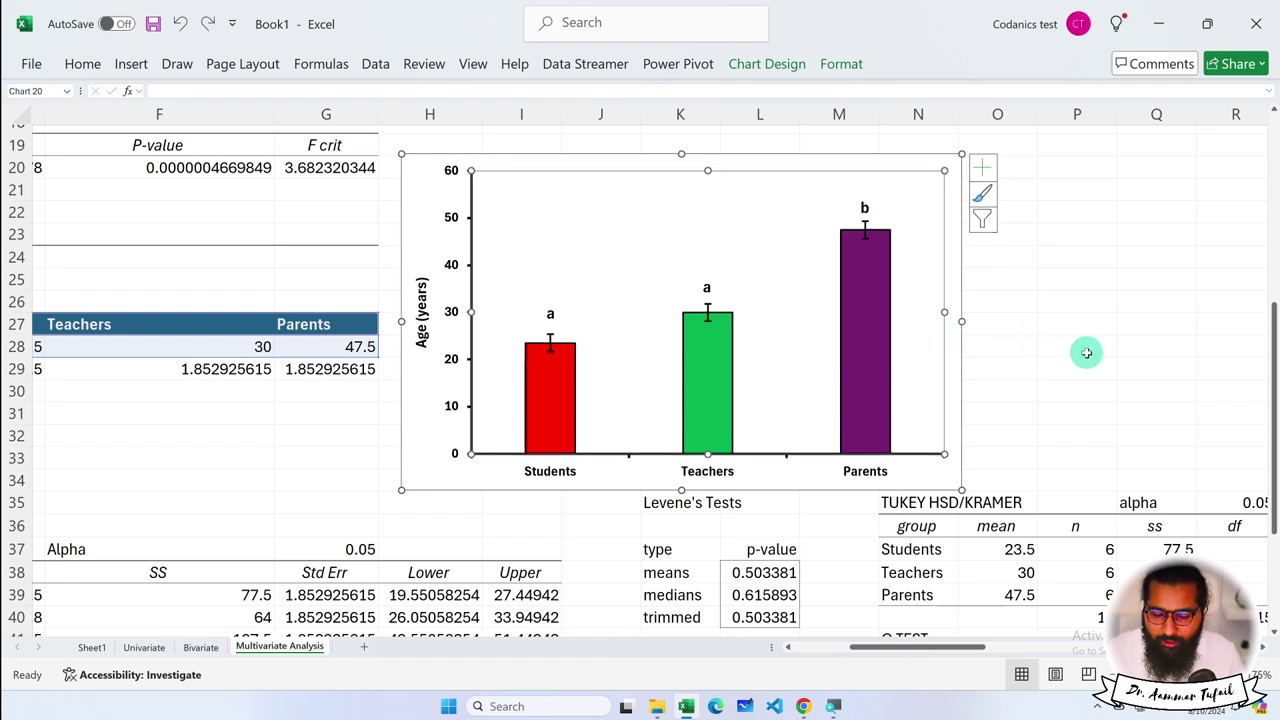
left_click(1077, 346)
left_click(942, 171)
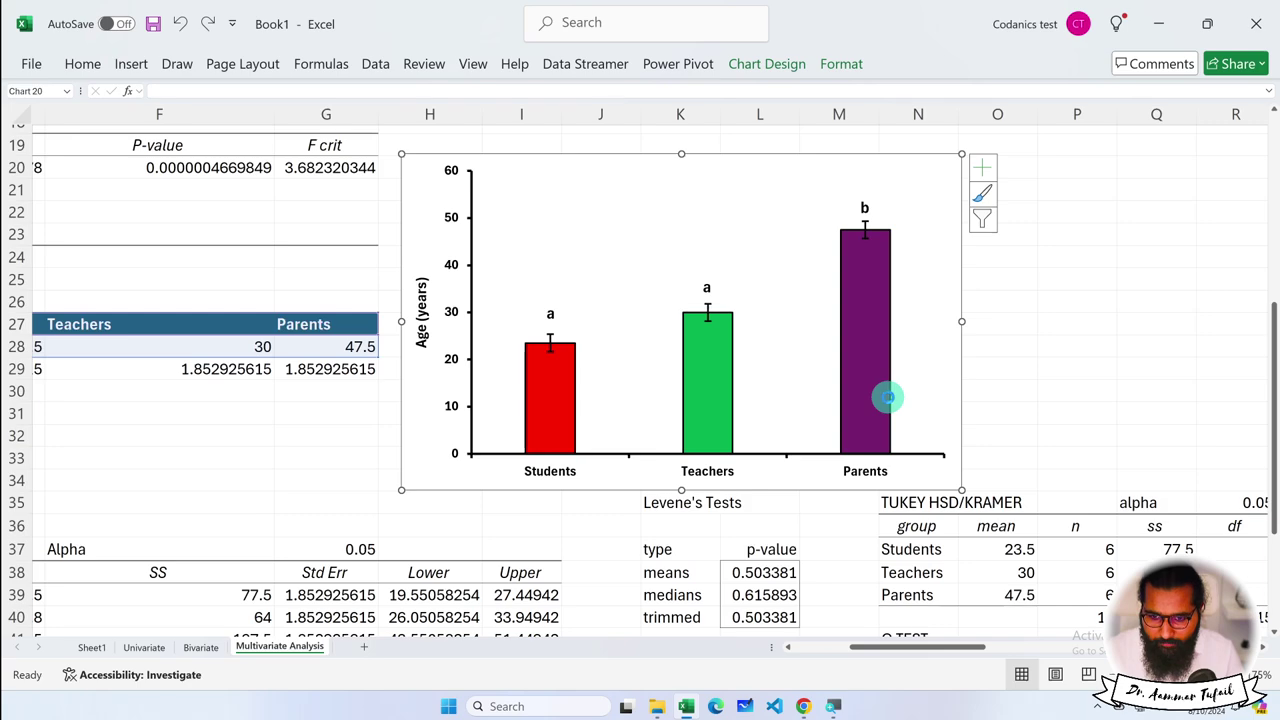
Paste a copy of the chart at AI25 and move it above the Pairwise t tests table
left_click(1043, 411)
scroll(1043, 415, "right", 5)
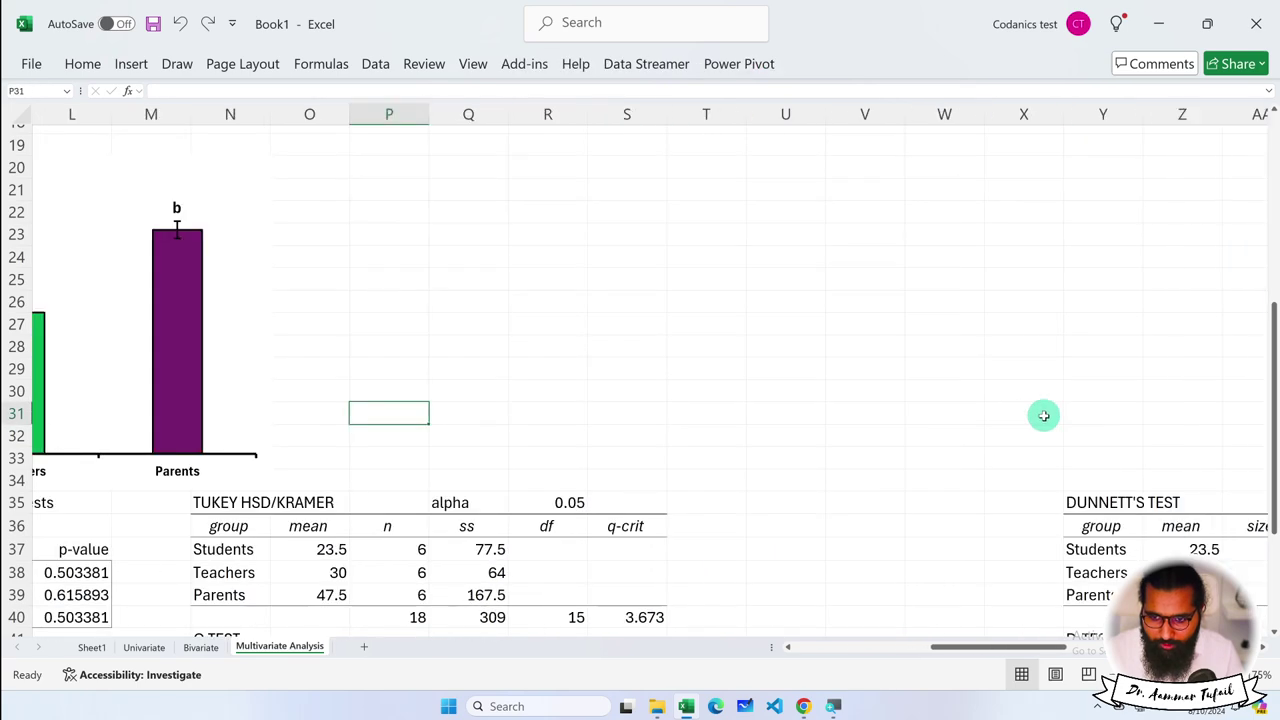
scroll(1043, 415, "right", 2)
scroll(1043, 415, "right", 3)
scroll(1042, 415, "right", 2)
scroll(1041, 415, "right", 5)
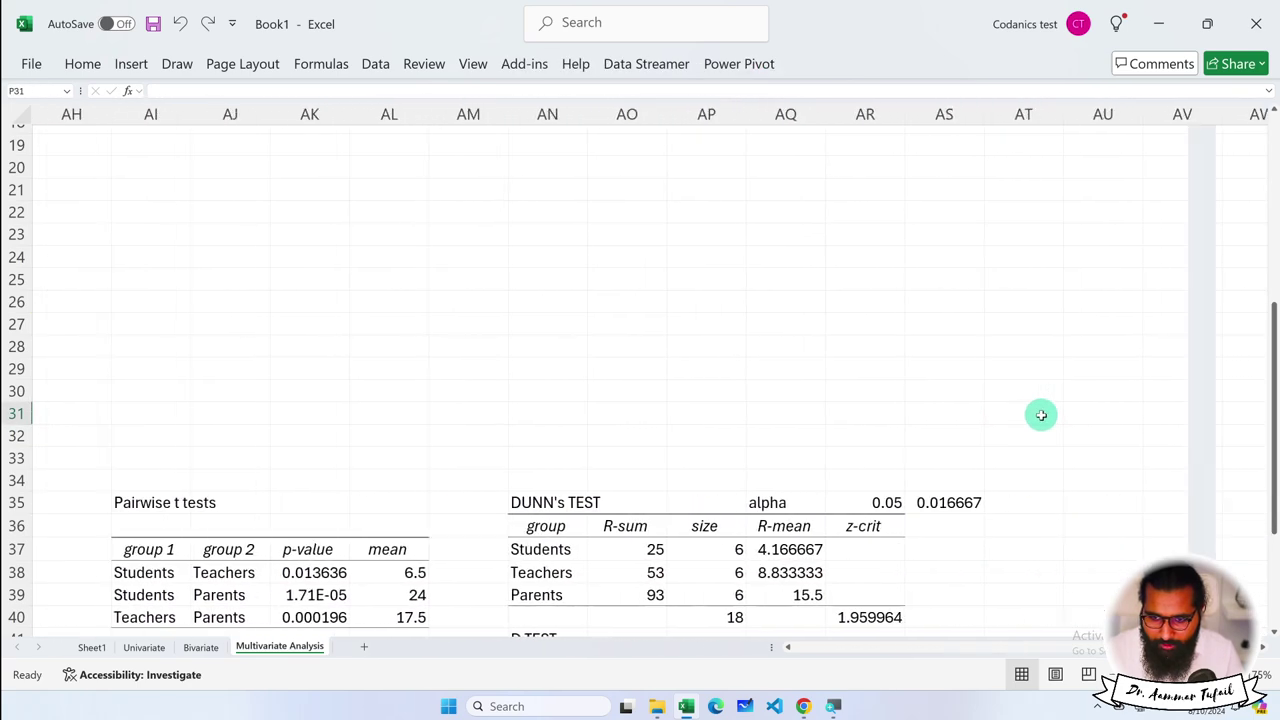
scroll(427, 417, "down", 1)
left_click(120, 208)
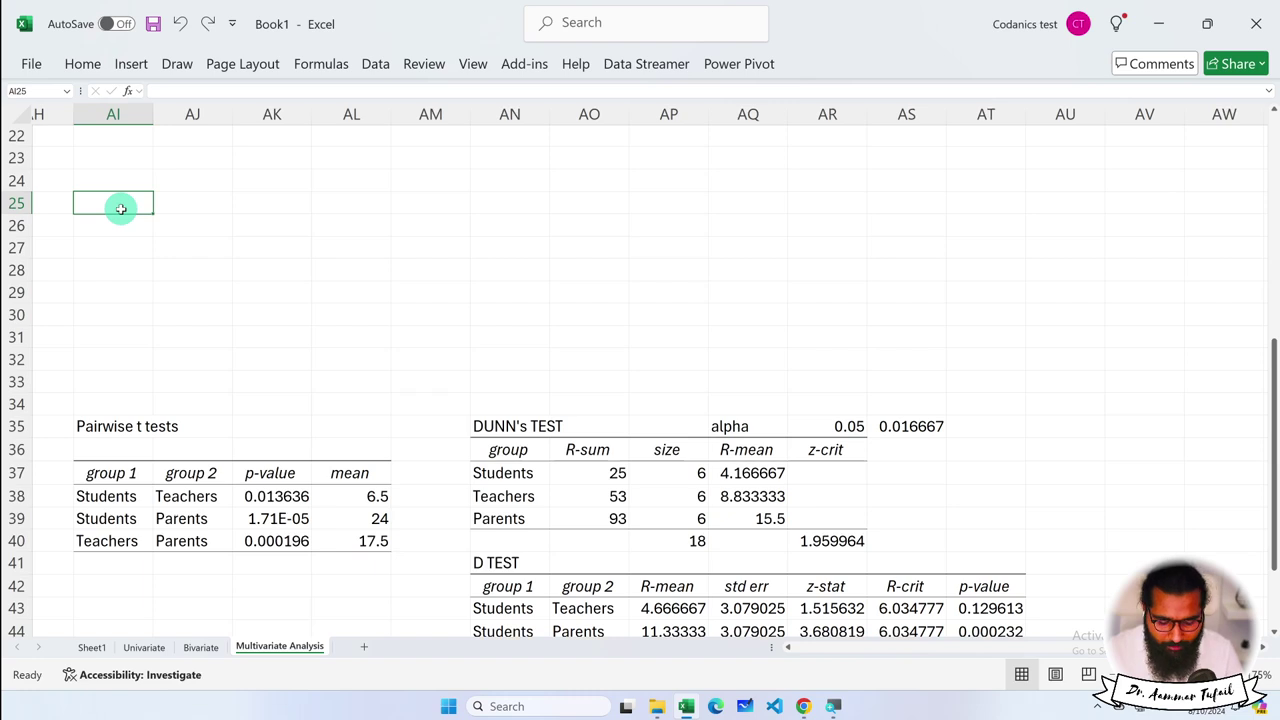
key("ctrl+v")
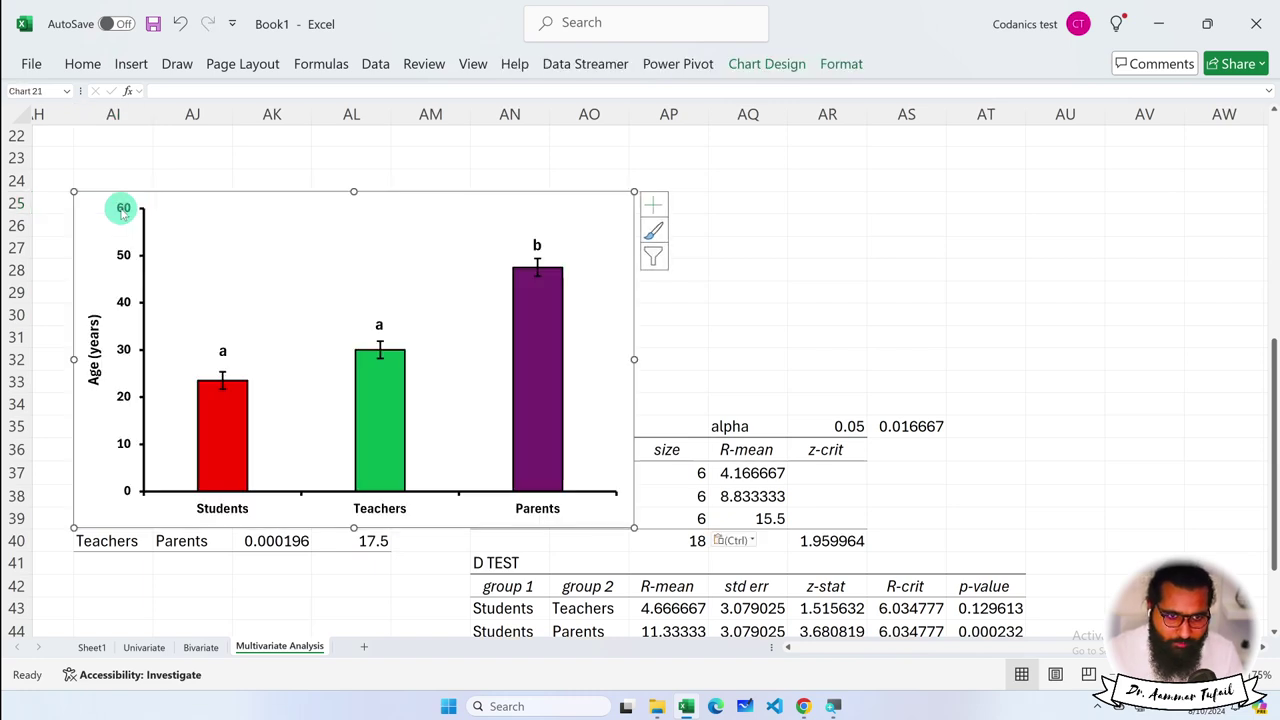
mouse_move(114, 206)
left_mouse_down()
mouse_move(194, 98)
mouse_move(189, 143)
left_mouse_up()
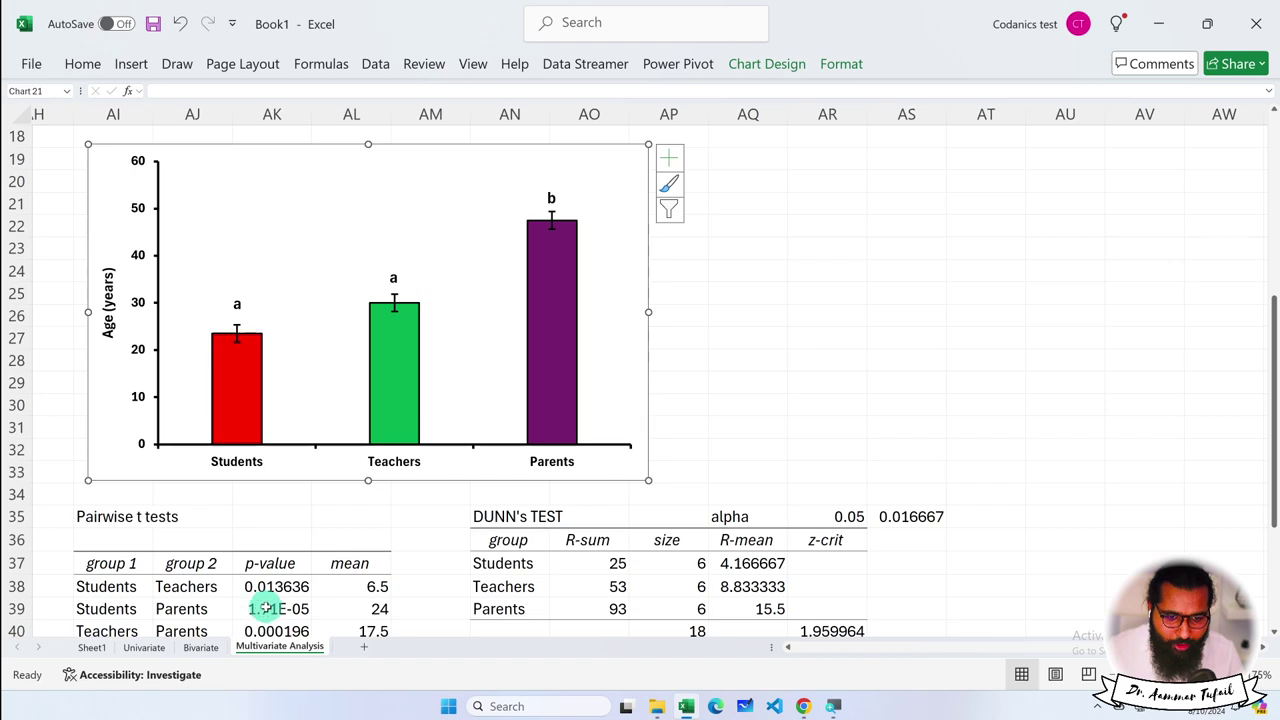
Relabel the copied chart's Teachers bar 'b' and Parents bar 'c'
left_click(393, 276)
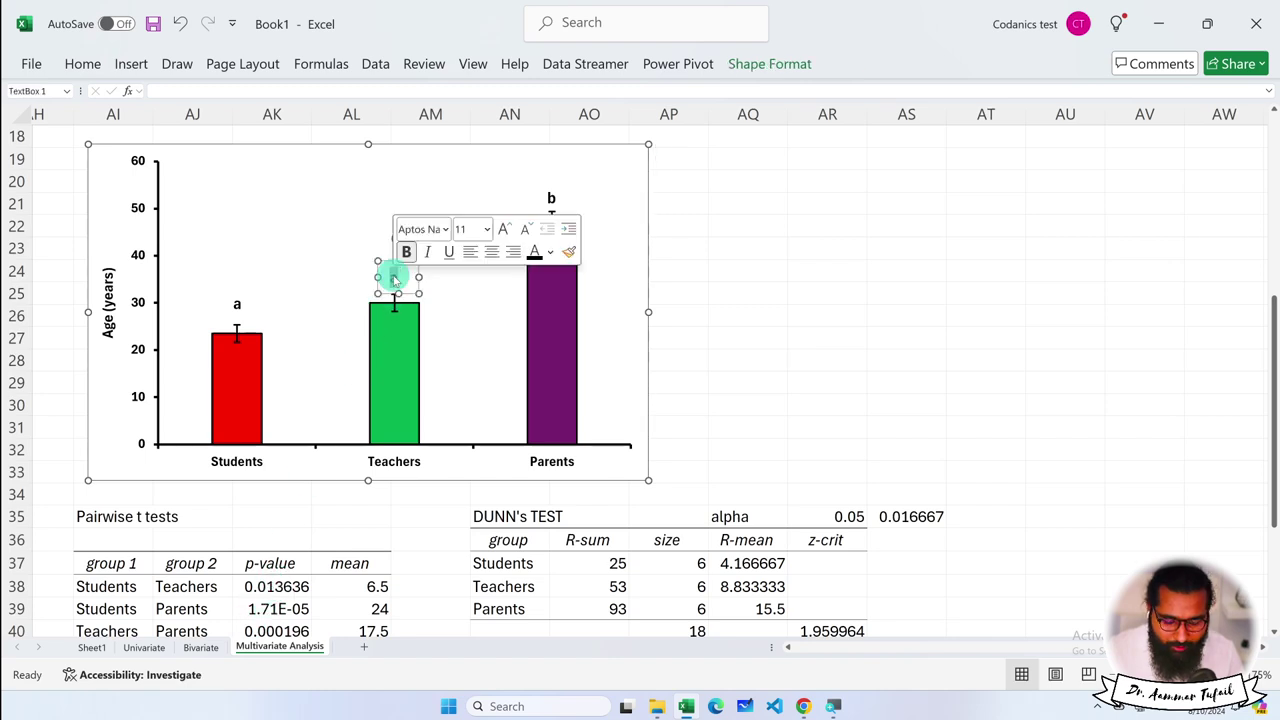
type("b")
left_click(553, 196)
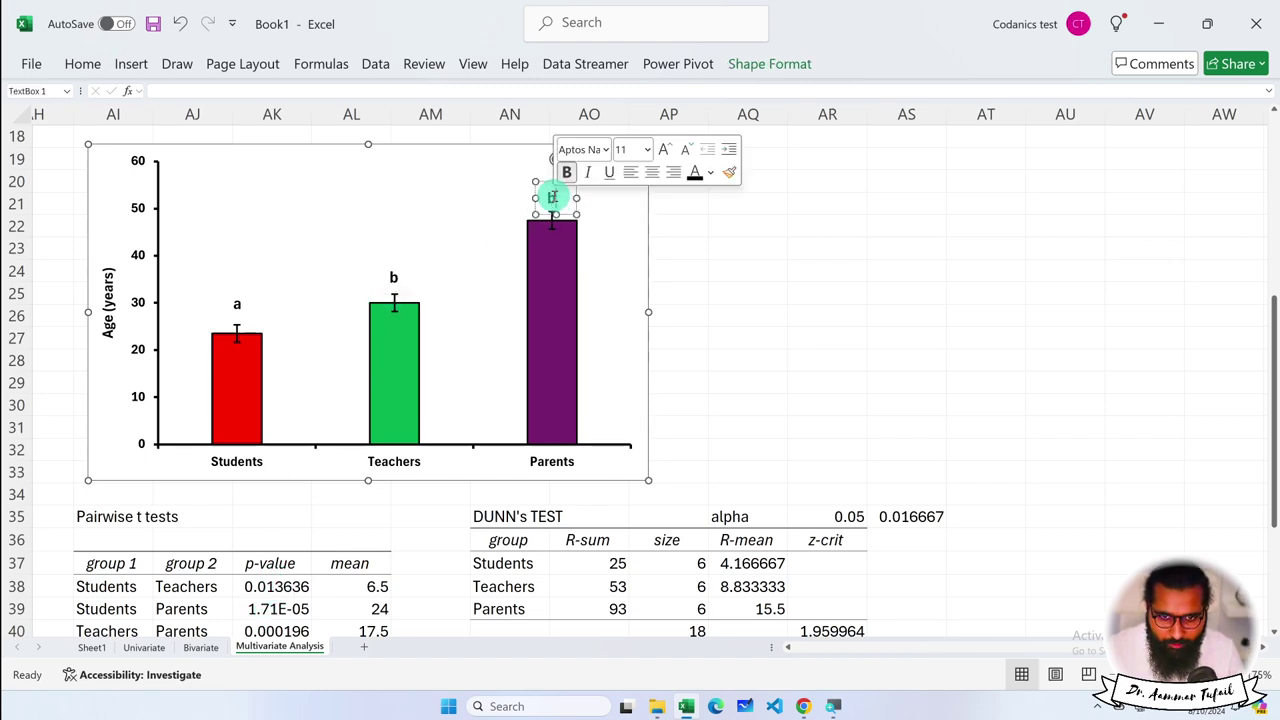
left_click(547, 198)
type("c")
left_click(836, 253)
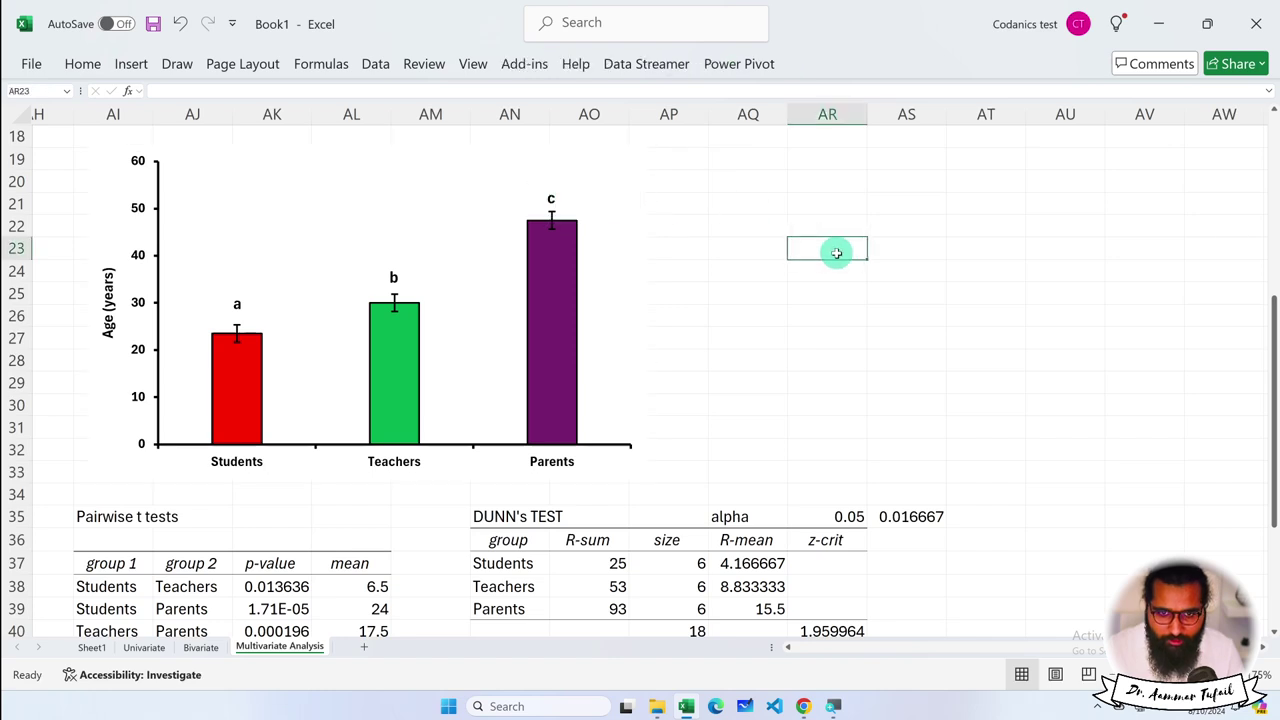
Check which groups each of the three pairwise comparison rows compares
scroll(847, 316, "down", 1)
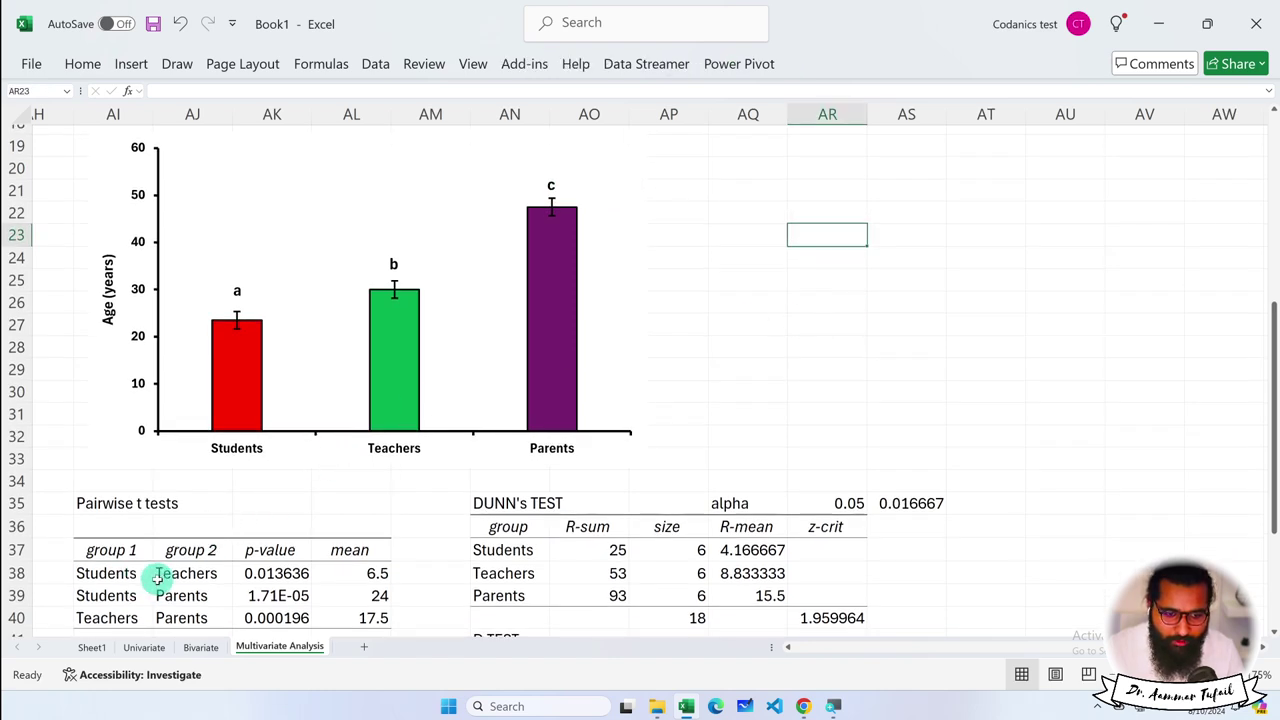
left_click(118, 575)
left_click(180, 574)
left_click(129, 597)
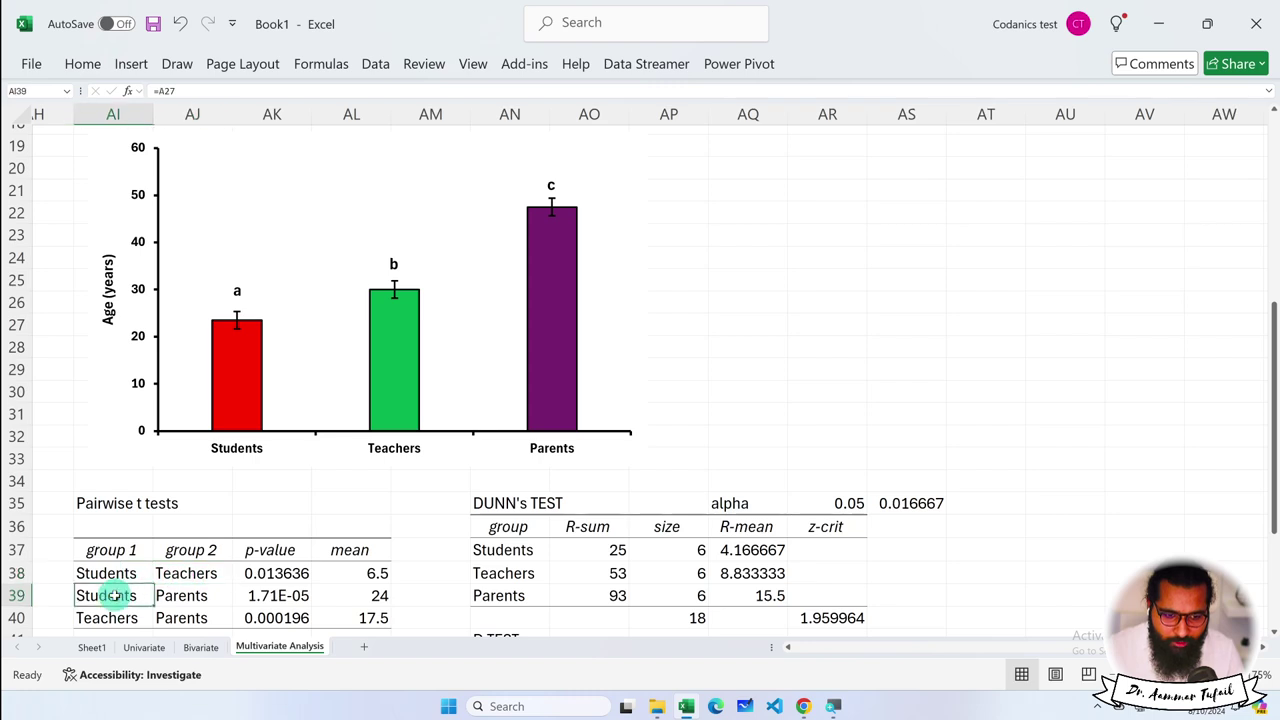
left_click(203, 597)
left_click(95, 618)
left_click(205, 618)
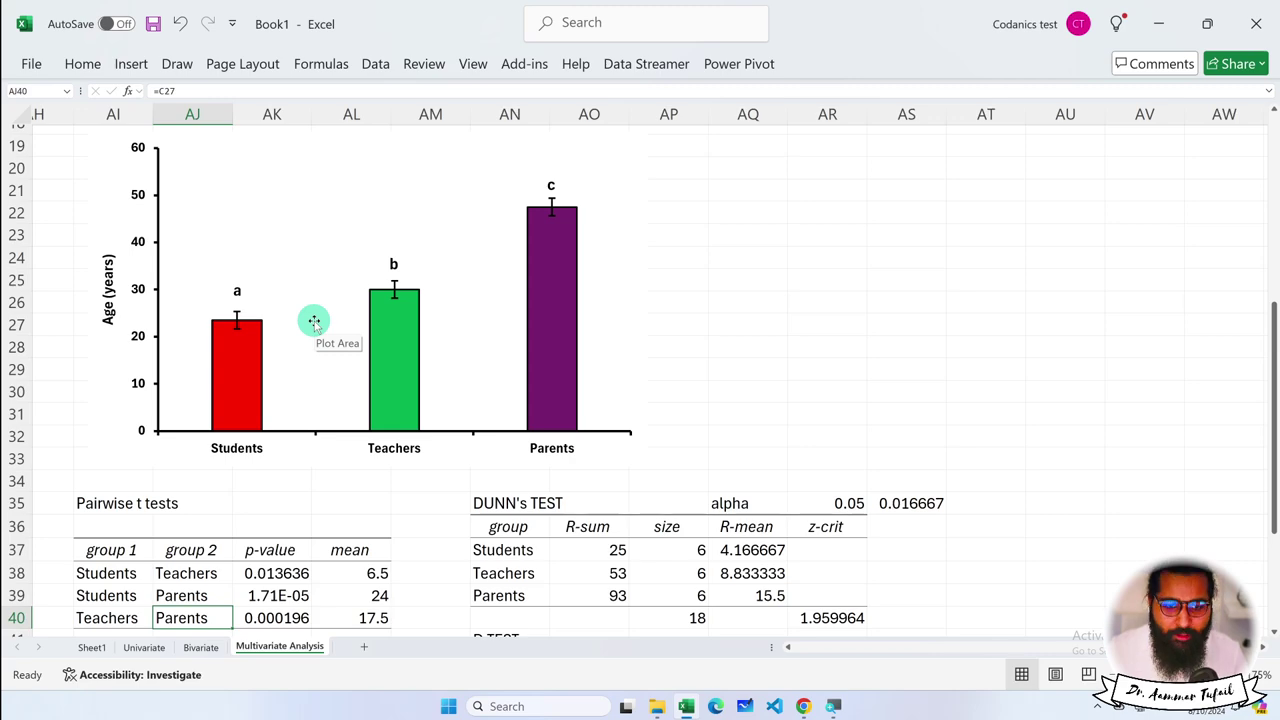
scroll(380, 443, "left", 10)
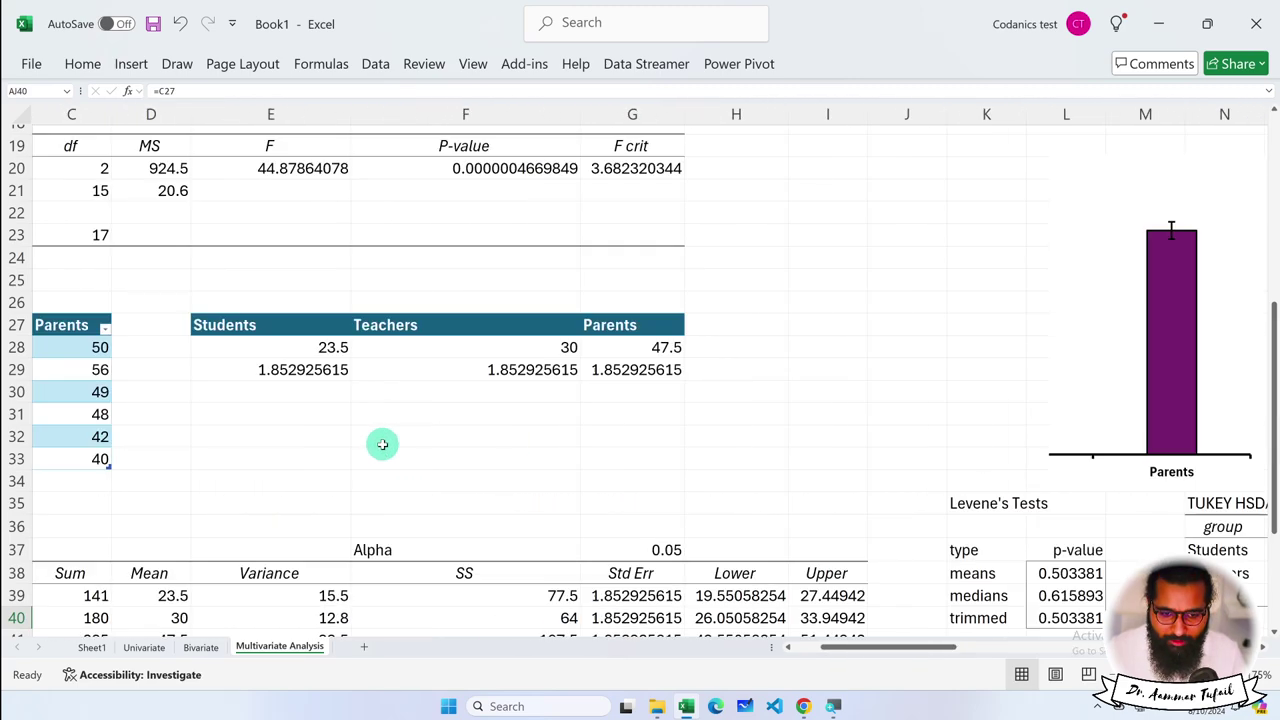
scroll(382, 444, "right", 8)
scroll(986, 634, "left", 3)
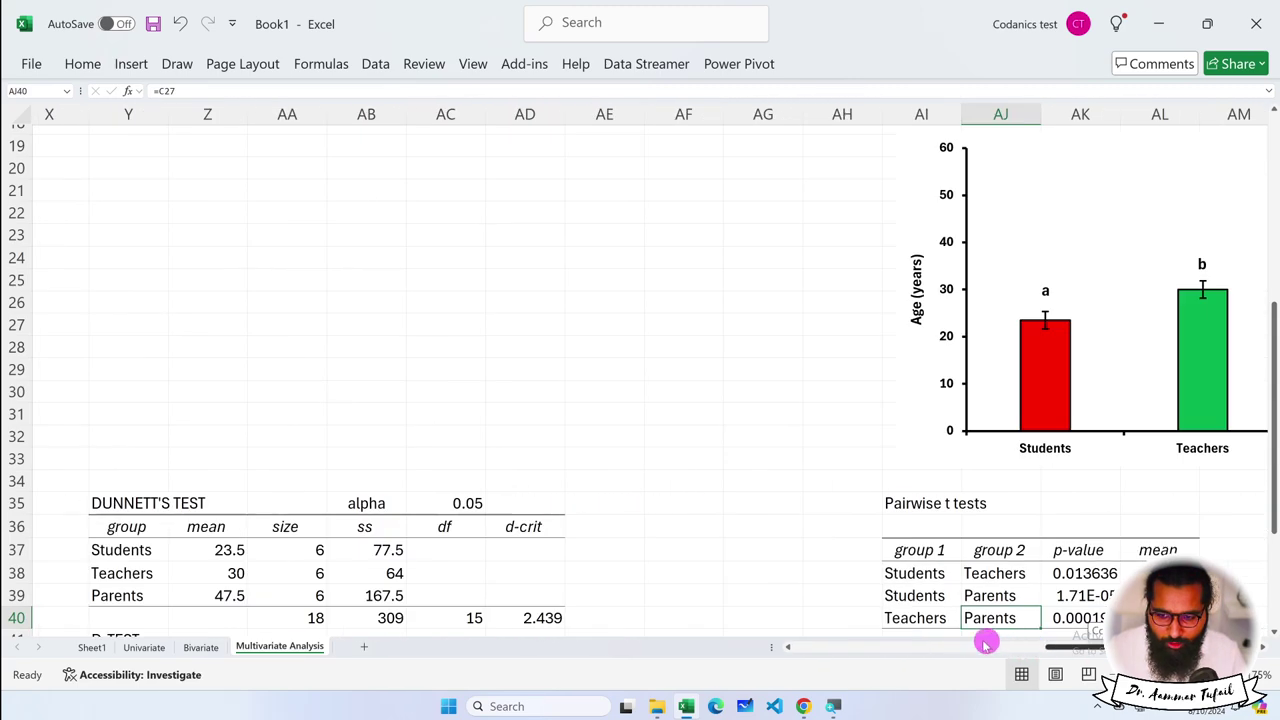
scroll(943, 623, "left", 6)
scroll(834, 634, "left", 2)
scroll(690, 620, "left", 2)
scroll(520, 529, "down", 2)
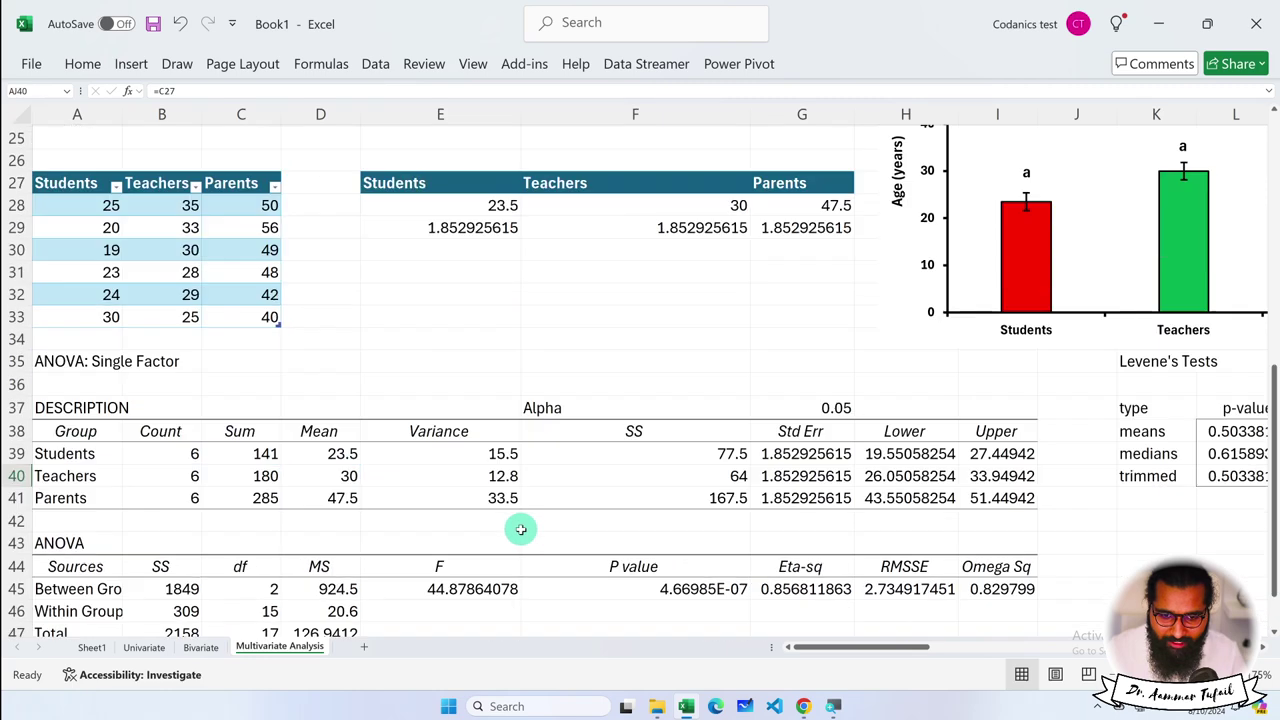
Add cell borders to the ANOVA table starting at A43
left_click(60, 540)
scroll(265, 531, "down", 1)
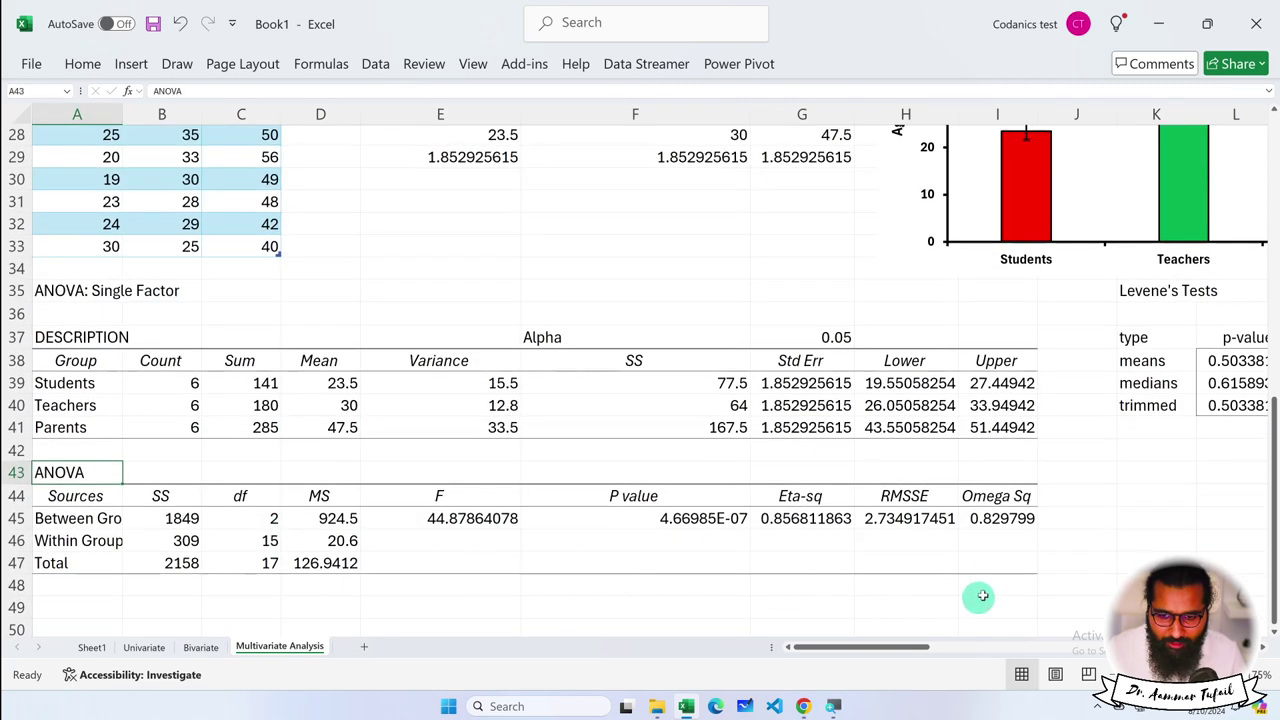
left_click(1005, 562, "shift")
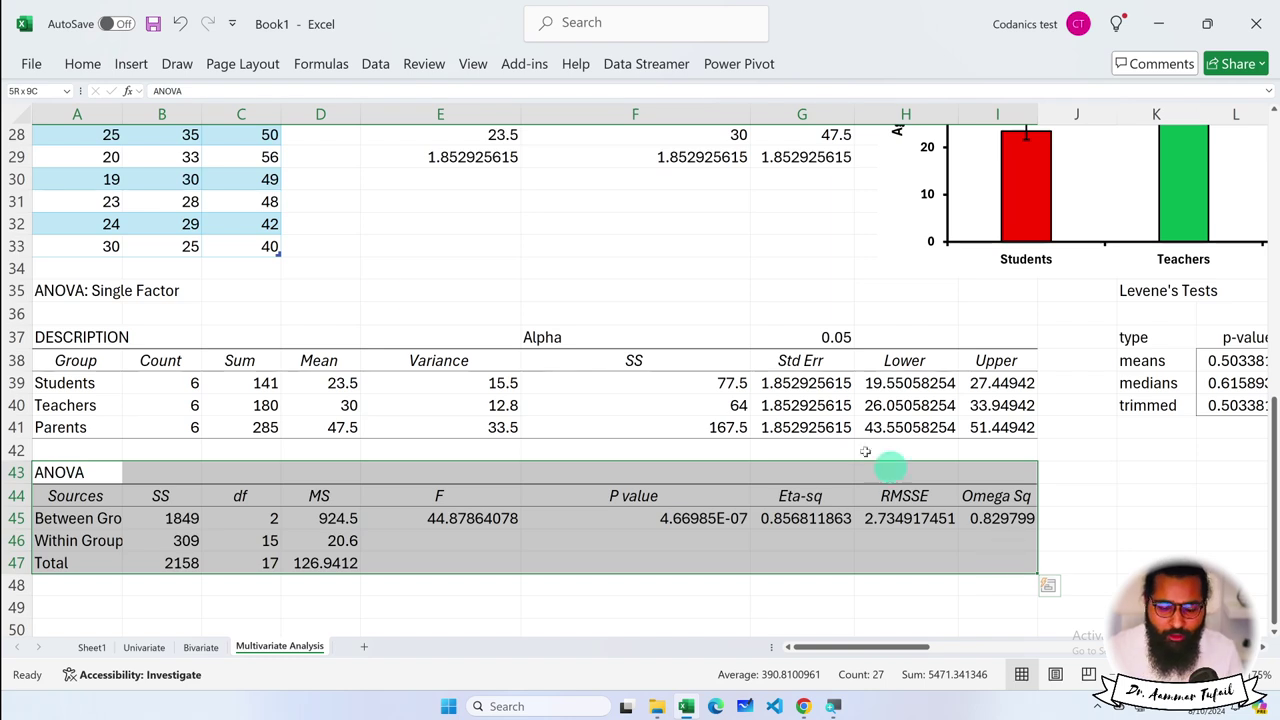
left_click(76, 66)
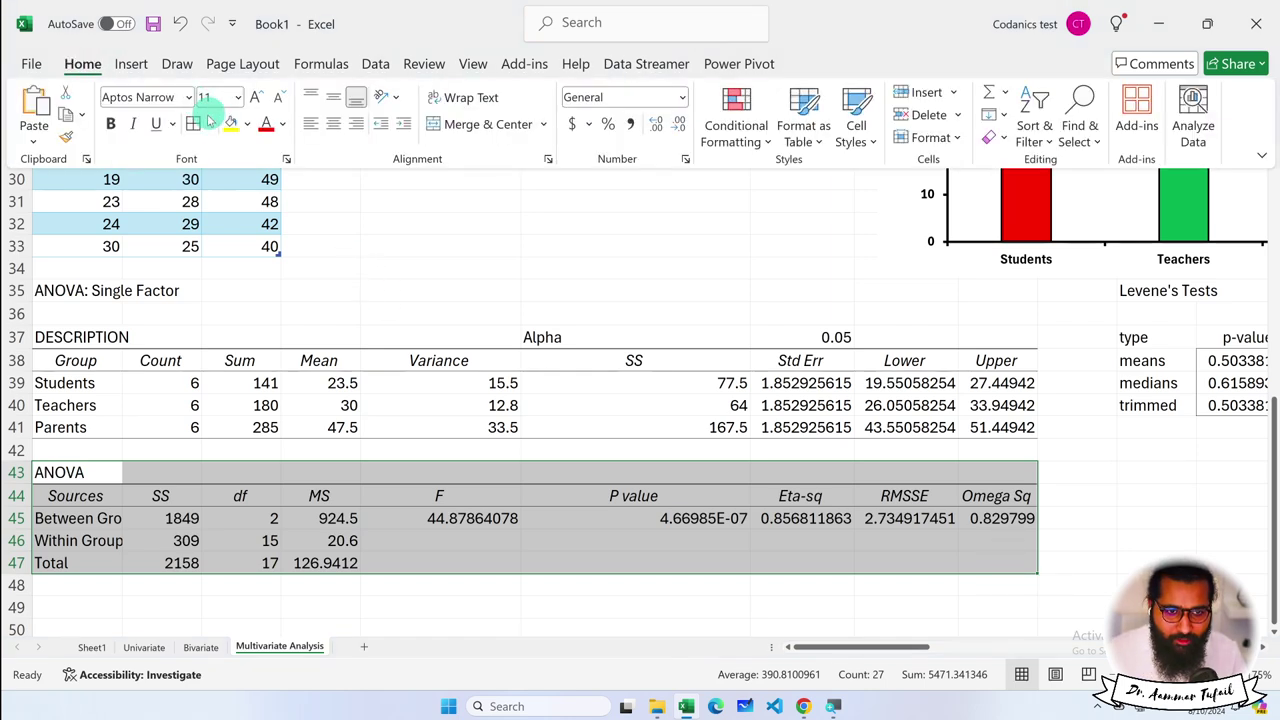
left_click(193, 124)
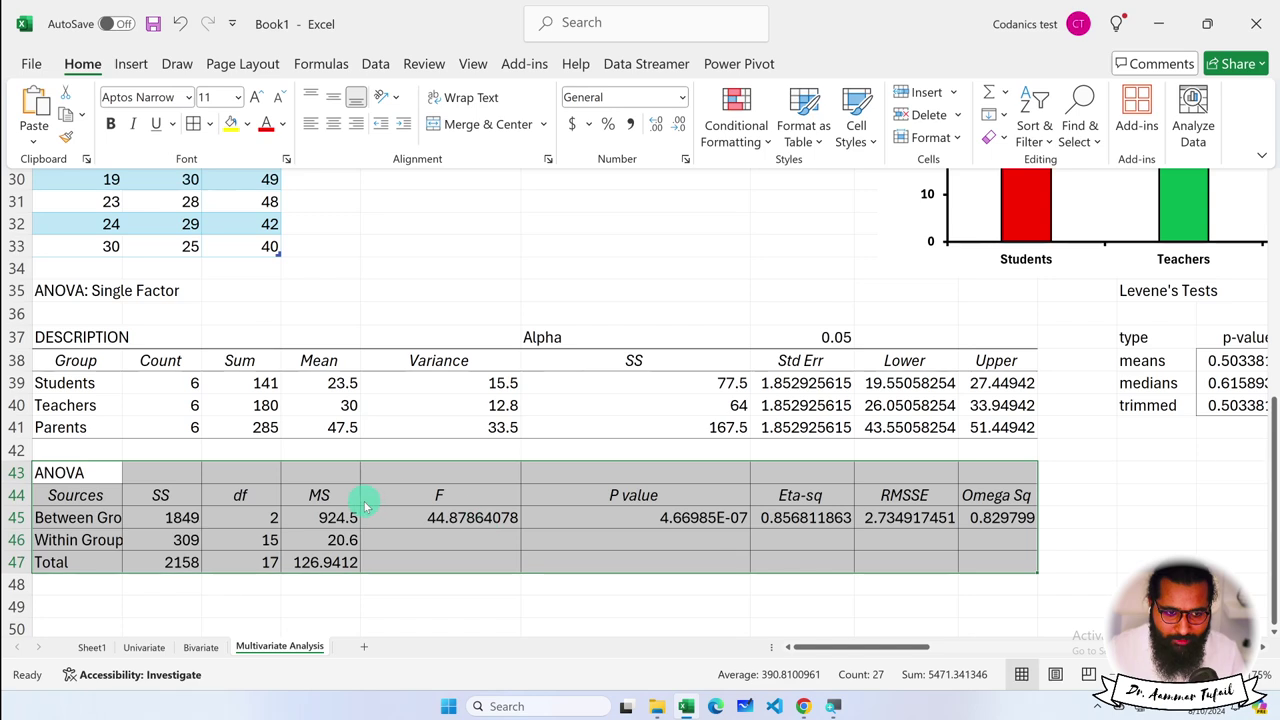
left_click(95, 337)
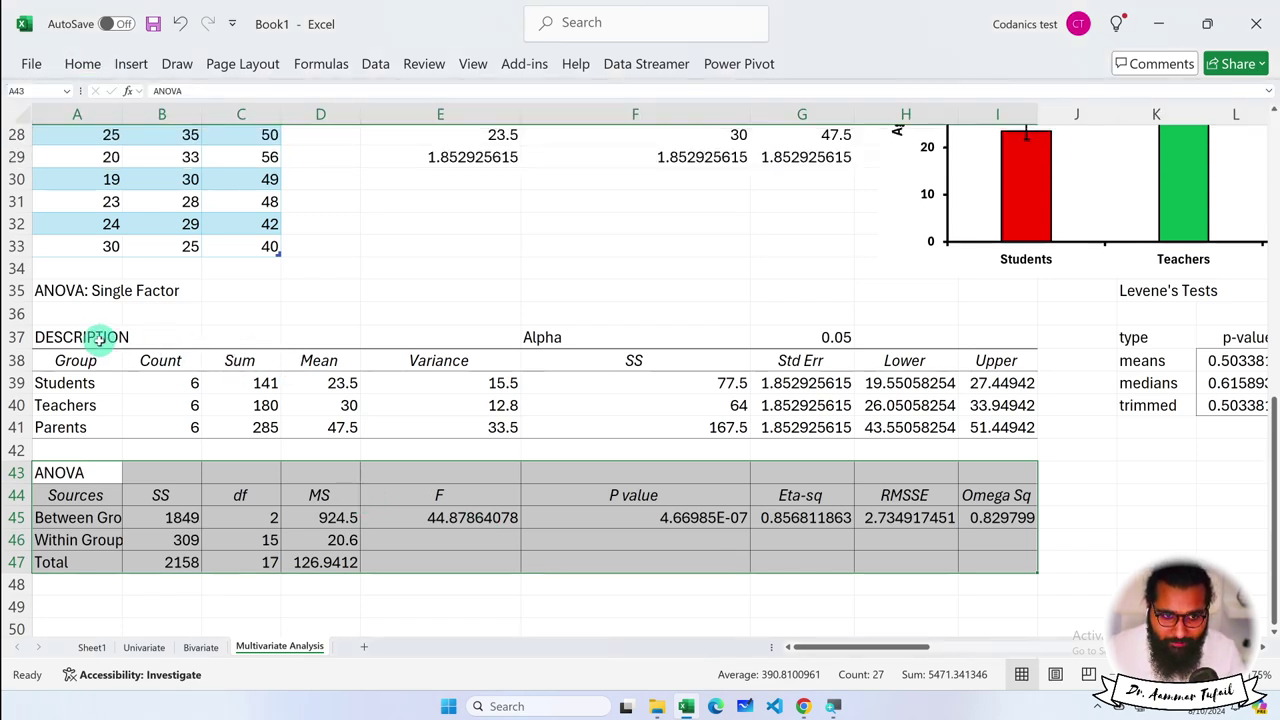
Shade DESCRIPTION (A37:I41) light grey and ANOVA (A43:I47) grey, then select the Tukey/Q TEST block N35:W45
left_click(58, 337)
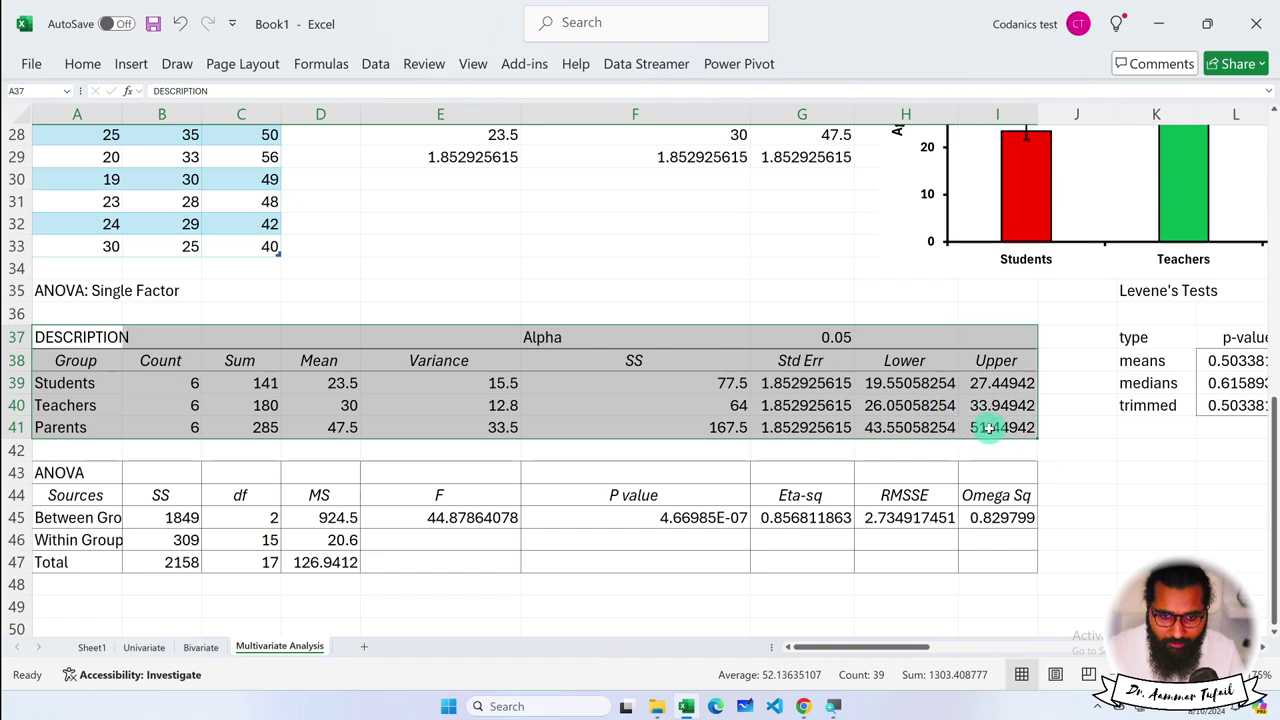
left_click_drag(58, 337, 990, 427)
left_click(83, 63)
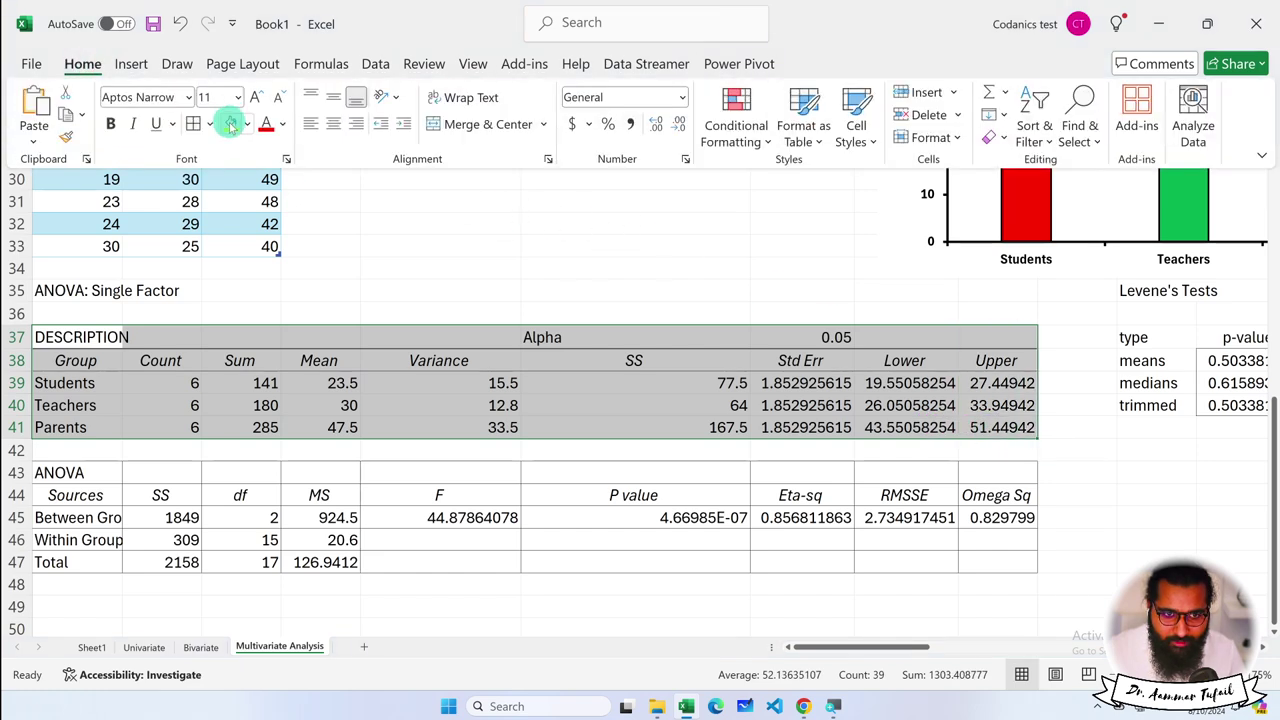
left_click(247, 123)
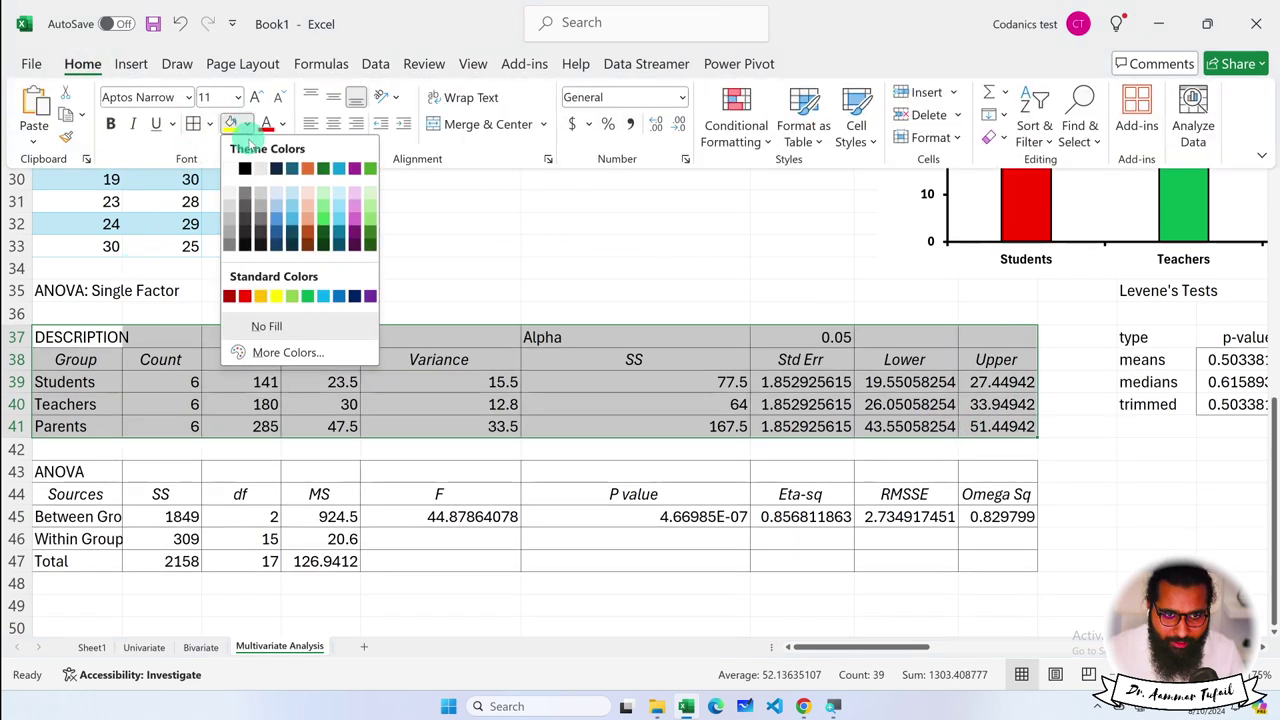
left_click(258, 172)
mouse_move(74, 471)
left_mouse_down()
mouse_move(226, 497)
mouse_move(983, 561)
left_mouse_up()
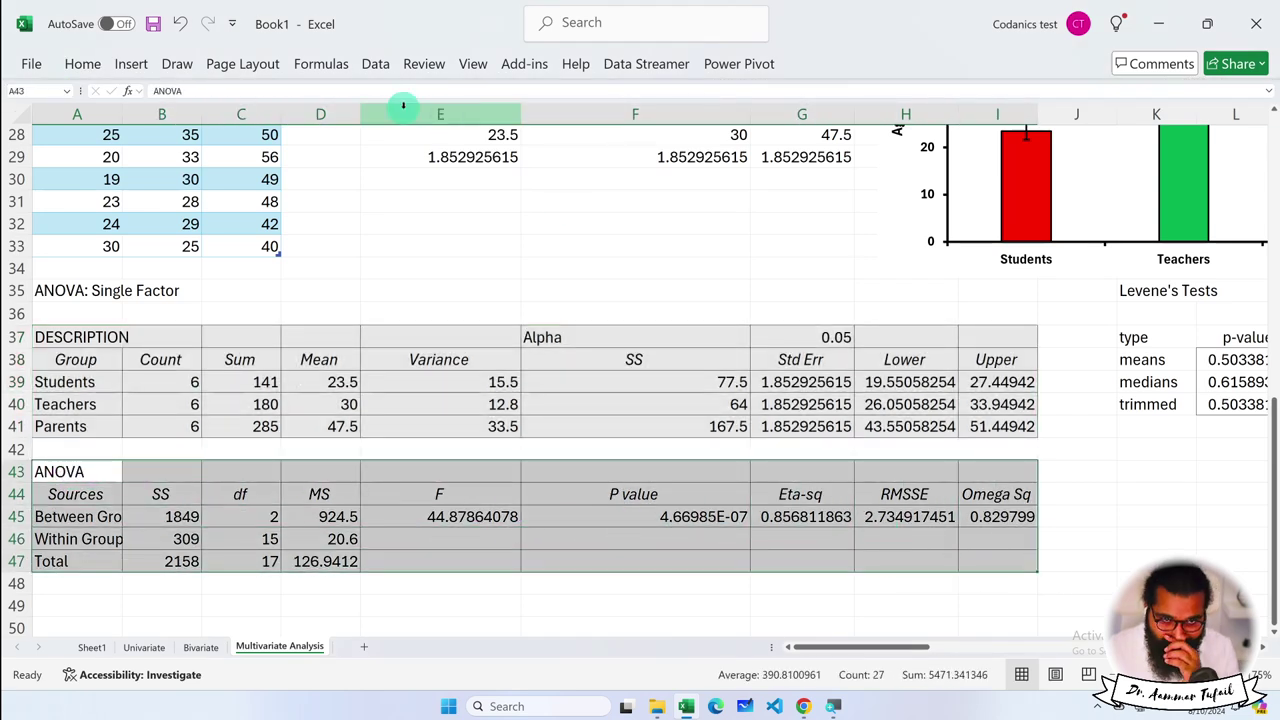
left_click(83, 64)
left_click(231, 123)
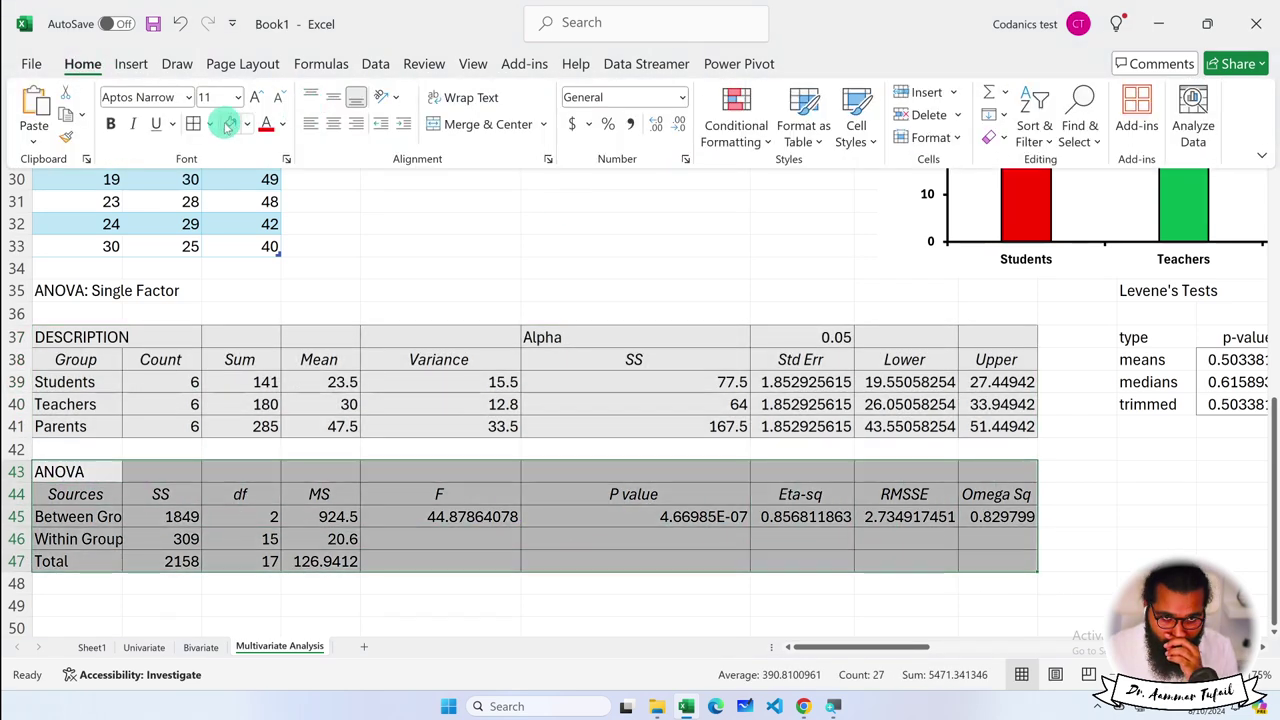
left_click_drag(835, 650, 940, 647)
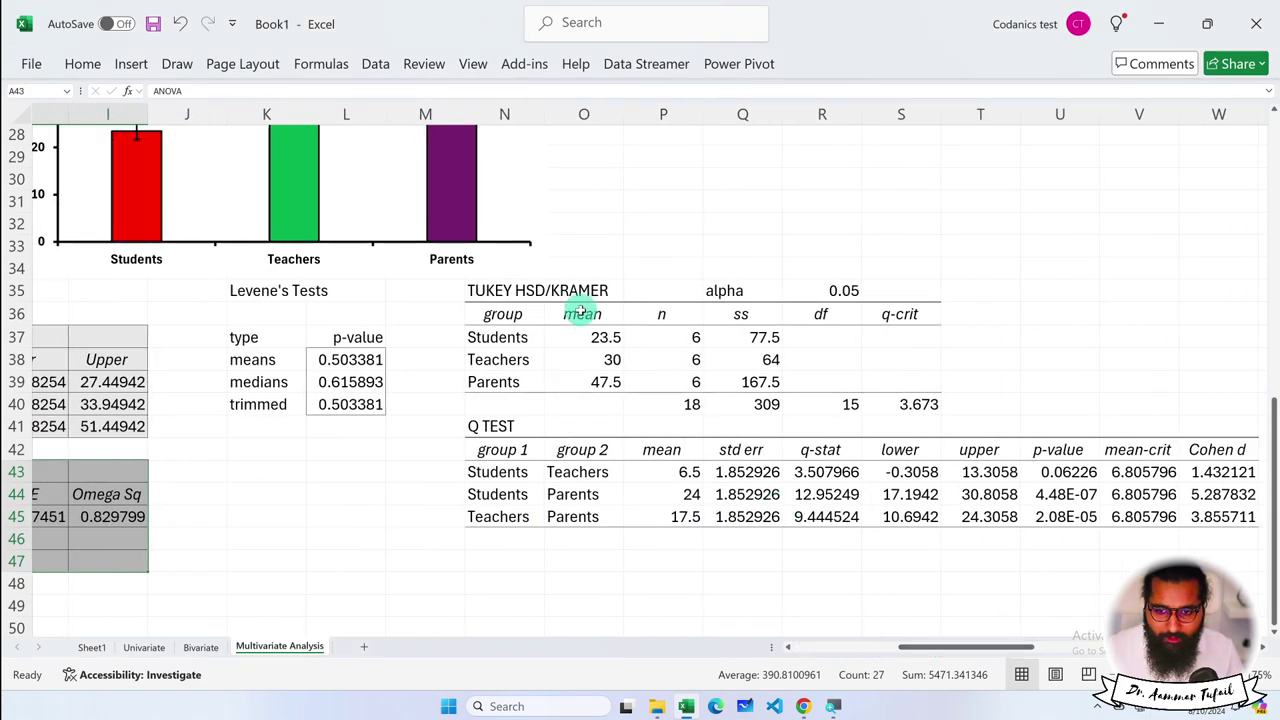
mouse_move(497, 290)
left_mouse_down()
mouse_move(1055, 497)
mouse_move(1049, 513)
left_mouse_up()
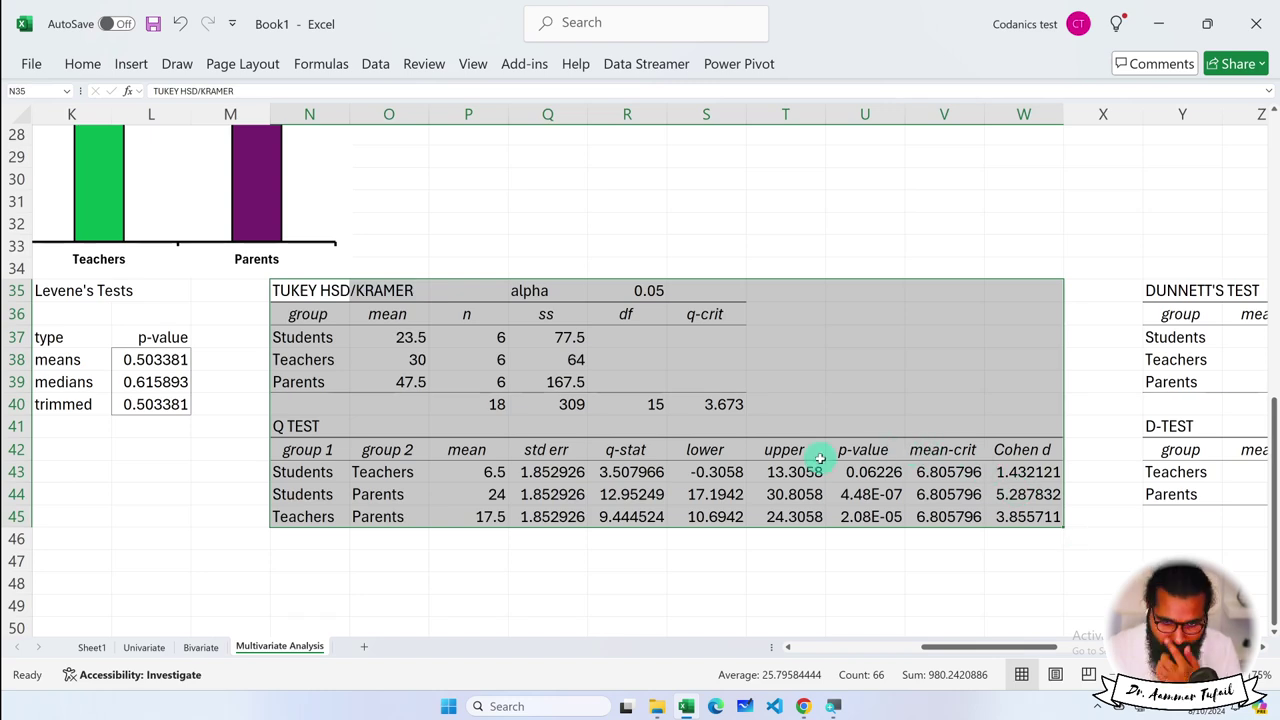
Fill the selected TUKEY HSD/KRAMER and Q TEST tables grey and put borders on every cell
left_click(84, 63)
left_click(231, 124)
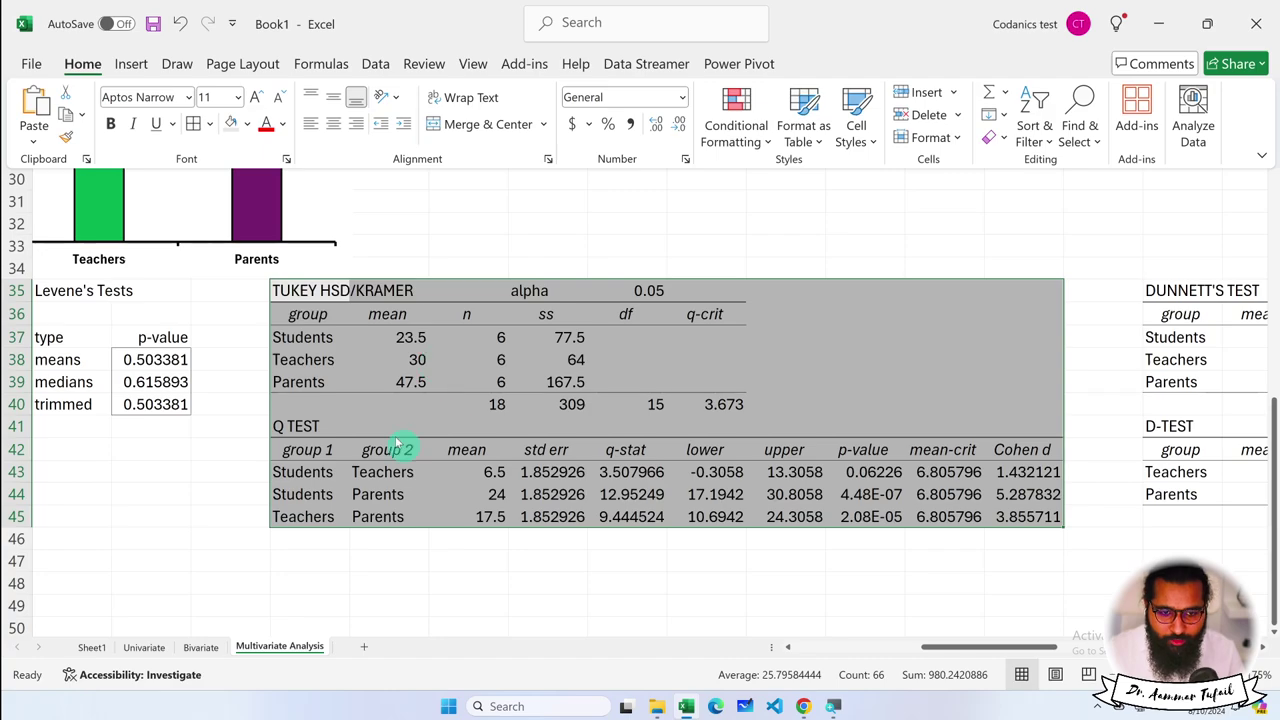
left_click(193, 124)
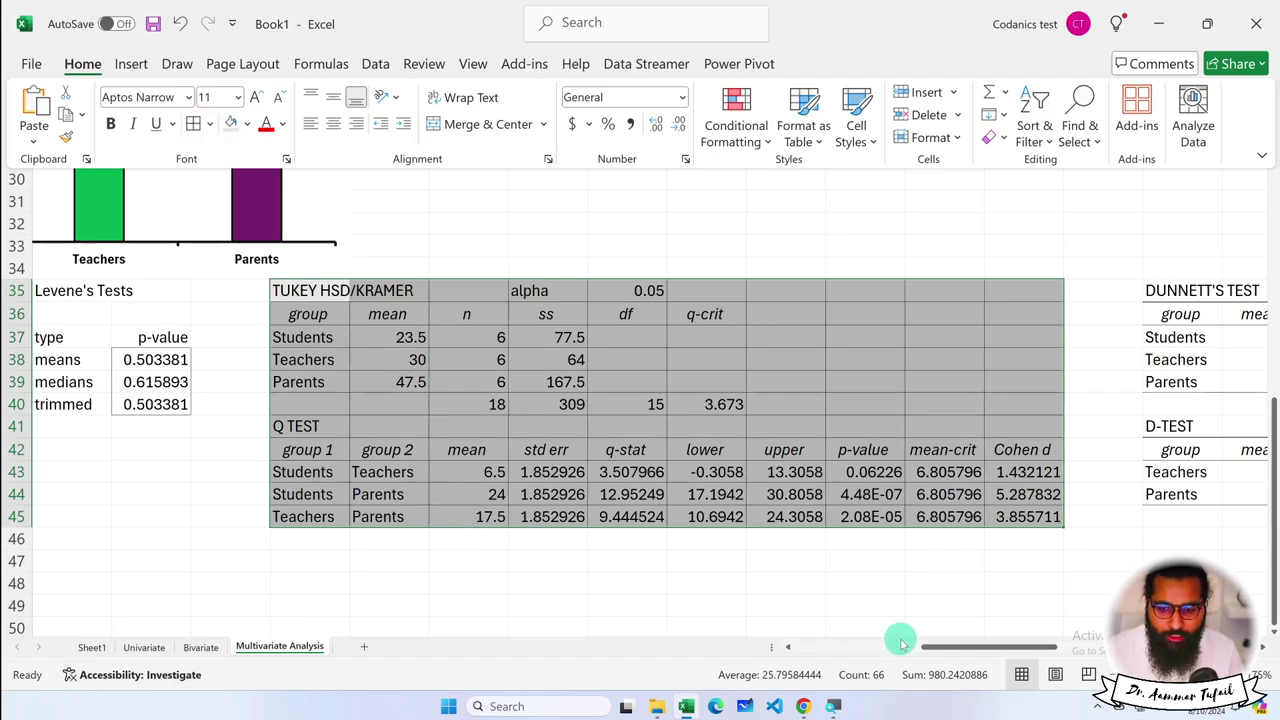
left_click_drag(925, 646, 1070, 652)
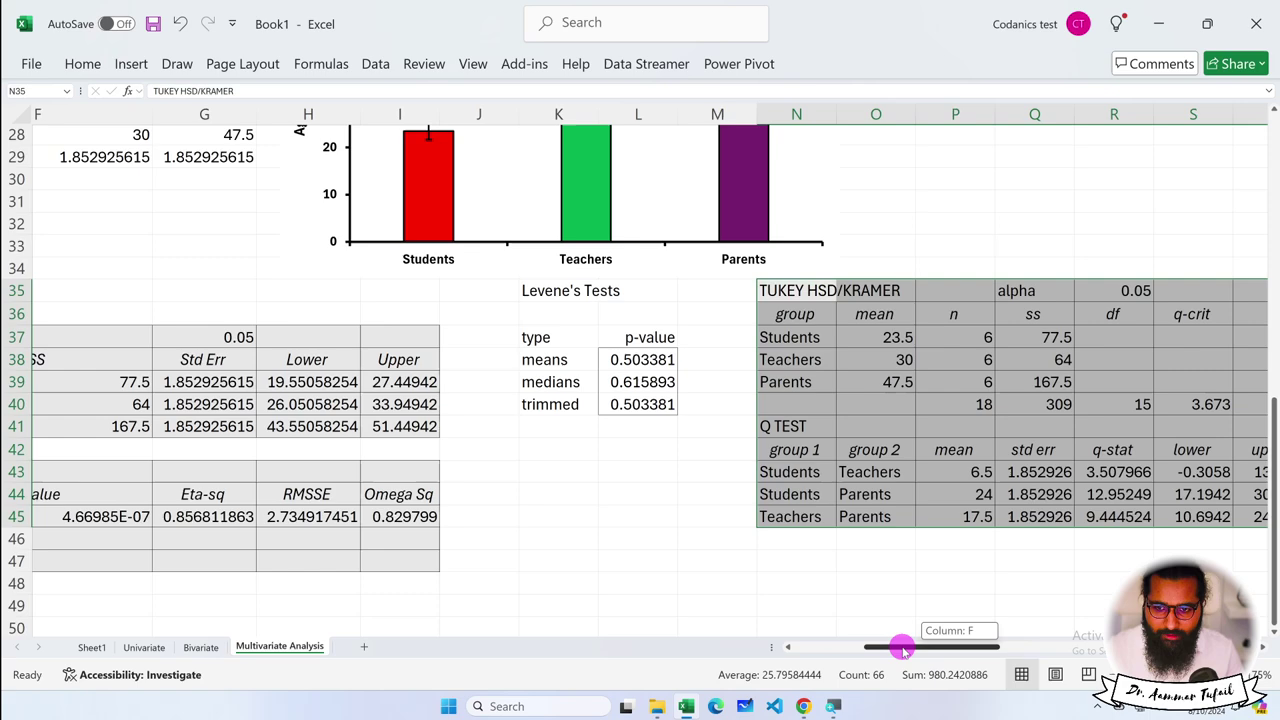
left_click_drag(1070, 652, 900, 650)
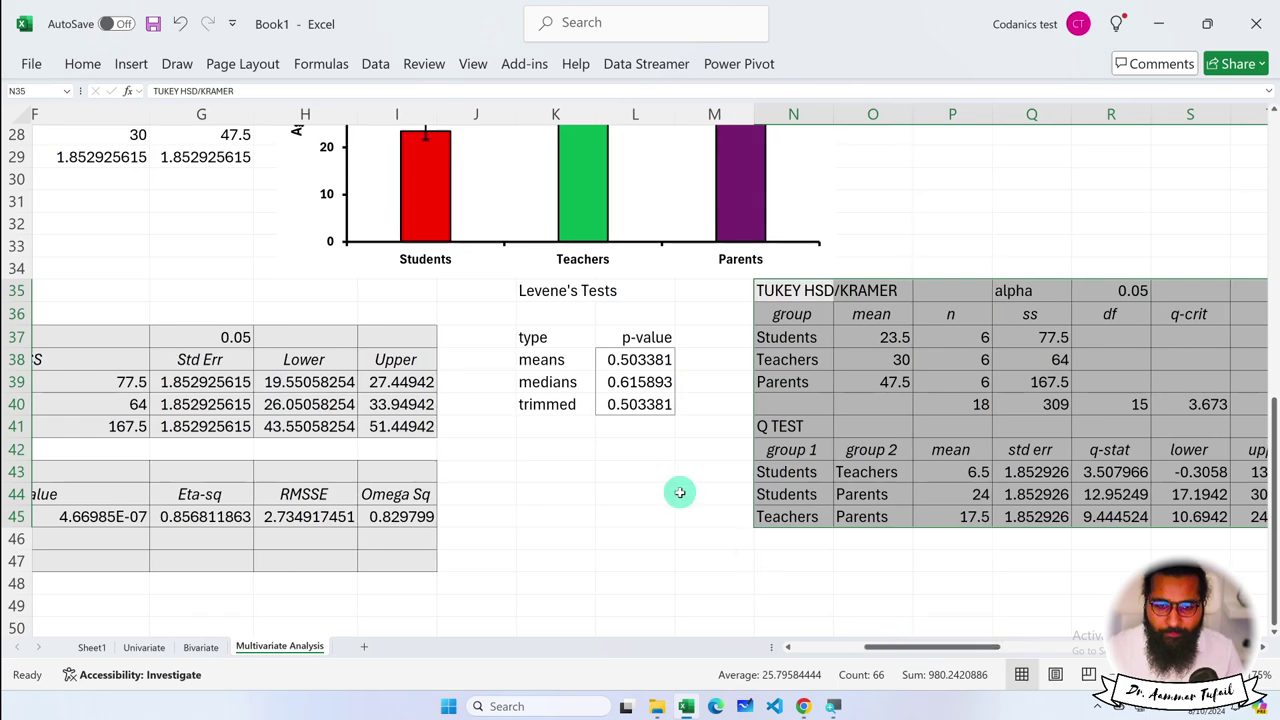
scroll(679, 492, "up", 4)
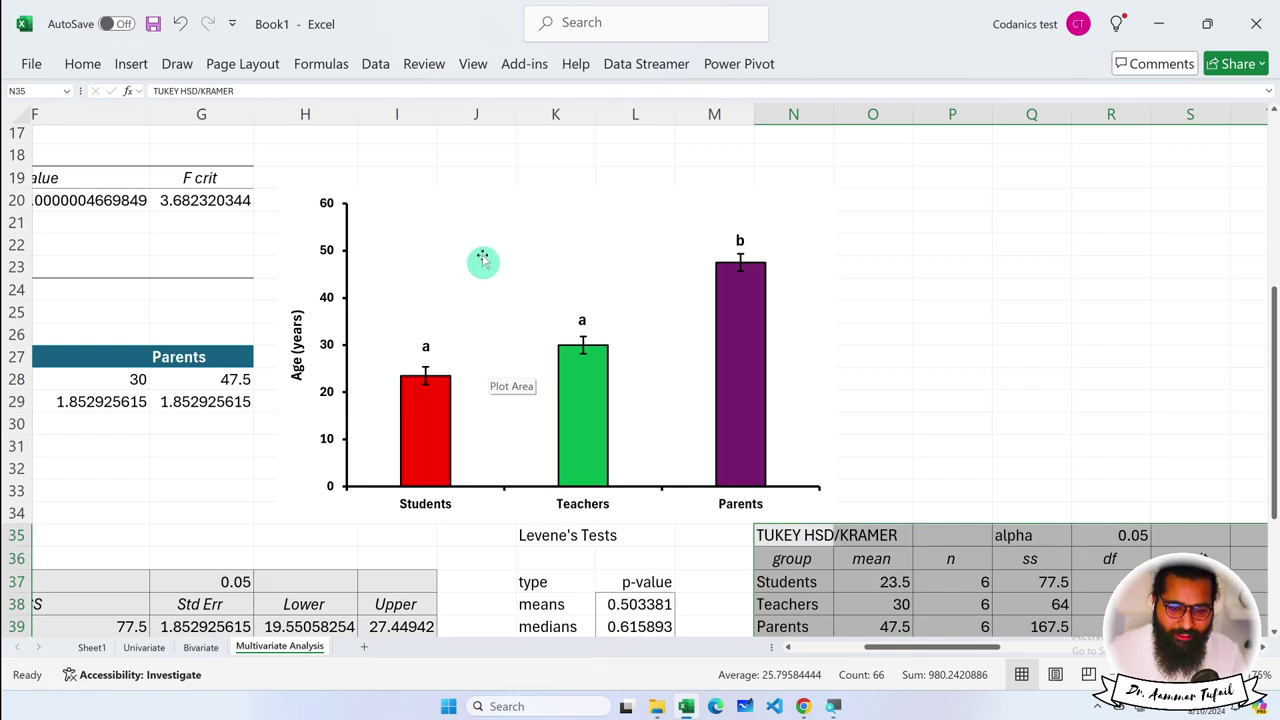
Deselect the chart and open the Real Statistics dropdown on the Add-ins tab
left_click(470, 218)
left_click(427, 193)
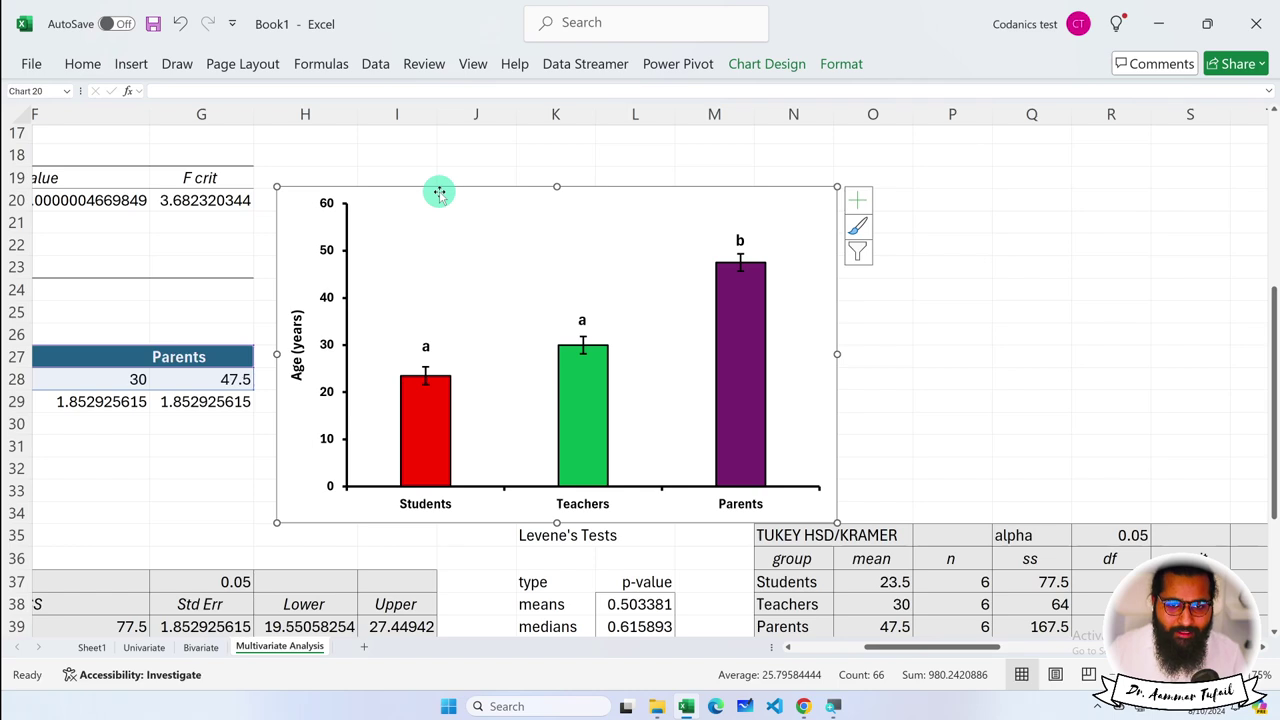
left_click(372, 64)
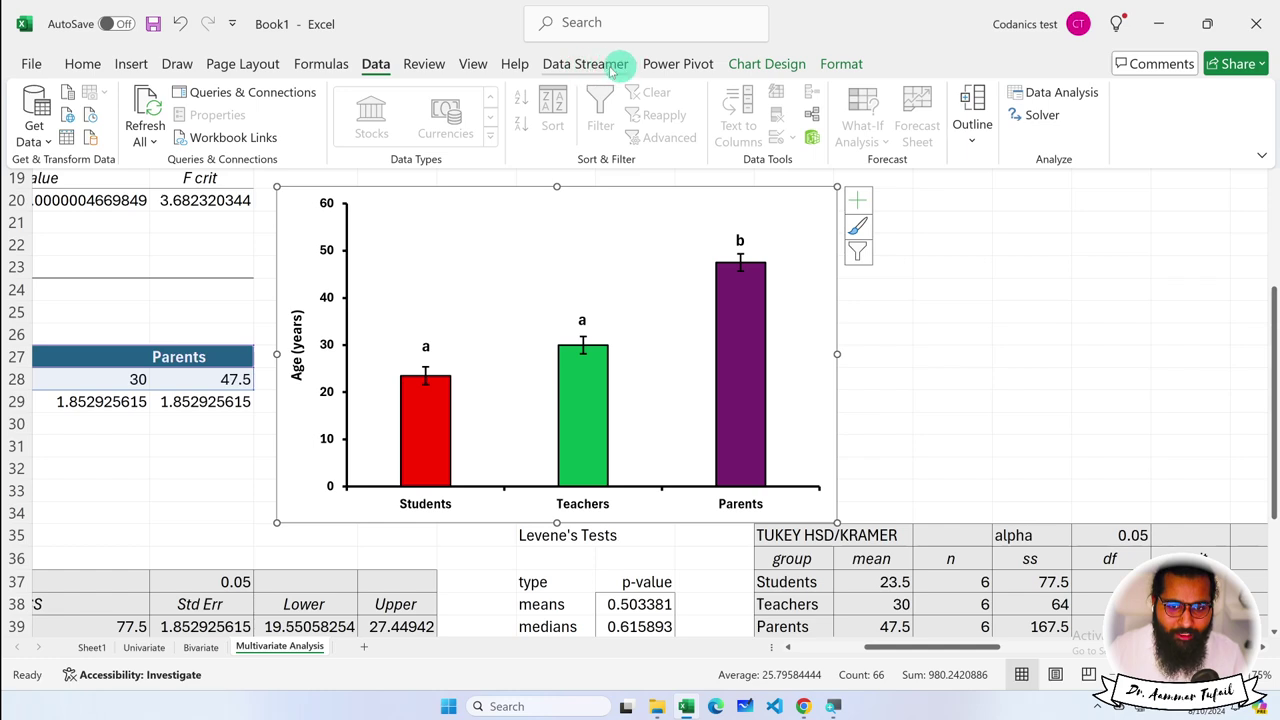
left_click(1043, 350)
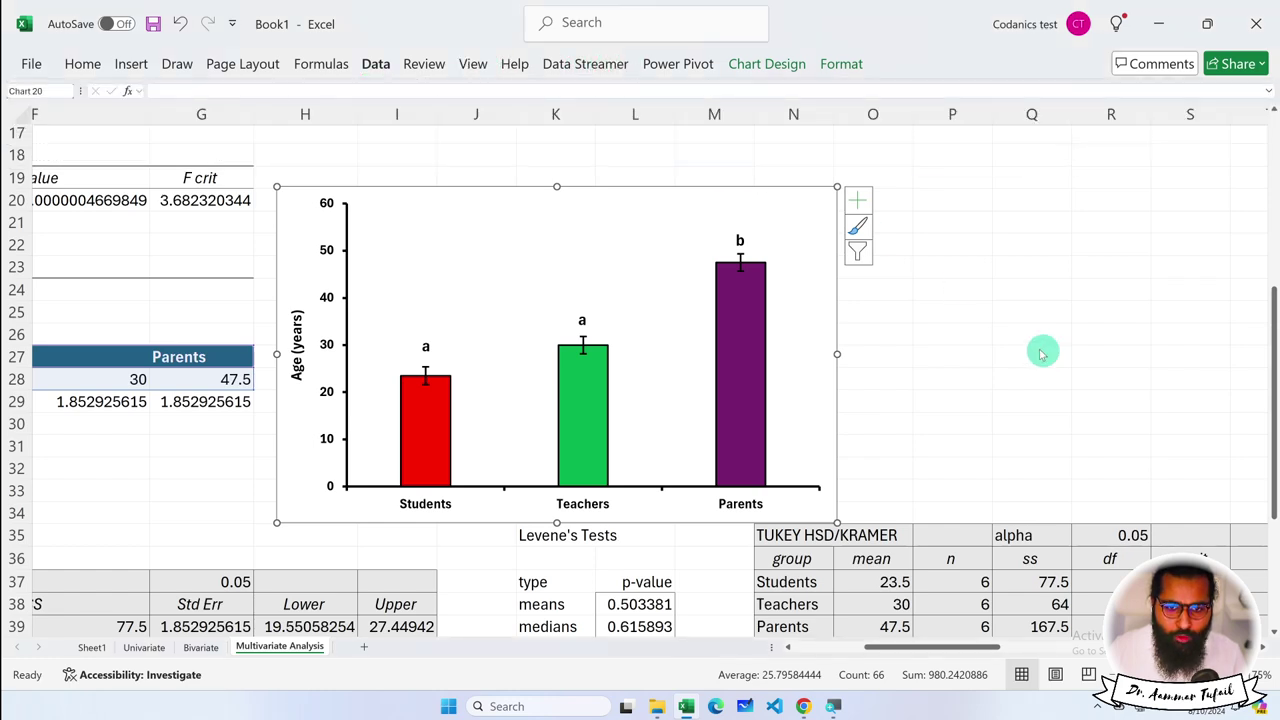
left_click(1078, 314)
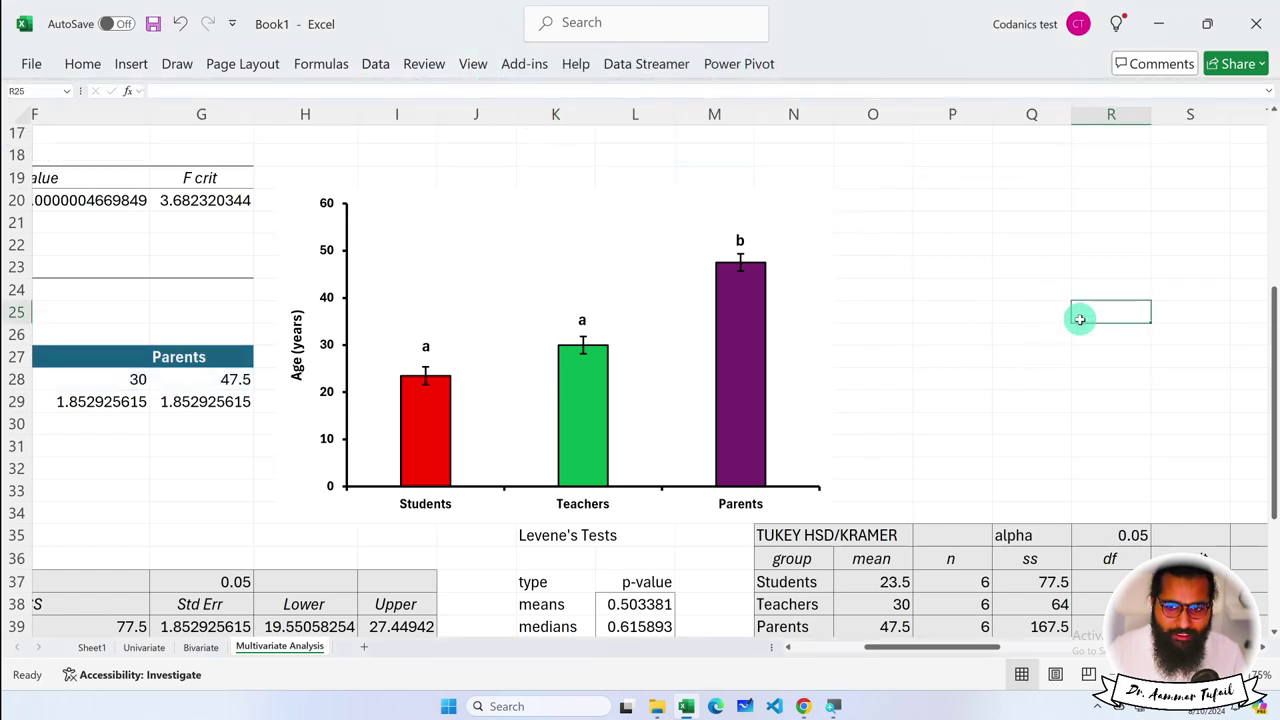
left_click(524, 68)
left_click(40, 91)
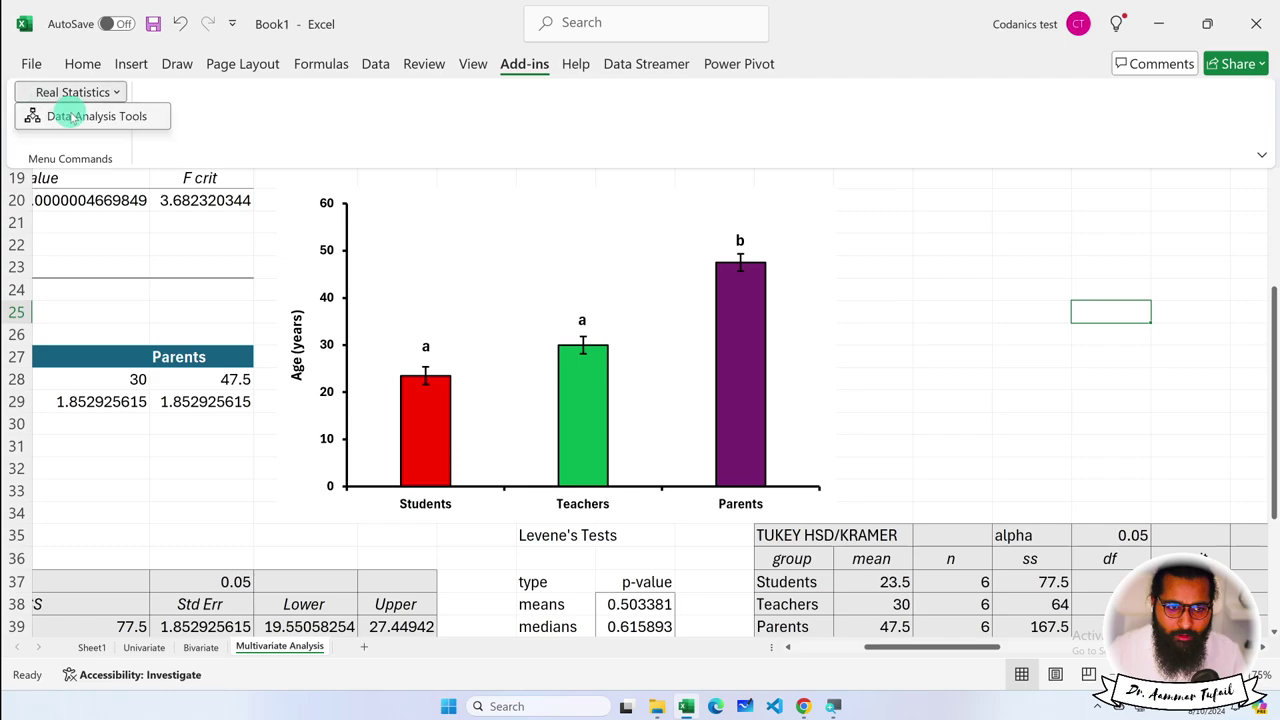
left_click(65, 114)
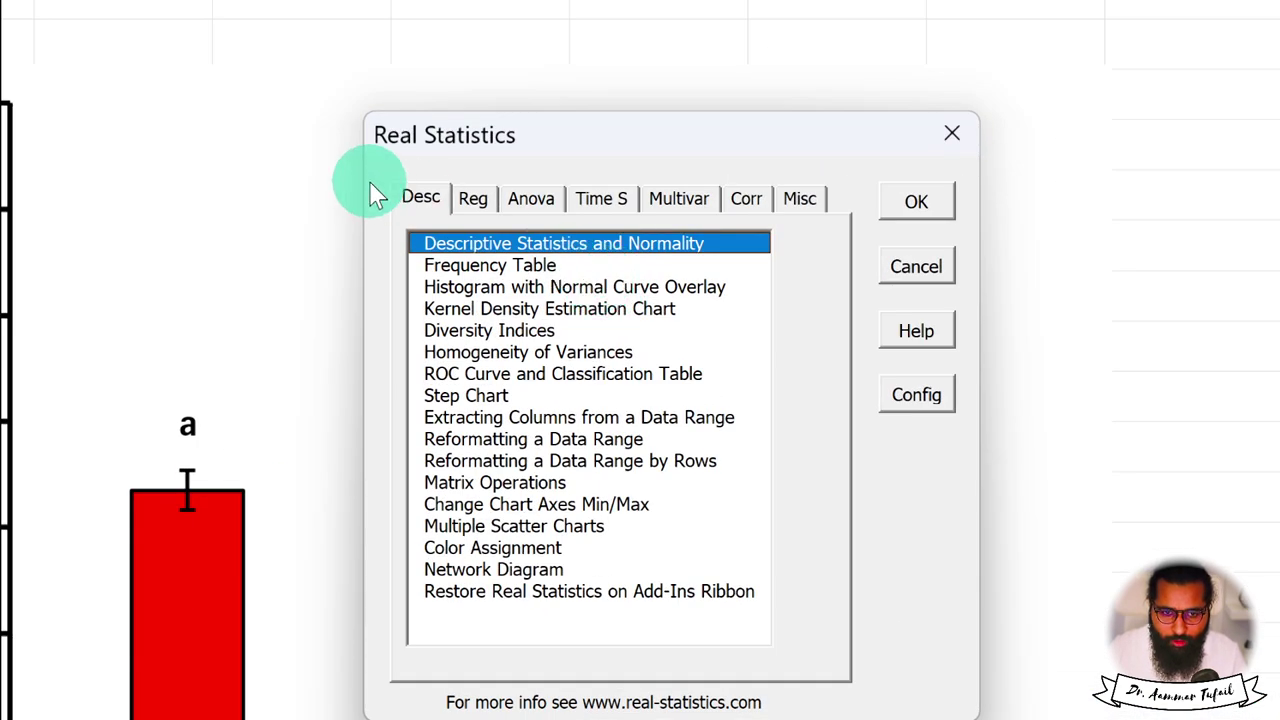
left_click(537, 198)
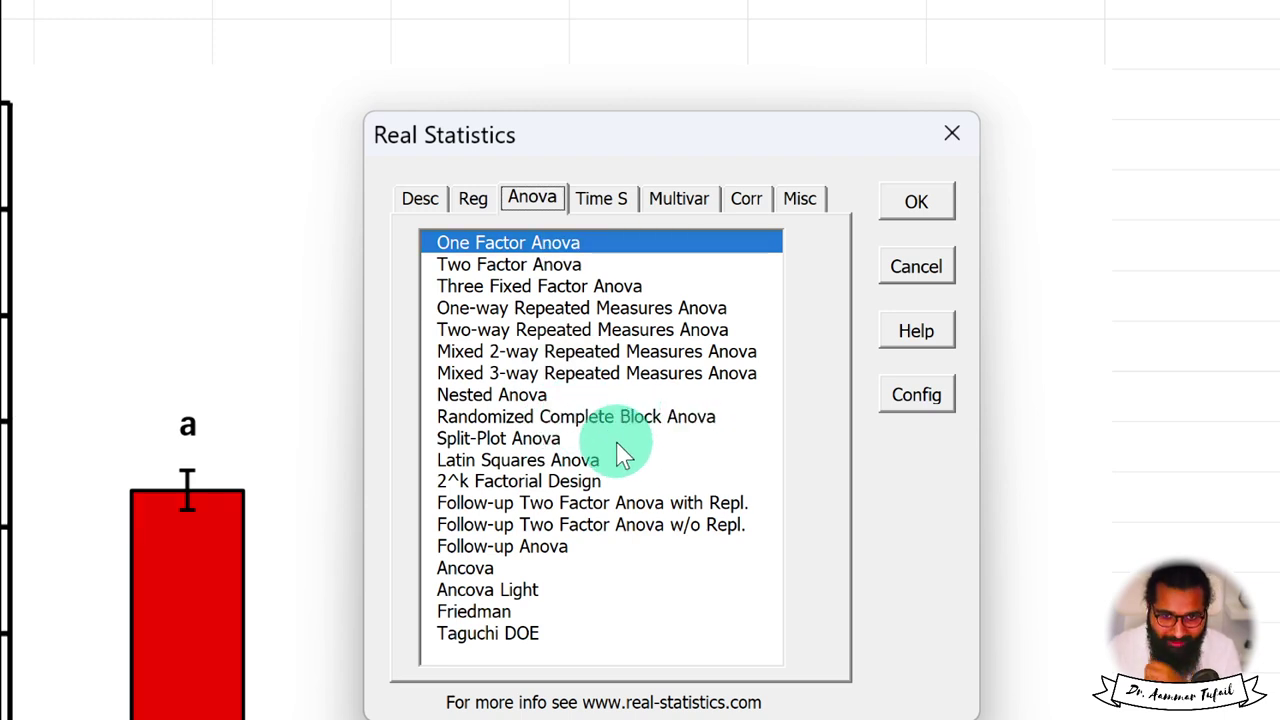
left_click(610, 198)
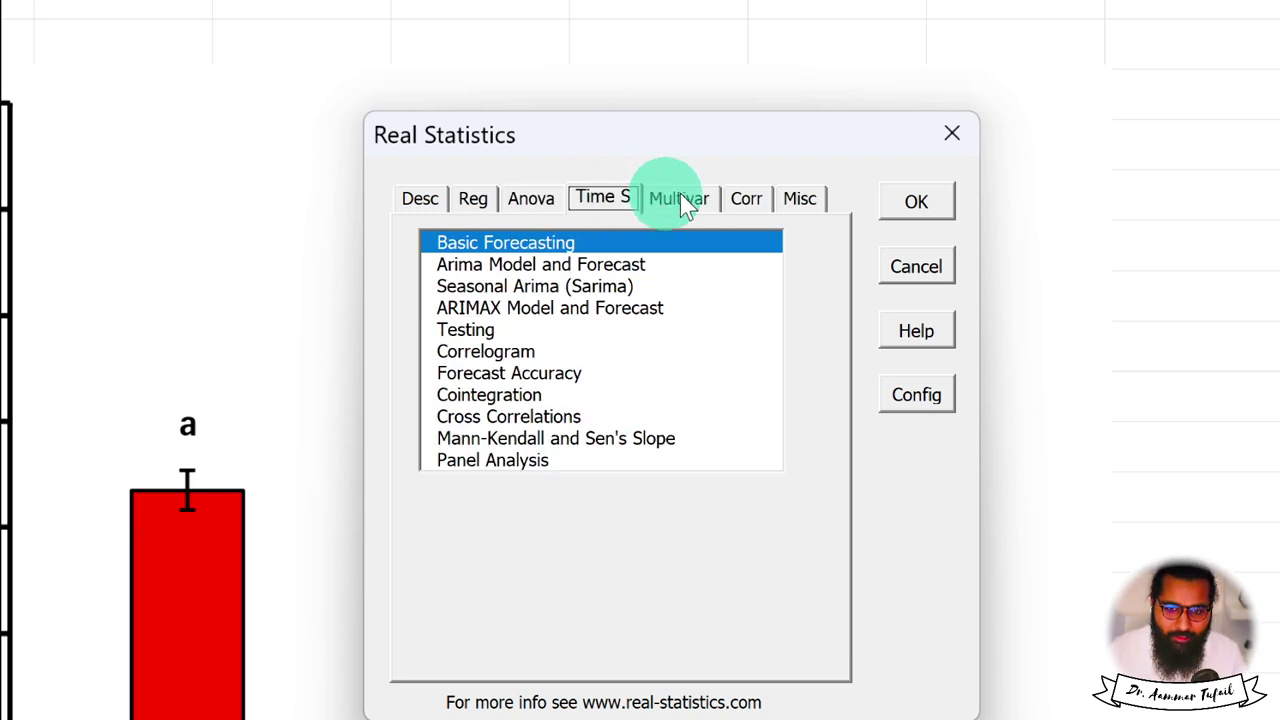
left_click(688, 200)
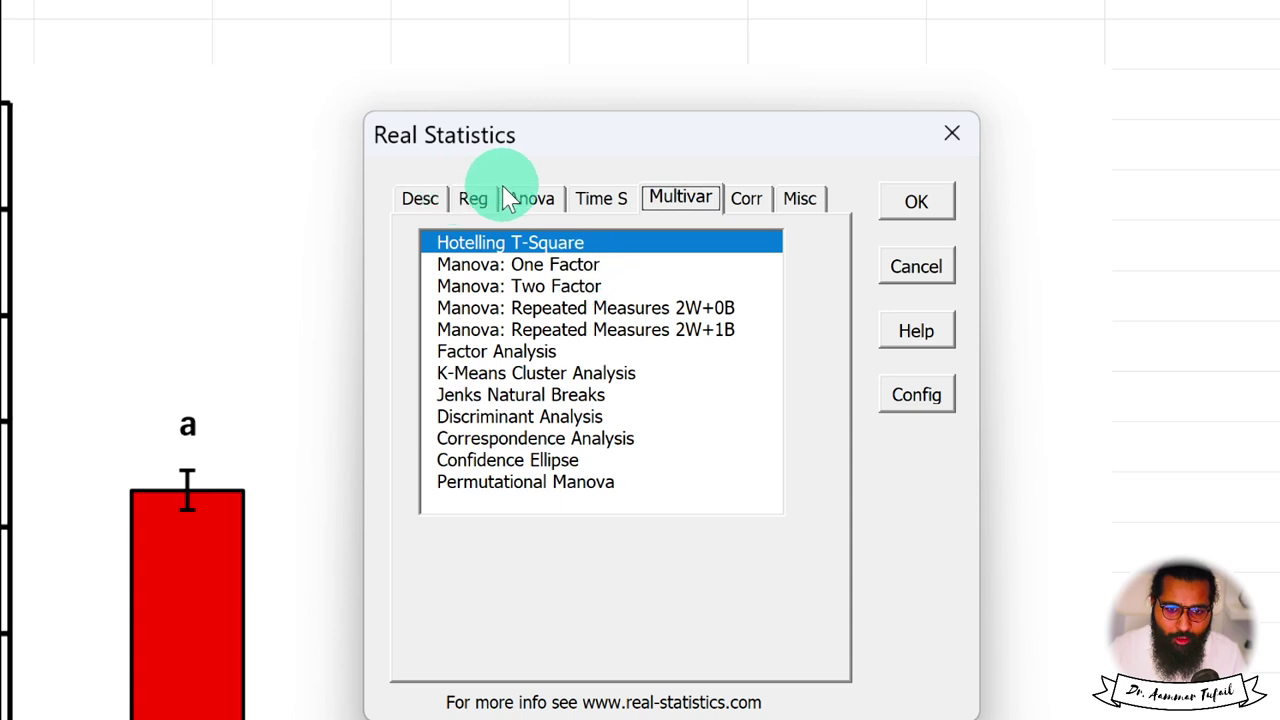
left_click(530, 198)
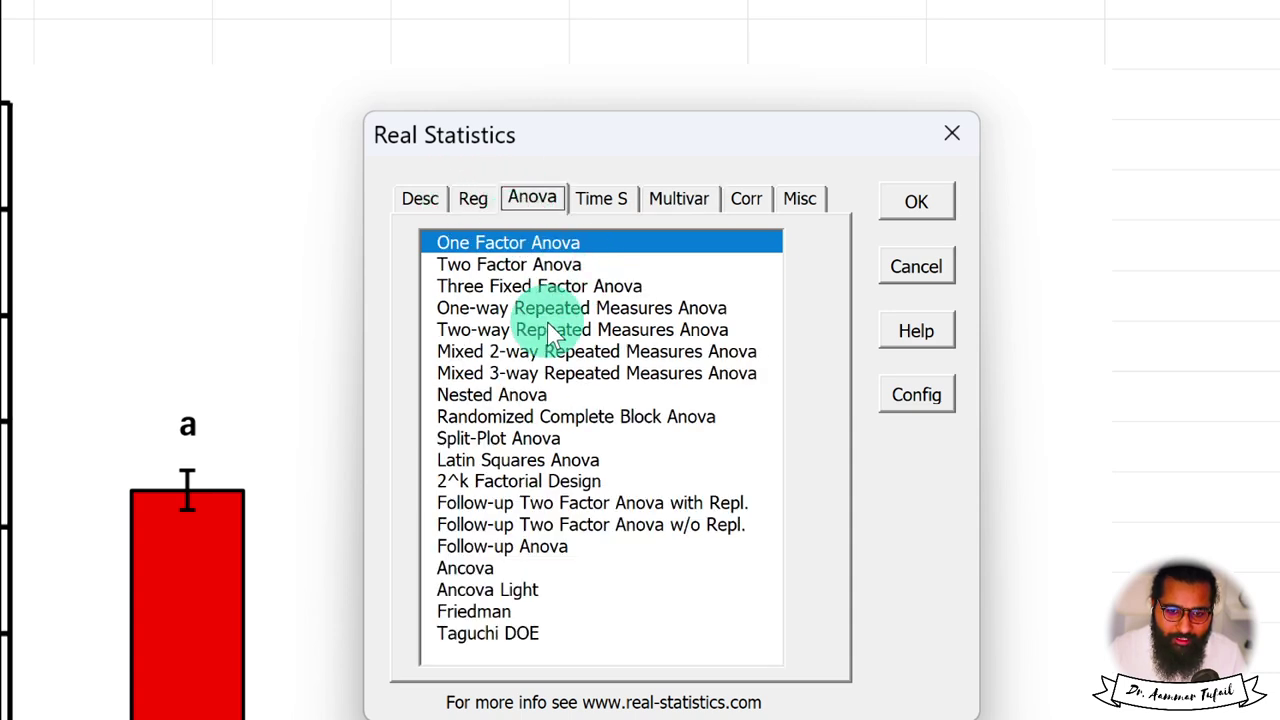
left_click(680, 198)
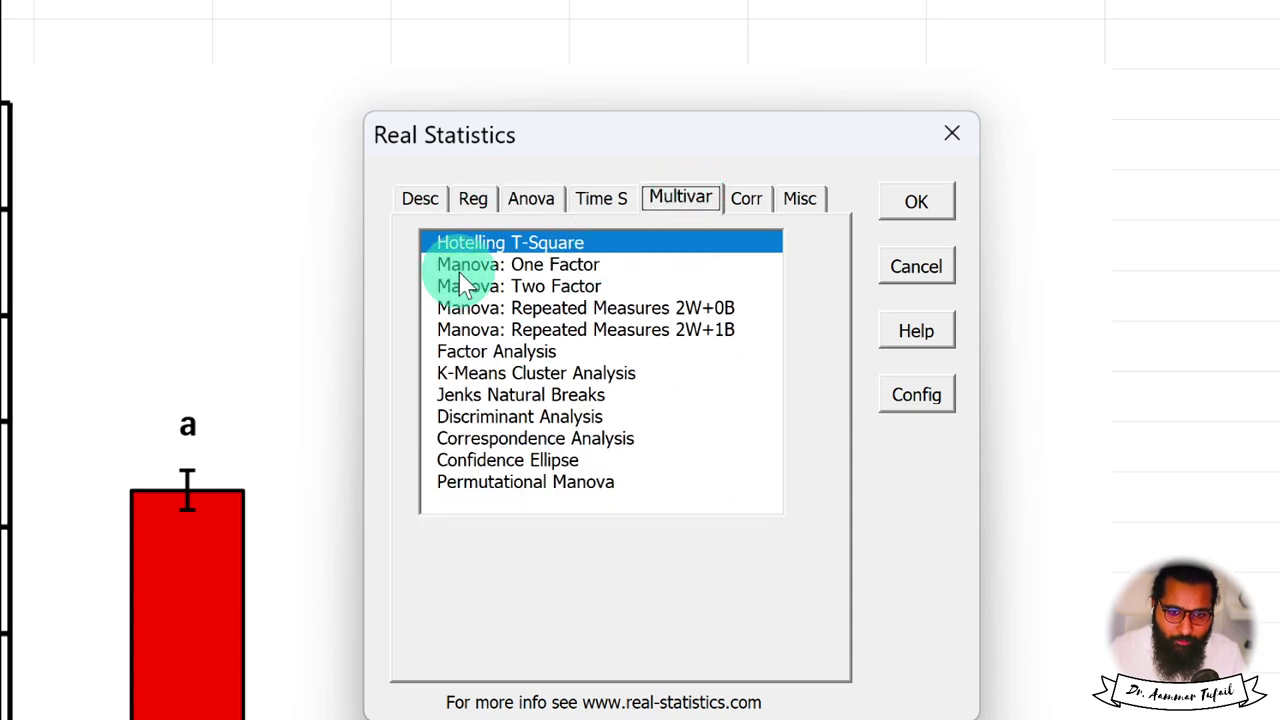
left_click(533, 200)
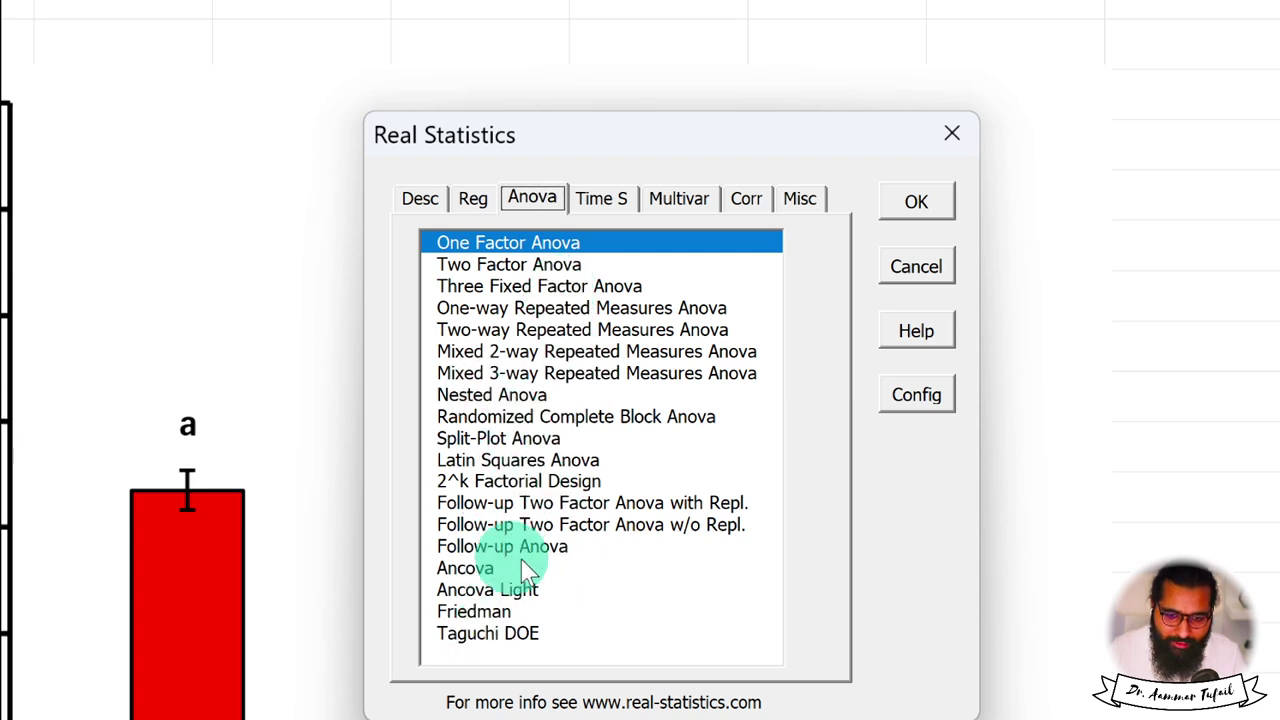
left_click(601, 197)
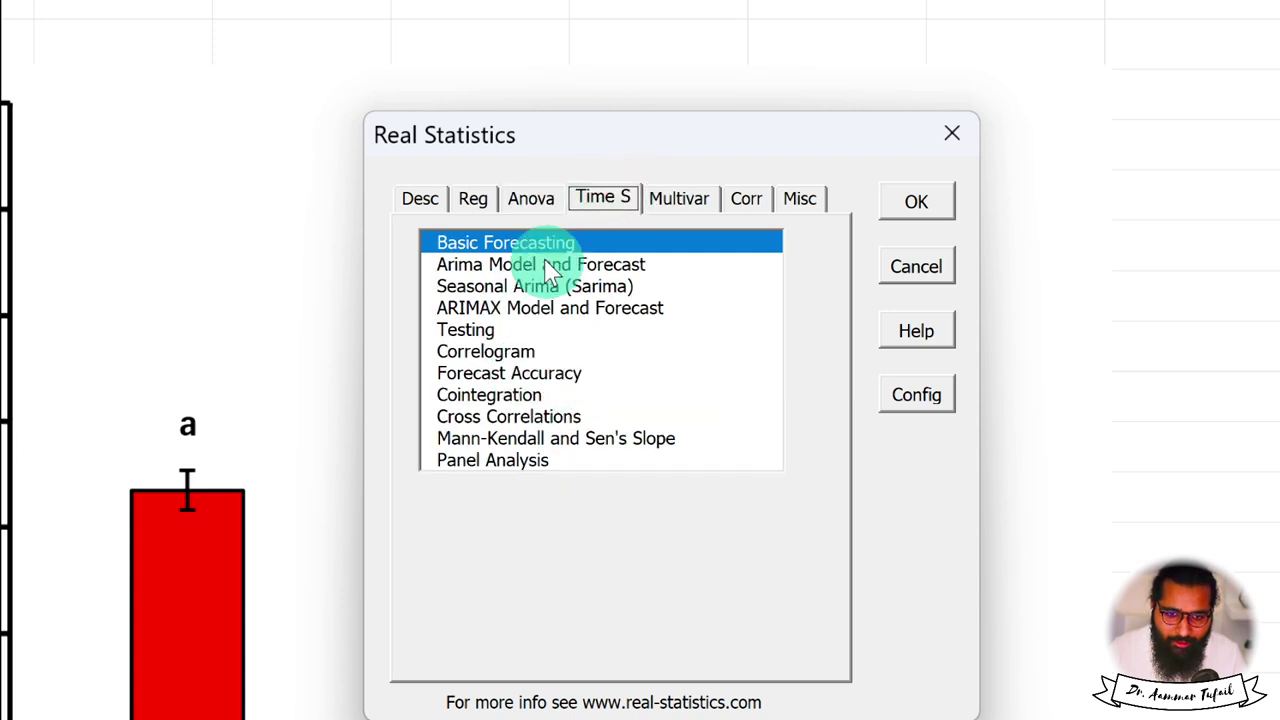
left_click(471, 196)
left_click(700, 199)
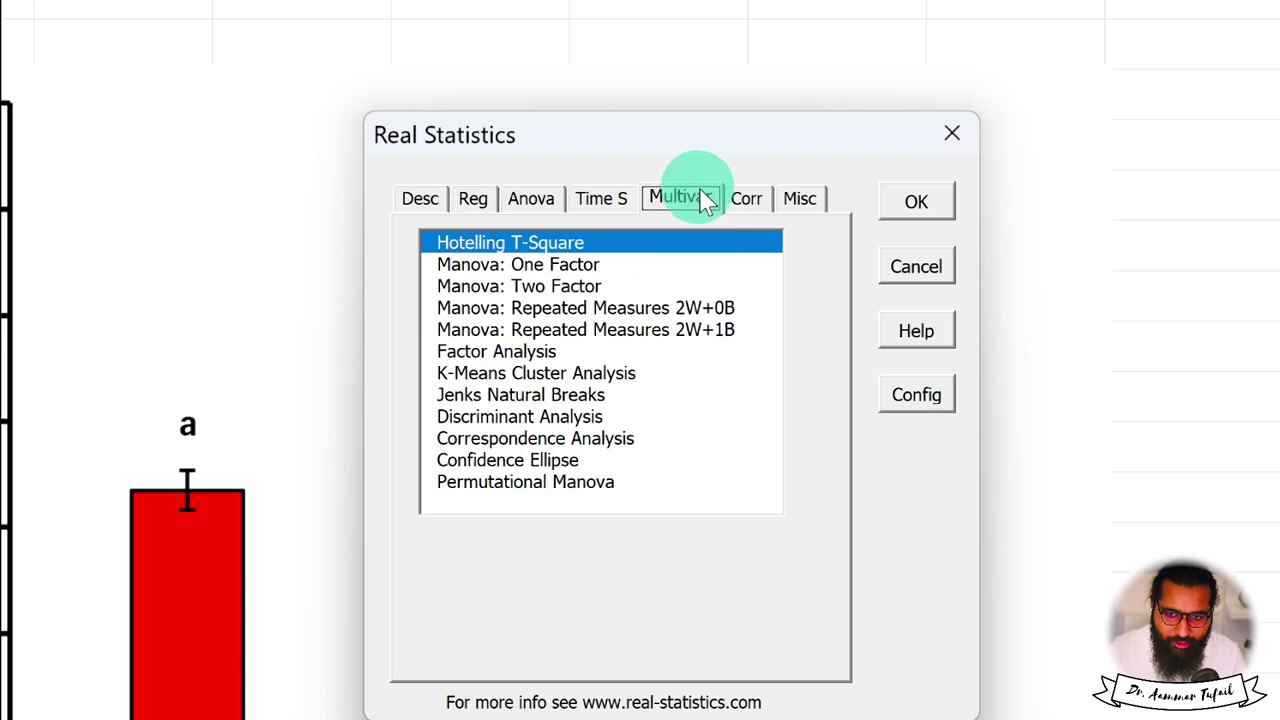
left_click(750, 198)
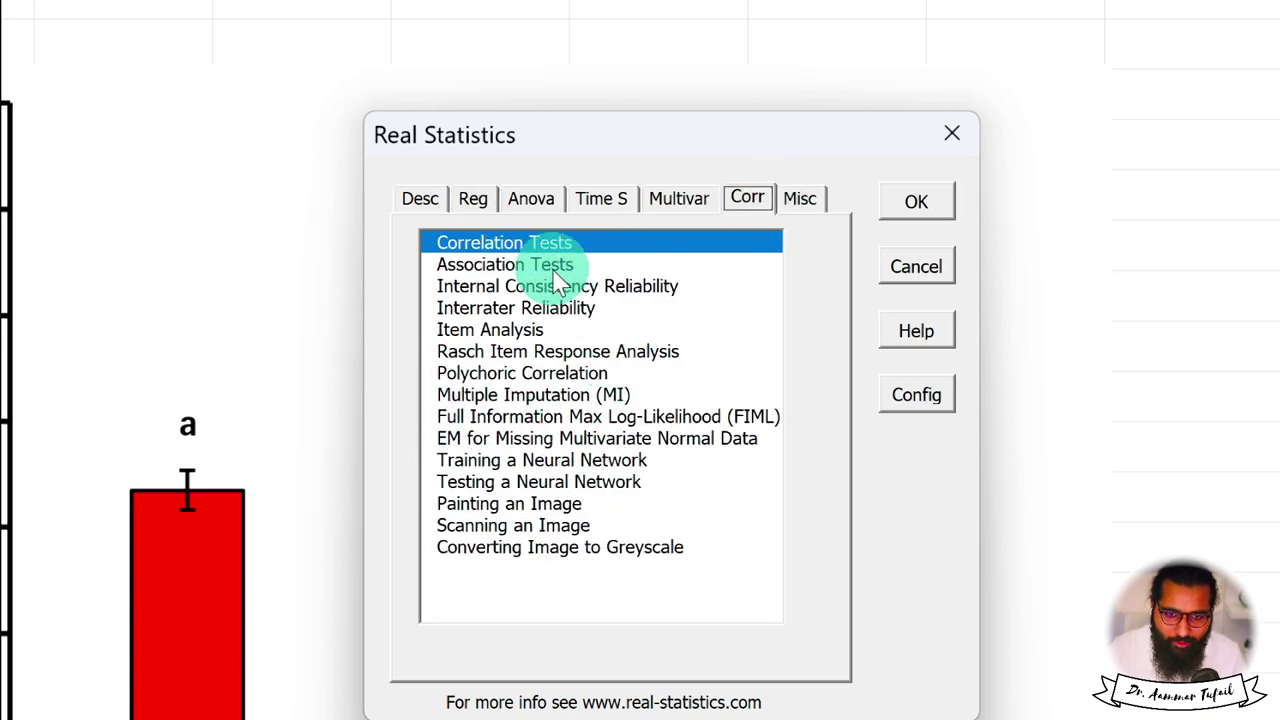
left_click(805, 198)
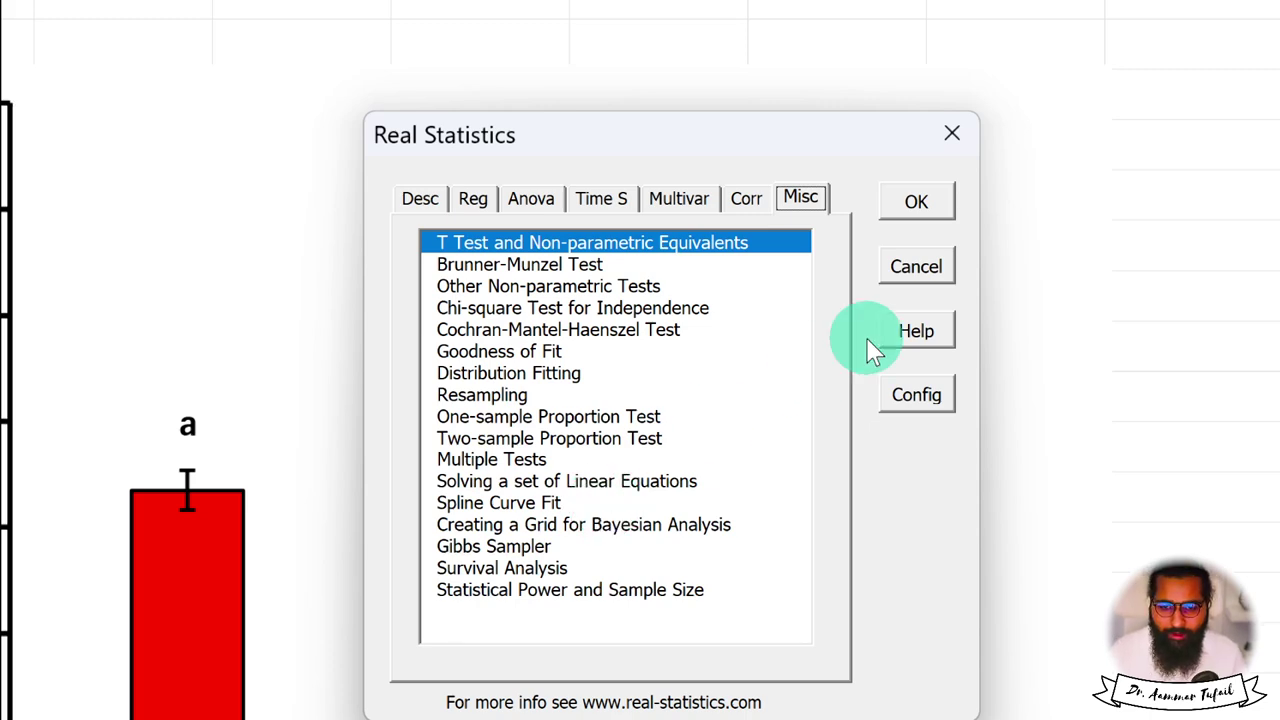
left_click(935, 258)
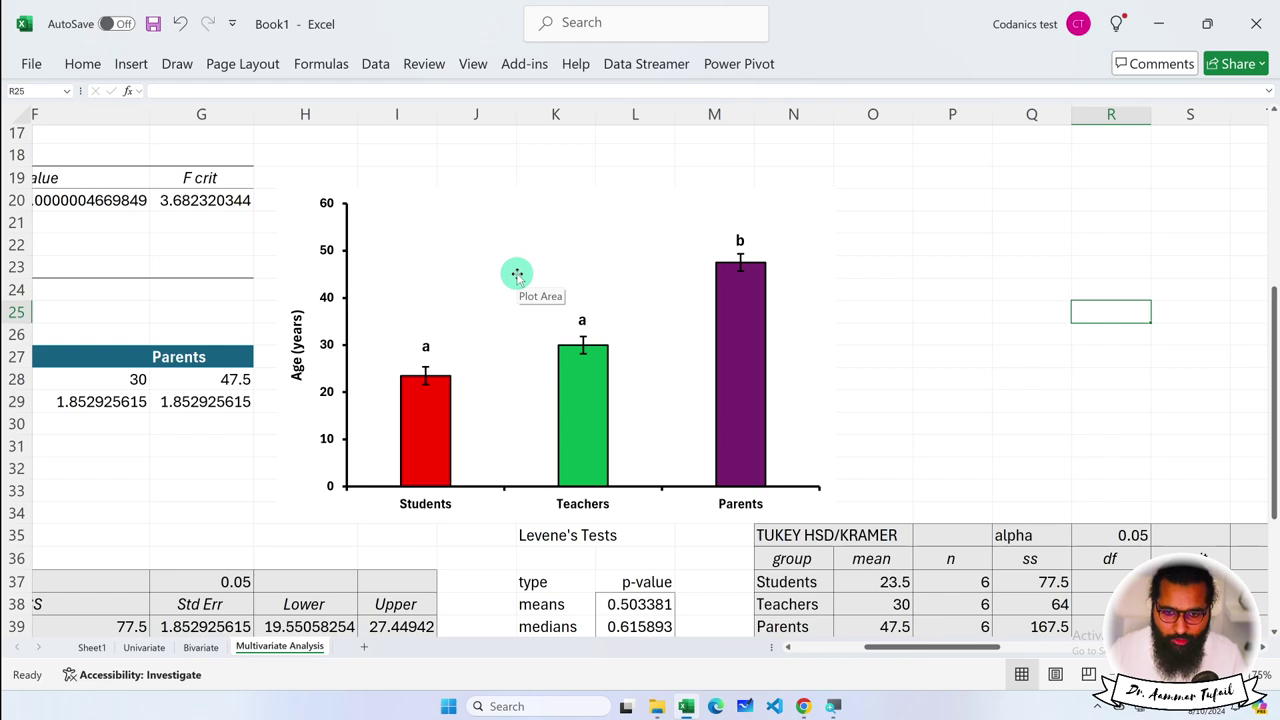
Drag the lettered mean-age chart a little higher on the Multivariate Analysis sheet
left_click(479, 208)
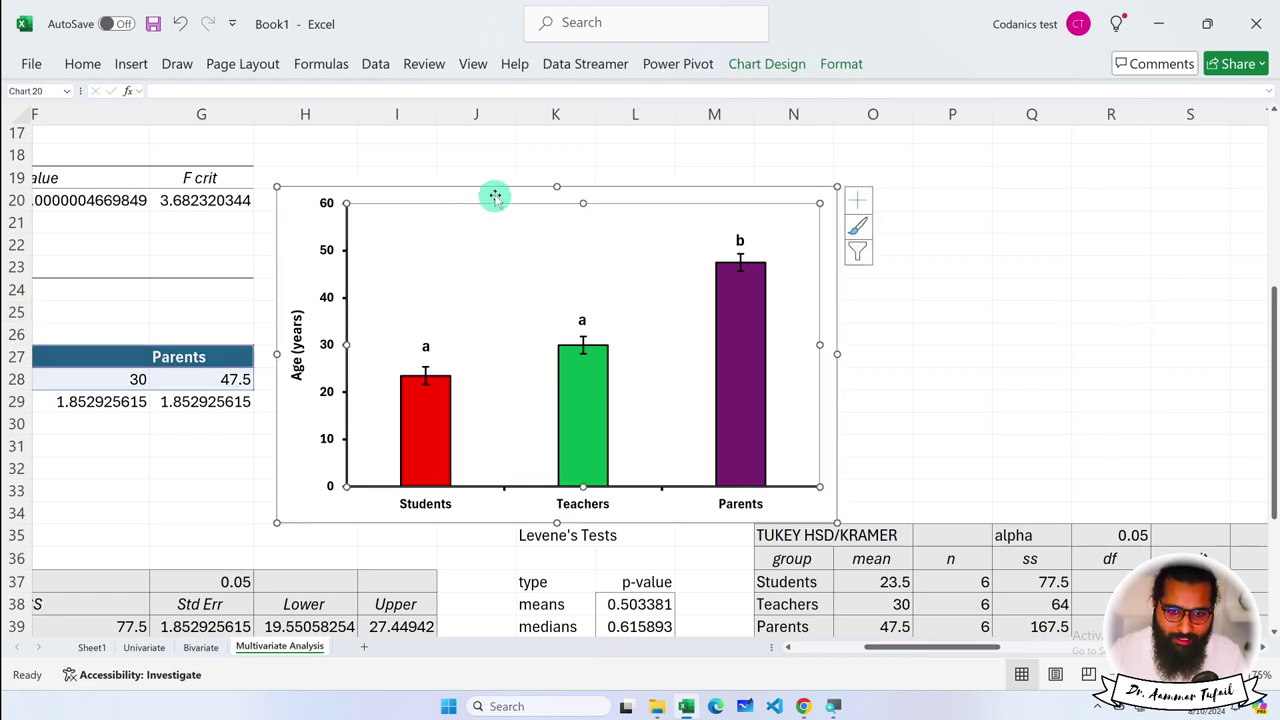
left_click_drag(493, 190, 487, 172)
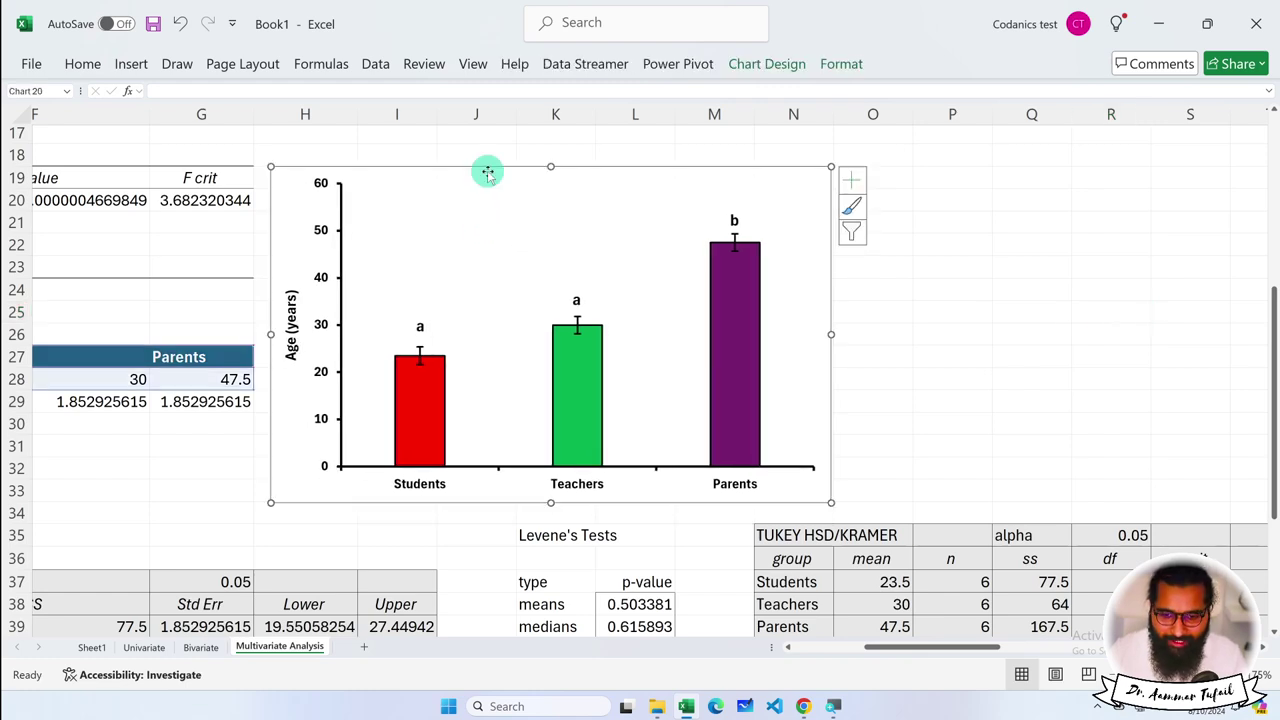